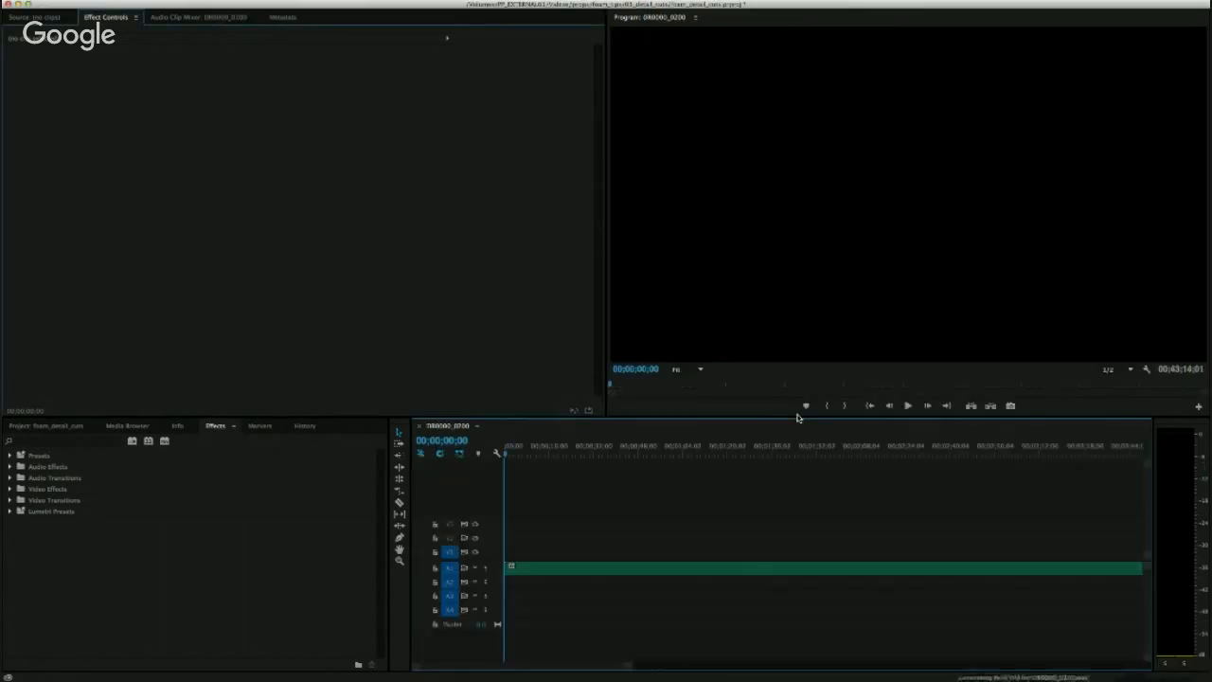
Delete the DR0000_0200.wav audio clip from the sequence and bring up the project's clip list.
left_click(592, 569)
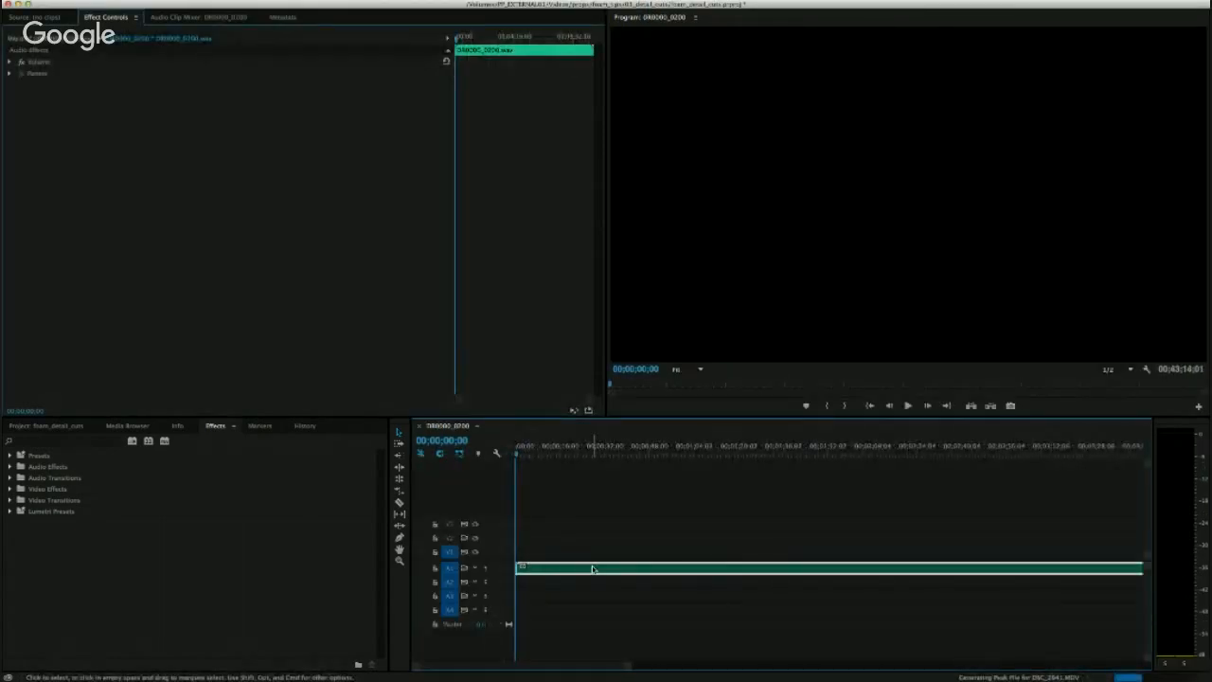
key("Delete")
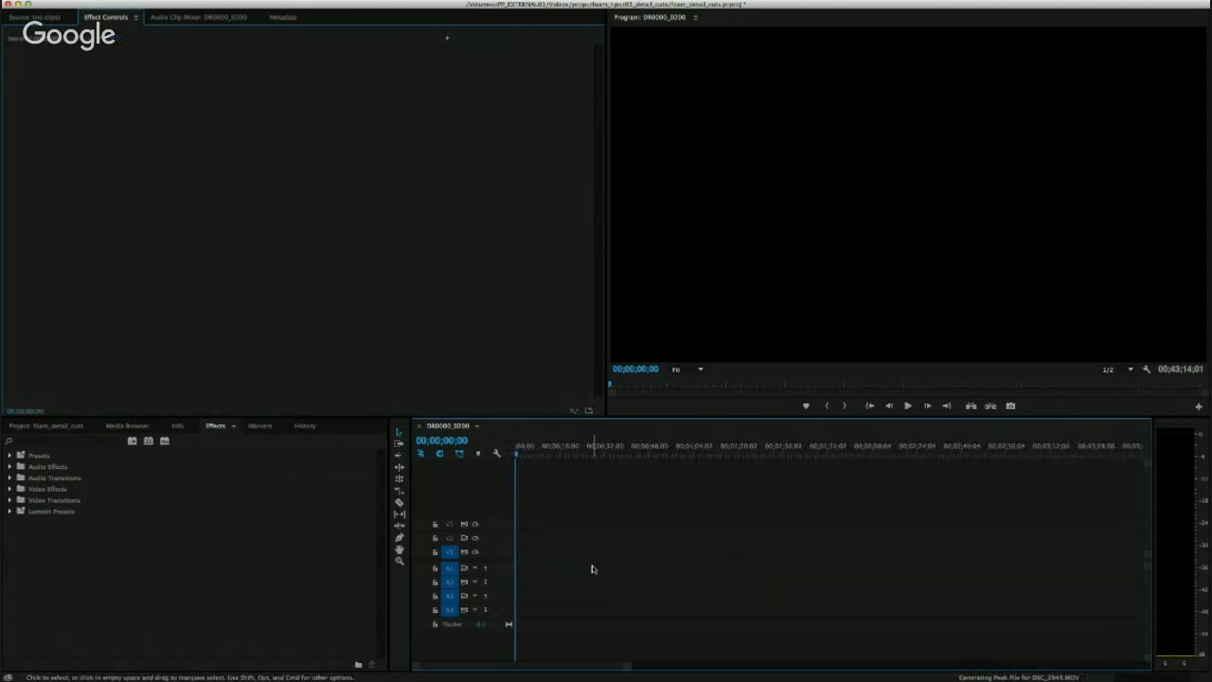
left_click(44, 429)
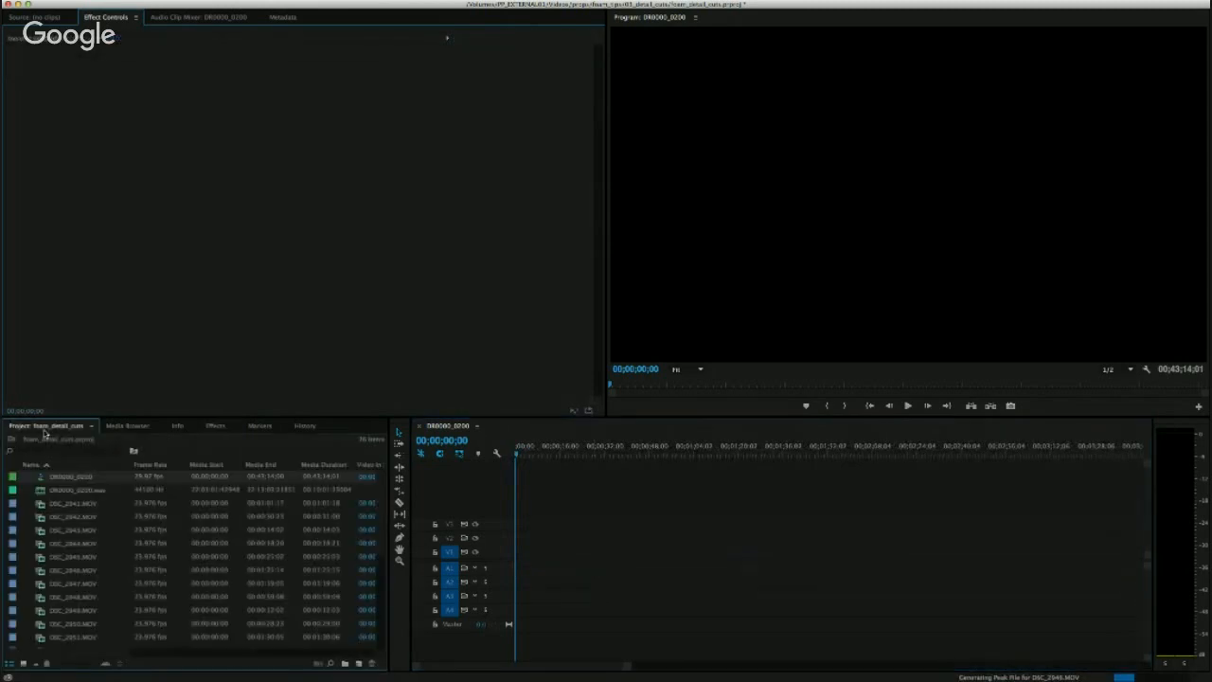
Look through the DSC video clips and the DR0000_0200.wav recording in the project's clip list.
left_click(89, 507)
scroll(93, 516, "down", 5)
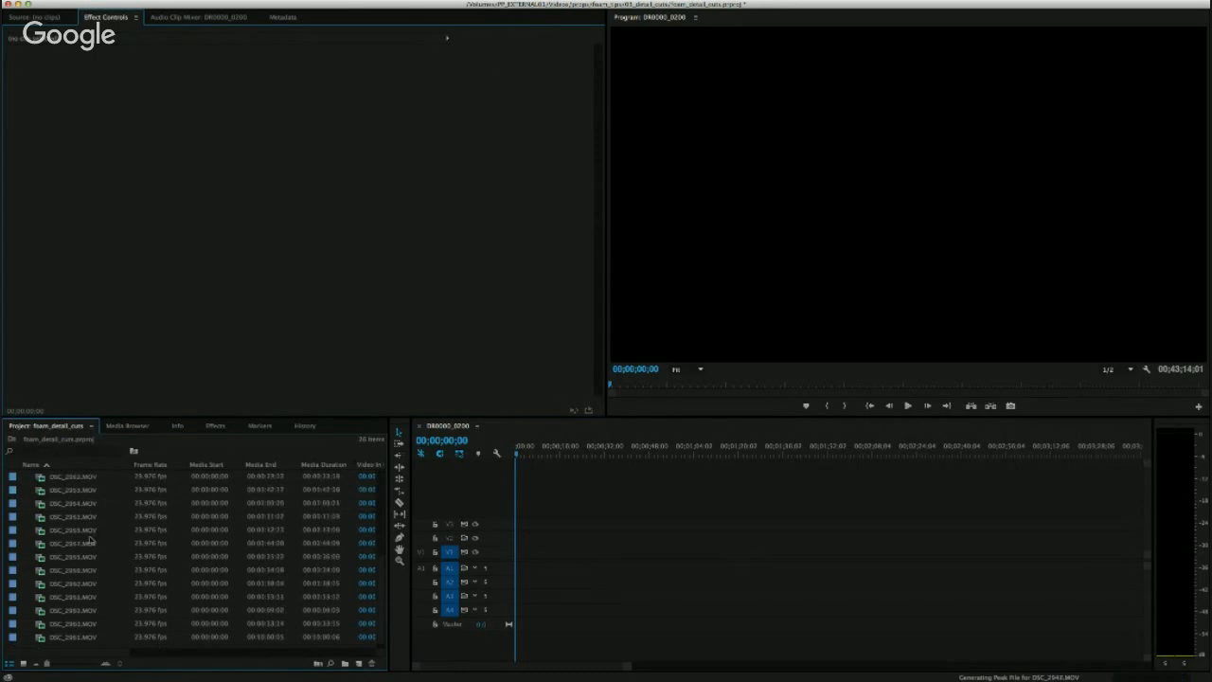
left_click(89, 635, "shift")
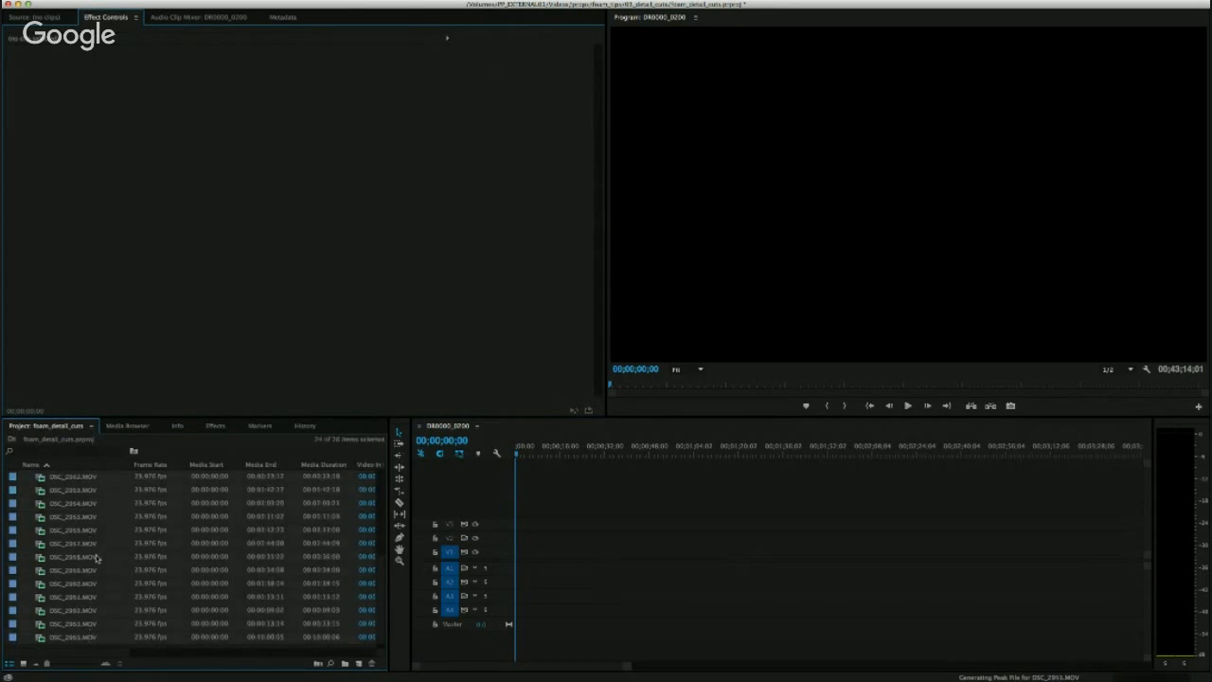
scroll(95, 558, "up", 5)
left_click(57, 489)
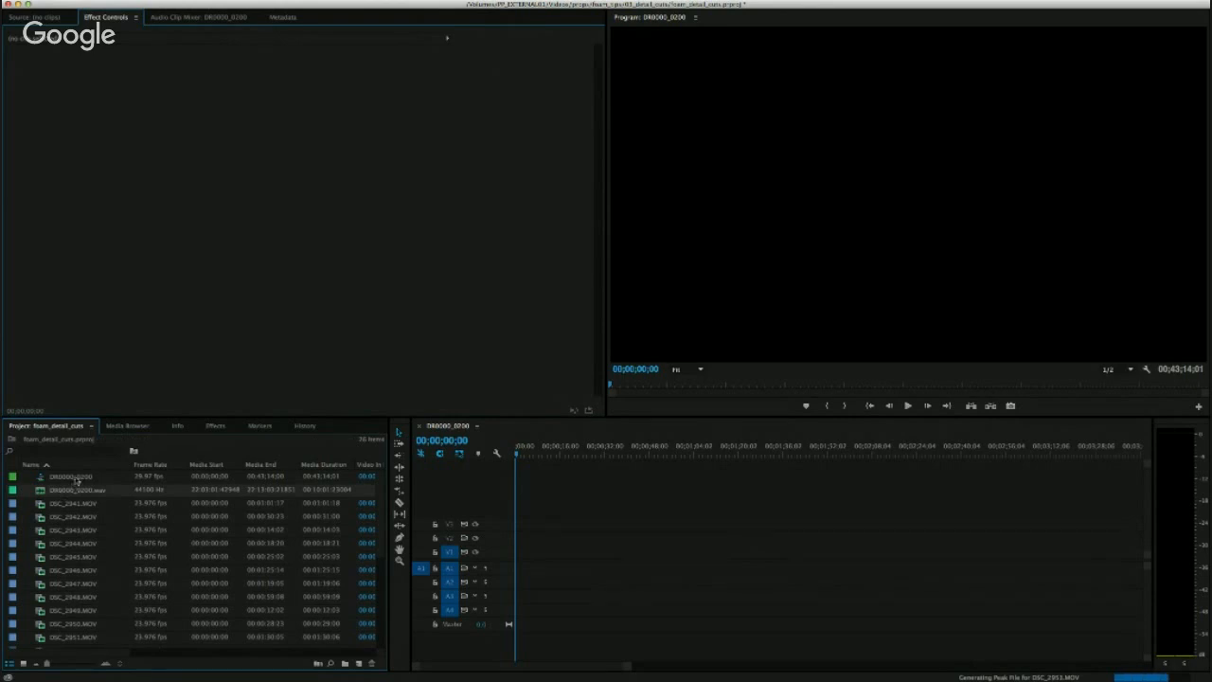
scroll(42, 505, "down", 5)
left_click(54, 624)
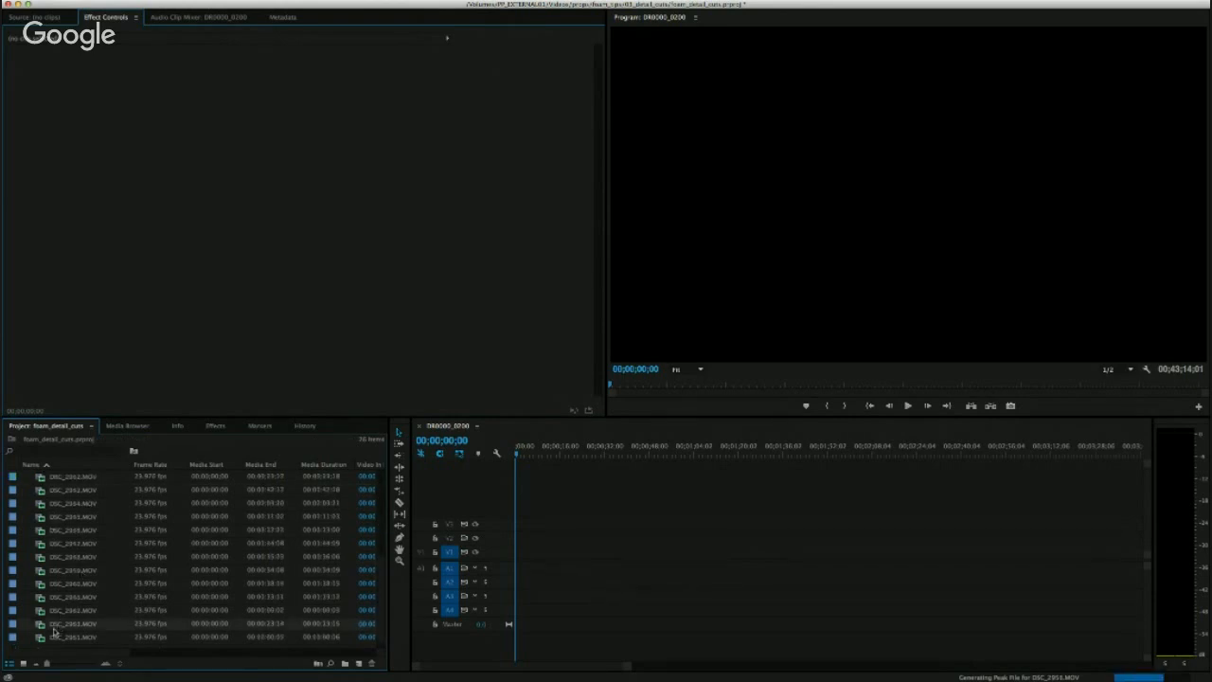
left_click(46, 637)
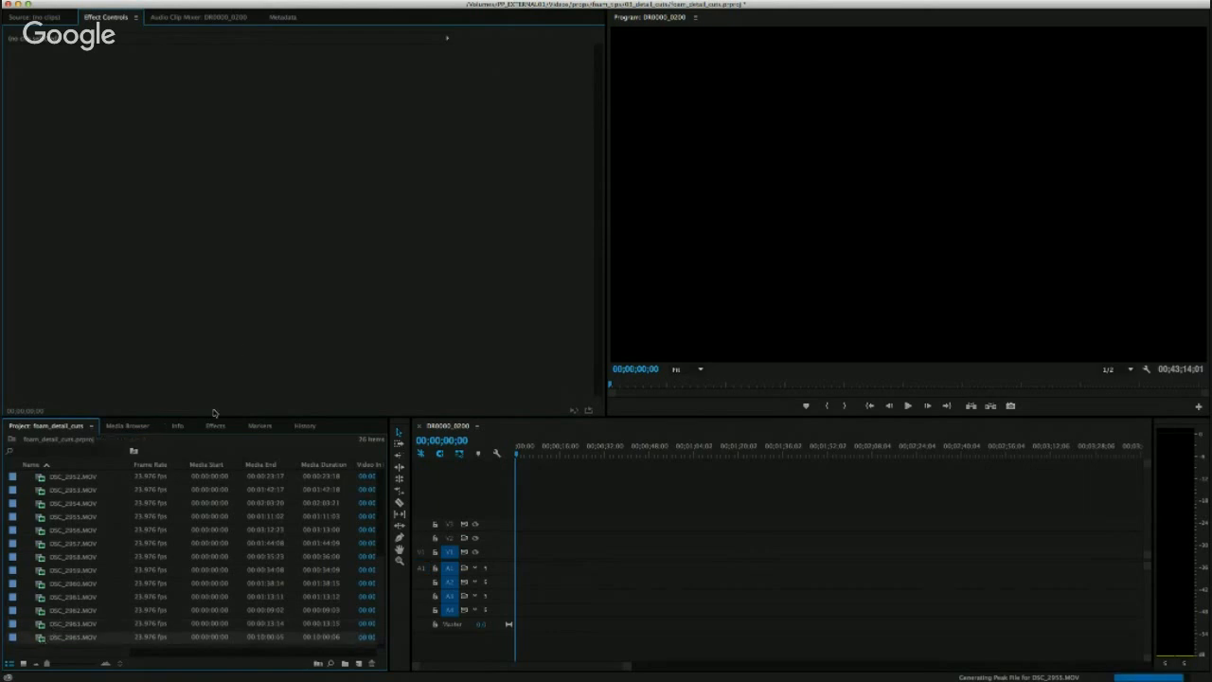
Open DSC_2965.MOV in the source monitor and play passages of it to check its picture and camera audio.
double_click(42, 640)
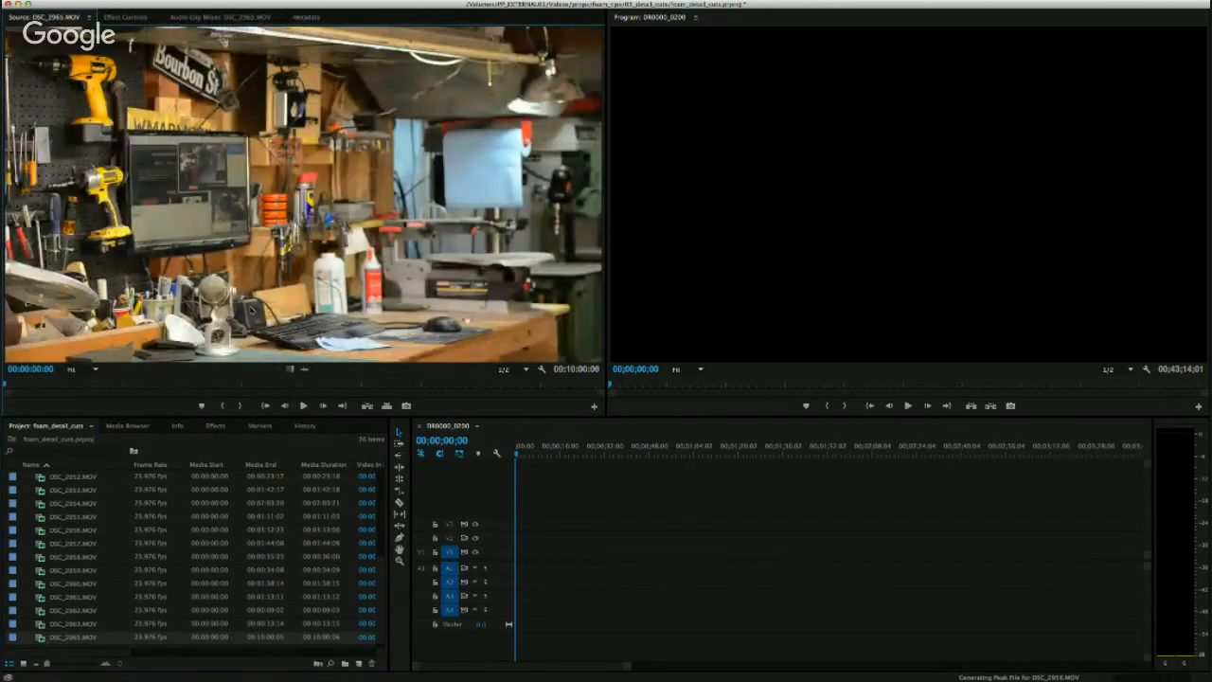
left_click(123, 385)
left_click(130, 385)
key("space")
left_click(141, 384)
left_click(192, 385)
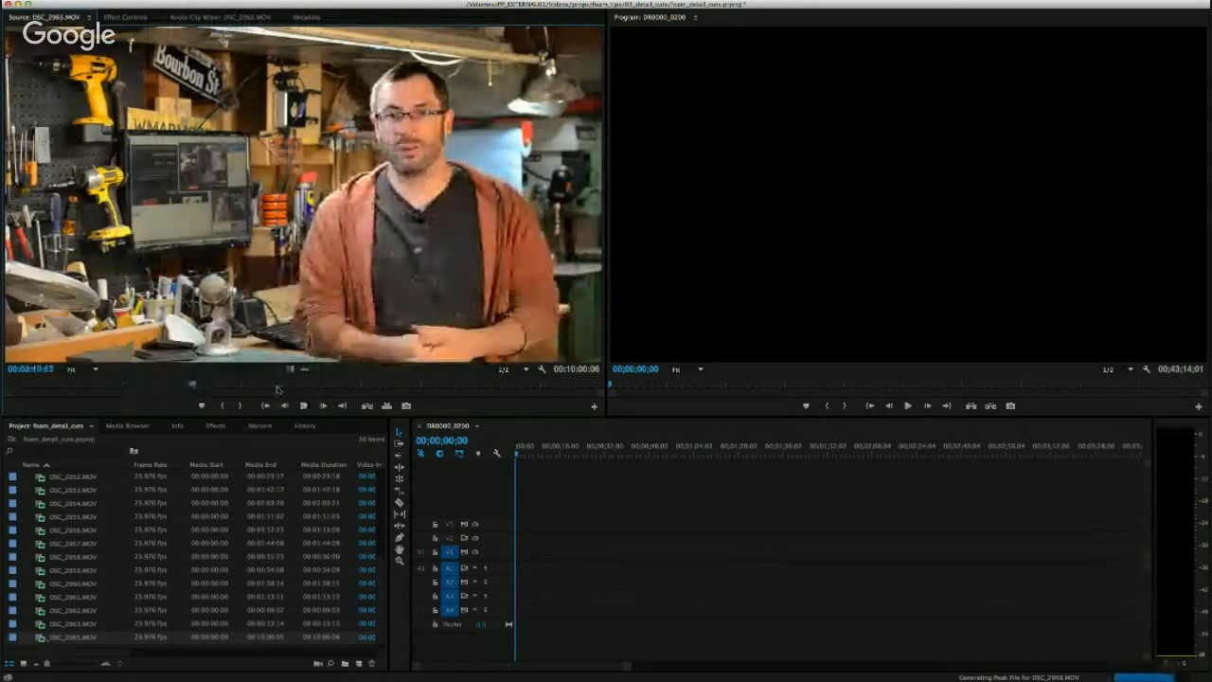
key("space")
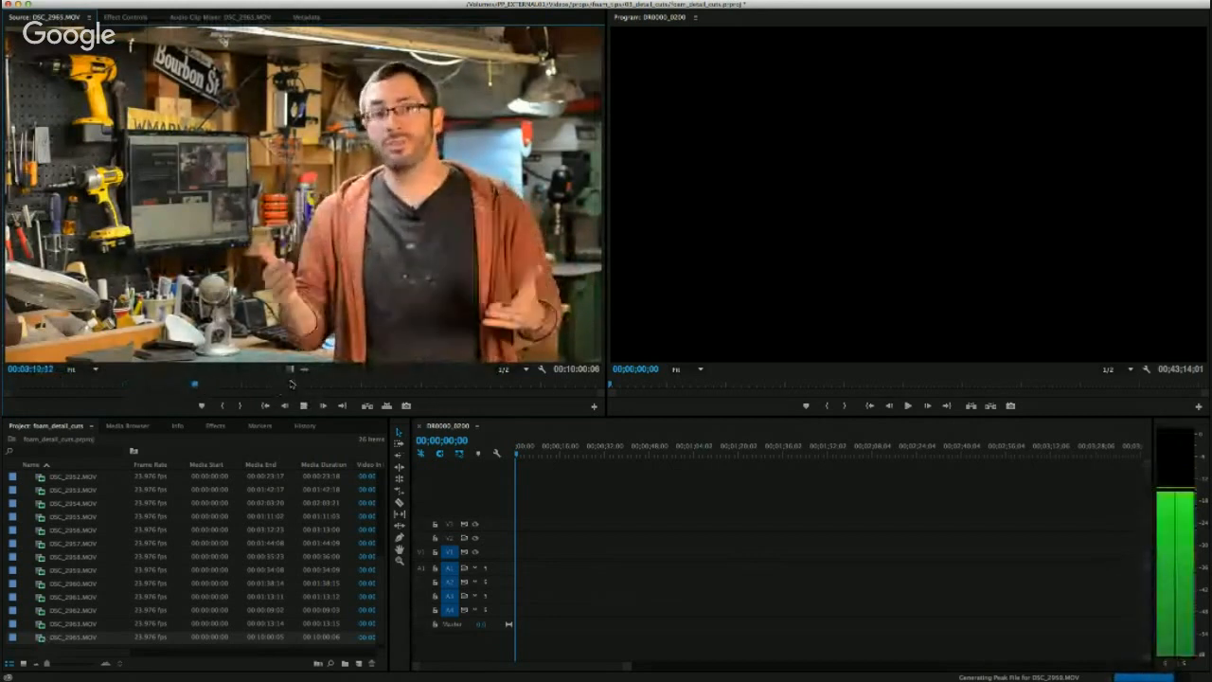
key("space")
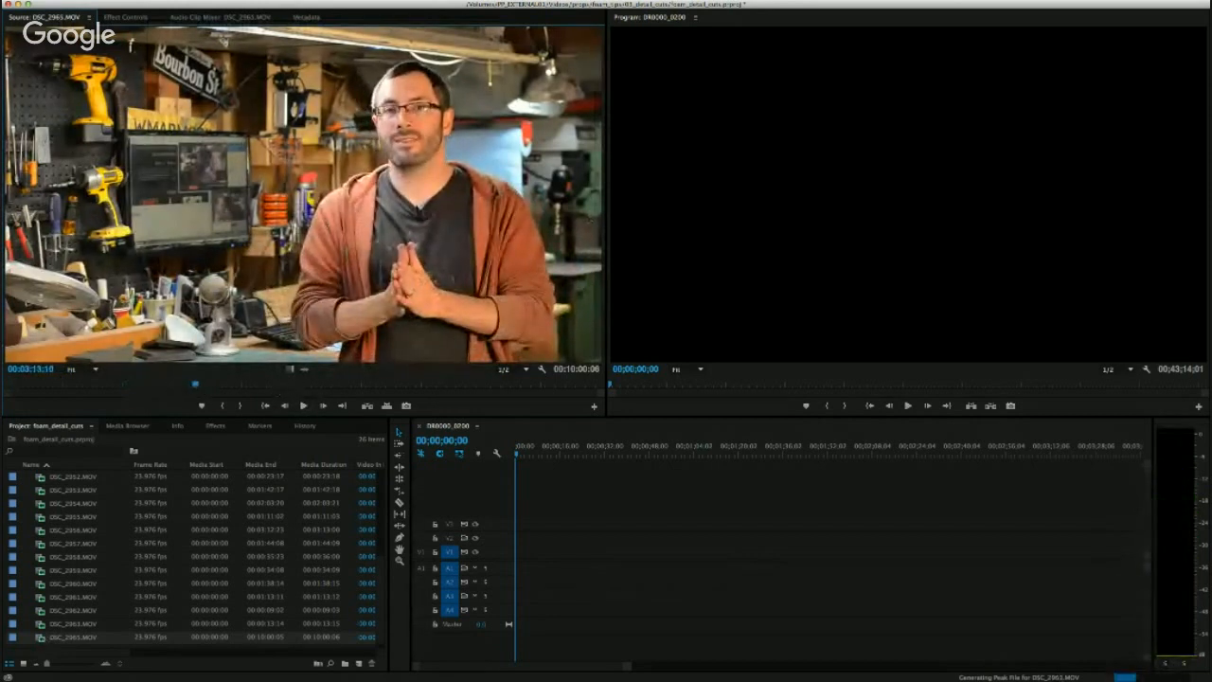
scroll(72, 494, "up", 5)
scroll(162, 572, "down", 5)
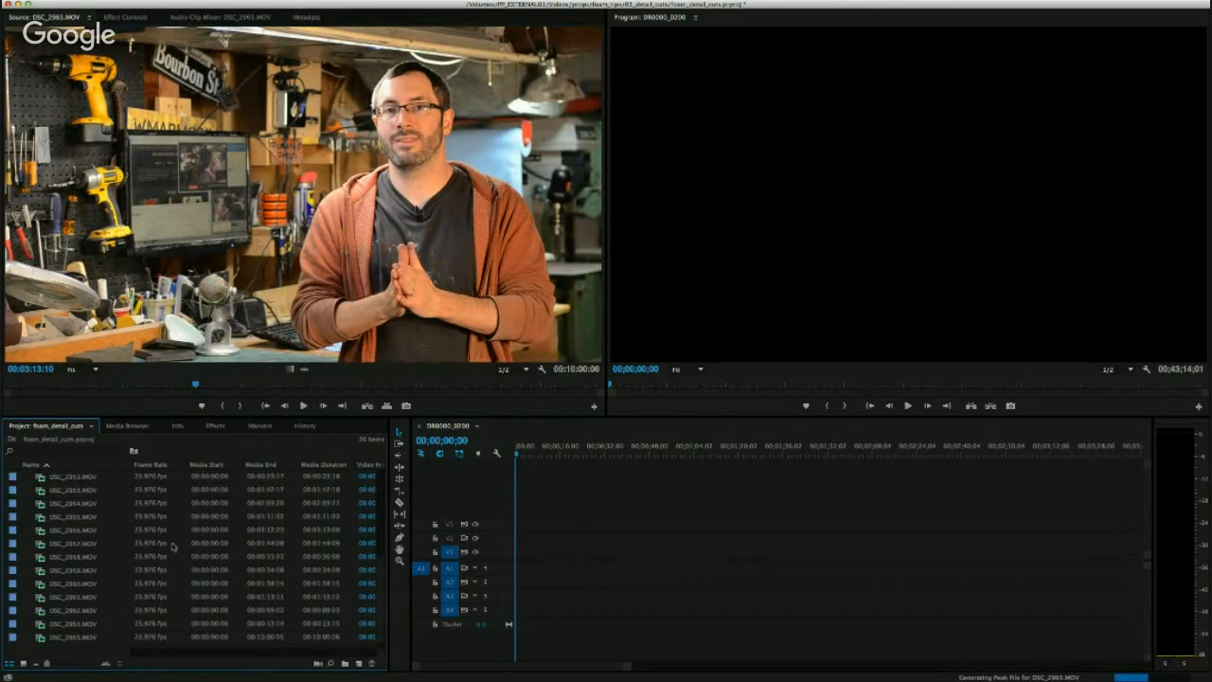
key("space")
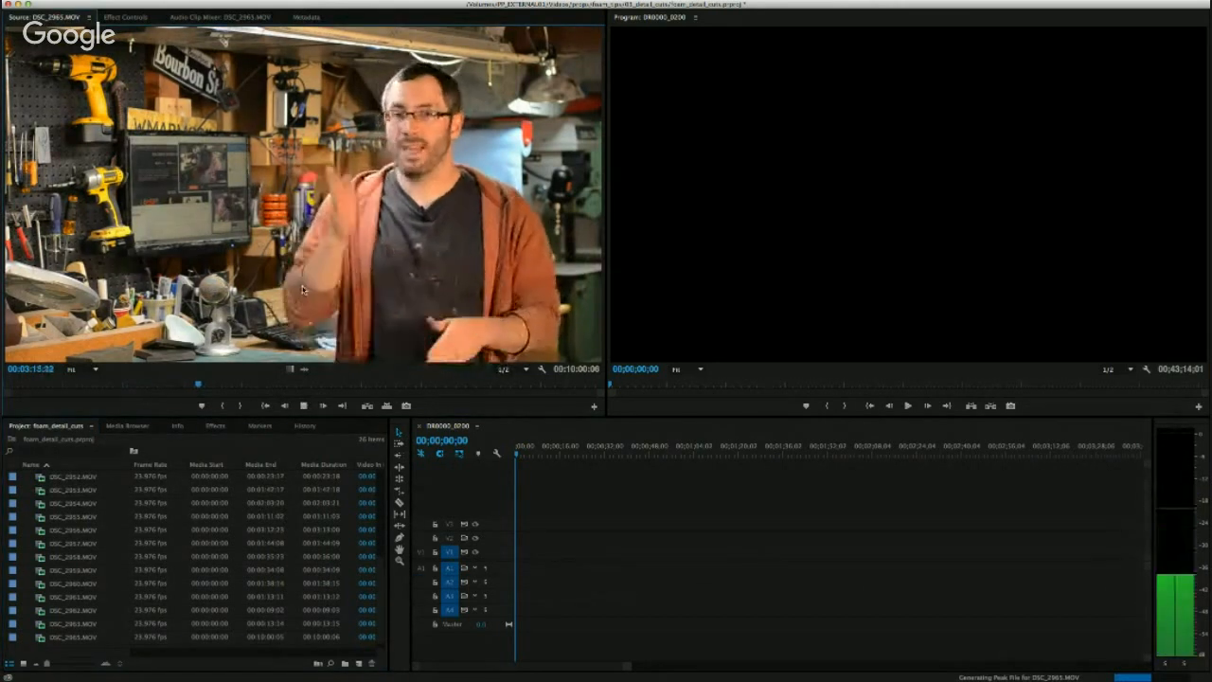
key("space")
Open DR0000_0200.wav in the source monitor and play a passage to check the separately recorded sound.
scroll(213, 481, "up", 5)
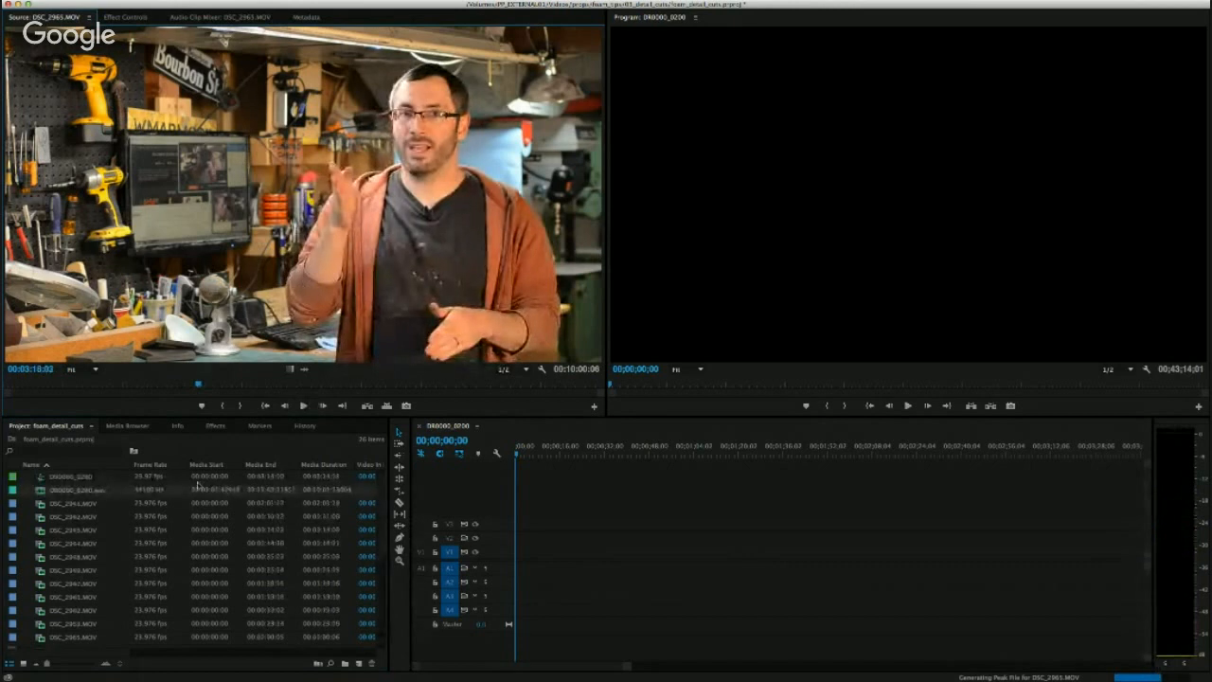
double_click(45, 491)
left_click(54, 384)
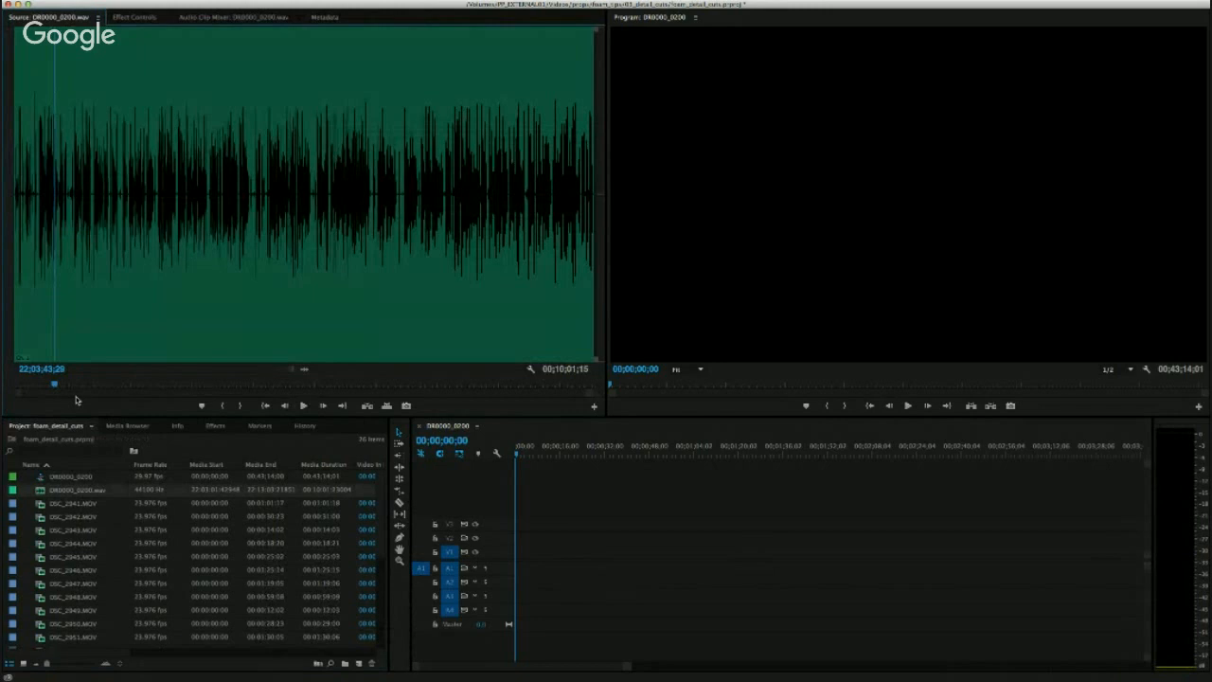
key("space")
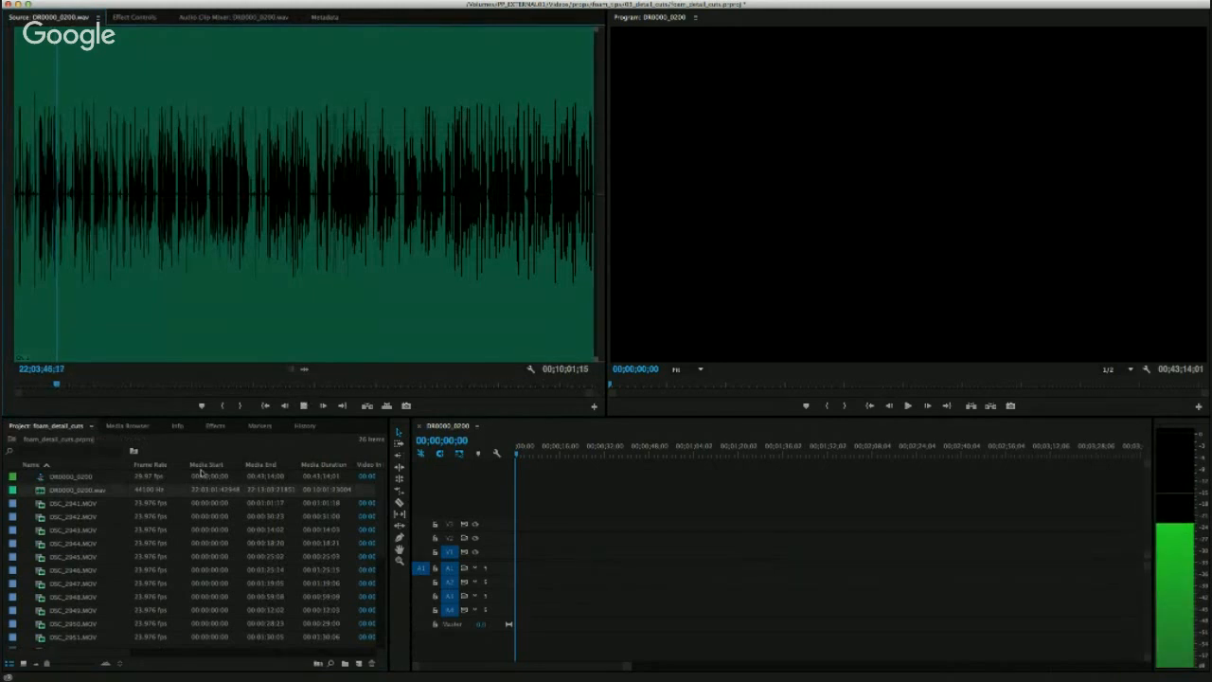
key("space")
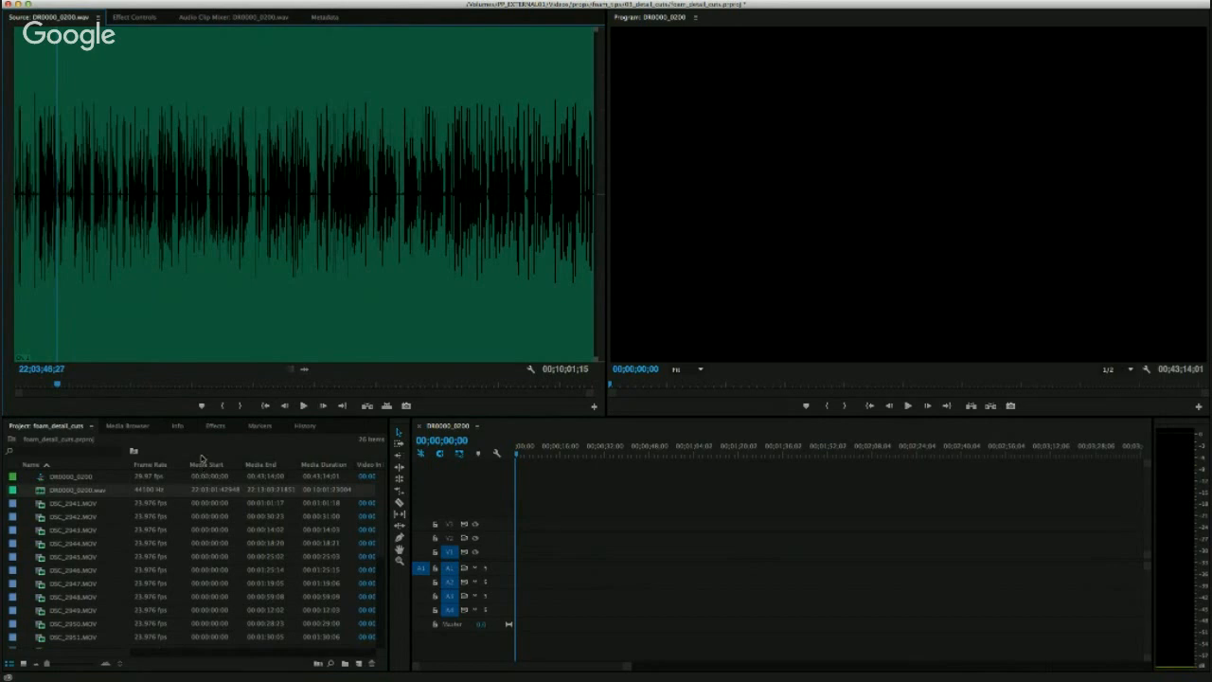
Combine DR0000_0200.wav and DSC_2965.MOV into one merged clip in the project.
left_click(41, 490)
scroll(68, 495, "down", 5)
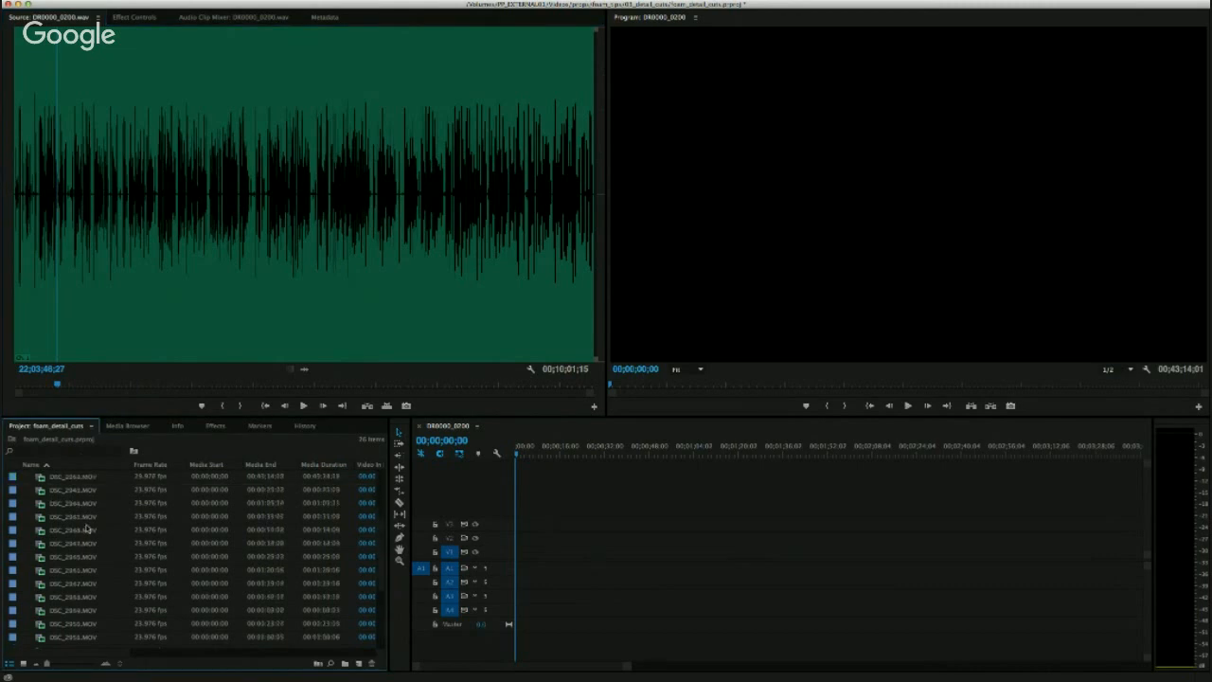
left_click(62, 640)
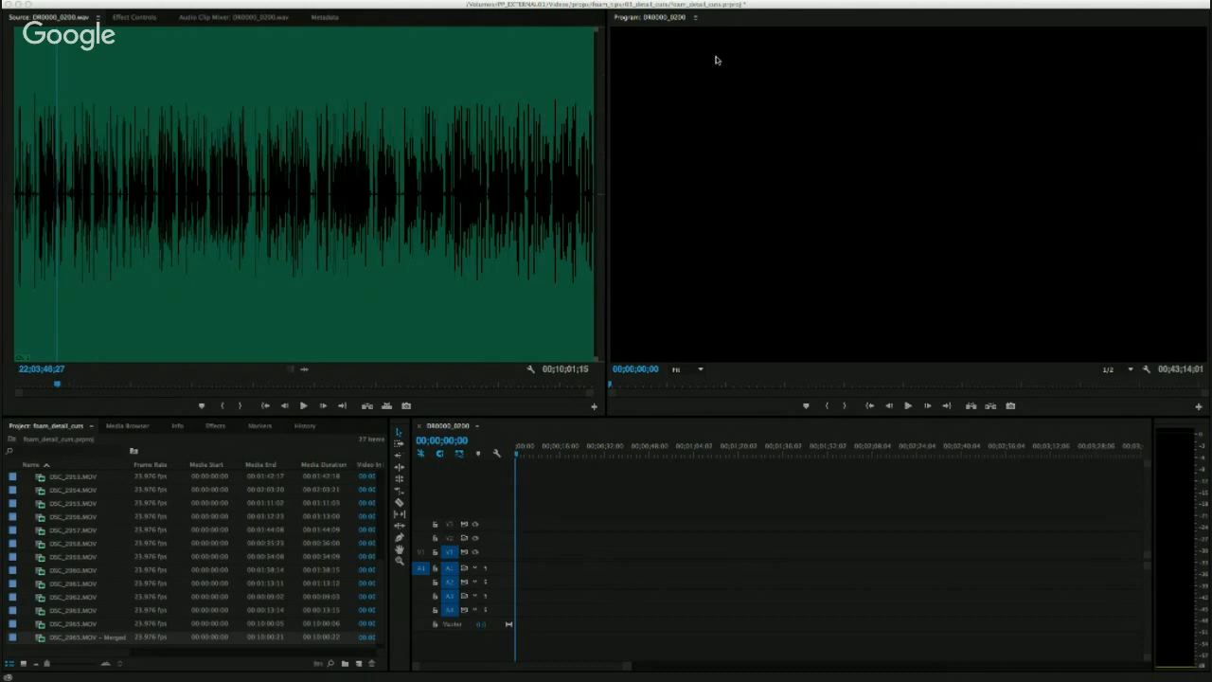
Place the merged DSC_2965.MOV clip in the DR0000_0200 sequence on tracks V1 and A1, near the start.
left_click(461, 430)
left_click(72, 625)
left_click(73, 637)
left_click_drag(44, 640, 536, 559)
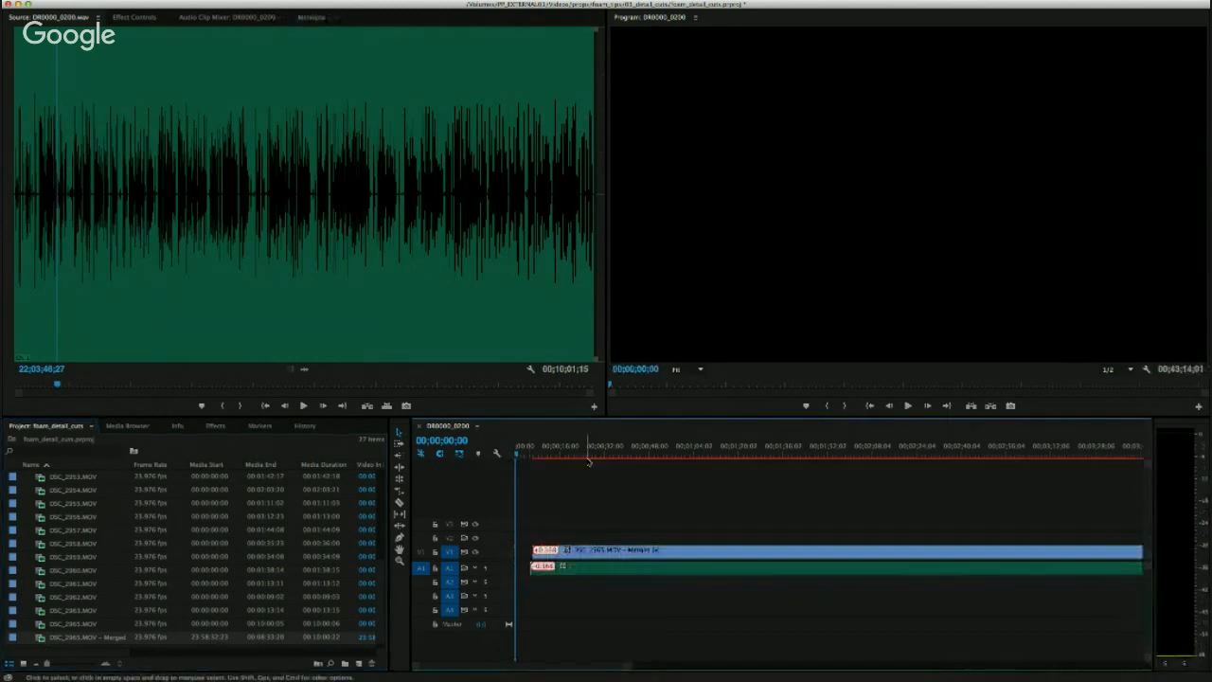
Play the opening part of the merged clip in the sequence to check that picture and sound match.
left_click(554, 456)
left_click_drag(553, 455, 618, 458)
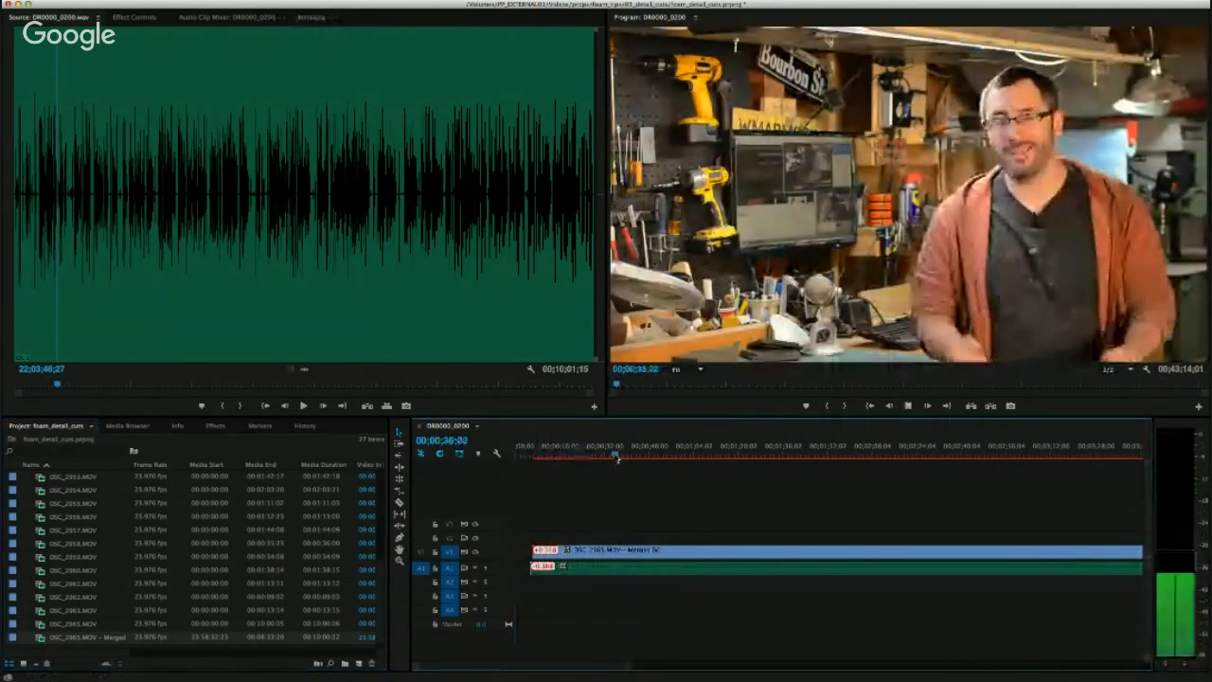
key("space")
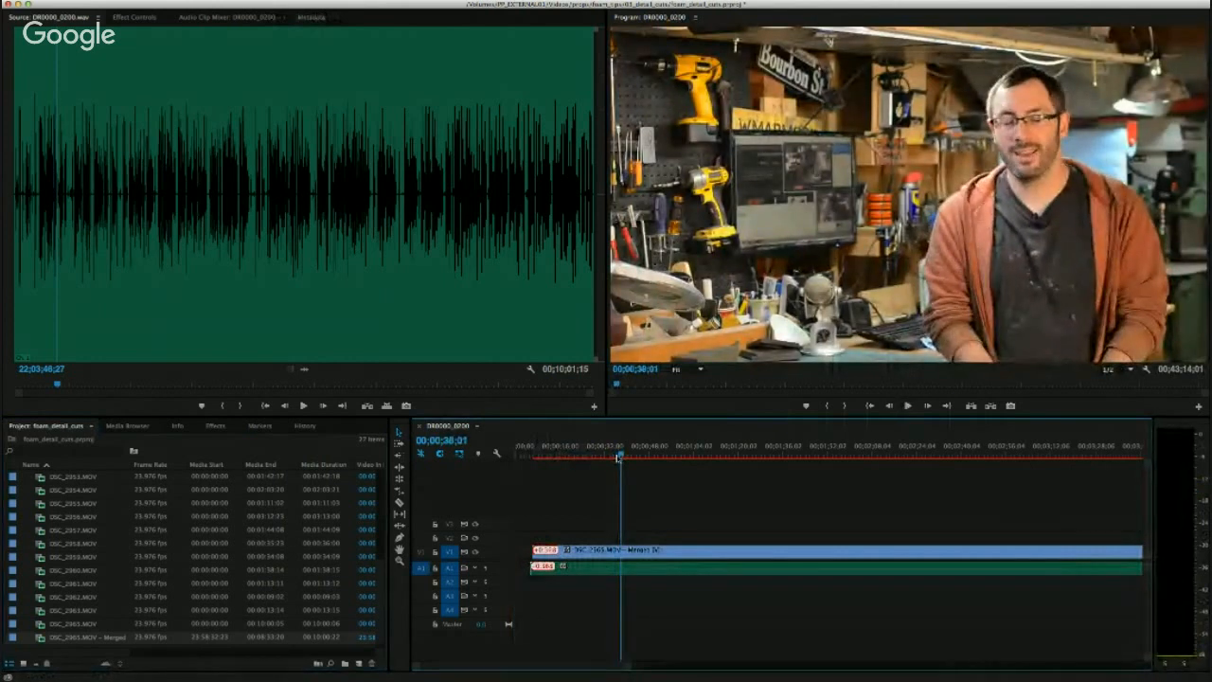
left_click(672, 553)
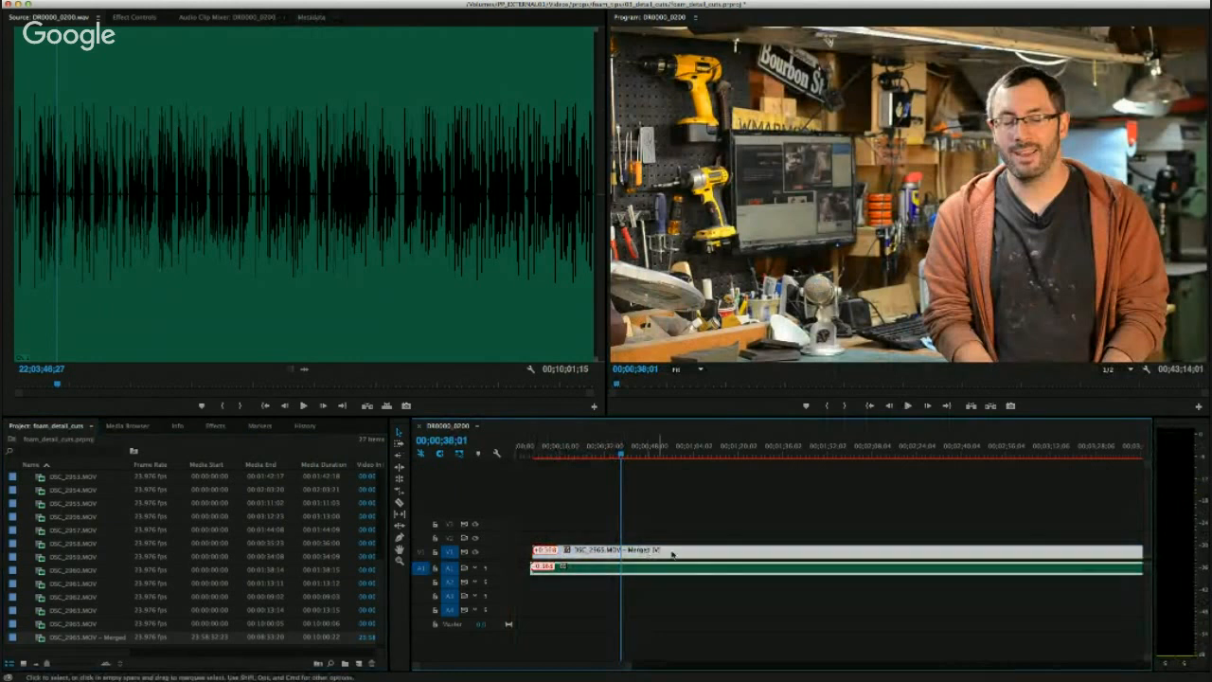
left_click(670, 537)
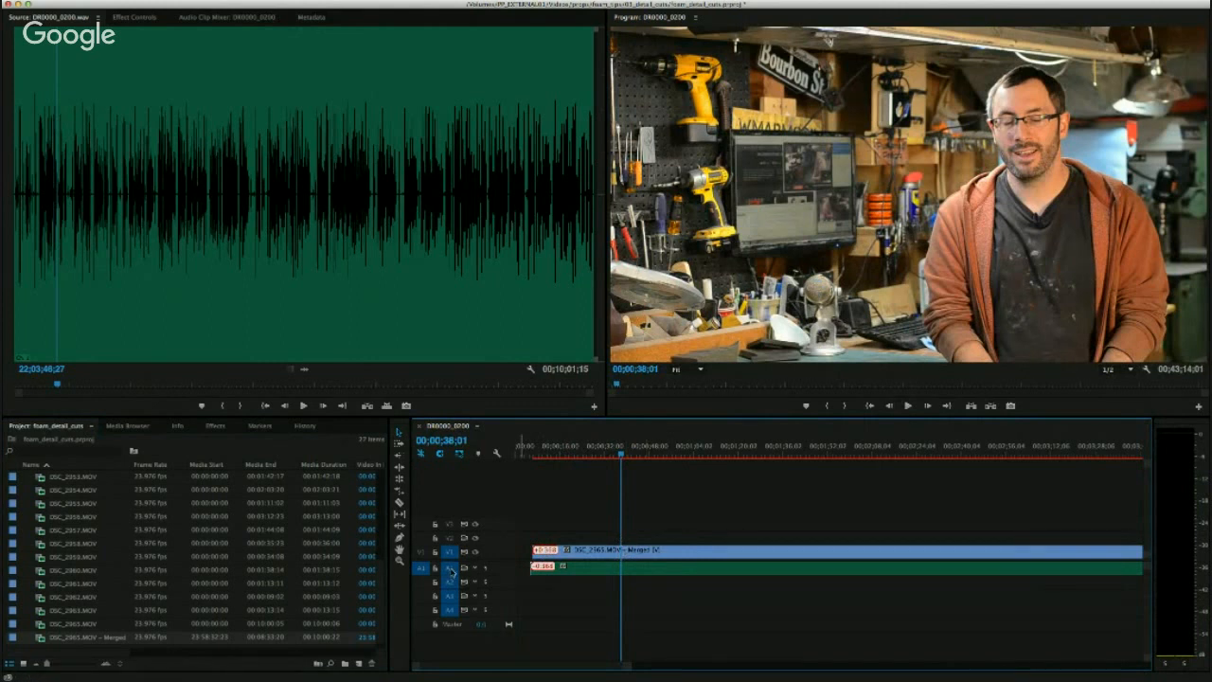
Turn off track targeting for V1 and A1 through A4, and disable source patching for A1.
left_click(451, 582)
left_click(451, 595)
left_click(450, 609)
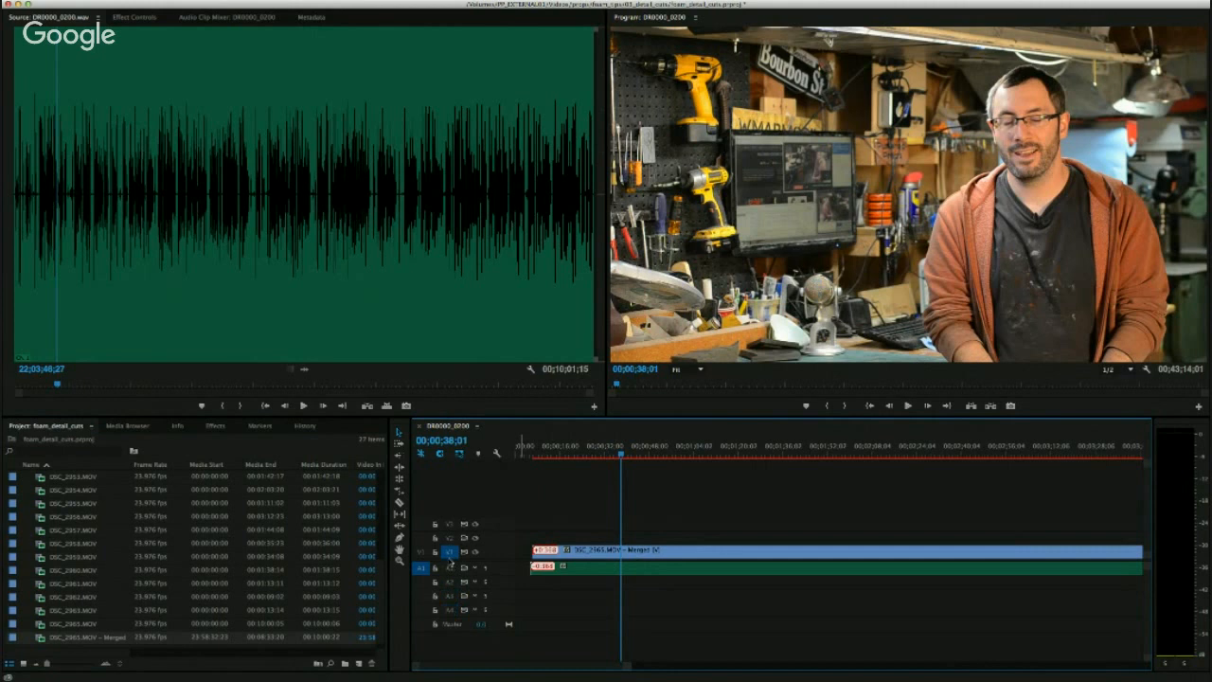
left_click(449, 552)
left_click(425, 568)
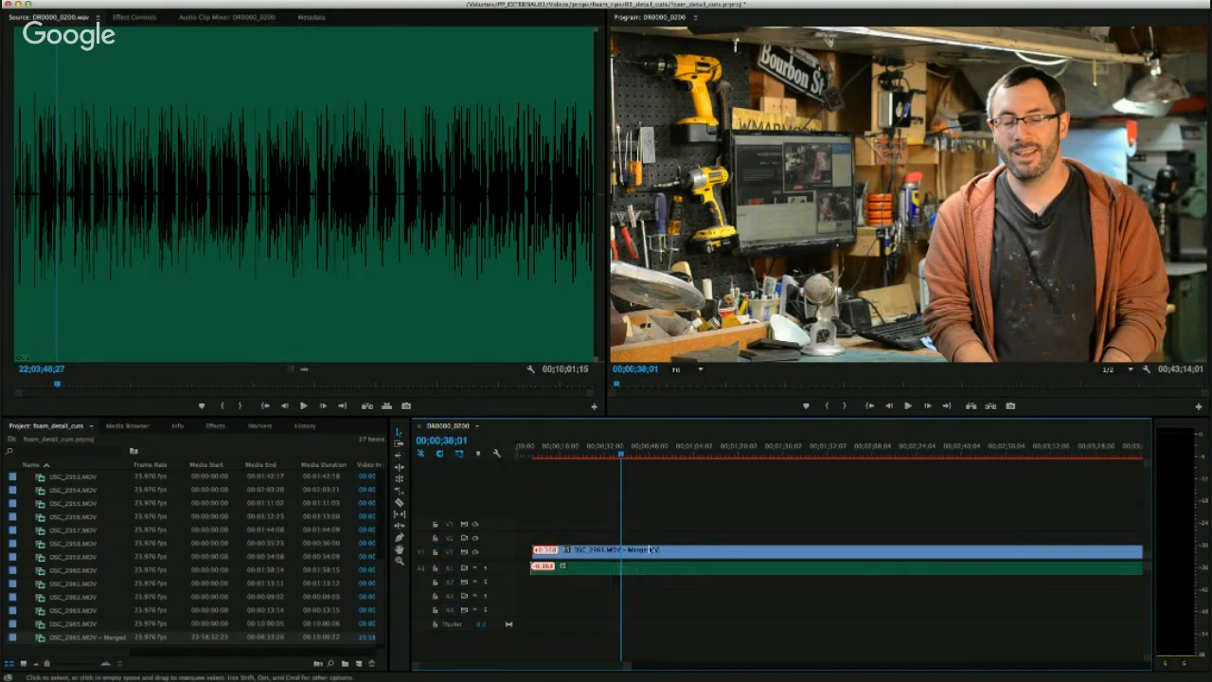
Change the label colour of the merged clip in the sequence to orange.
left_click(654, 552)
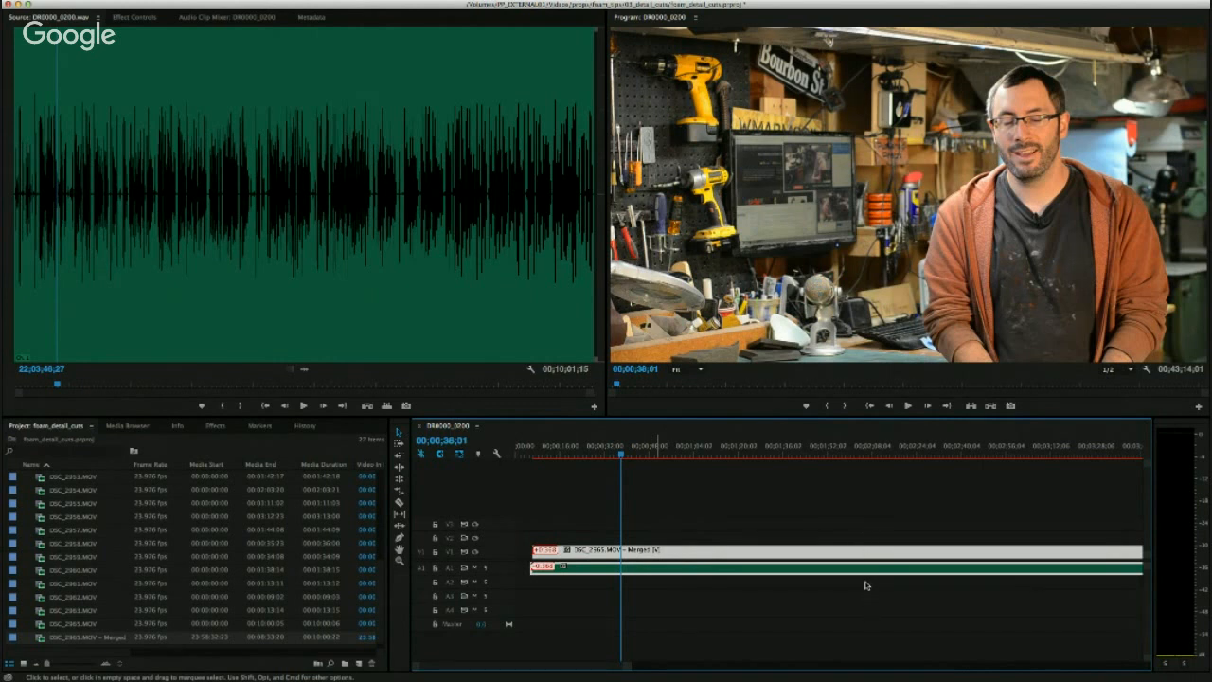
left_click(805, 523)
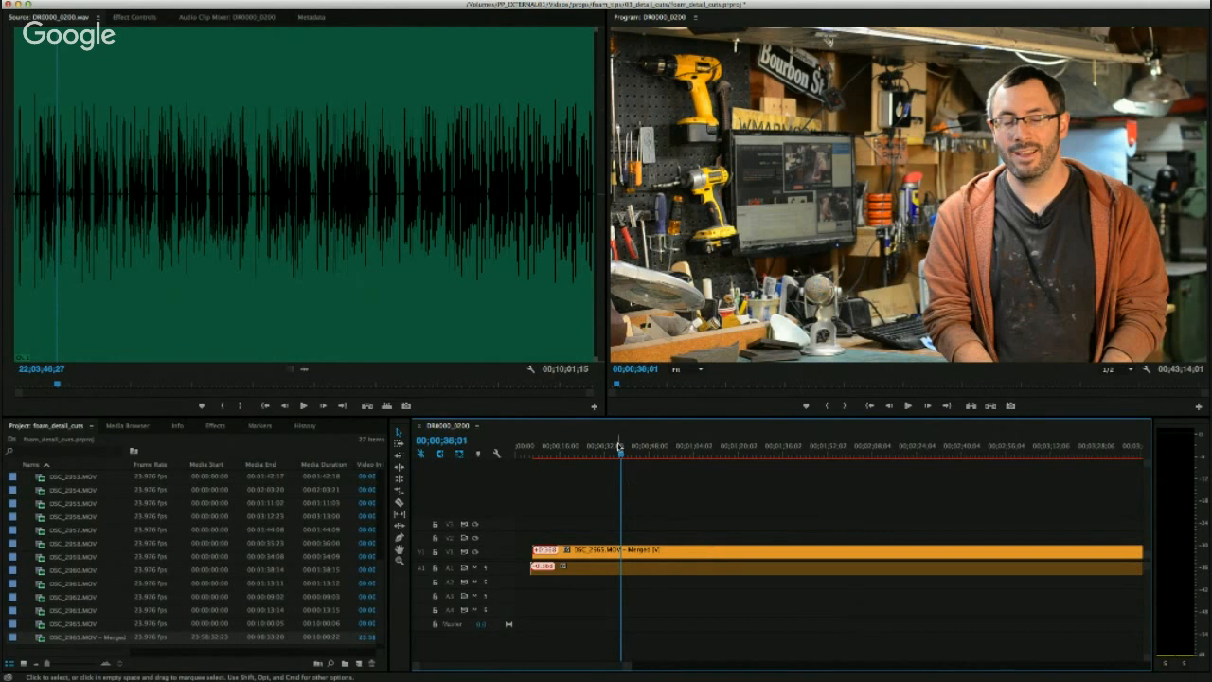
Play the clip from about 26 seconds and enlarge audio track A1 to show its waveform.
left_click(594, 454)
key("space")
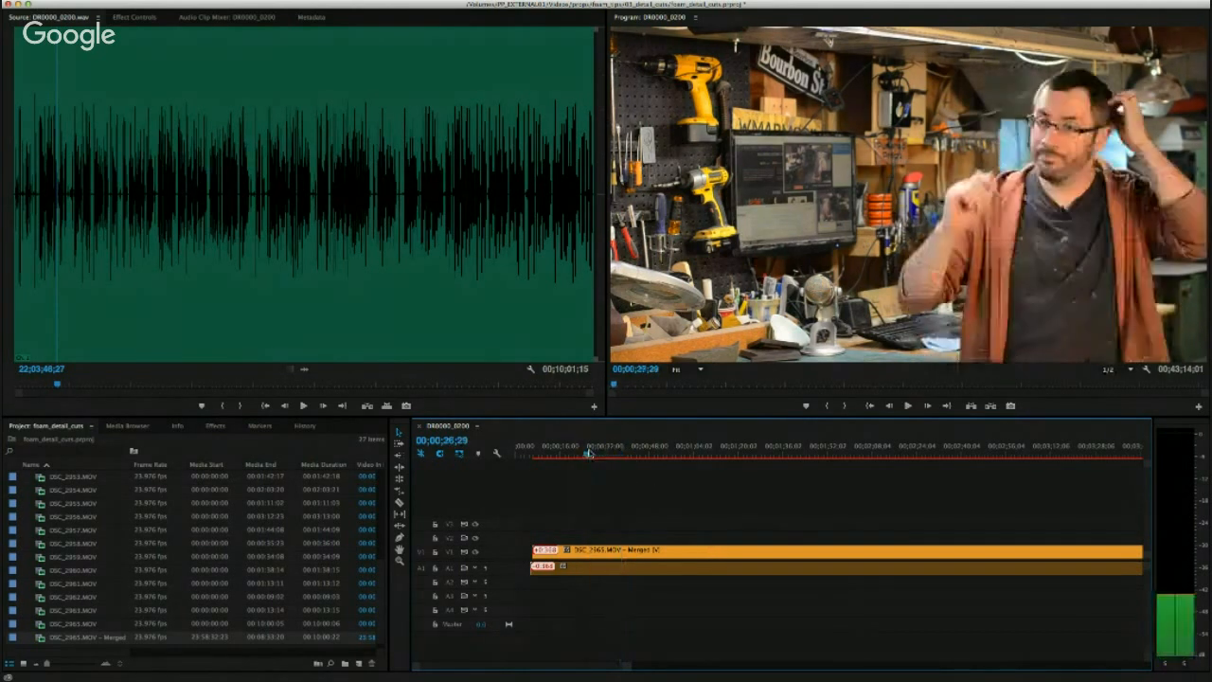
left_click_drag(493, 574, 503, 648)
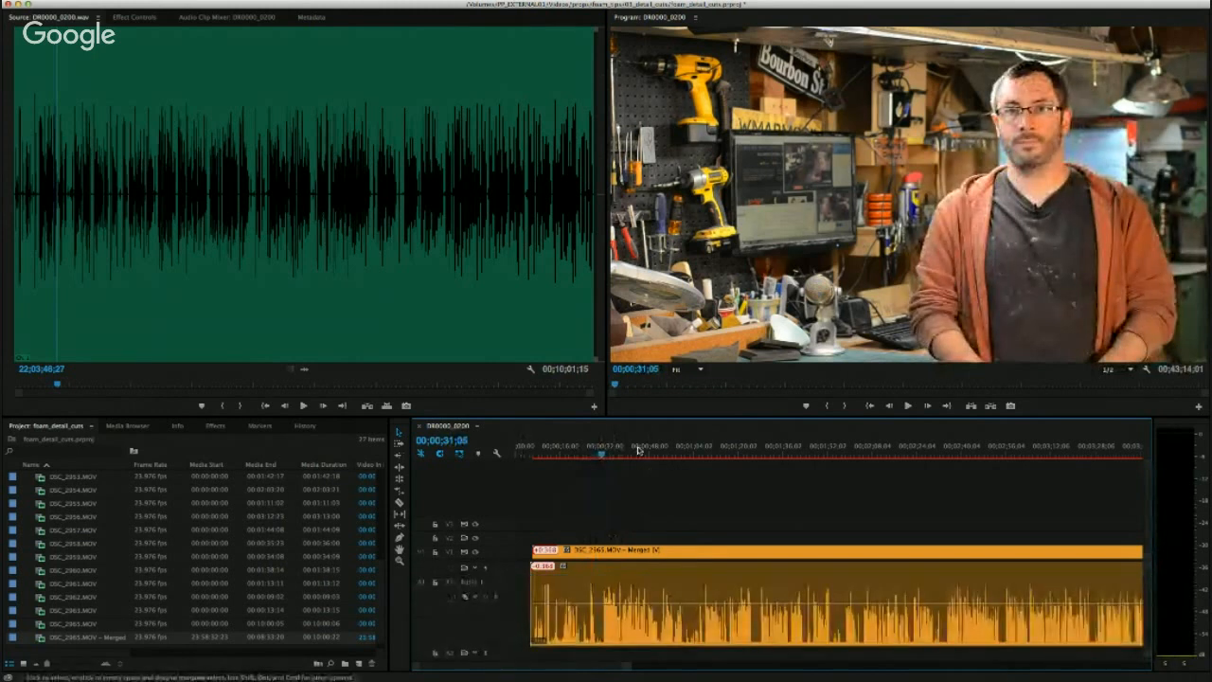
Play the merged clip at several points up to about 1:17 and raise the volume level of its audio.
left_click_drag(669, 453, 679, 455)
key("space")
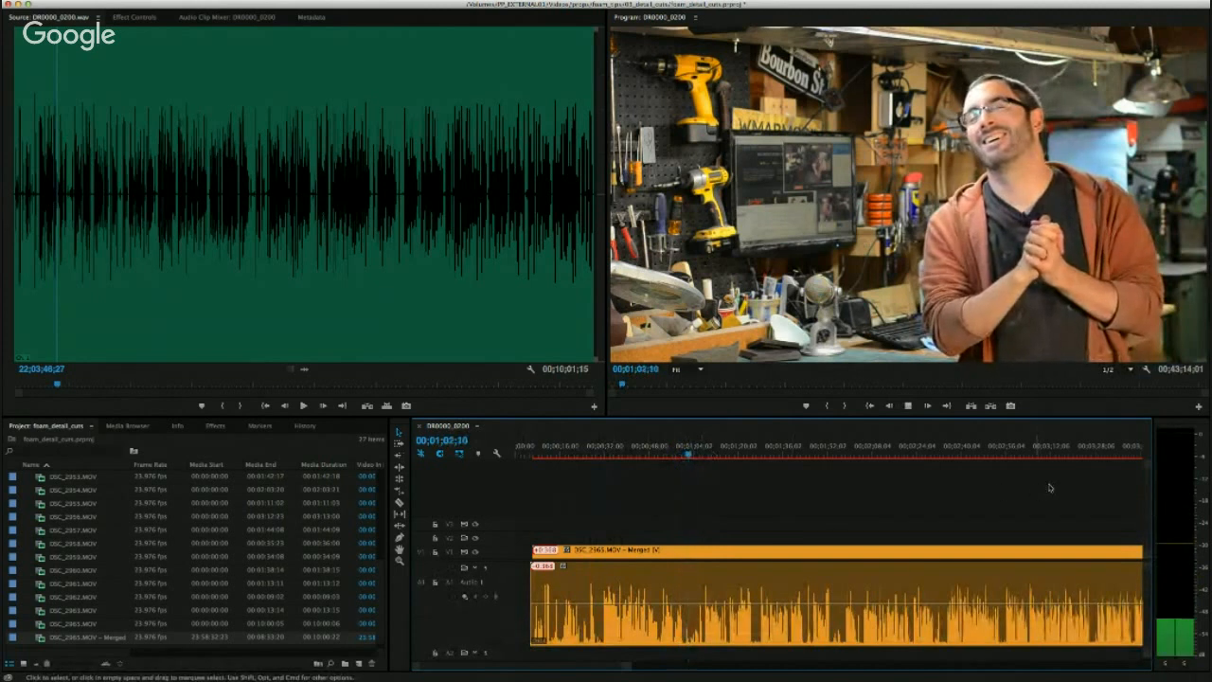
key("space")
key("space")
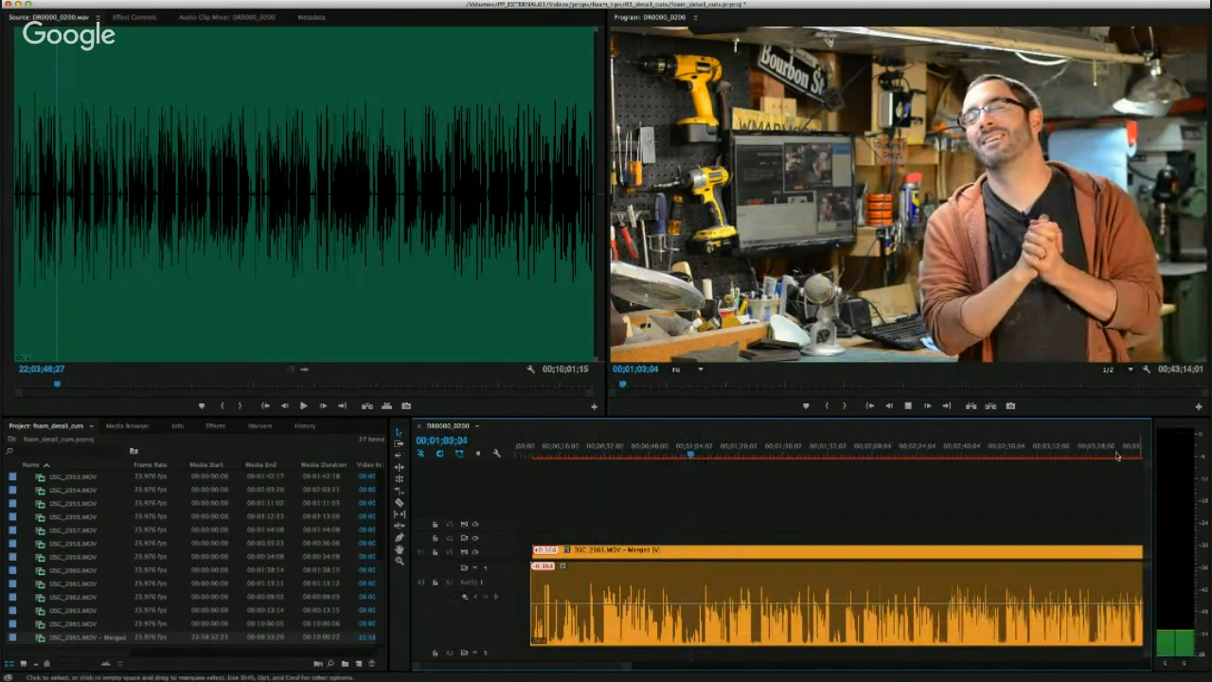
left_click(730, 446)
key("space")
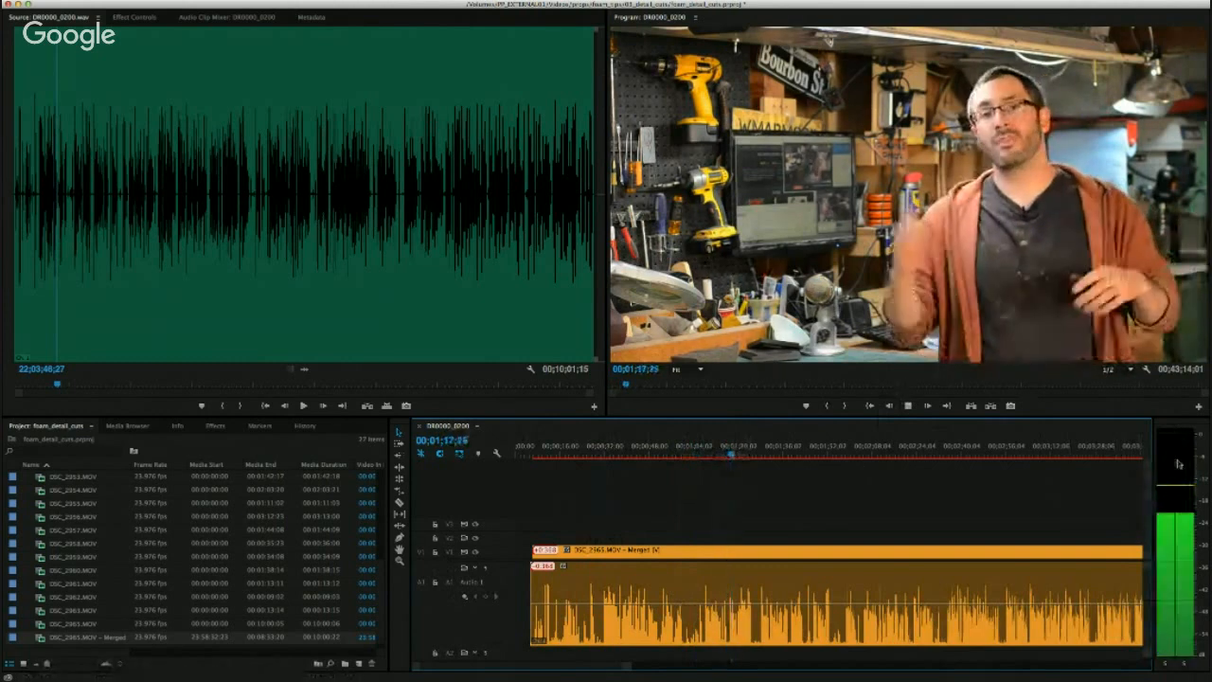
left_click(914, 605)
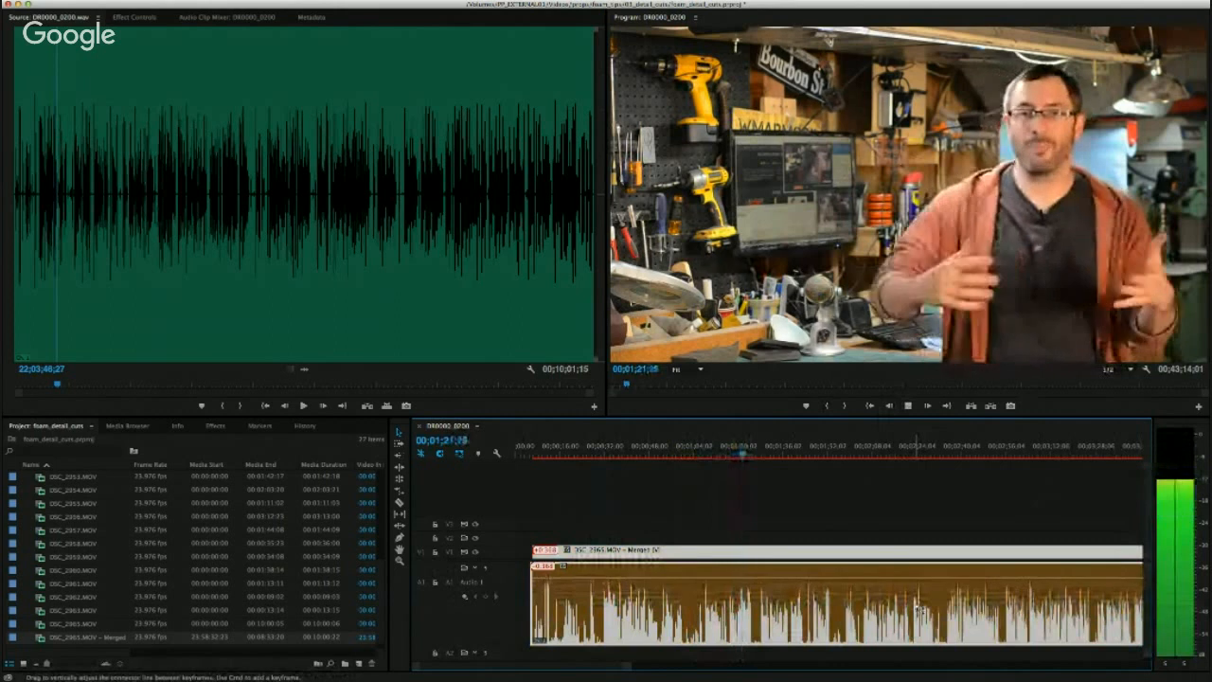
Stop playback and delete all the remaining clips that follow the merged clip in the sequence.
key("space")
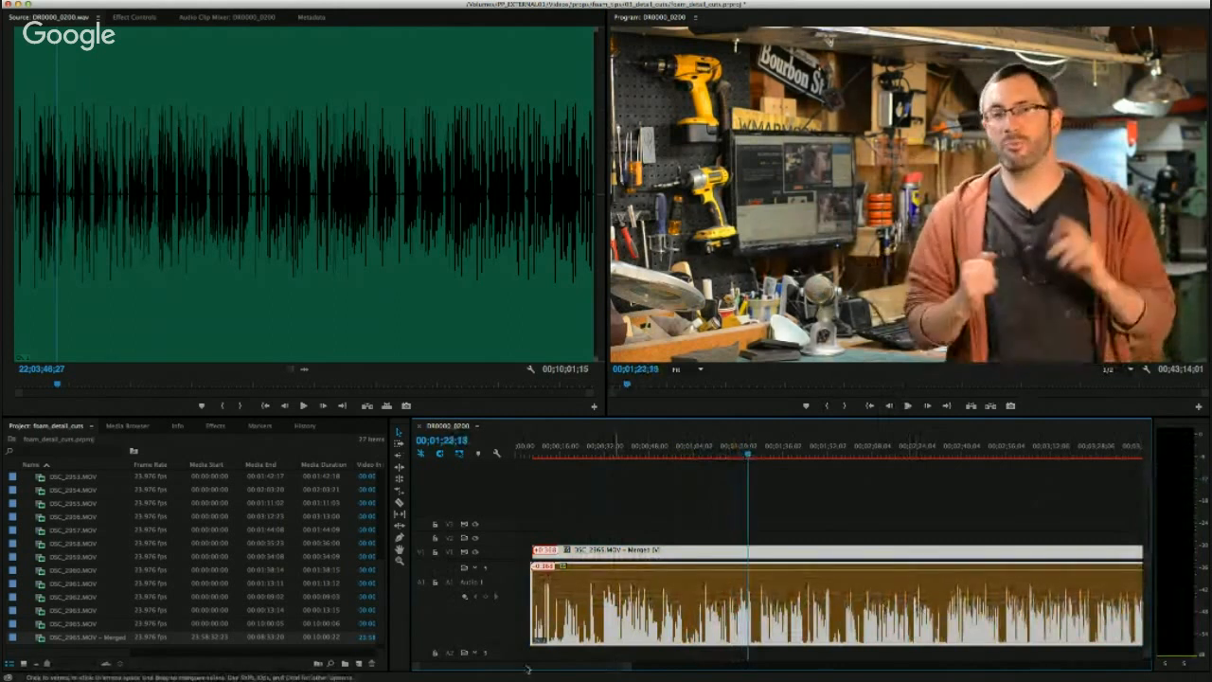
left_click_drag(560, 663, 652, 662)
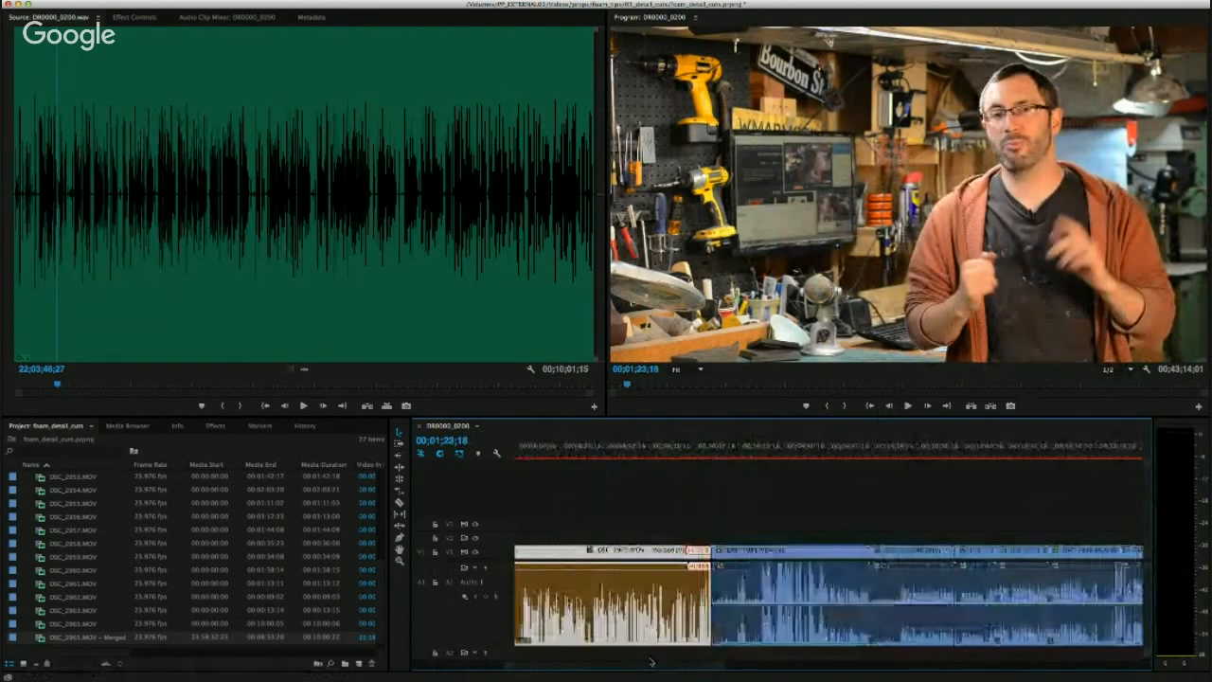
left_click_drag(725, 669, 658, 530)
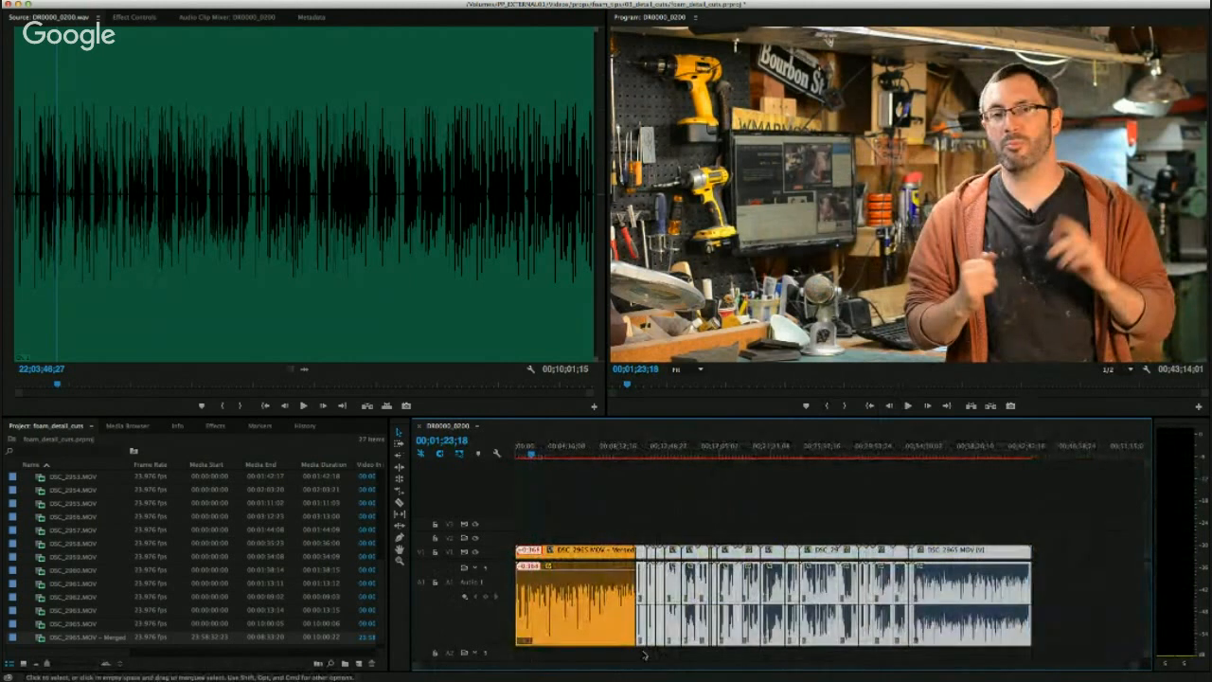
key("Delete")
Play the merged clip from about 1:36 and raise the volume level of its audio slightly.
left_click_drag(1137, 669, 691, 663)
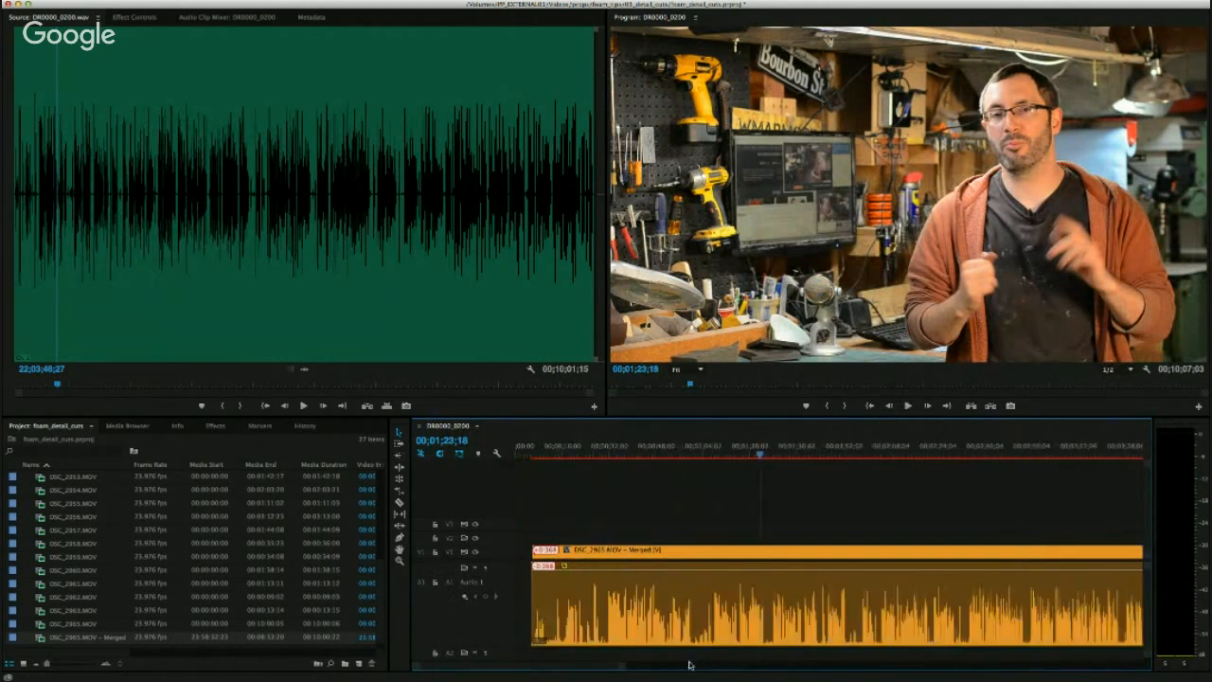
key("space")
left_click(788, 451)
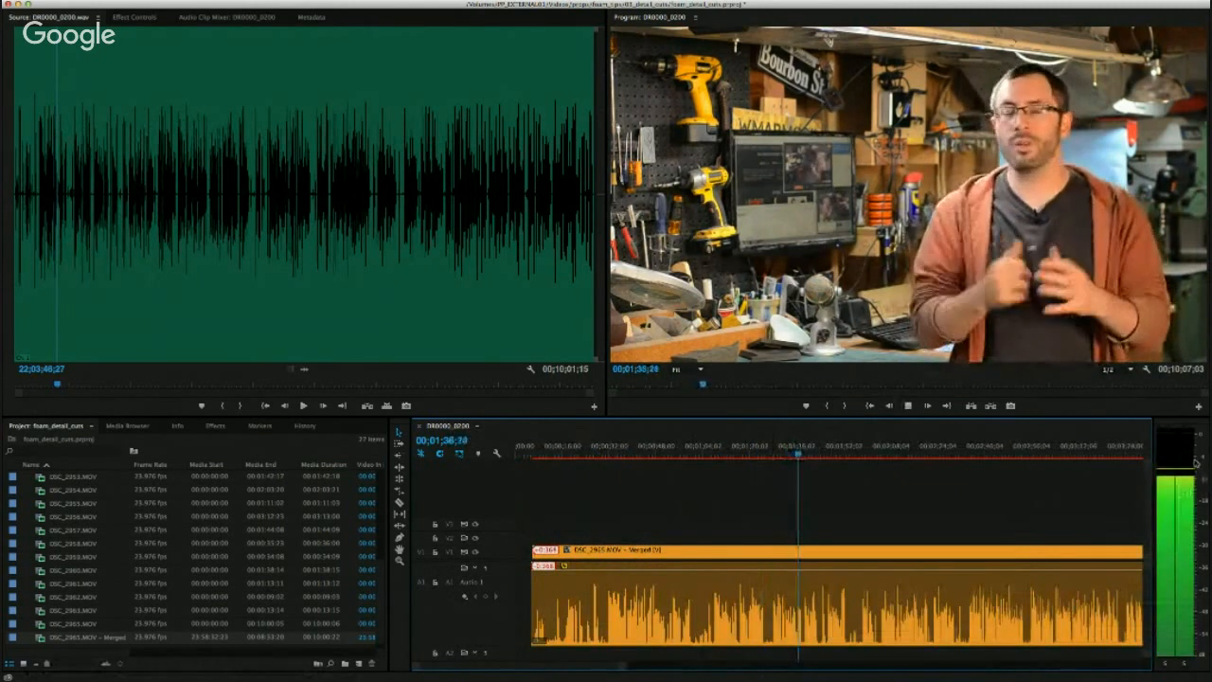
key("space")
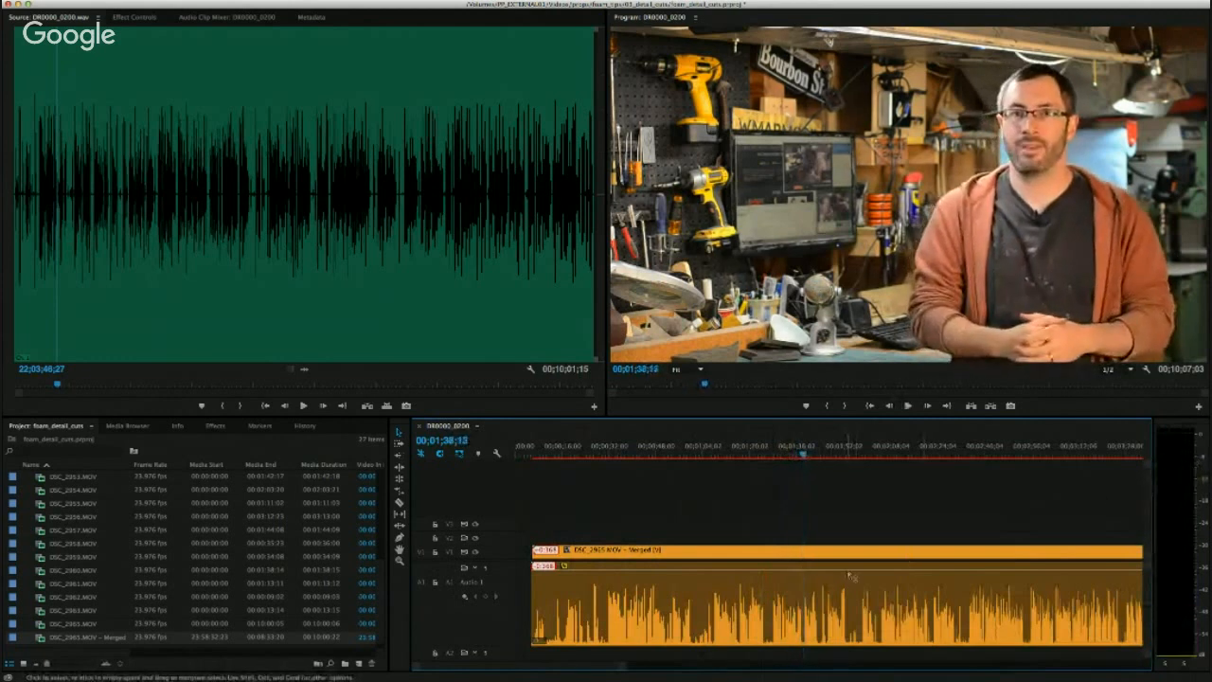
left_click(850, 574)
key("space")
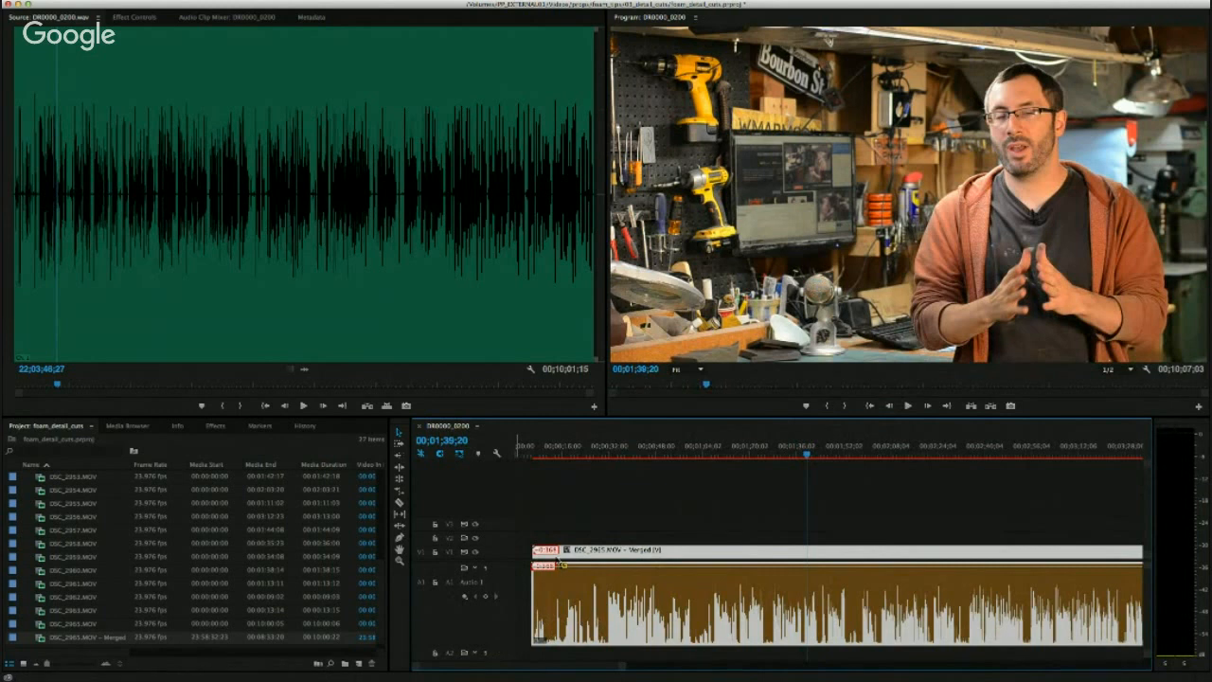
left_click(581, 501)
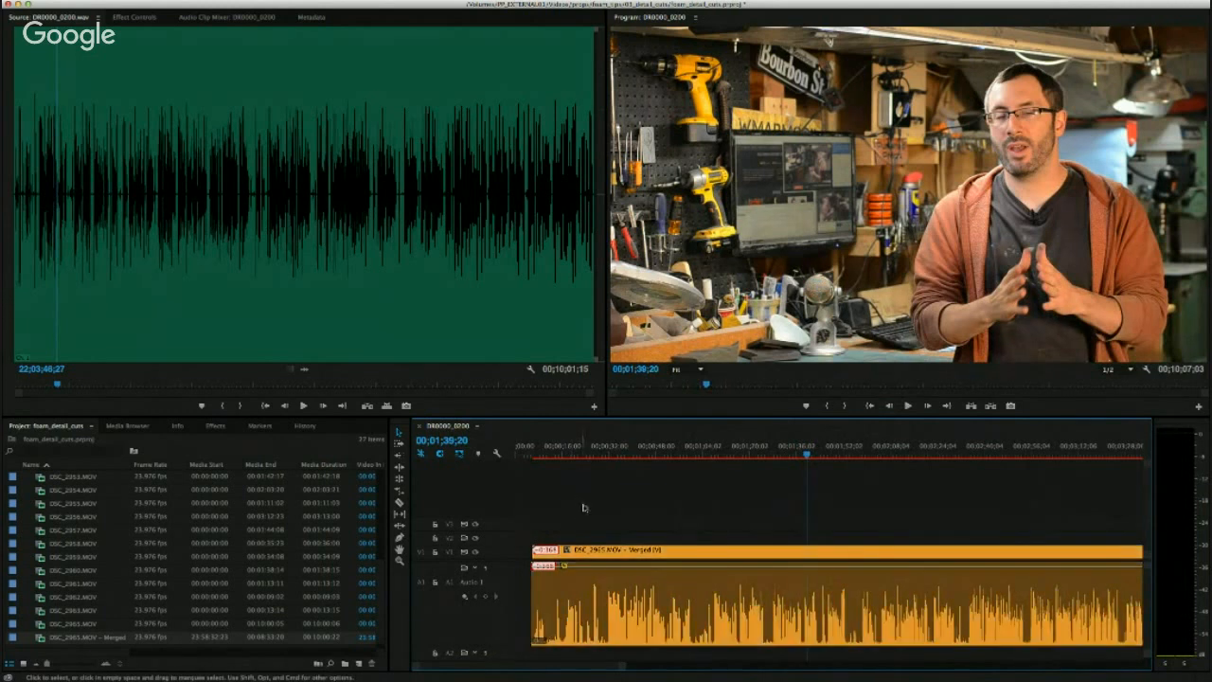
Locate the start of the speech, split the merged clip at 00;00;31;29 and delete the part before the cut.
left_click_drag(649, 441, 604, 449)
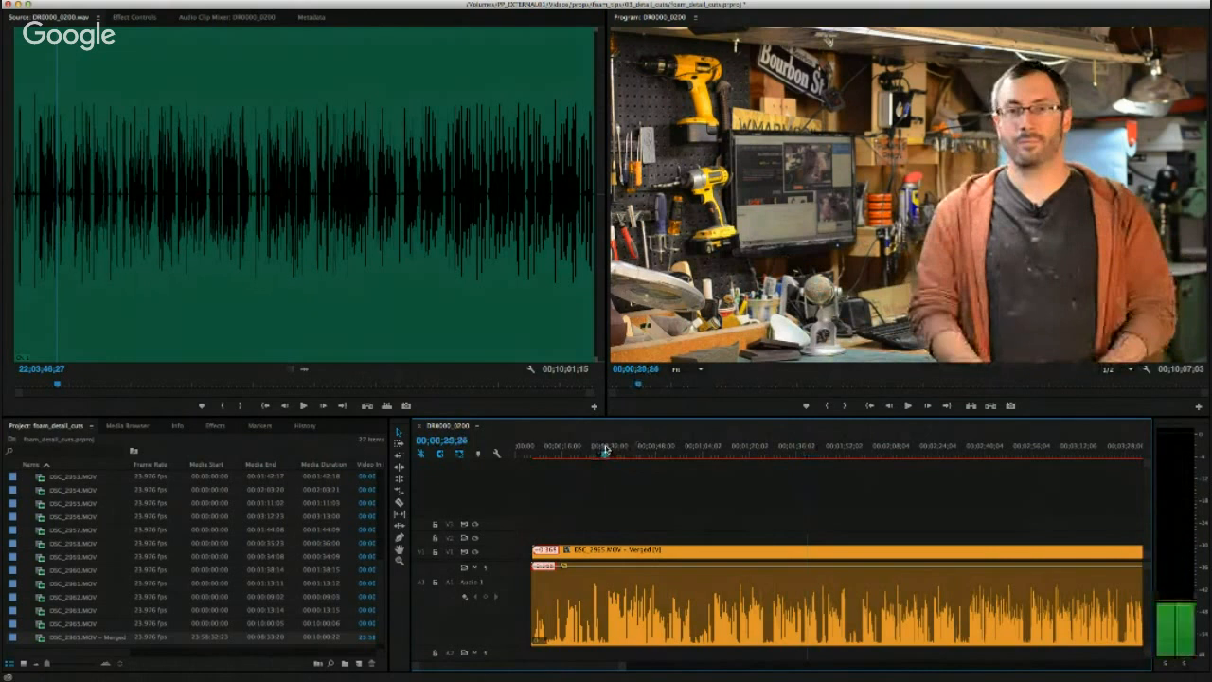
key("space")
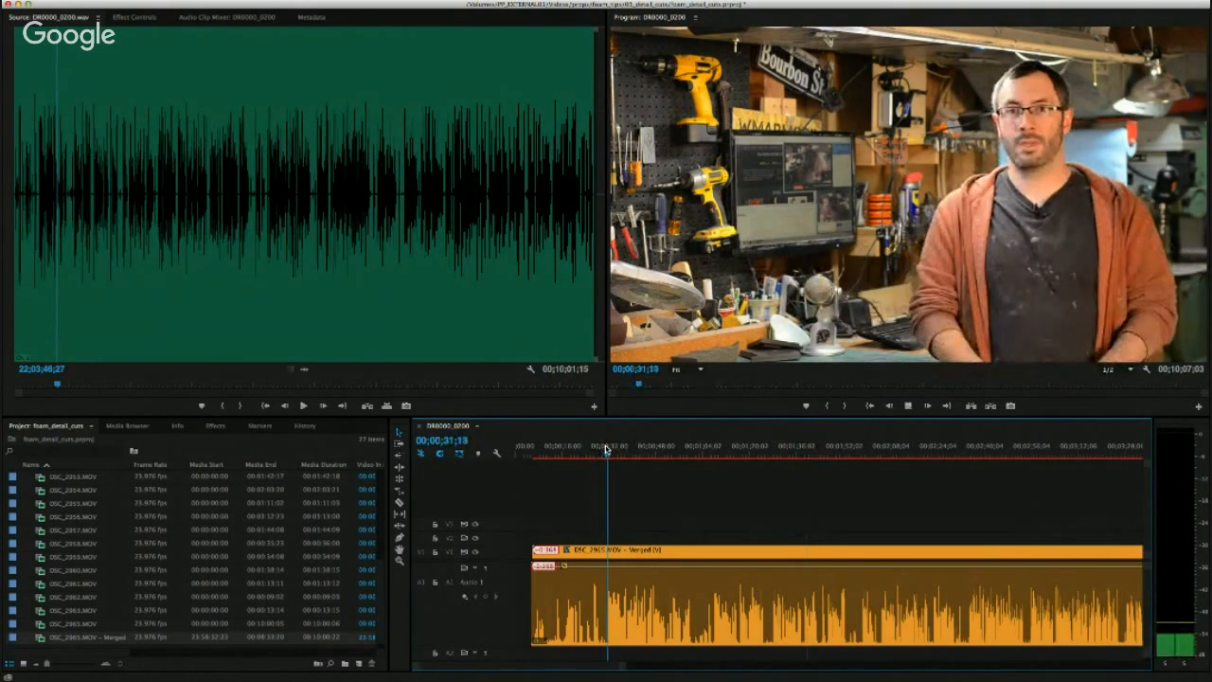
key("space")
key("Left")
key("Left")
key("Left")
key("Left")
key("Left")
key("Left")
key("Left")
key("Left")
key("Left")
key("Left")
key("Left")
key("Left")
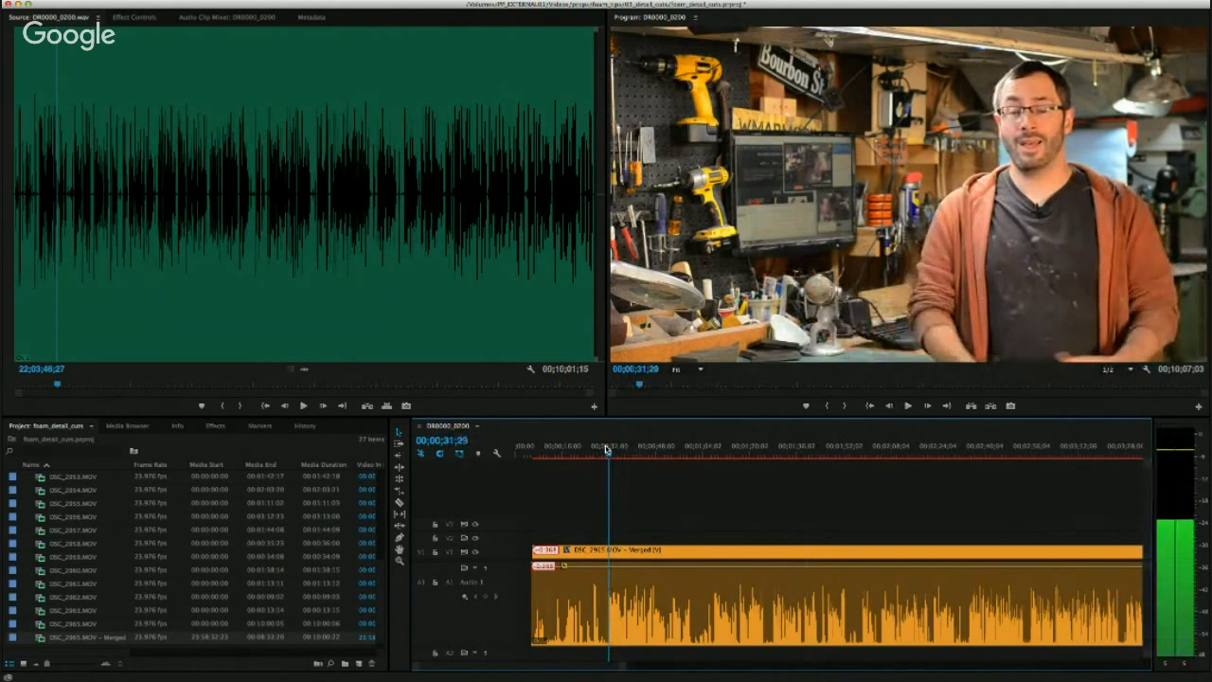
key("c")
left_click(609, 551)
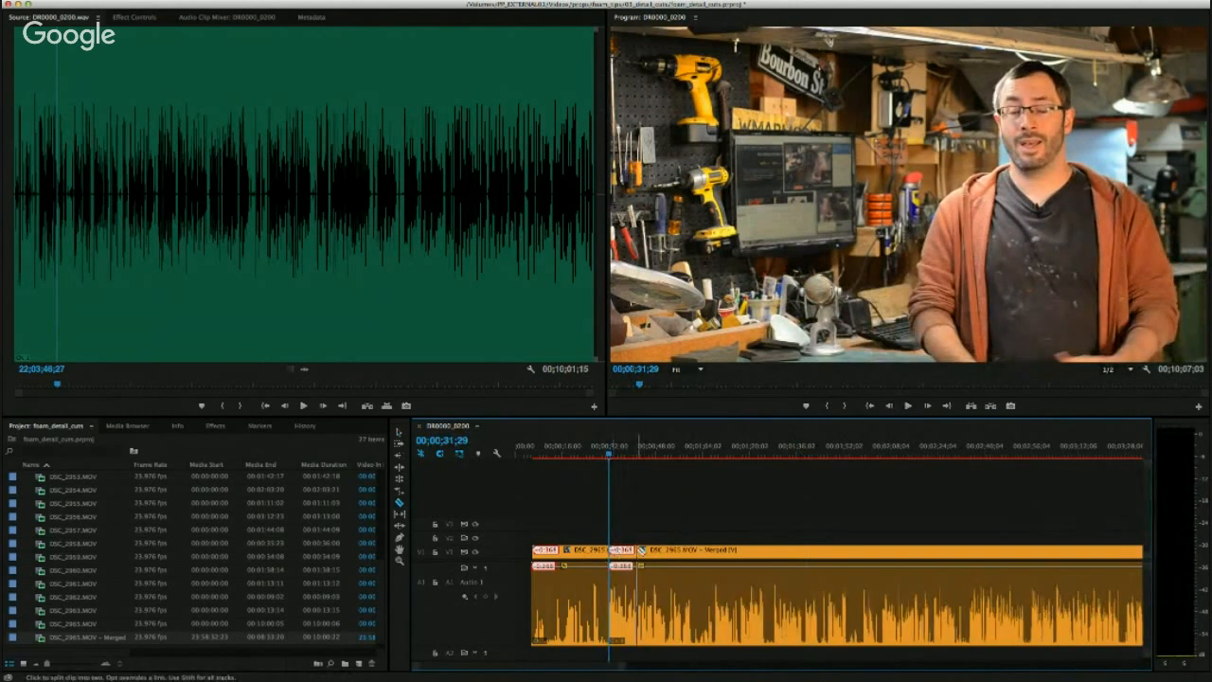
key("v")
left_click(575, 553)
key("Delete")
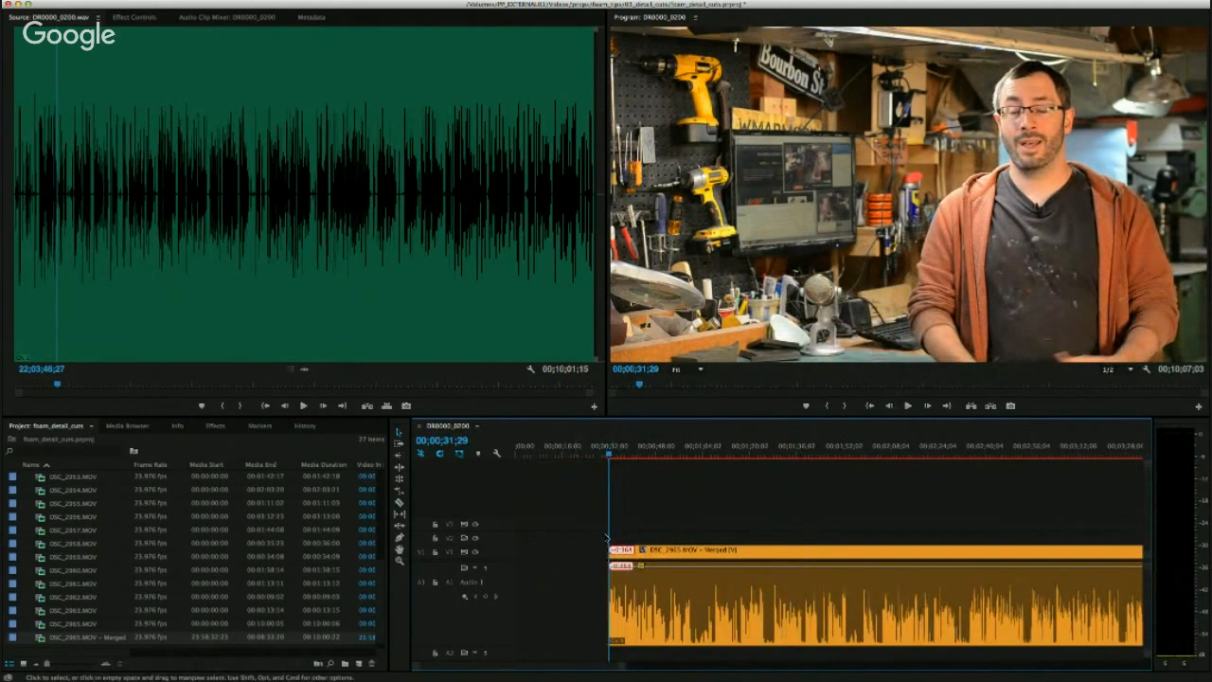
Try splitting the merged clip at three further points with the Razor tool, and undo the three cuts.
left_click_drag(512, 643, 517, 597)
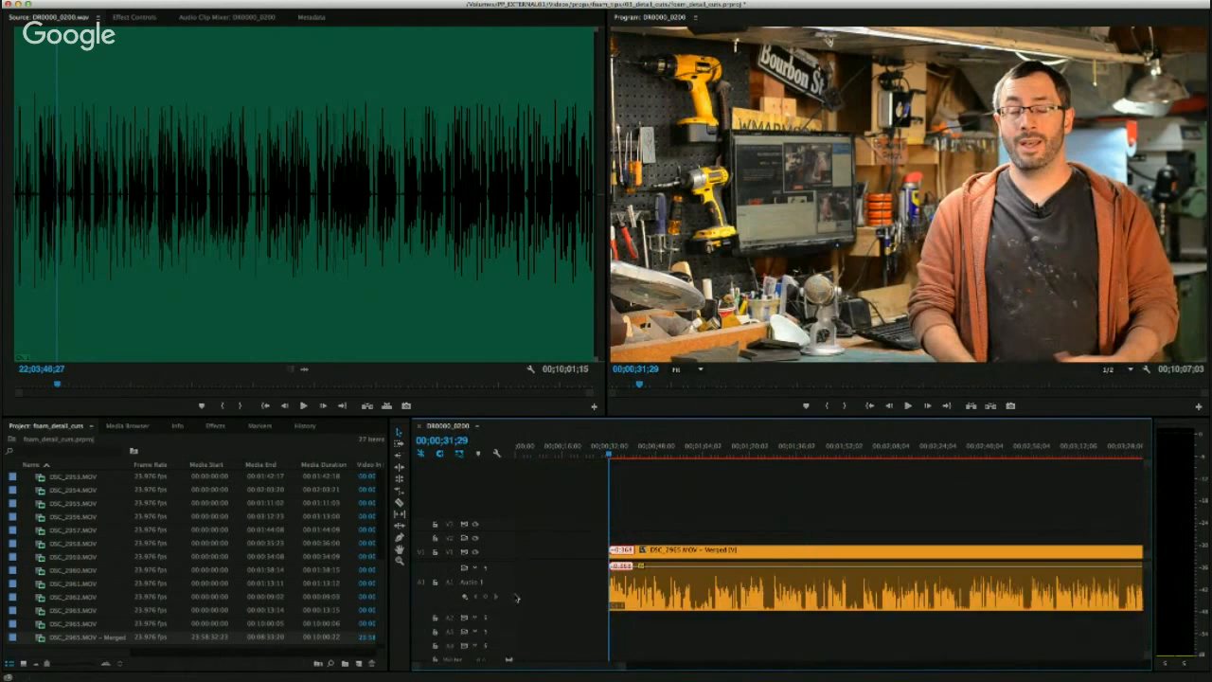
key("c")
left_click(704, 554)
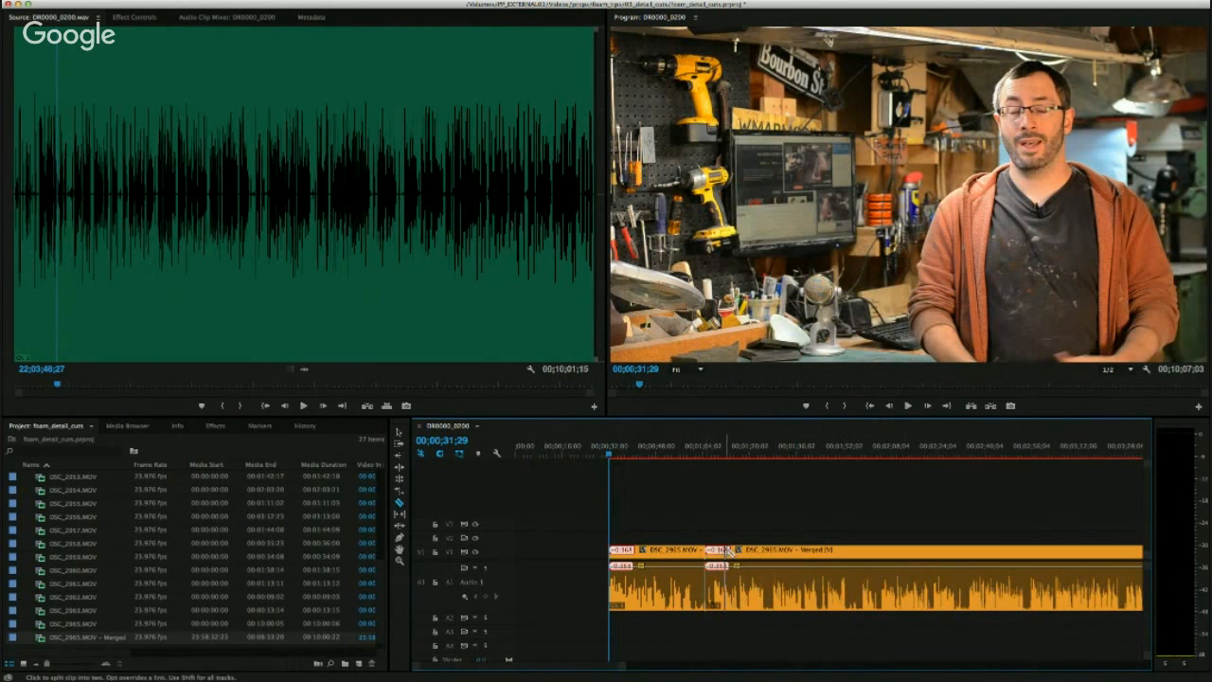
left_click(749, 555)
left_click(784, 555)
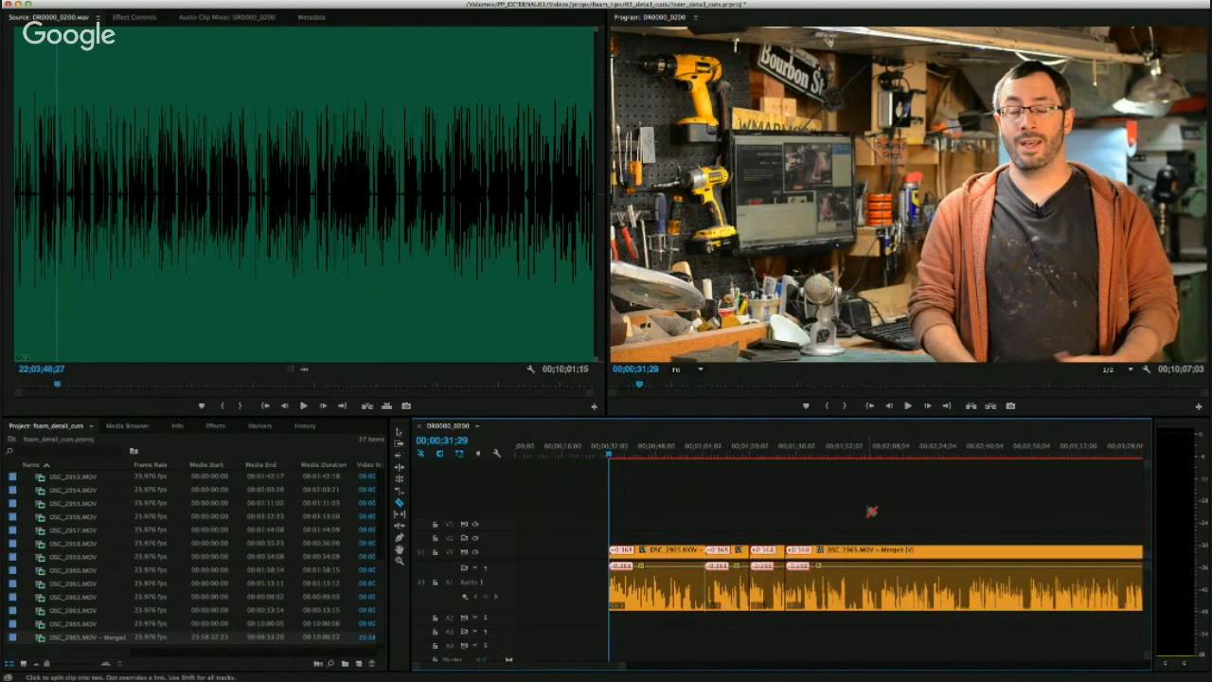
key("super+z")
key("super+z")
key("super+z")
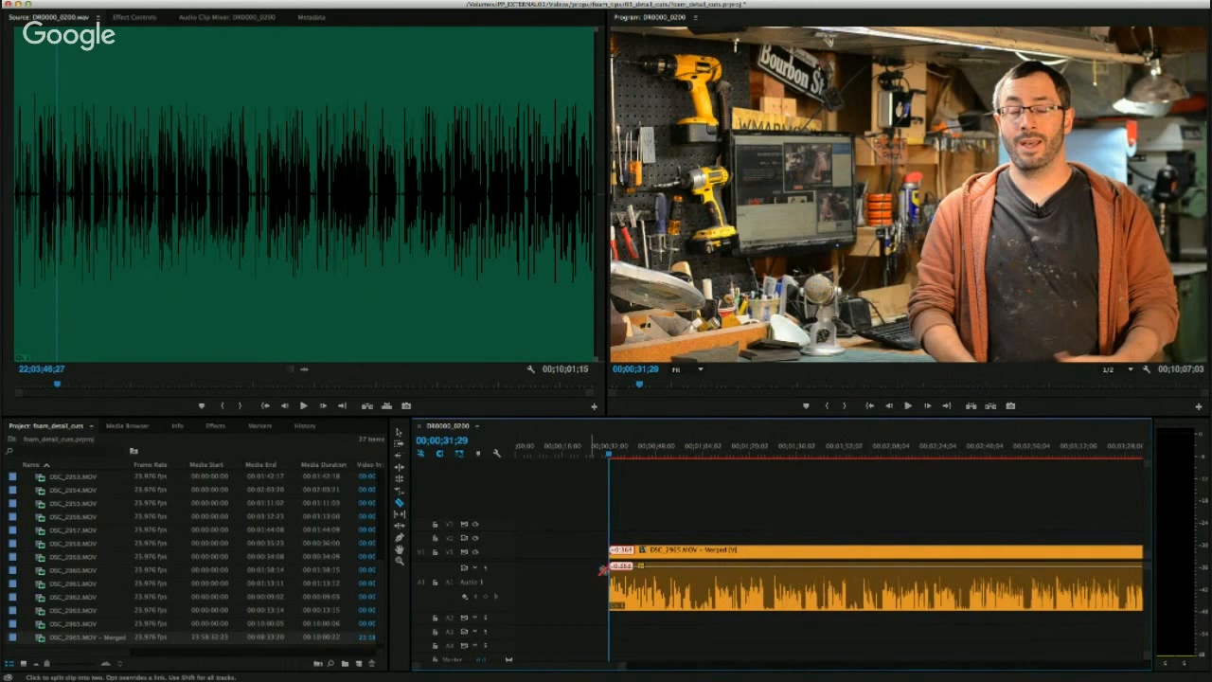
Try trimming the beginning of the merged clip by its edge, and undo the trim.
key("v")
left_click_drag(611, 552, 661, 553)
key("super+z")
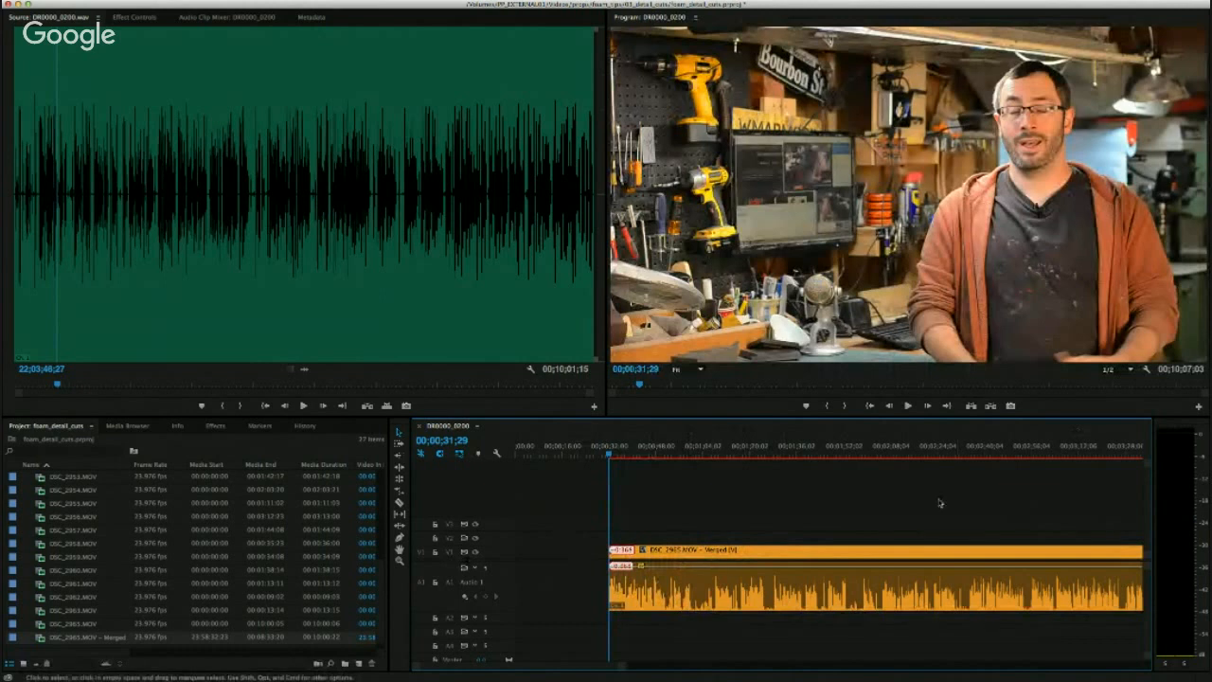
Move the merged clip to start at about 00;01;20, and import 2015_slider_intro_shop.mov for a preview.
left_click_drag(628, 552, 771, 553)
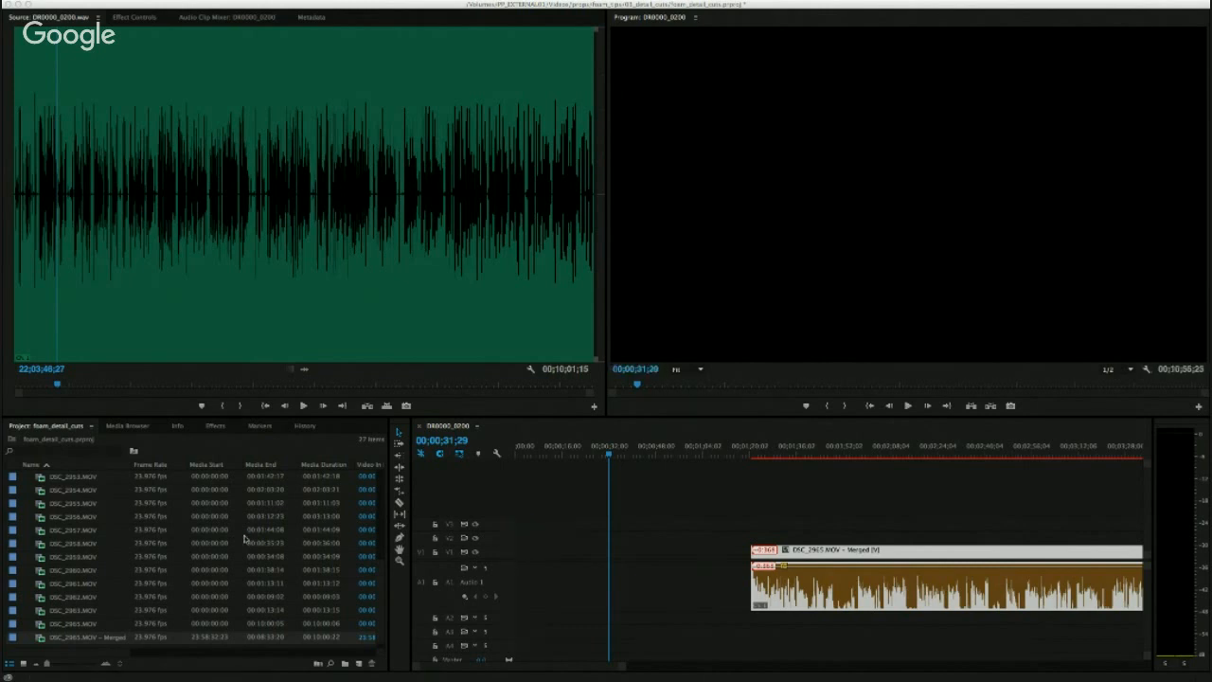
scroll(170, 594, "up", 5)
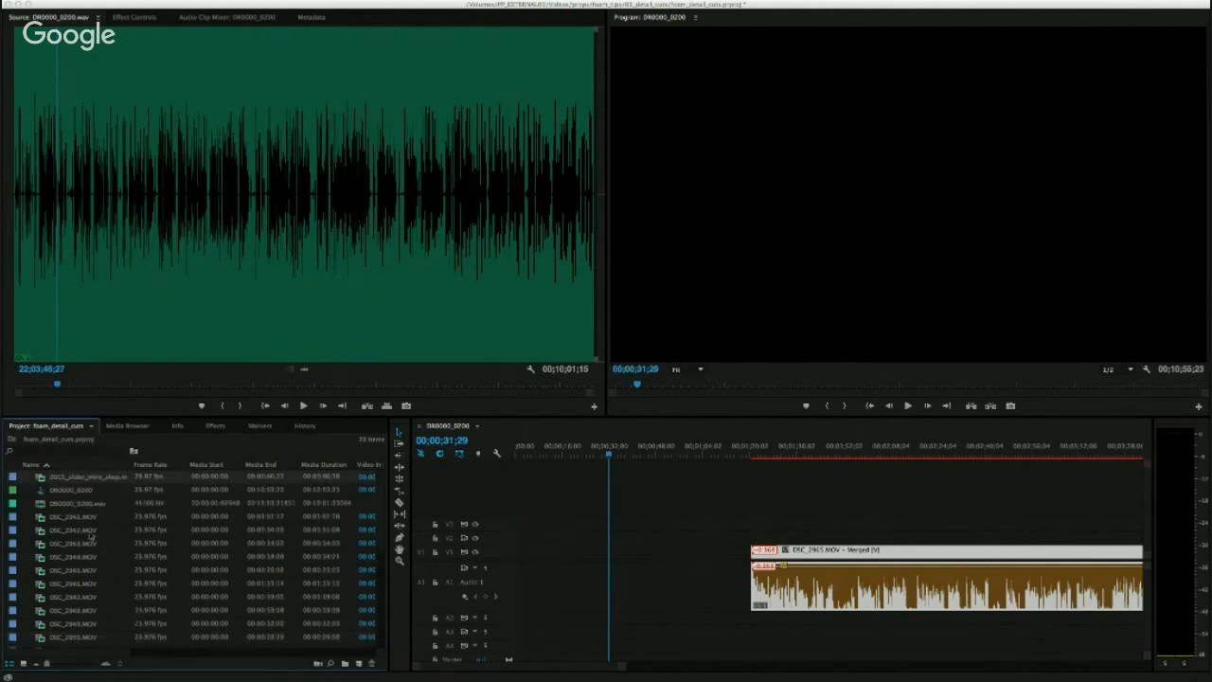
double_click(42, 479)
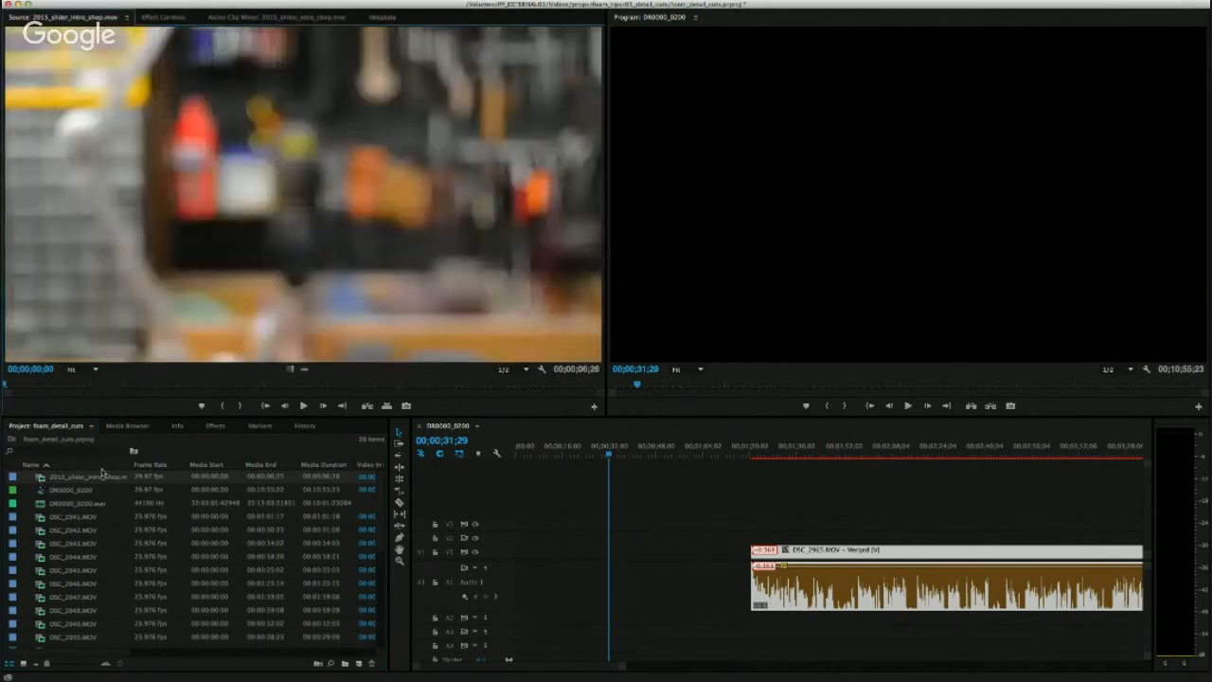
key("space")
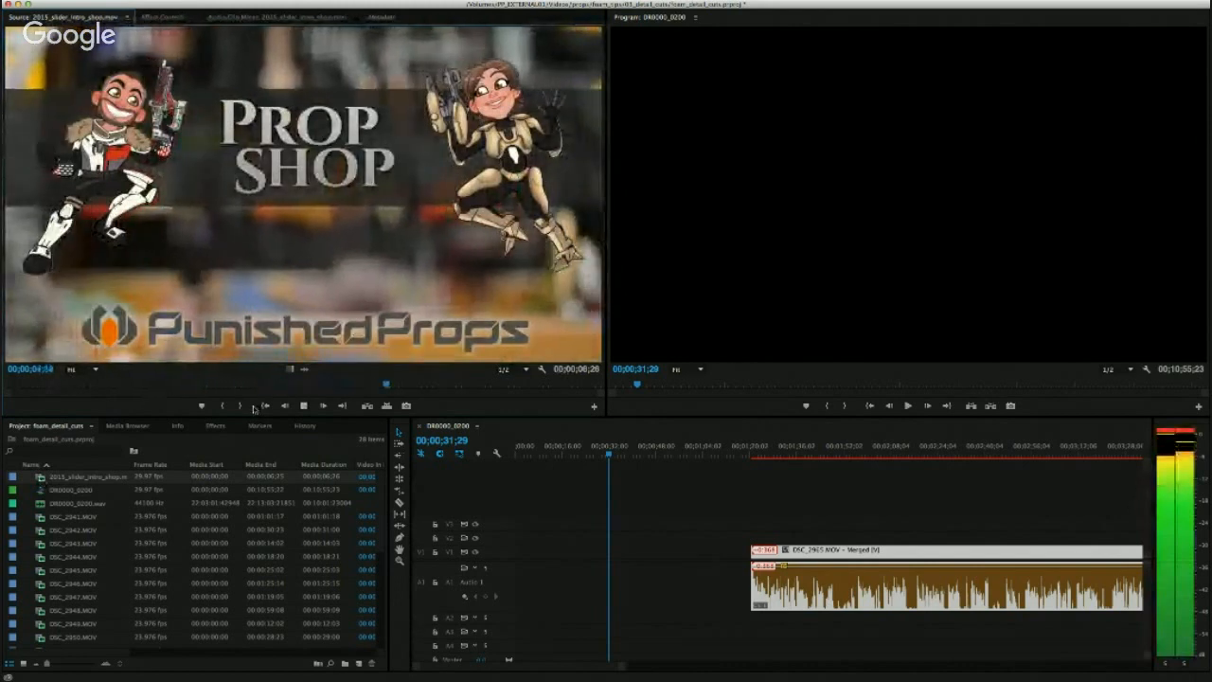
key("space")
Place 2015_slider_intro_shop.mov at the start of V1 and A1, and move the merged clip directly behind it.
left_click_drag(41, 480, 521, 558)
left_click_drag(796, 557, 585, 551)
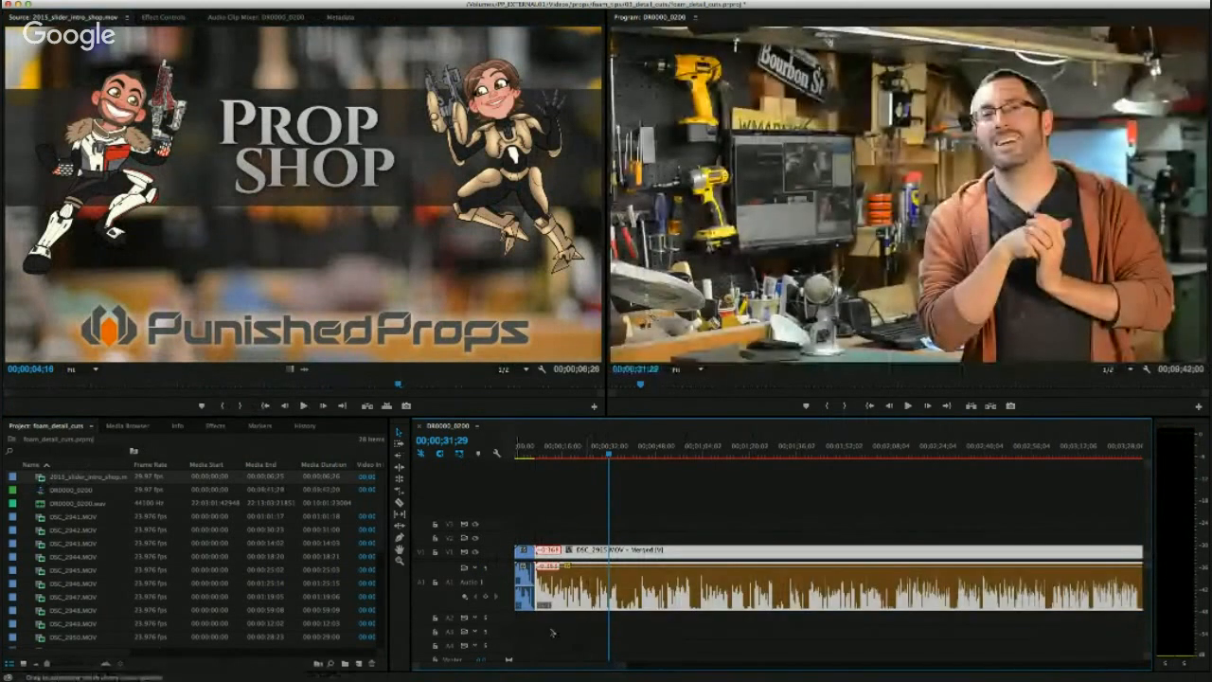
left_click(675, 511)
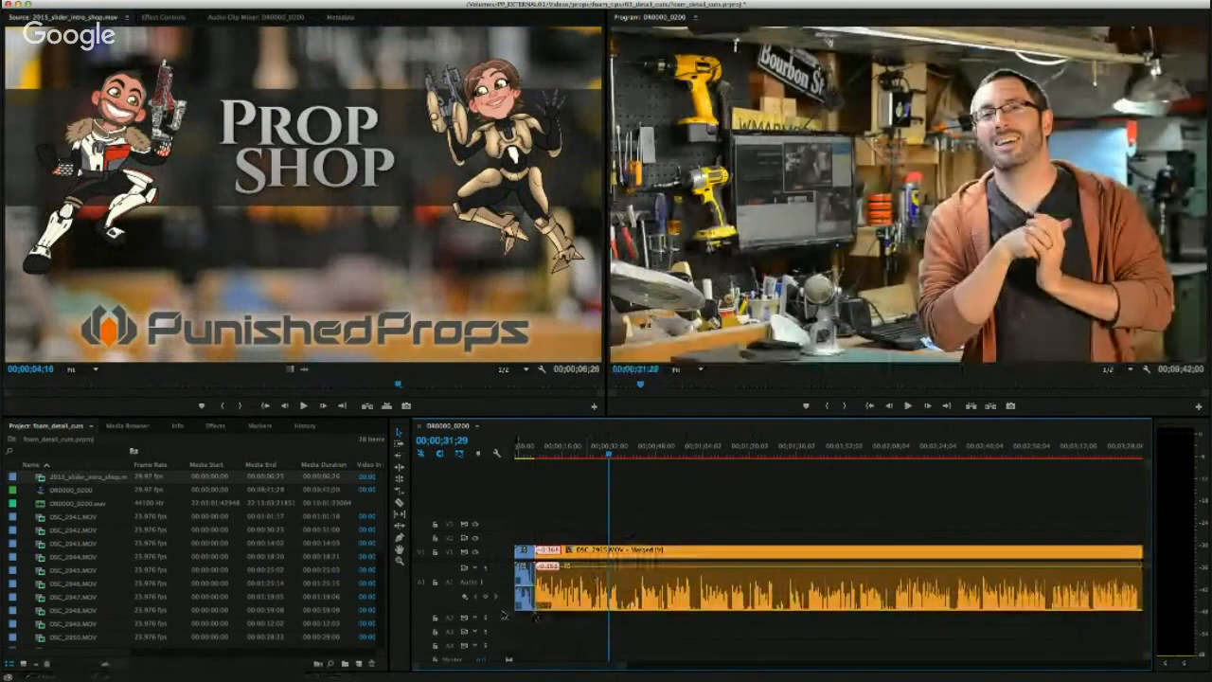
Minimize the height of the audio tracks, and expand only A1 to show the waveforms at the start of the sequence.
key("shift+minus")
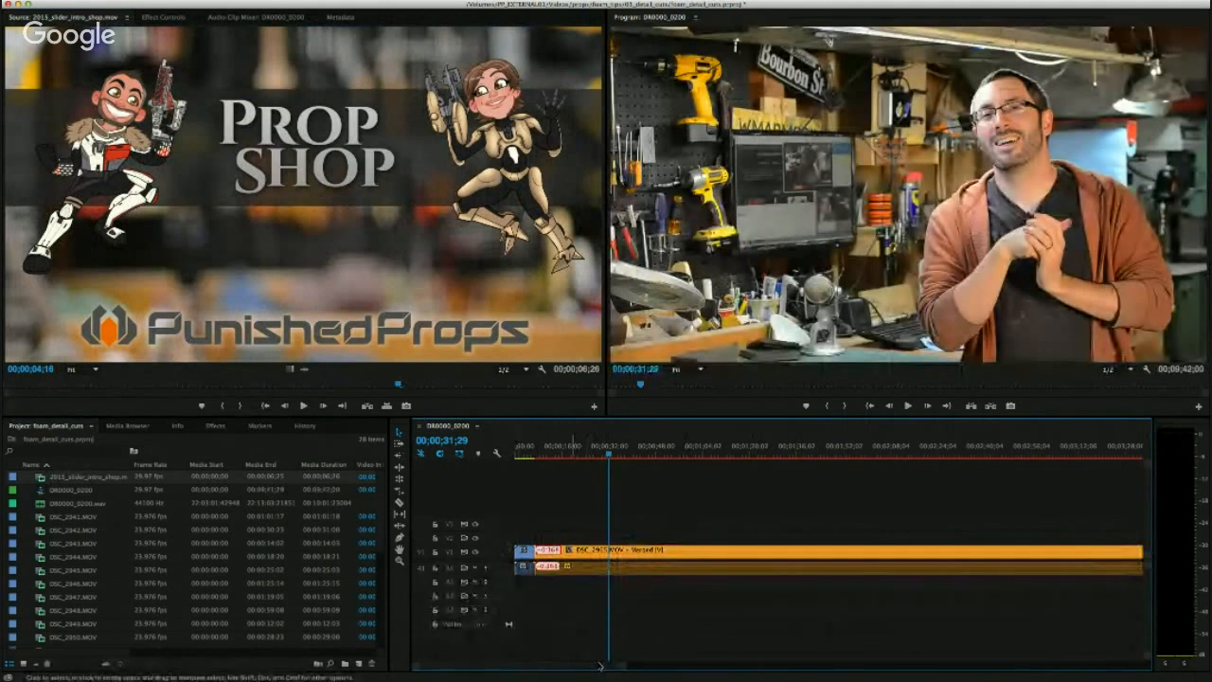
left_click_drag(622, 666, 433, 663)
left_click(623, 453)
left_click_drag(624, 453, 622, 454)
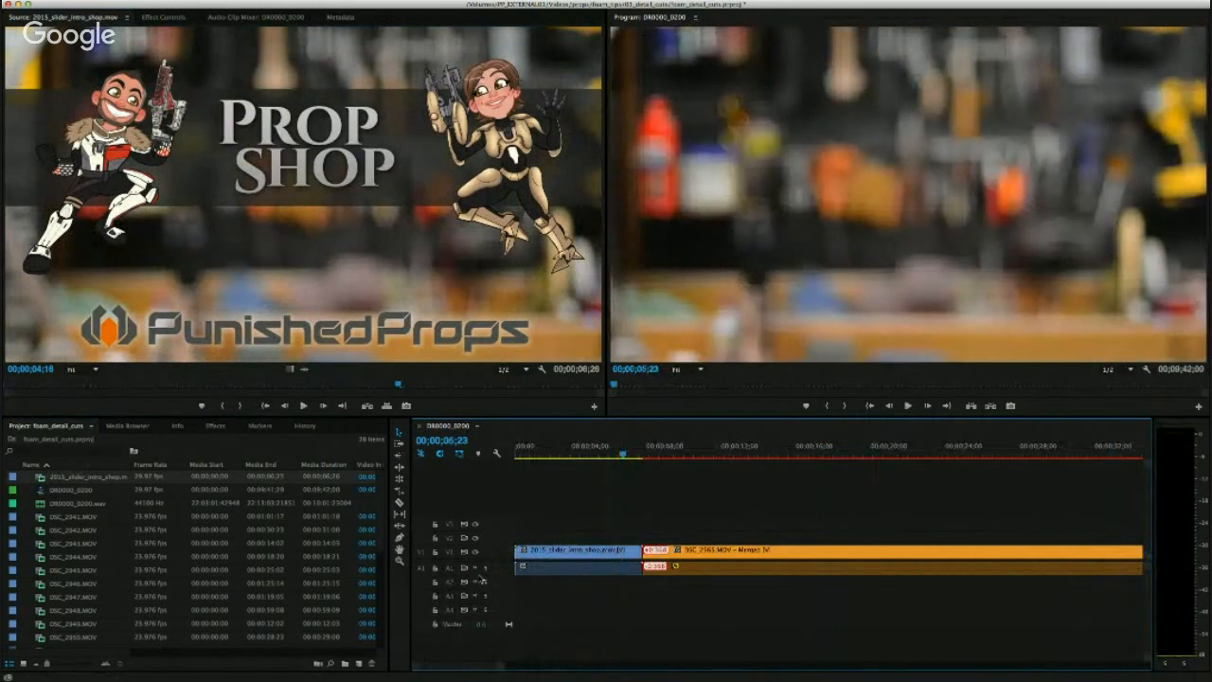
double_click(503, 574)
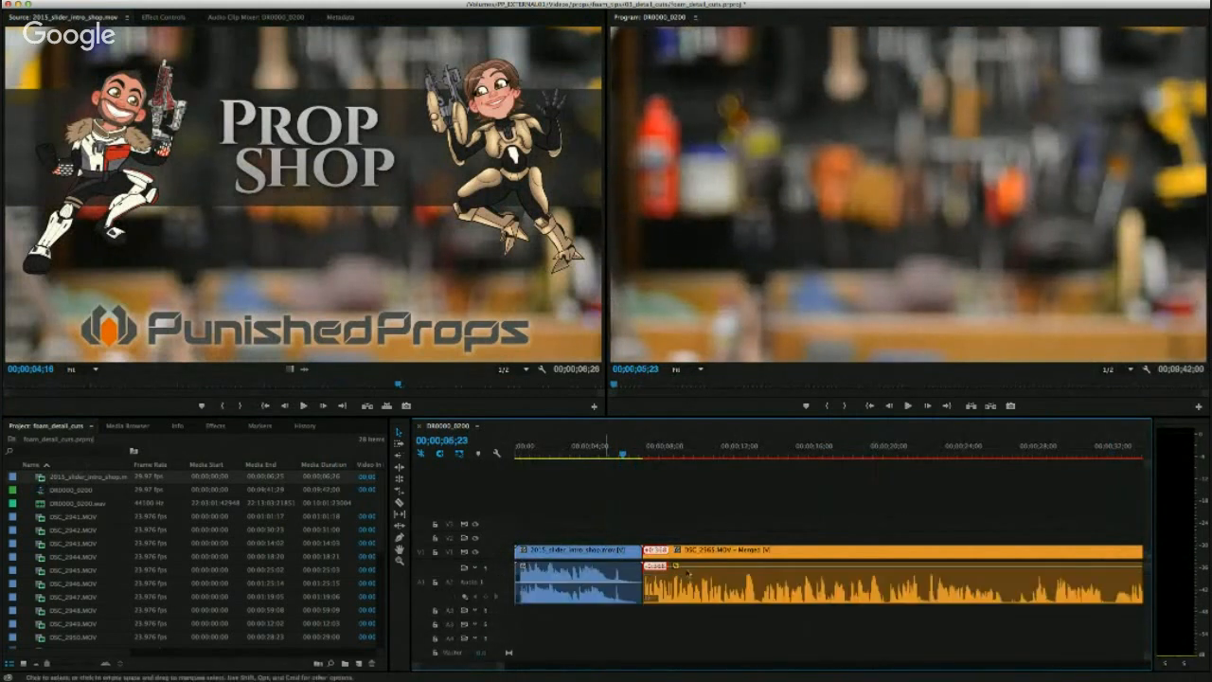
Move only the intro clip's audio from A1 down to track A2, leaving its video on V1.
left_click(721, 450)
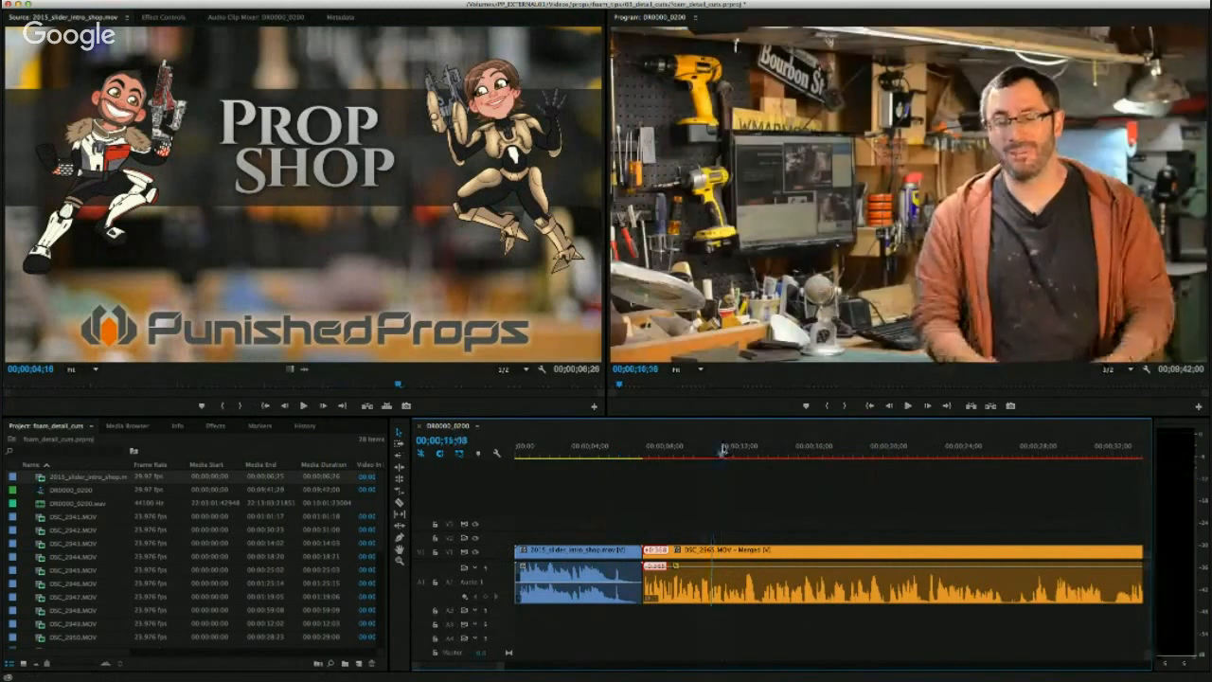
left_click(617, 559)
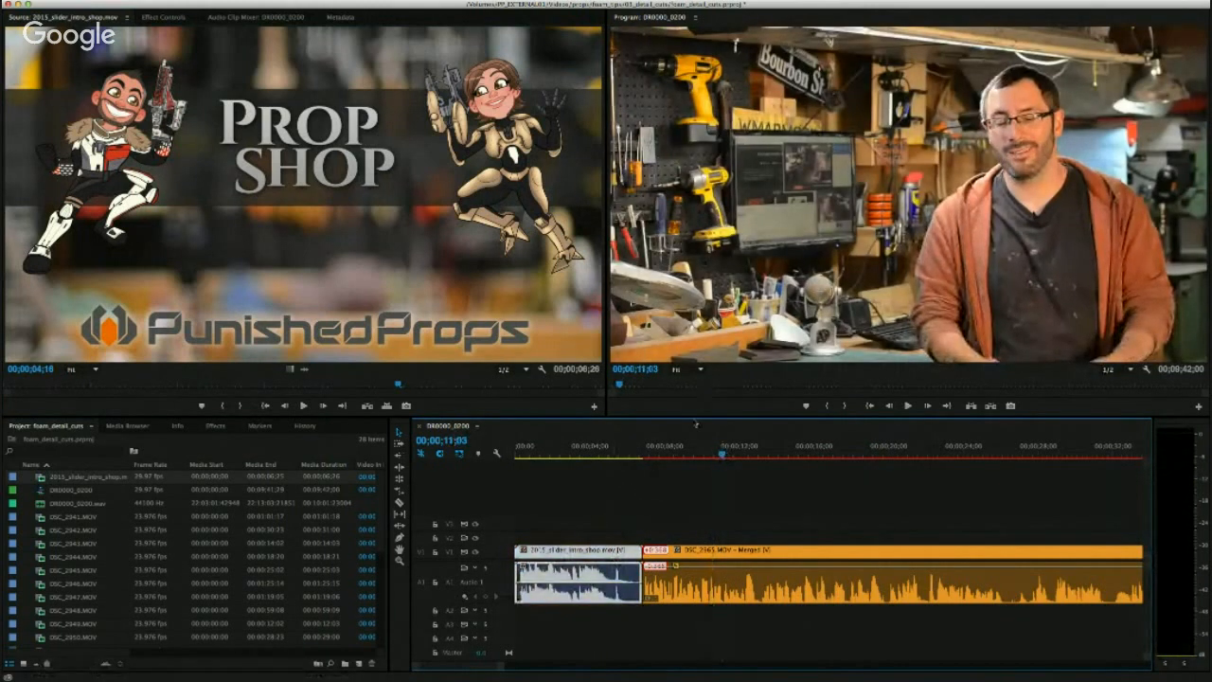
left_click_drag(598, 579, 596, 611)
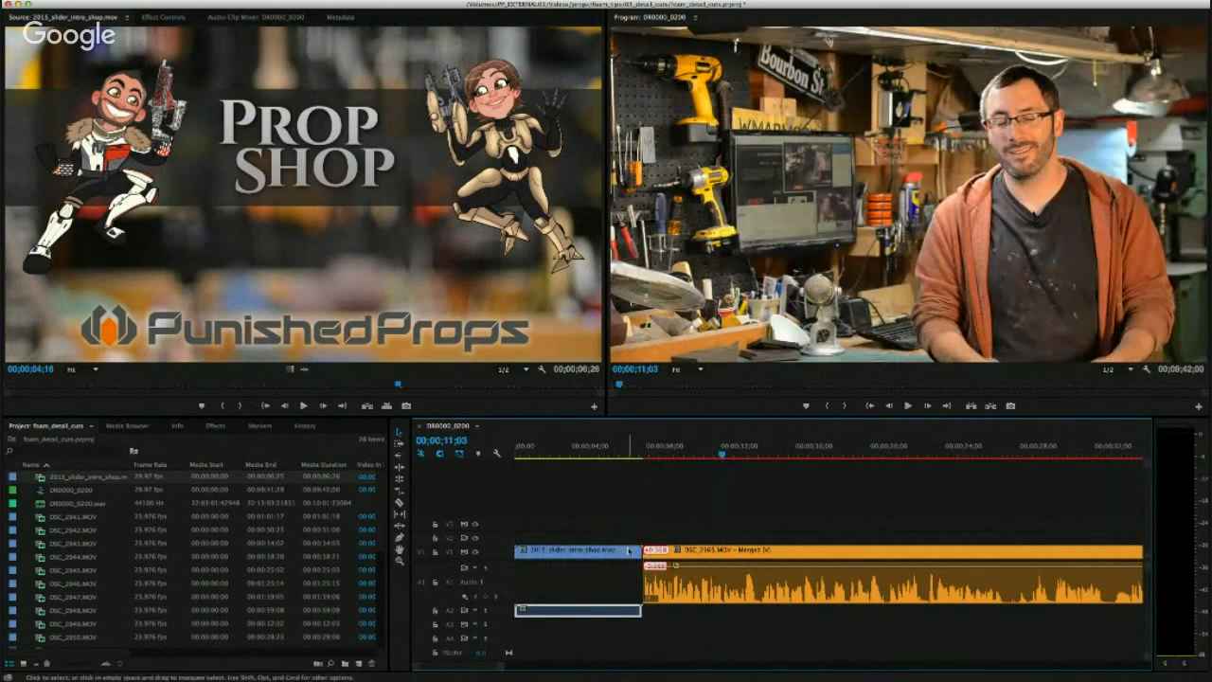
Move the merged clip to start at 00;00;06;04 over the end of the intro, and apply the default transition to the video clips.
left_click_drag(609, 454, 628, 460)
left_click_drag(671, 554, 659, 554)
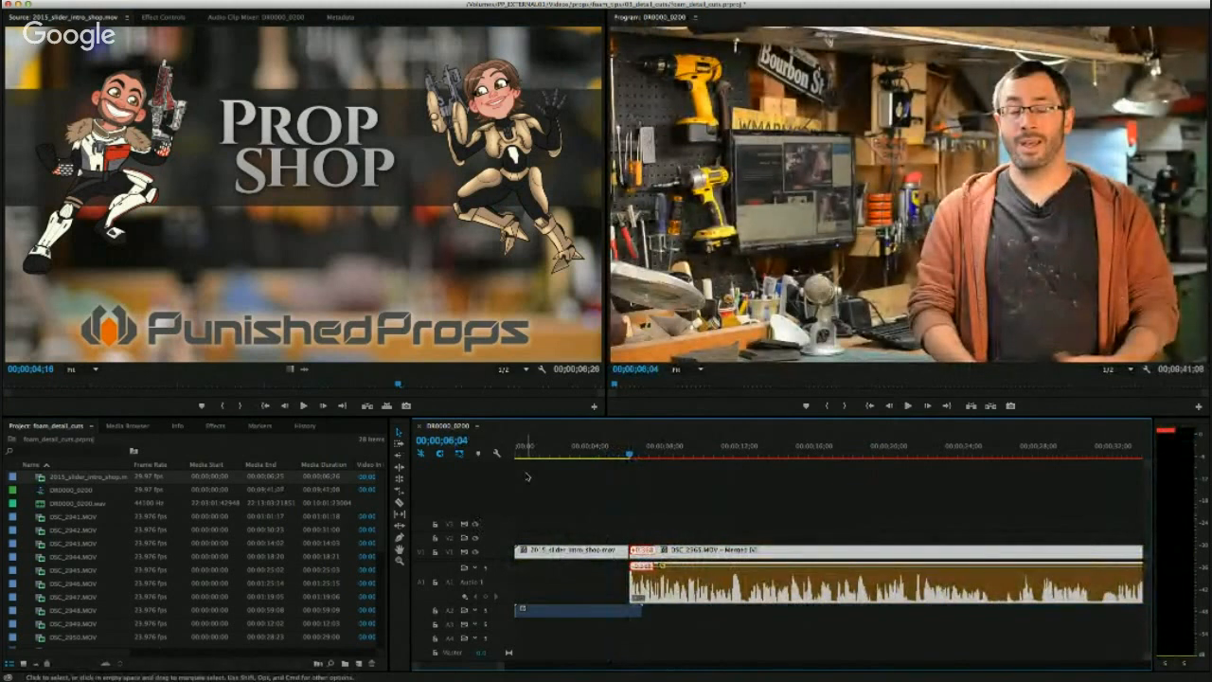
key("super+d")
Play the start of the sequence and the transition from the intro into the merged clip.
left_click_drag(628, 454, 618, 455)
key("space")
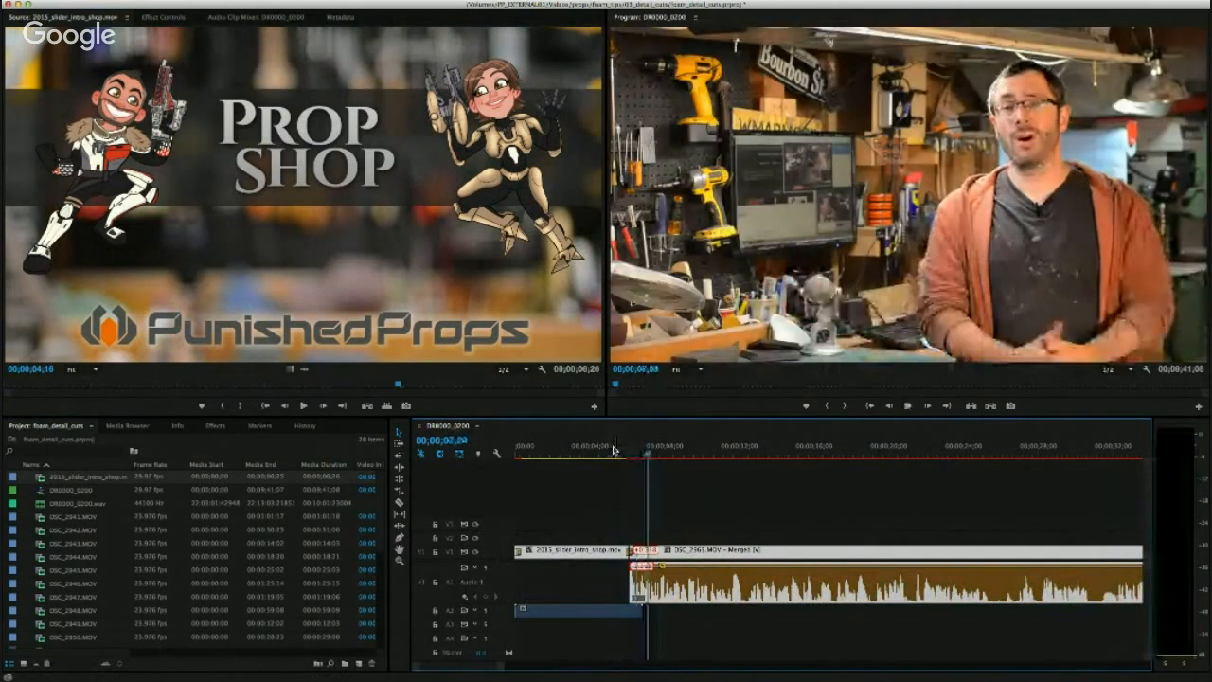
key("Home")
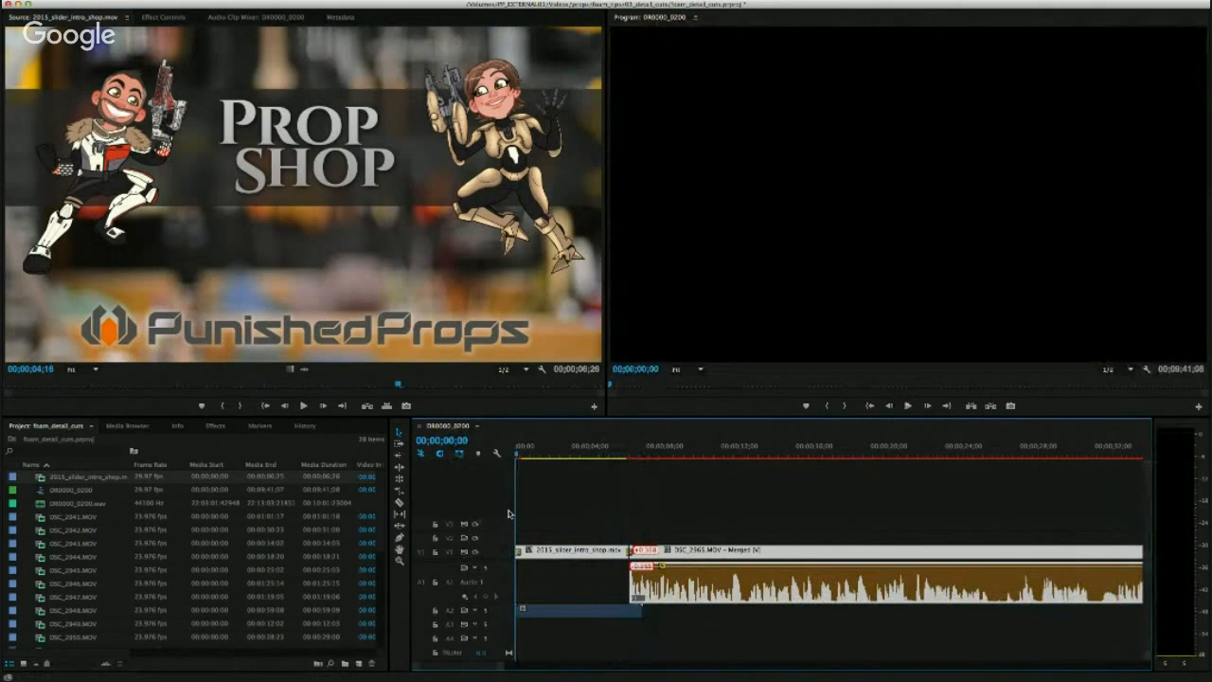
left_click(579, 452)
key("space")
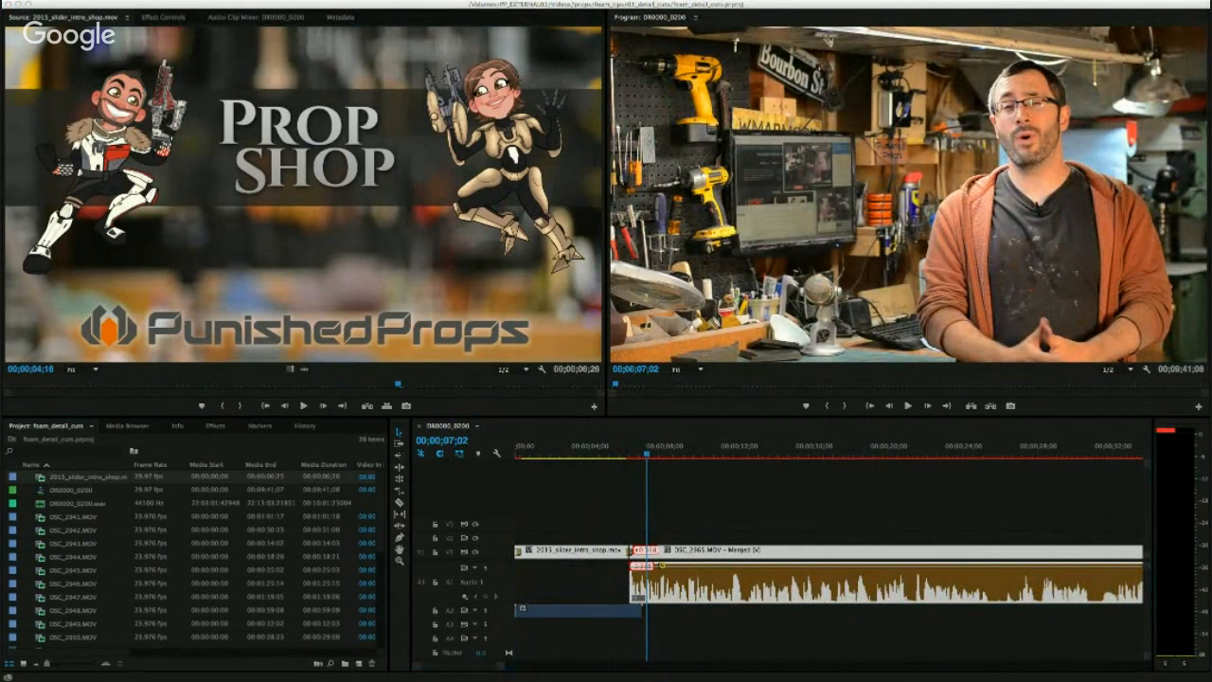
Import the animated lower-third clip and place it on V2 above the start of the merged clip.
left_click_drag(172, 543, 178, 547)
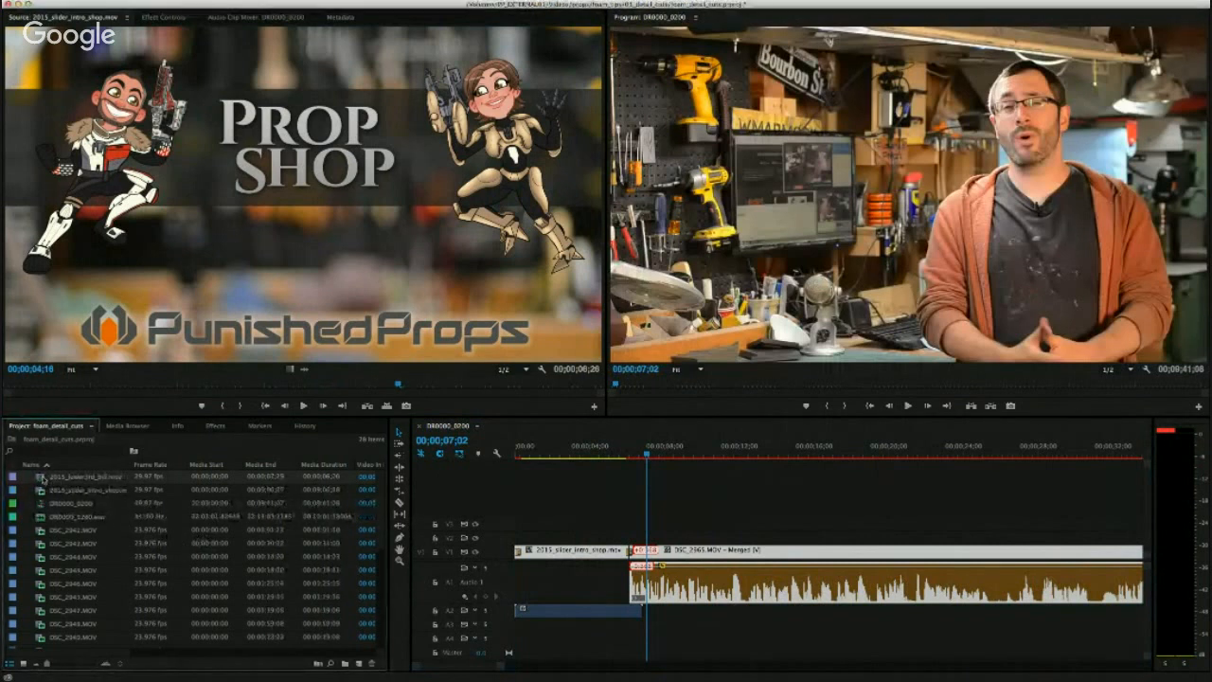
double_click(43, 478)
left_click_drag(104, 385, 379, 380)
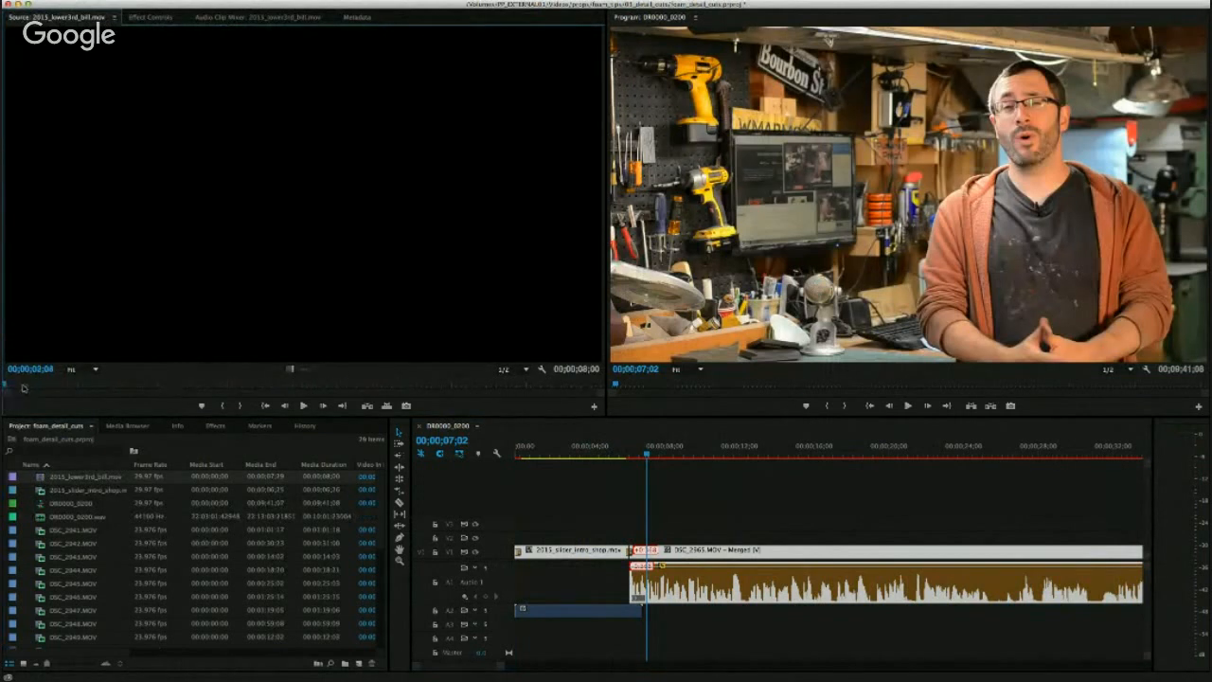
left_click_drag(40, 479, 633, 539)
left_click_drag(636, 455, 684, 455)
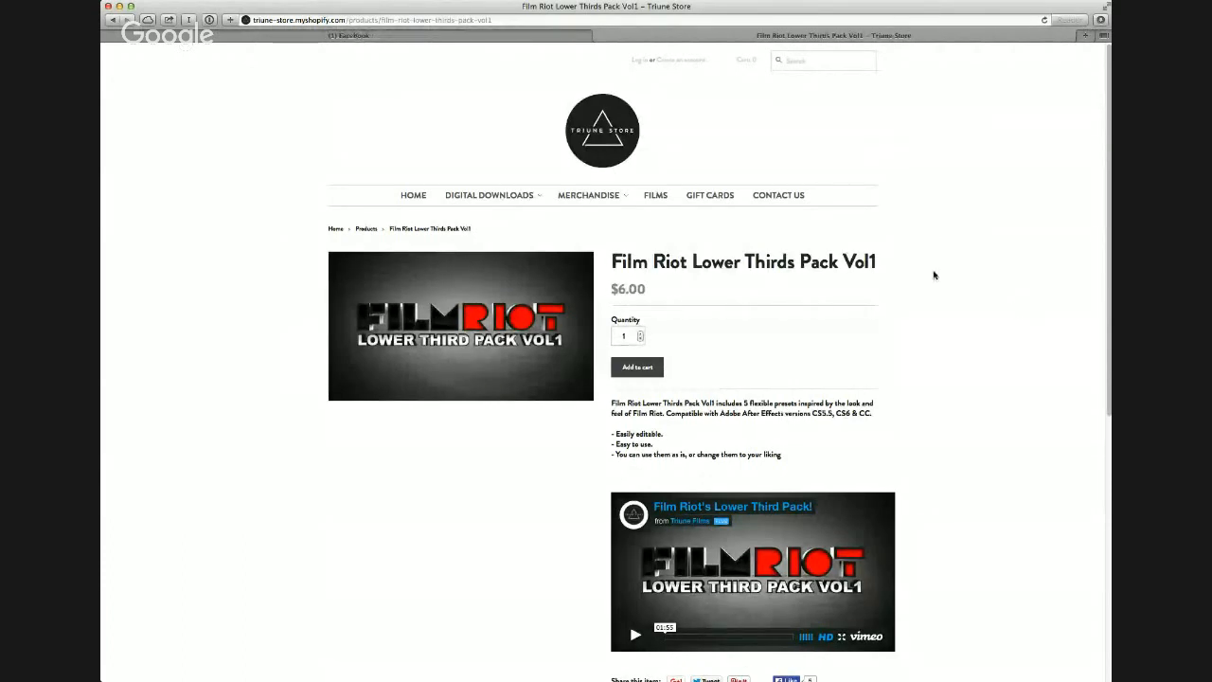
Switch to the web browser and examine the product page for the Film Riot Lower Thirds Pack Vol1.
scroll(933, 274, "down", 3)
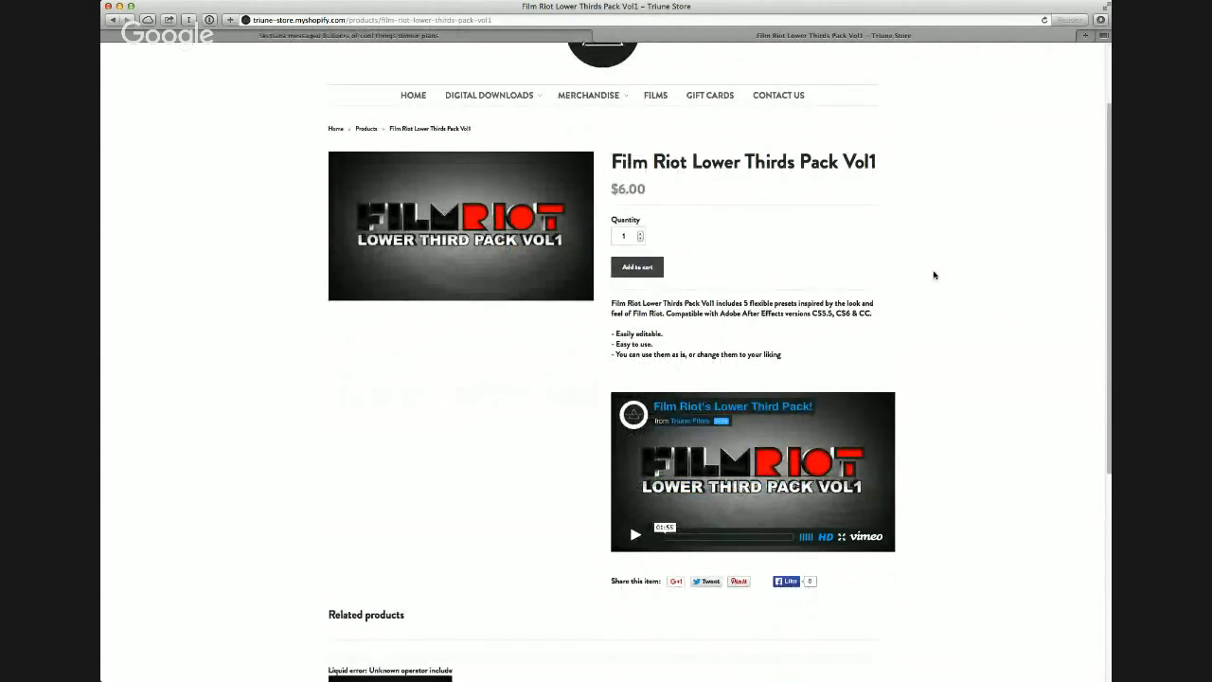
scroll(930, 316, "down", 3)
scroll(931, 316, "up", 3)
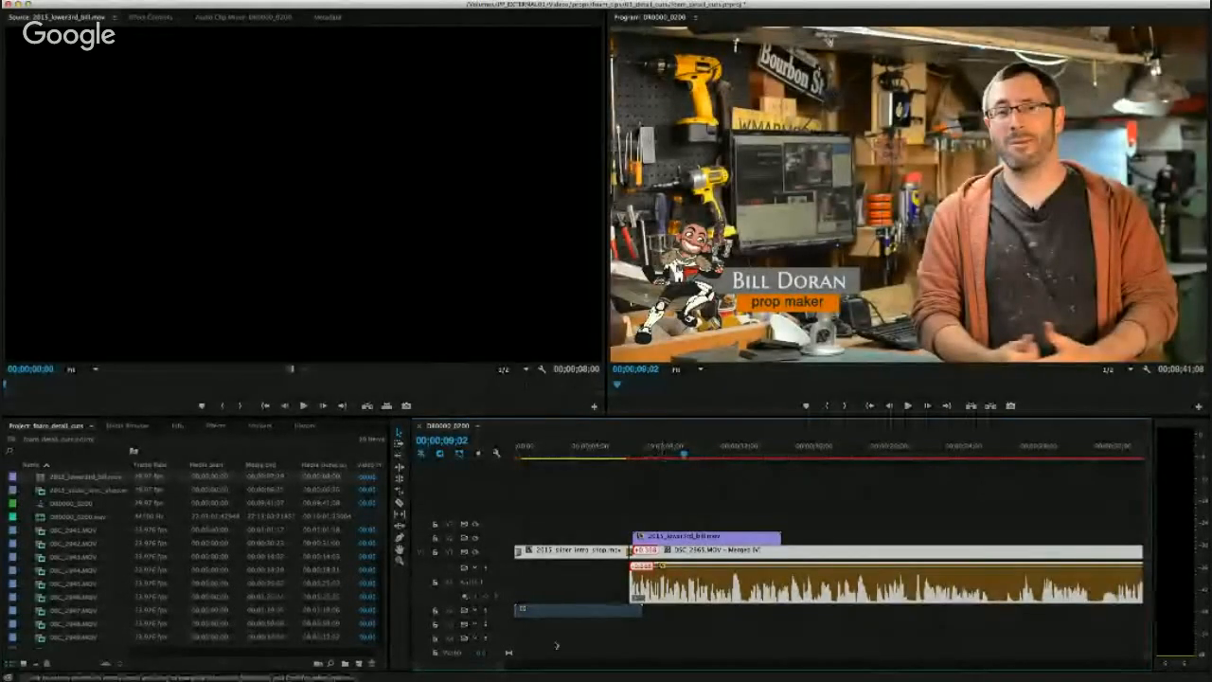
Switch back to Premiere Pro and play the sequence from the intro through the appearance of the lower third.
left_click_drag(591, 454, 557, 448)
key("space")
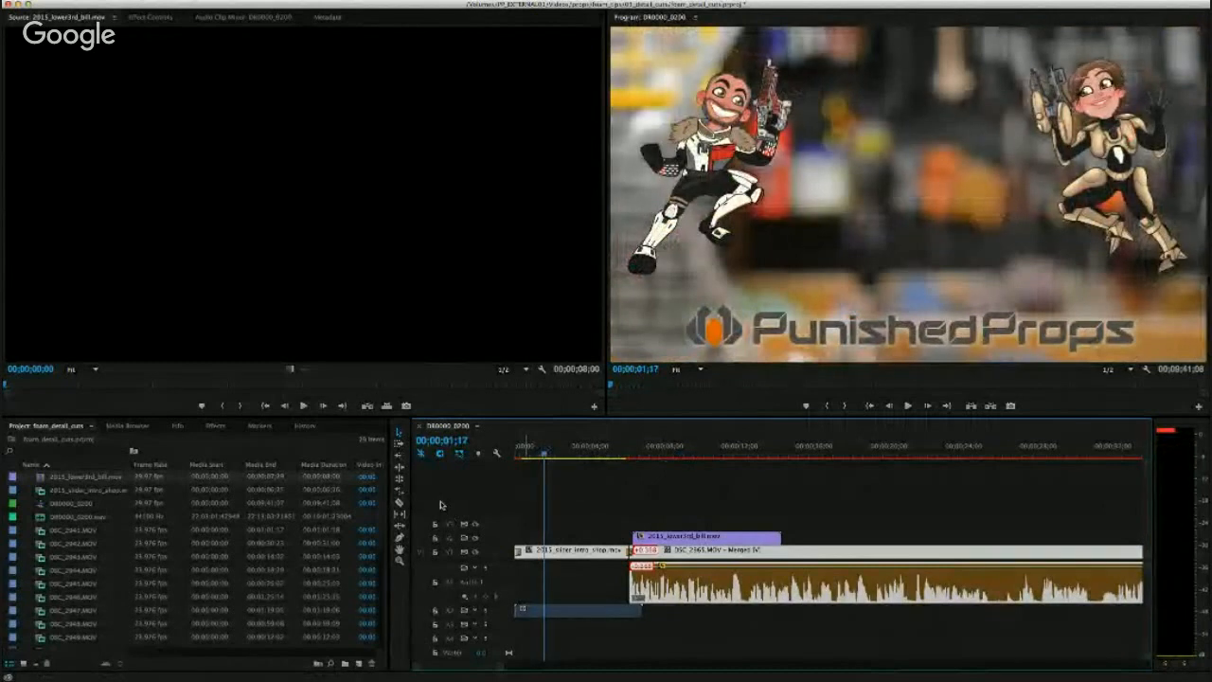
key("space")
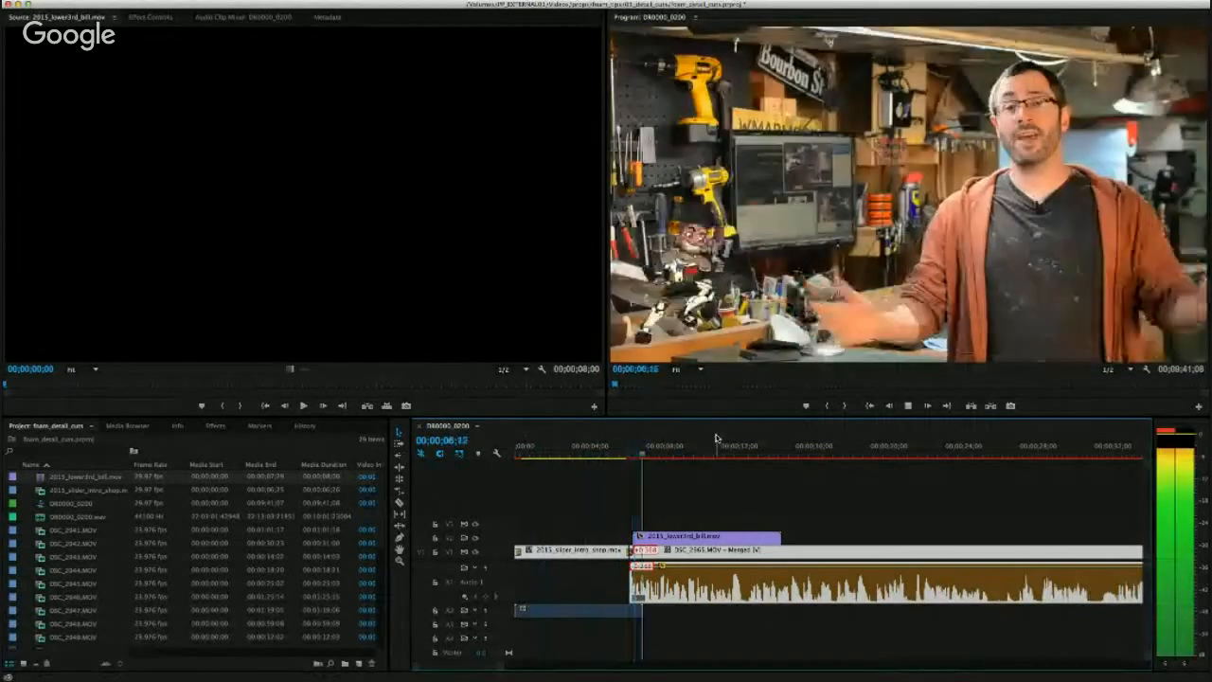
key("space")
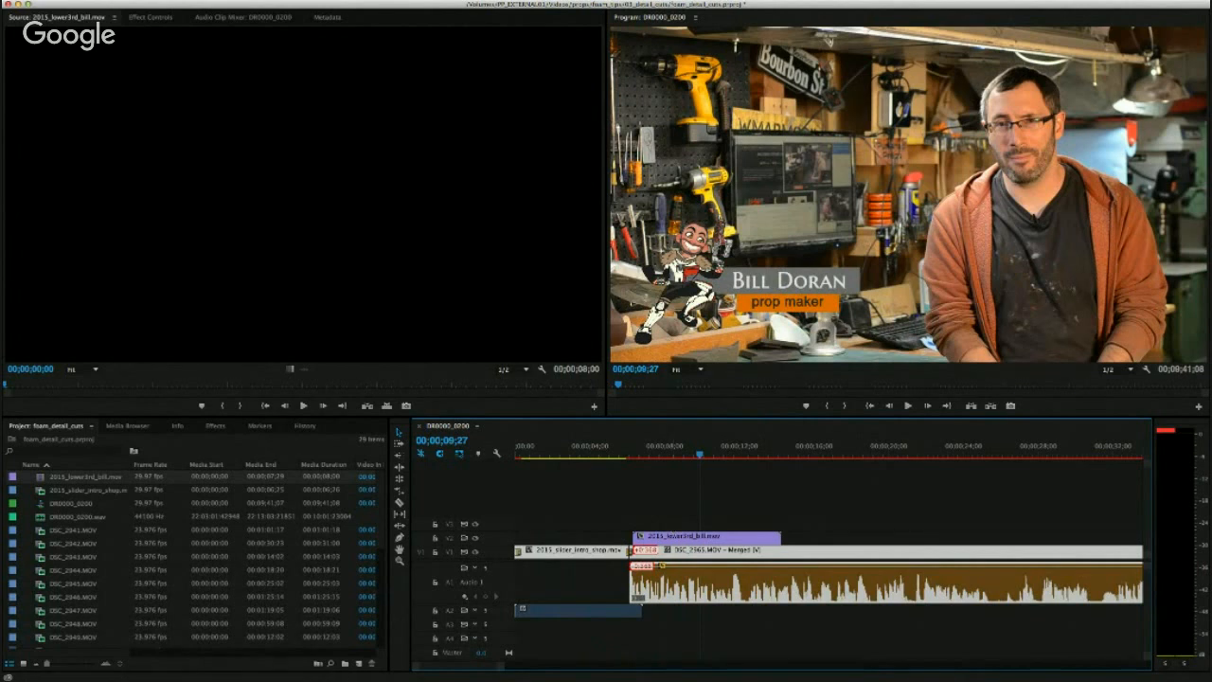
Review the merged clip underneath the lower third between about 00;00;11;24 and 00;00;12;28.
mouse_move(501, 671)
left_mouse_down()
mouse_move(514, 669)
mouse_move(492, 670)
left_mouse_up()
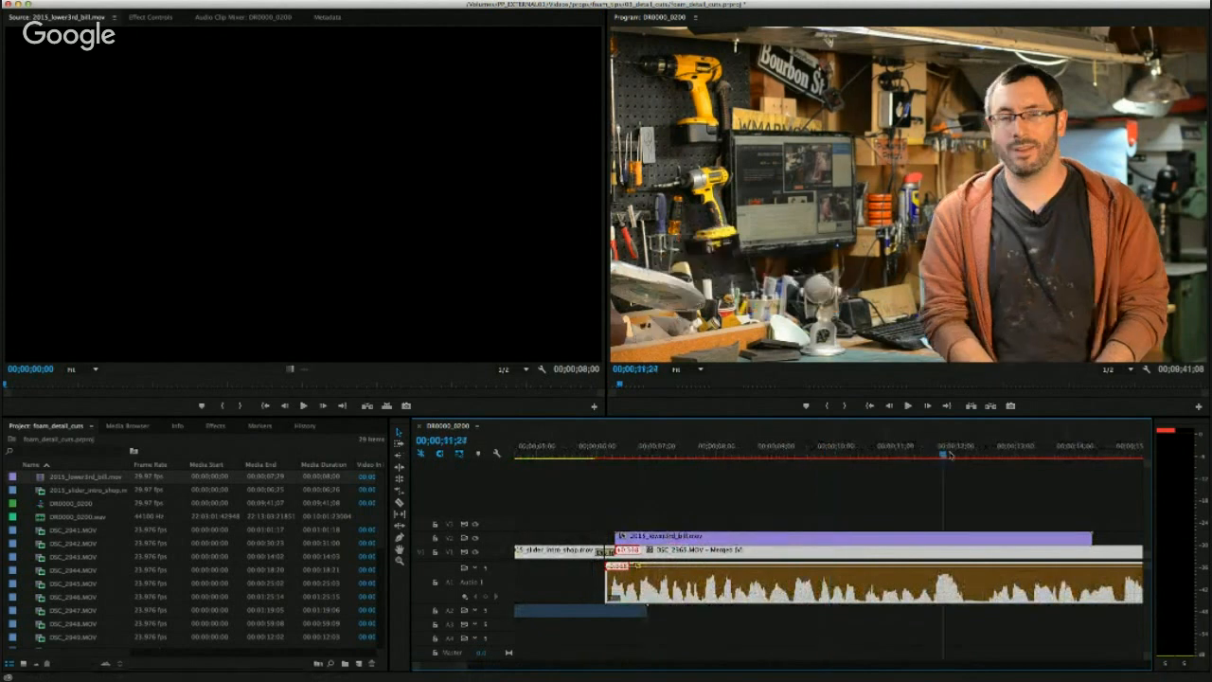
mouse_move(950, 451)
left_mouse_down()
mouse_move(969, 463)
mouse_move(952, 462)
left_mouse_up()
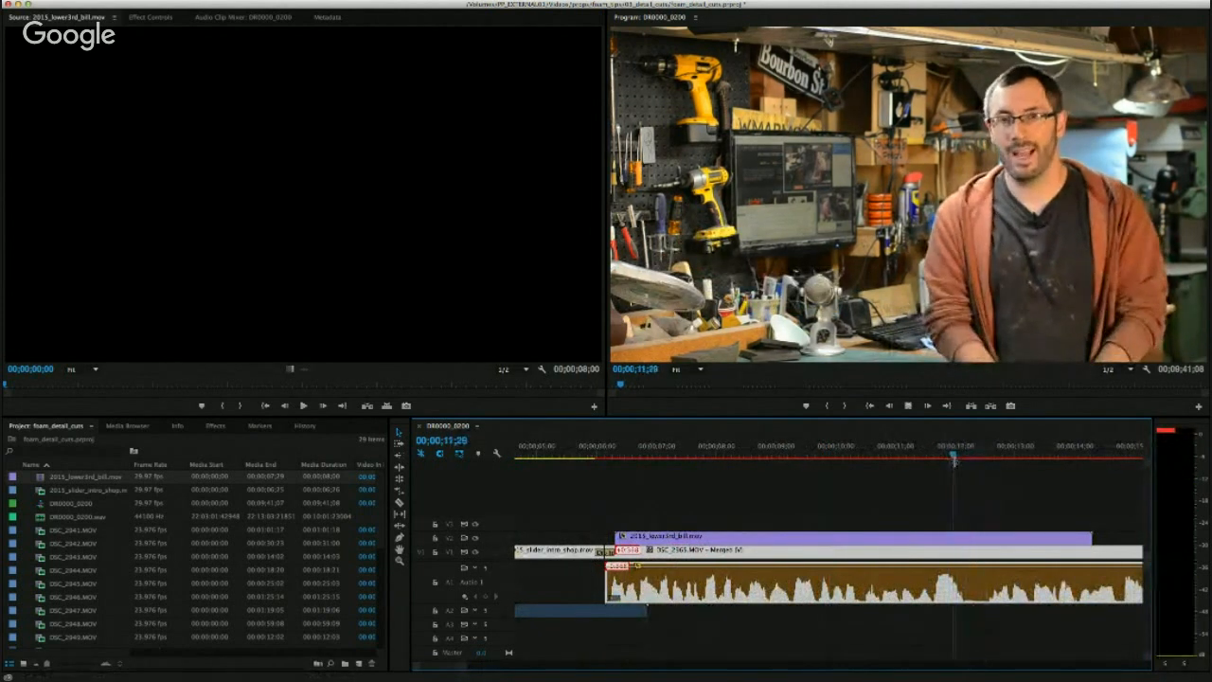
key("space")
key("space")
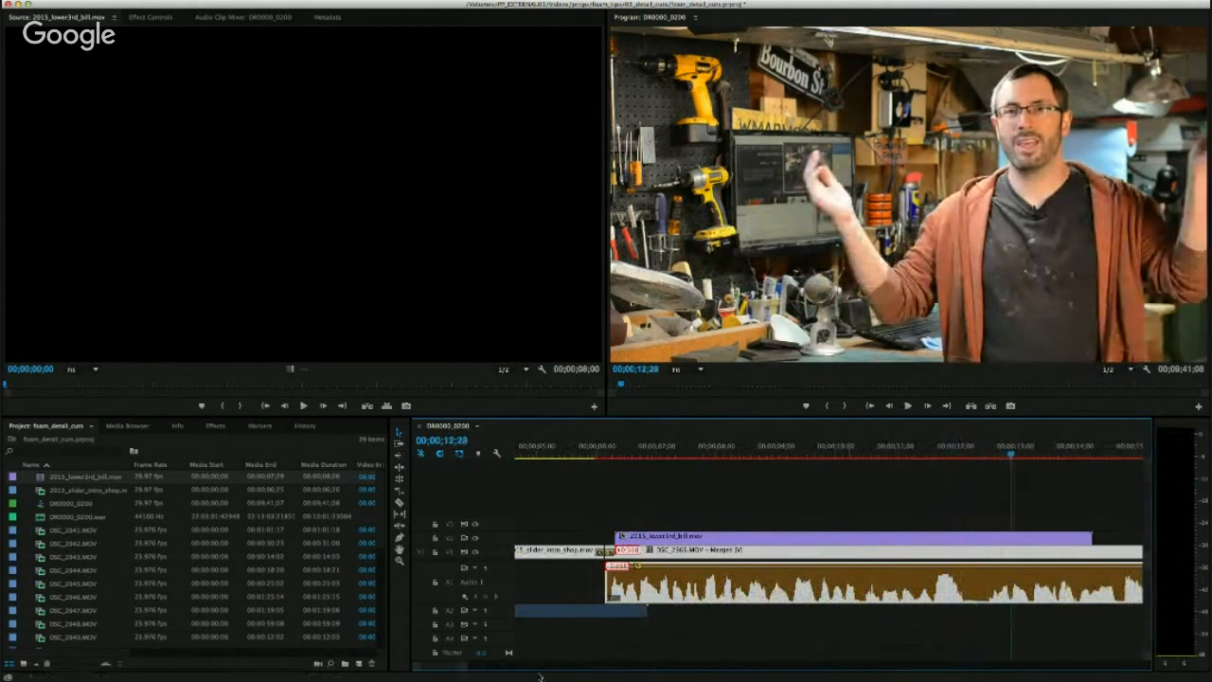
Scan ahead through the merged clip to about 00;00;42;08, and replay the section leading up to 00;00;20;00.
left_click_drag(465, 671, 474, 670)
left_click_drag(839, 445, 1034, 457)
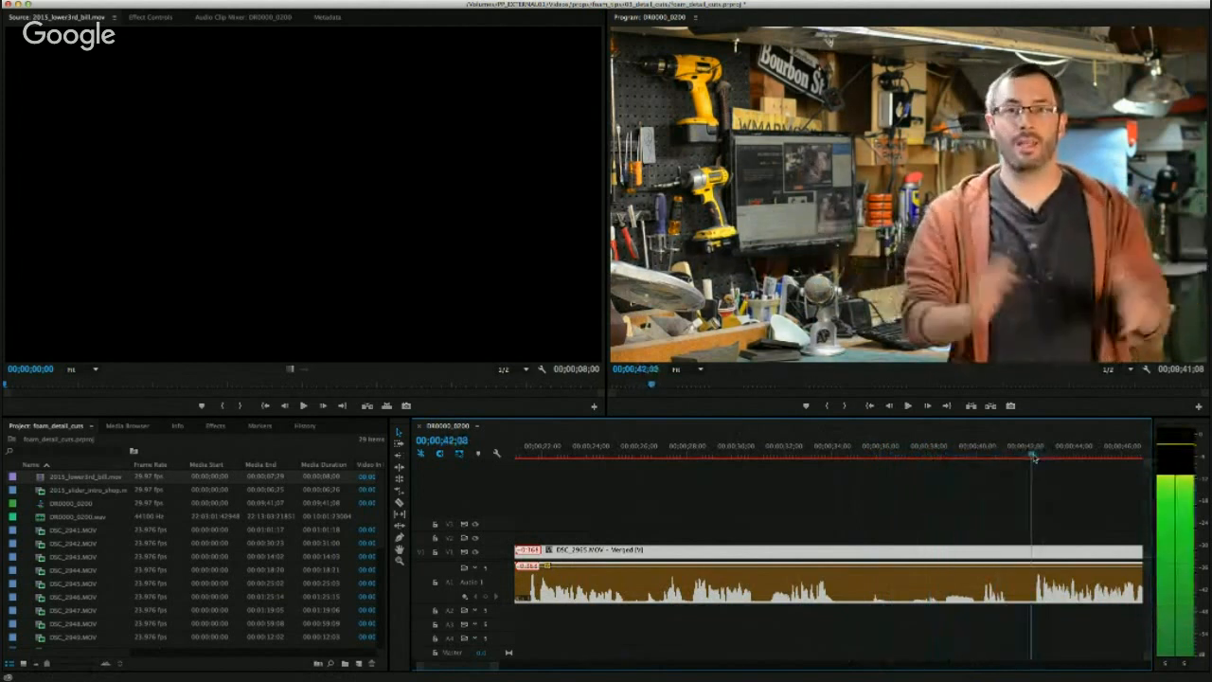
left_click_drag(903, 461, 705, 455)
left_click_drag(486, 668, 465, 669)
left_click(624, 449)
key("space")
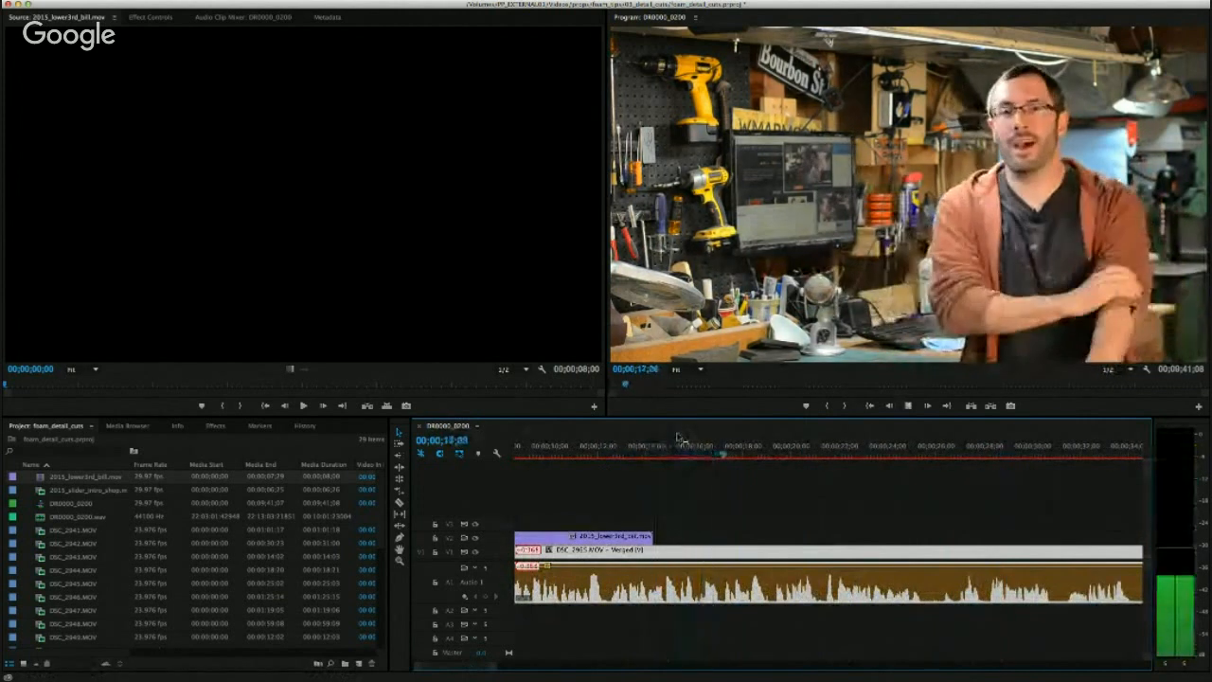
key("space")
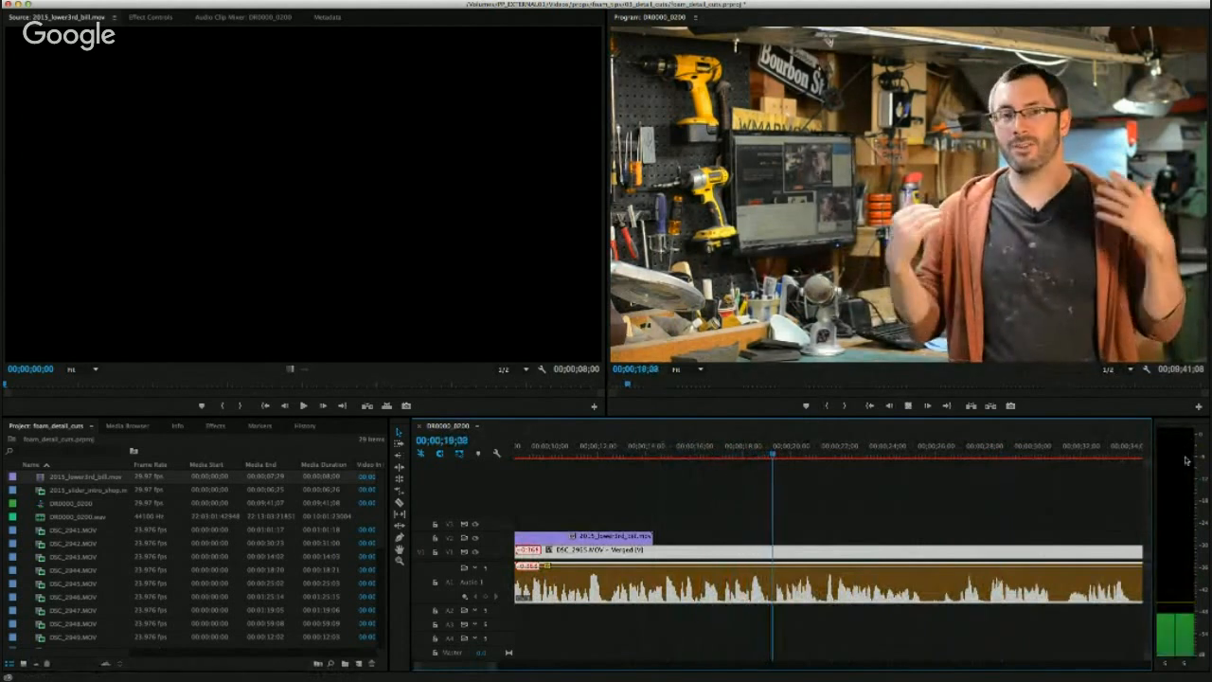
key("space")
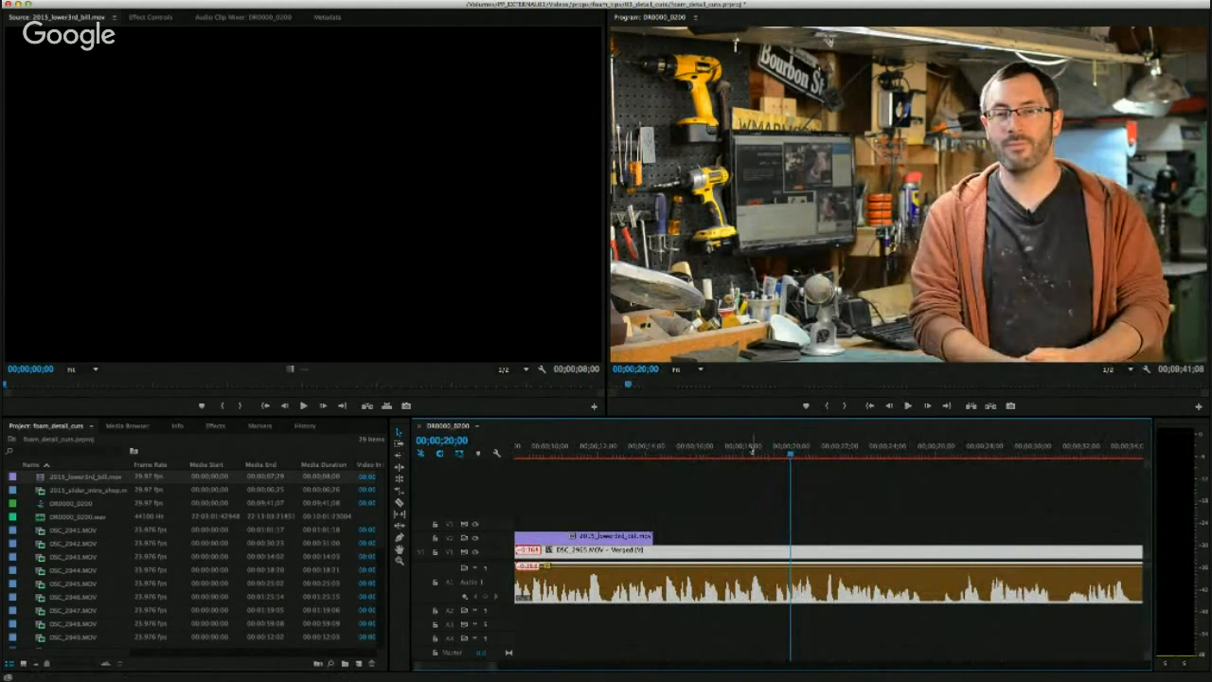
Save the project and play the sequence from the end of the intro past the end of the lower third.
left_click_drag(479, 668, 469, 669)
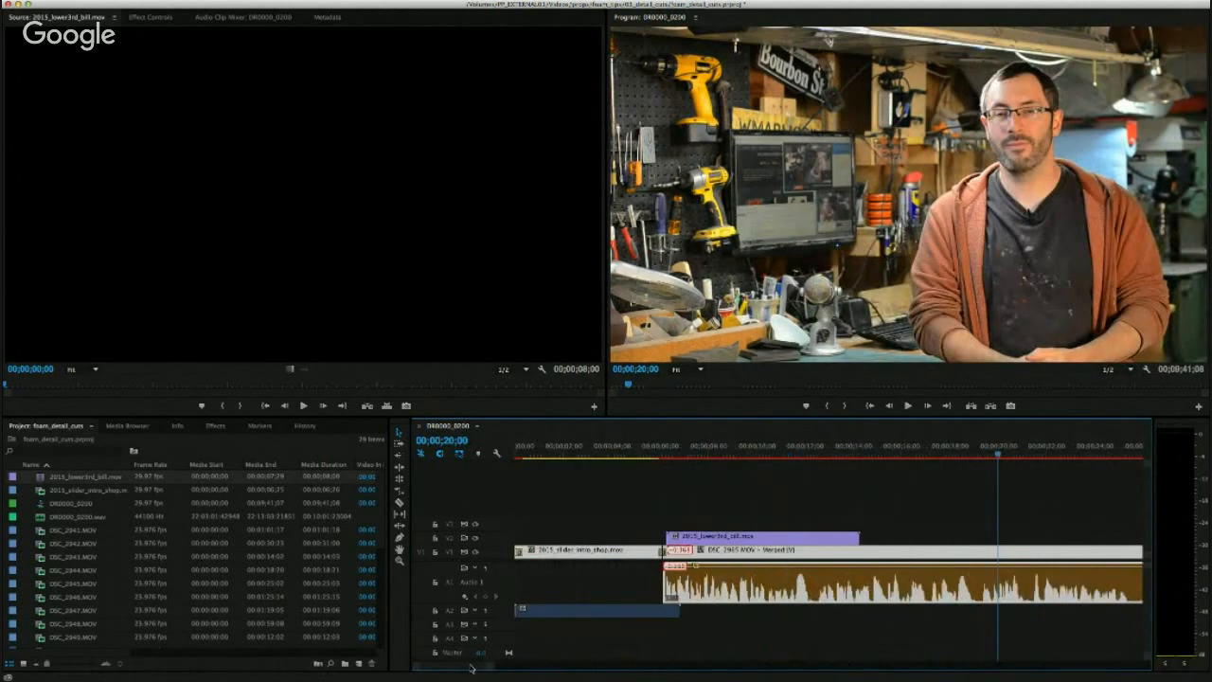
key("super+s")
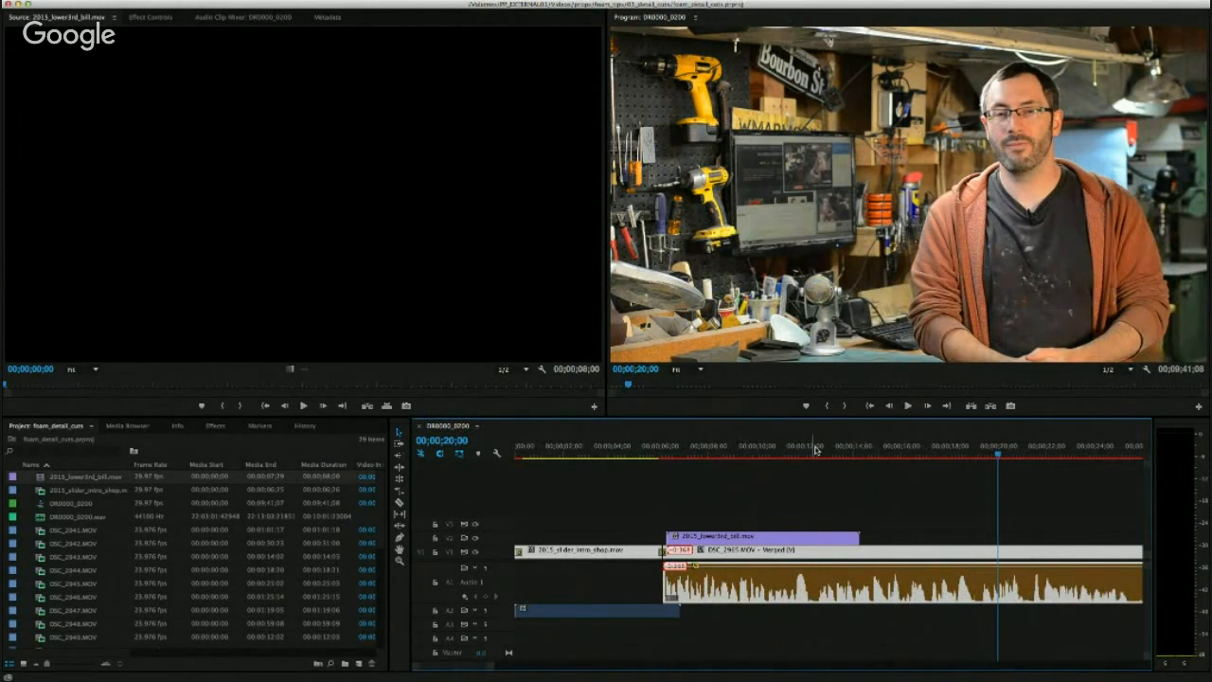
left_click(662, 451)
key("space")
left_click(656, 451)
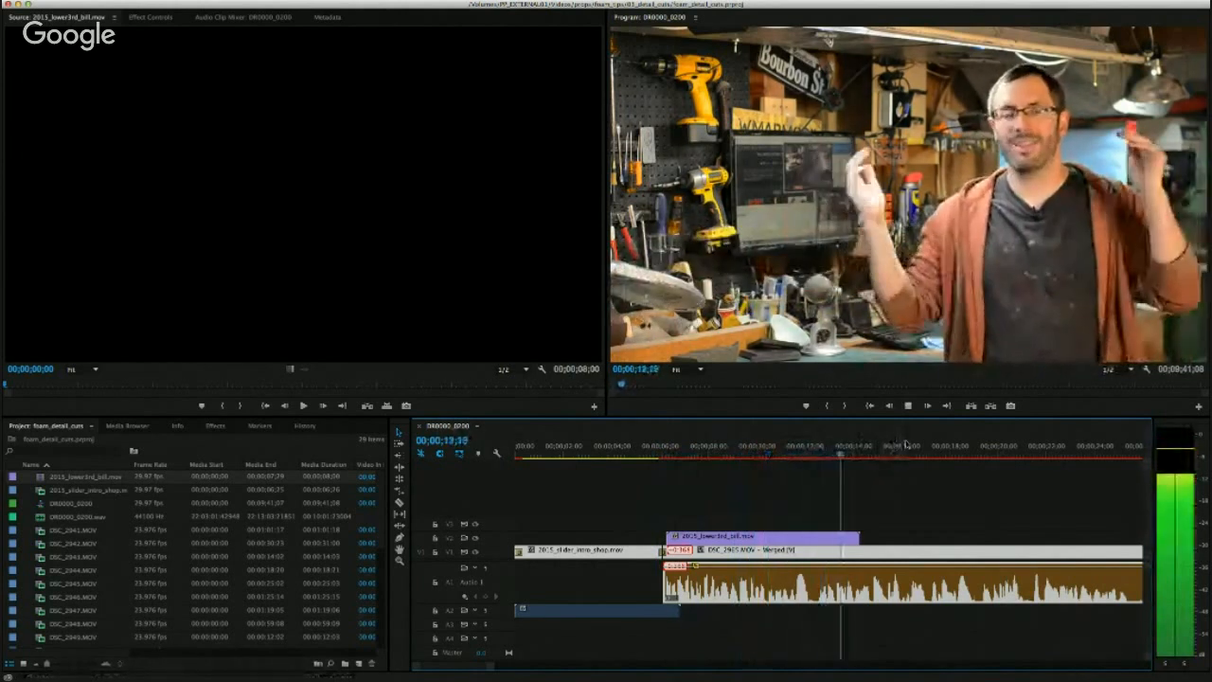
key("space")
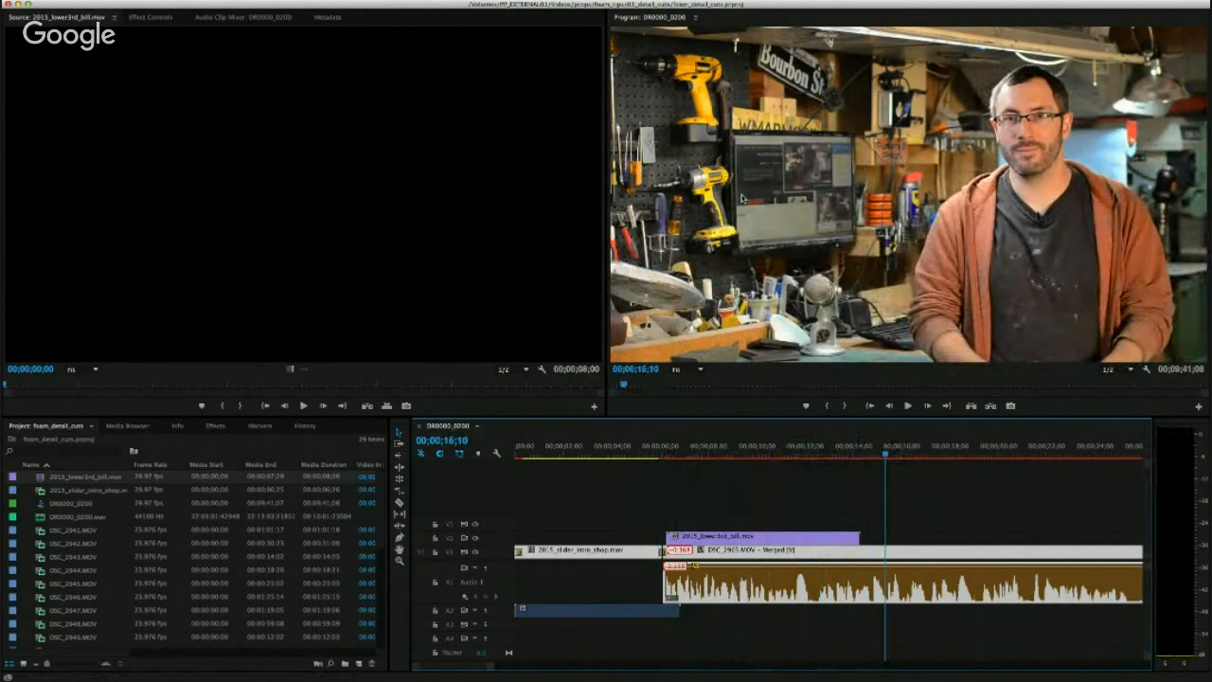
Play the merged clip onward from 00;00;15;10 and replay the passage around 00;00;23;00 to find the cut point.
key("space")
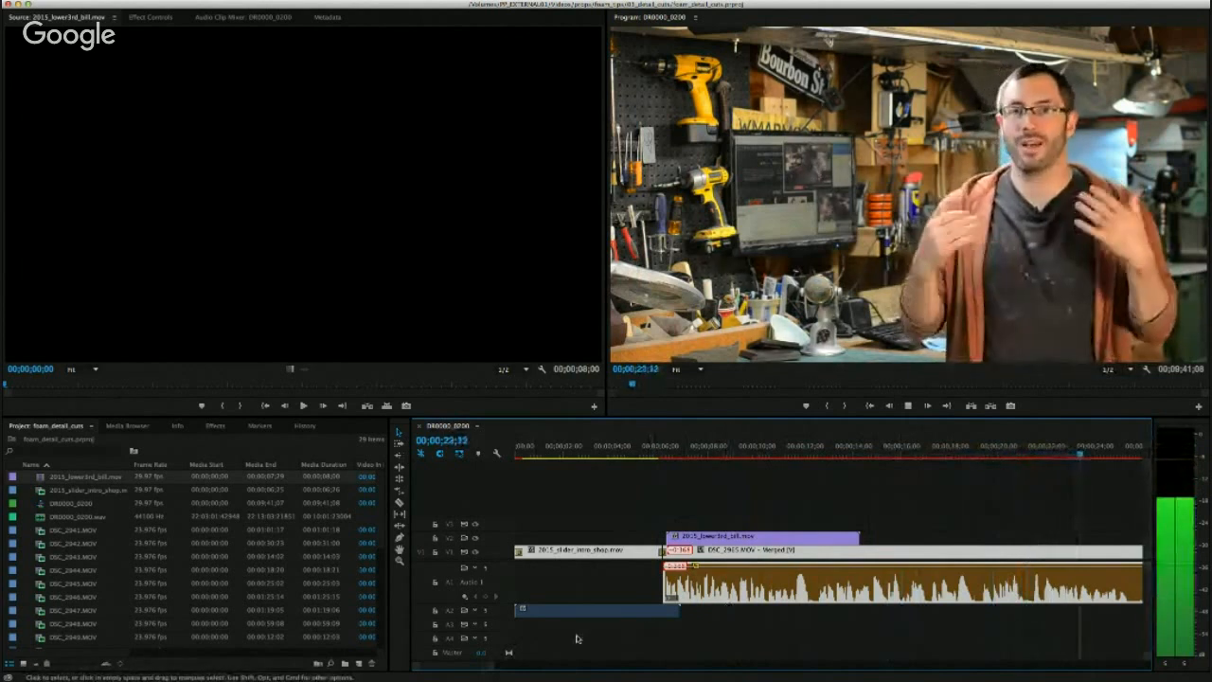
left_click_drag(442, 669, 468, 671)
key("space")
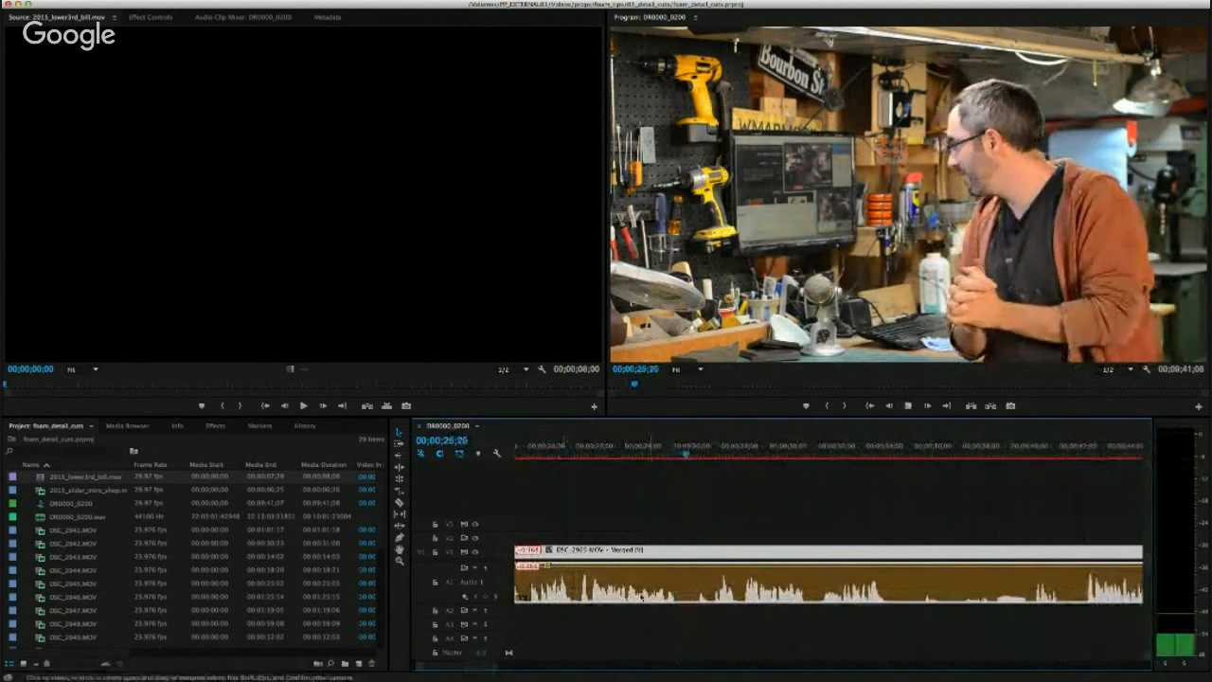
left_click_drag(642, 450, 587, 454)
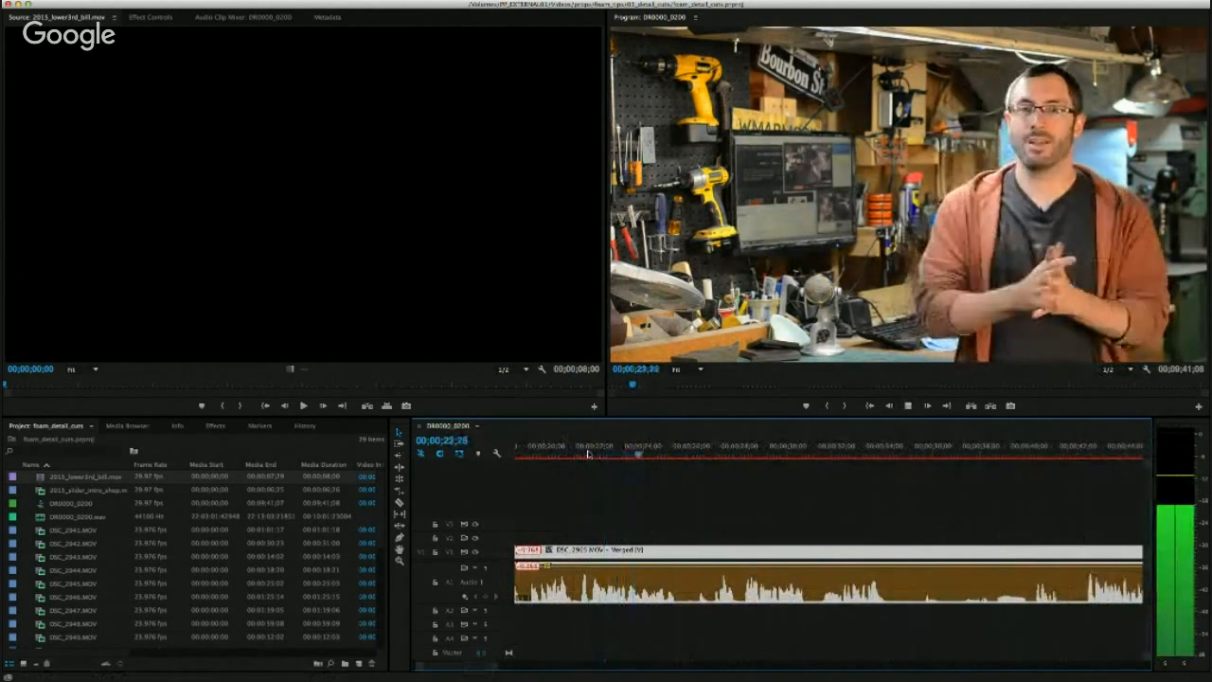
Cut the merged clip at 00;00;23;27, just before the interrupted part of the take.
key("space")
key("Left")
key("Left")
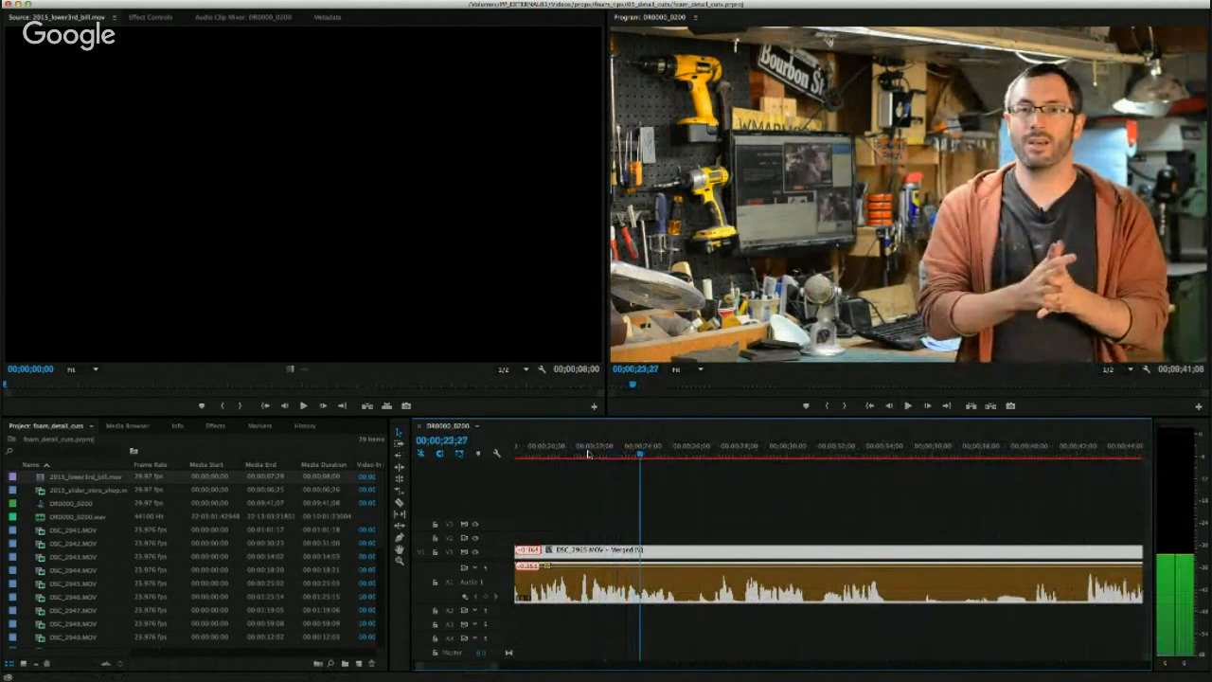
key("Left")
key("Left")
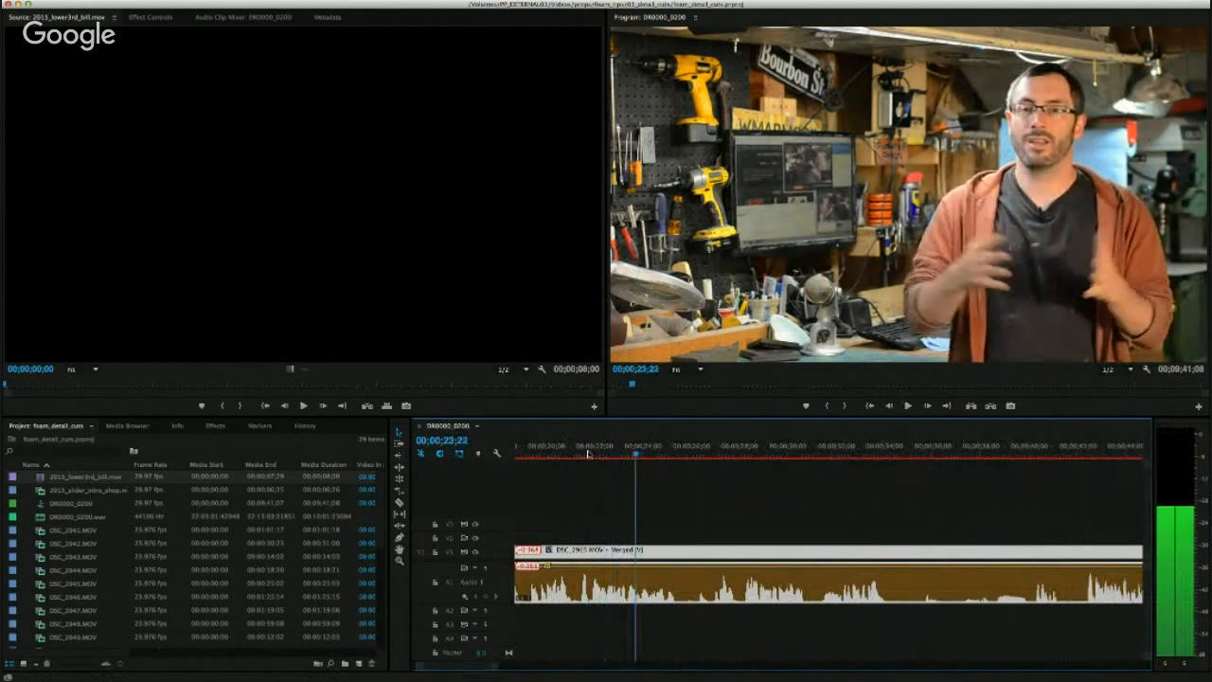
key("Right")
key("Right")
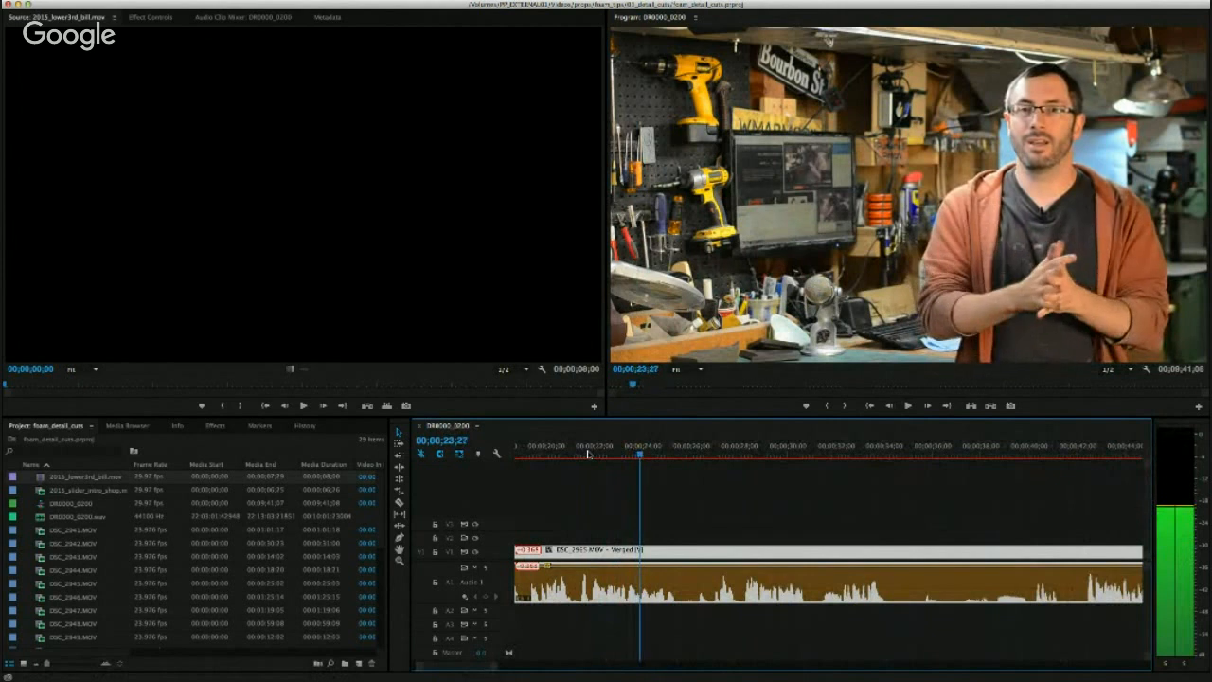
key("c")
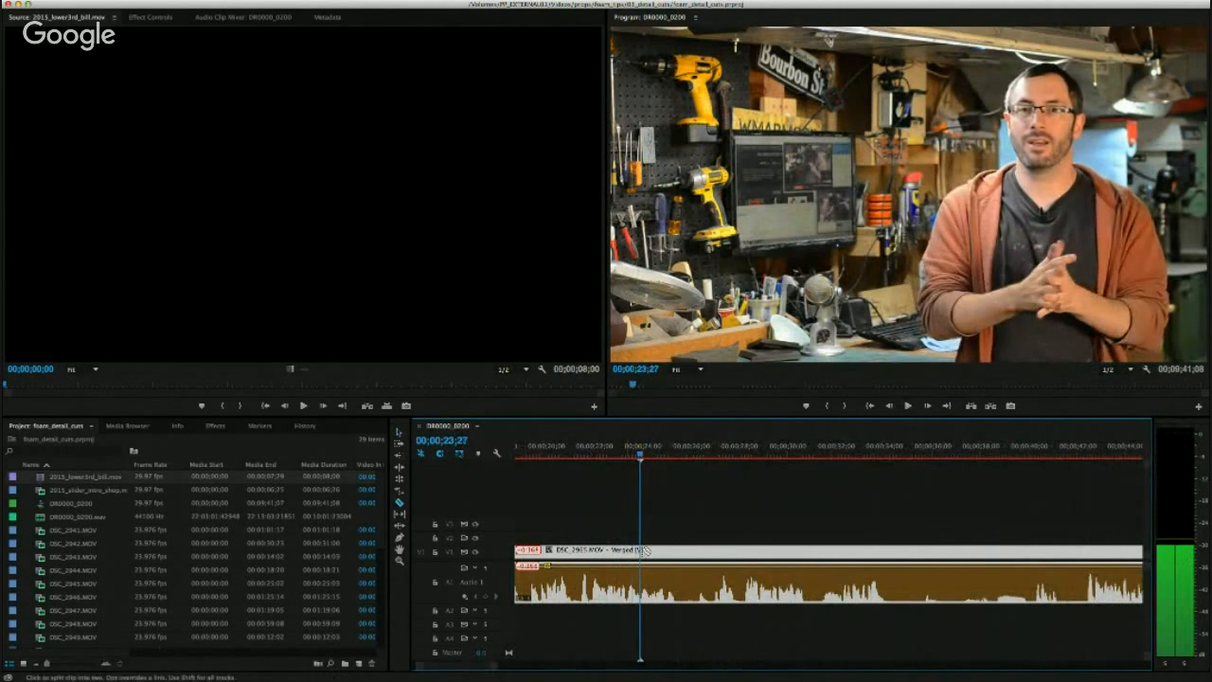
left_click(643, 550)
Cut the merged clip again at about 00;00;42;13, where the waveform picks up for the repeated take.
left_click_drag(643, 455, 745, 457)
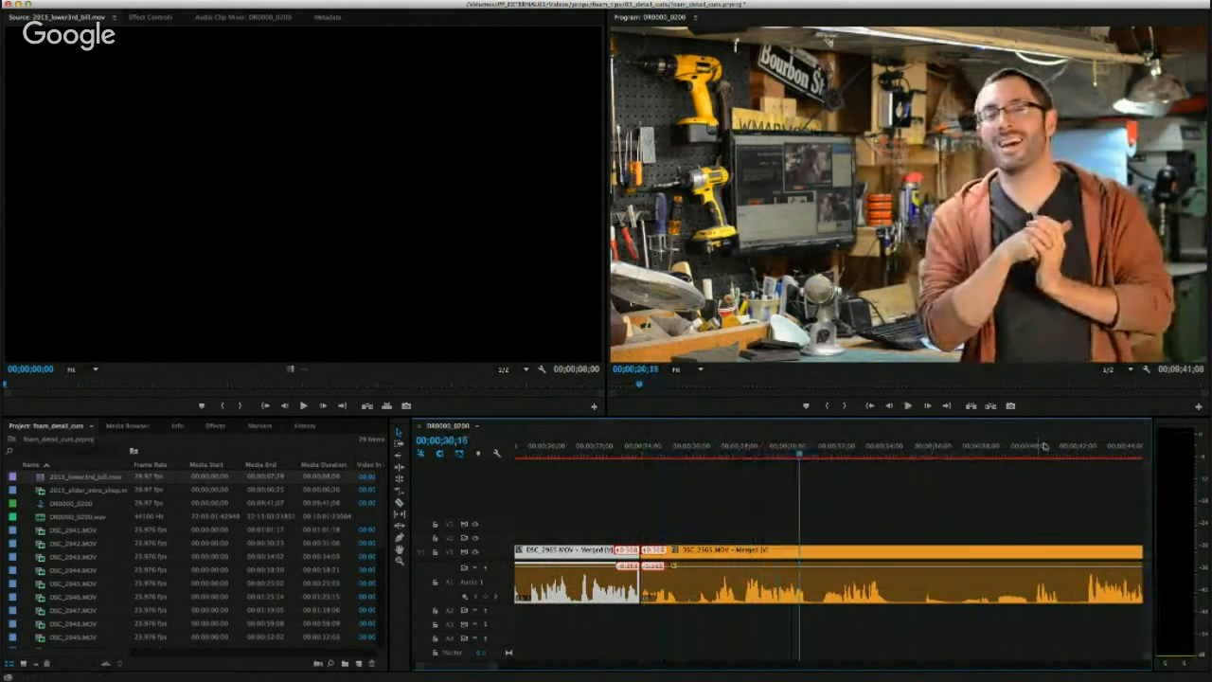
left_click(1078, 448)
key("space")
key("Left")
key("Left")
key("Left")
key("Left")
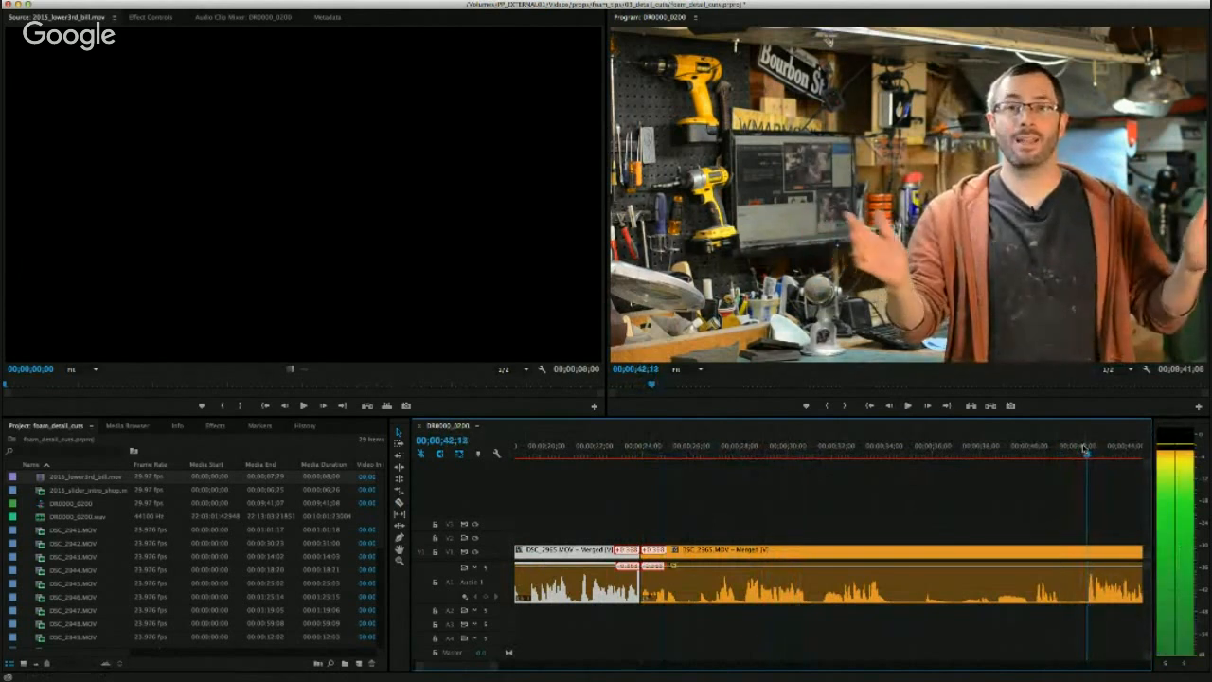
key("super+k")
Cut the first section at 00;00;21;12 and move the last section to start there, overwriting the unwanted take.
left_click_drag(752, 455, 580, 454)
key("space")
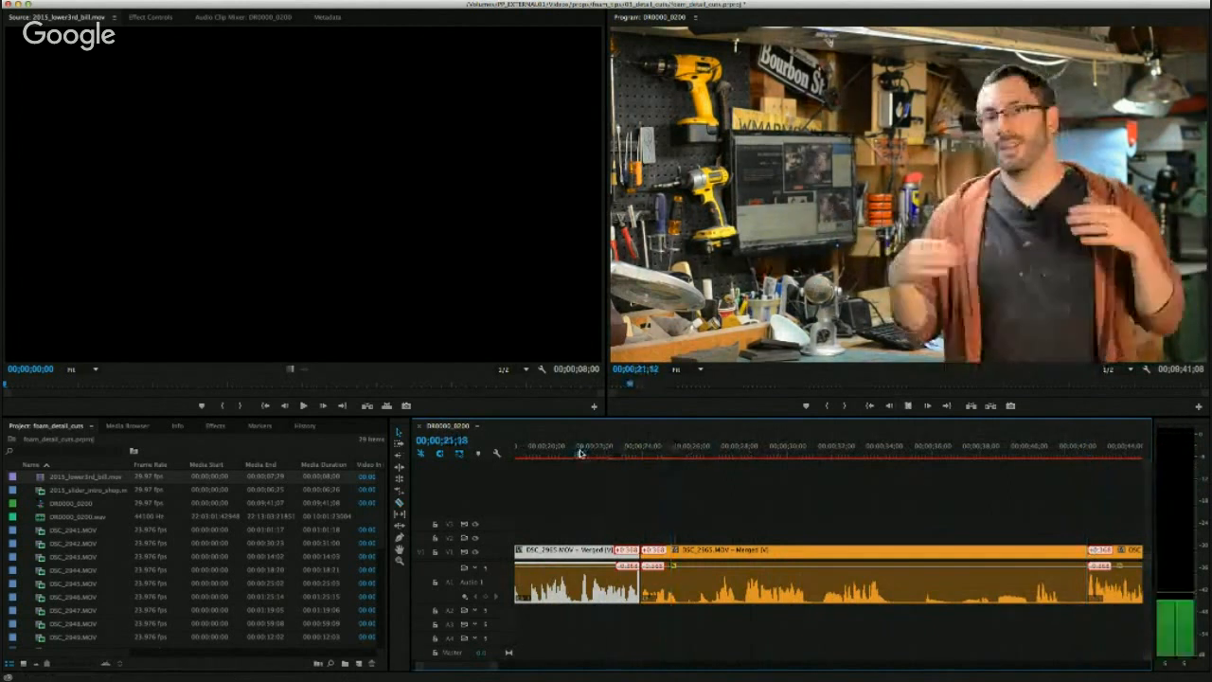
key("space")
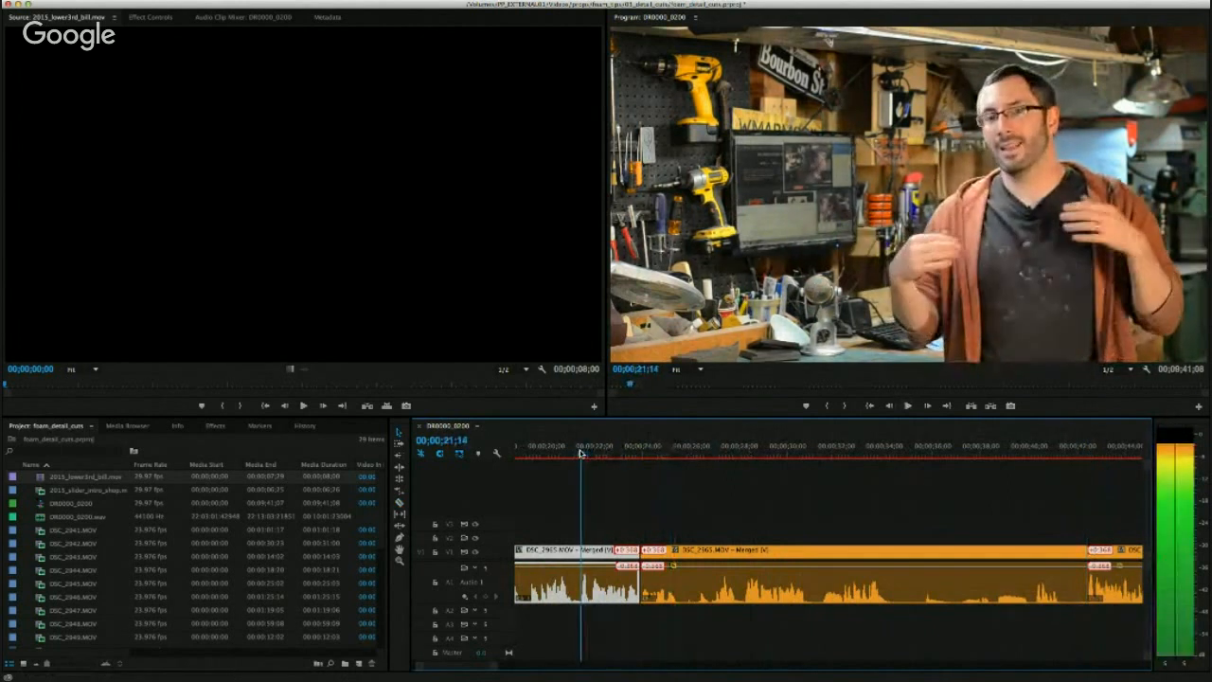
left_click_drag(580, 453, 579, 453)
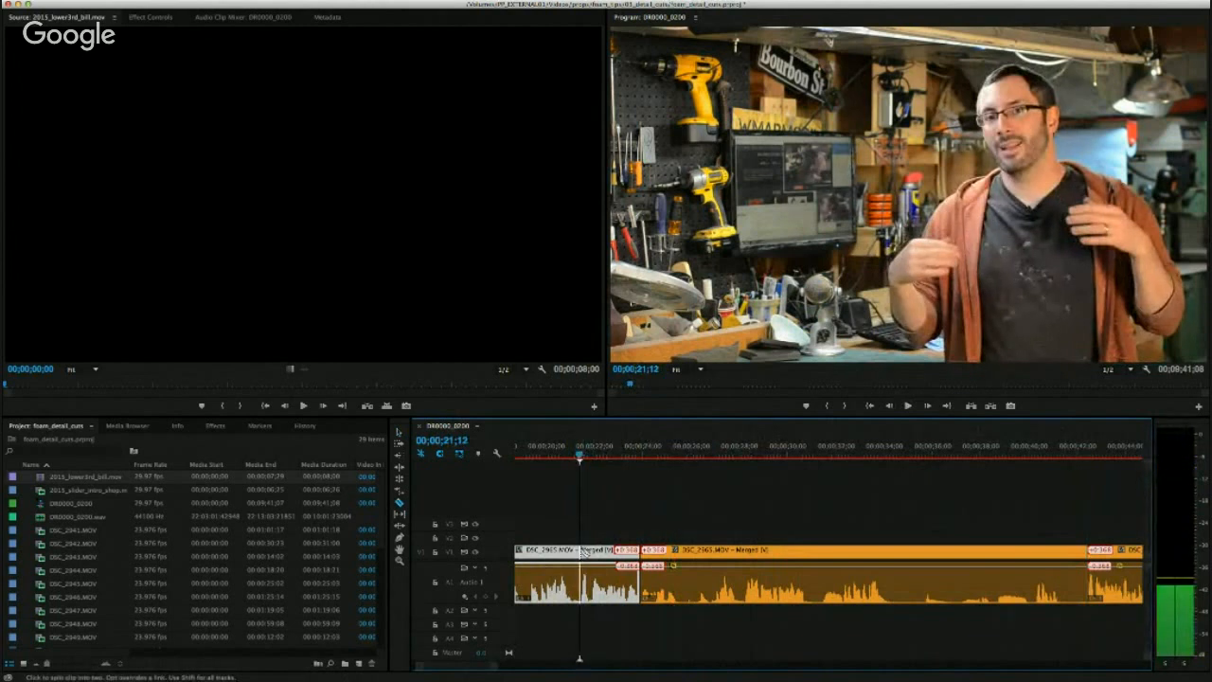
left_click(579, 550)
key("v")
left_click_drag(1122, 553, 624, 552)
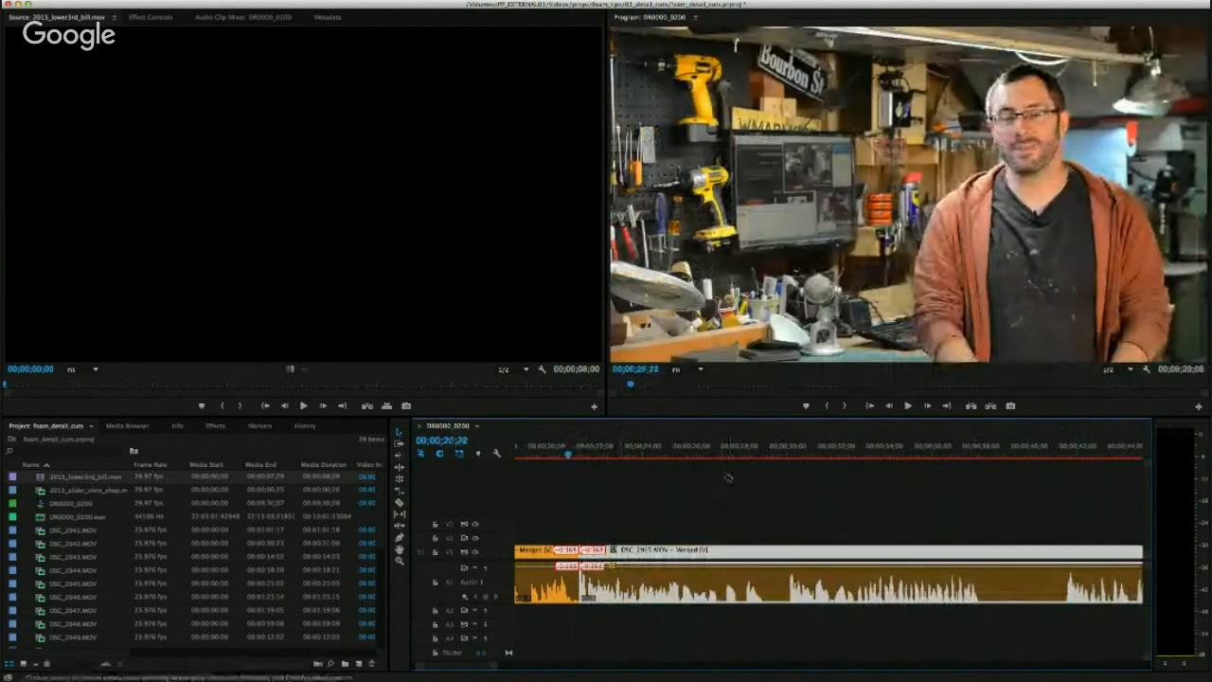
Play the sequence across the new join at 00;00;21;12 and on into the following section.
key("space")
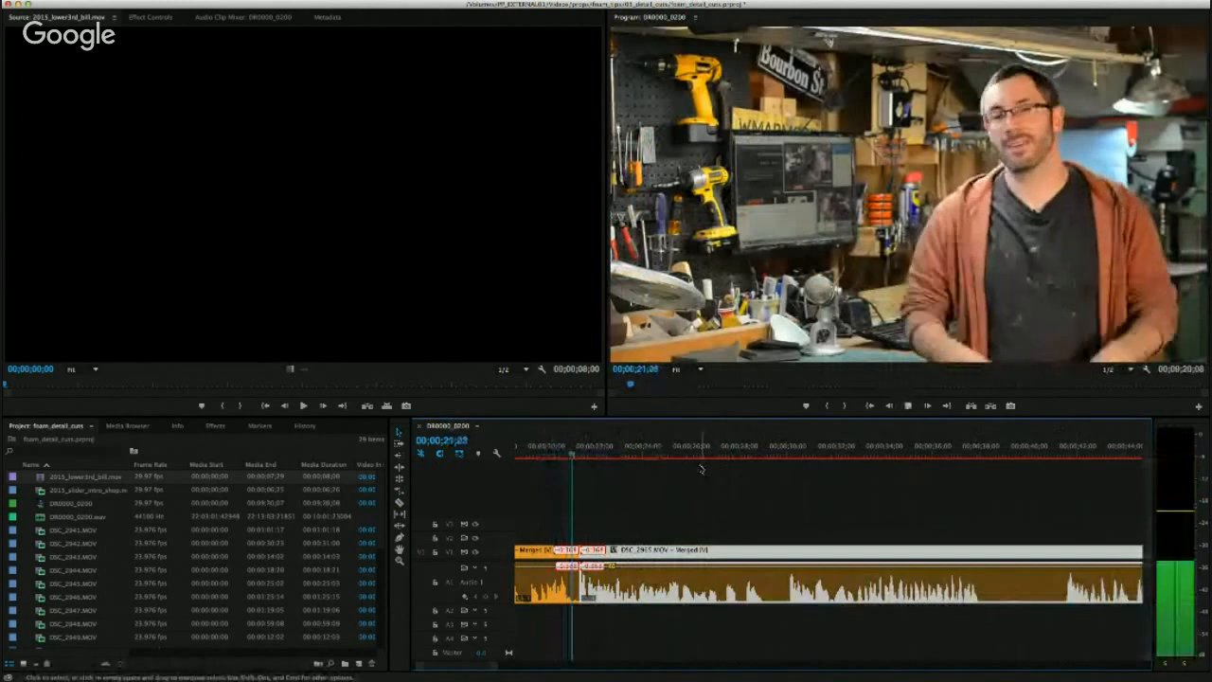
key("space")
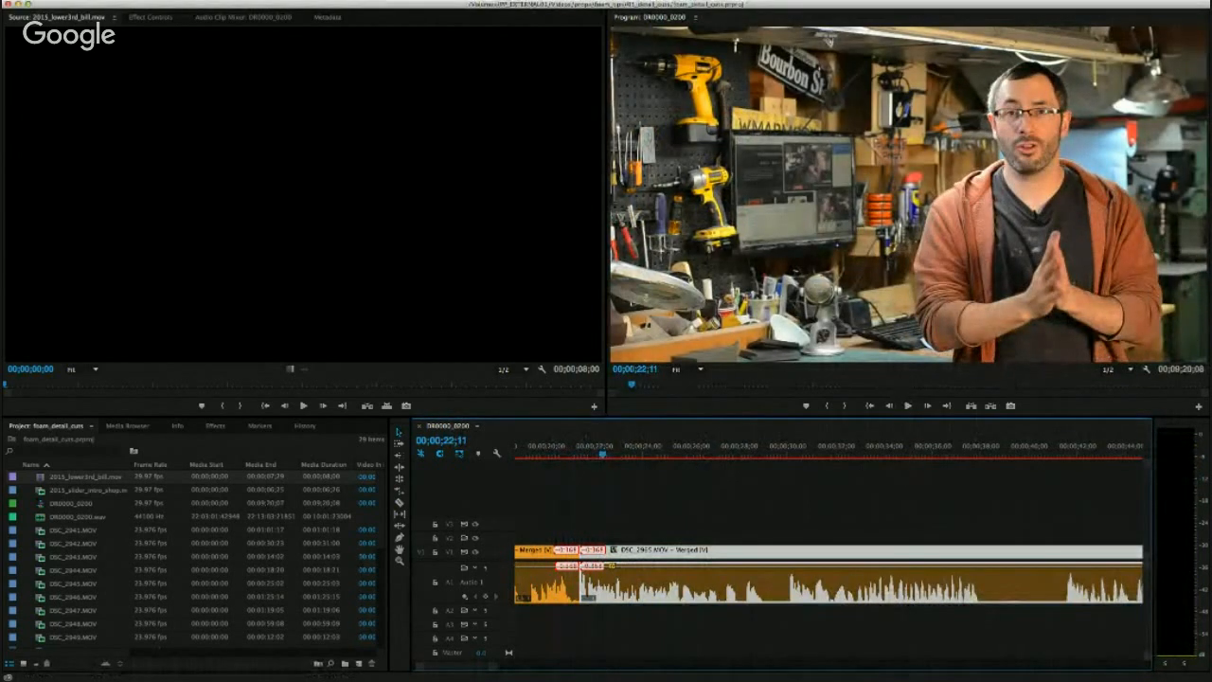
key("space")
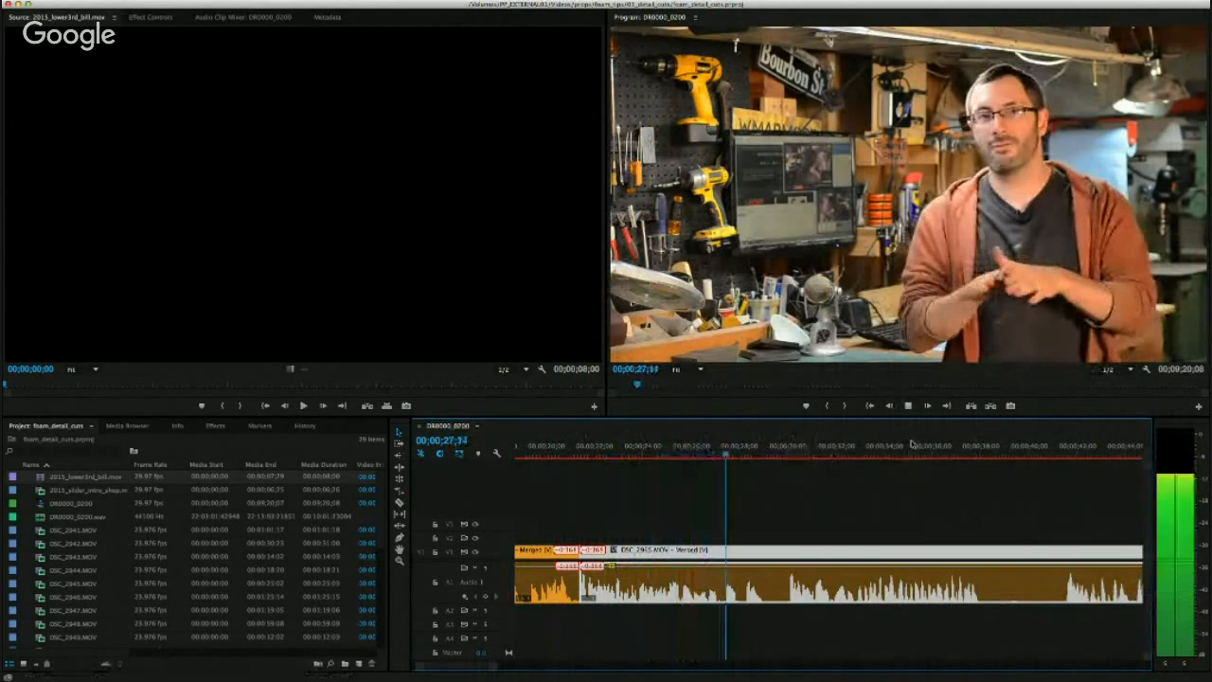
Cut the merged clip at about 00;00;29;00, where the speech pauses, and continue playback to find where it resumes.
key("space")
key("c")
left_click(764, 552)
key("space")
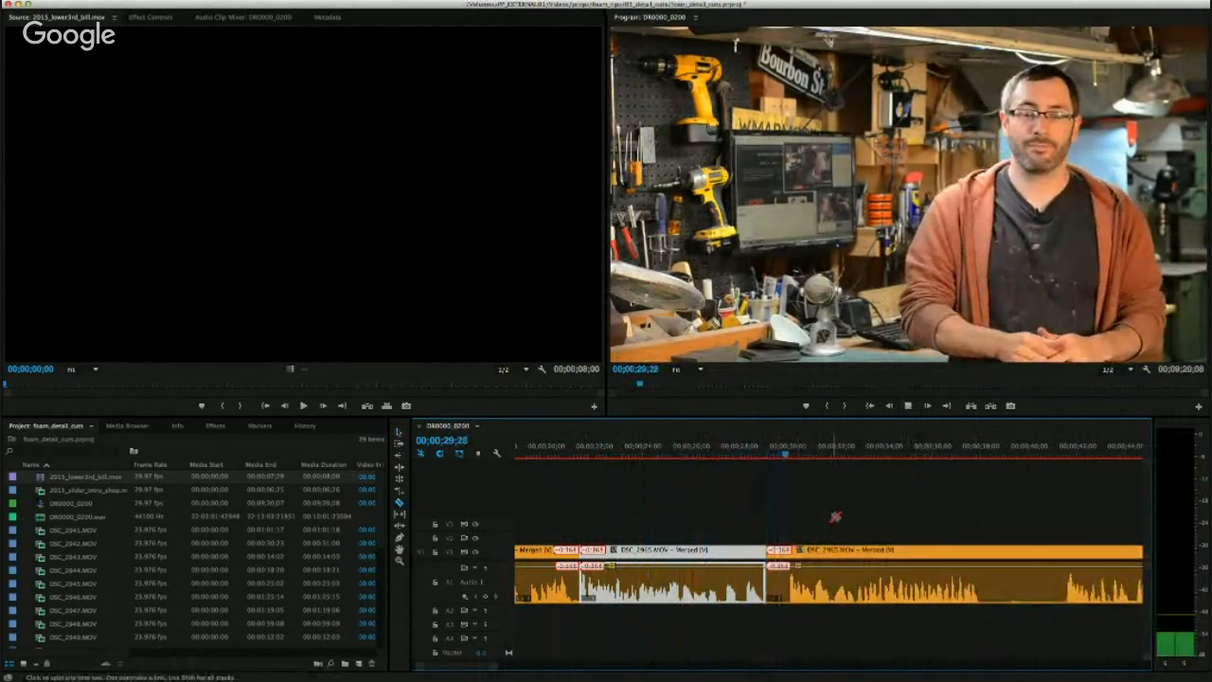
Cut the merged clip where the waveform picks up again, move the remainder back over the pause, and play the join.
key("space")
key("shift+Left")
key("v")
key("c")
left_click(788, 552)
key("v")
left_click_drag(810, 554, 788, 554)
left_click(751, 449)
key("space")
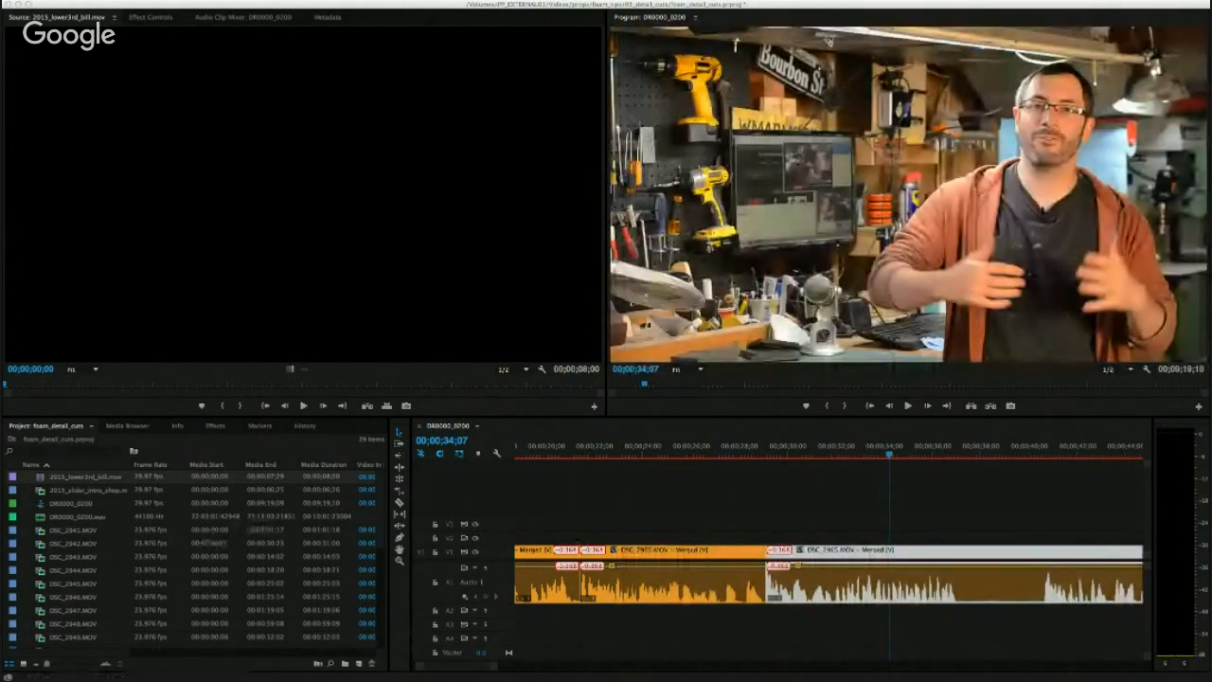
Import foam_bevels_export.mp4 into the project and open it in the Source monitor.
scroll(254, 526, "down", 5)
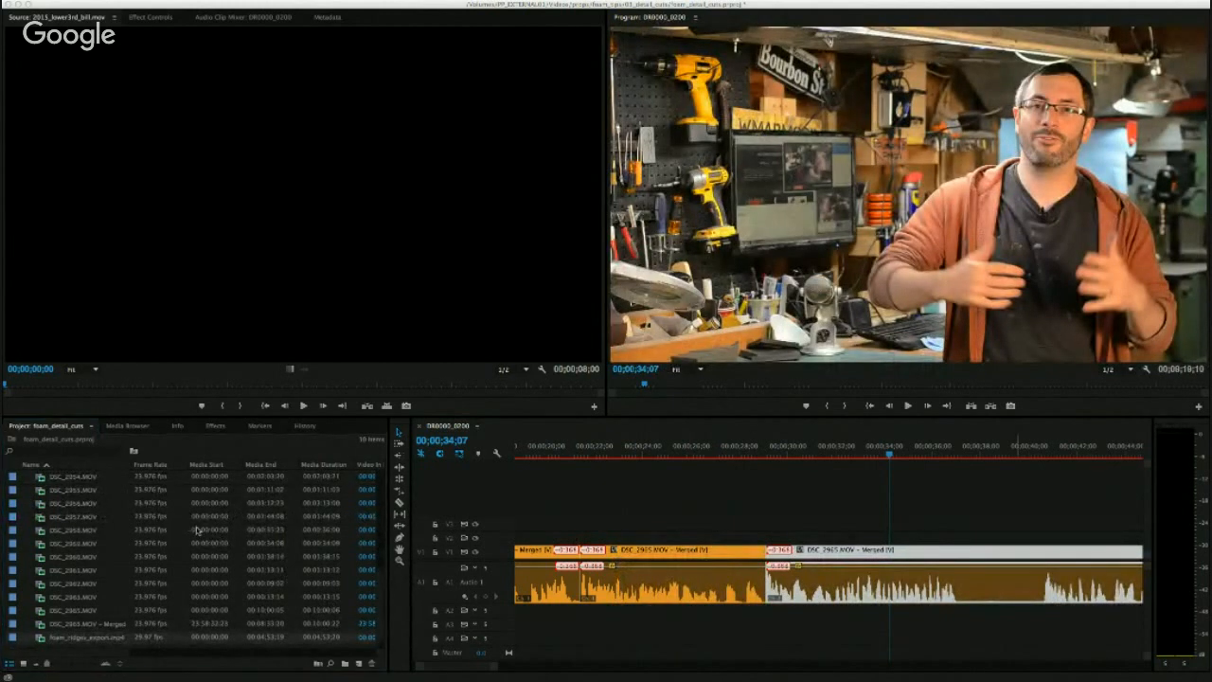
left_click_drag(146, 615, 77, 640)
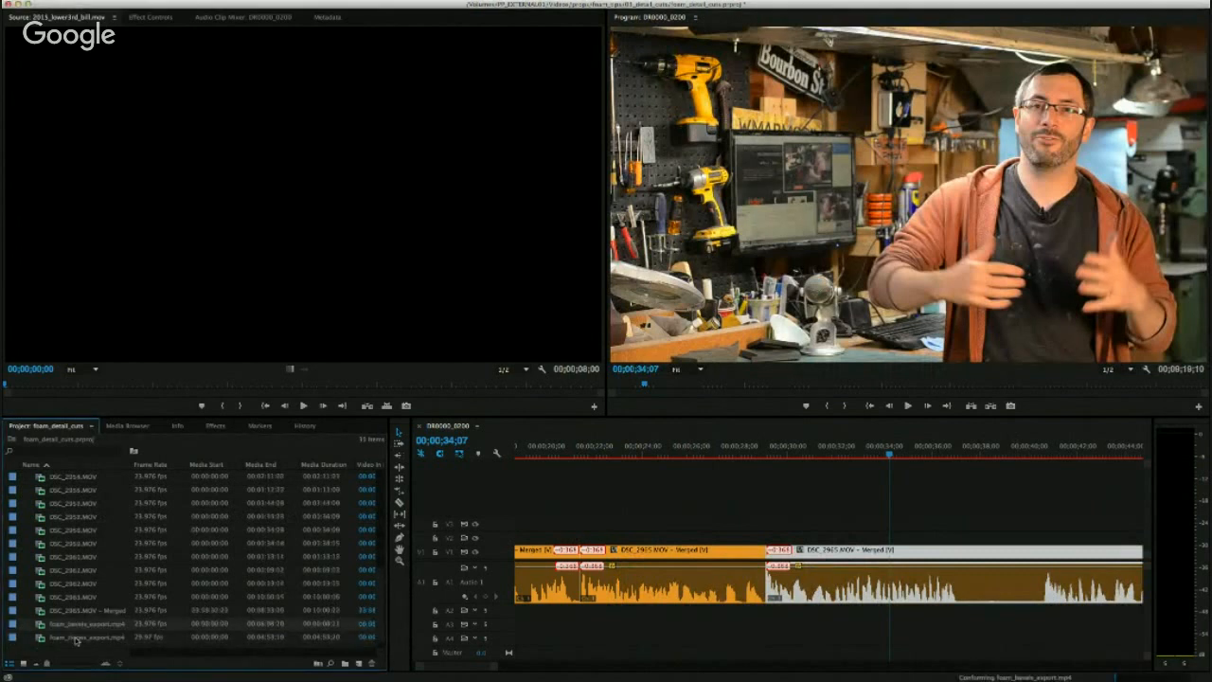
double_click(57, 624)
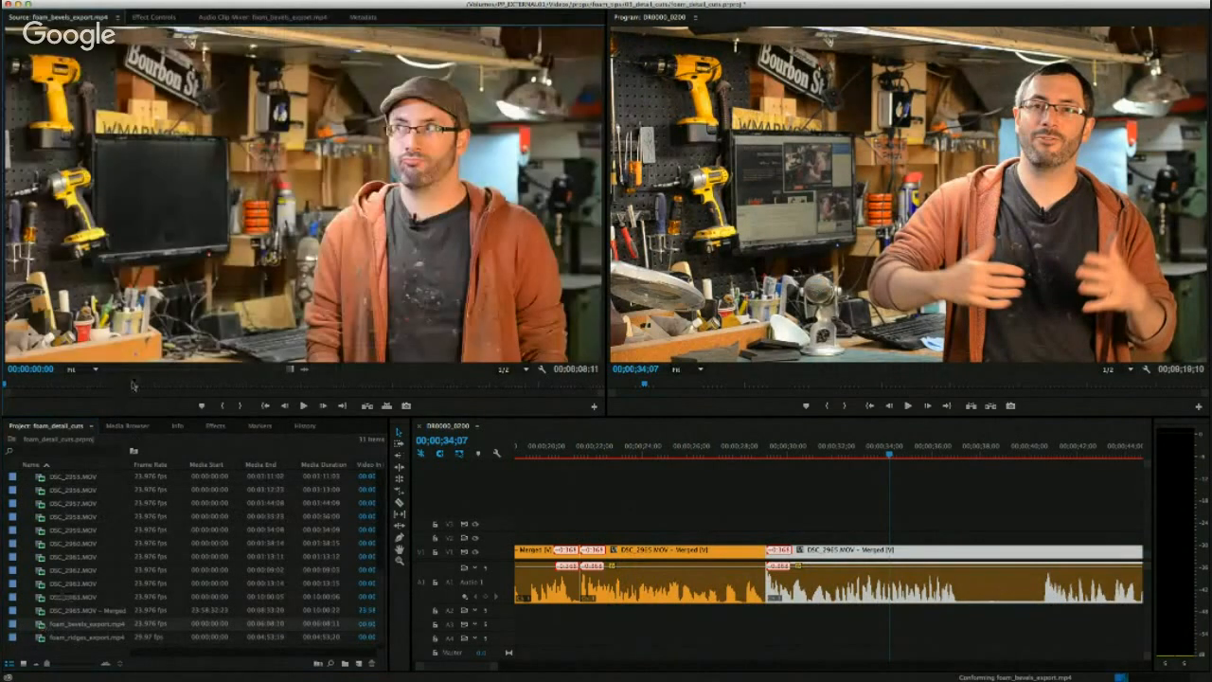
Mark the bevel-cutting excerpt from about 00;01;38 to 00;01;42;00 and place only its video on V2 above the merged clip.
left_click(161, 385)
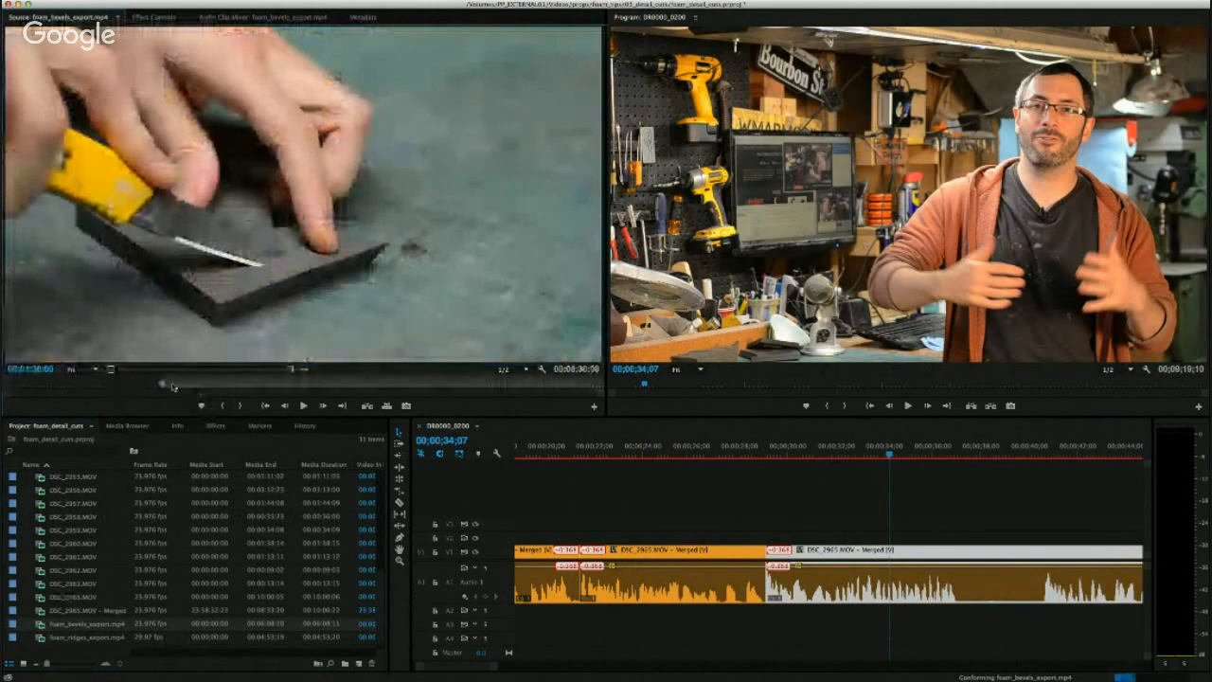
left_click(167, 383)
left_click(239, 406)
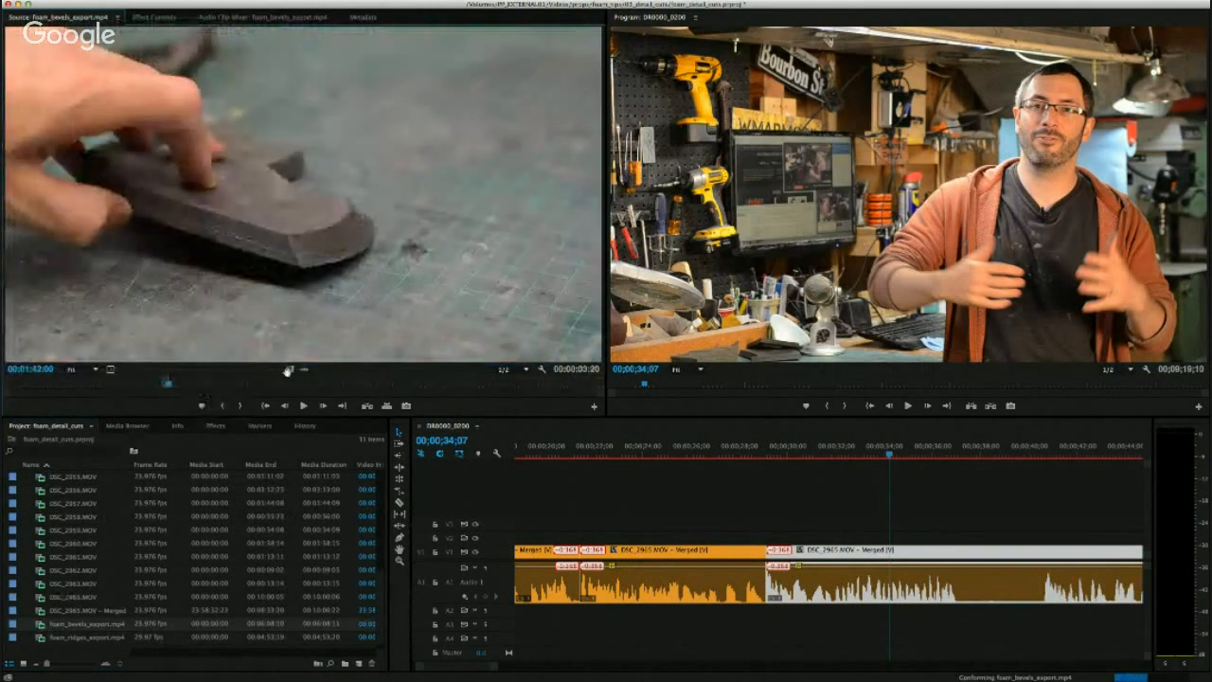
left_click_drag(291, 368, 877, 514)
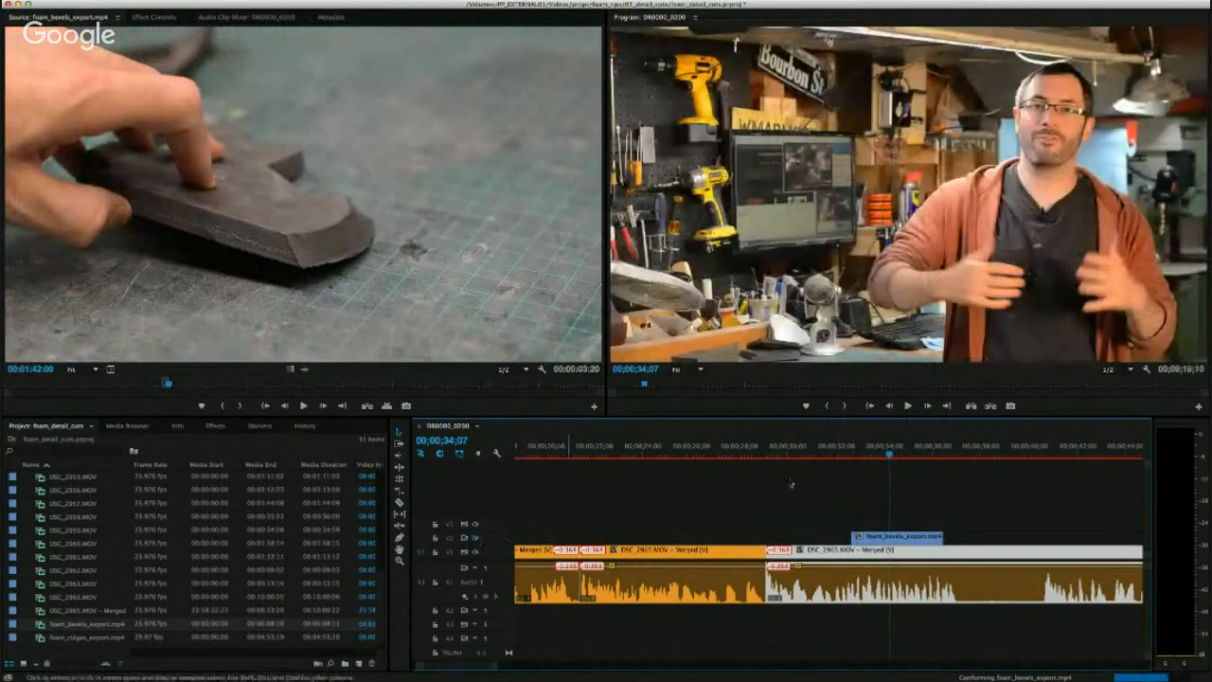
Move the bevels clip to start at 00;00;31;20 and turn on the V2 track output.
left_click_drag(882, 452, 827, 454)
left_click_drag(881, 537, 857, 536)
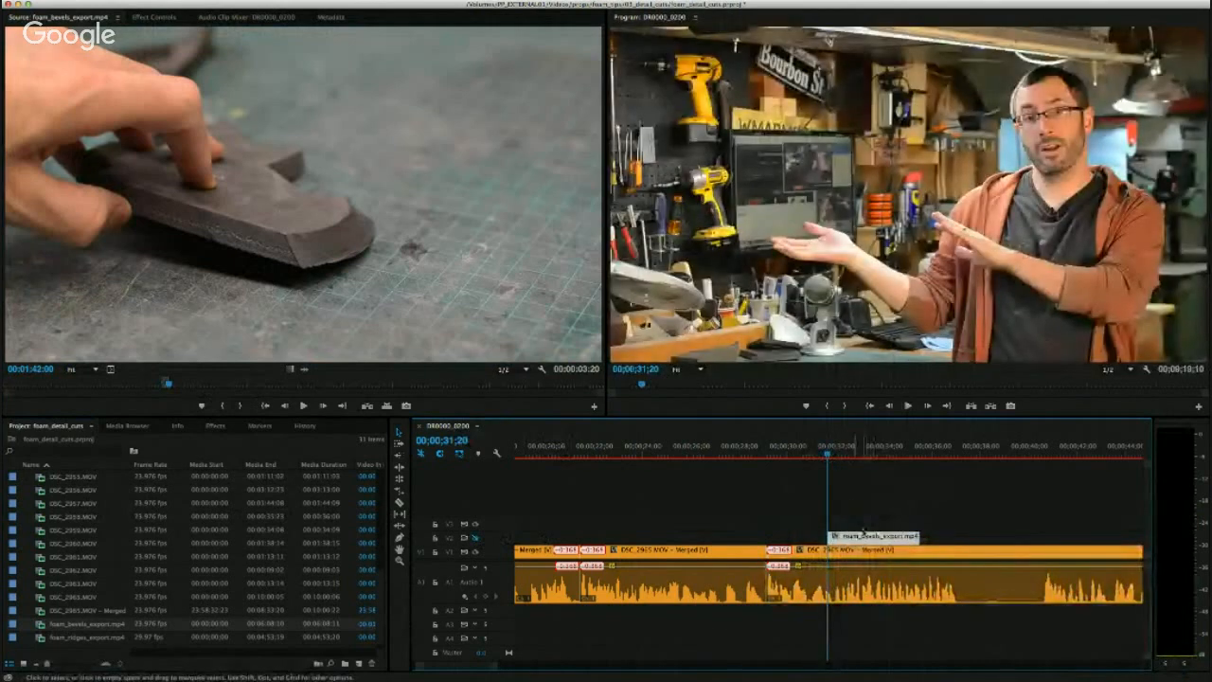
left_click_drag(834, 451, 848, 453)
left_click(475, 537)
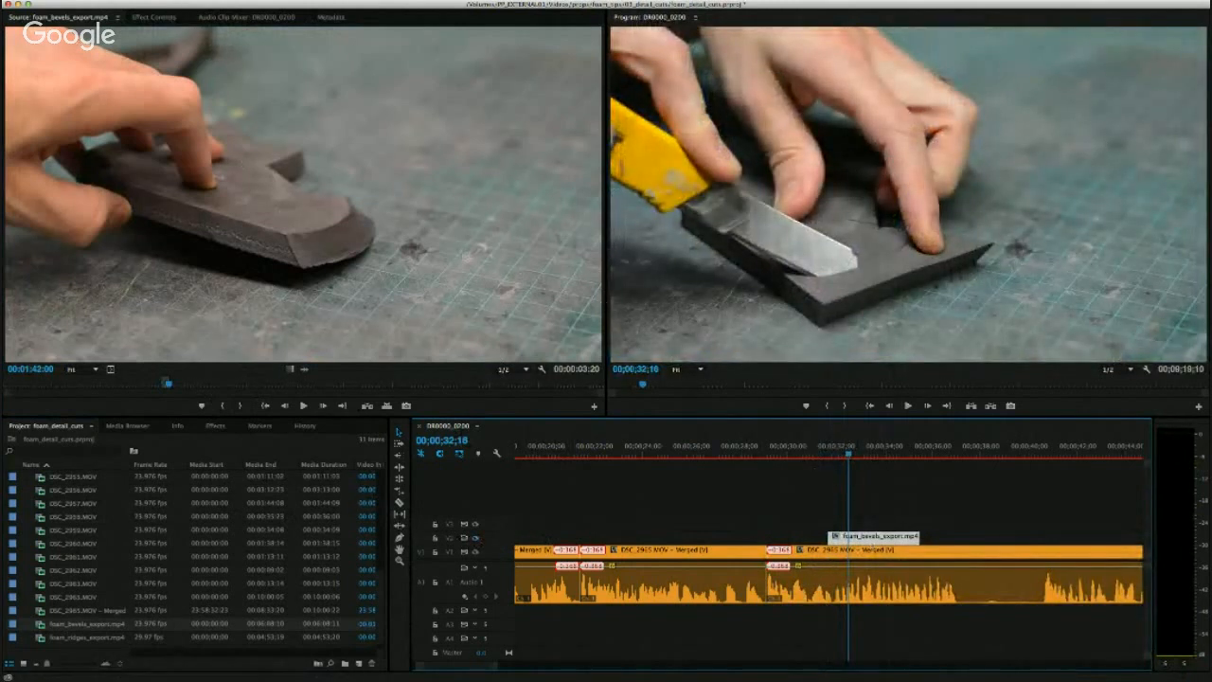
Set the bevels clip's scale to 25 and its position to 397, 244, making it a small inset beside the presenter.
left_click(141, 17)
left_click(10, 62)
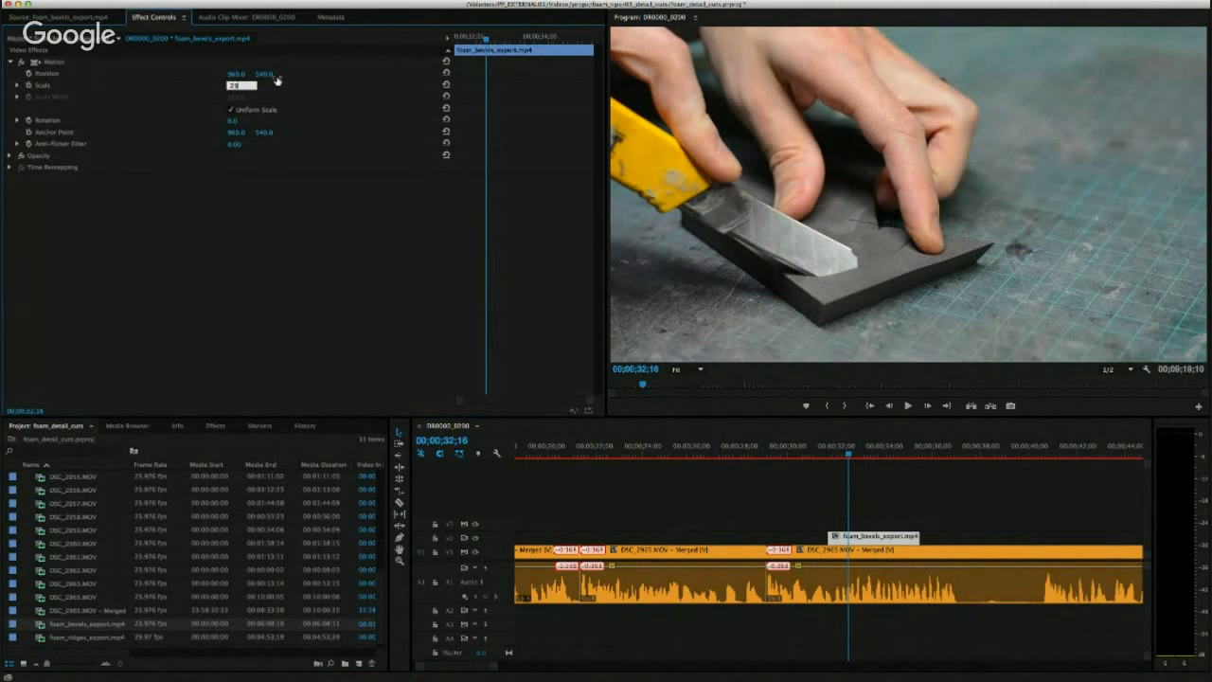
type("25")
key("Return")
mouse_move(238, 78)
left_mouse_down()
mouse_move(307, 72)
mouse_move(251, 79)
left_mouse_up()
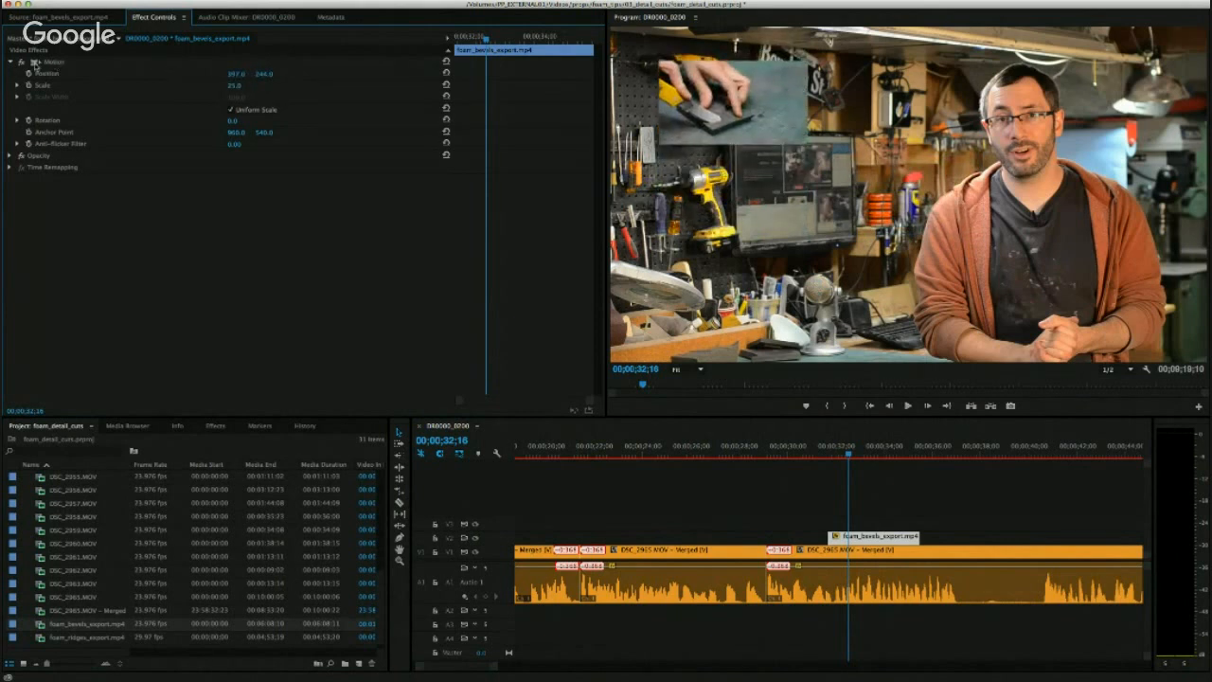
left_click(53, 63)
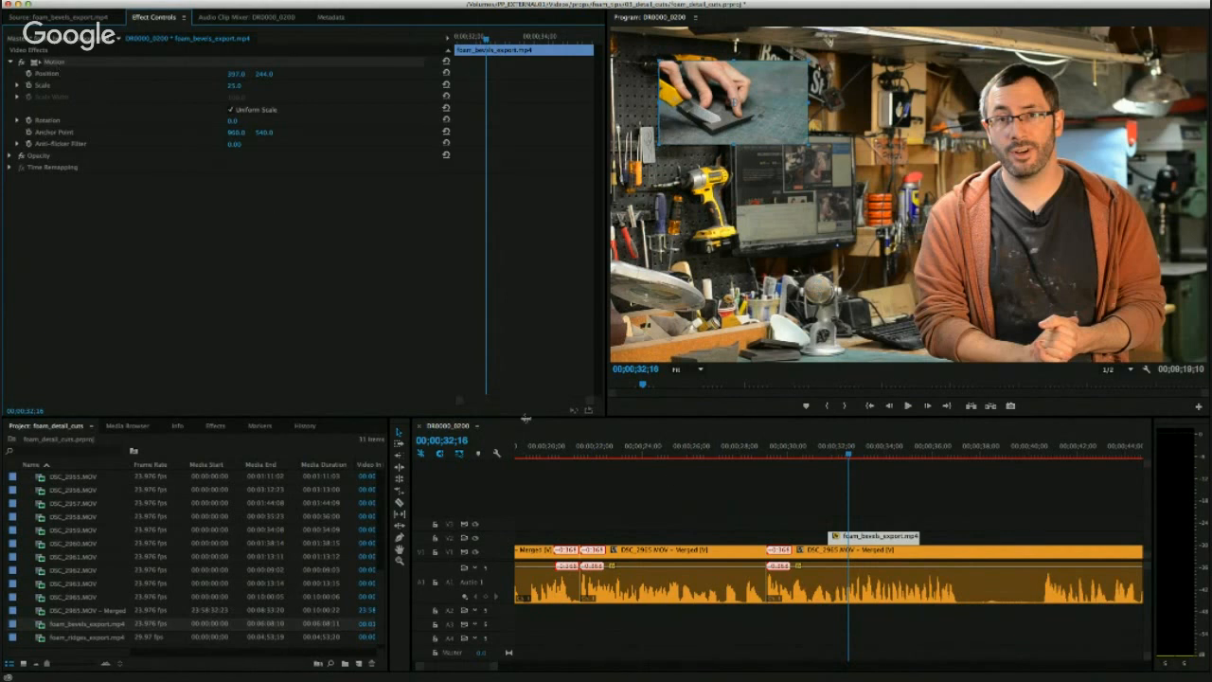
Open foam_ridges_export.mp4 in the Source monitor and mark a first excerpt ending at 00;02;00;22.
double_click(42, 636)
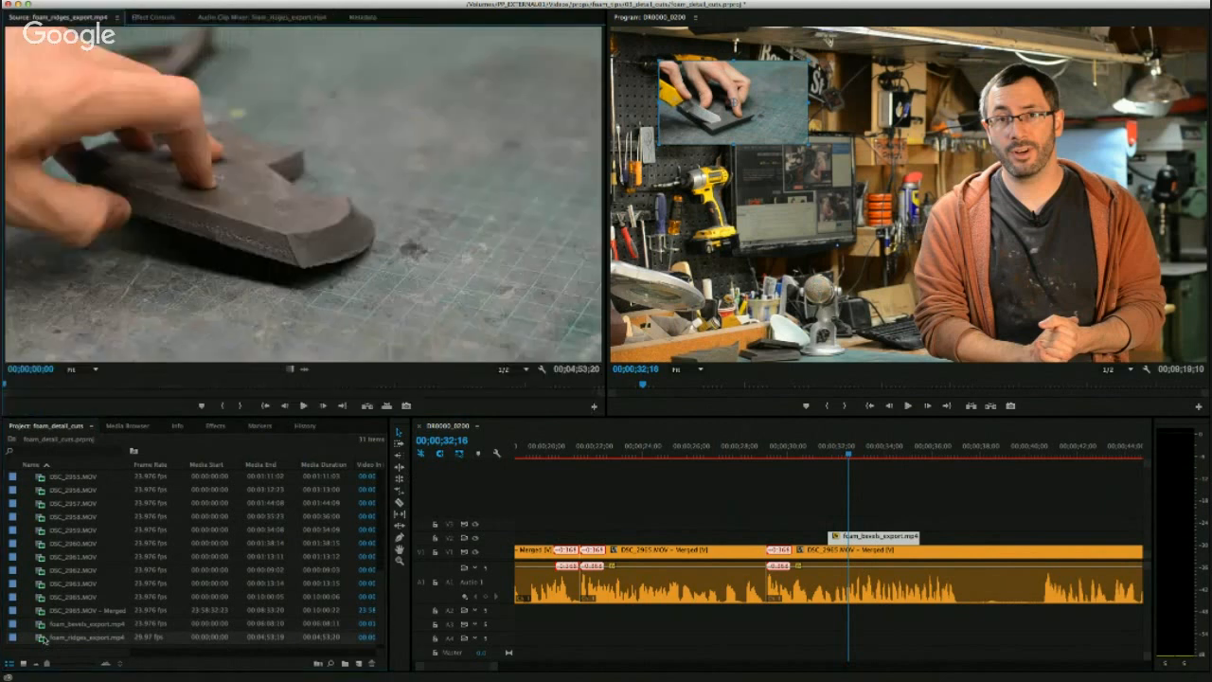
left_click_drag(105, 387, 246, 386)
left_click(223, 406)
left_click(240, 405)
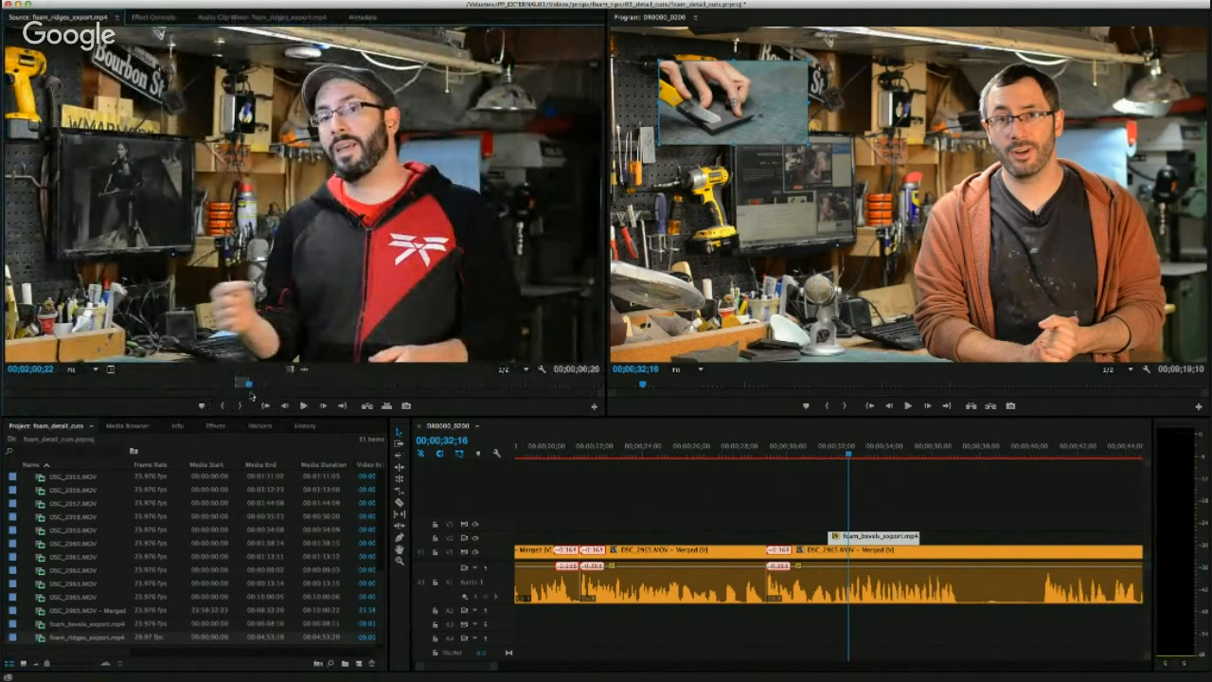
Find the glue-gun shot in foam_ridges_export.mp4 and mark the excerpt from 00;02;51;25 to 00;02;56;15.
left_click_drag(242, 384, 269, 384)
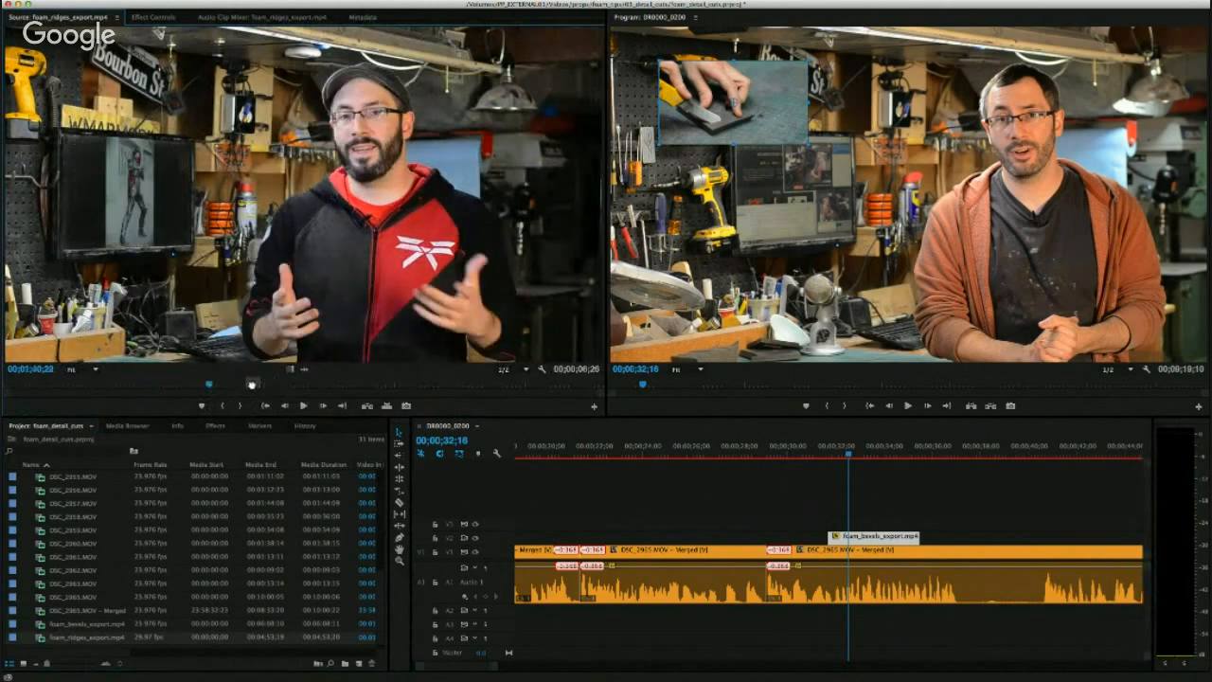
left_click_drag(209, 386, 353, 385)
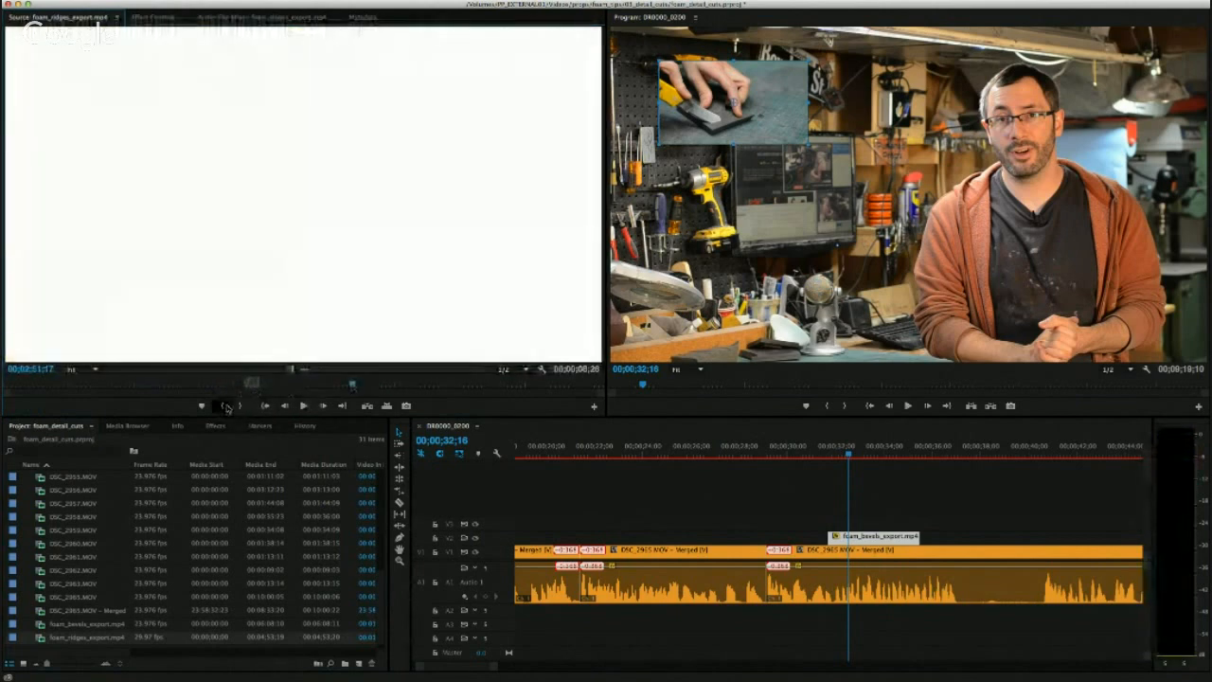
key("Right")
key("Right")
key("Right")
key("Right")
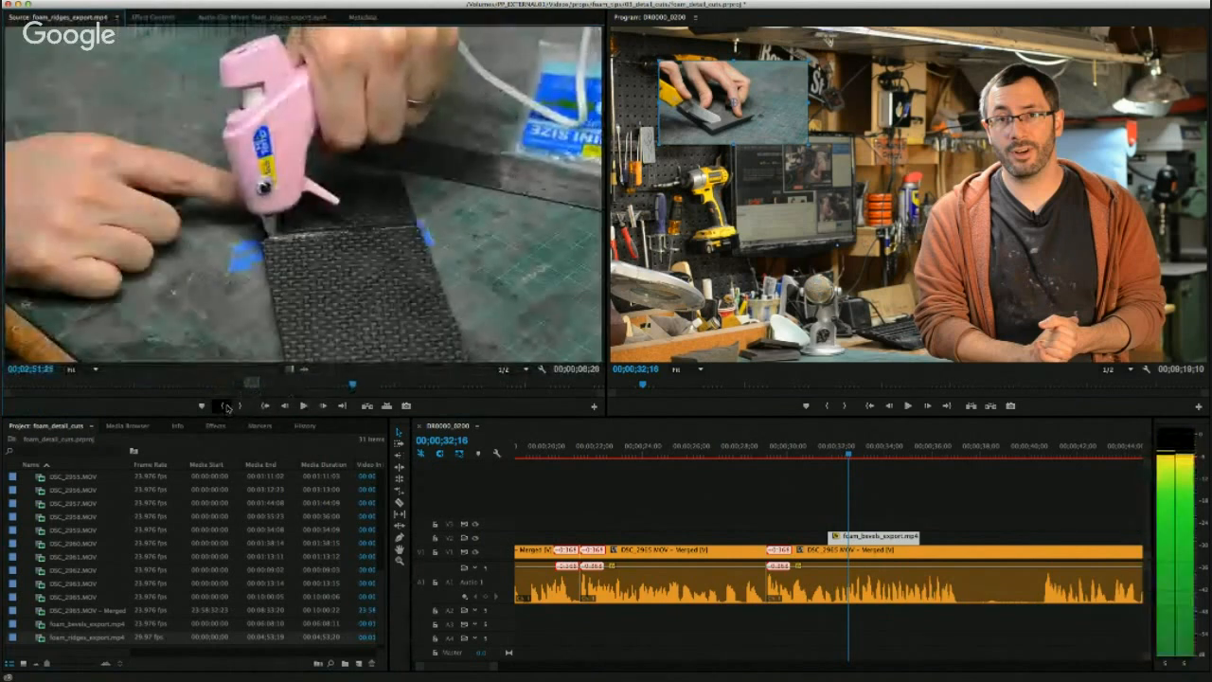
left_click(224, 406)
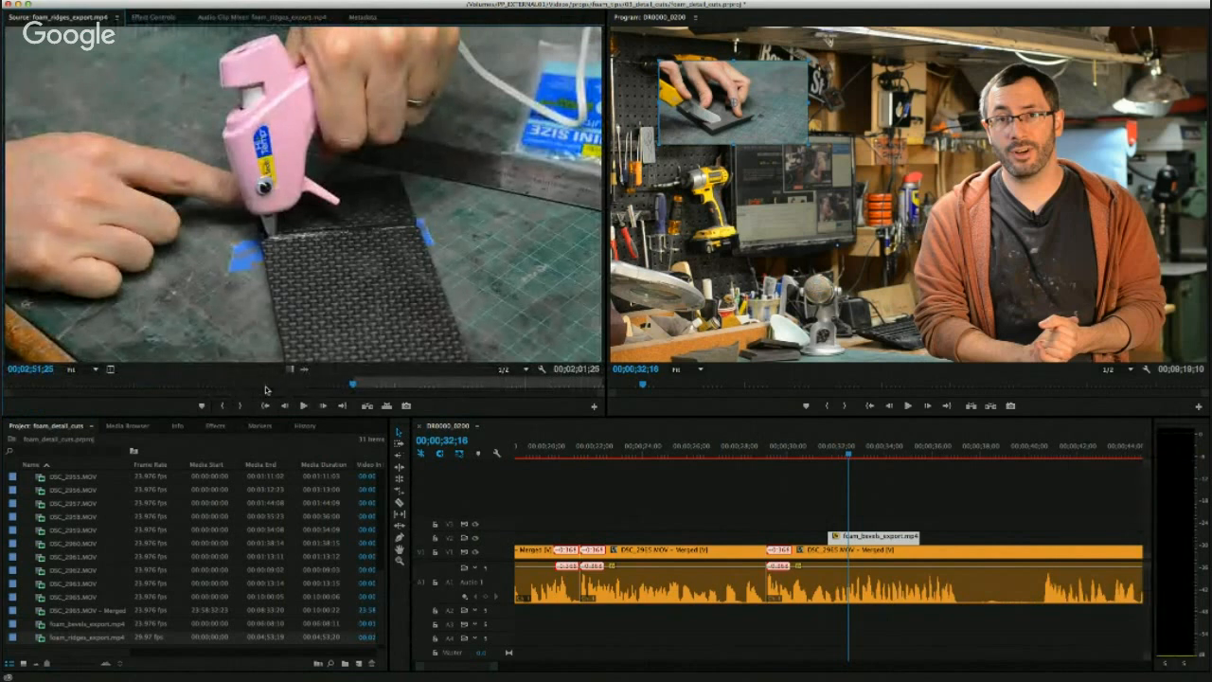
left_click(359, 384)
left_click(239, 407)
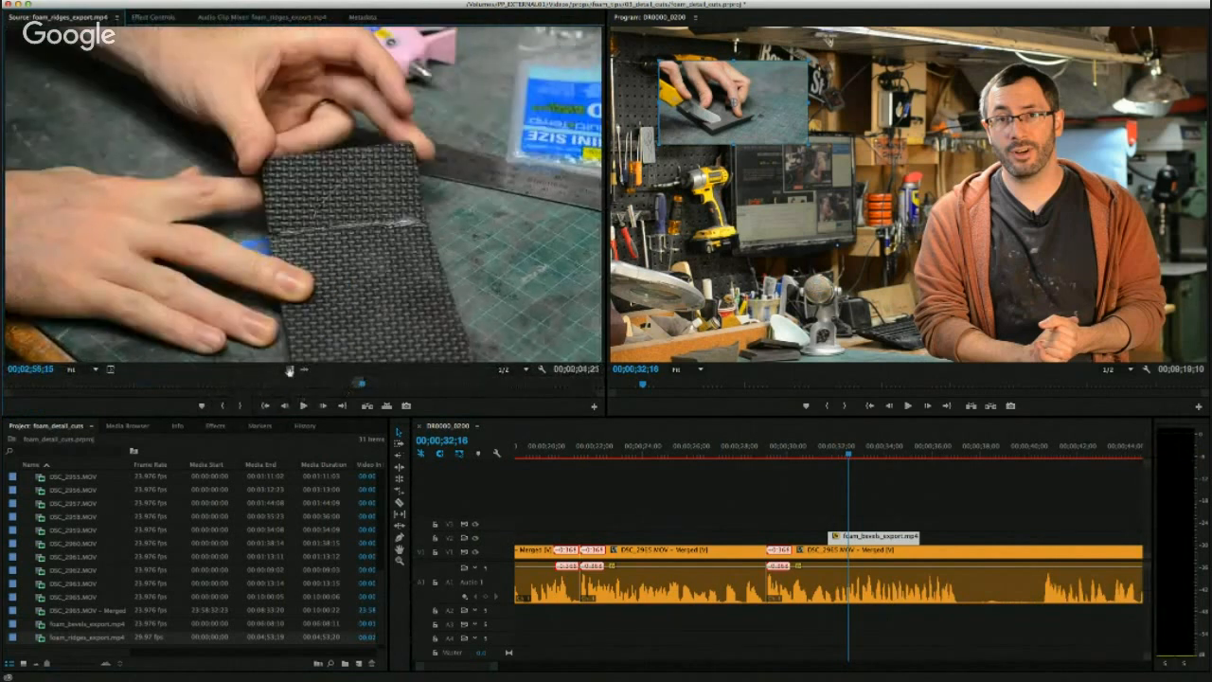
Place the ridges excerpt's video on V3 aligned with the bevels clip's start and paste the bevels clip's attributes onto it.
left_click_drag(768, 527, 830, 523)
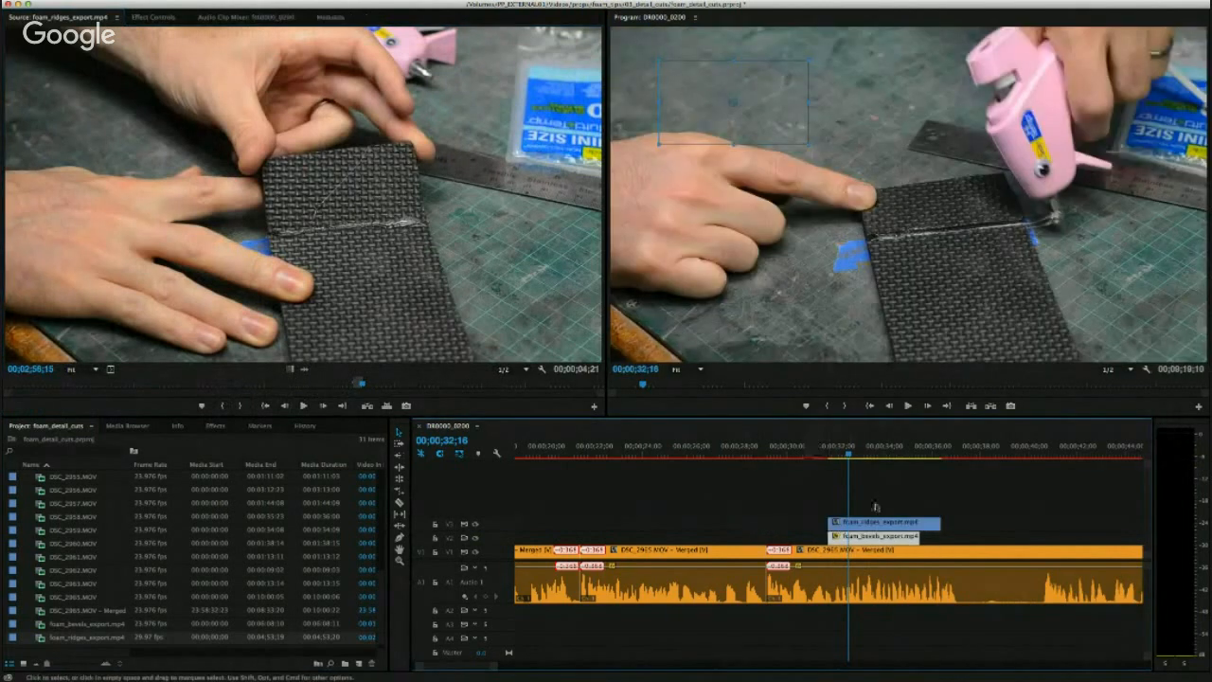
left_click(895, 522)
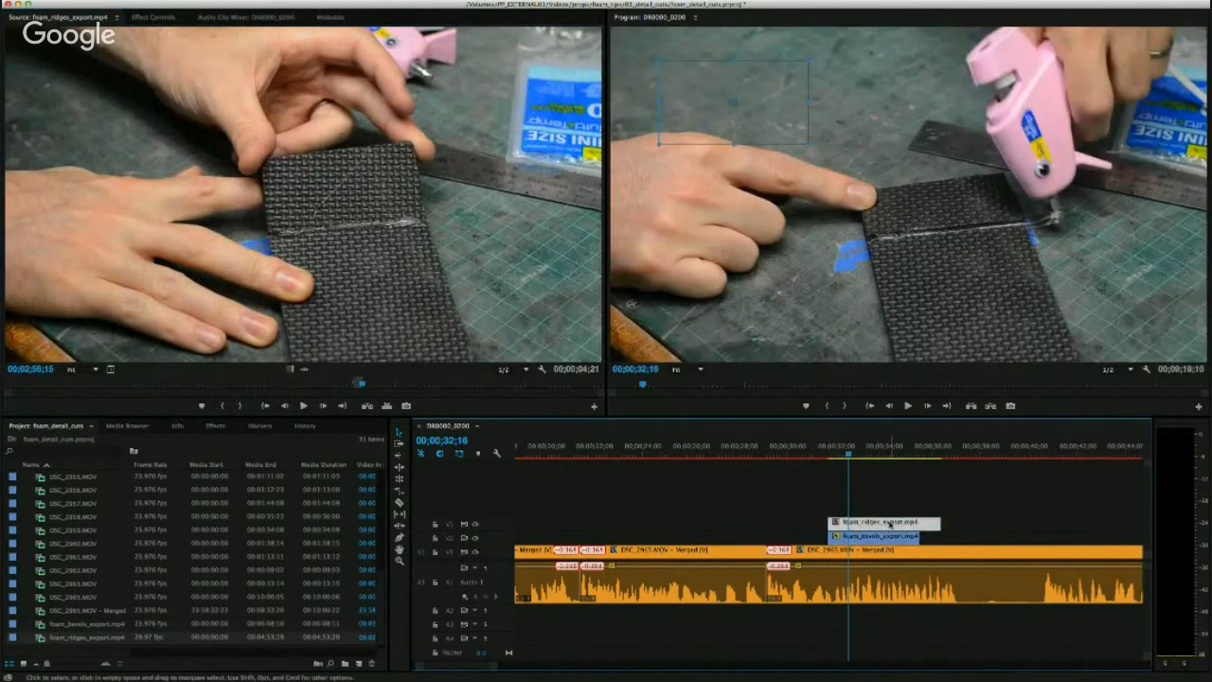
key("alt+super+v")
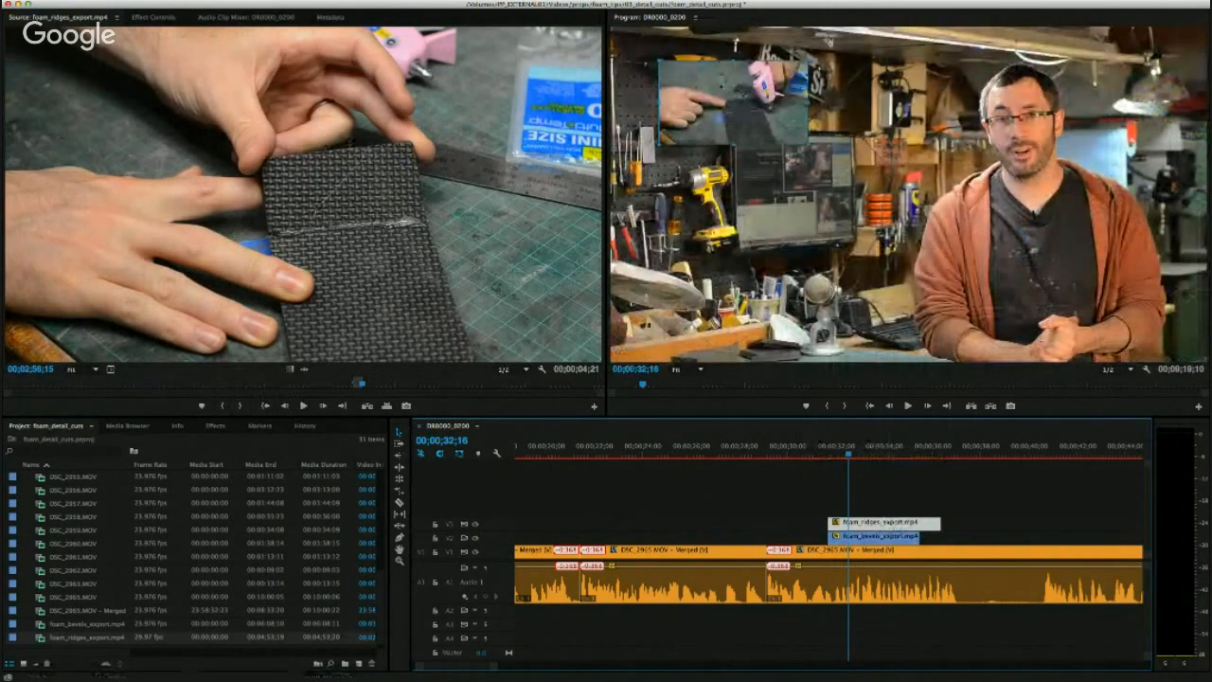
Undo the misplaced inset move and set the ridges clip's position to 397, 592, below the bevels inset.
left_click_drag(722, 84, 724, 170)
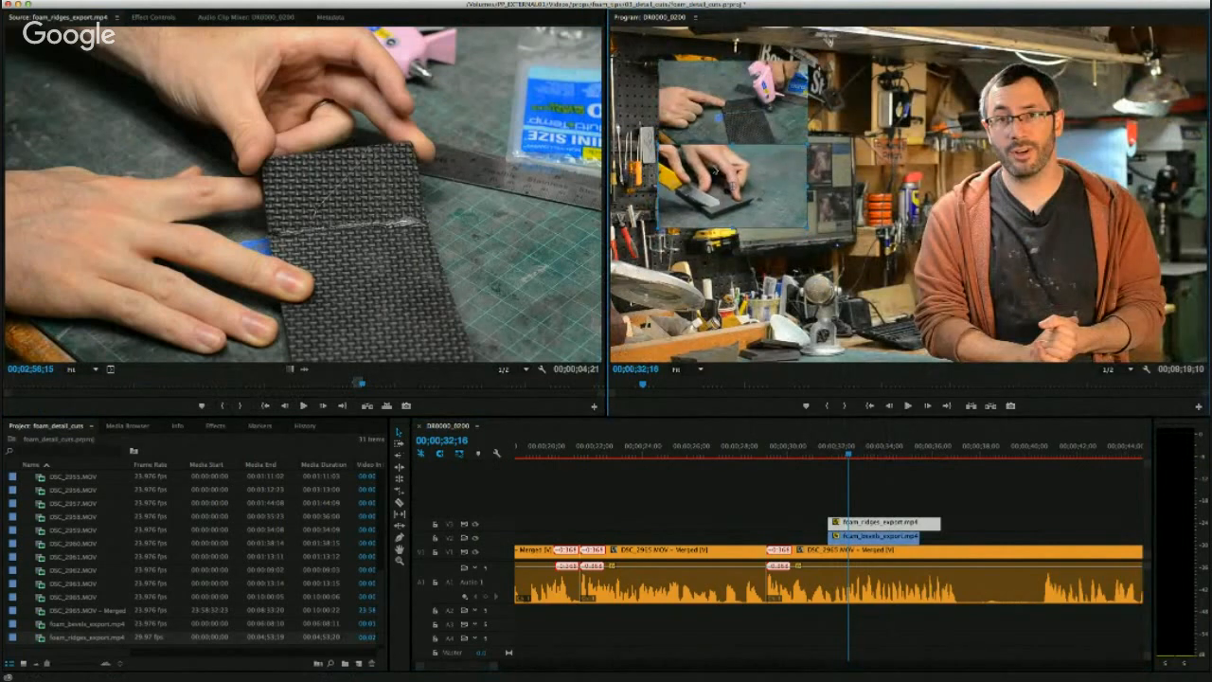
key("super+z")
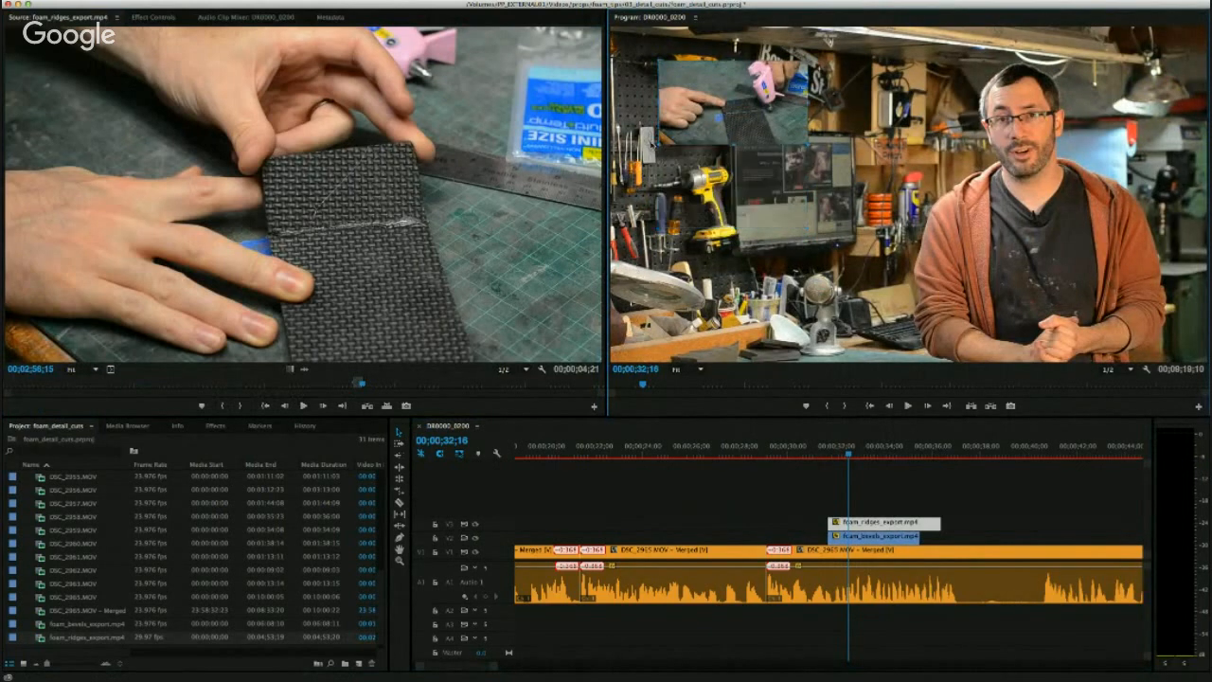
left_click(156, 17)
left_click(860, 522)
left_click_drag(266, 77, 266, 76)
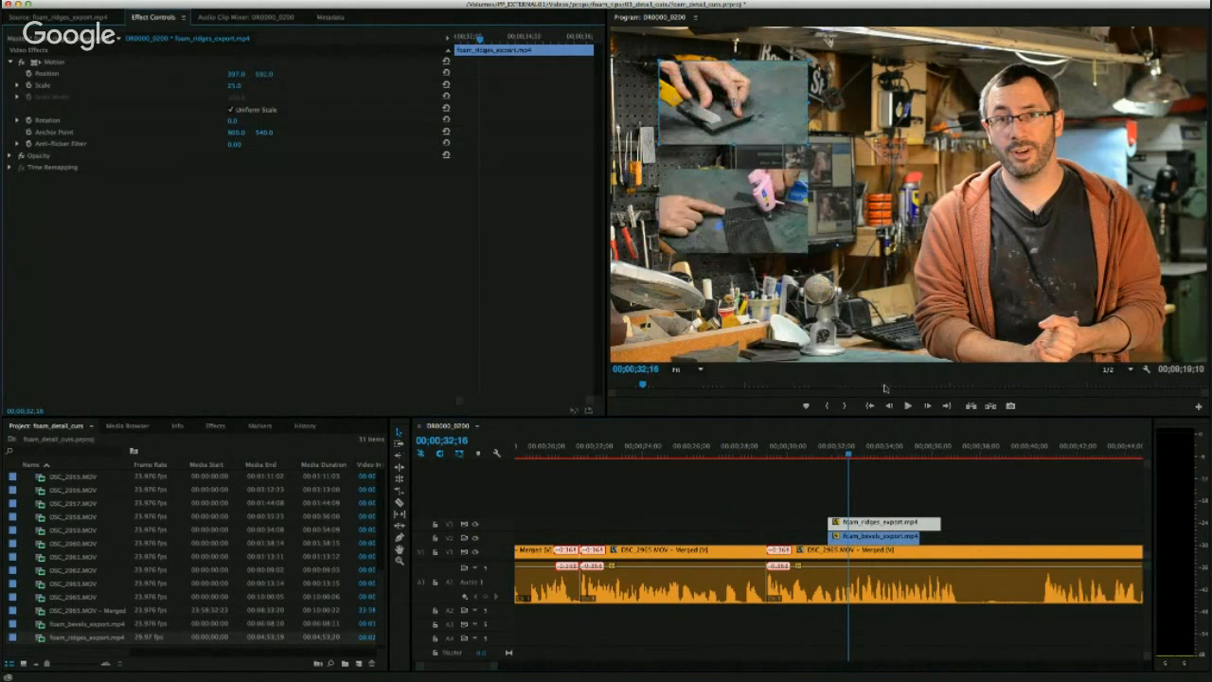
Play the sequence from just before the two insets to the pause at 00;00;37;01.
left_click_drag(848, 454, 815, 452)
key("space")
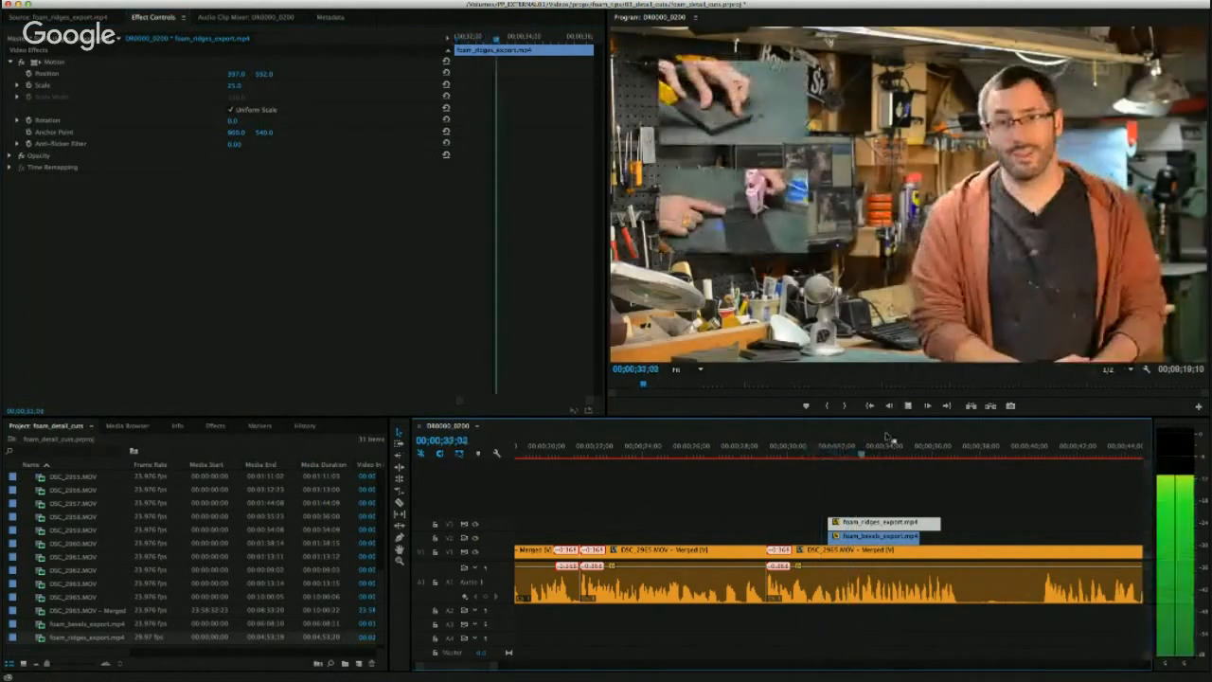
key("space")
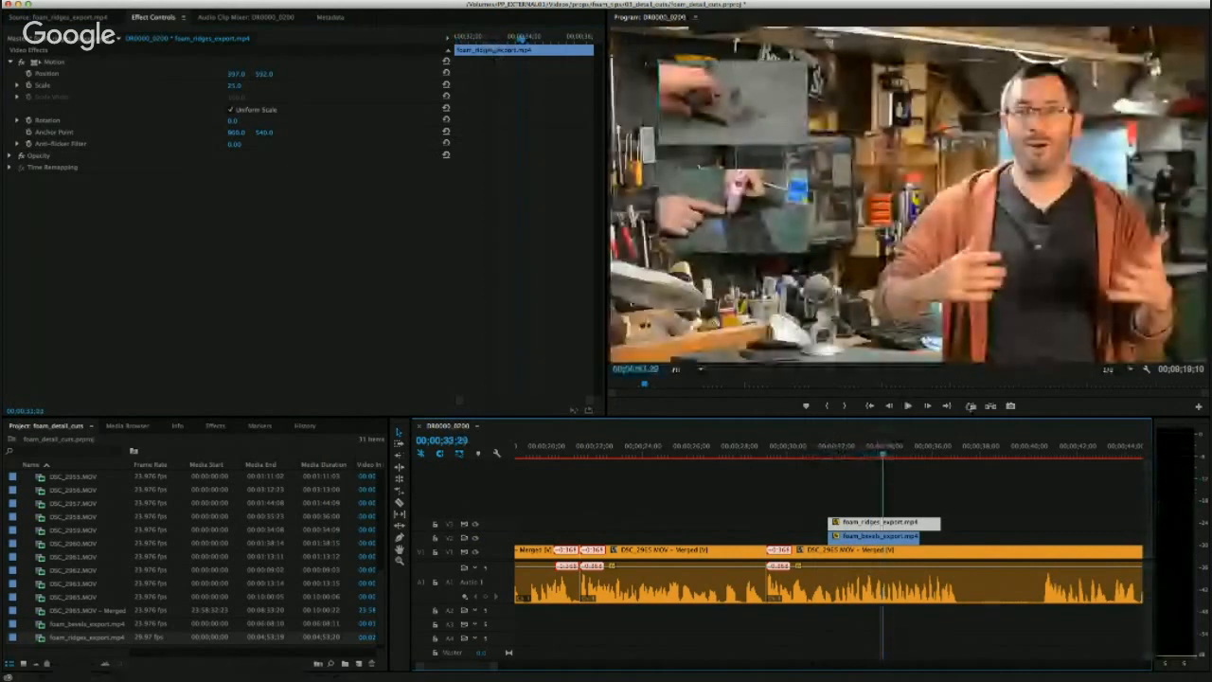
key("space")
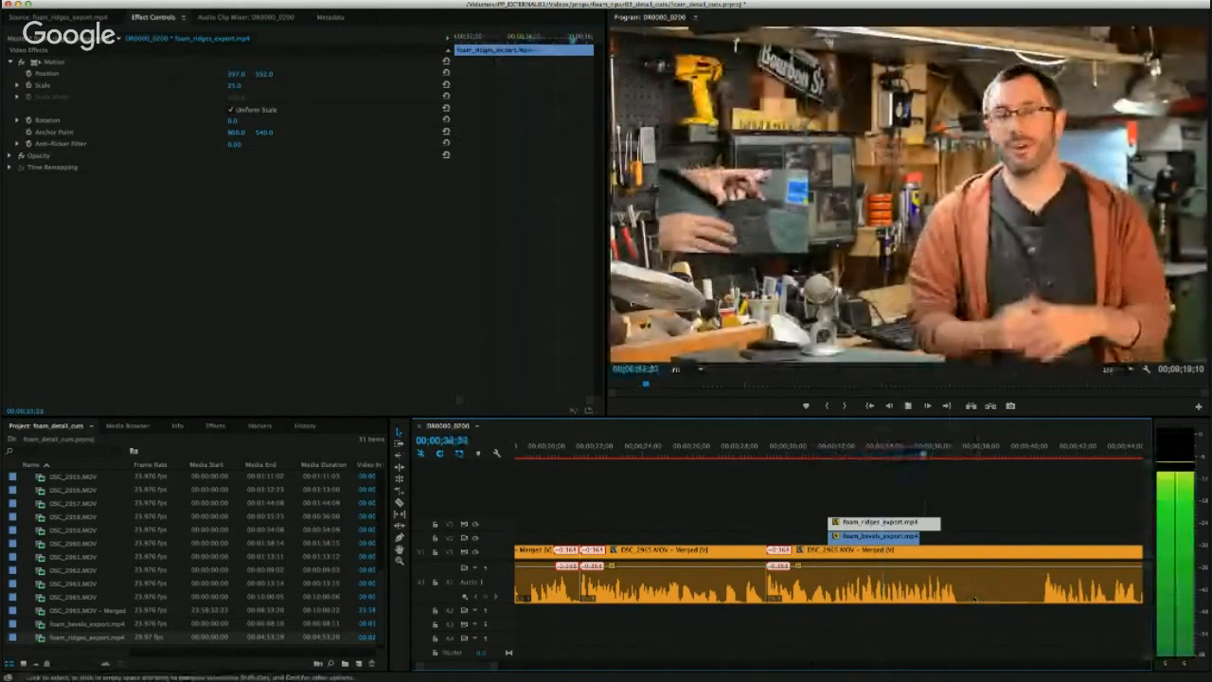
key("space")
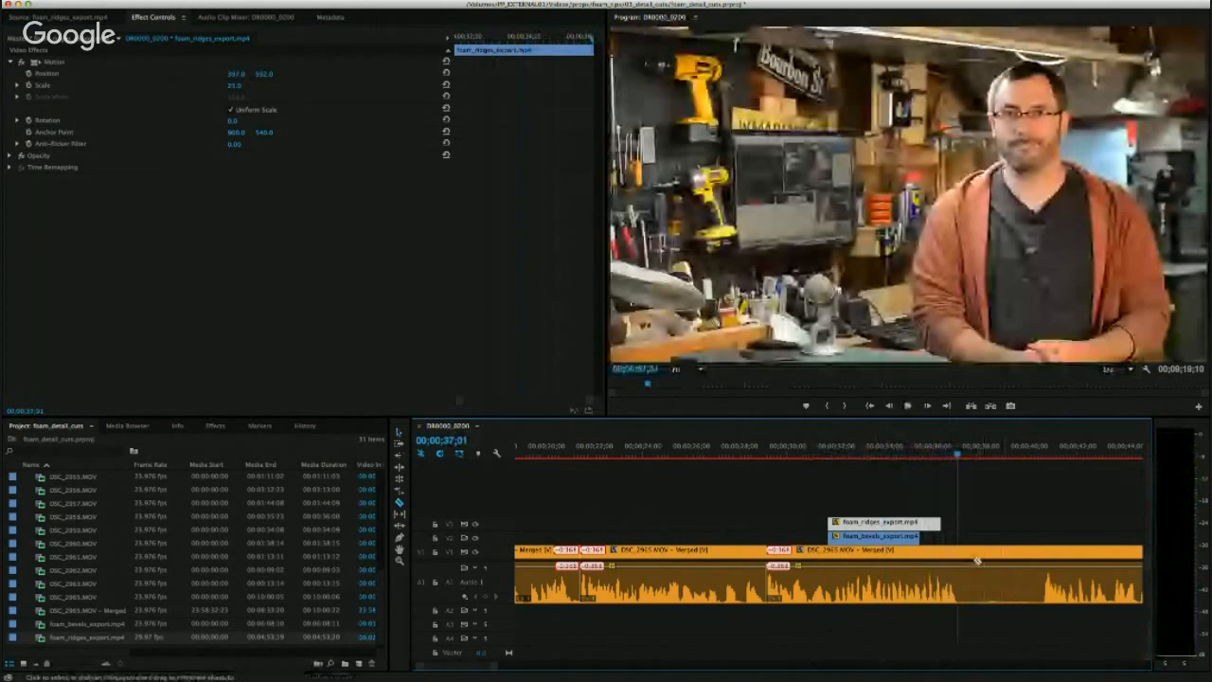
Cut the merged clip at 00;00;37;01 and extend both inset clips to end at that cut.
left_click(958, 554)
key("v")
mouse_move(939, 522)
left_mouse_down()
mouse_move(956, 523)
mouse_move(957, 537)
left_mouse_up()
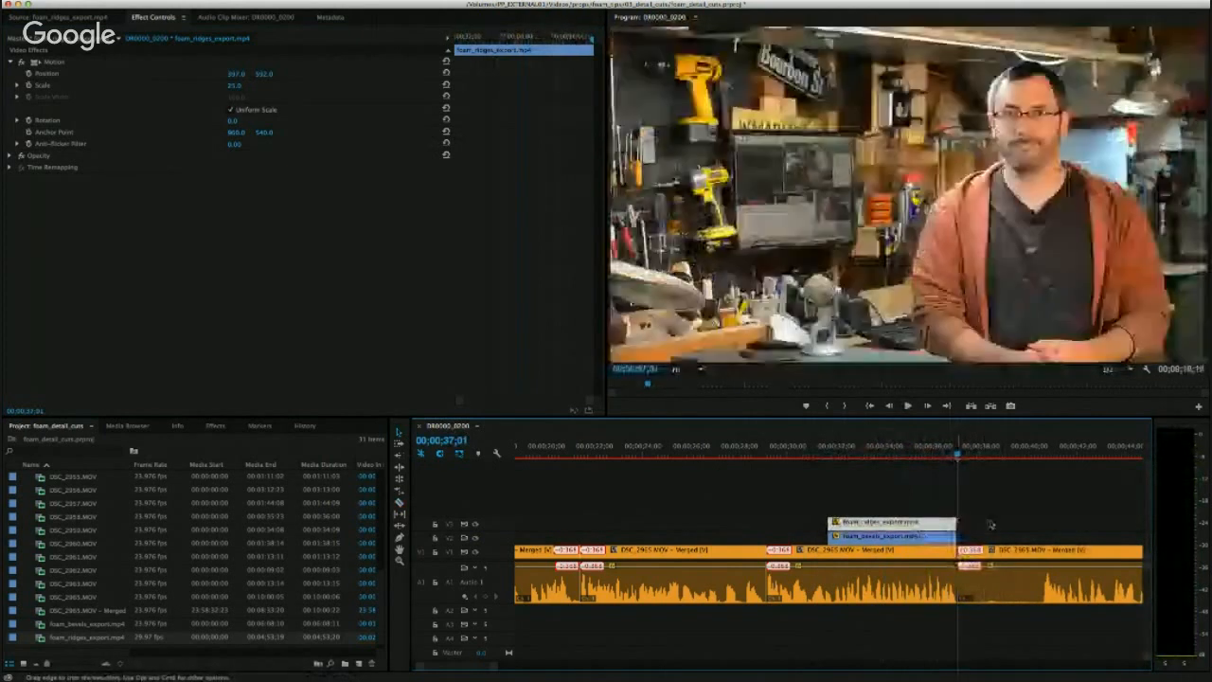
Cut the last section at 00;00;40;17, where speech resumes, and move the remainder back to 00;00;37;01 over the pause.
left_click_drag(1020, 447, 1042, 451)
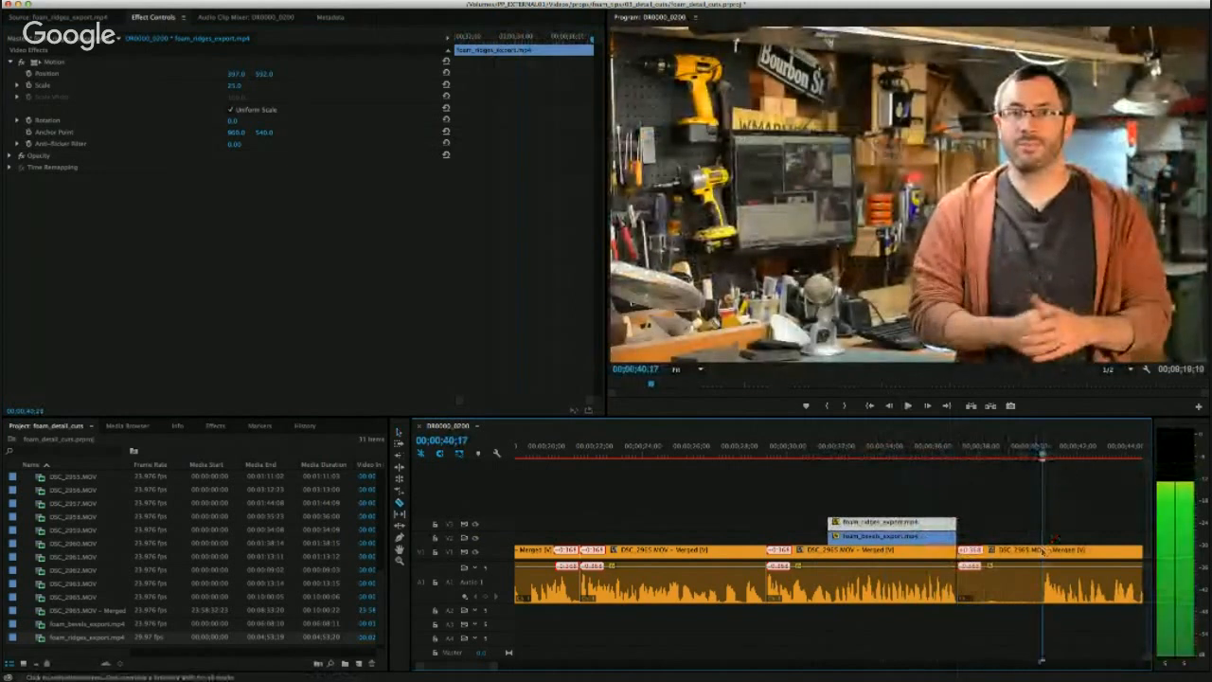
left_click(1043, 551)
key("v")
left_click_drag(1054, 552, 968, 552)
Play the sequence from just before the insets across the join at 00;00;37;01.
left_click(821, 453)
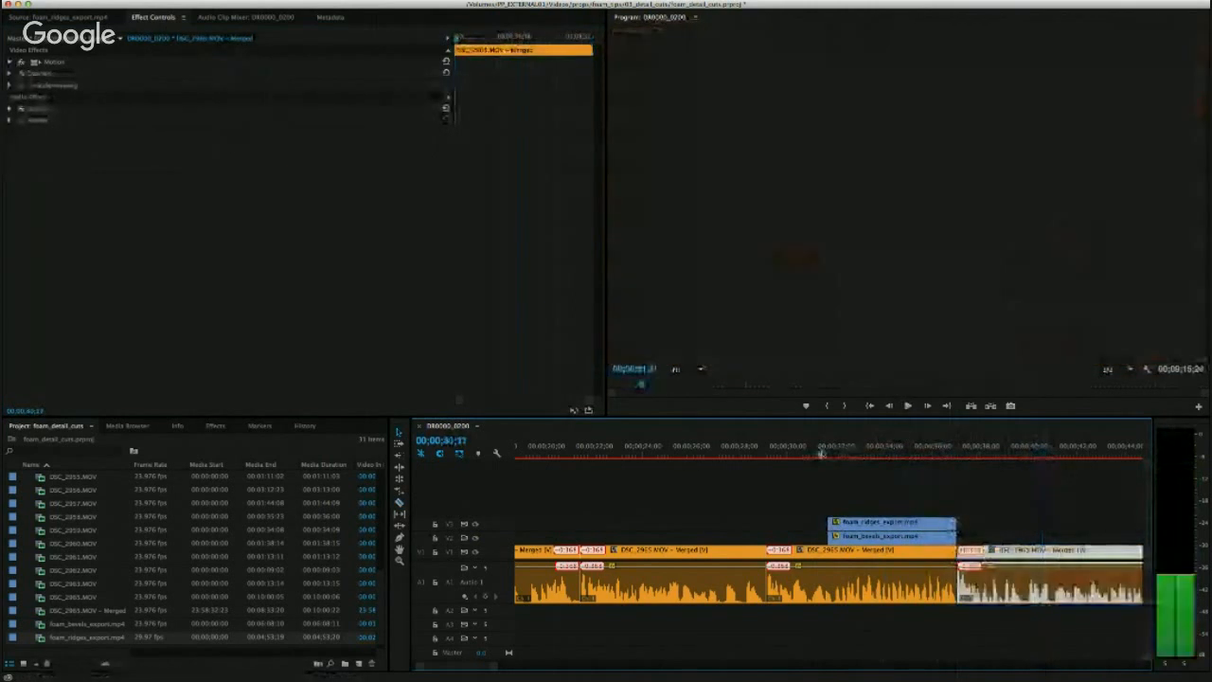
key("space")
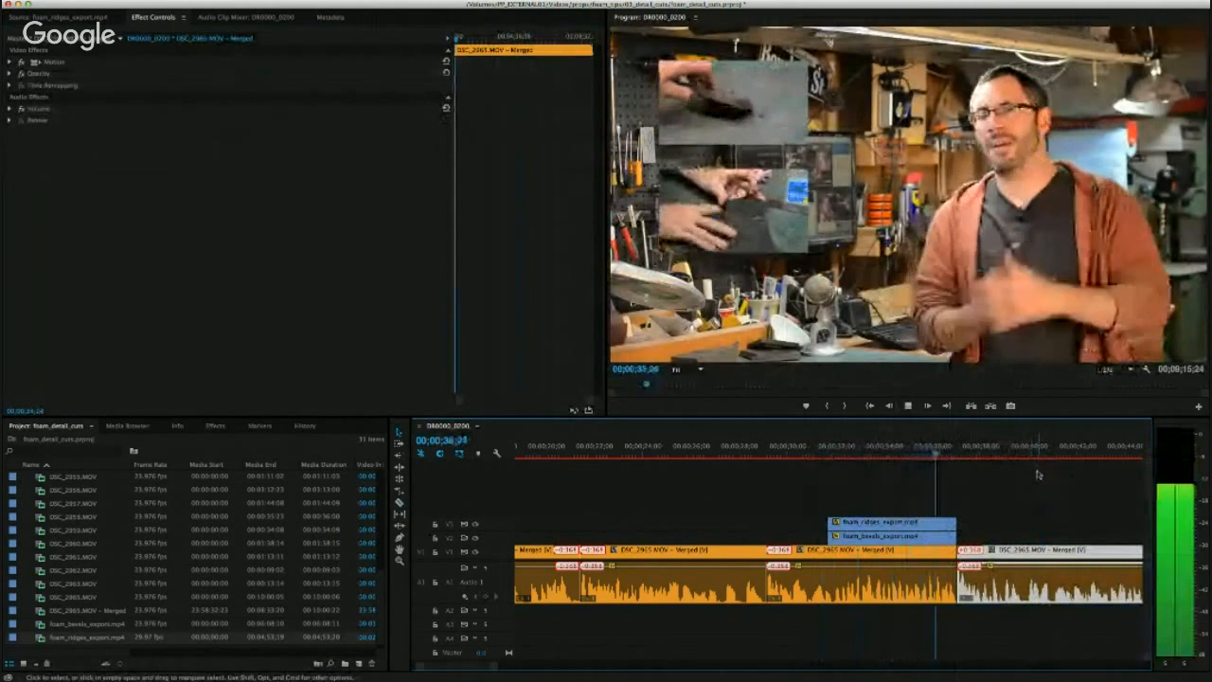
key("space")
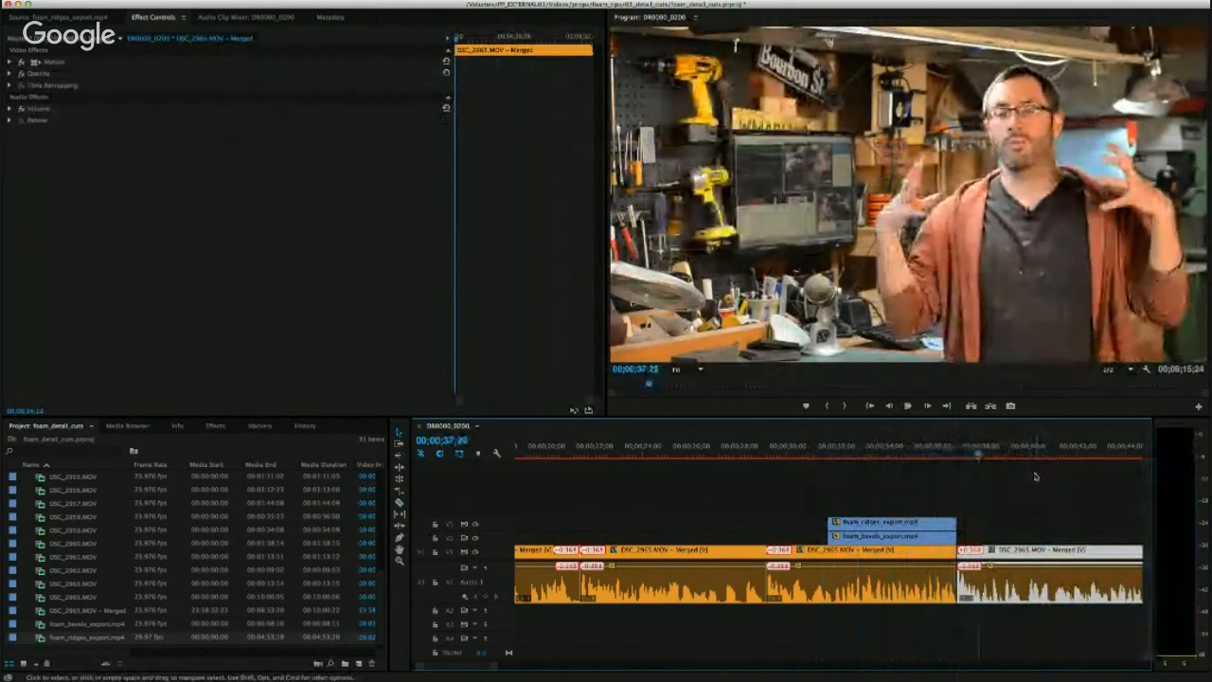
Play on from the join at 00;00;37;01 to the pause at 00;00;46;13 and cut the merged clip there.
left_click_drag(476, 667, 479, 666)
key("space")
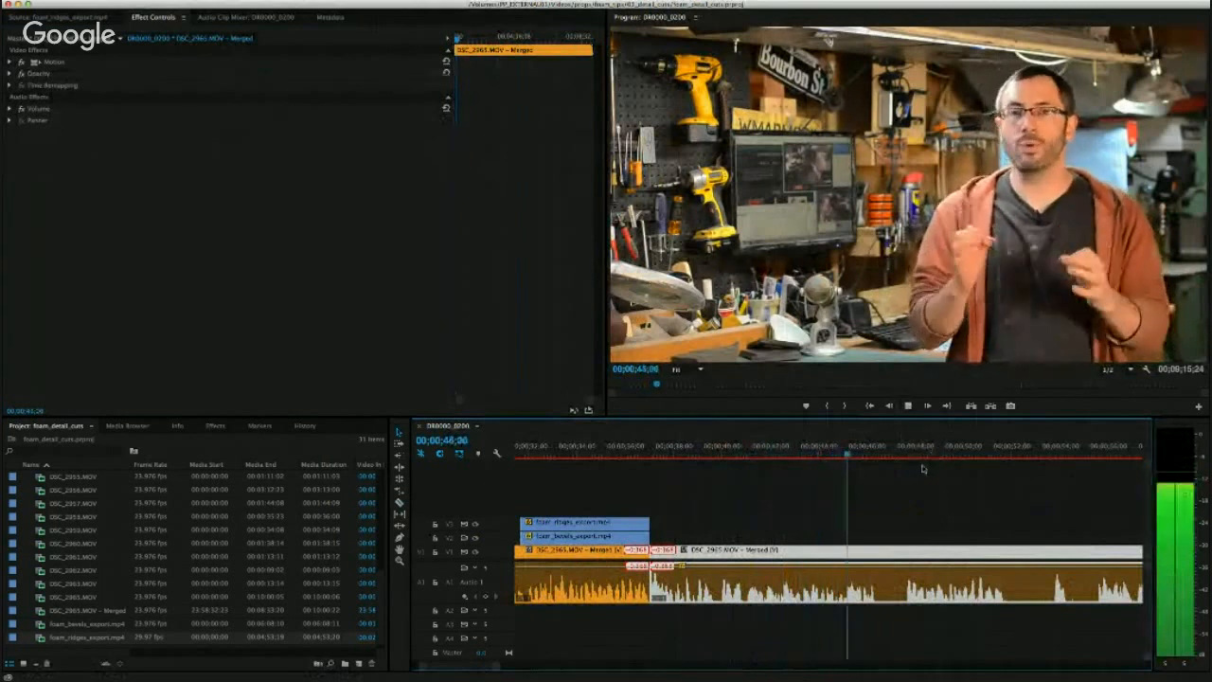
key("space")
key("Left")
key("Left")
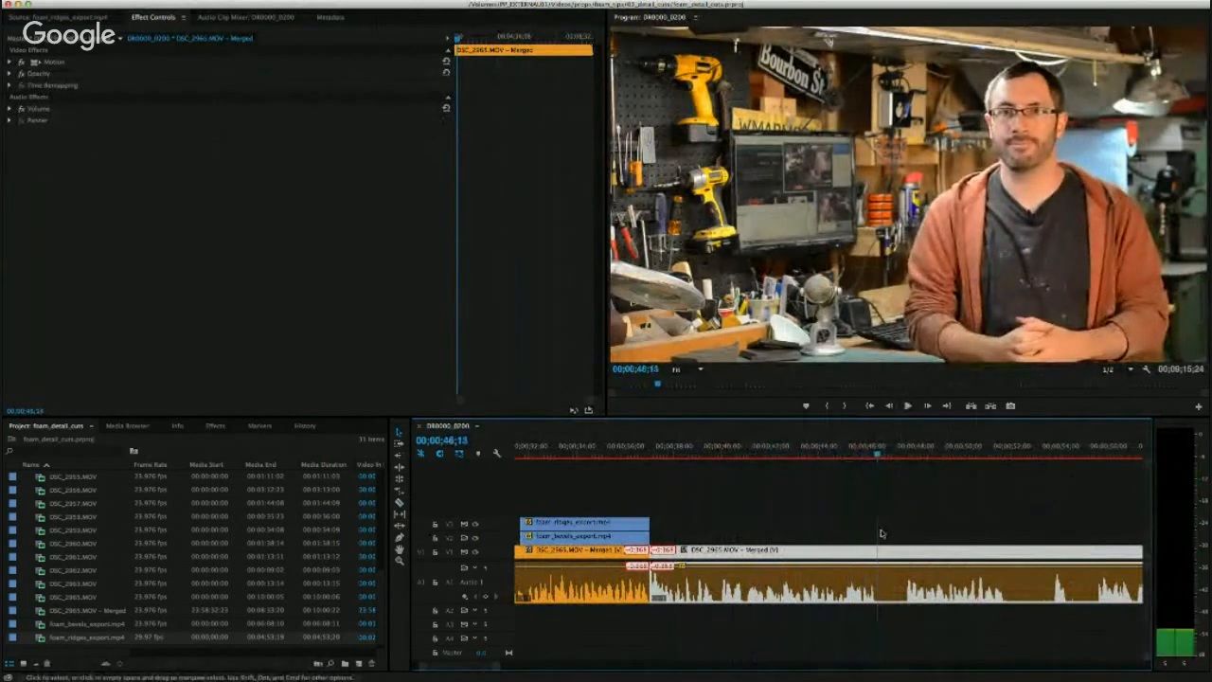
key("c")
left_click(876, 550)
Cut the remainder at 00;00;47;19, where speech resumes, and move it back to 00;00;46;13 over the pause.
key("space")
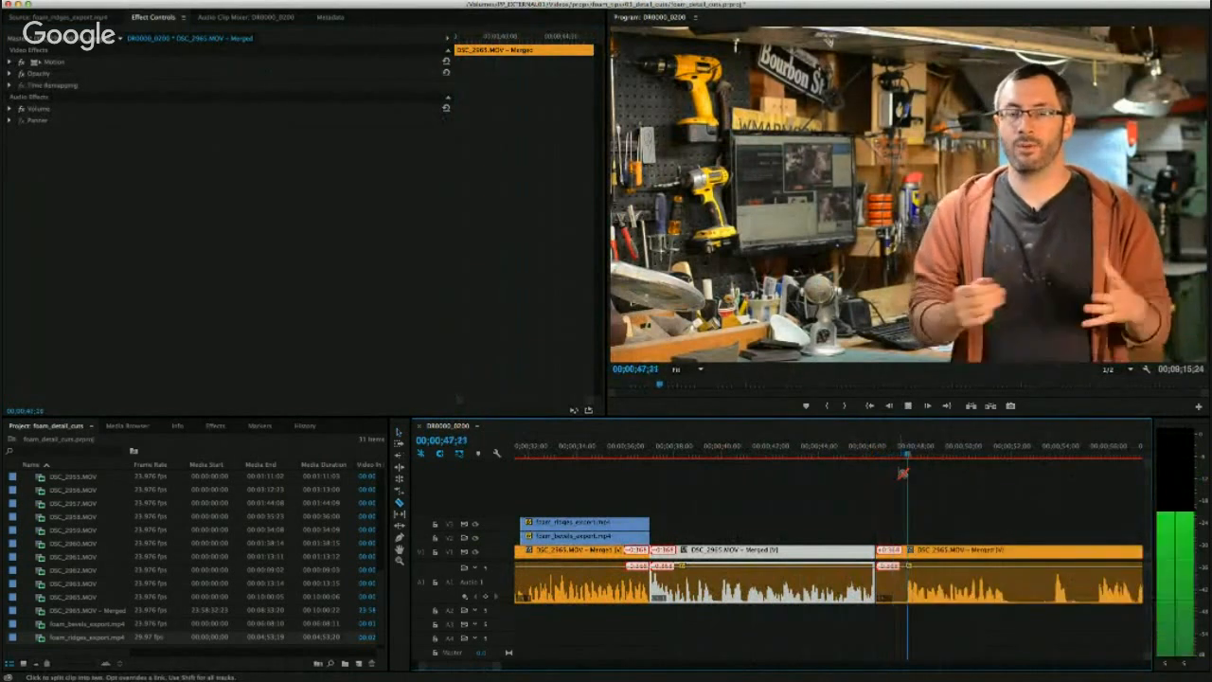
key("space")
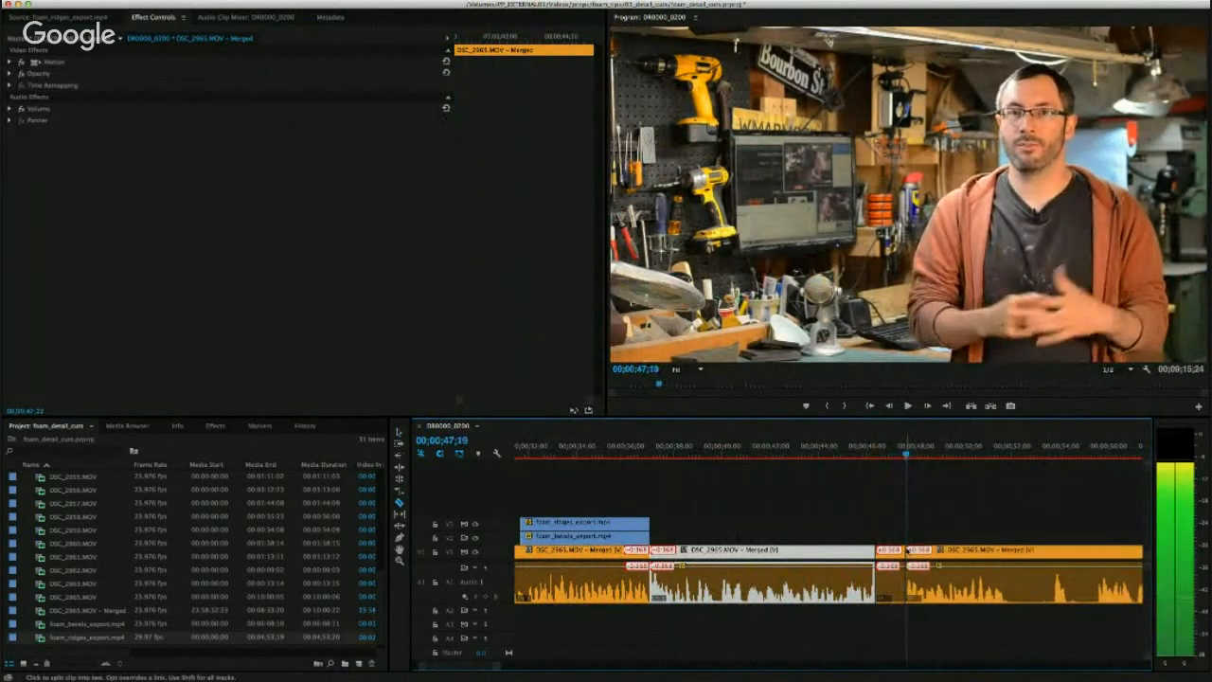
left_click(905, 552)
key("v")
left_click_drag(922, 552, 892, 552)
Play on from the new join and cut the merged clip at the bad take, about 00;00;50;16.
key("space")
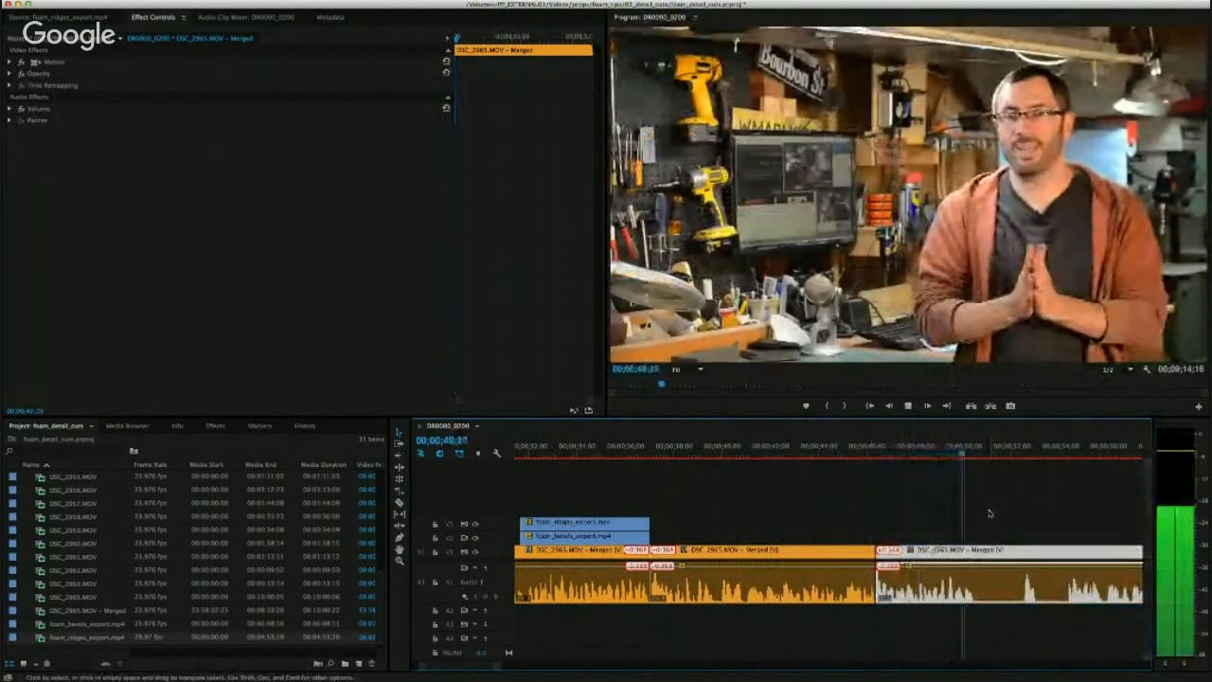
key("space")
key("c")
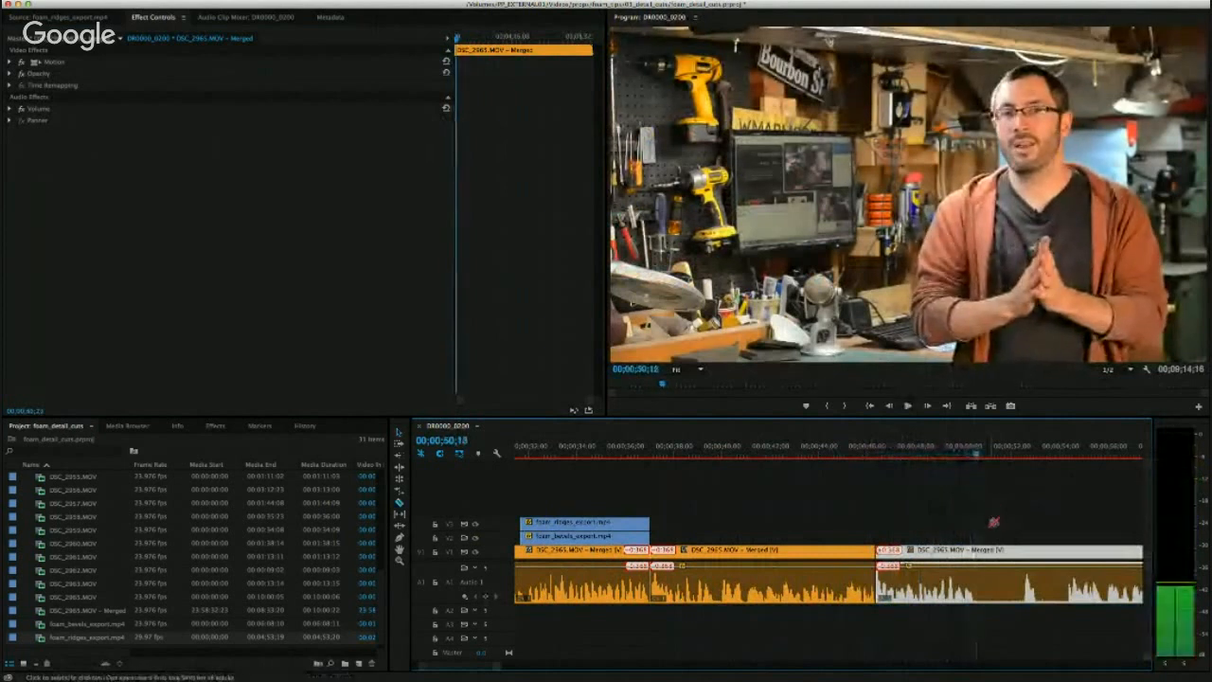
left_click(978, 549)
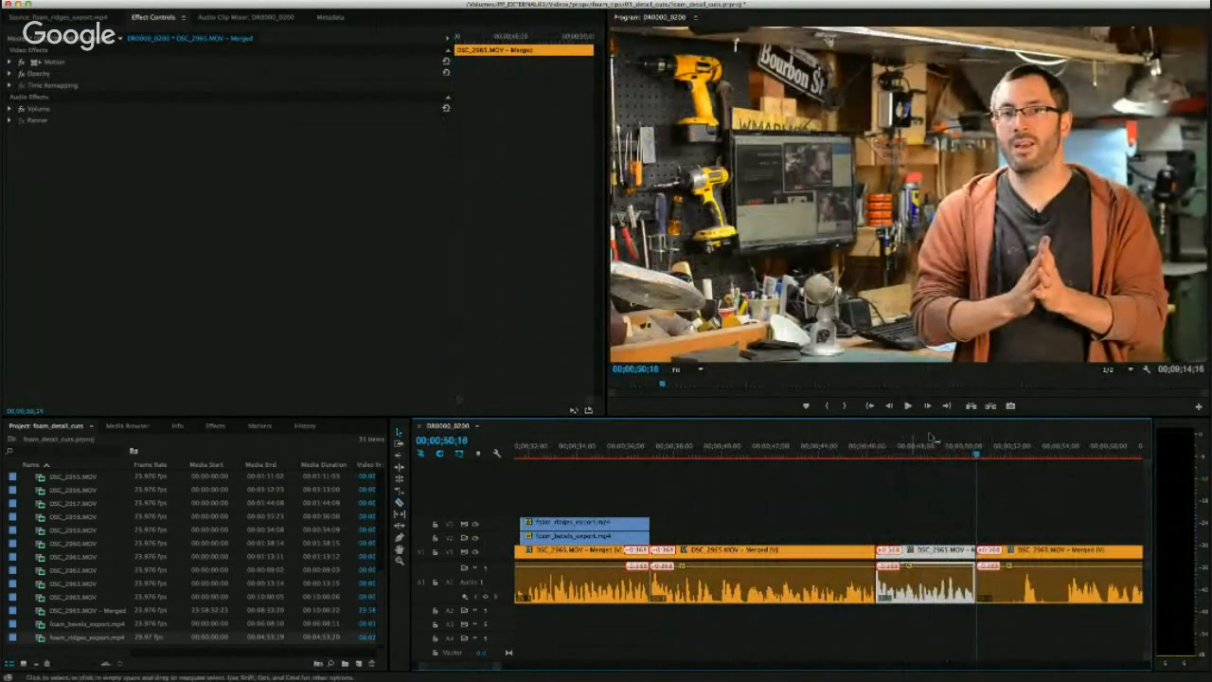
Cut the last section at 00;00;54;07, where the good take begins, and move the remainder back over the bad take to the previous cut.
left_click(1058, 446)
key("space")
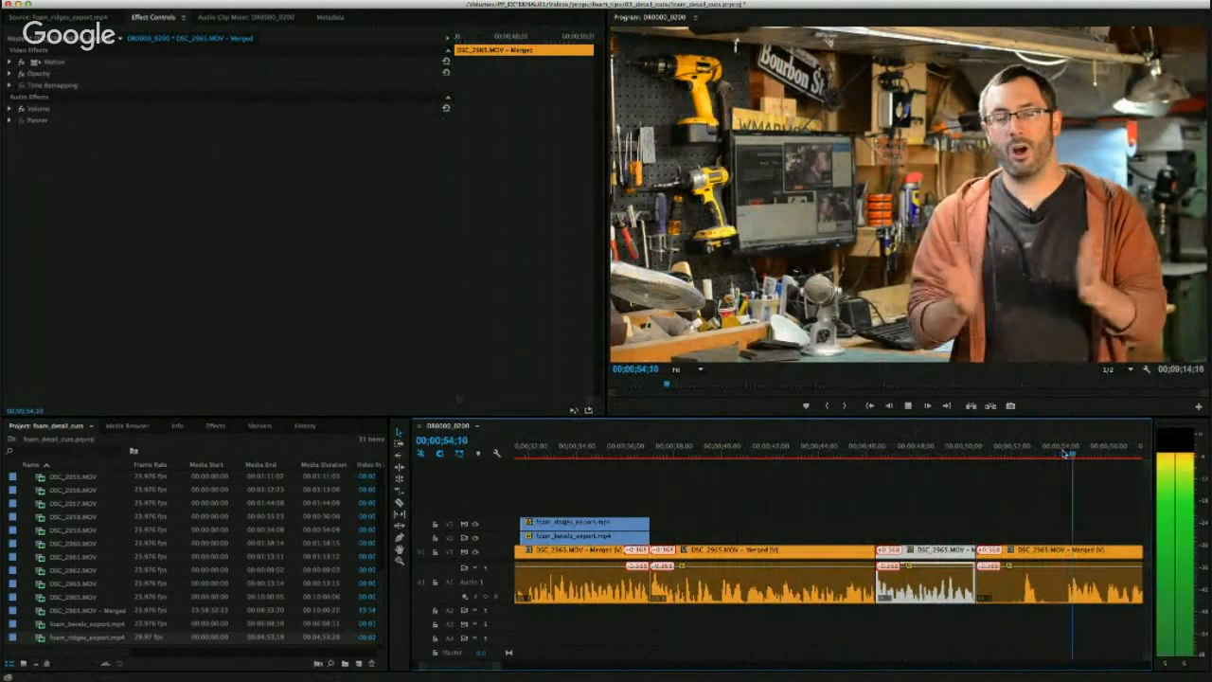
key("Left")
key("Left")
key("Left")
key("Left")
key("Left")
key("Left")
key("Left")
key("Left")
key("Left")
key("Left")
key("Left")
key("Left")
key("Left")
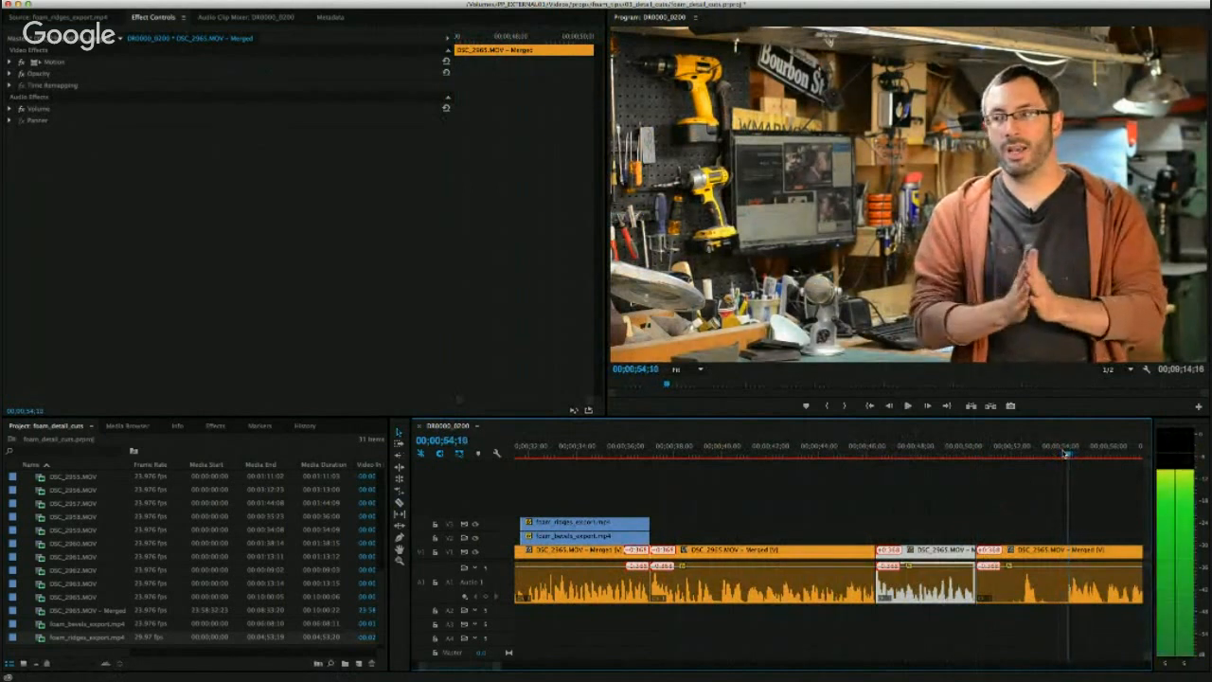
key("c")
left_click(1067, 552)
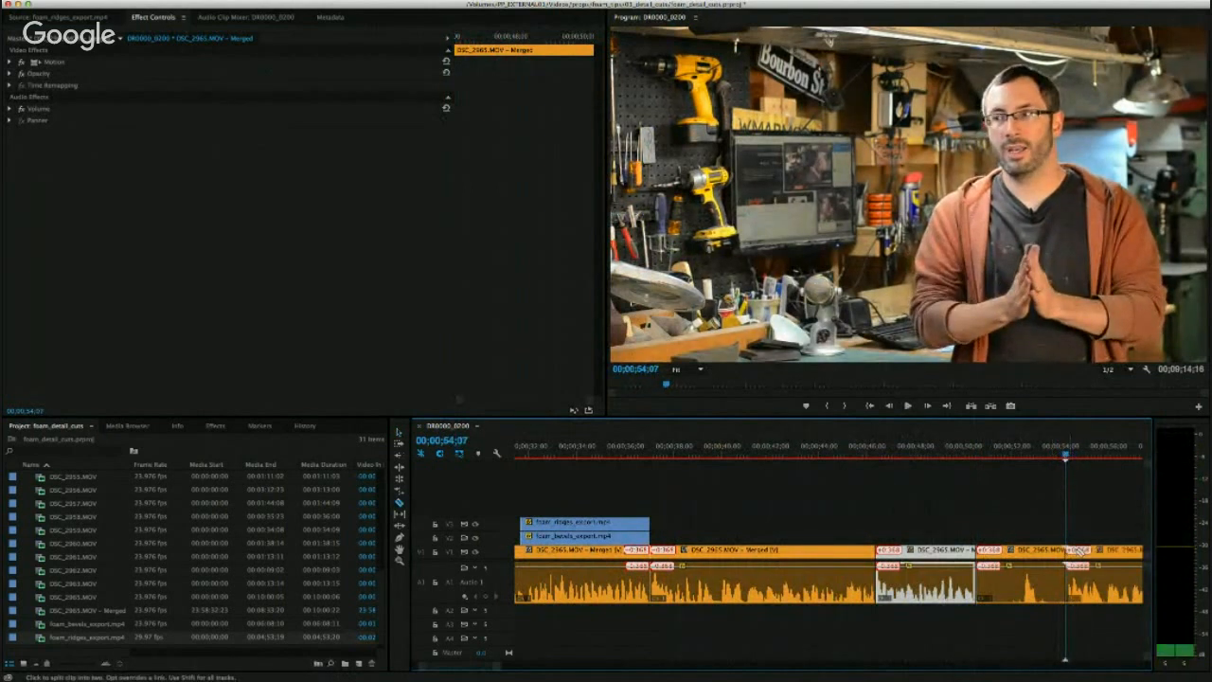
key("v")
left_click(1072, 554)
left_click_drag(1080, 555, 986, 555)
Play across the latest join and cut the merged clip at the pause at 00;00;56;14.
left_click(966, 449)
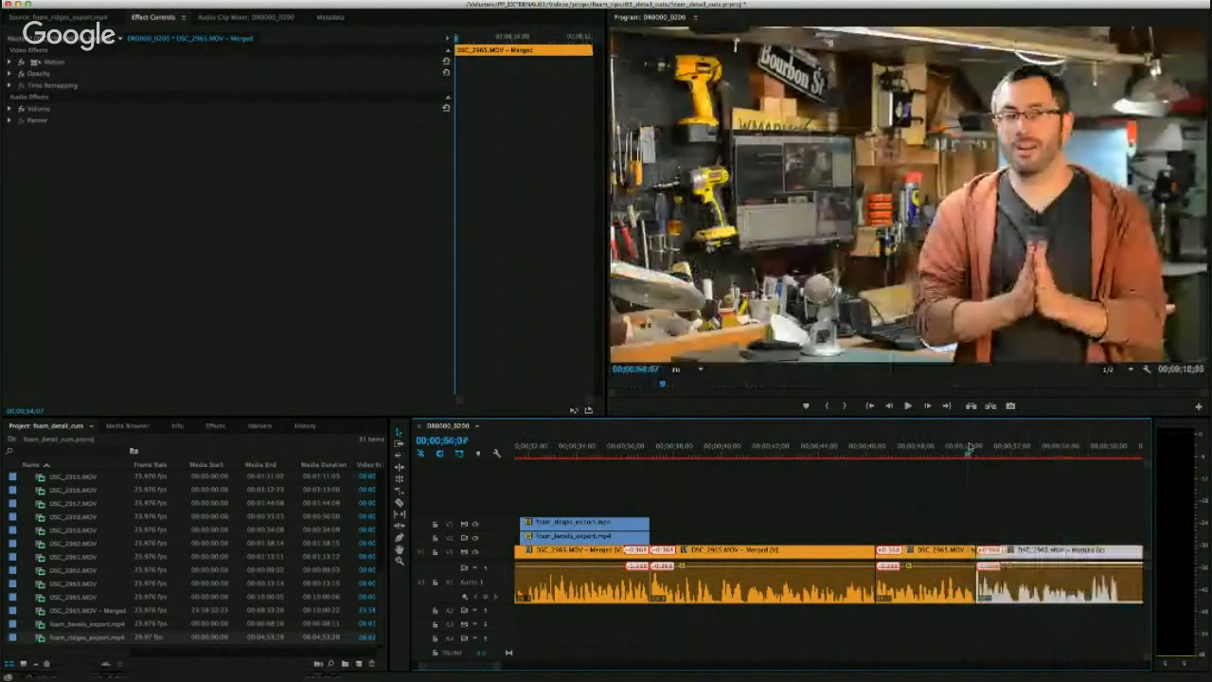
key("space")
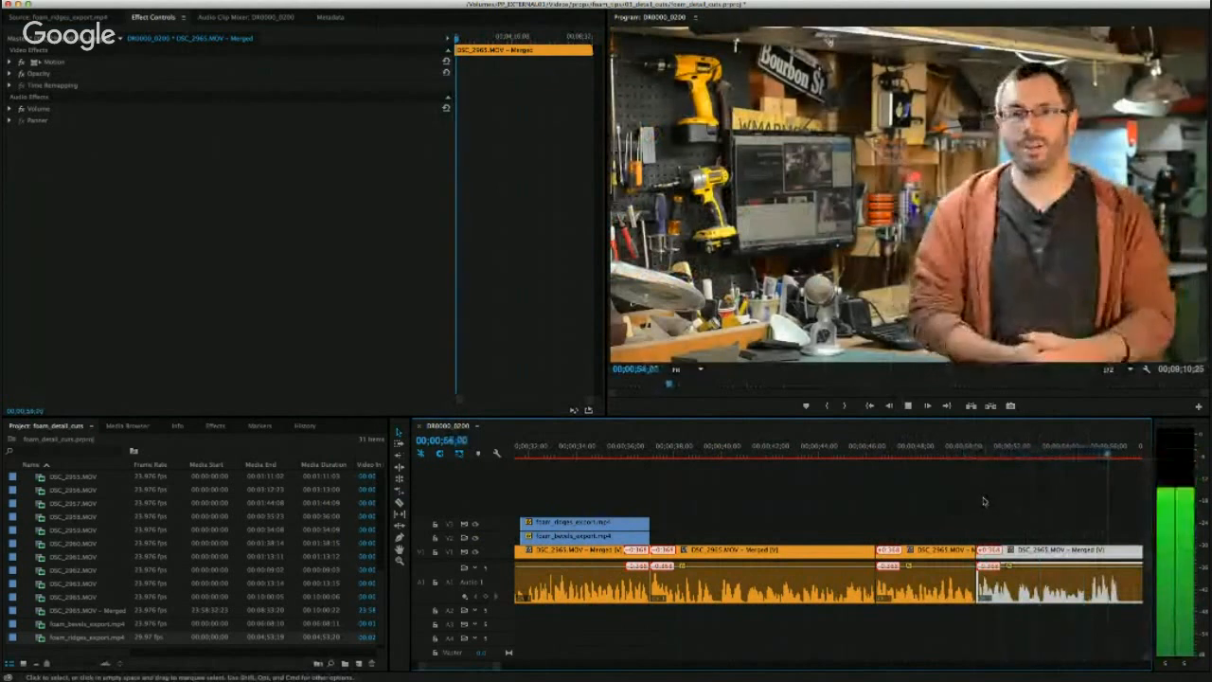
key("space")
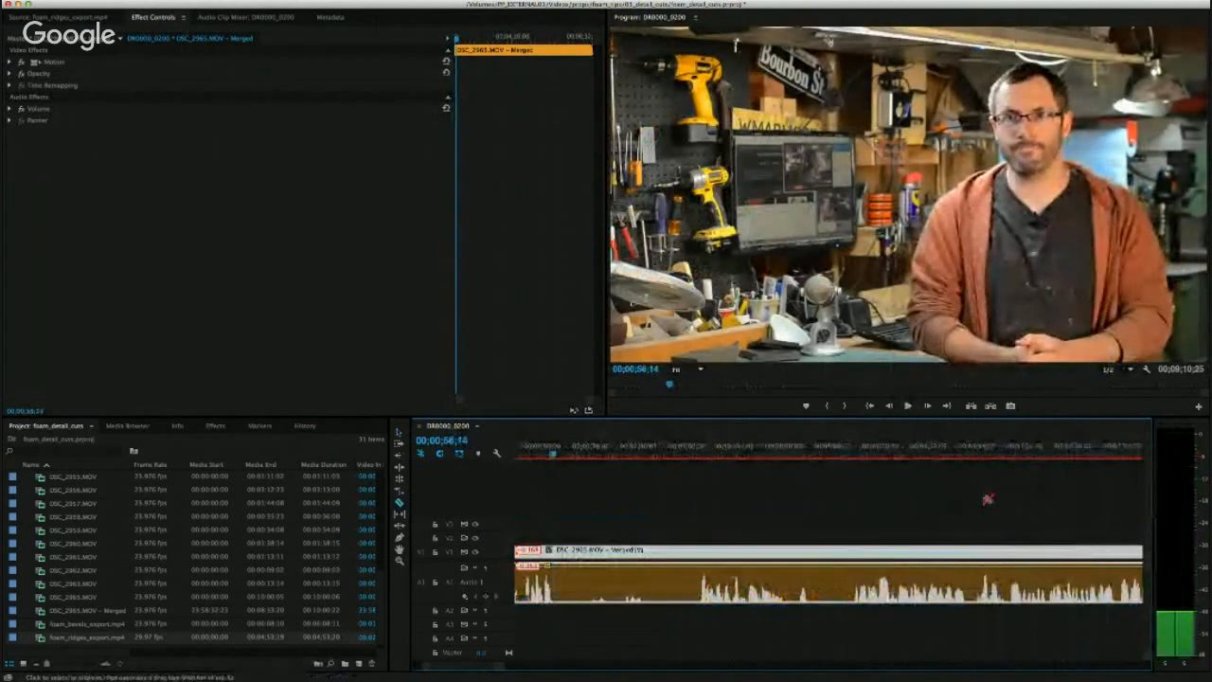
left_click(553, 552)
Open DSC_2941.MOV as source footage and mark a 00:00:06:02 range starting at 00:00:02:21.
left_click_drag(500, 665, 484, 668)
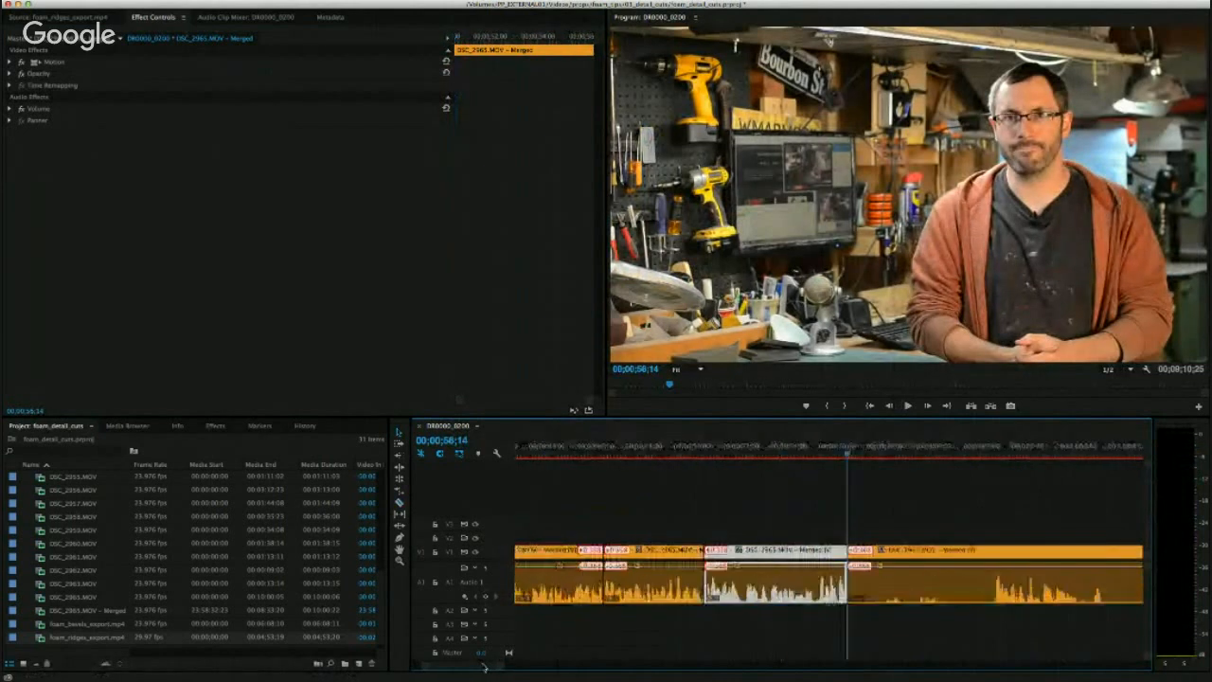
left_click(749, 451)
double_click(73, 531)
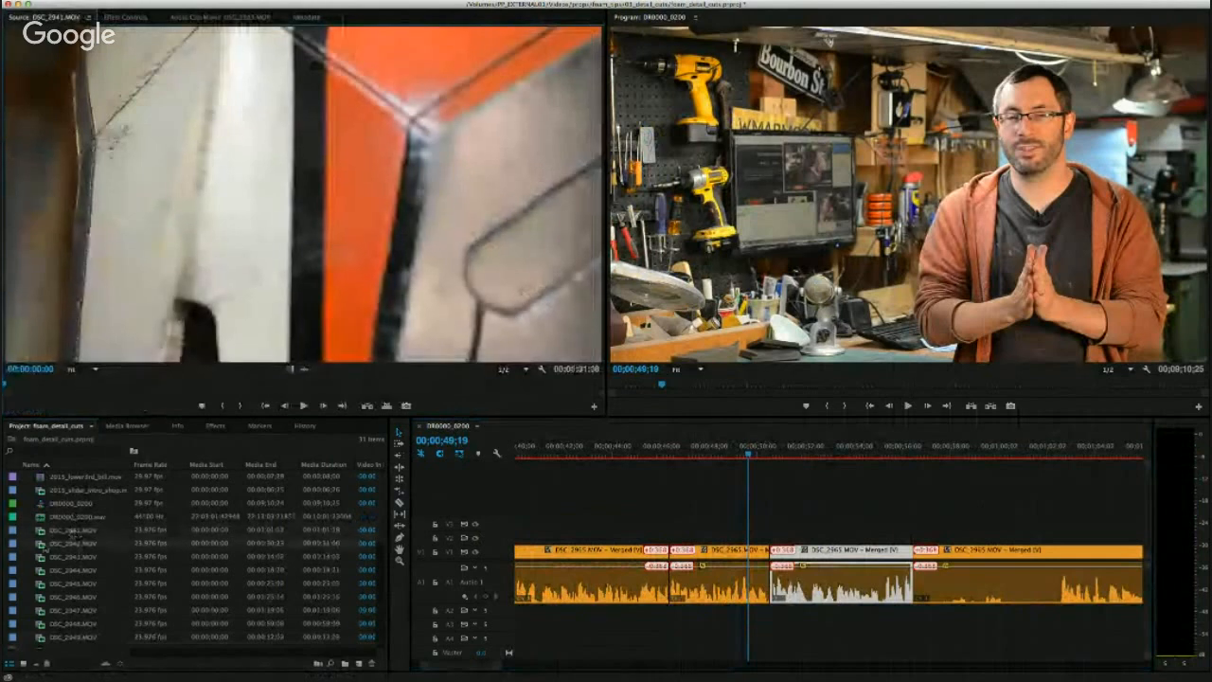
double_click(43, 533)
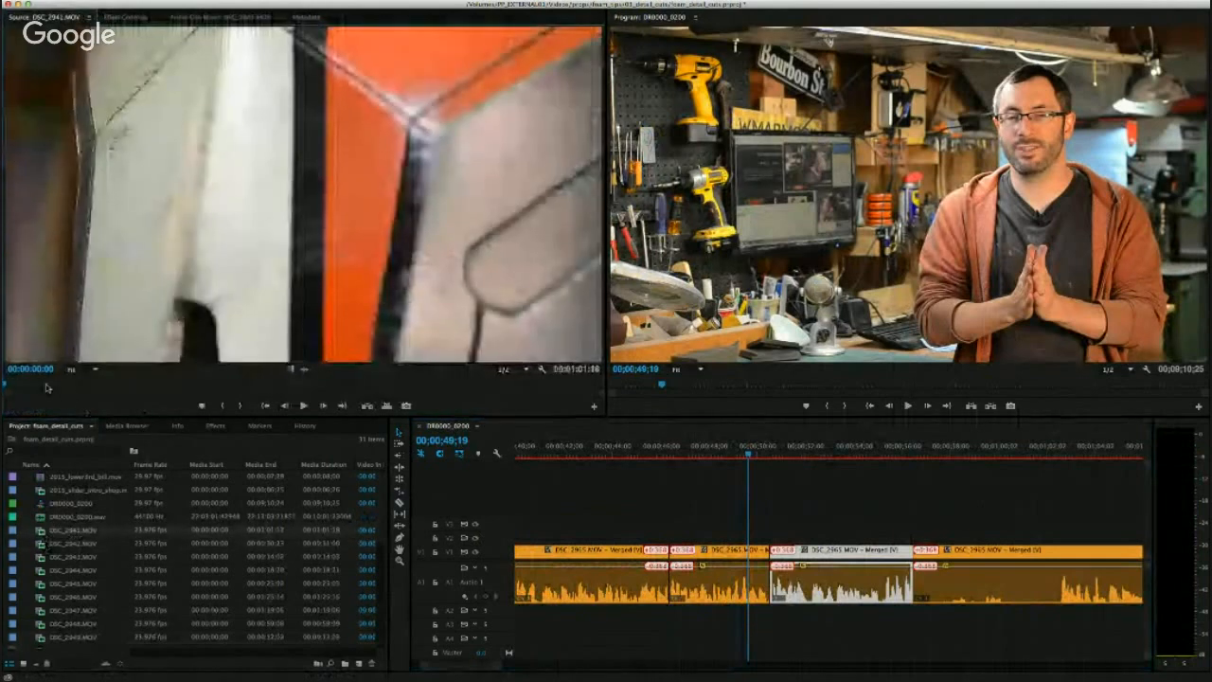
left_click_drag(62, 386, 152, 384)
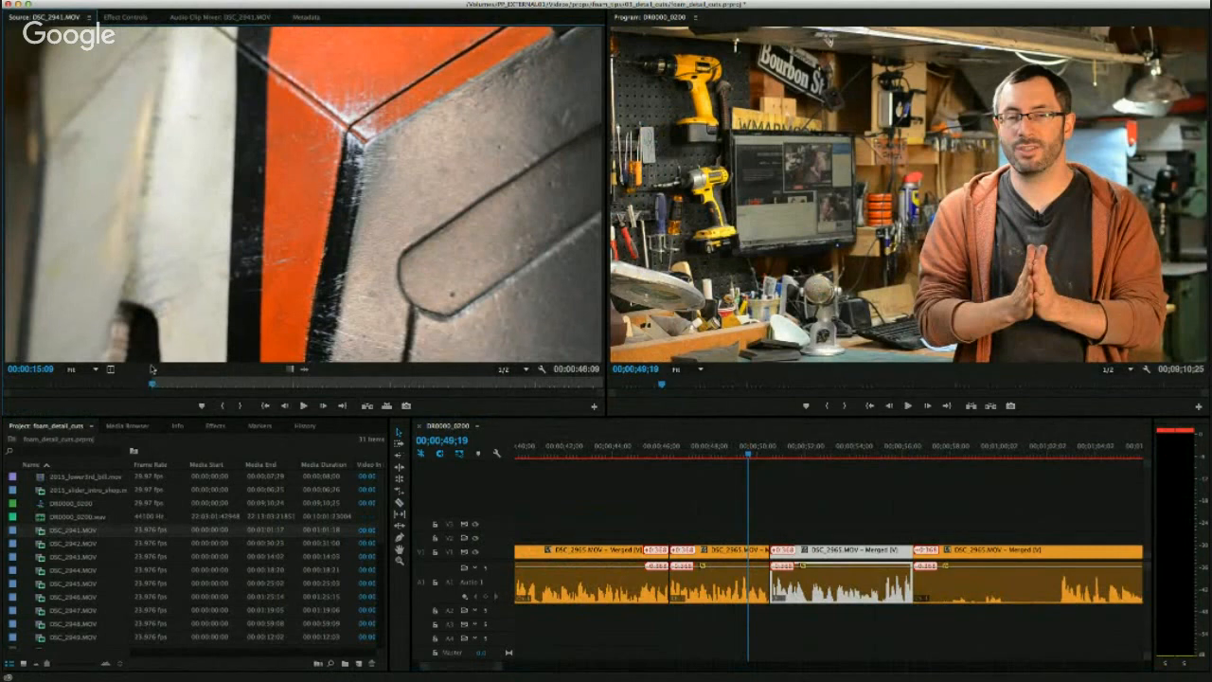
left_click_drag(156, 385, 89, 398)
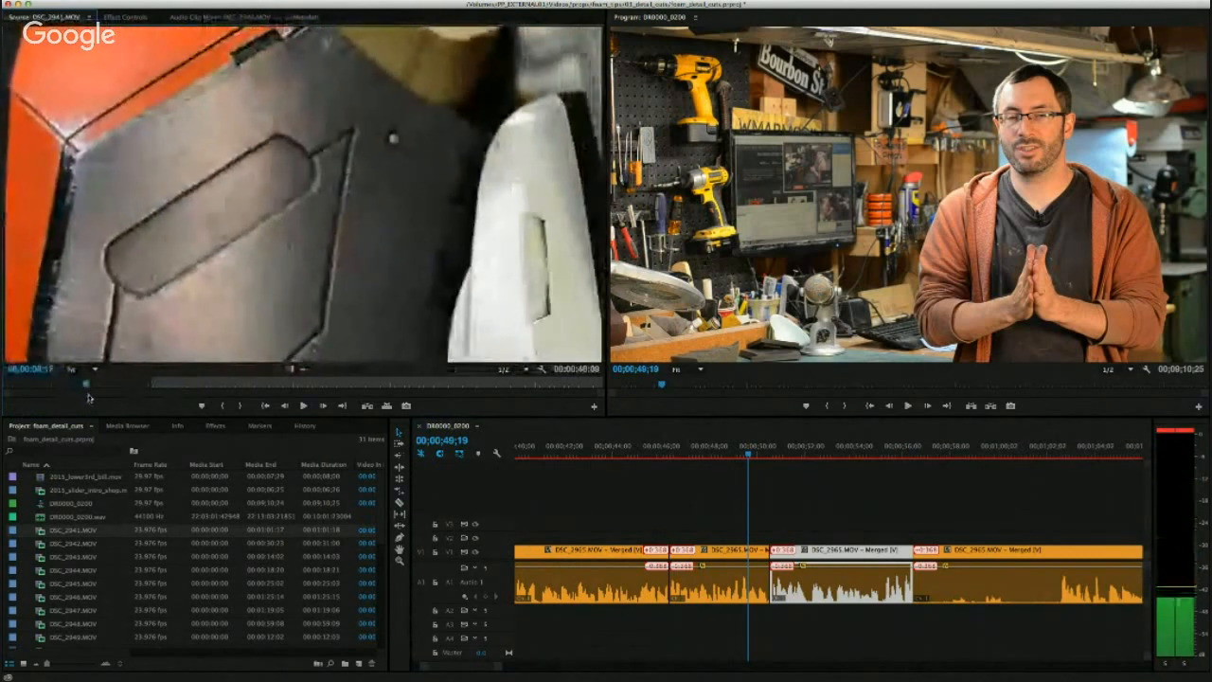
left_click(235, 408)
left_click_drag(90, 388, 31, 387)
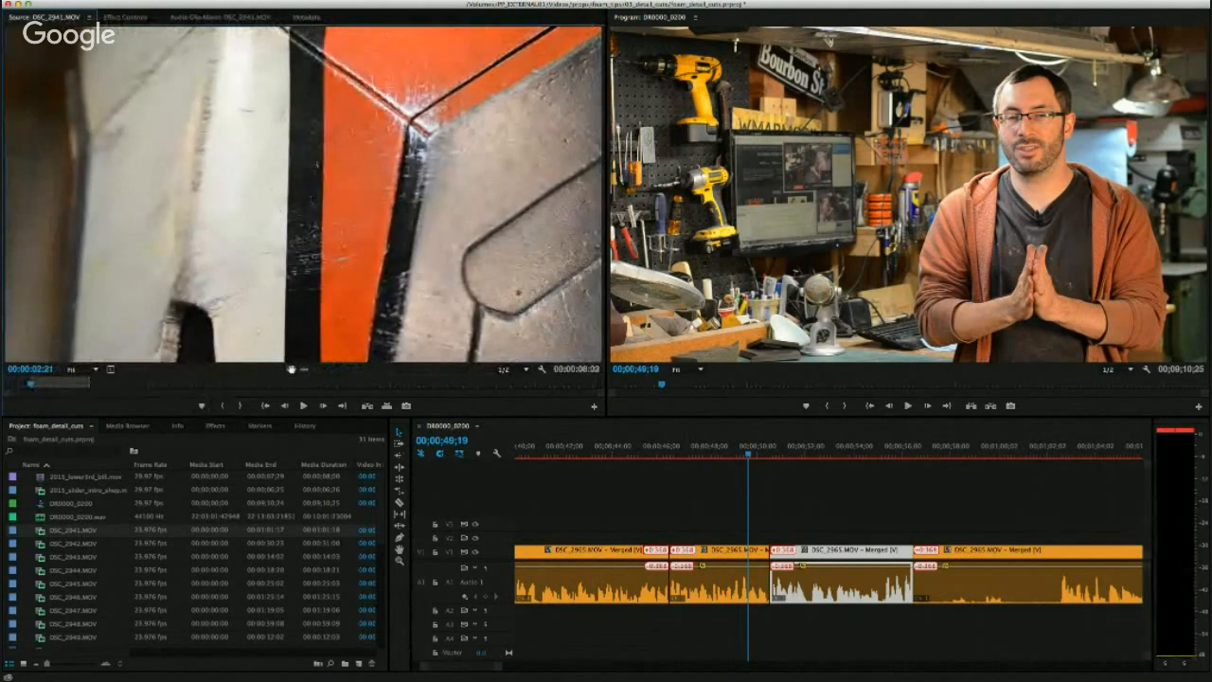
Place only the video of the marked DSC_2941.MOV range on V2 from about 00;00;47 and trim its end to 00;00;51;07.
left_click_drag(509, 485, 712, 539)
left_click_drag(694, 449, 654, 453)
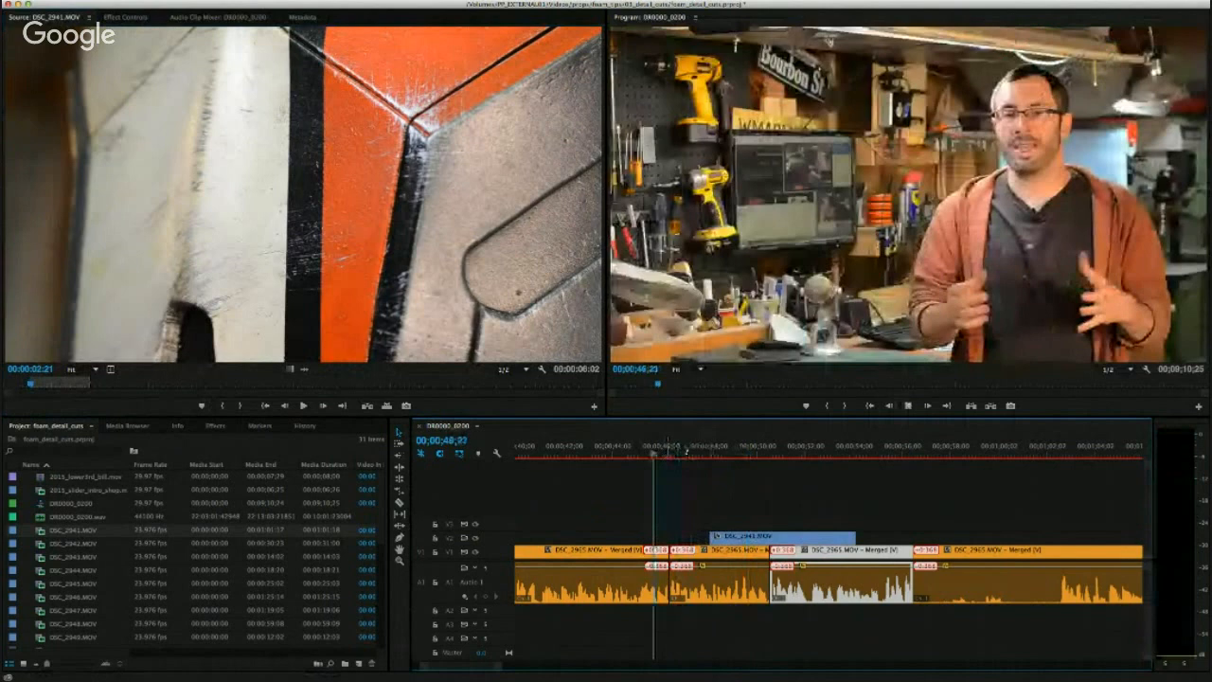
left_click_drag(738, 539, 723, 540)
key("space")
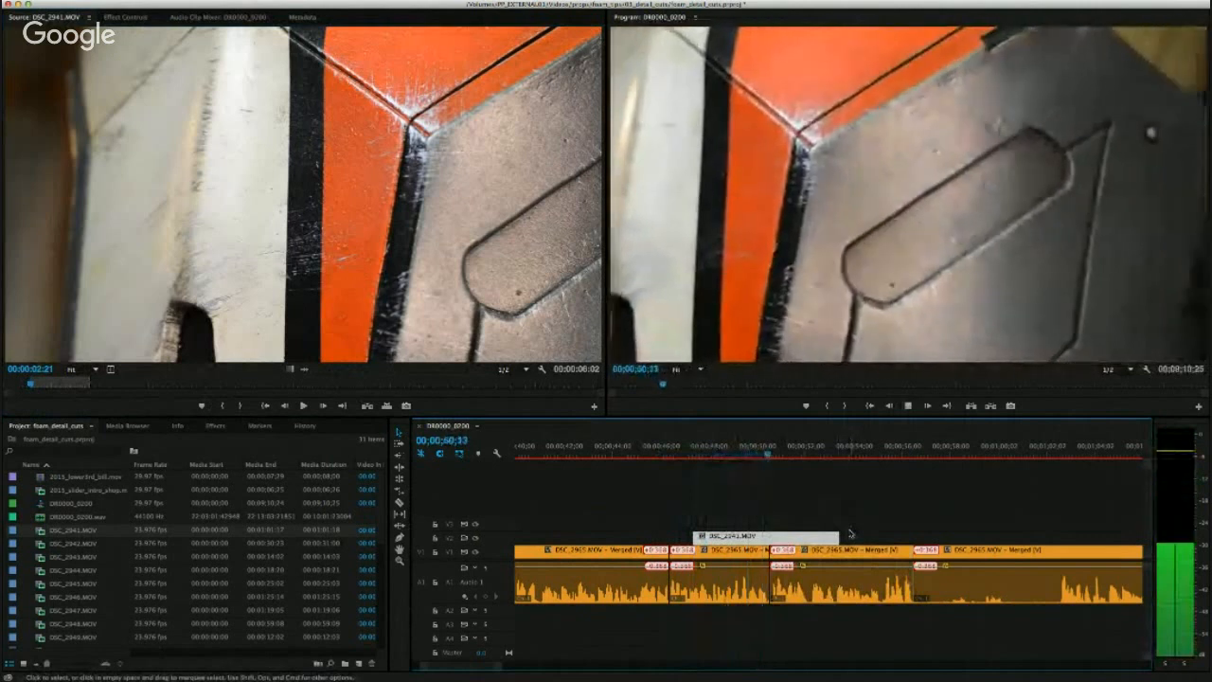
key("space")
left_click_drag(843, 535, 786, 537)
Mark a 00:00:02:08 range near the end of DSC_2941.MOV and place its video on V2 directly after the first cutaway.
left_click_drag(271, 385, 464, 388)
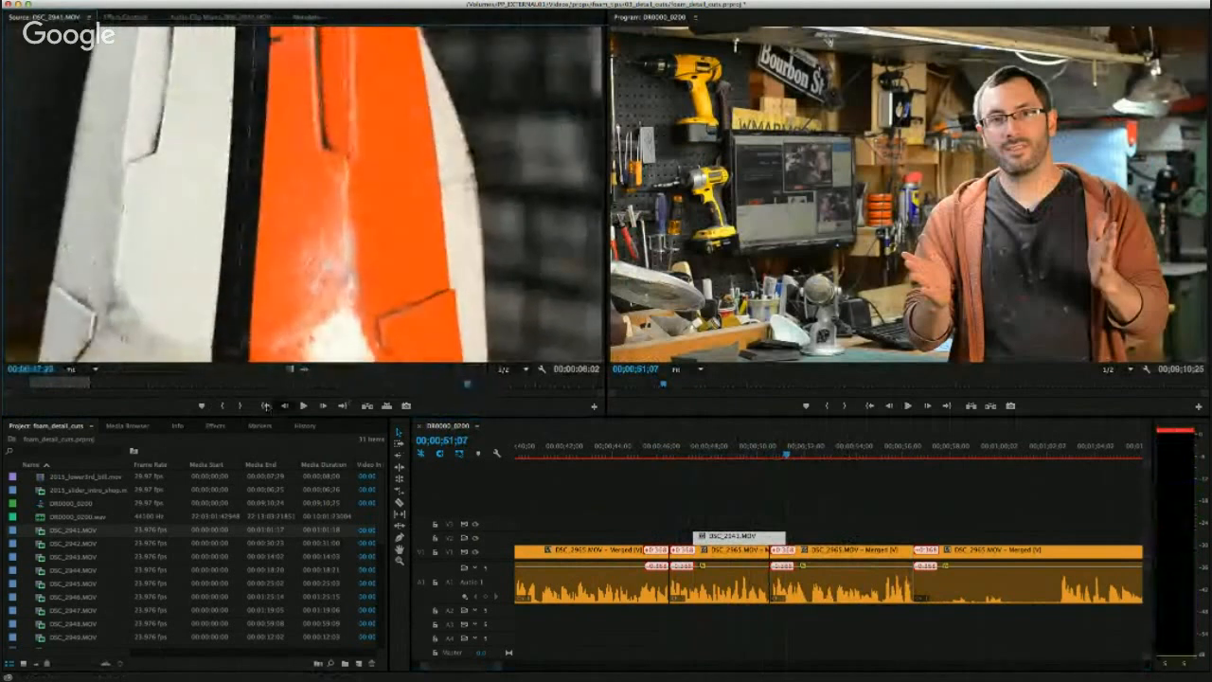
left_click(222, 405)
left_click_drag(469, 387, 490, 387)
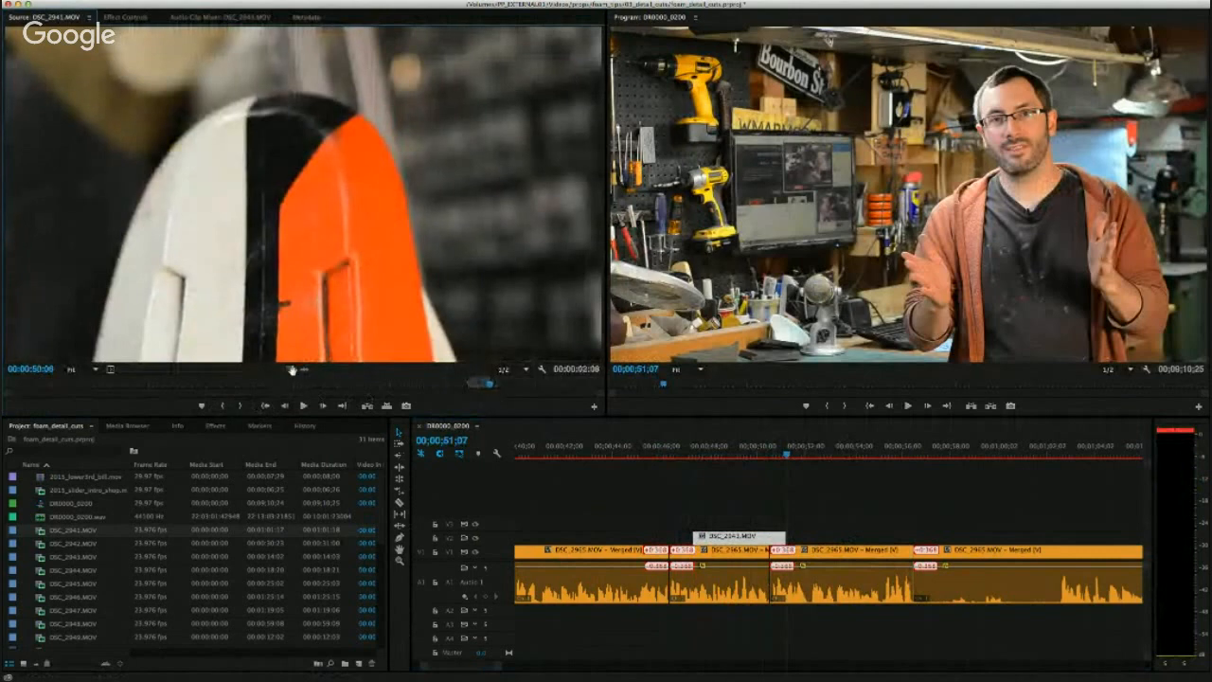
left_click_drag(291, 371, 719, 488)
left_click_drag(772, 528, 796, 535)
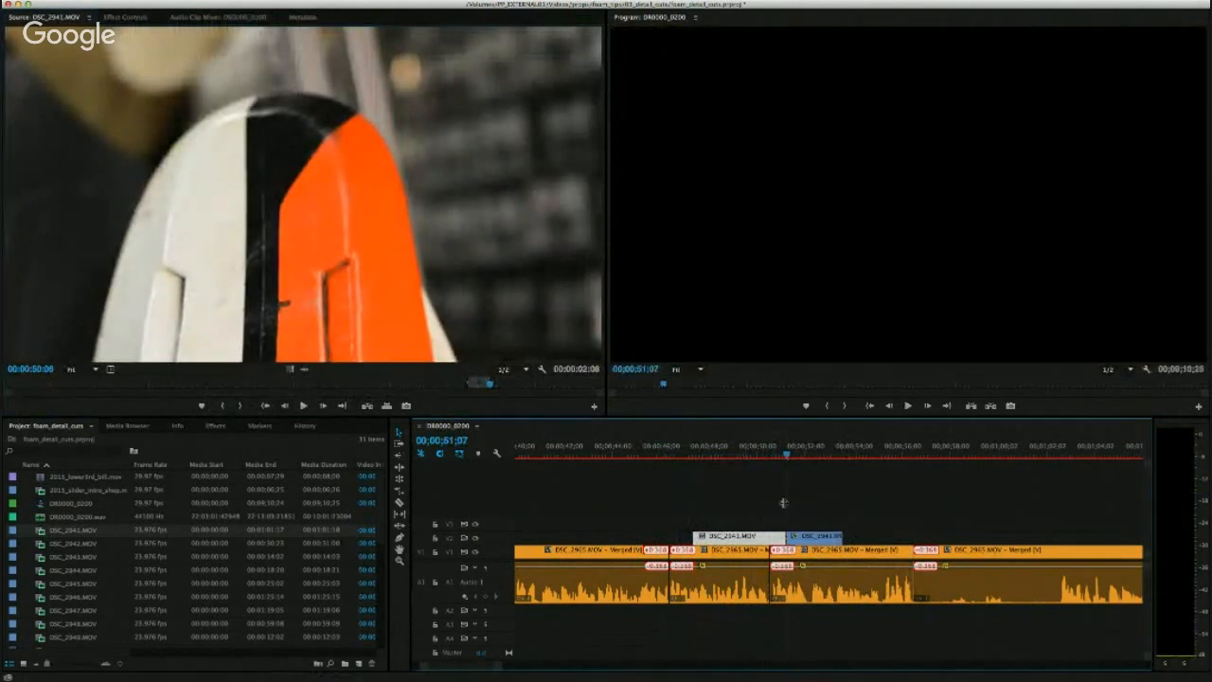
Play the sequence through the two DSC_2941.MOV cutaways to check their timing against the speech.
left_click(685, 457)
key("space")
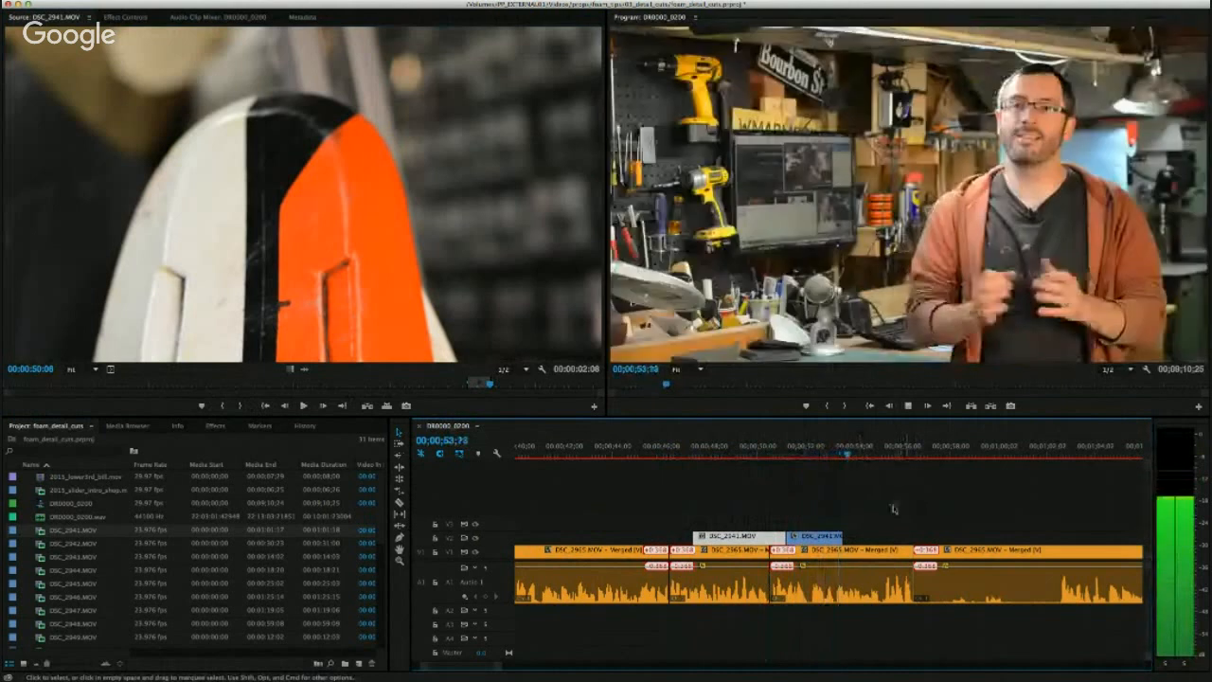
key("space")
Move both DSC_2941.MOV cutaways from V2 down onto V1 and add the default transition at the start of the first one.
left_click(781, 504)
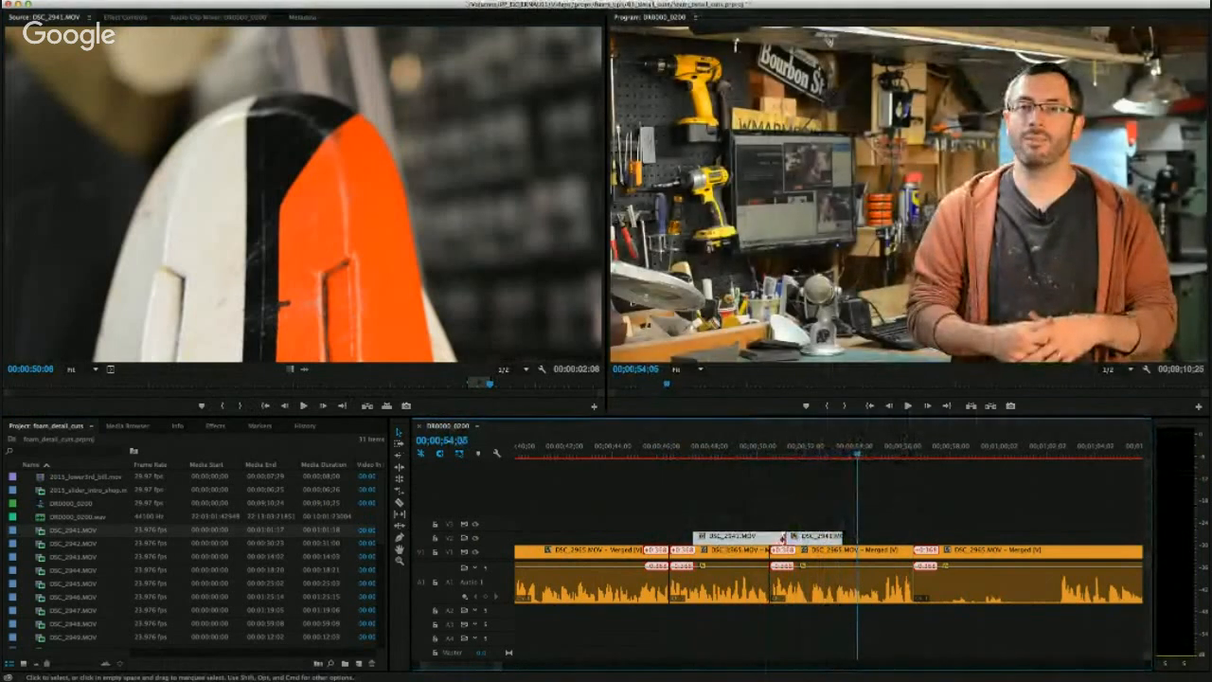
left_click_drag(776, 540, 778, 552)
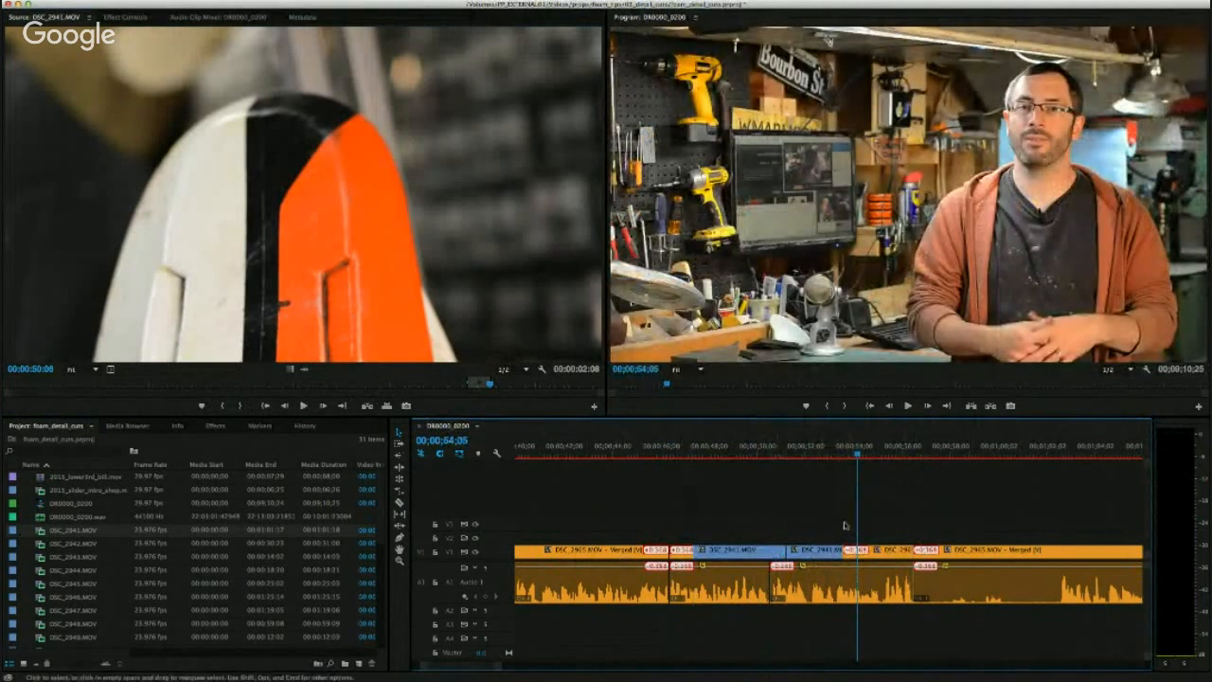
left_click(698, 547)
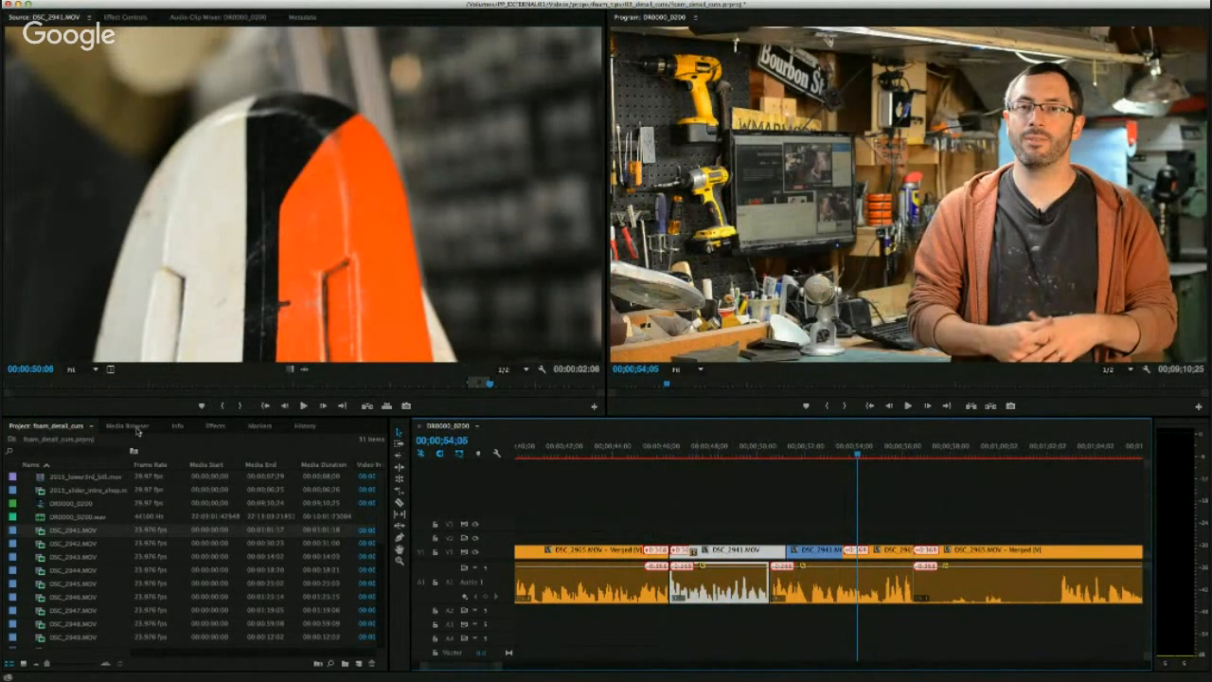
List the available Dissolve video transitions and play the transition into the first DSC_2941.MOV cutaway.
left_click(214, 426)
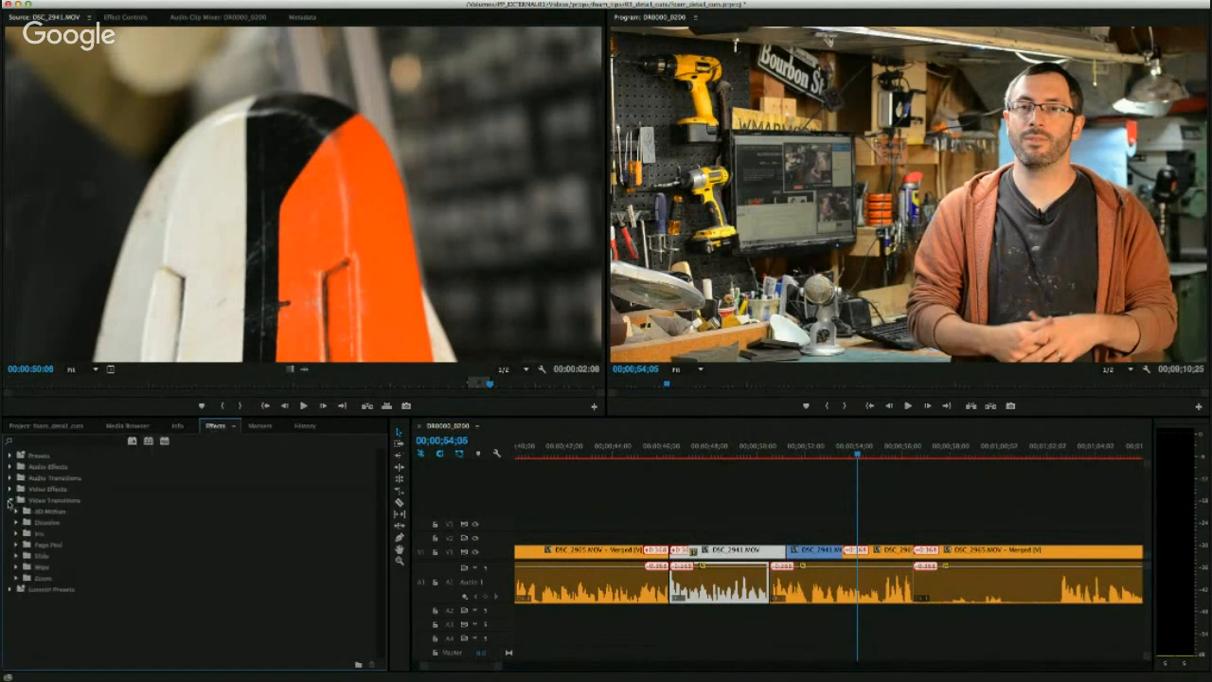
left_click(15, 522)
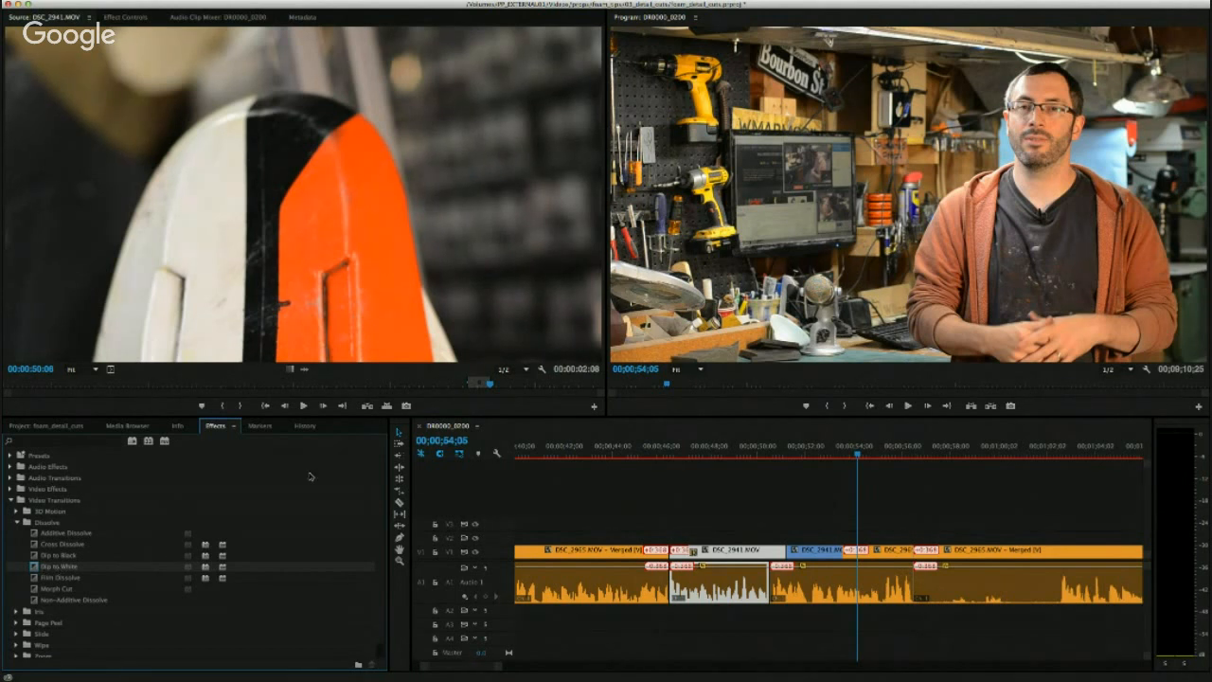
left_click(690, 453)
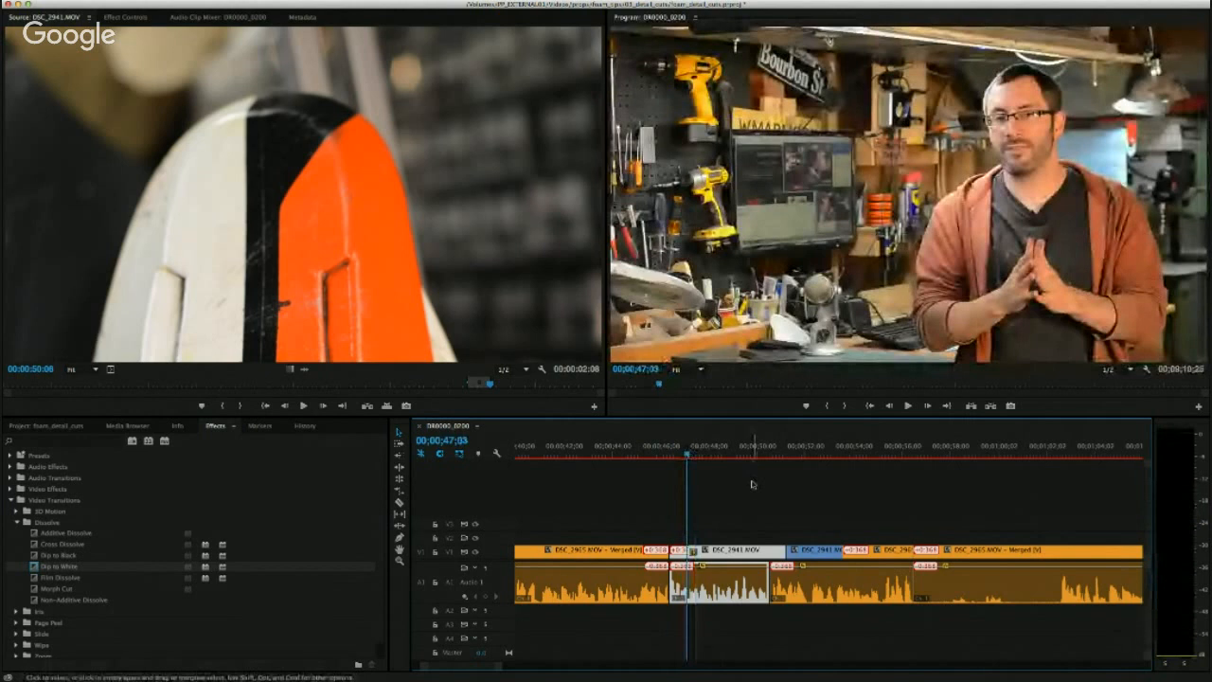
key("space")
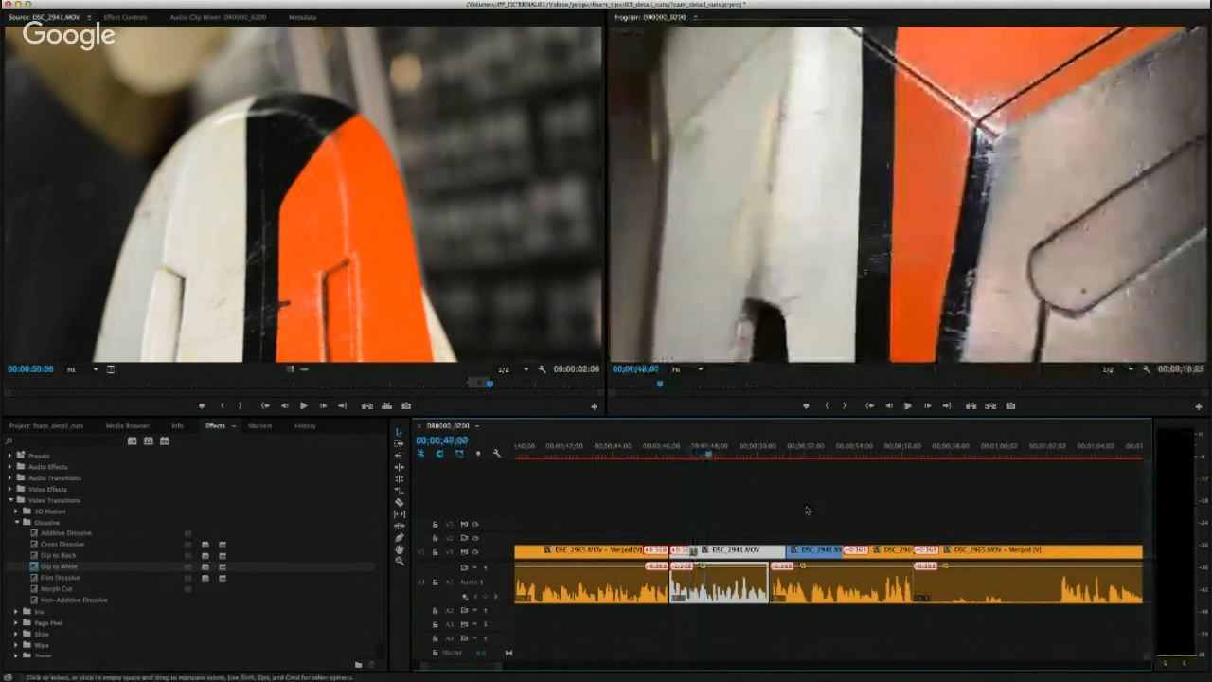
Add the default transition at the end of the second DSC_2941.MOV cutaway and play the sequence through both cutaways.
left_click(848, 550)
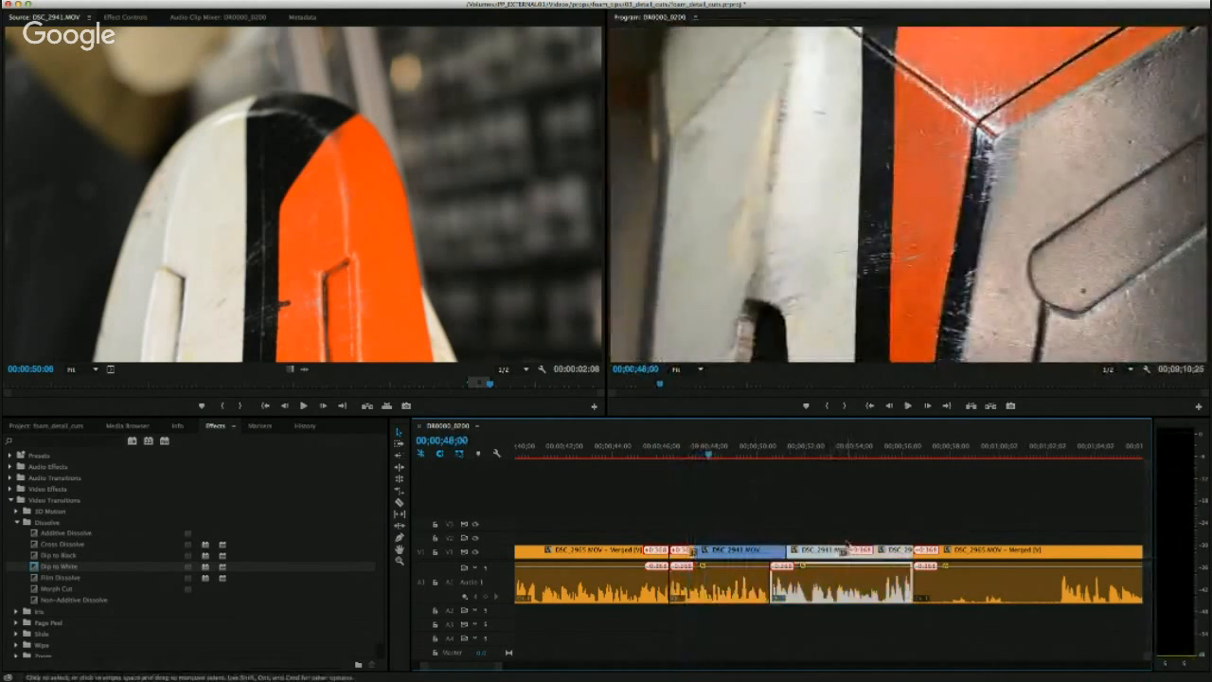
left_click_drag(709, 451, 687, 450)
key("space")
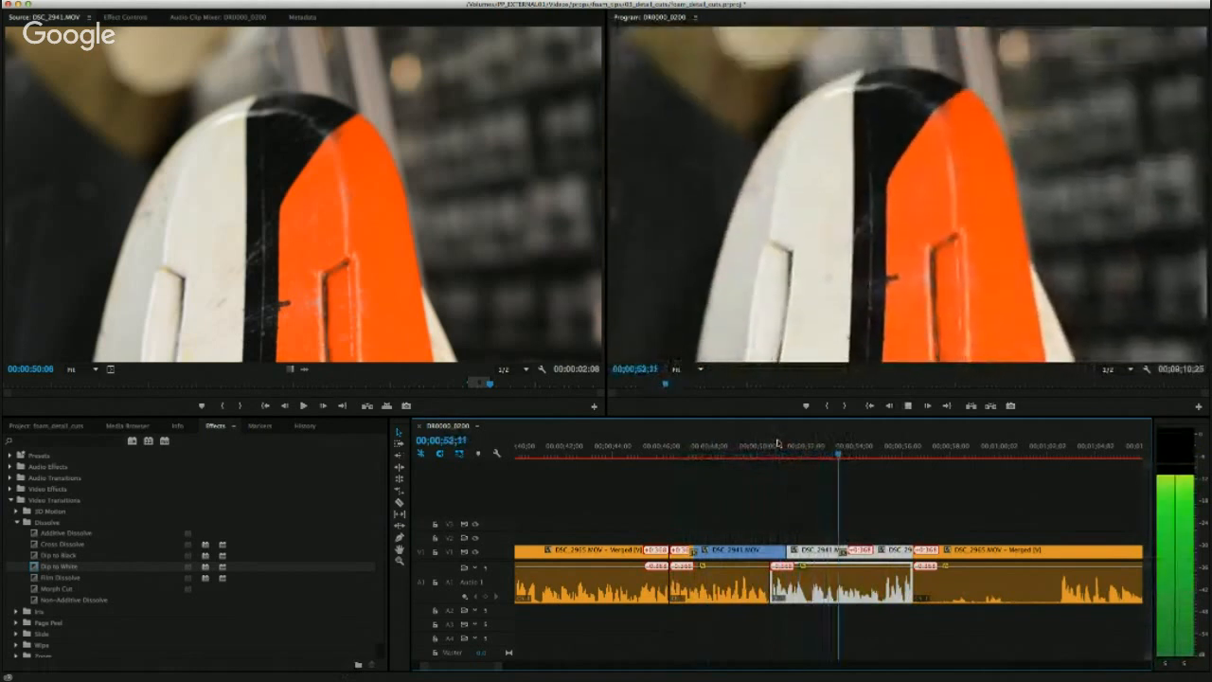
key("space")
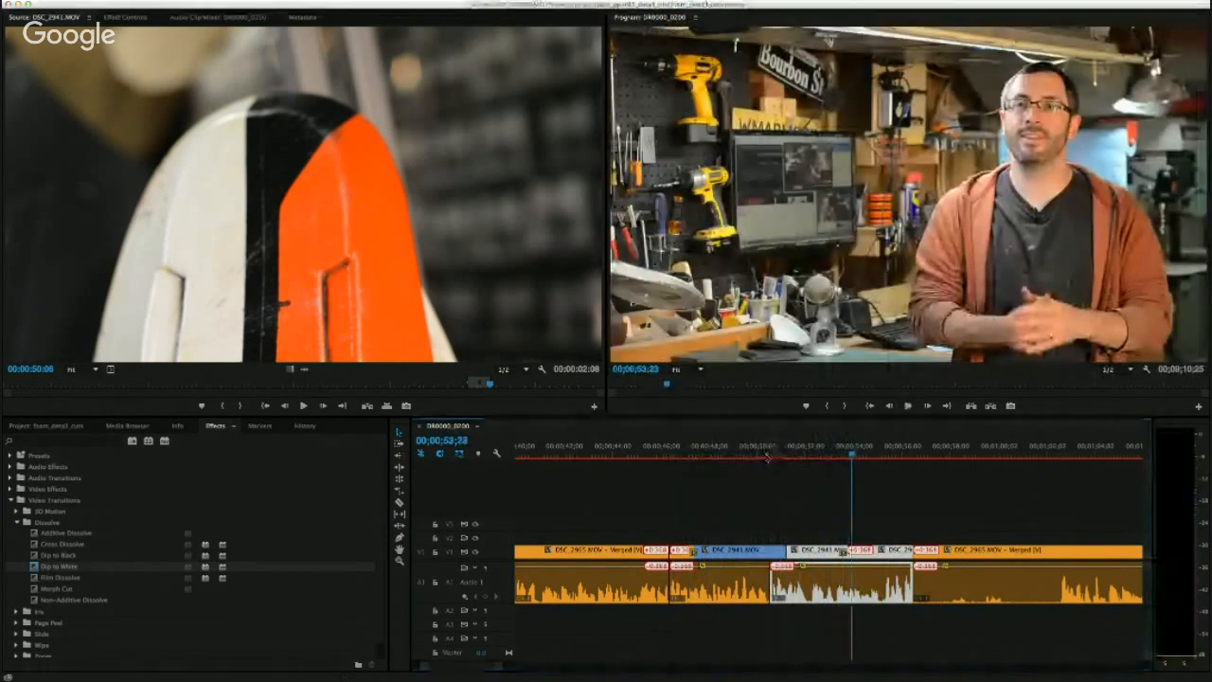
Split the last merged clip at about 00:01:02;19, delete the quiet piece before the cut and close the gap.
left_click(913, 487)
left_click_drag(859, 455, 900, 455)
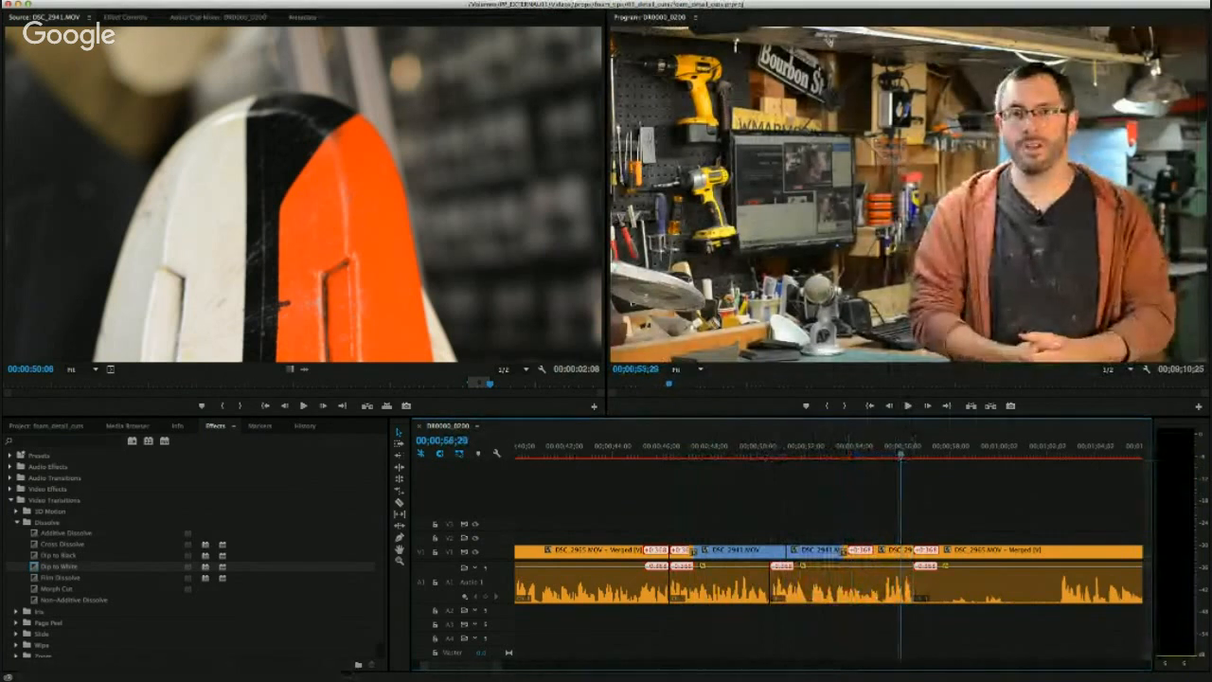
left_click_drag(489, 670, 490, 669)
left_click_drag(640, 454, 769, 456)
key("c")
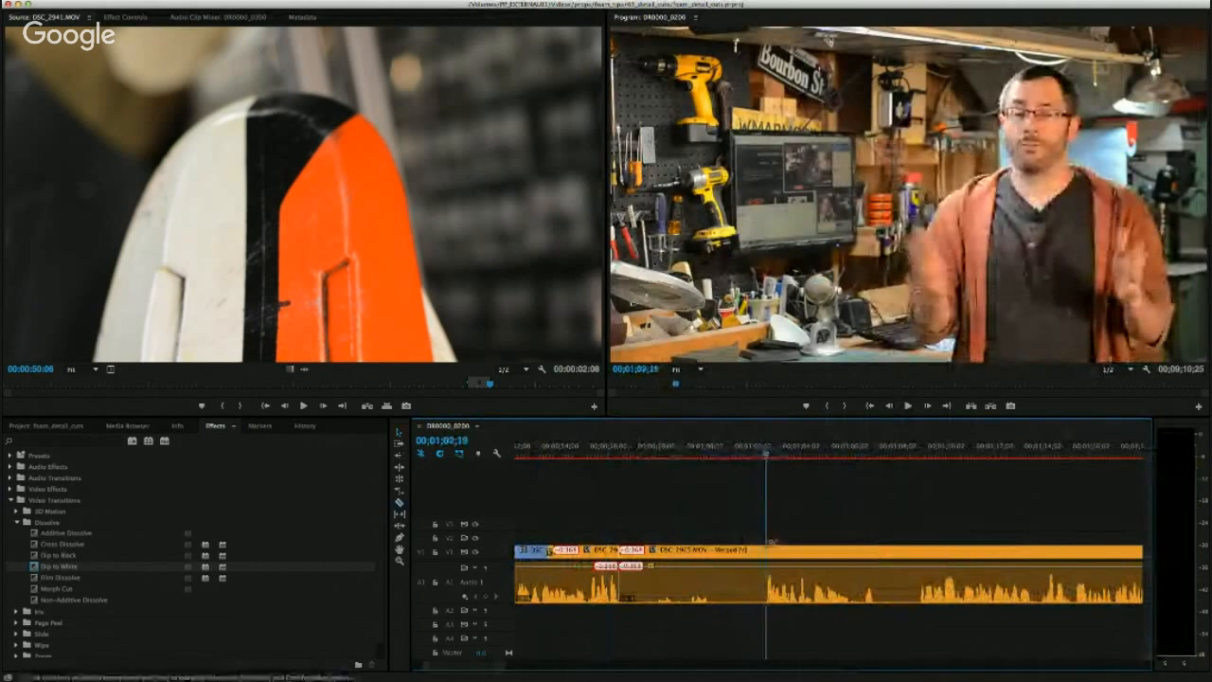
left_click(766, 551)
key("v")
left_click(746, 553)
key("Delete")
key("space")
left_click_drag(825, 555, 694, 558)
Play from the new join and trim the start of the last merged clip up to 00:01:02;25, closing the gap.
left_click(611, 449)
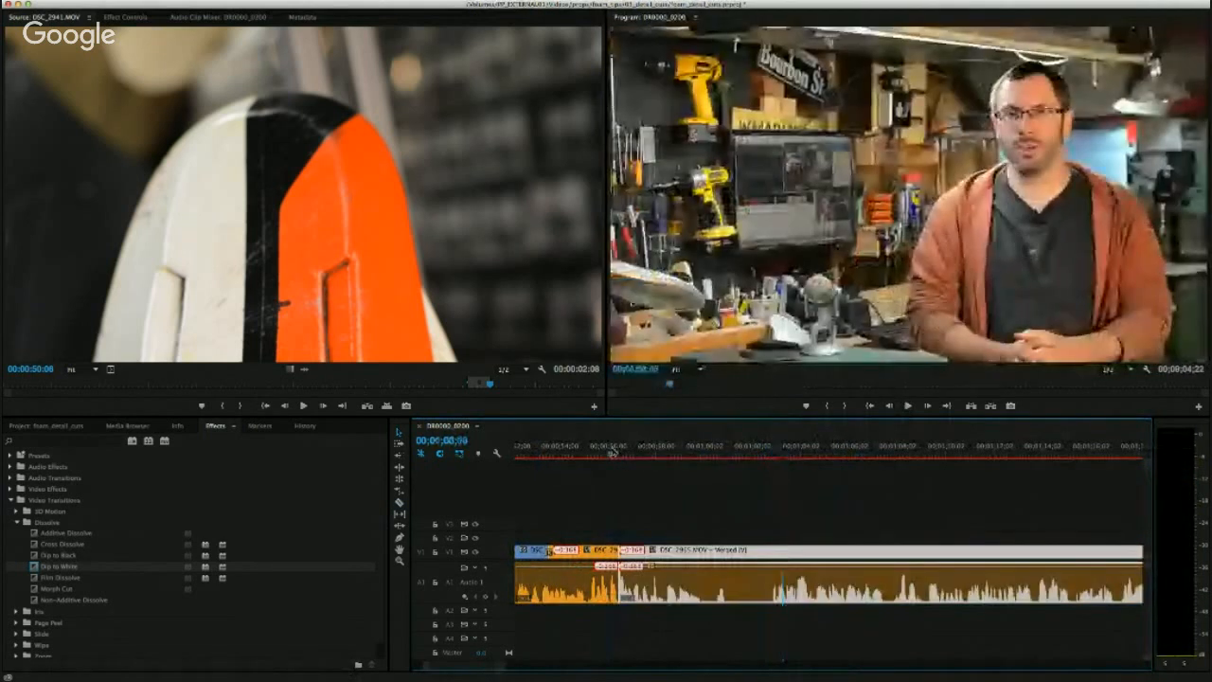
key("space")
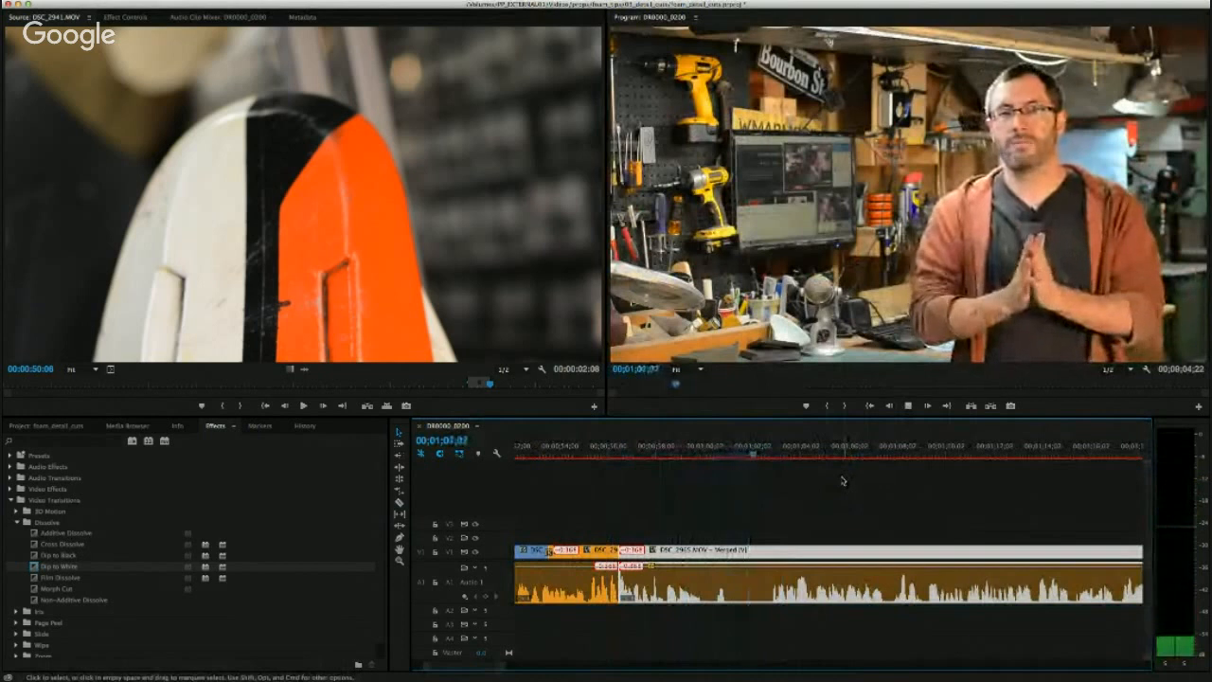
key("space")
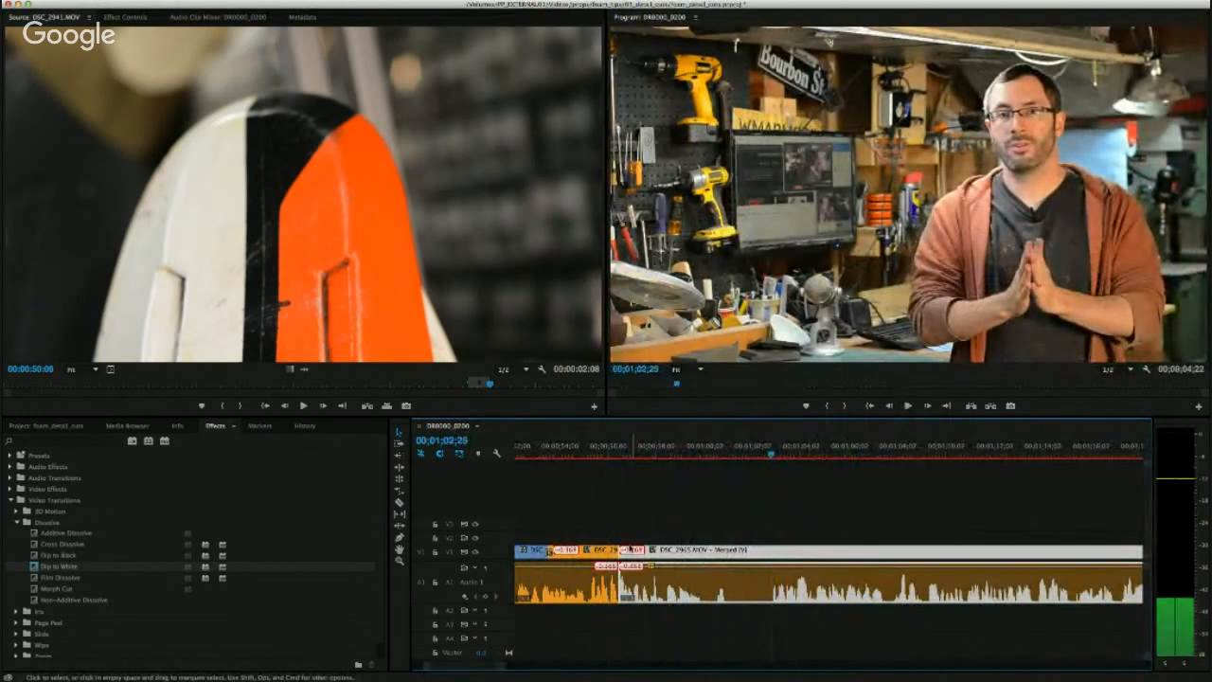
left_click_drag(624, 550, 656, 561)
Play the sequence from about 00:00:56 across the new join to check the speech.
left_click(608, 451)
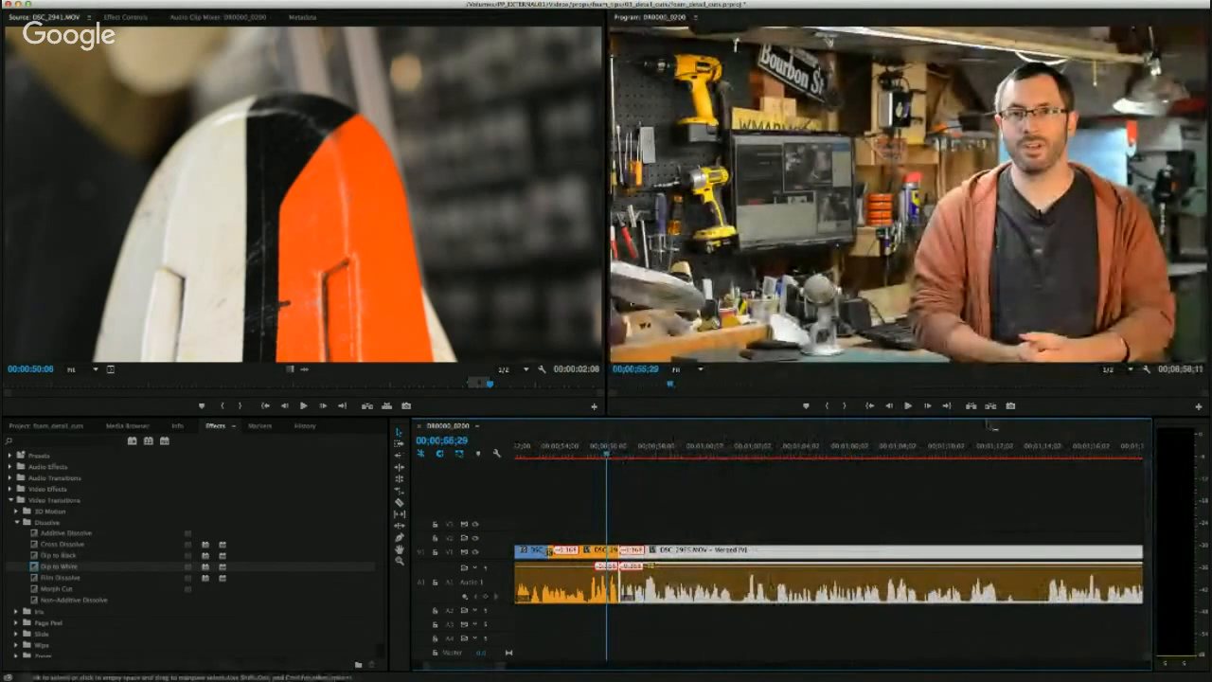
left_click(736, 496)
key("space")
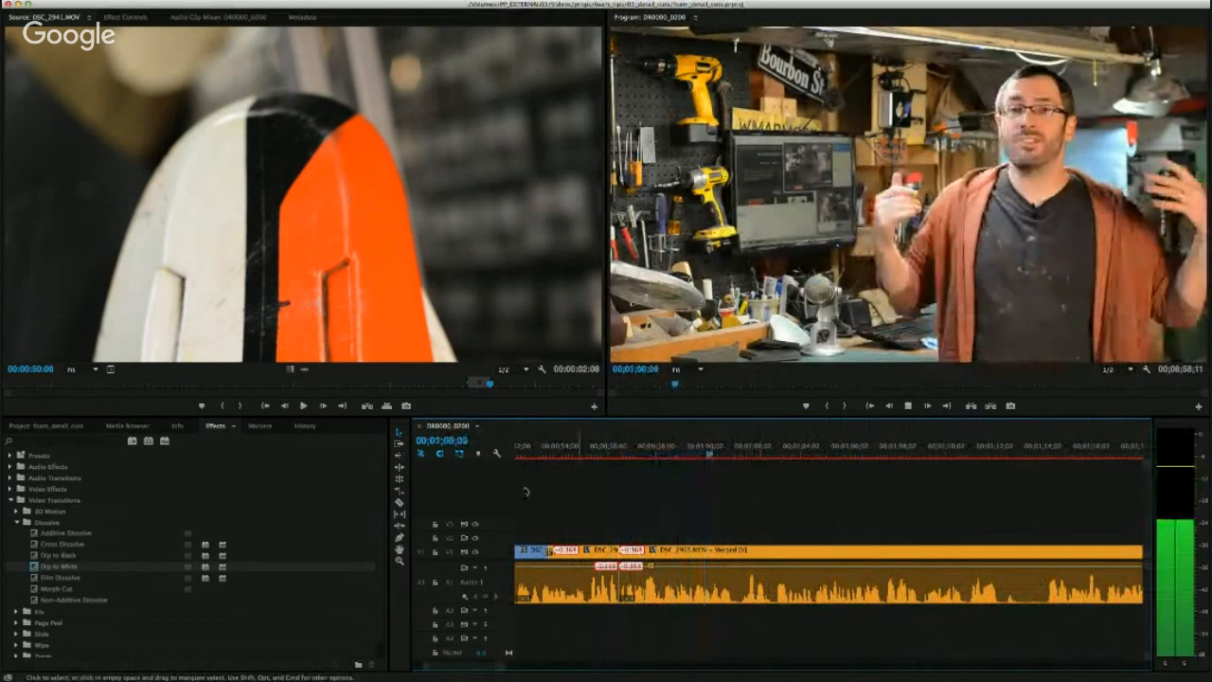
key("space")
Mark a range of about five seconds in DSC_2944.MOV and place its video on V2 over the start of the last merged clip.
left_click(76, 428)
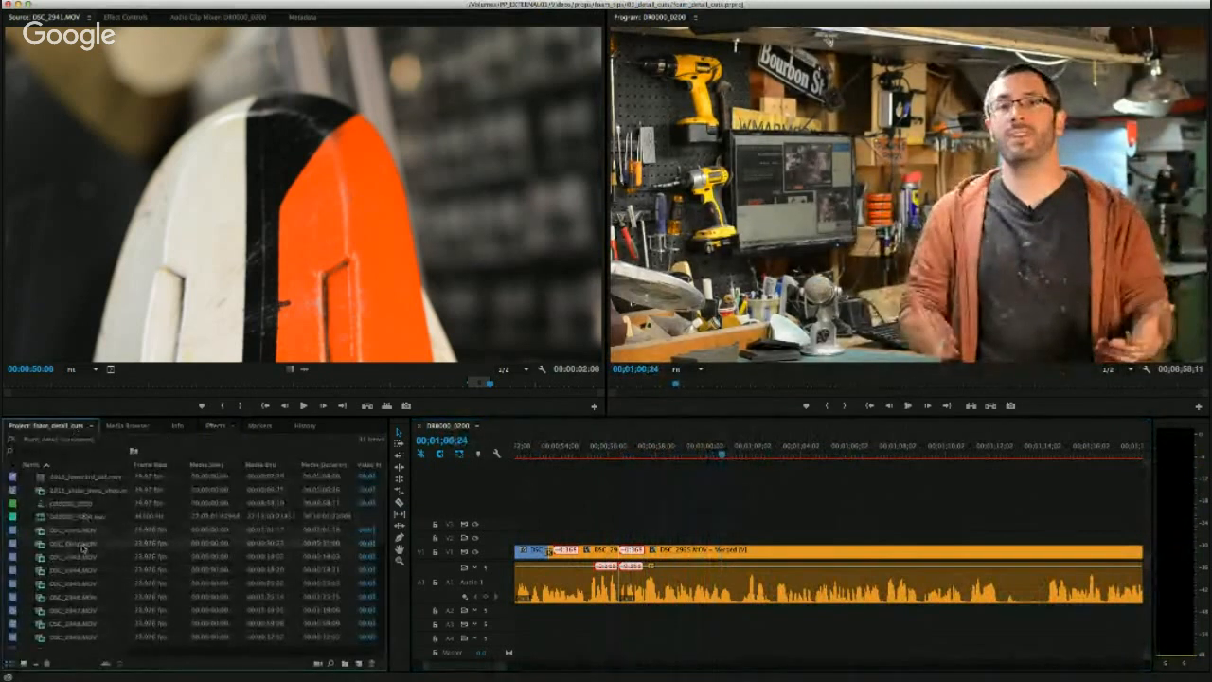
double_click(82, 558)
double_click(82, 558)
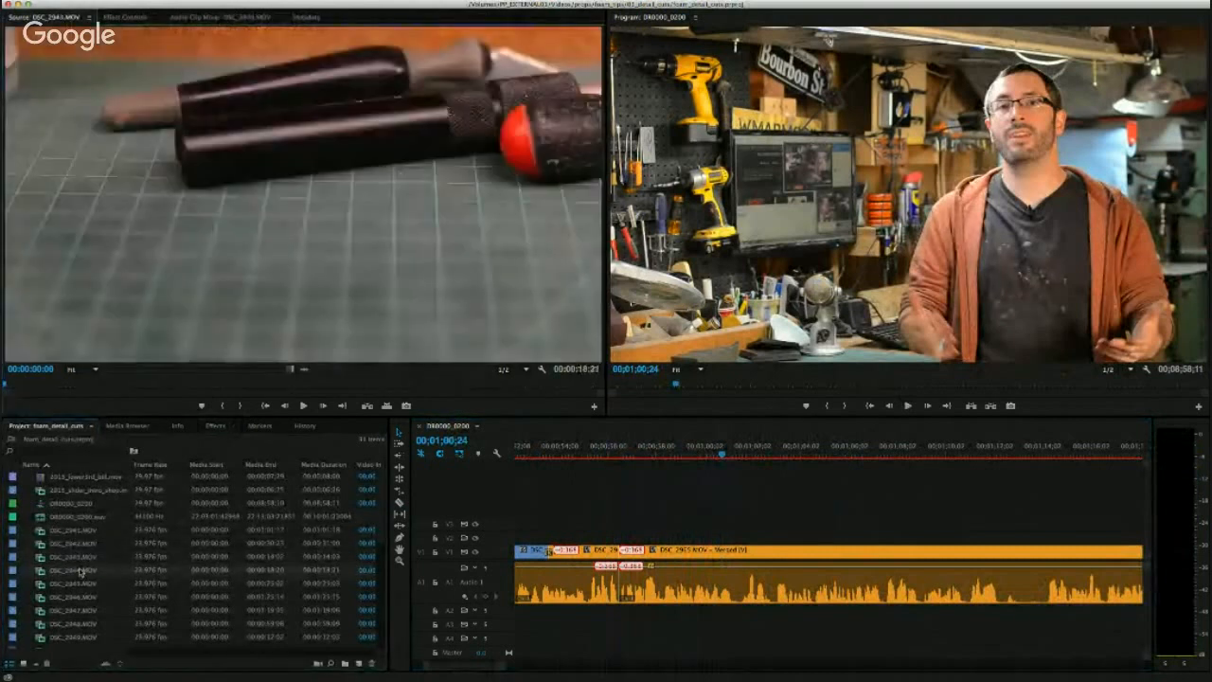
left_click_drag(48, 388, 167, 387)
left_click(239, 405)
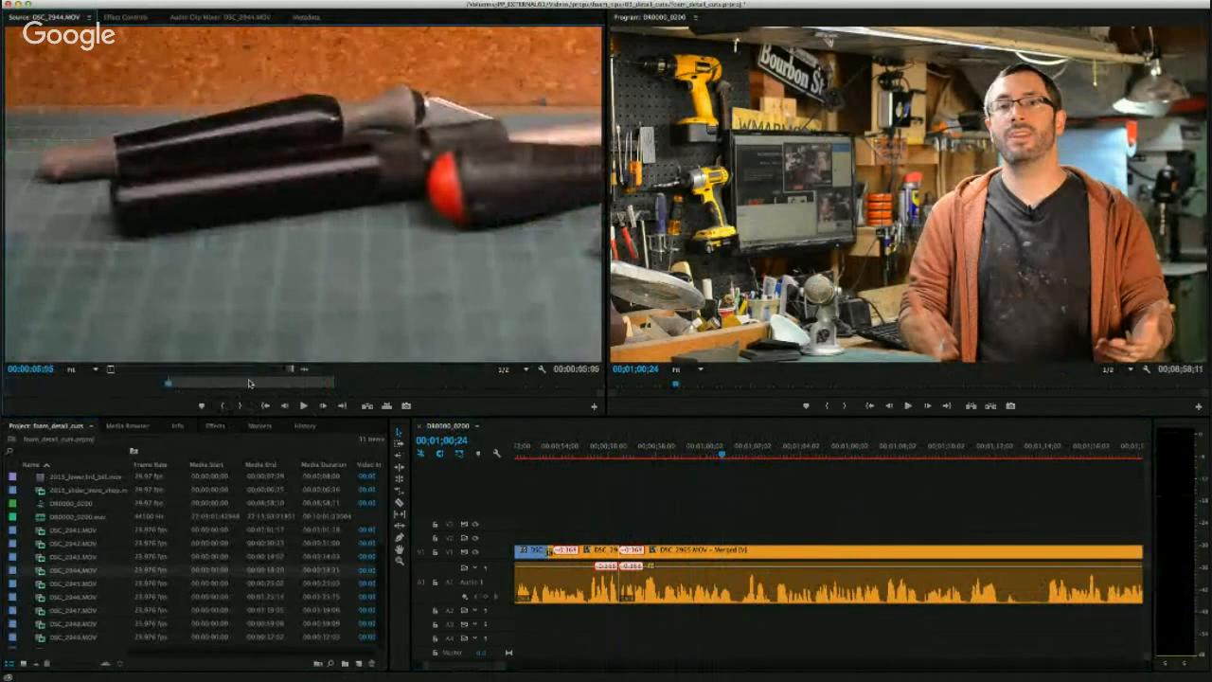
left_click_drag(292, 370, 651, 541)
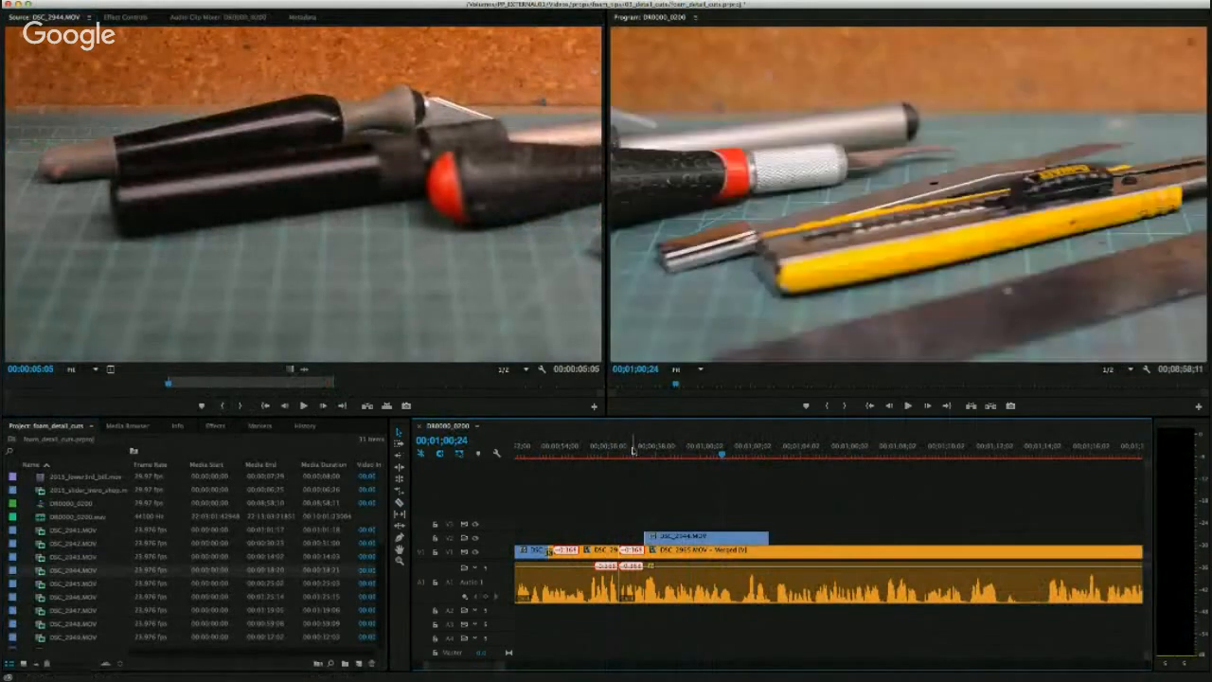
Play past the DSC_2944.MOV cutaway, split the merged clip at 00:01:10;25 and trim the following piece's start to 00:01:14;07.
left_click(629, 451)
key("space")
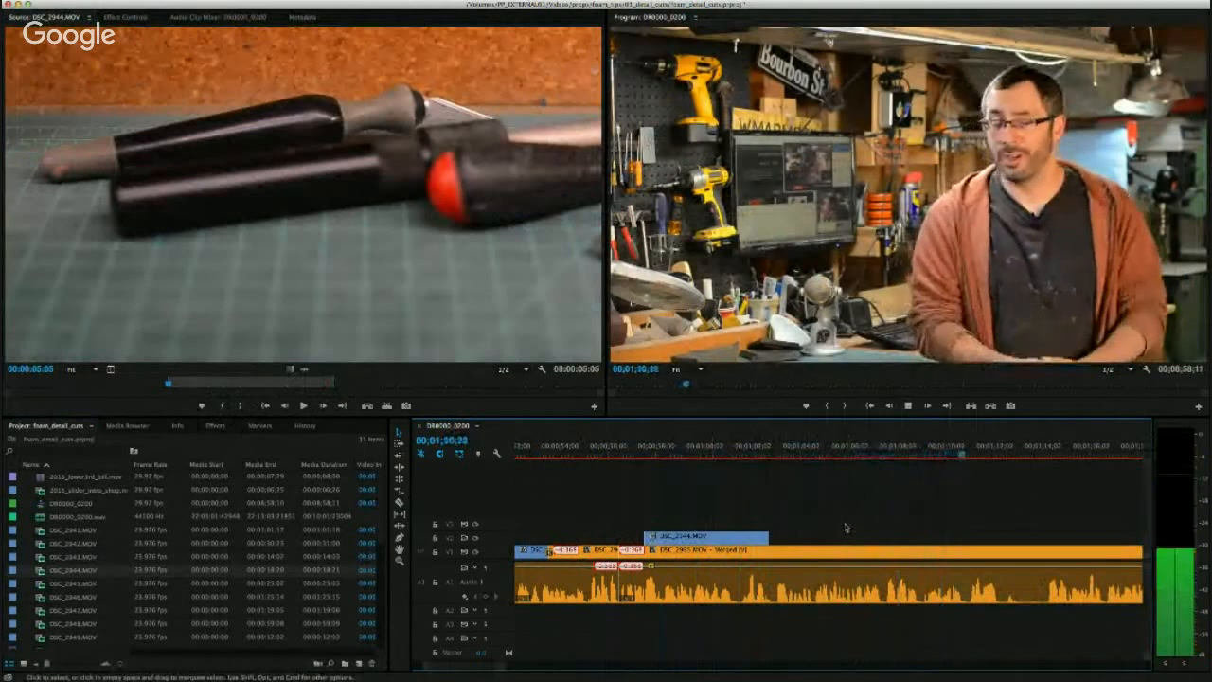
left_click(942, 453)
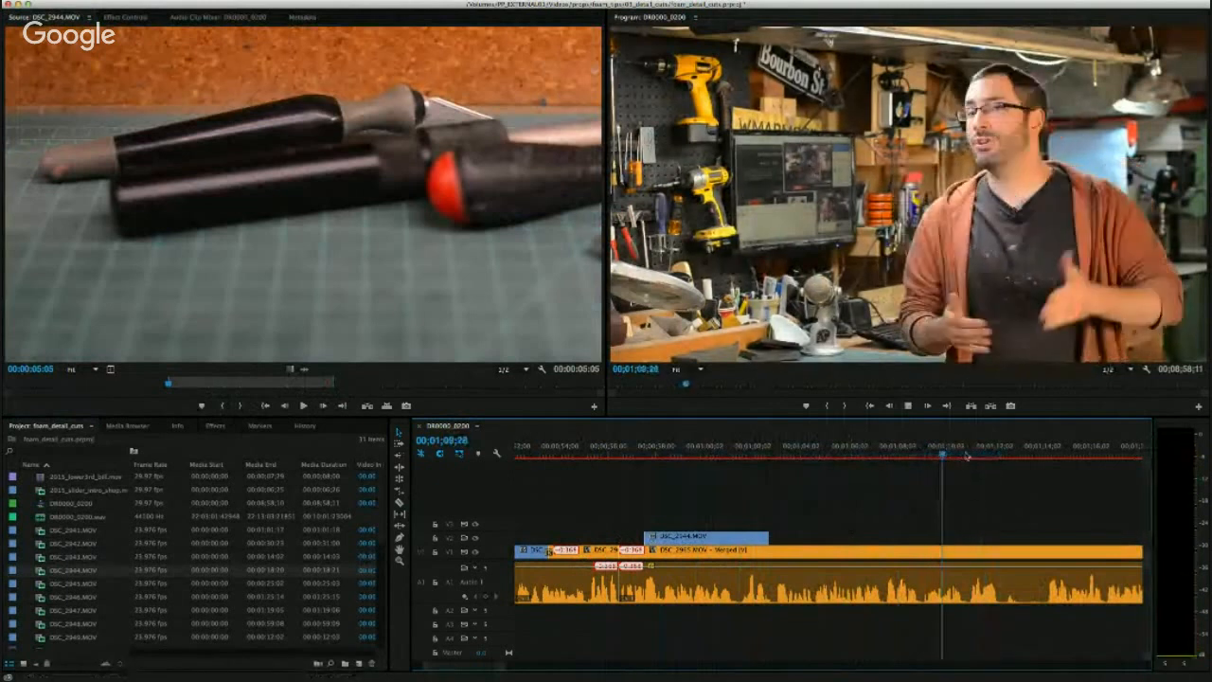
key("space")
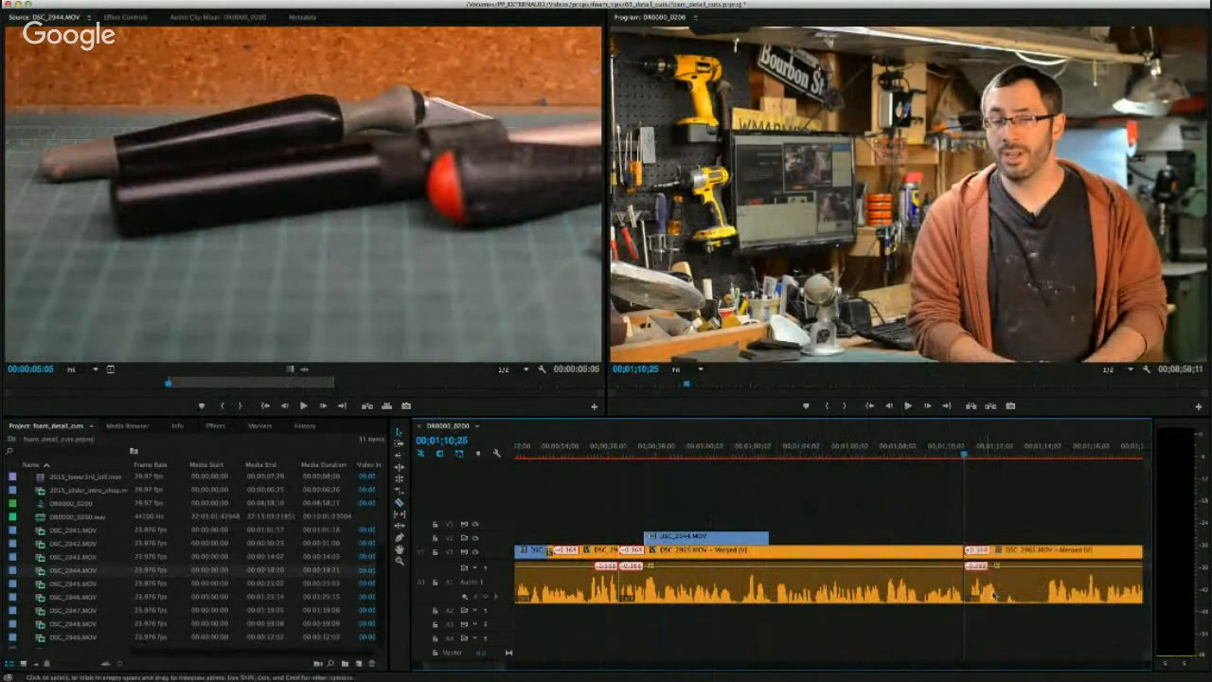
left_click_drag(1001, 459, 1047, 456)
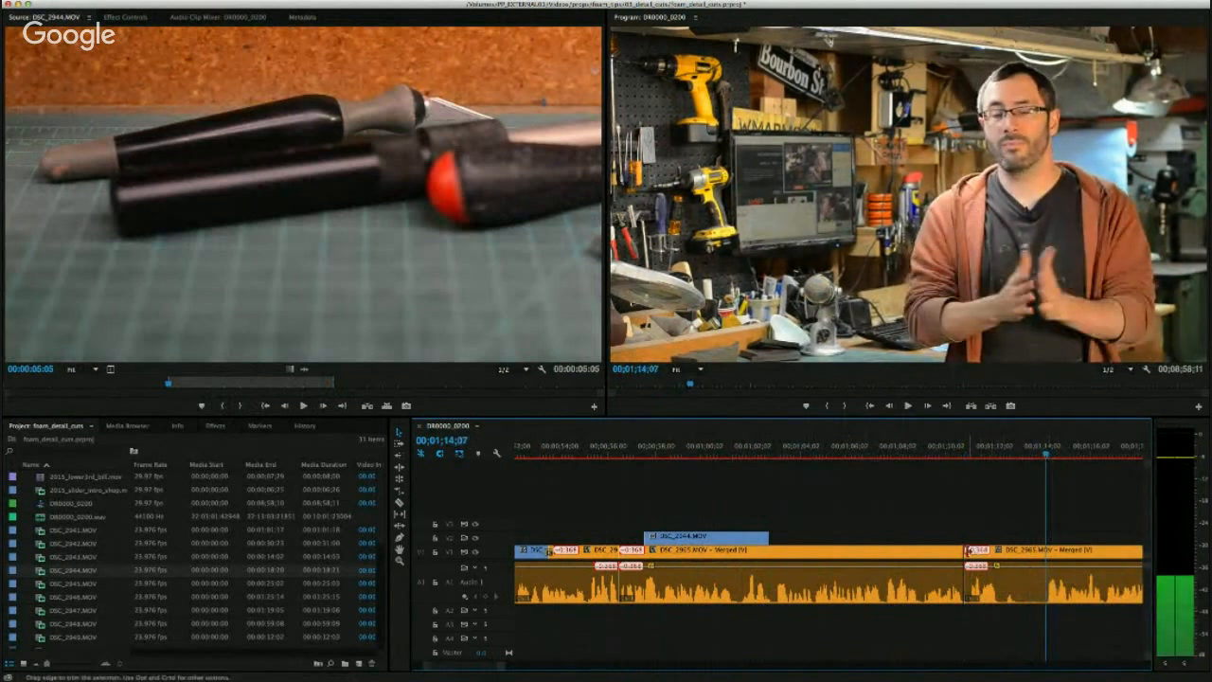
left_click_drag(1047, 550, 1046, 550)
Trim the end of the merged clip before the gap to 00:01:07;17 and move the following clip up against it.
left_click(910, 446)
key("space")
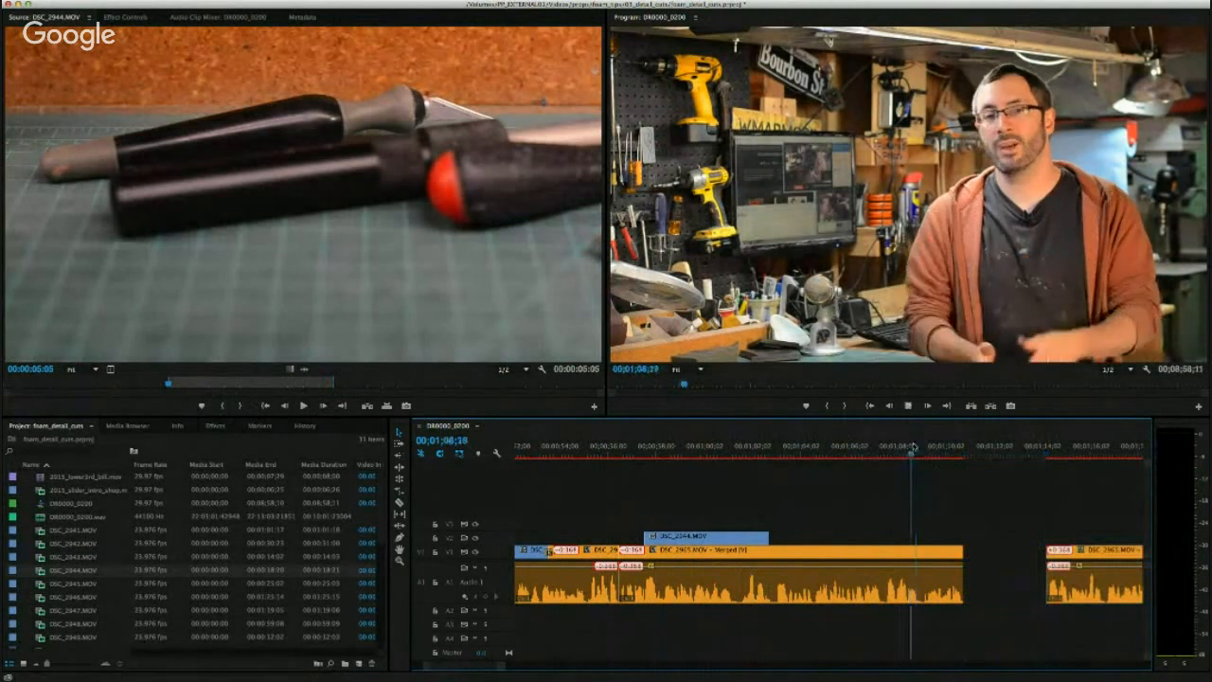
left_click(864, 447)
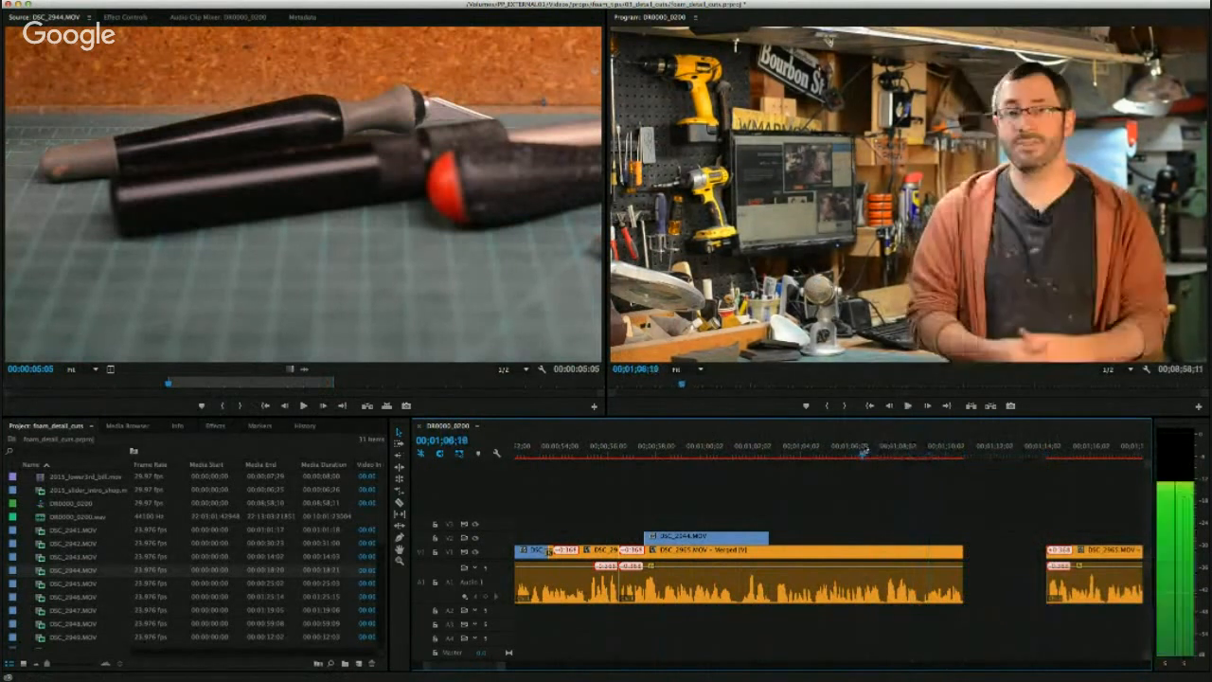
key("space")
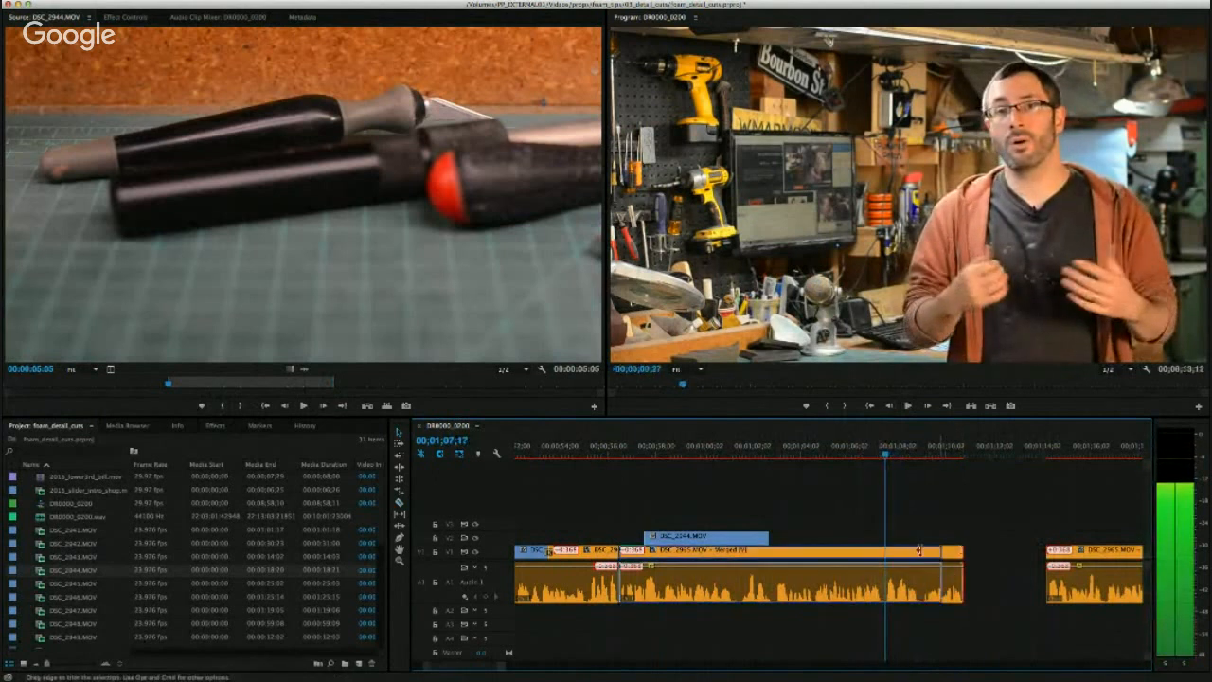
key("e")
left_click_drag(1082, 563, 928, 565)
Play the sequence across the closed gap at 00:01:07;17 to check the cut.
left_click(868, 449)
key("space")
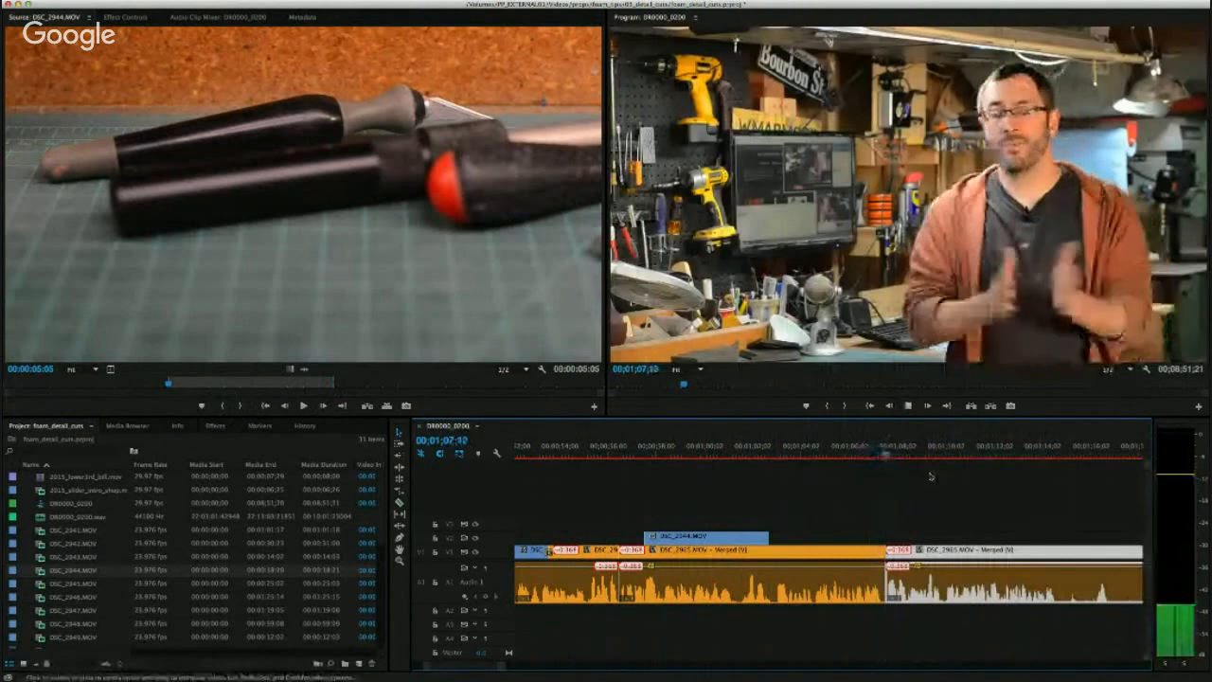
key("space")
left_click(853, 478)
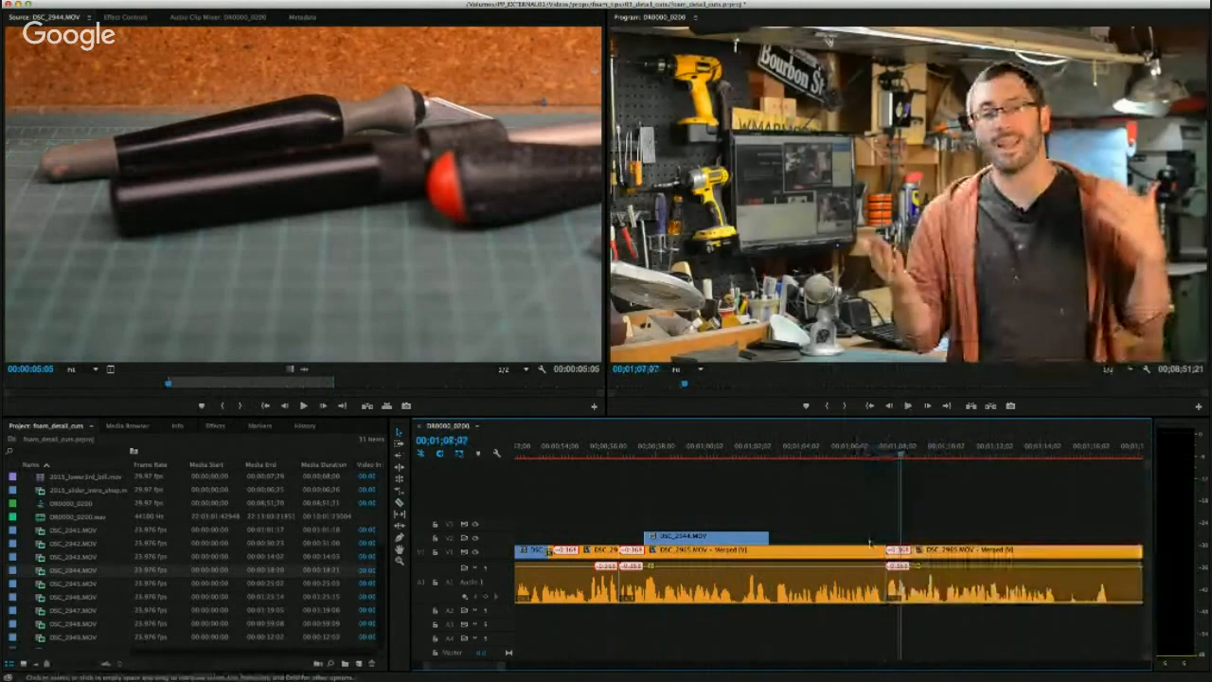
Move the DSC_2944.MOV cutaway from V2 onto V1 with the default transition at both ends and play through it.
left_click_drag(749, 540, 763, 536)
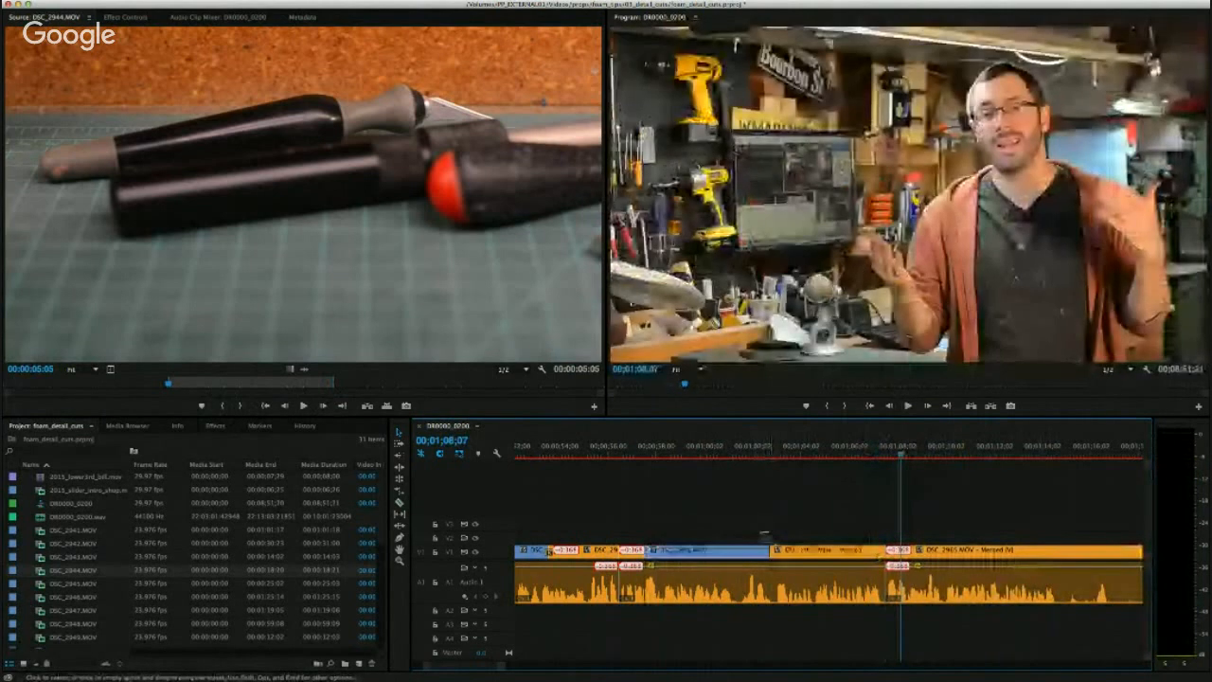
left_click_drag(680, 528, 643, 573)
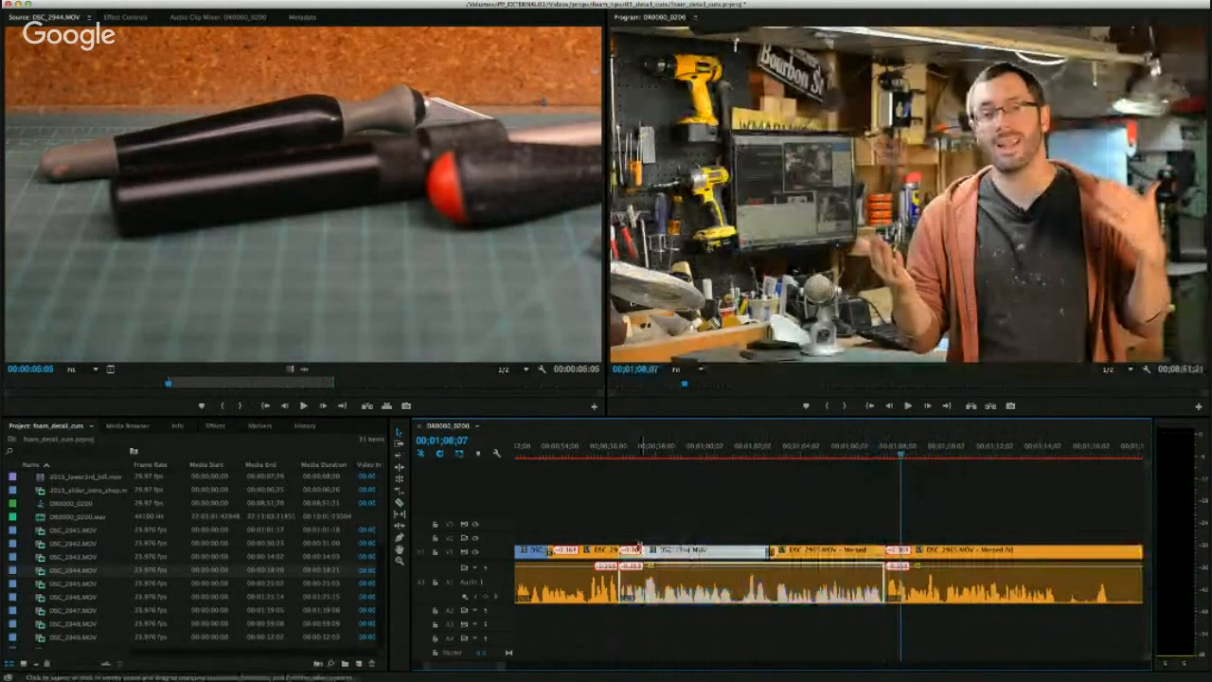
left_click(637, 460)
key("space")
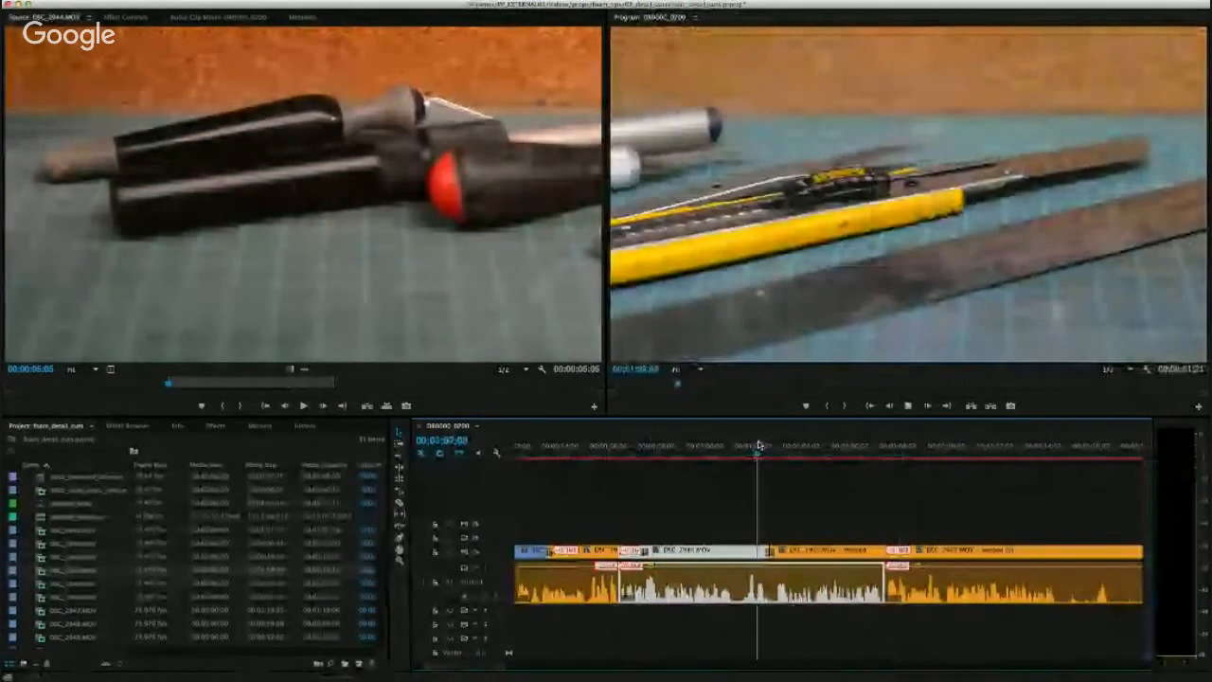
key("space")
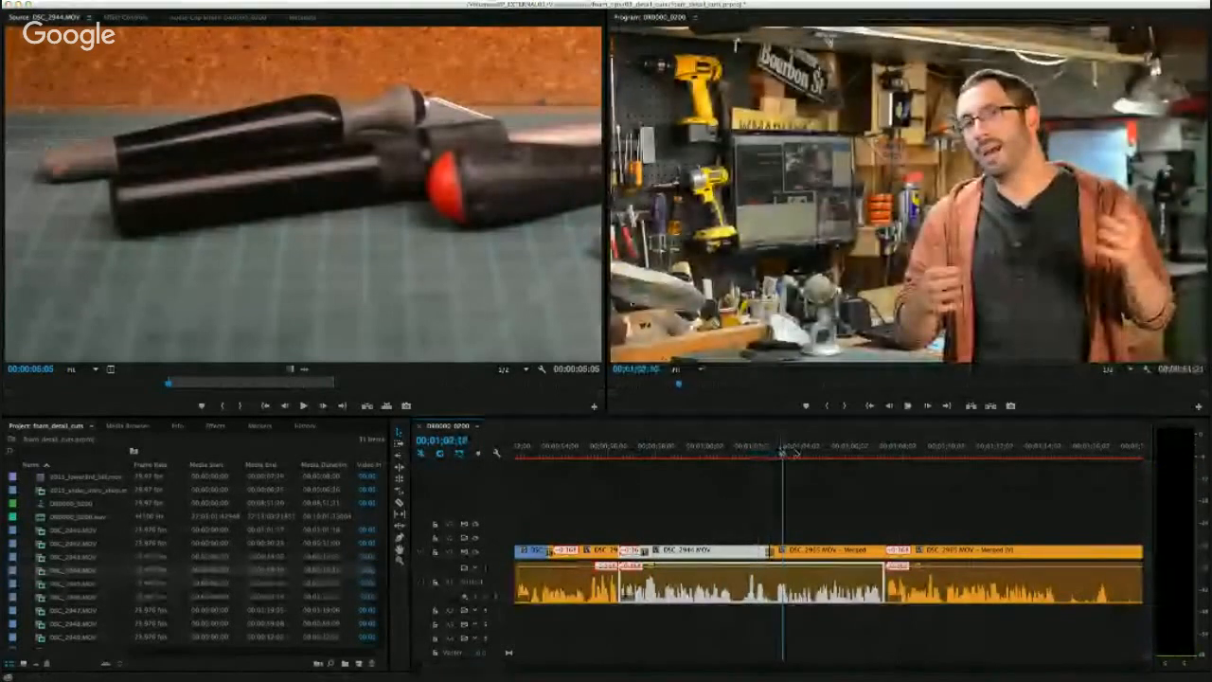
key("space")
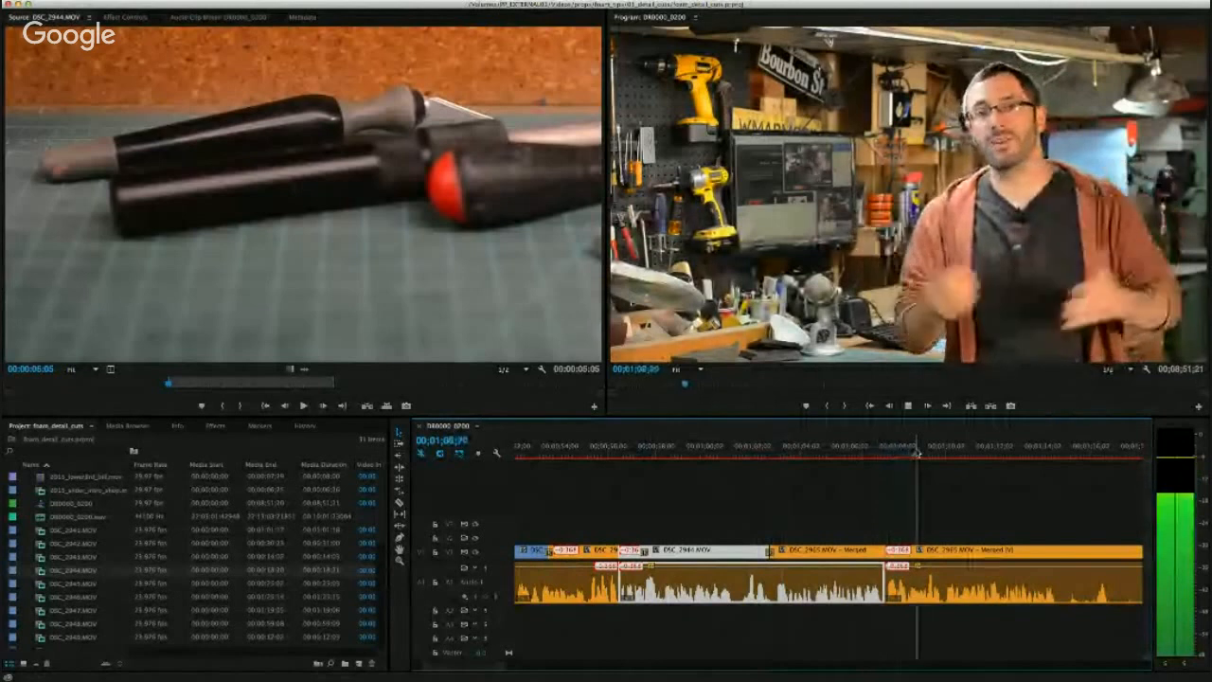
key("space")
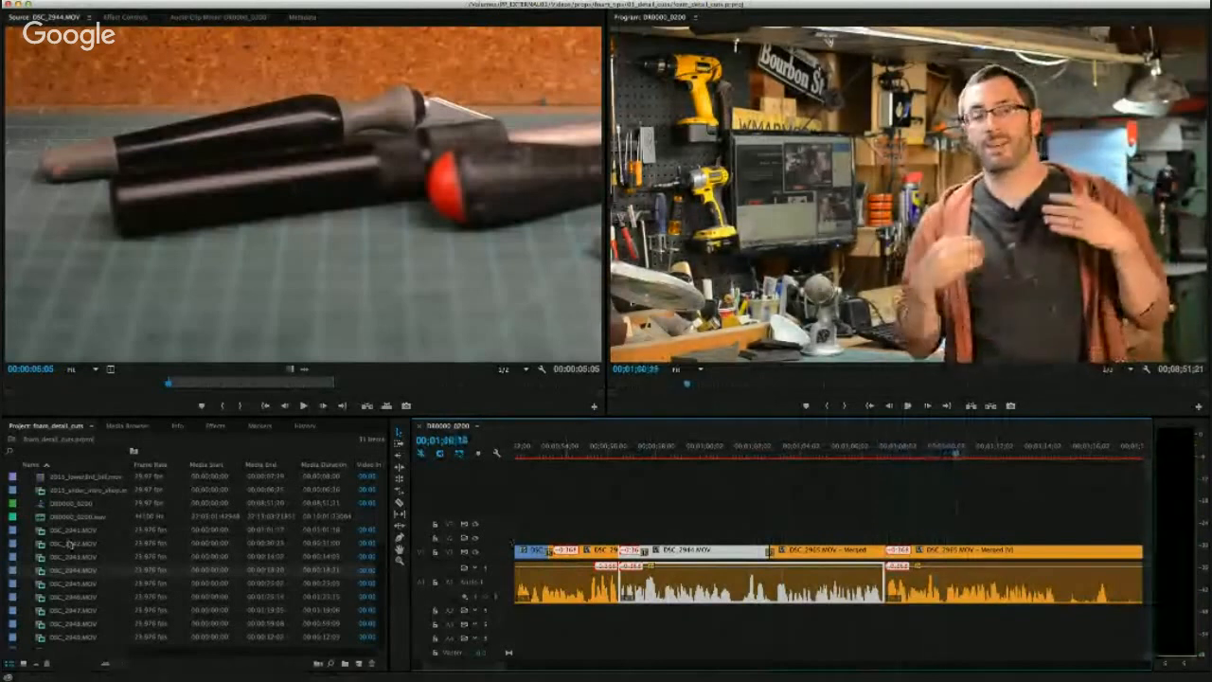
Mark DSC_2945.MOV from 00:00:03:01 to 00:00:04:09 and place its video on V2 above the merged clip following the DSC_2944.MOV cutaway.
double_click(73, 584)
mouse_move(90, 385)
left_mouse_down()
mouse_move(104, 385)
mouse_move(64, 384)
mouse_move(76, 385)
left_mouse_up()
left_click(223, 407)
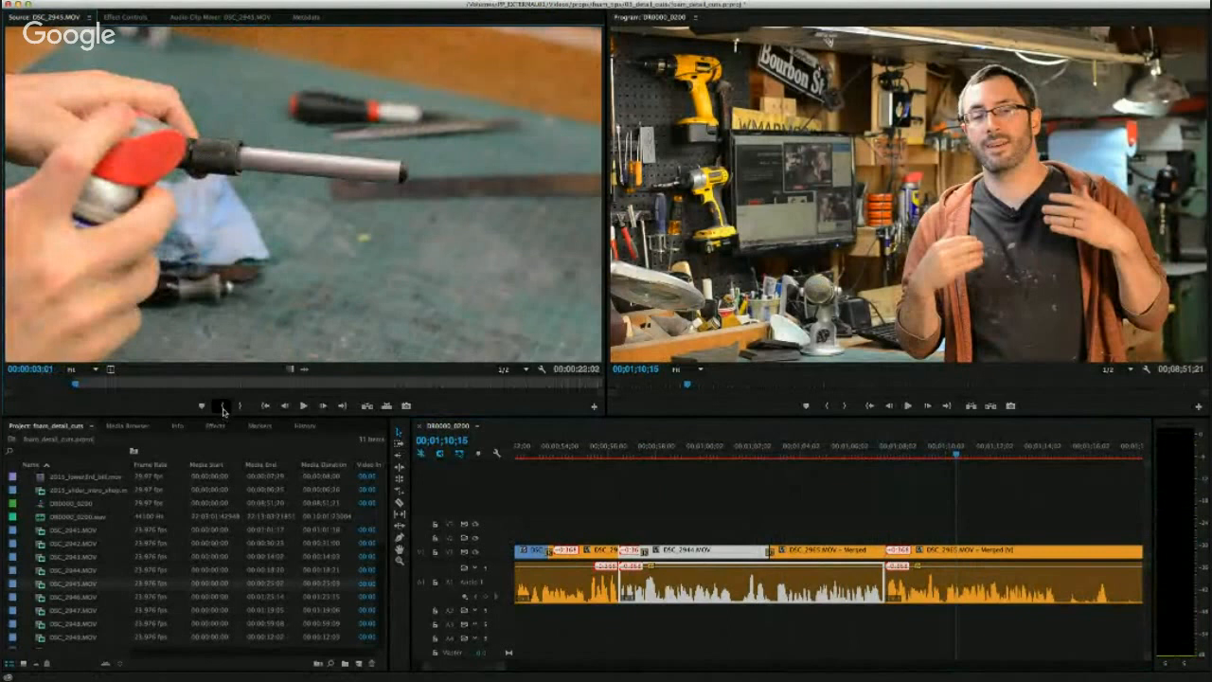
key("space")
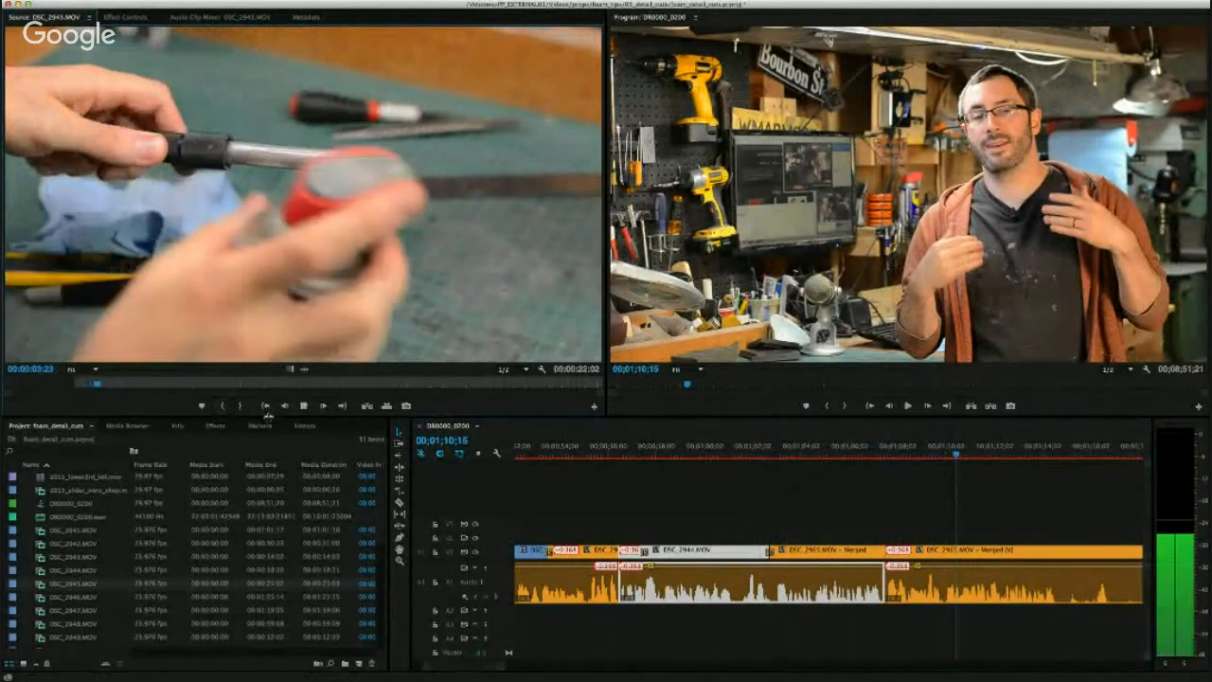
left_click(241, 407)
left_click_drag(601, 483, 826, 537)
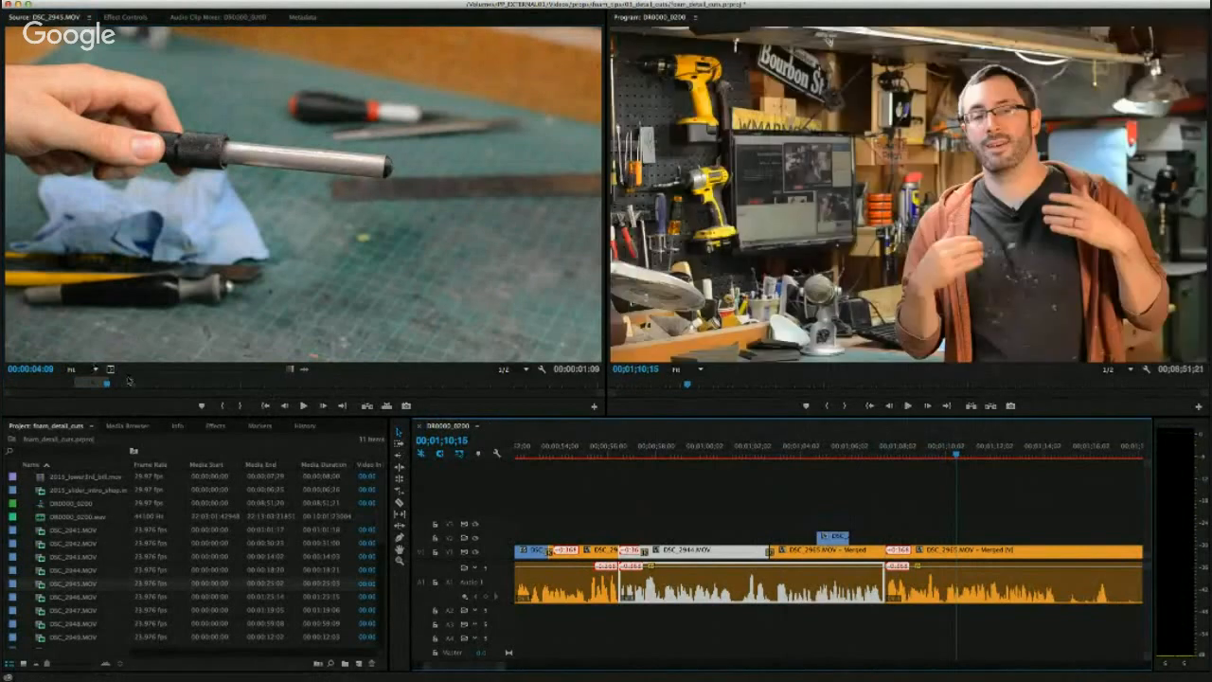
Play further into DSC_2945.MOV and try two in points for a second cutaway range.
left_click(189, 382)
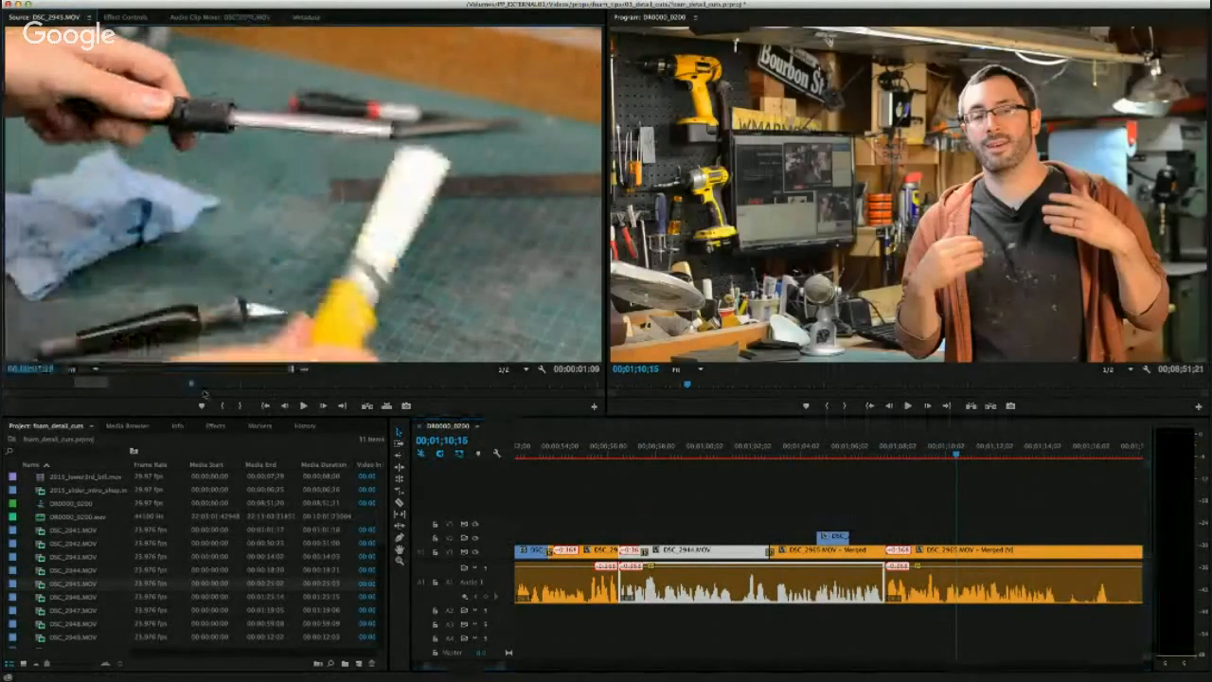
key("space")
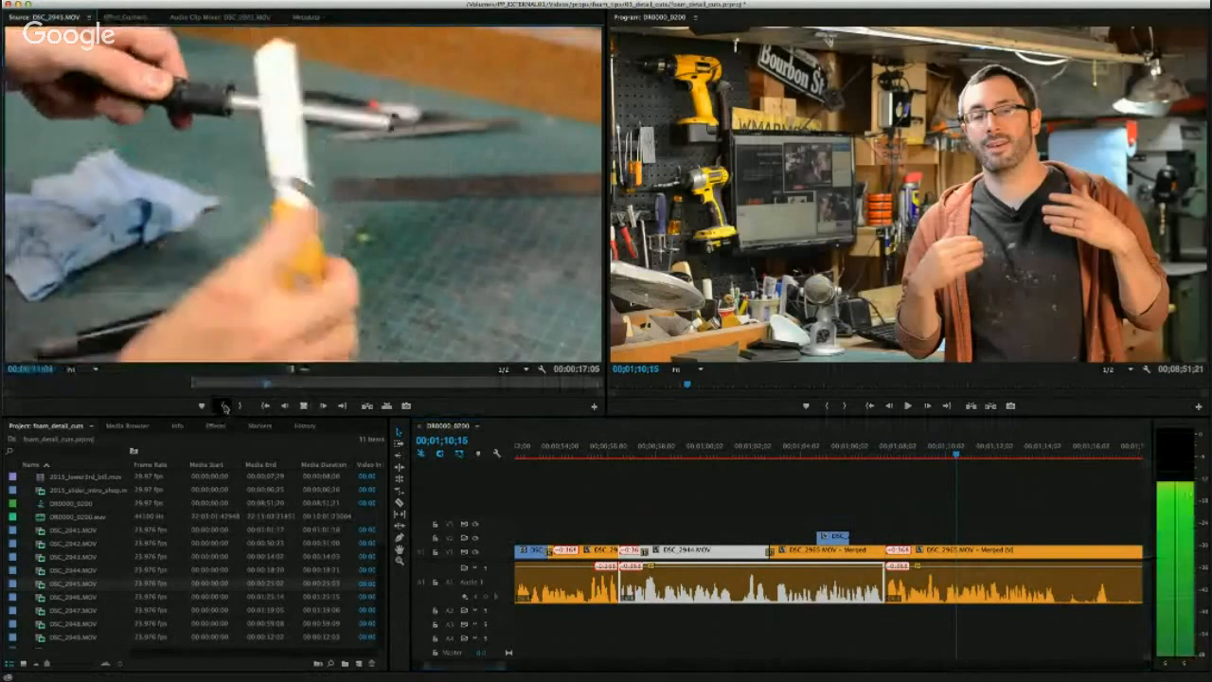
key("space")
left_click(215, 382)
key("space")
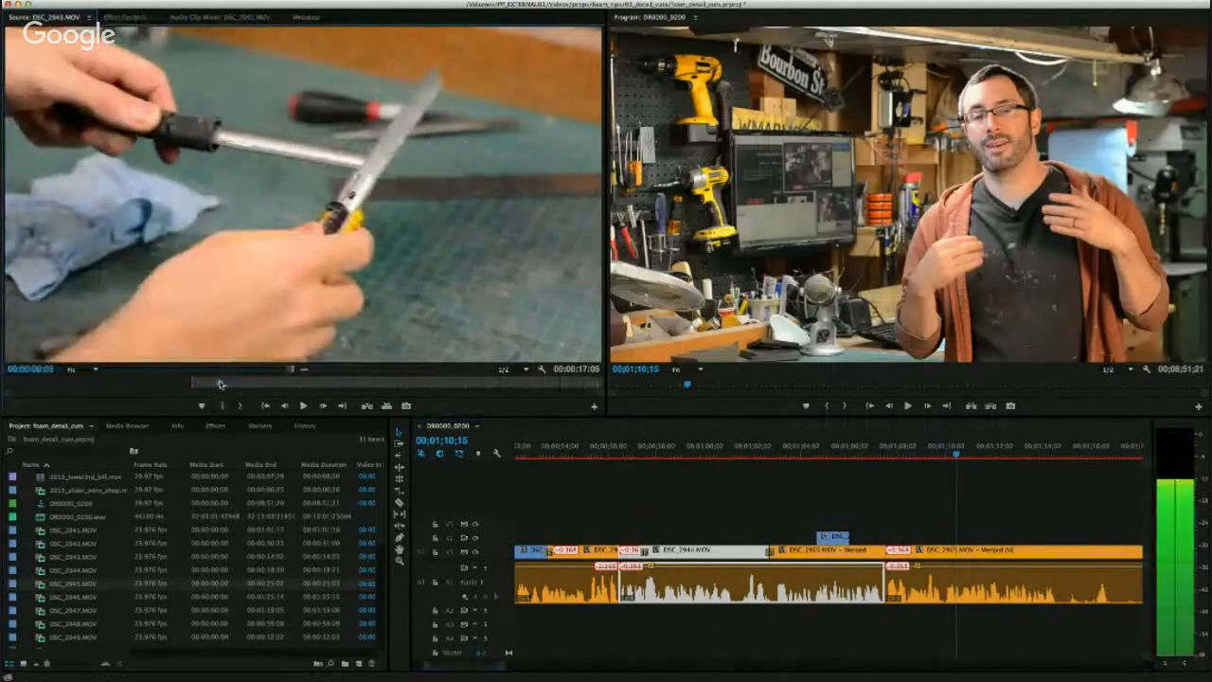
left_click(223, 405)
Play DSC_2945.MOV past the knife sharpening and set a new in point for the second cutaway shortly before 00:00:10:18.
key("space")
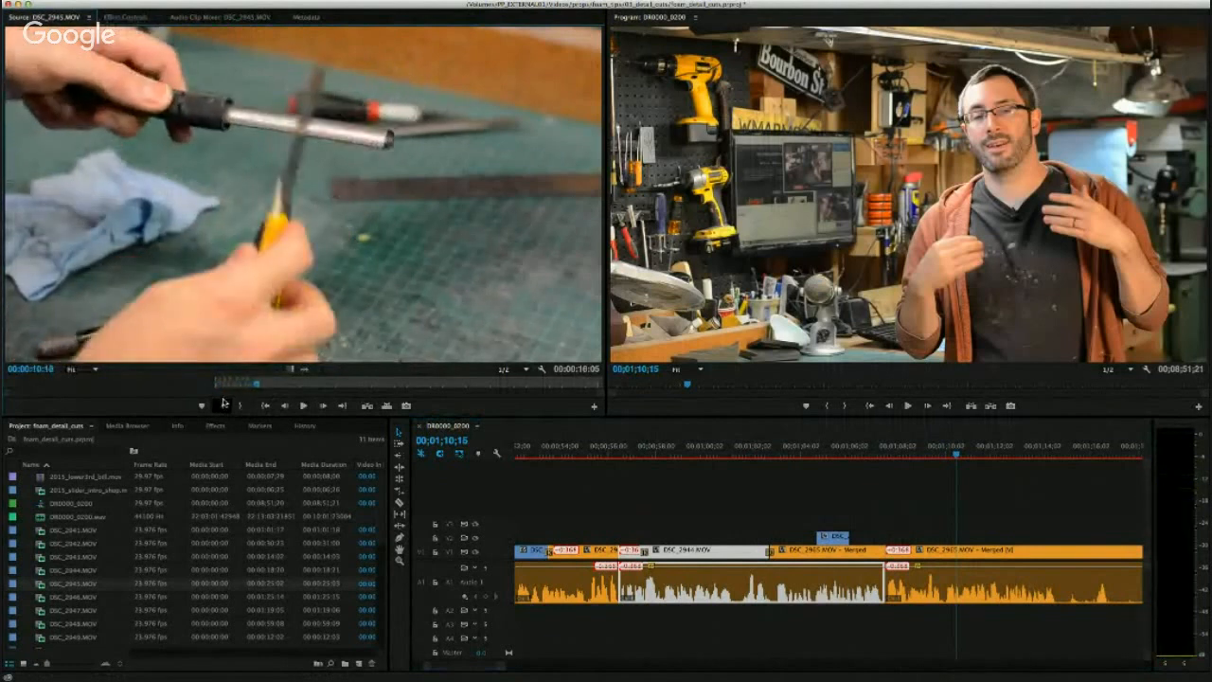
key("Left")
key("Left")
key("Left")
key("Left")
key("Left")
key("Left")
key("Left")
key("Left")
key("Left")
key("Left")
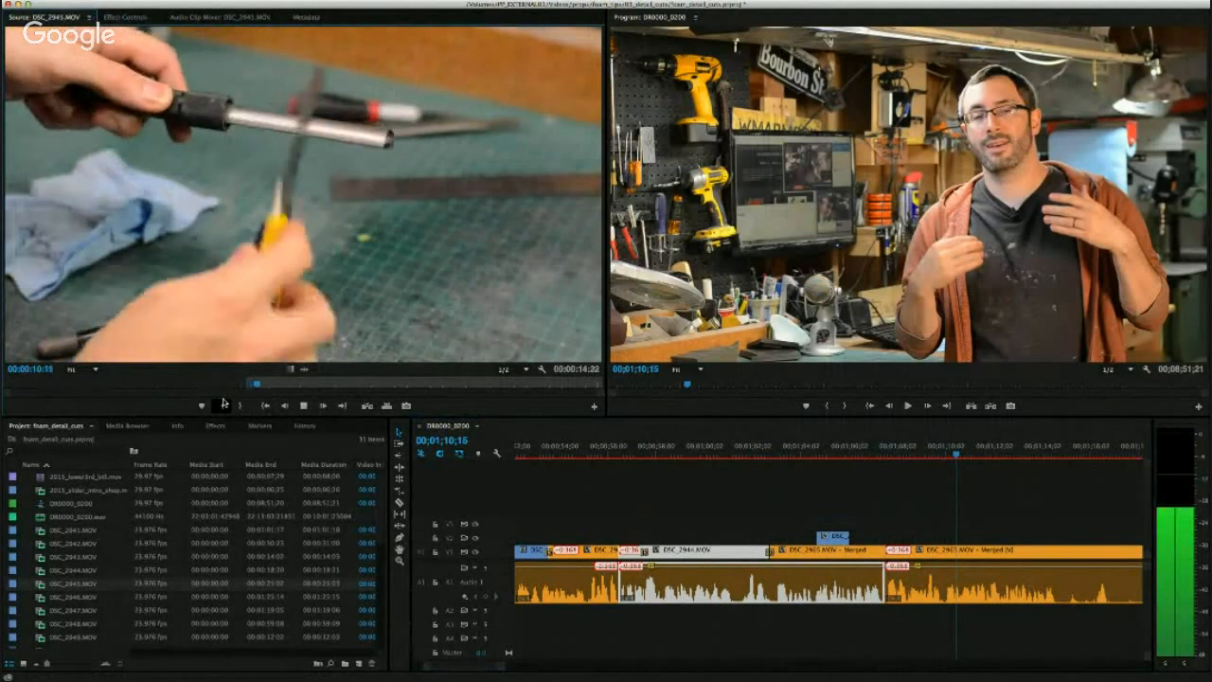
Set the DSC_2945.MOV out point at 00:00:12:09 and place the marked video on V2 directly after the first DSC_2945.MOV cutaway.
key("space")
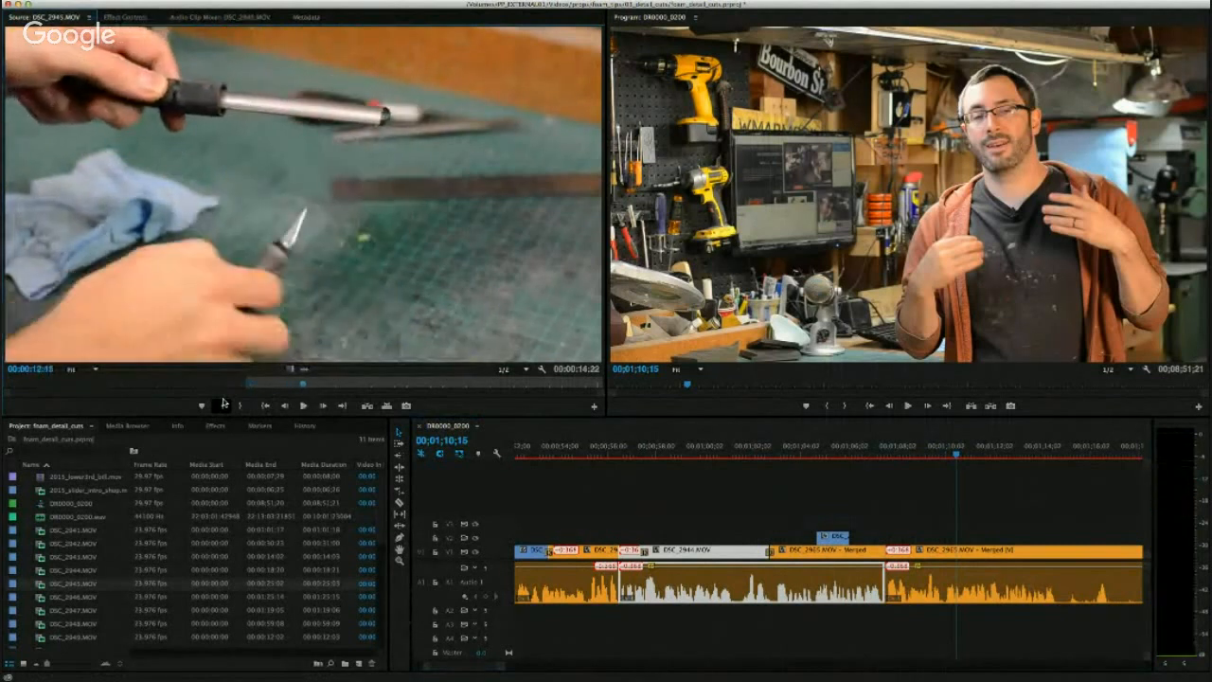
key("Left")
key("Left")
key("Left")
key("Left")
key("Left")
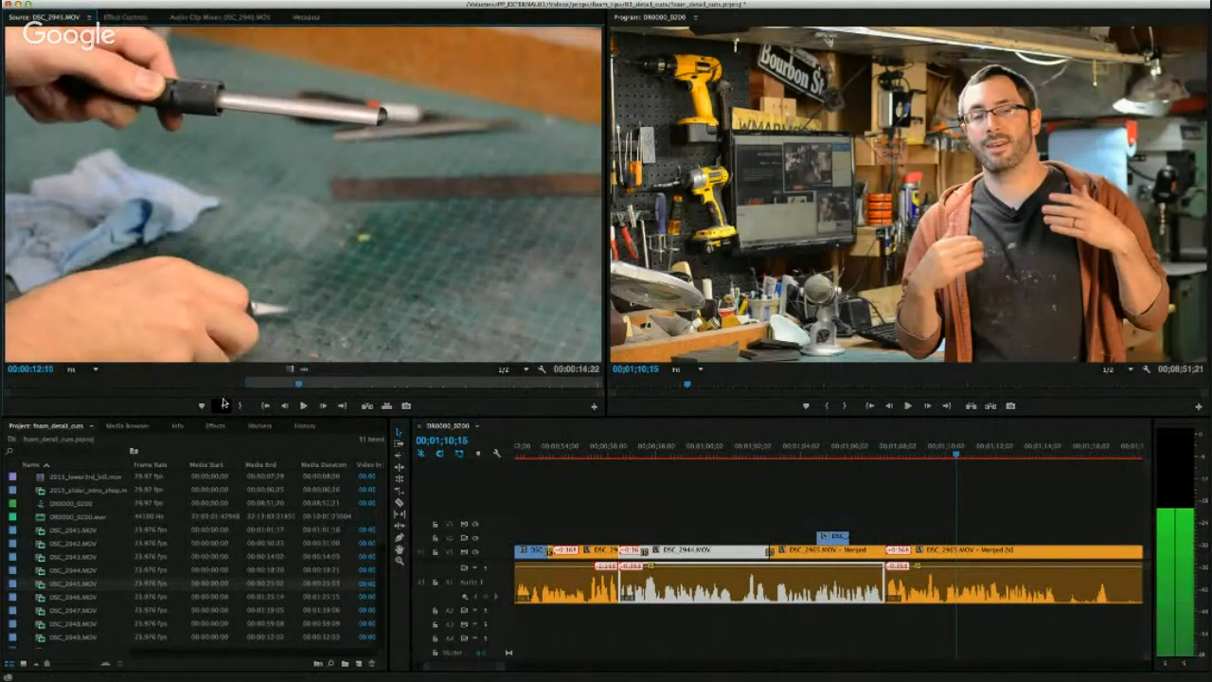
key("Left")
key("Left")
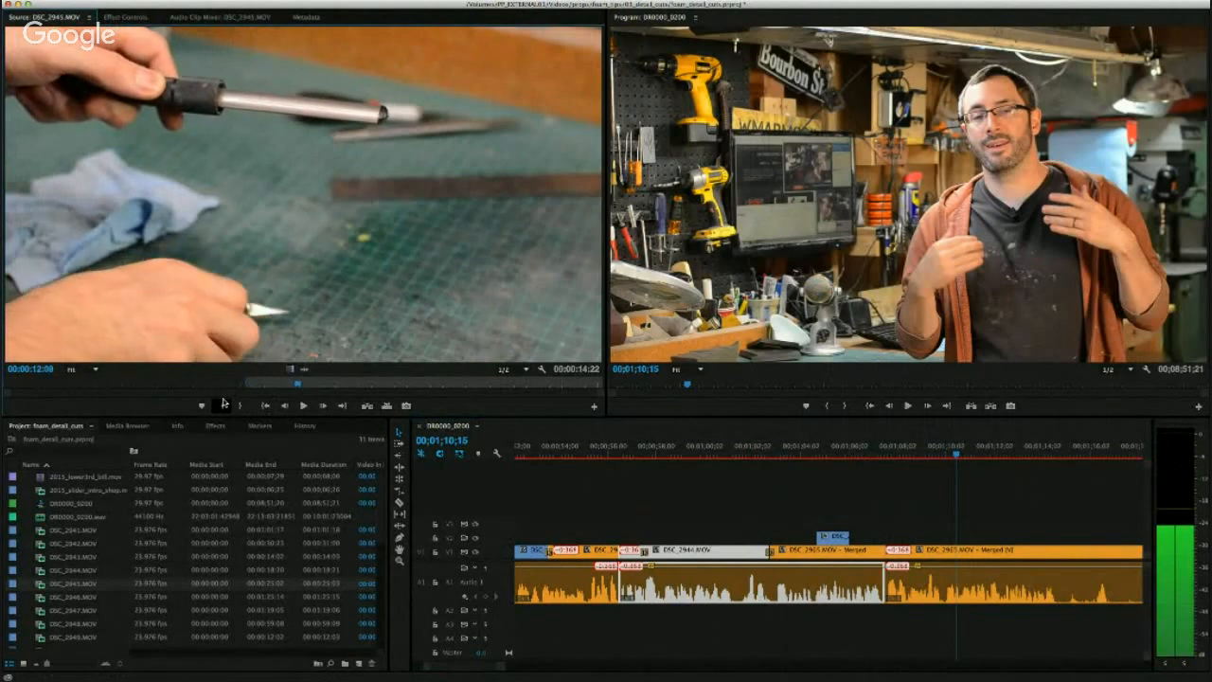
left_click(244, 405)
left_click_drag(286, 369, 853, 536)
left_click(861, 489)
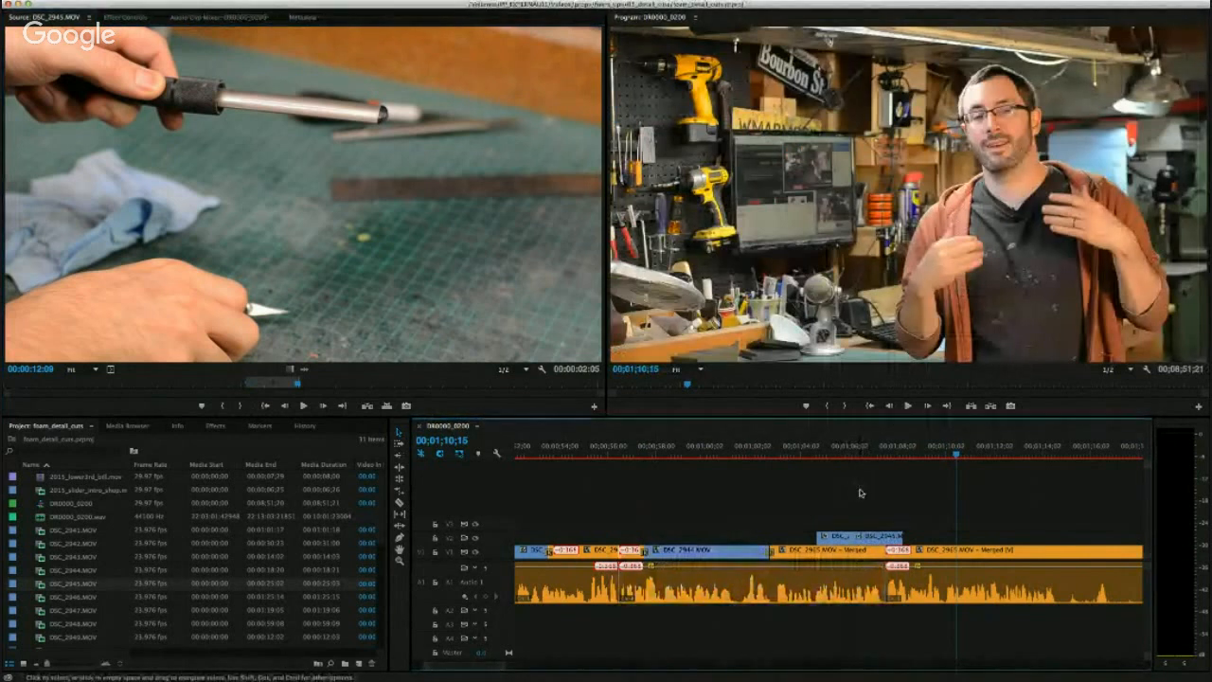
Play through the two DSC_2945.MOV cutaways and shift both along V2 so that they start at about 00:01:07:07.
left_click(825, 451)
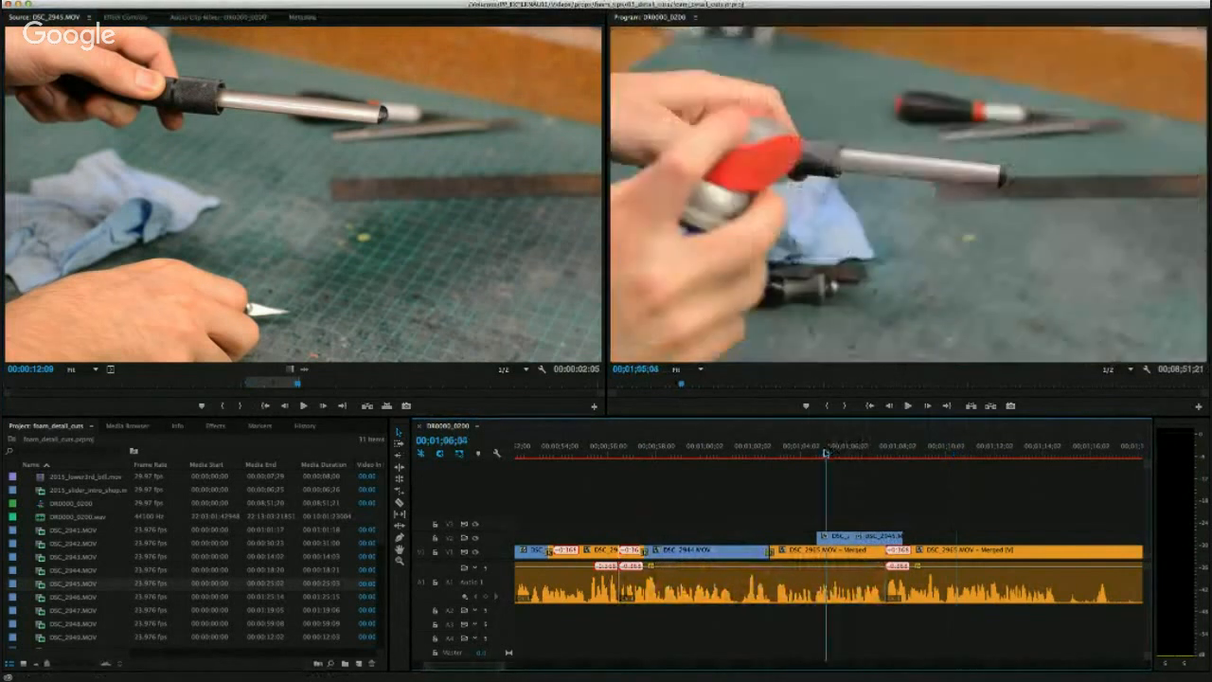
left_click(805, 449)
key("space")
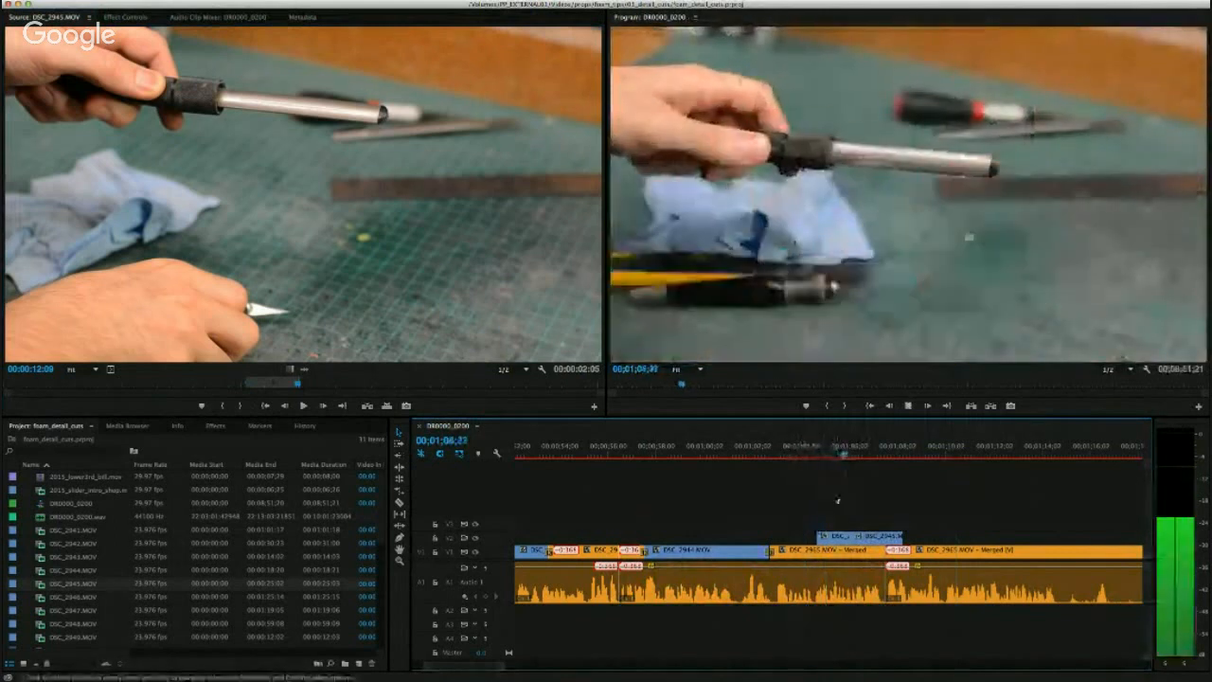
key("space")
left_click_drag(862, 537, 937, 538)
key("space")
key("space")
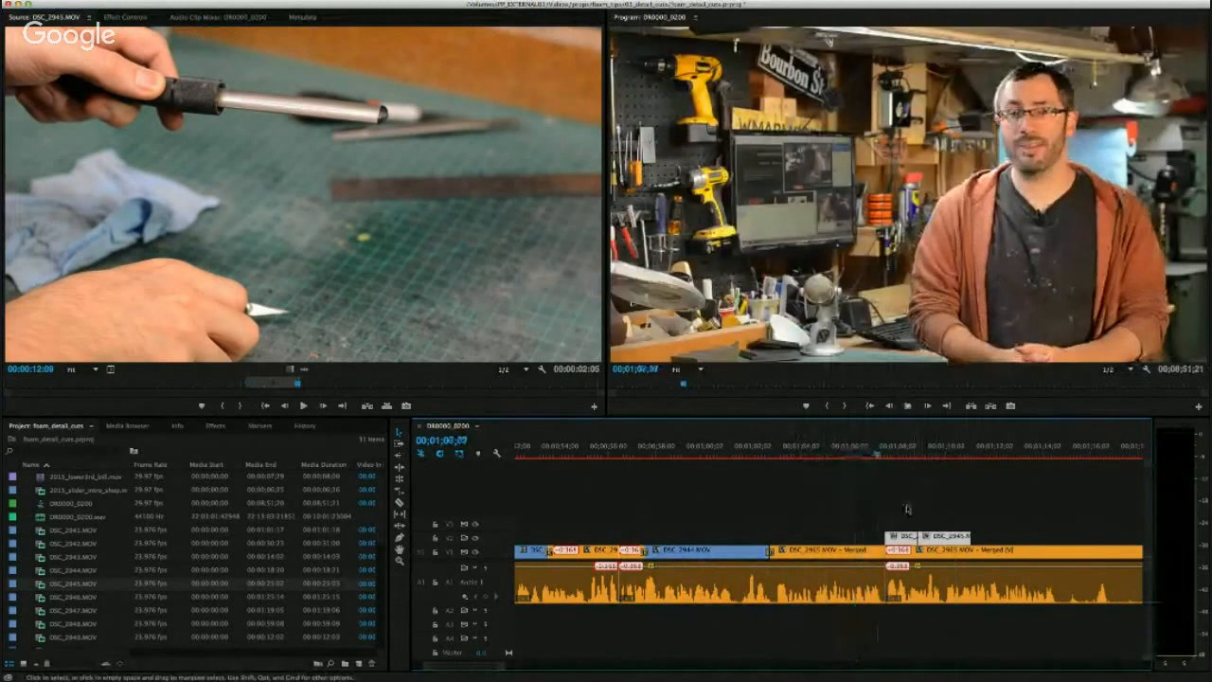
left_click_drag(898, 537, 891, 537)
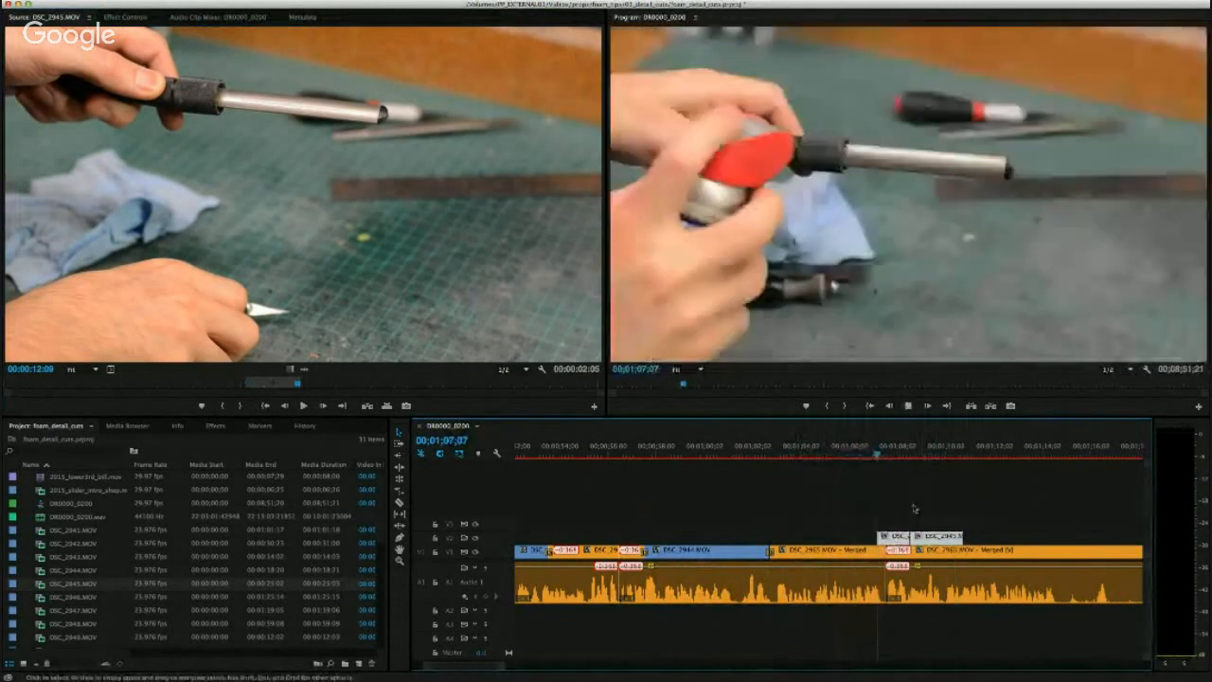
Split the merged clip at 00:01:14:20 and move both DSC_2945.MOV cutaways from V2 onto V1 with default transitions.
key("space")
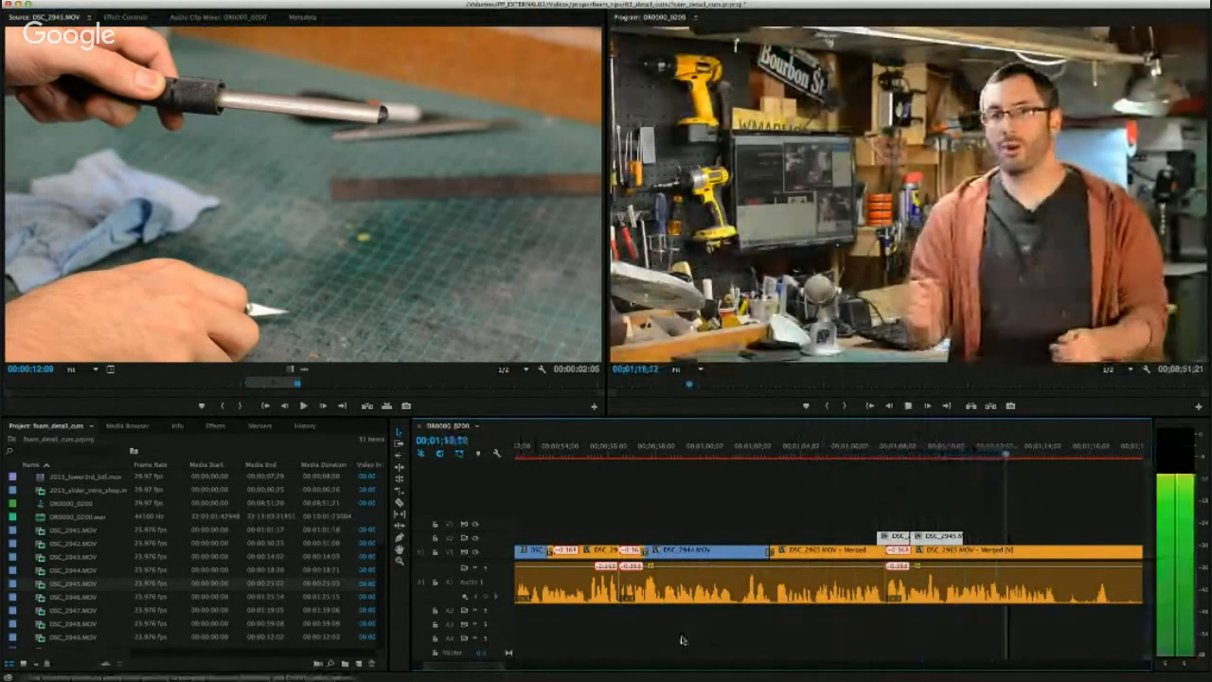
key("space")
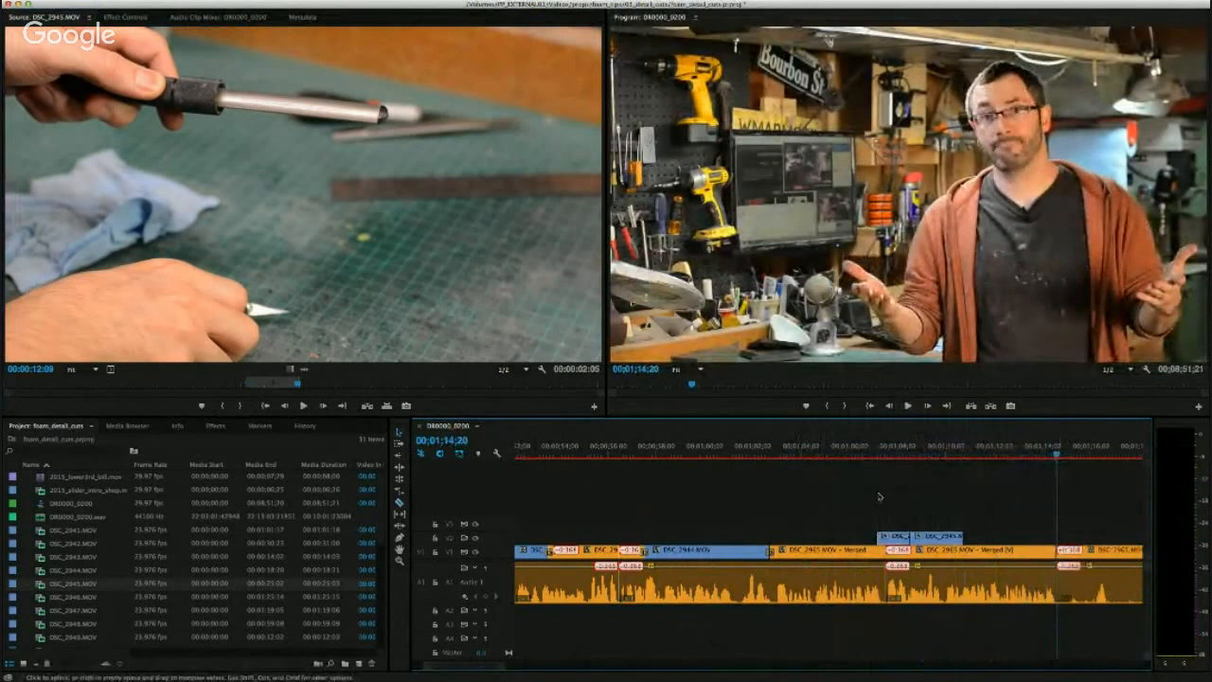
left_click_drag(905, 536, 925, 550)
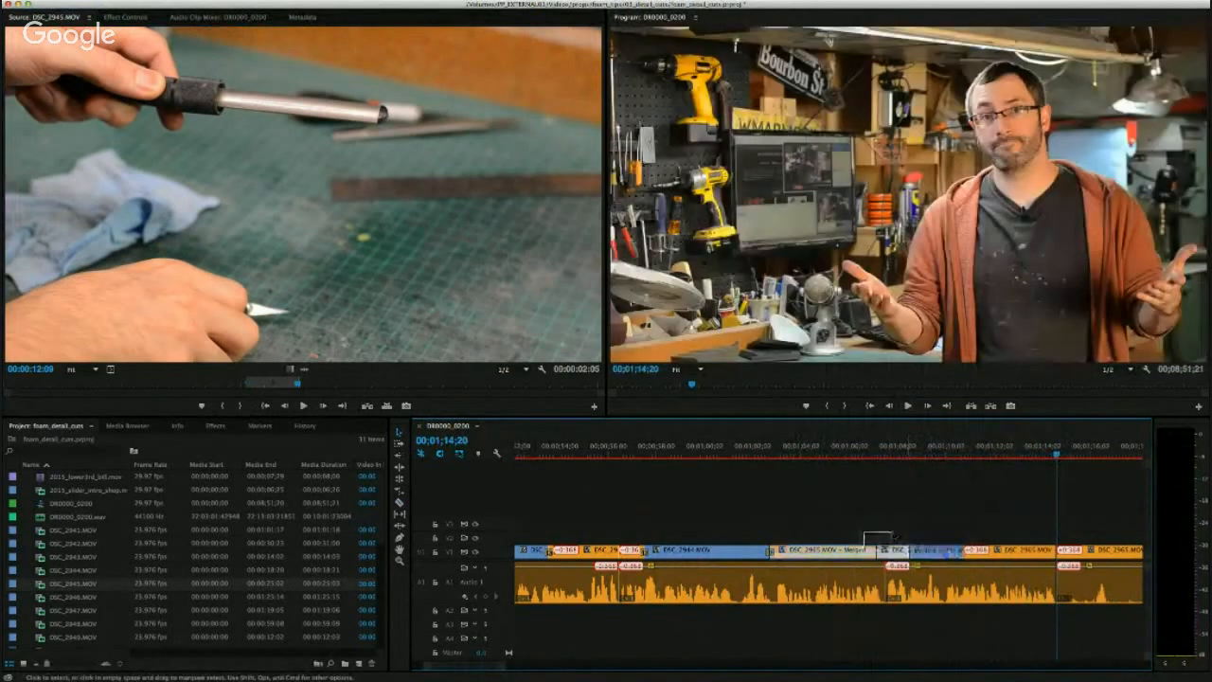
left_click(964, 547)
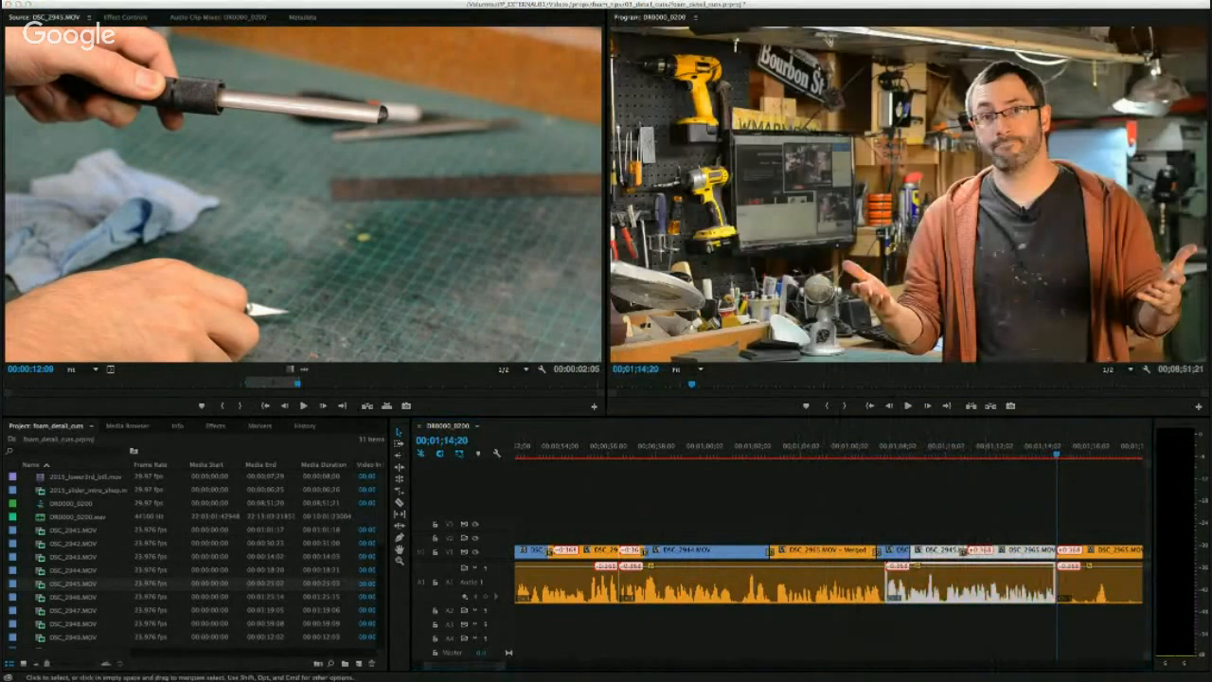
mouse_move(877, 447)
left_mouse_down()
mouse_move(887, 451)
mouse_move(866, 451)
mouse_move(888, 451)
left_mouse_up()
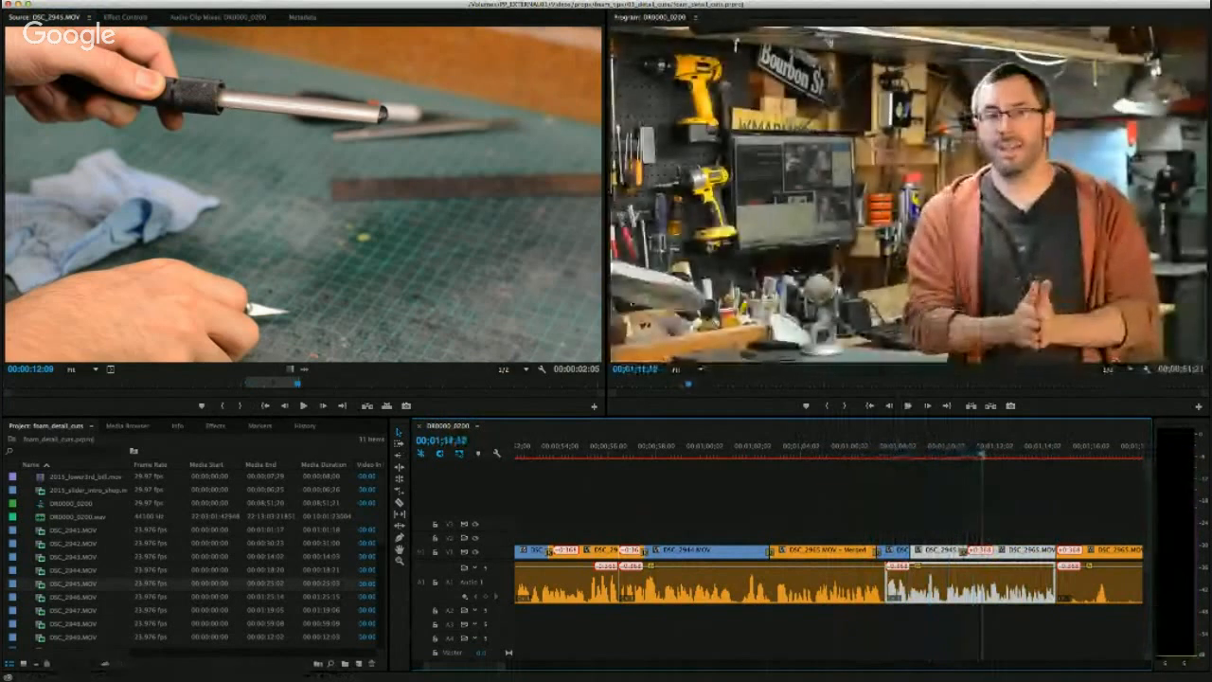
Cut the pause after 00:01:14:20 out of the merged clip, close the gap and play across the cut.
scroll(496, 670, "down", 5)
scroll(667, 487, "up", 1)
left_click_drag(668, 445, 782, 453)
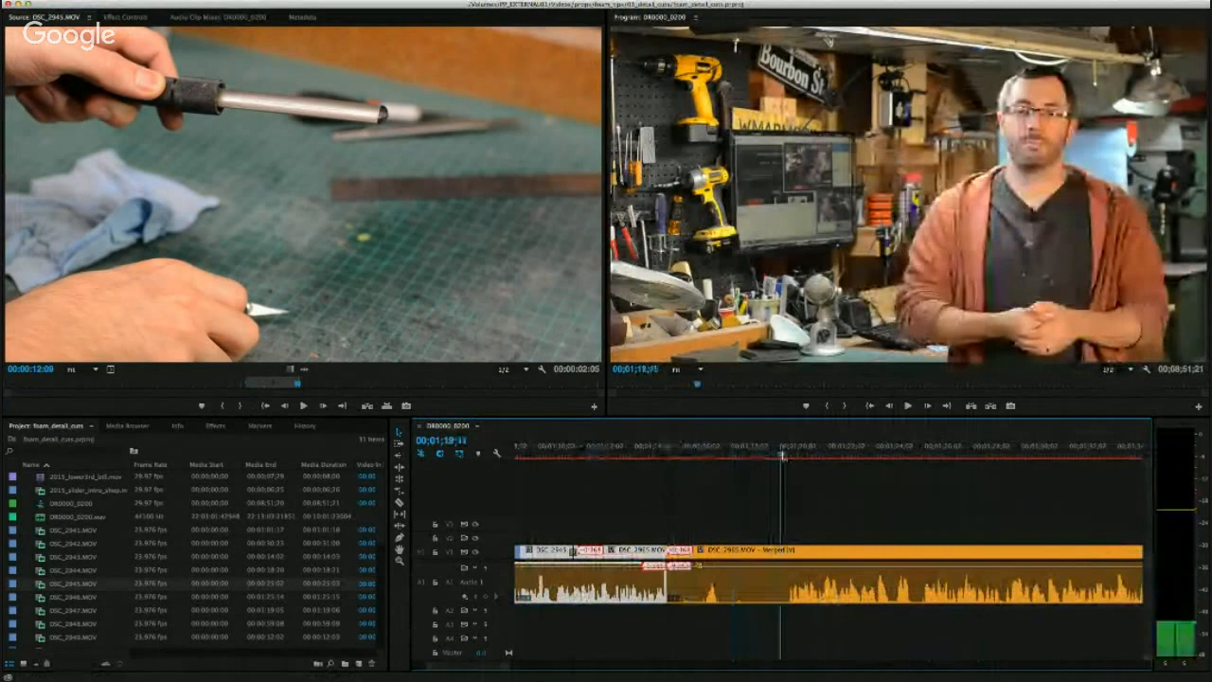
key("space")
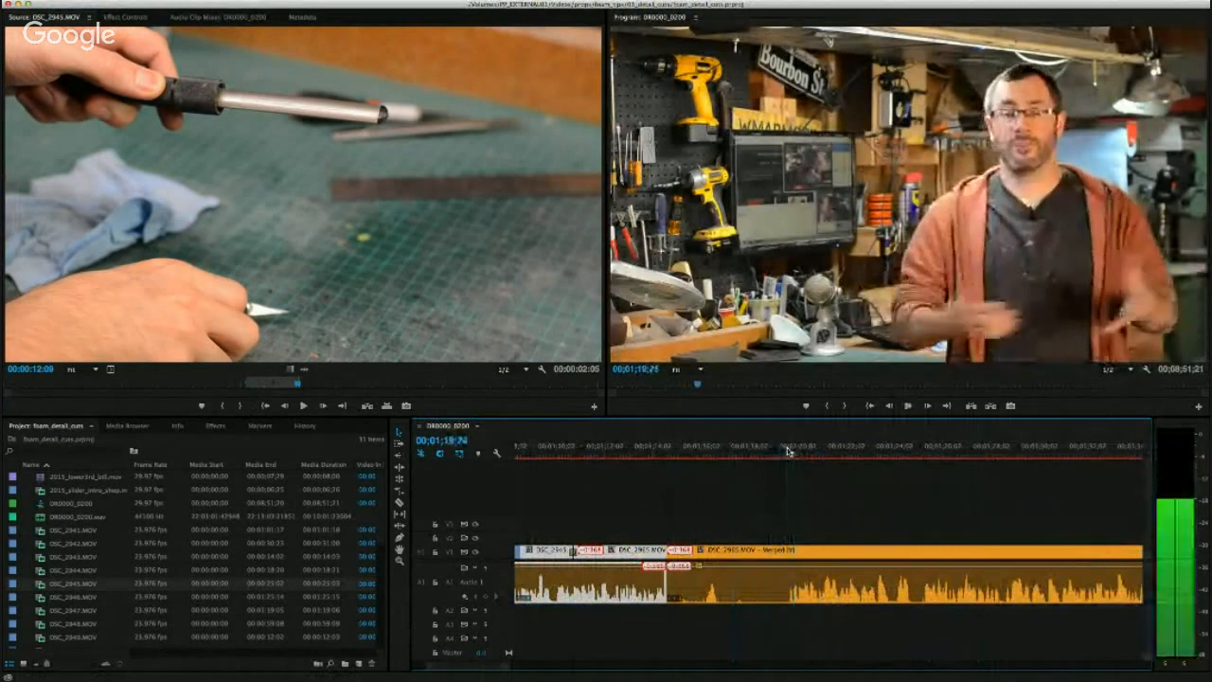
left_click(786, 452)
mouse_move(671, 550)
left_mouse_down()
mouse_move(781, 554)
mouse_move(669, 556)
left_mouse_up()
key("space")
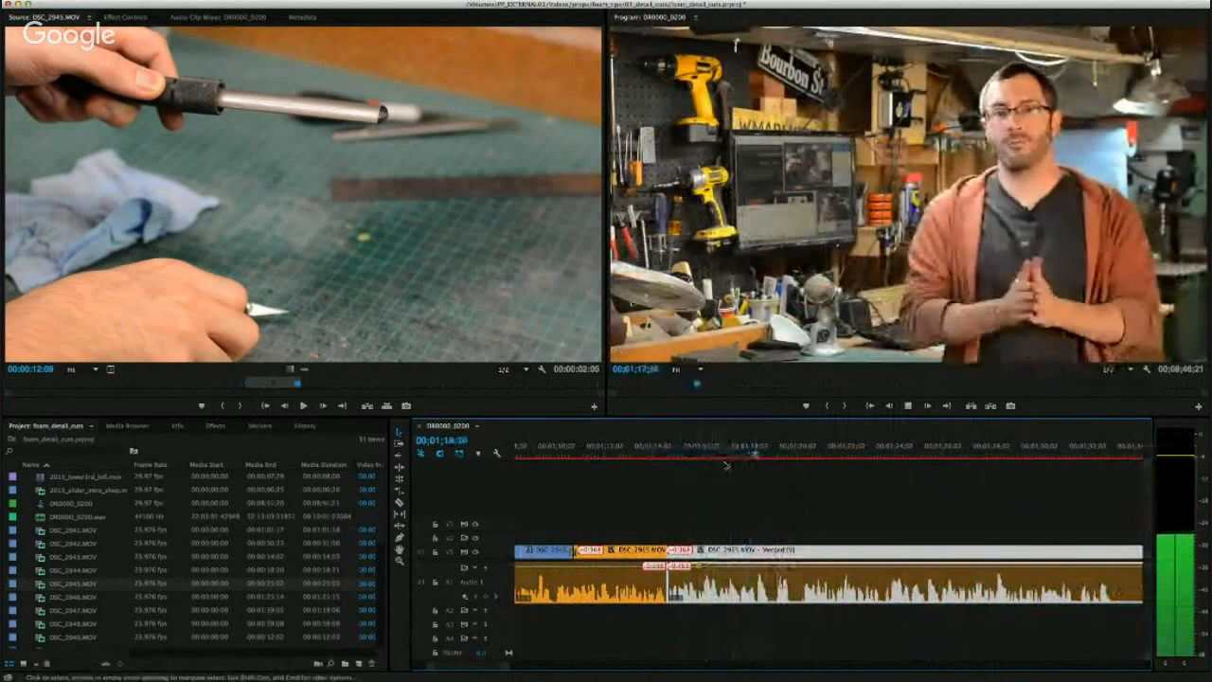
key("space")
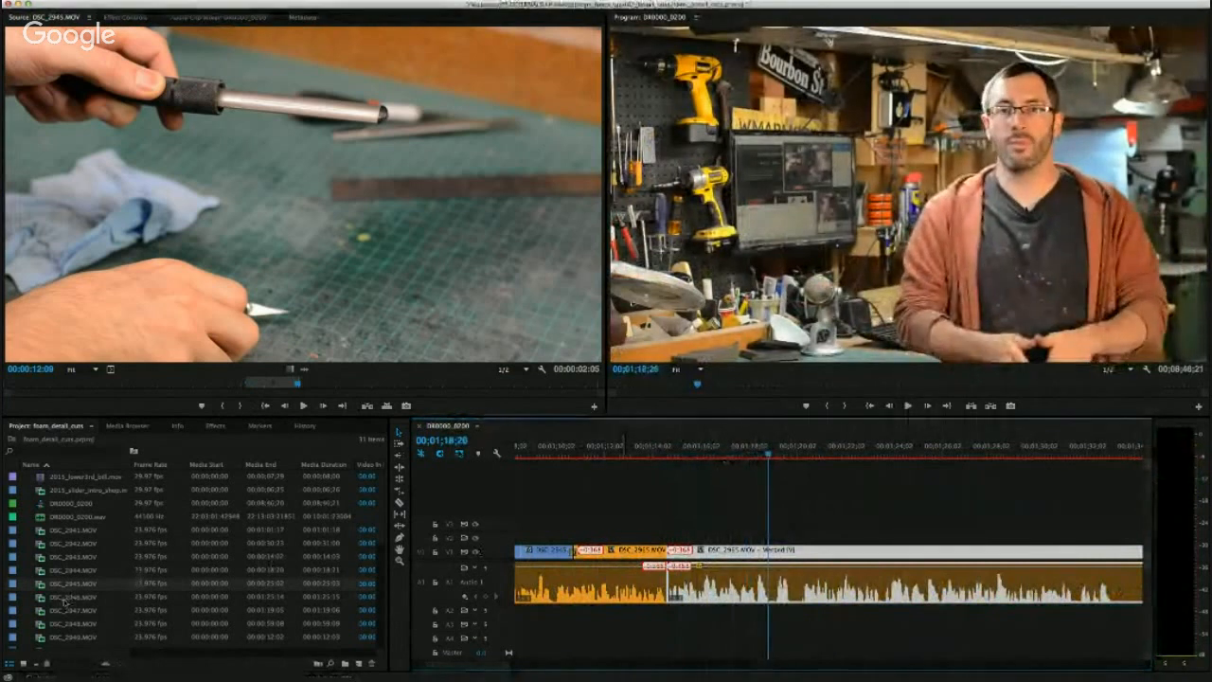
Load DSC_2946.MOV as the source, scrub to about 00:00:15:00, and play the sequence up to about 00:01:33:04.
double_click(64, 598)
left_click_drag(55, 385, 104, 385)
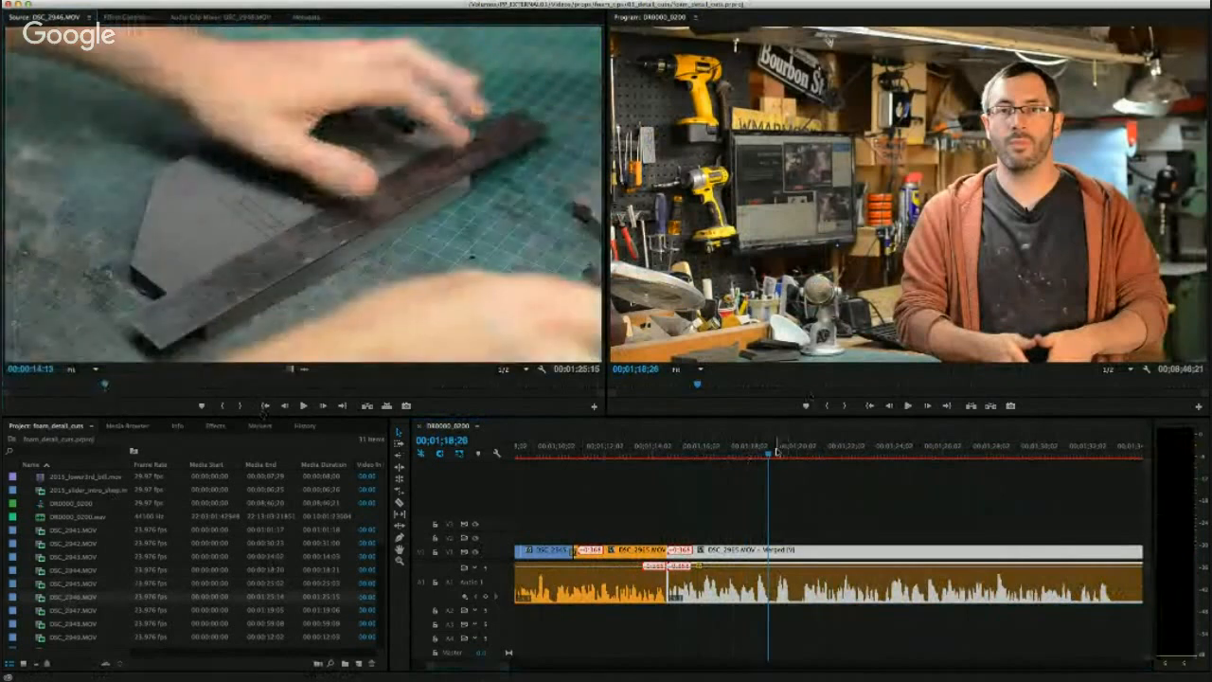
key("space")
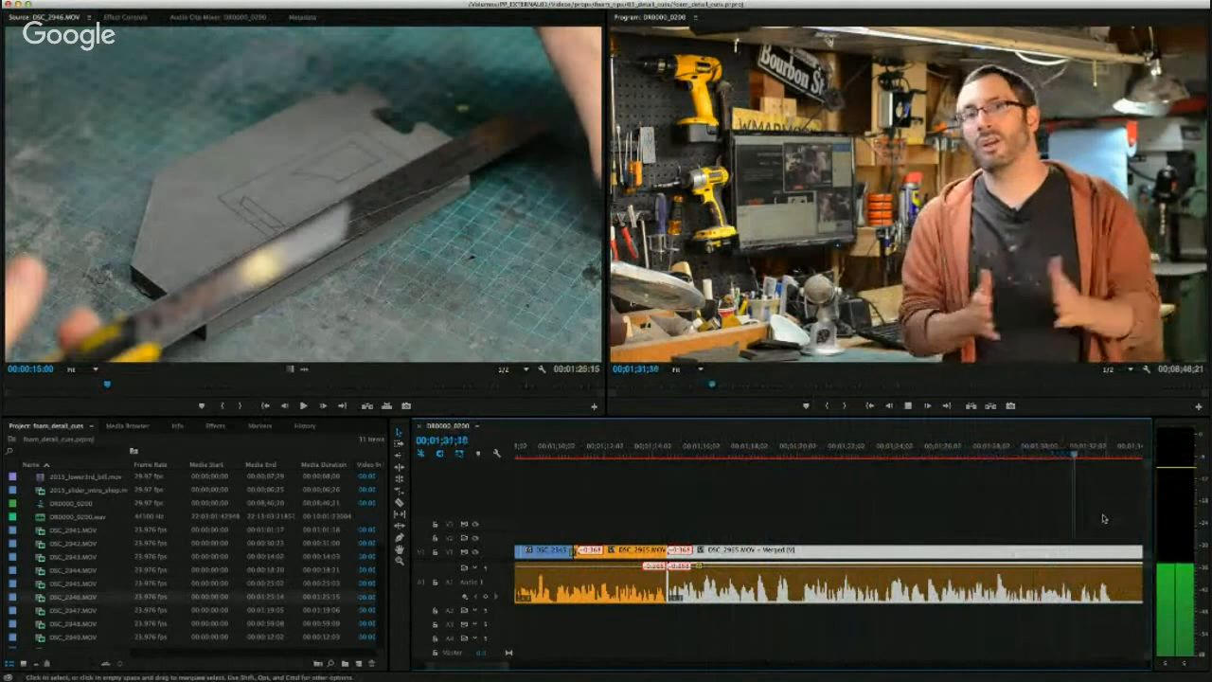
key("space")
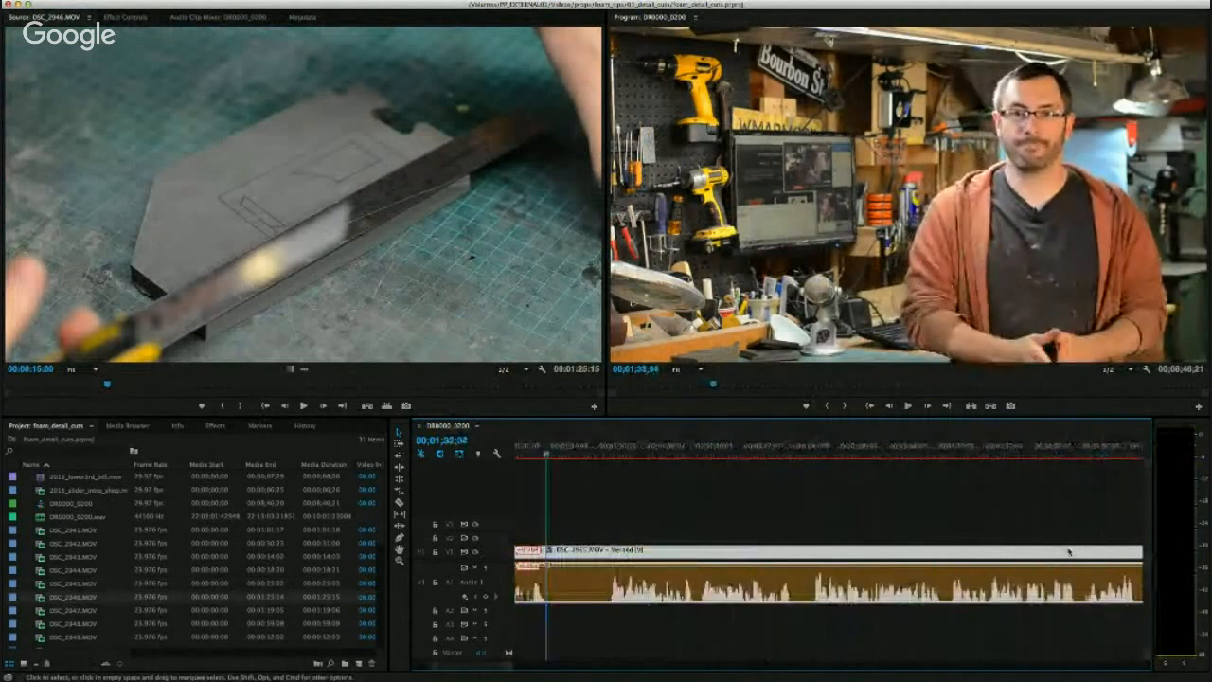
Cut the pause following about 00:01:33:04 out of the merged clip, close the gap and play across the cut.
left_click(547, 552)
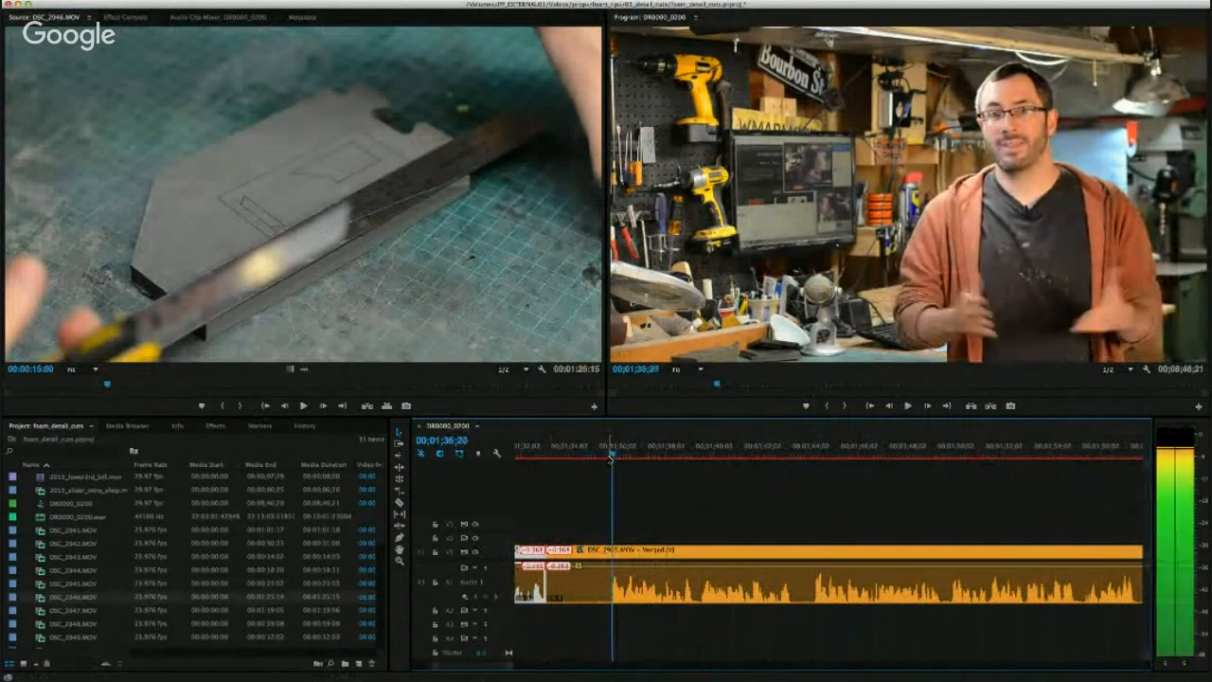
mouse_move(551, 547)
left_mouse_down()
mouse_move(613, 552)
mouse_move(568, 553)
left_mouse_up()
left_click(538, 454)
key("space")
key("space")
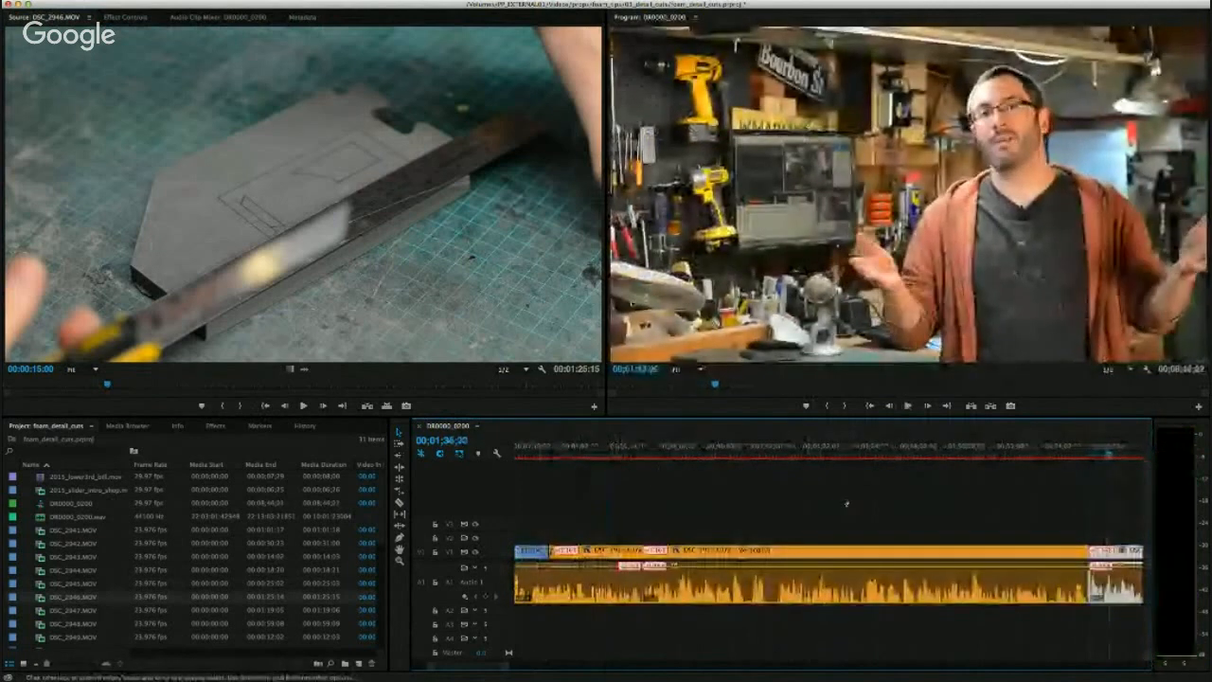
left_click(1073, 454)
key("space")
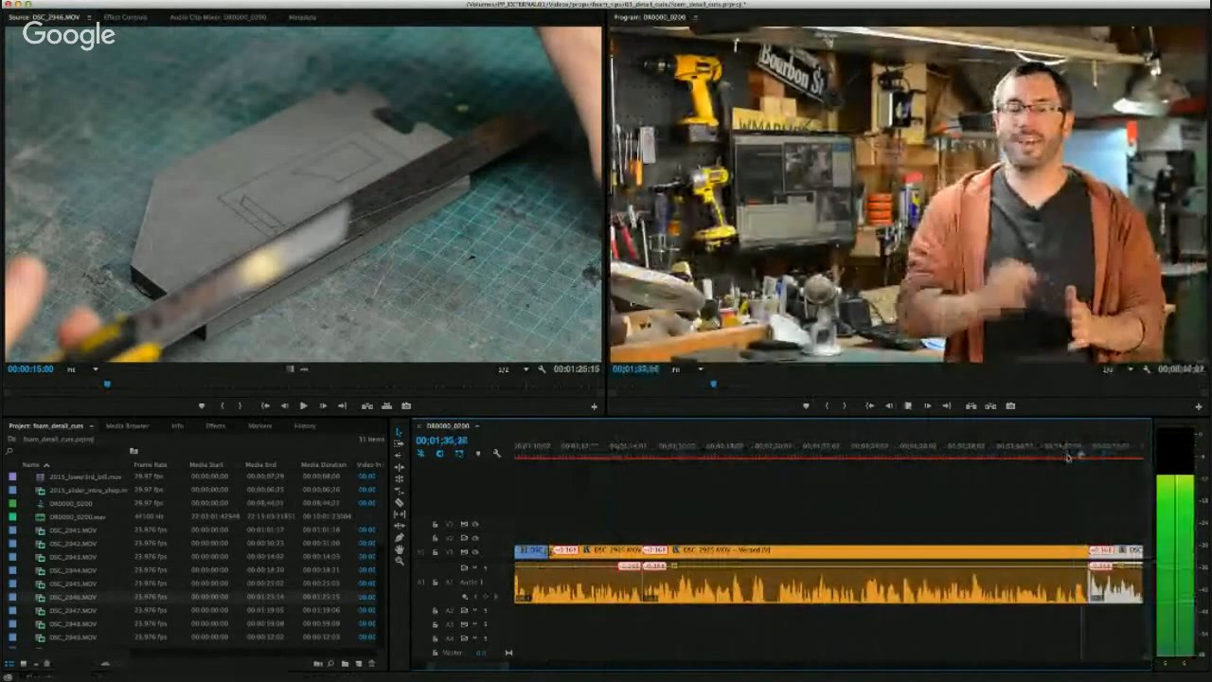
key("space")
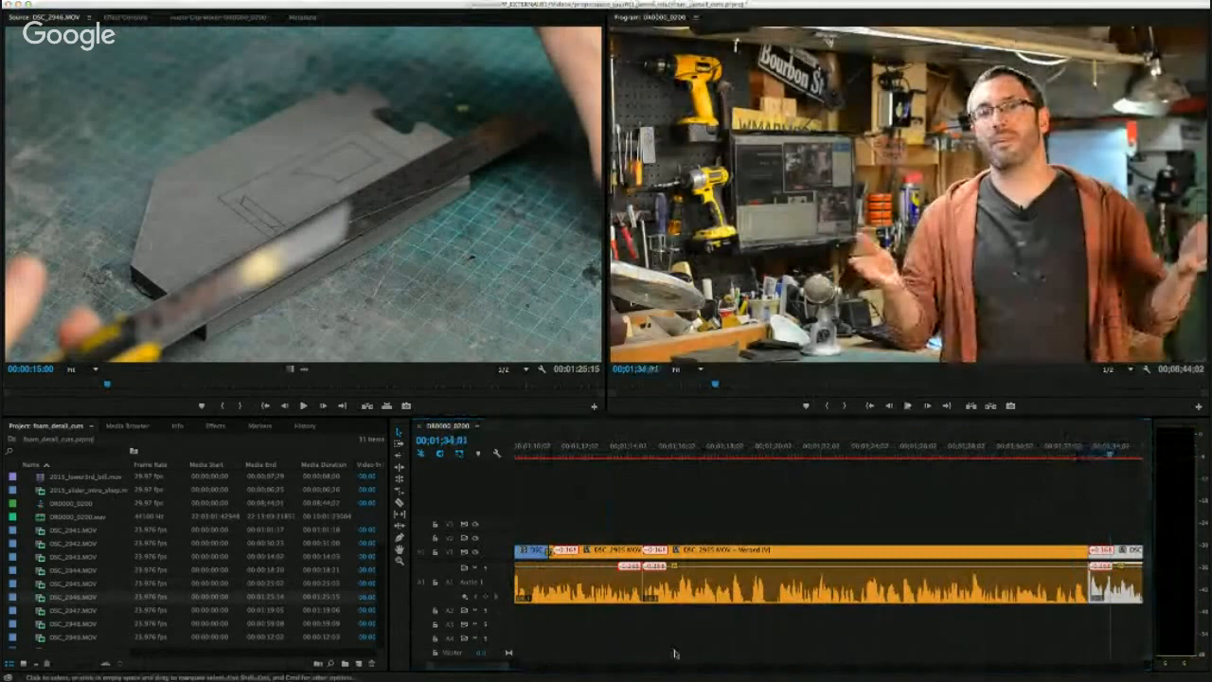
Play on in the merged clip and cut out the pause from 00:01:40:20 to about 00:01:41:16, closing the gap.
left_click_drag(480, 666, 497, 670)
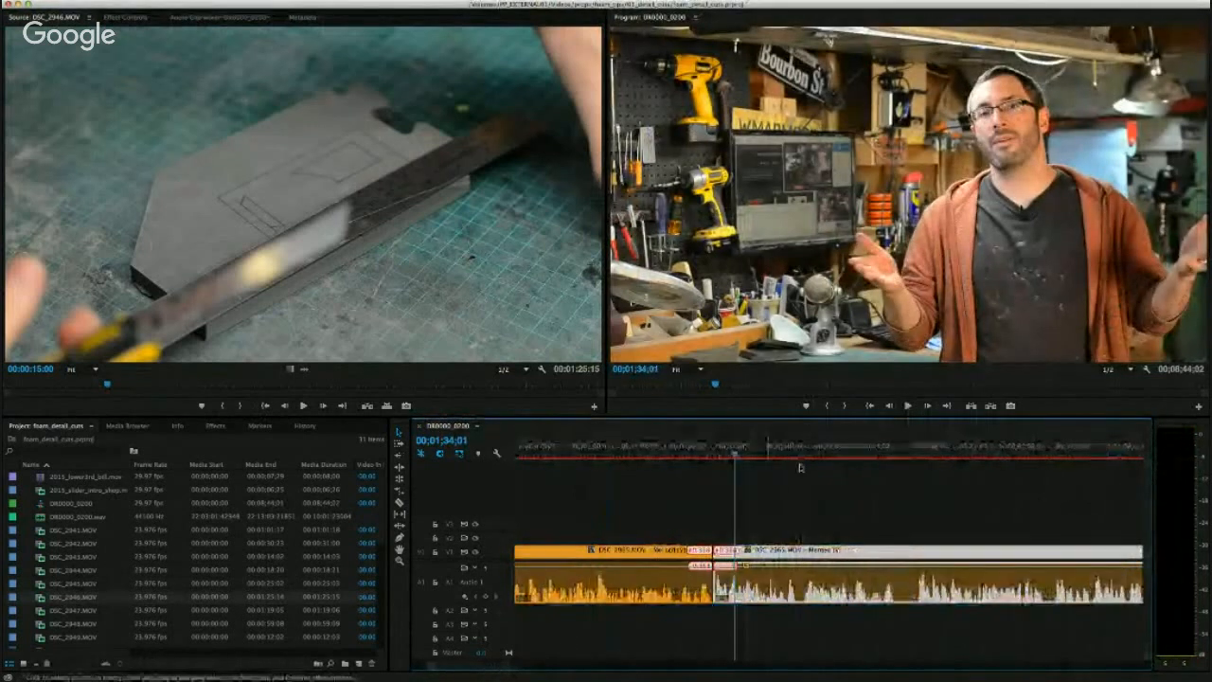
key("space")
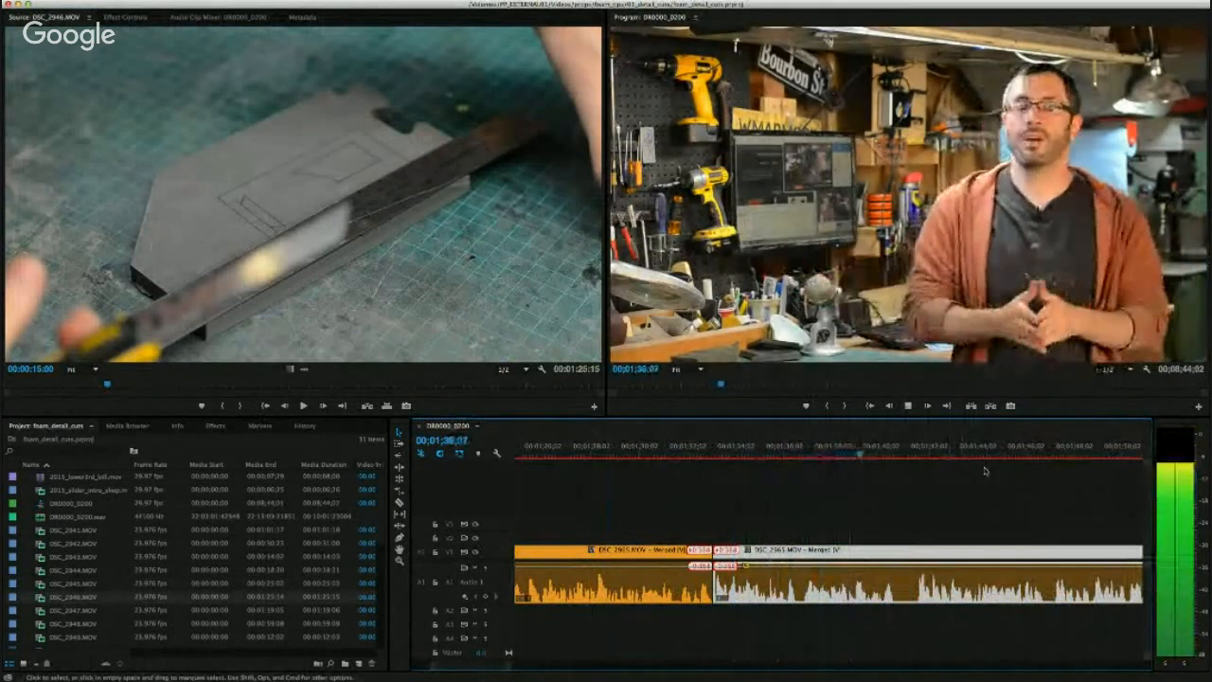
key("space")
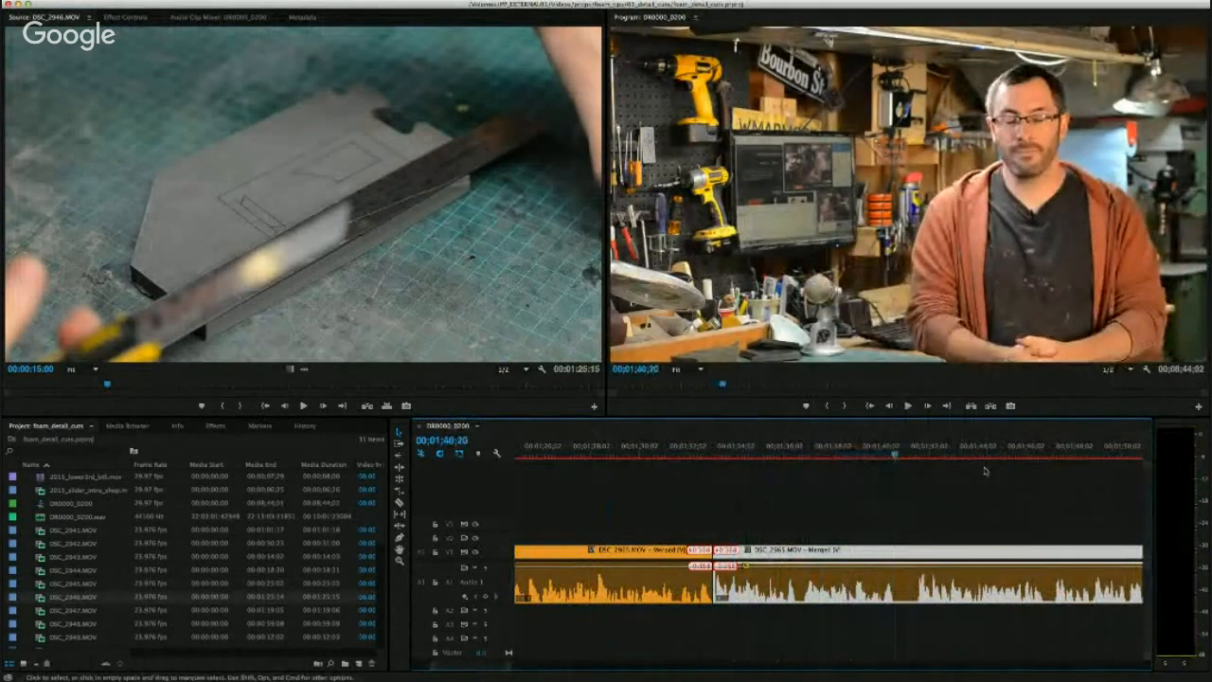
left_click(894, 551)
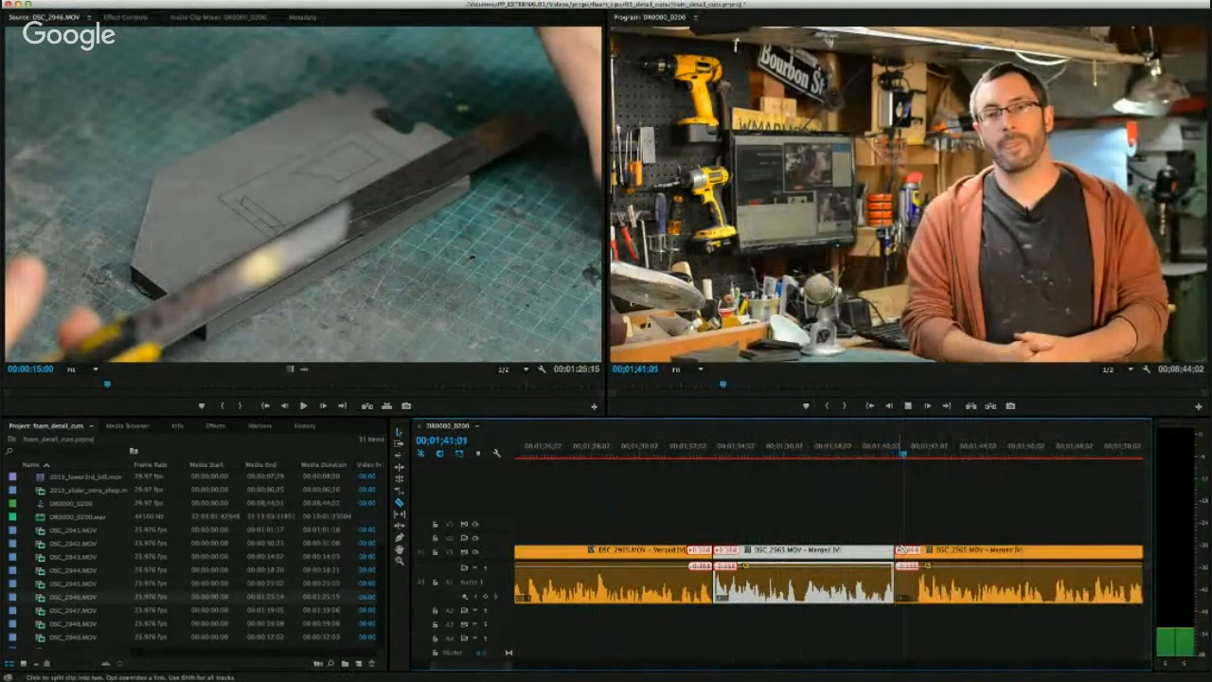
key("space")
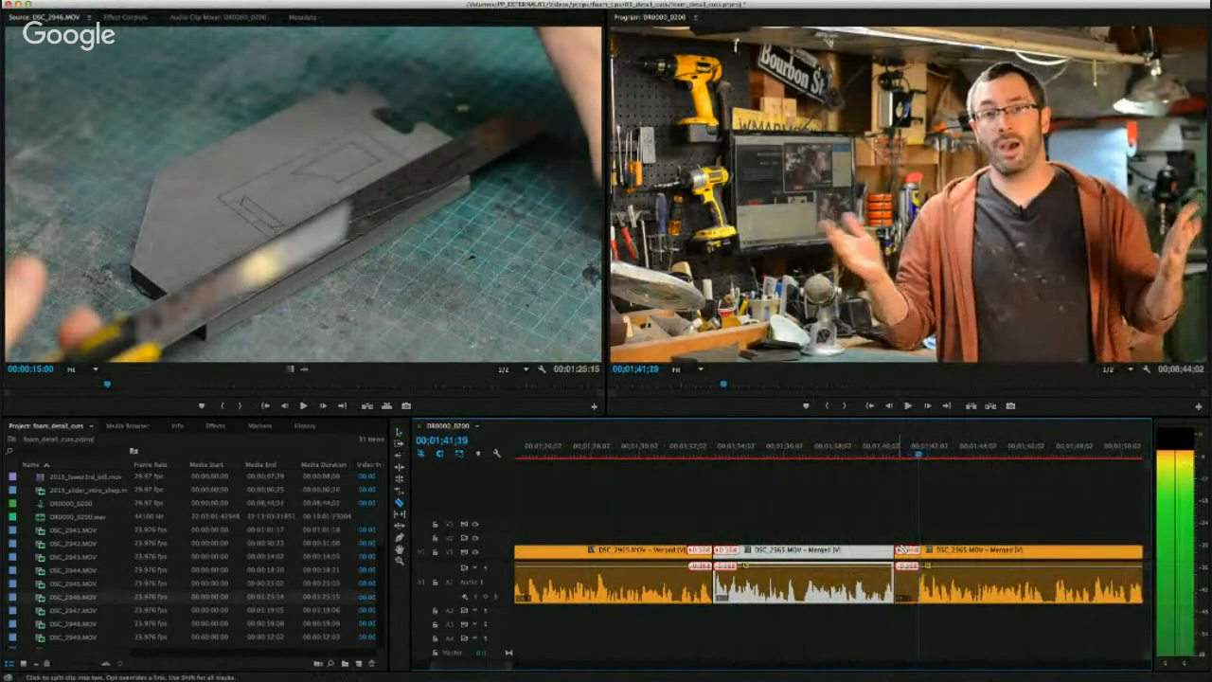
key("Left")
mouse_move(899, 550)
left_mouse_down()
mouse_move(914, 551)
mouse_move(900, 551)
left_mouse_up()
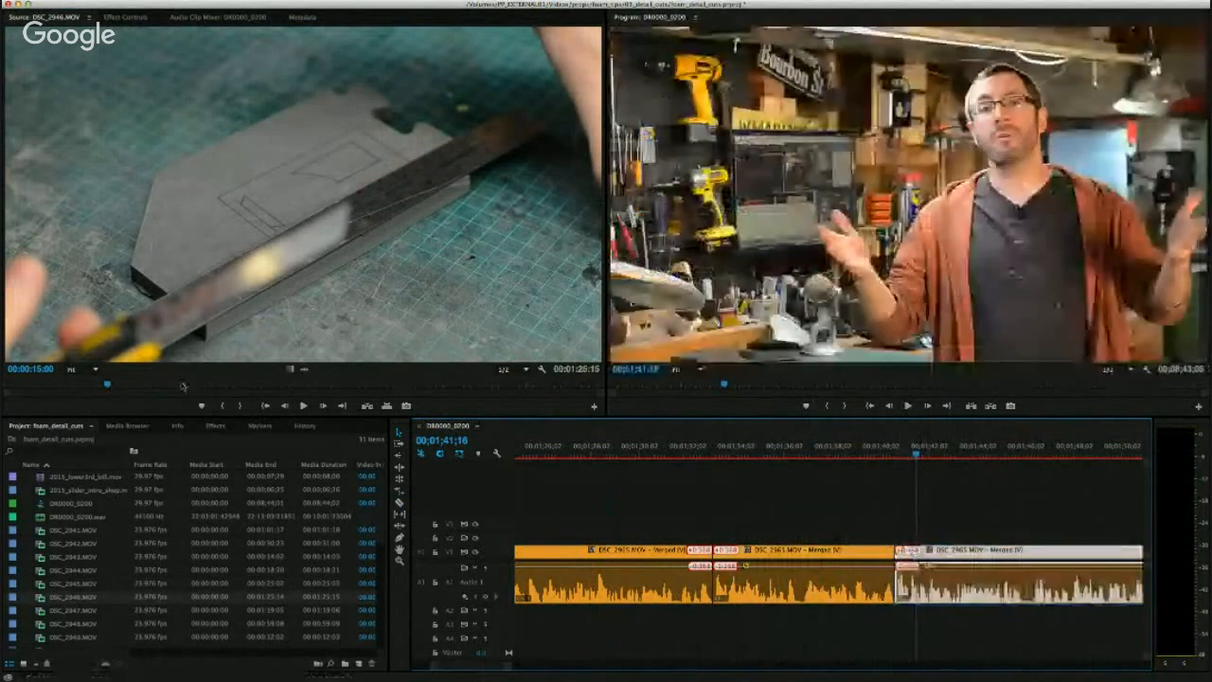
Mark a range 00:00:01:08 long in DSC_2946.MOV, ending at 00:00:13:10, as the next cutaway.
left_click_drag(85, 384, 87, 386)
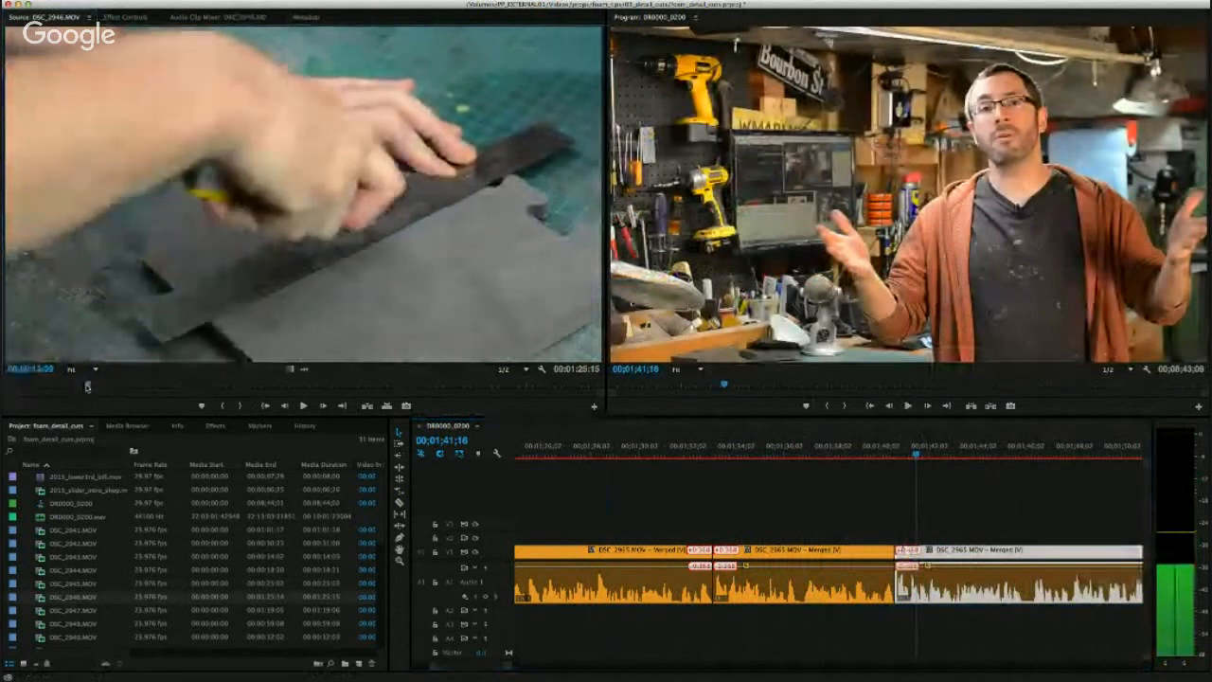
left_click(223, 405)
key("space")
key("space")
key("space")
key("space")
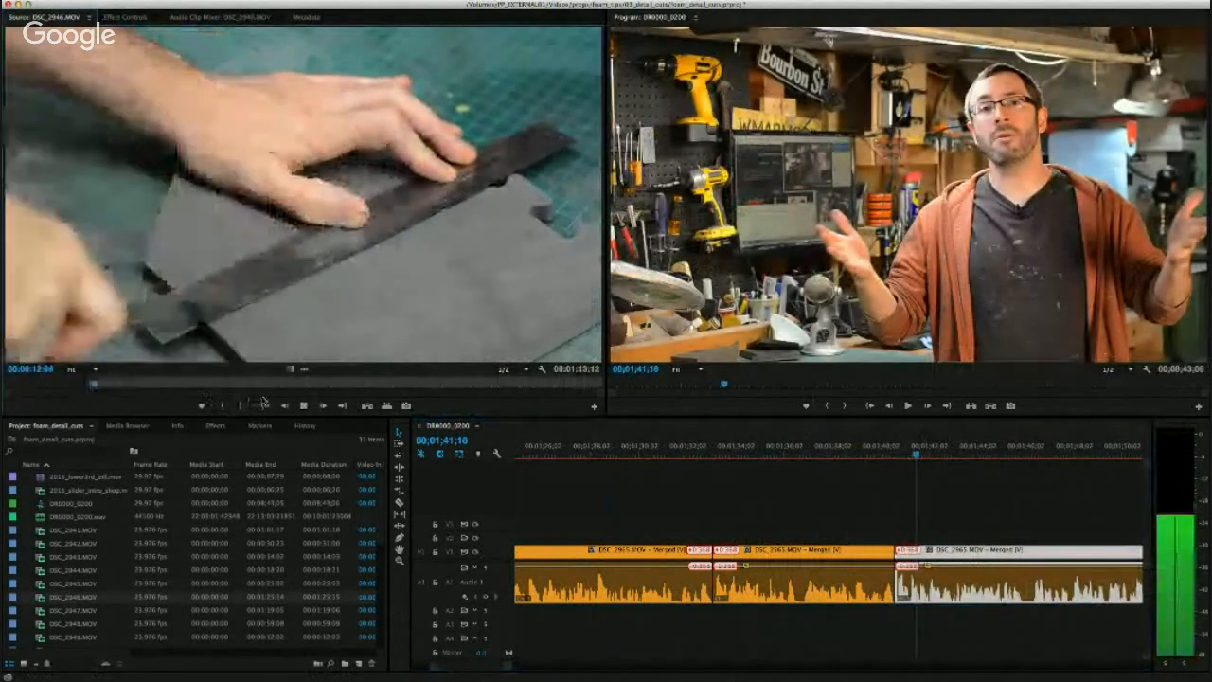
left_click(245, 405)
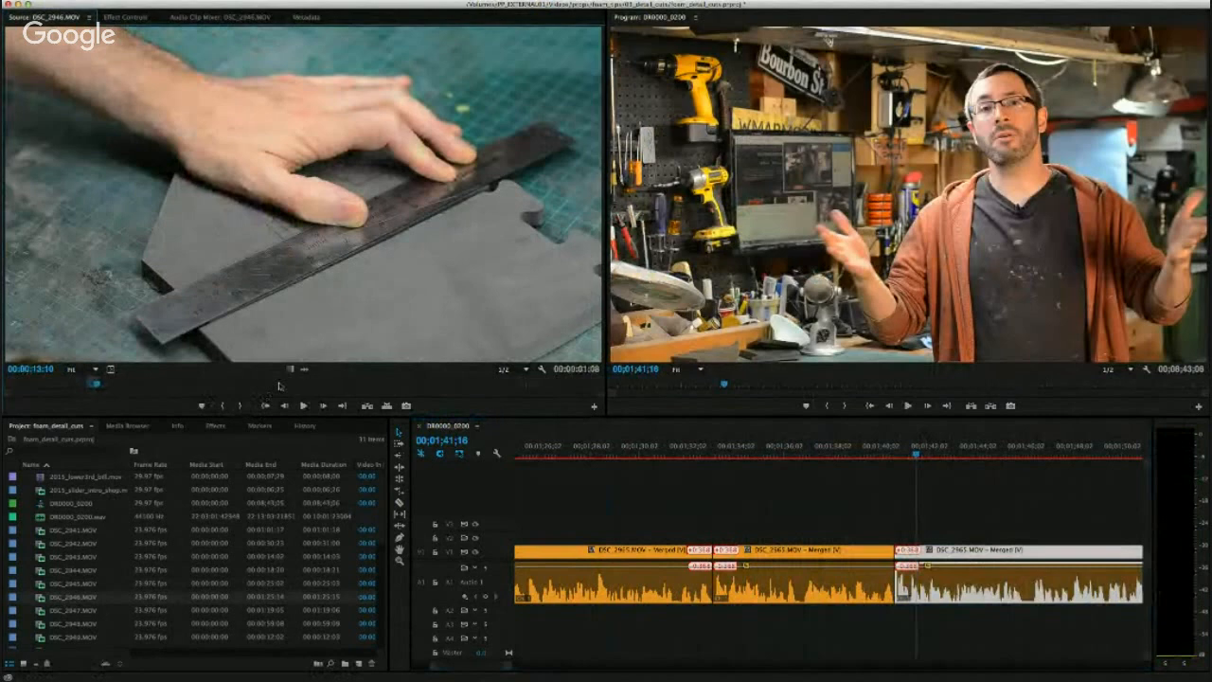
Place the marked range above the merged clip on V2, followed directly by a 00:00:01:15 range of DSC_2946.MOV ending at 00:01:11:19.
left_click_drag(317, 382, 803, 536)
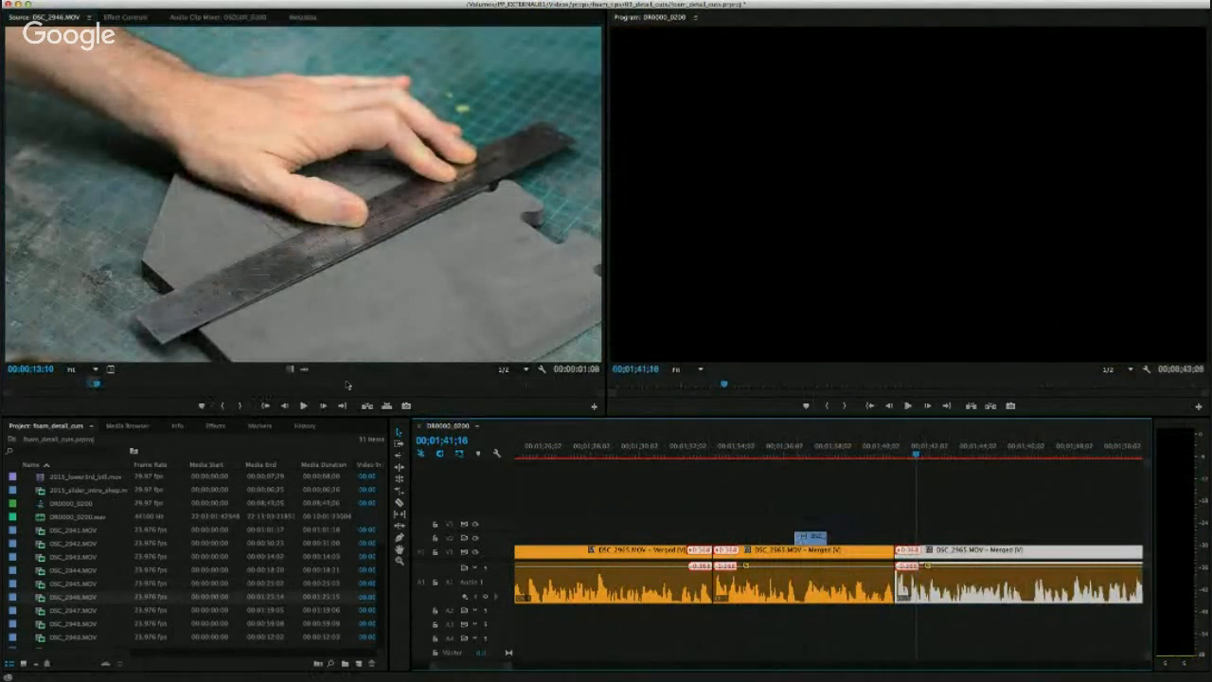
left_click_drag(151, 384, 496, 401)
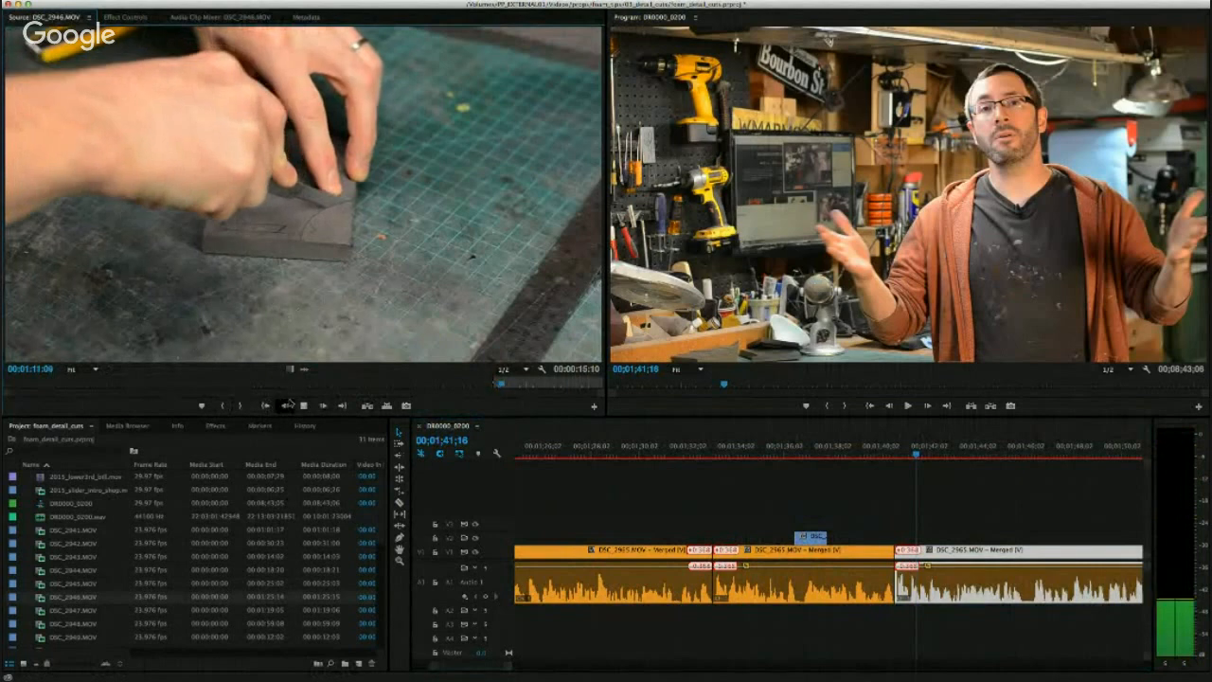
left_click_drag(288, 369, 838, 540)
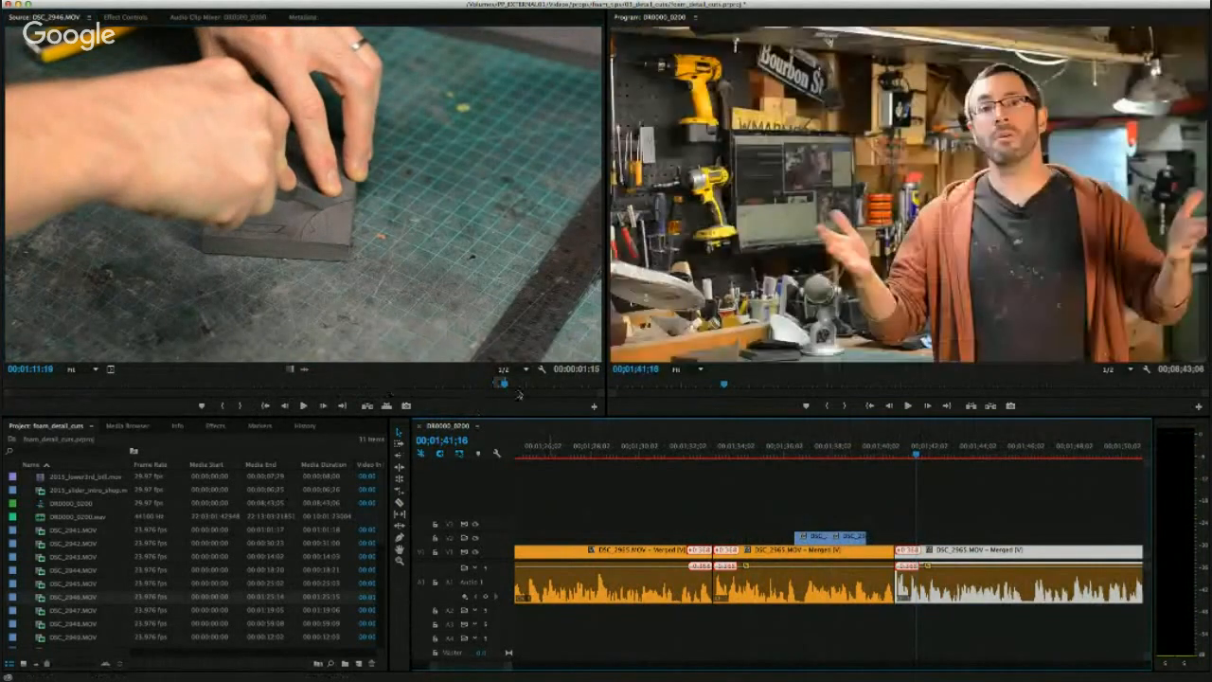
Mark a range 00:00:01:14 long in DSC_2946.MOV, ending at 00:01:22:20.
left_click(505, 383)
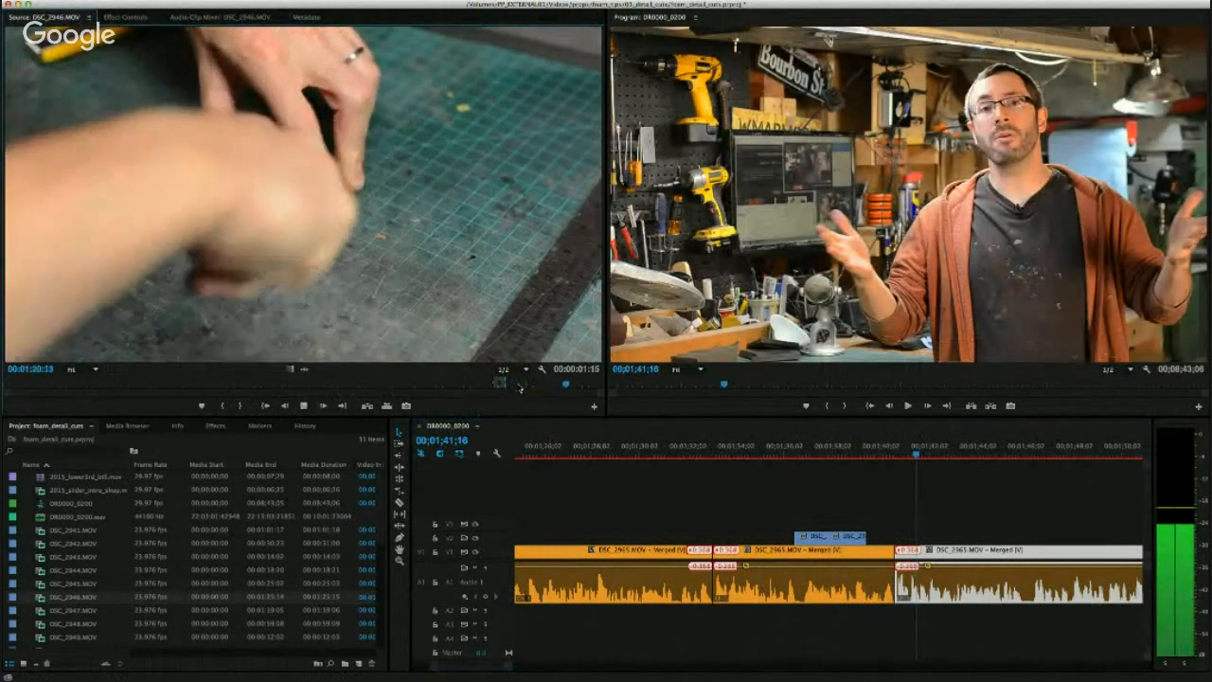
key("space")
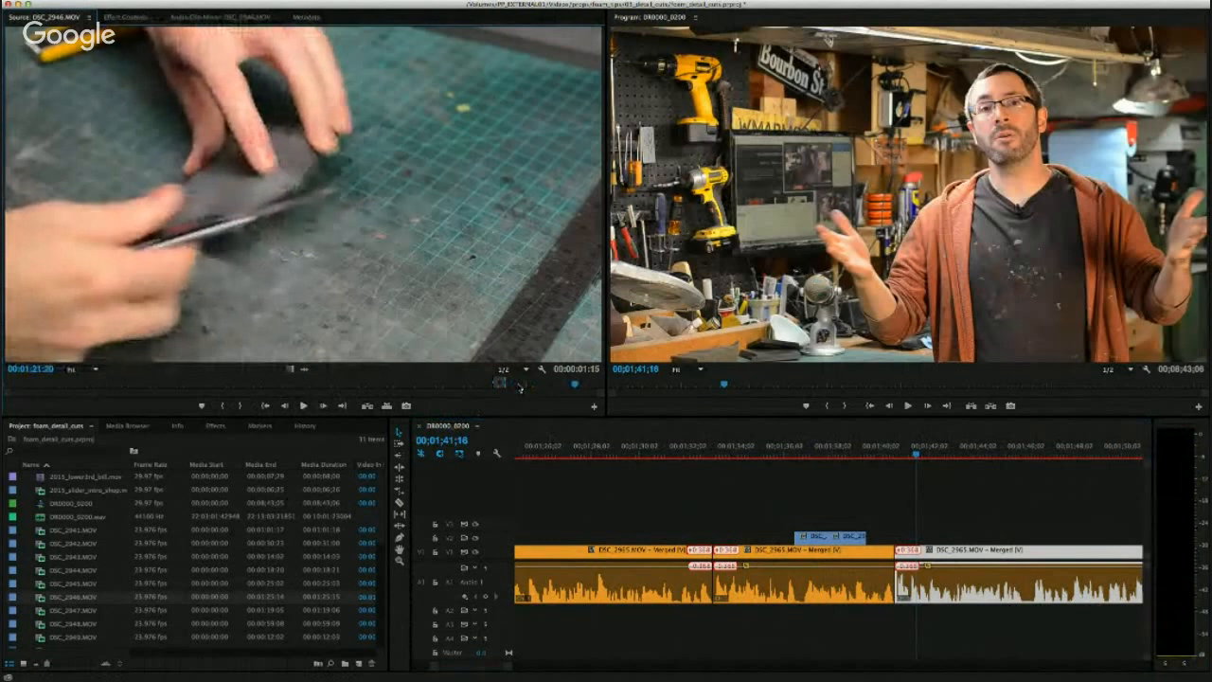
key("Left")
key("Left")
key("Left")
key("Left")
key("Left")
key("Left")
key("Left")
key("Left")
key("Left")
key("Left")
key("Left")
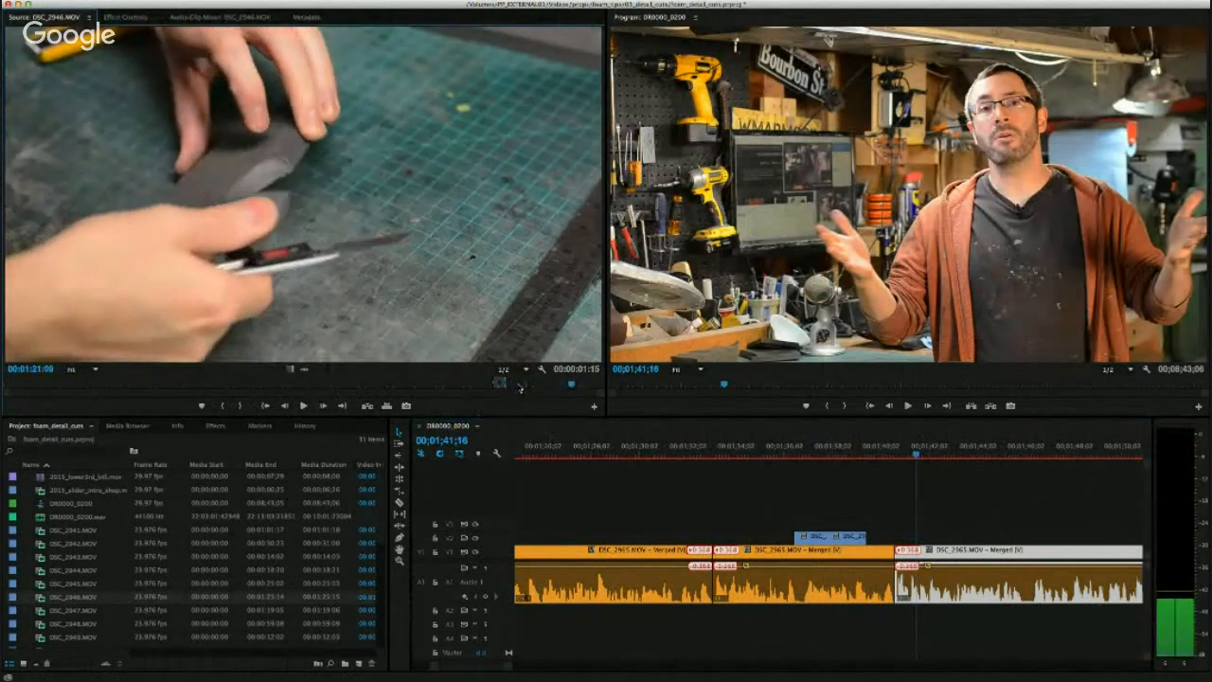
key("Left")
key("Left")
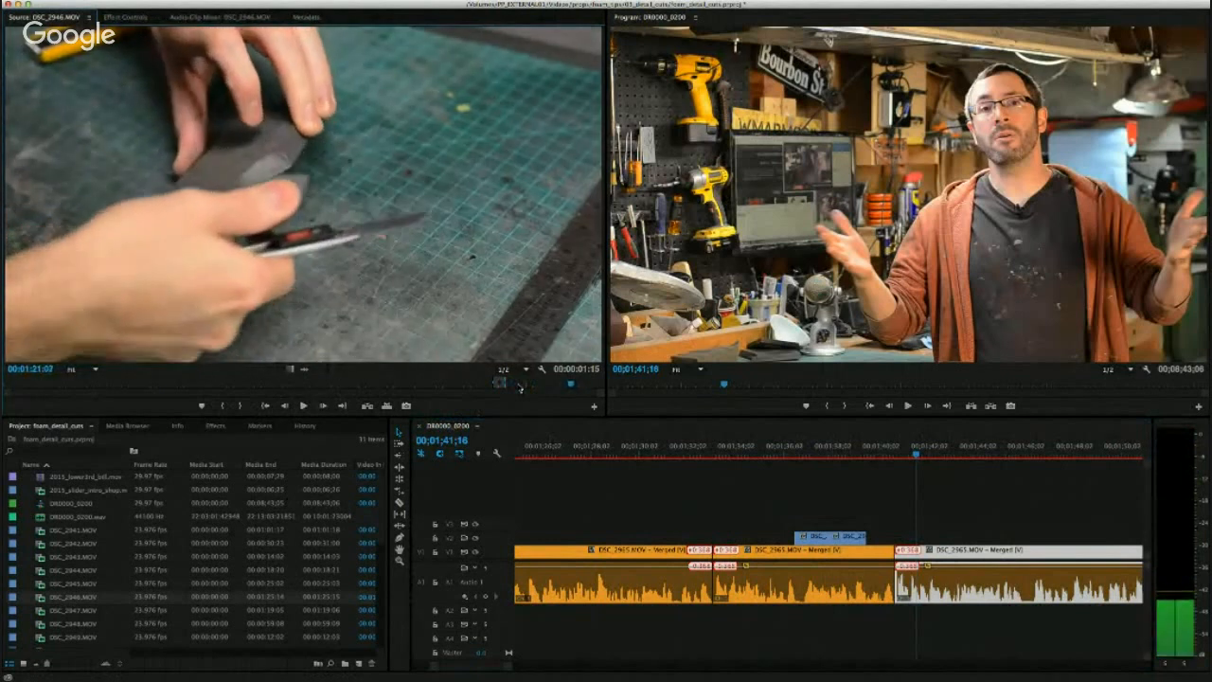
left_click(223, 406)
key("space")
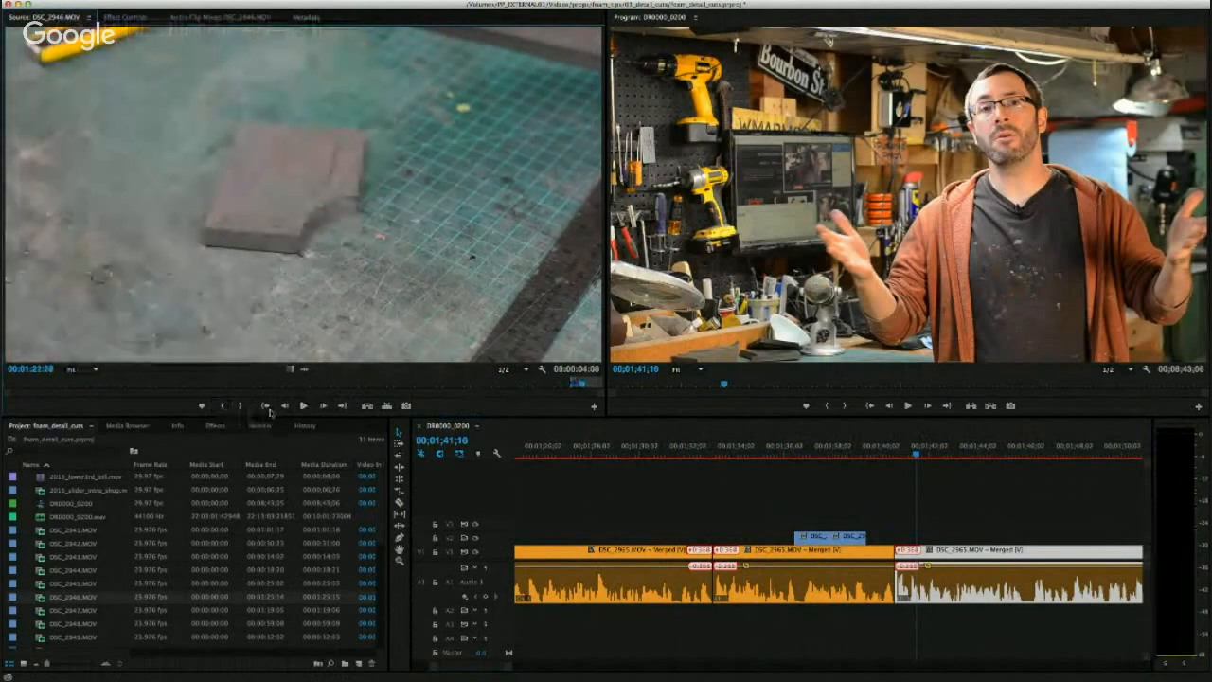
Append the marked range as the third cutaway on V2 and shift all three cutaways earlier to end at the merged clip's cut.
left_click_drag(291, 371, 767, 532)
left_click_drag(862, 548, 867, 542)
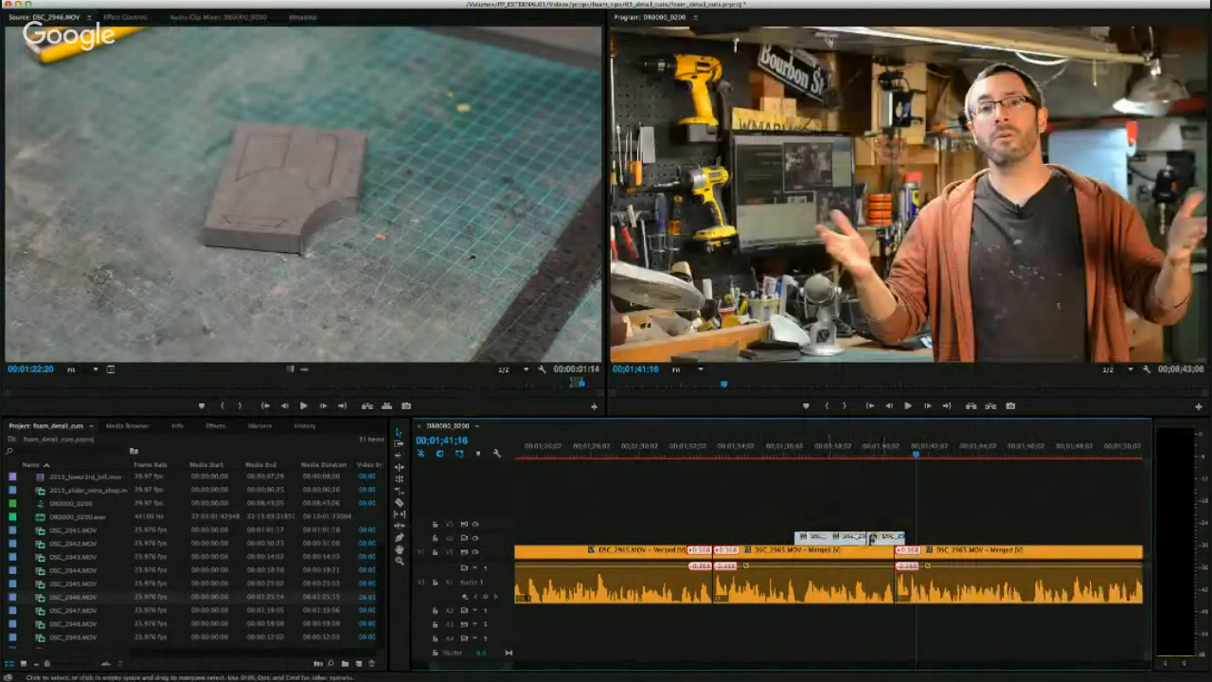
left_click_drag(885, 537, 871, 535)
Play the sequence across the three cutaways and on to 00:01:49:09, replaying the passage around 00:01:46.
left_click_drag(801, 451, 768, 451)
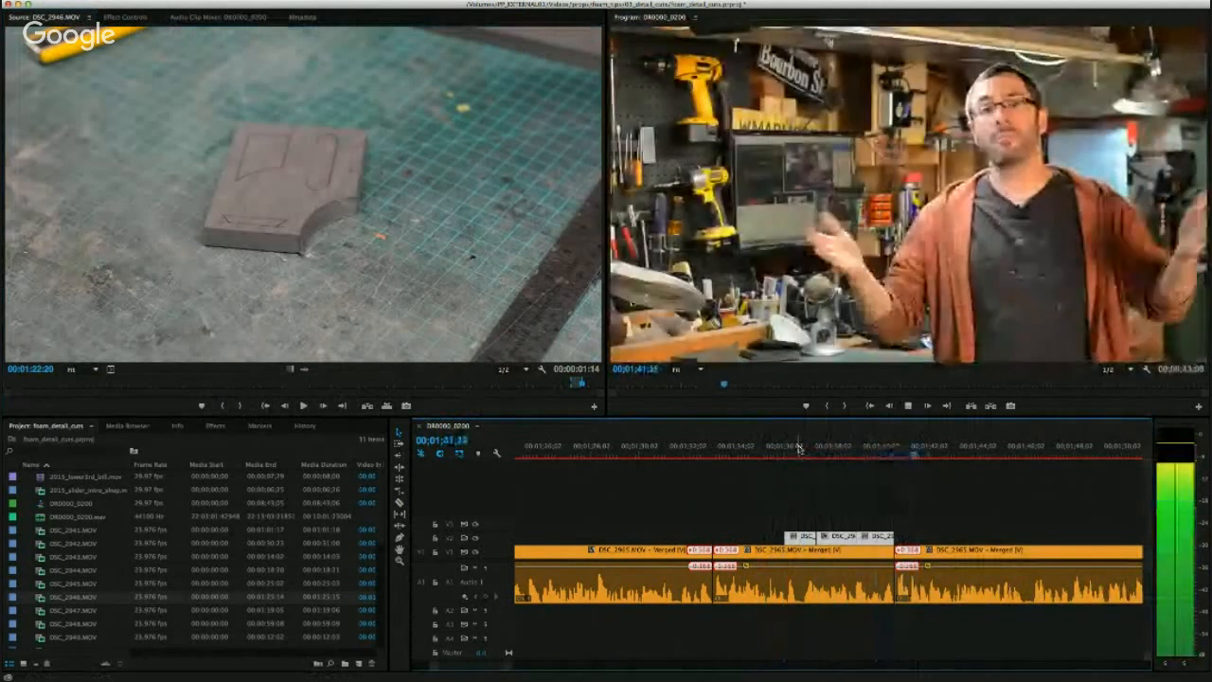
key("space")
left_click_drag(474, 670, 485, 672)
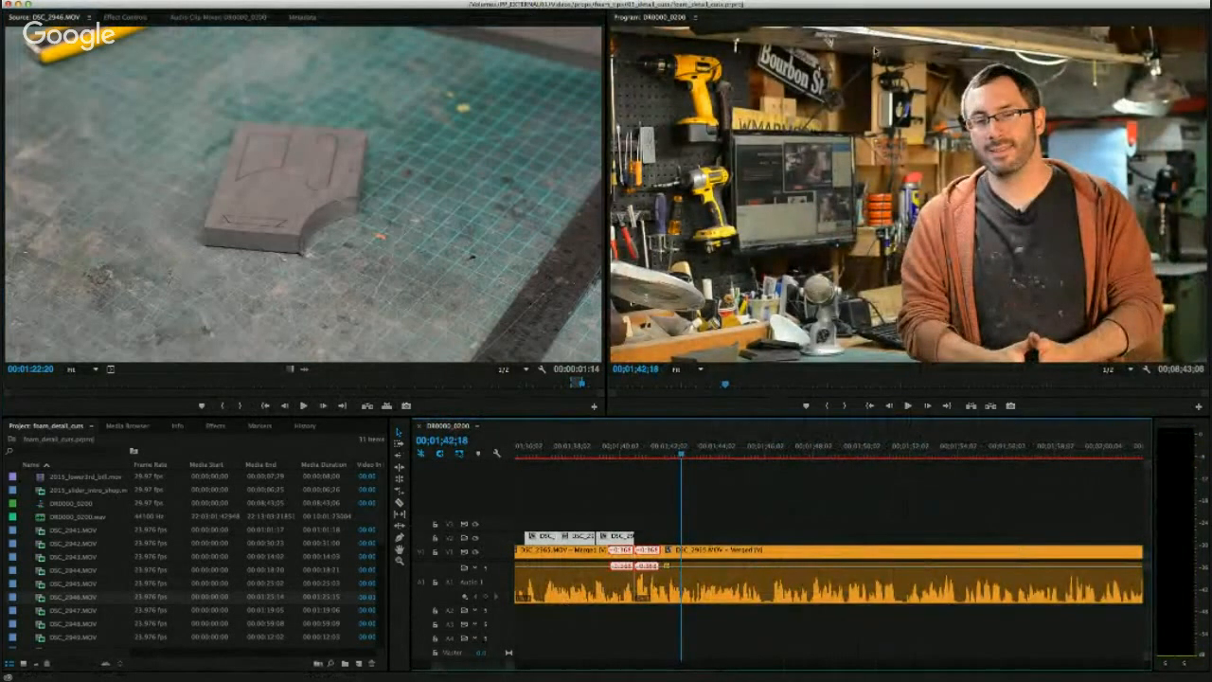
key("space")
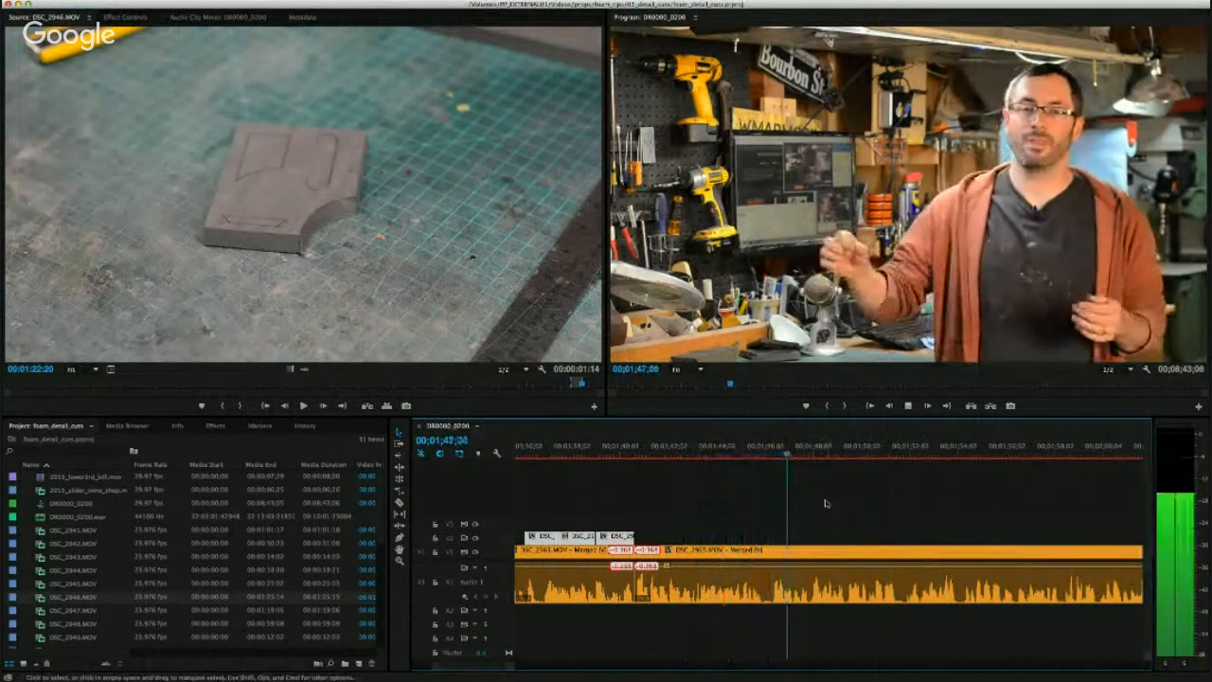
key("space")
left_click_drag(786, 455, 772, 450)
key("space")
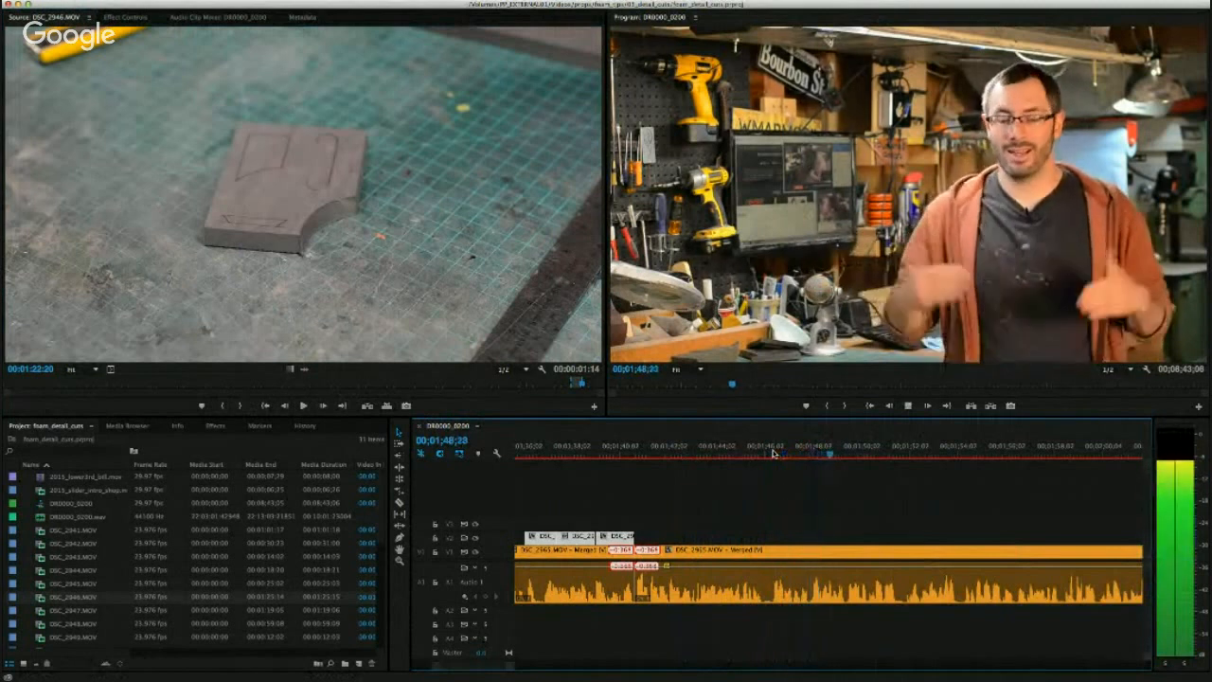
key("space")
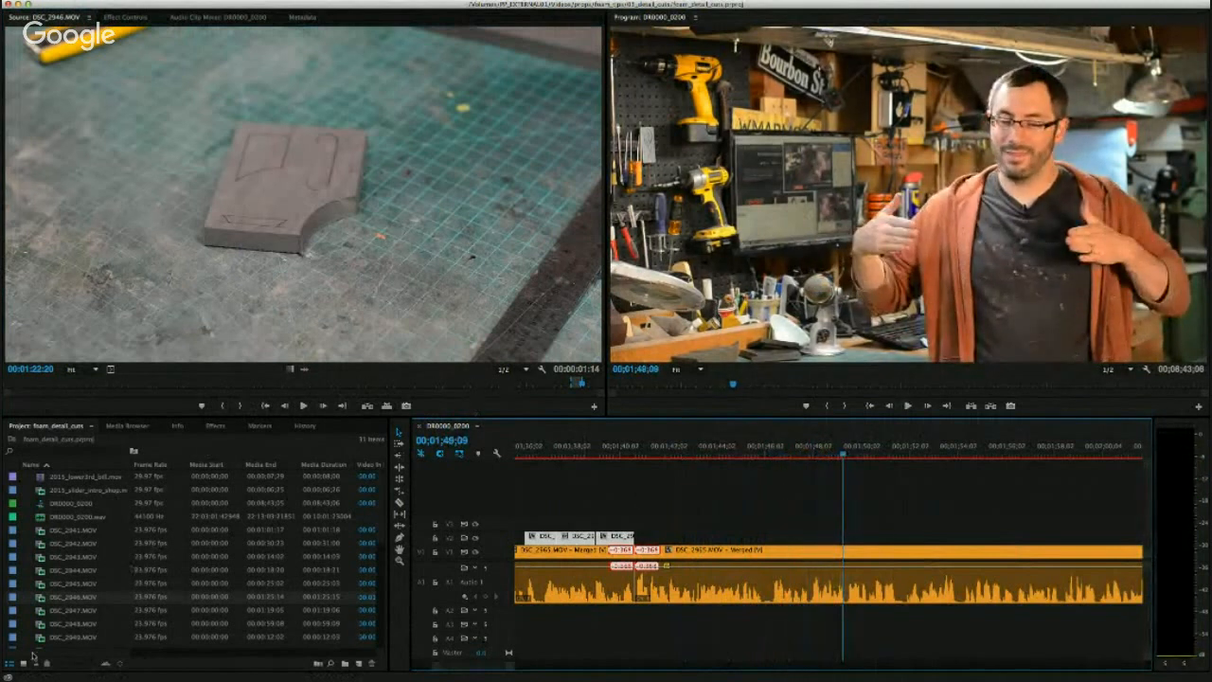
Load DSC_2947.MOV as the source and start a range at about 00:00:07:11.
scroll(57, 612, "down", 2)
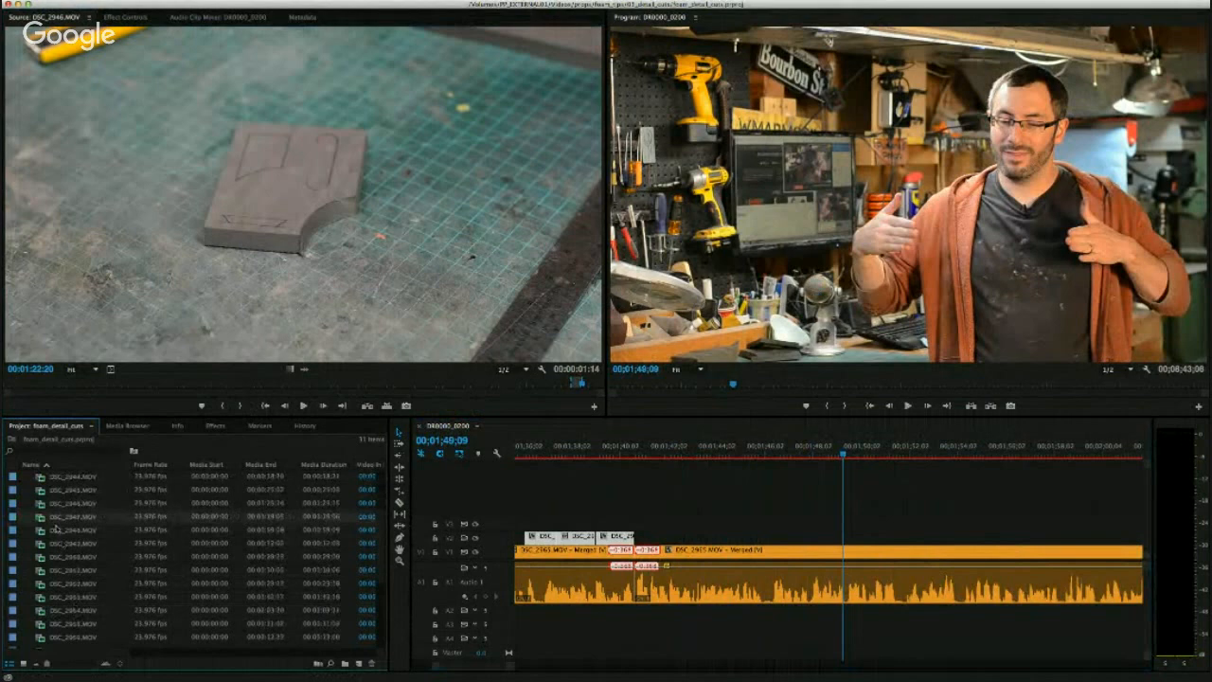
double_click(54, 519)
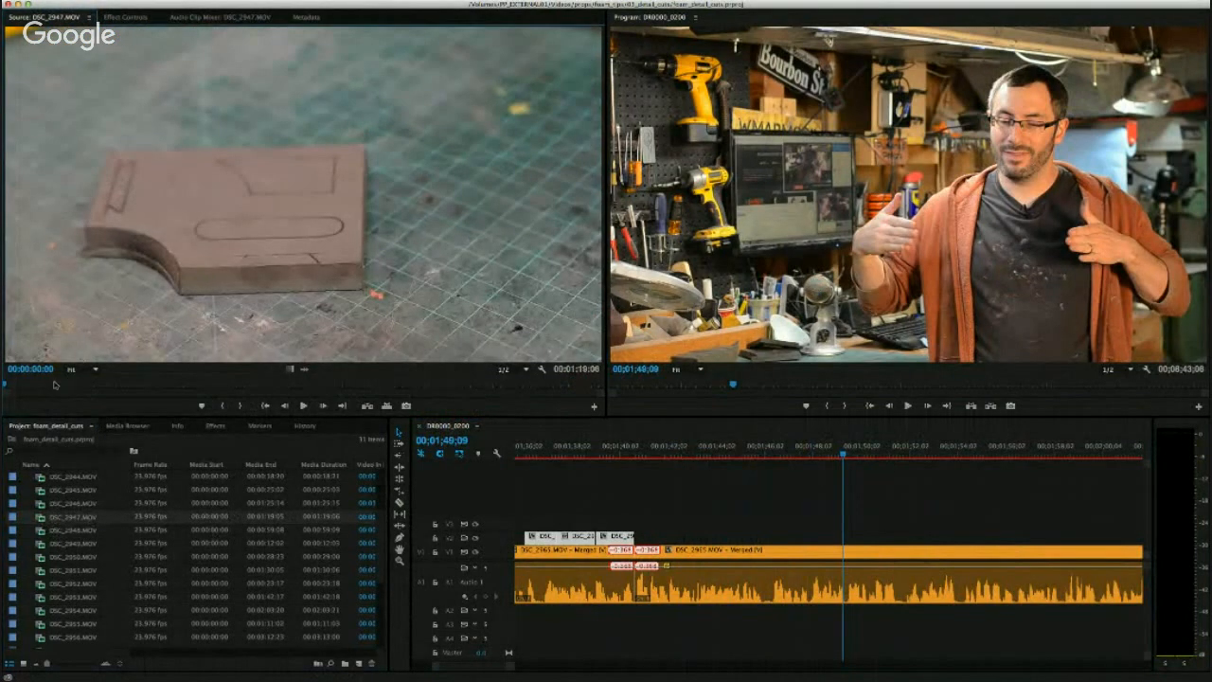
mouse_move(54, 383)
left_mouse_down()
mouse_move(80, 385)
mouse_move(60, 384)
left_mouse_up()
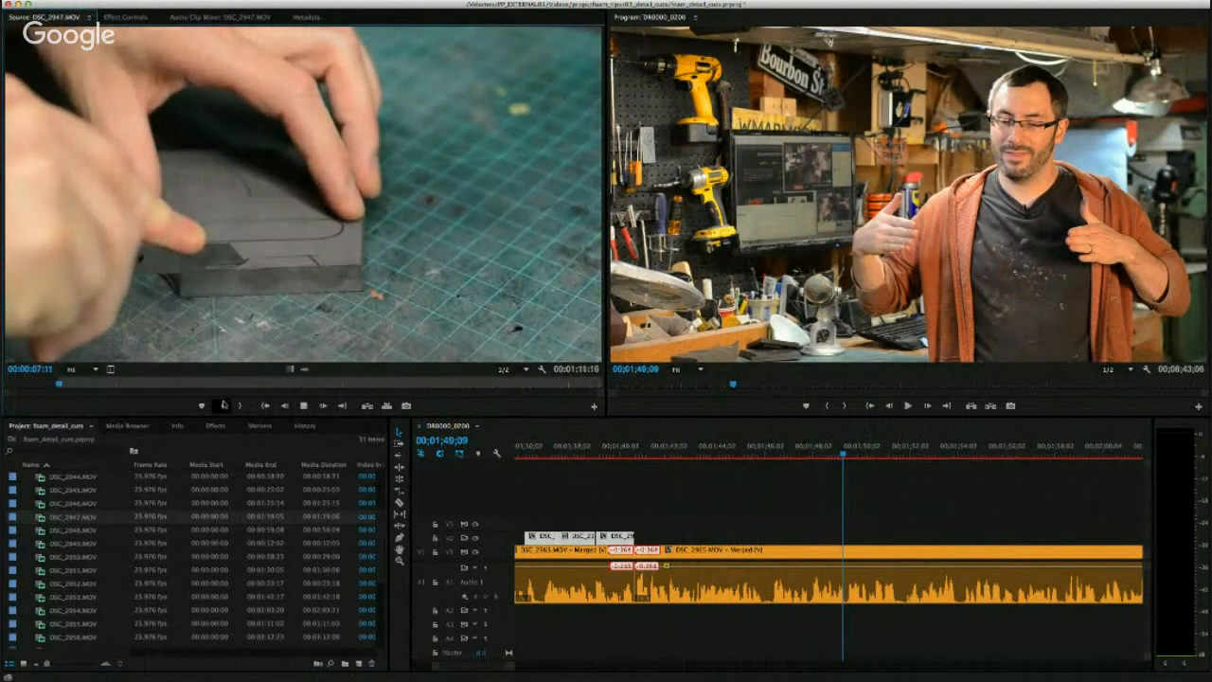
key("space")
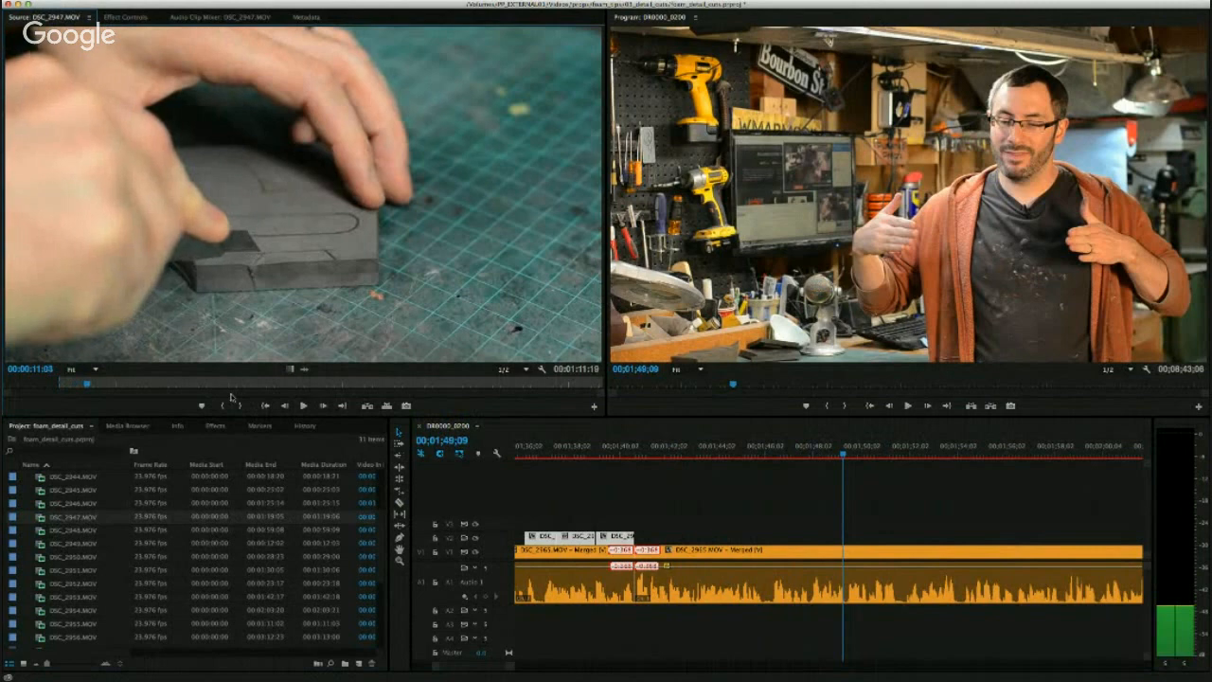
End the DSC_2947.MOV range at 00:00:10:00 and place the 00:00:02:14 cutaway on V2 at about 00:01:43.
key("Left")
key("Left")
key("Left")
key("Left")
key("Left")
key("Left")
key("Left")
key("Left")
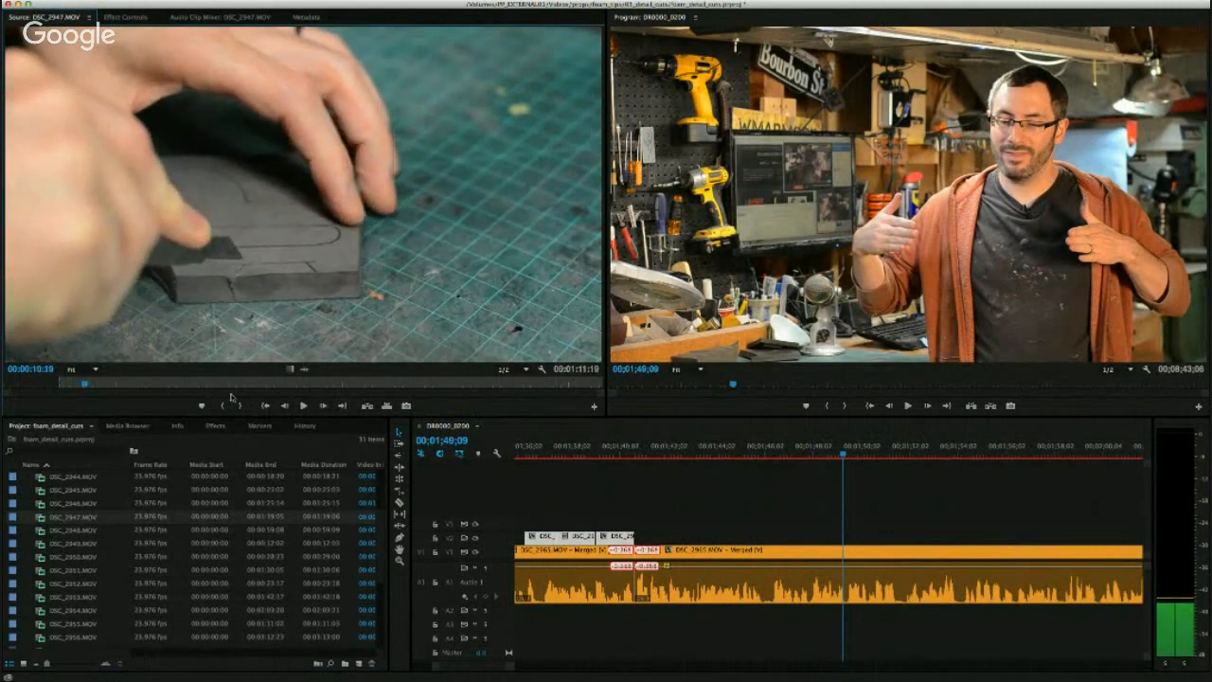
key("Left")
key("Left")
key("Left")
key("Left")
key("Left")
key("Left")
key("Left")
key("Left")
key("Left")
key("Left")
key("Left")
key("Left")
key("Left")
key("Left")
key("Left")
key("Left")
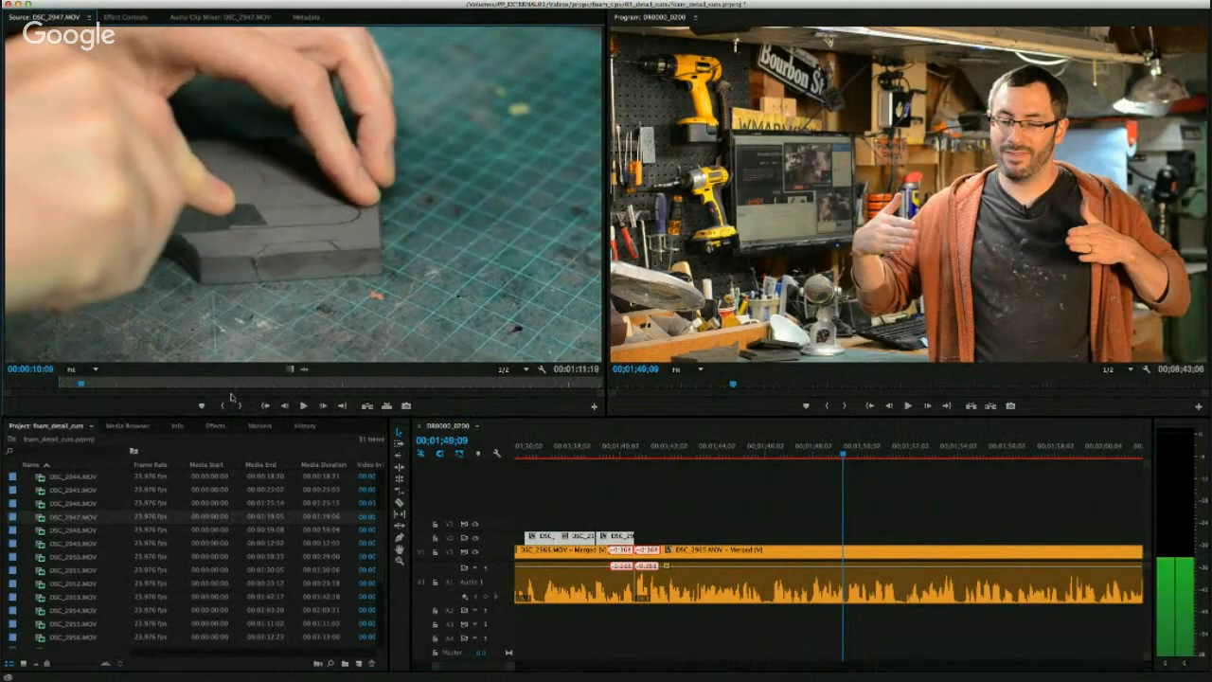
key("Left")
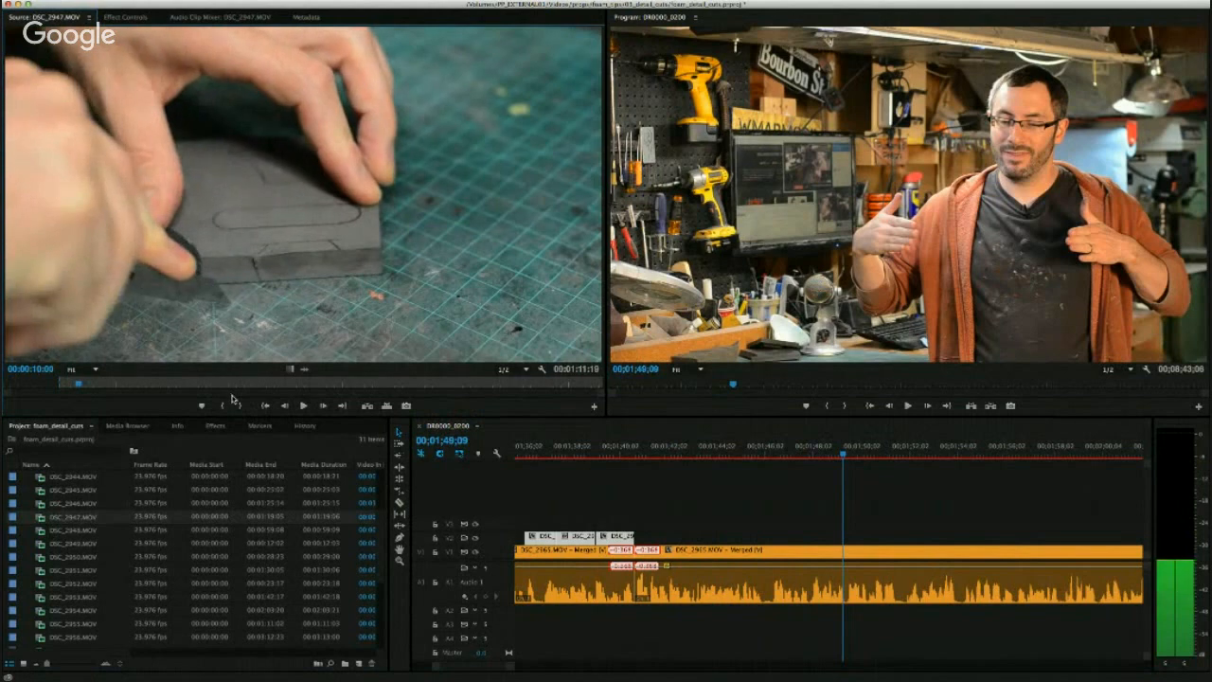
left_click(238, 406)
left_click_drag(288, 368, 698, 539)
Find the next cutting move in DSC_2947.MOV and set the in point at 00:00:22:22.
left_click_drag(100, 385, 162, 386)
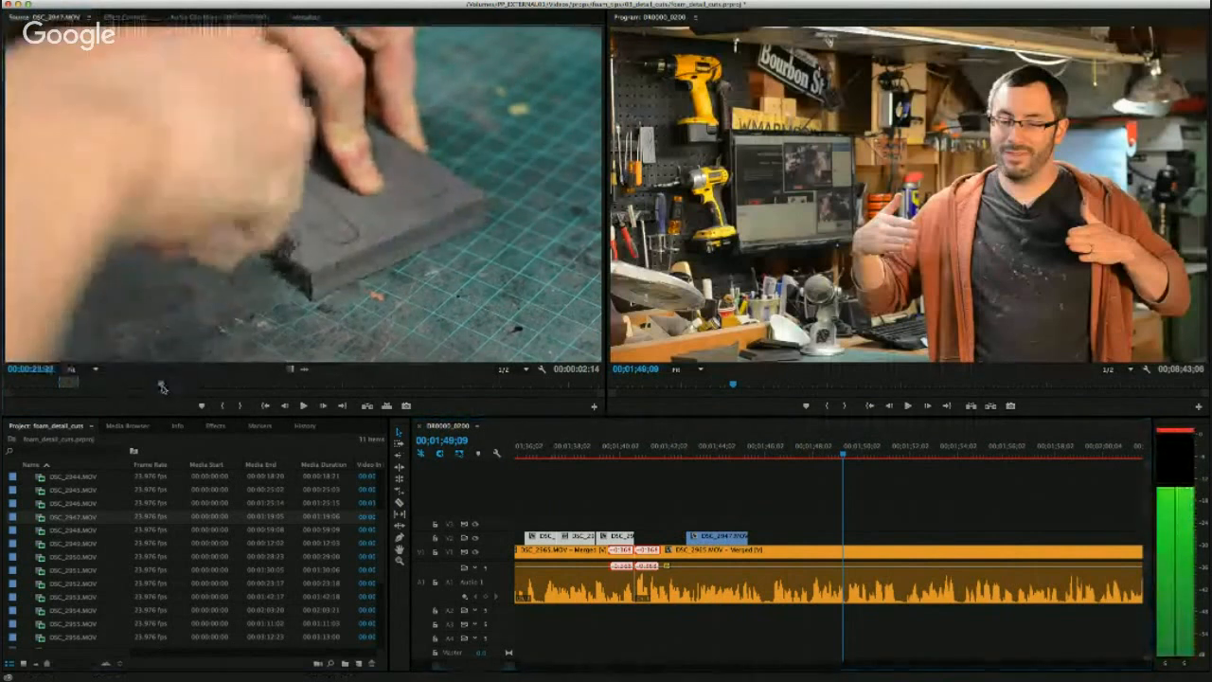
left_click(226, 408)
key("space")
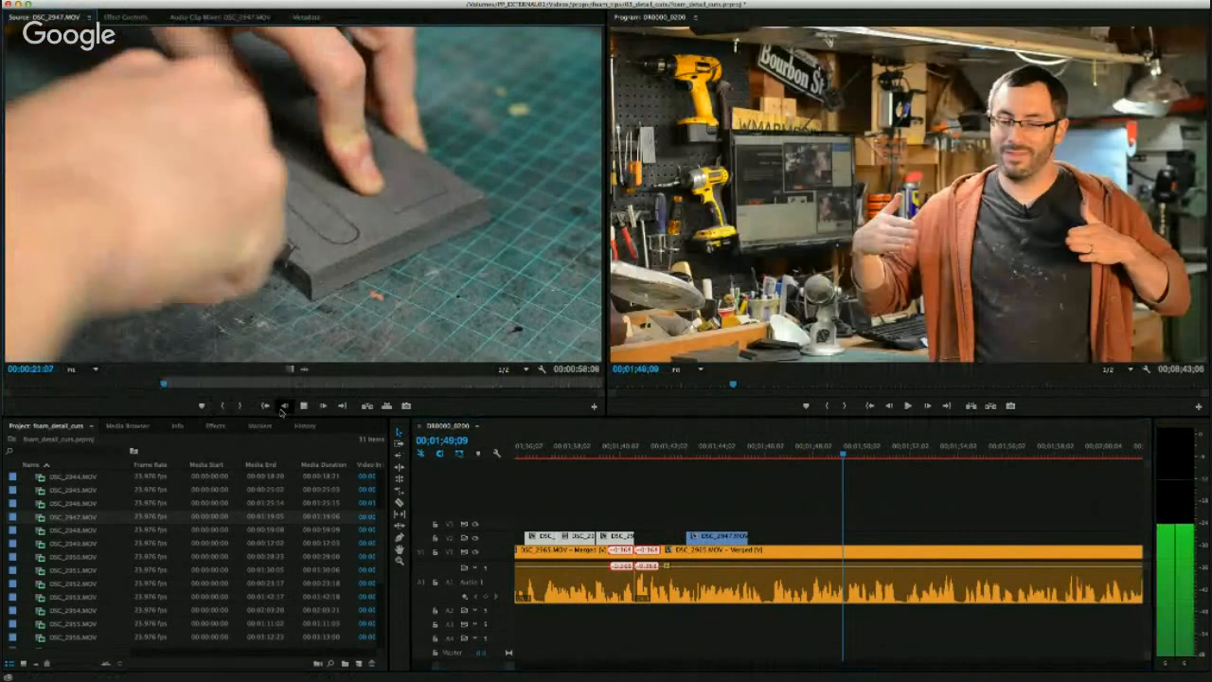
key("space")
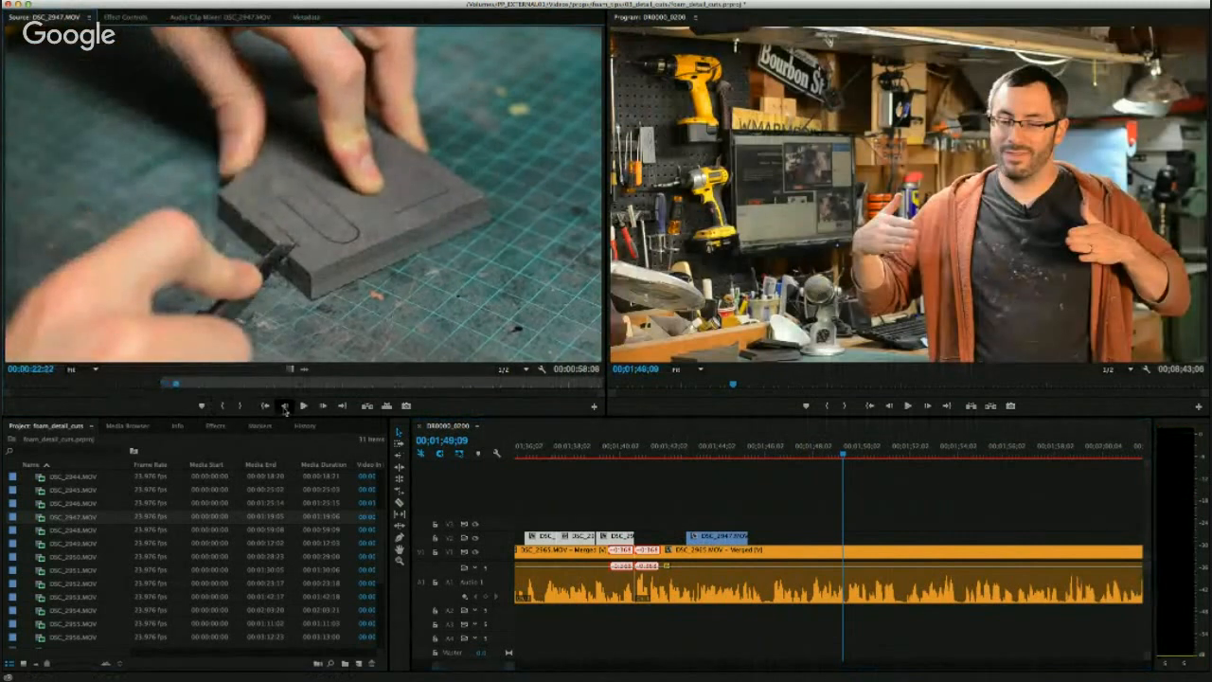
key("space")
key("space")
left_click(284, 409)
left_click(284, 409)
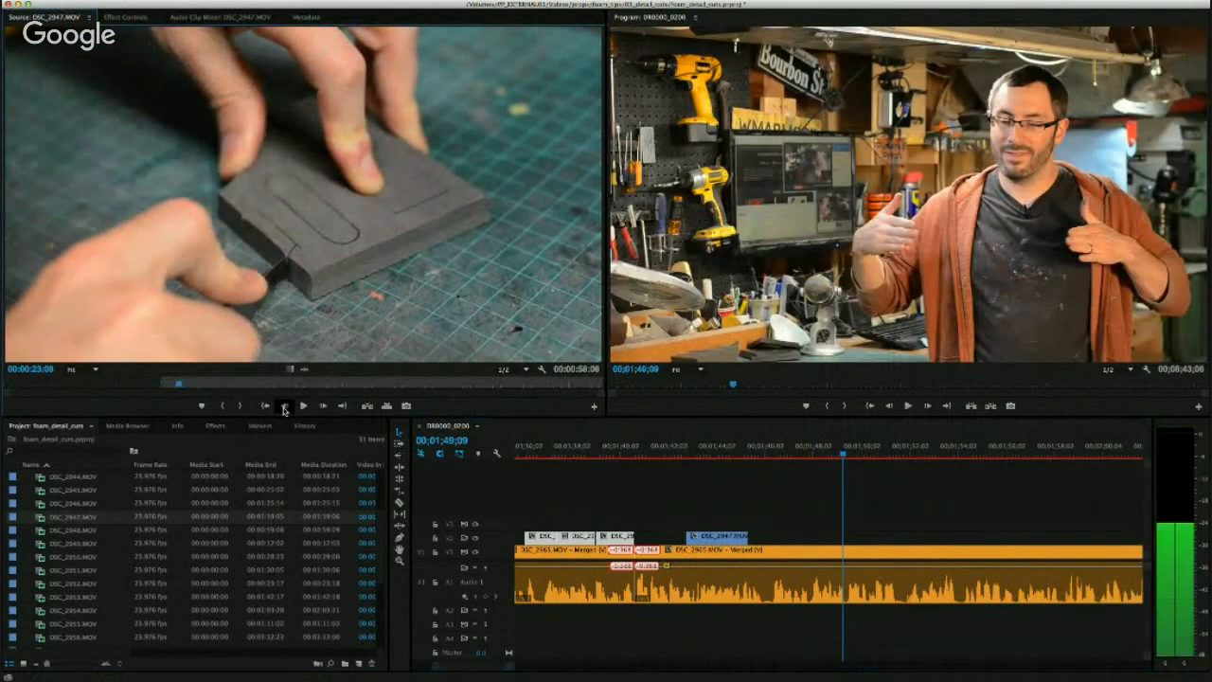
left_click(284, 409)
left_click(284, 409)
left_click(284, 409)
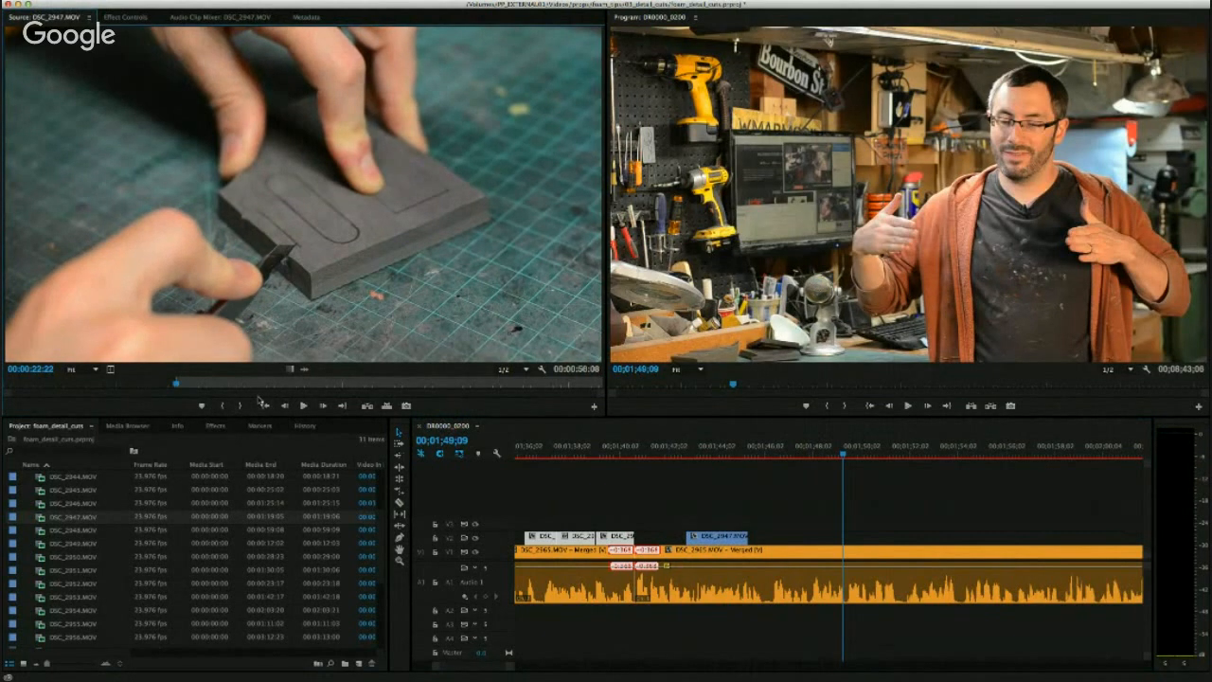
End the range at 00:00:23:22 and place the 00:00:01:01 cutaway directly after the first DSC_2947.MOV clip on V2.
key("space")
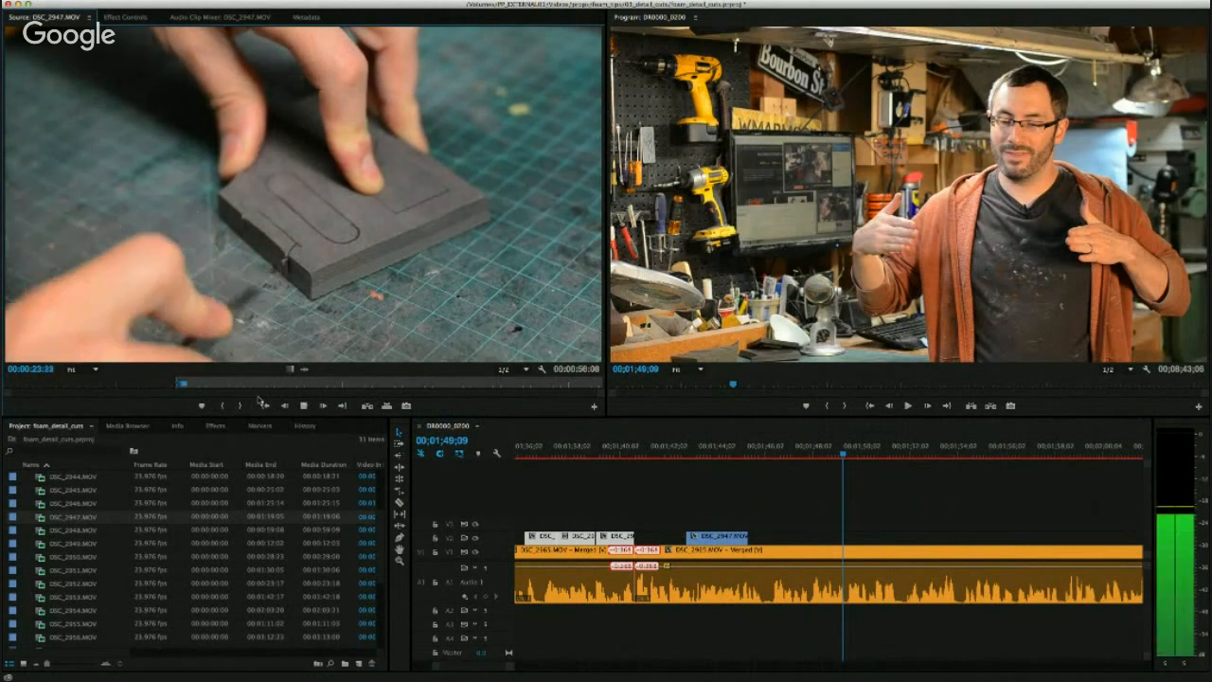
key("space")
key("Left")
key("Left")
key("Left")
key("Left")
key("Left")
key("Left")
key("Left")
key("Left")
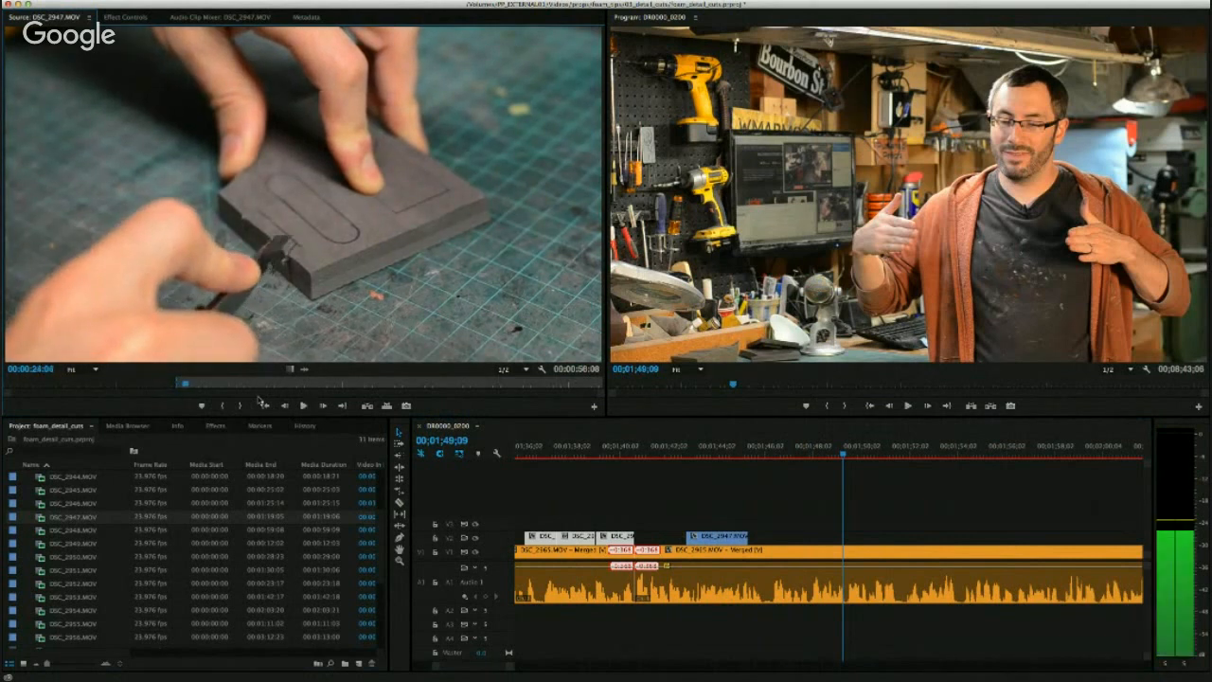
key("Left")
key("Left")
key("Left")
key("Left")
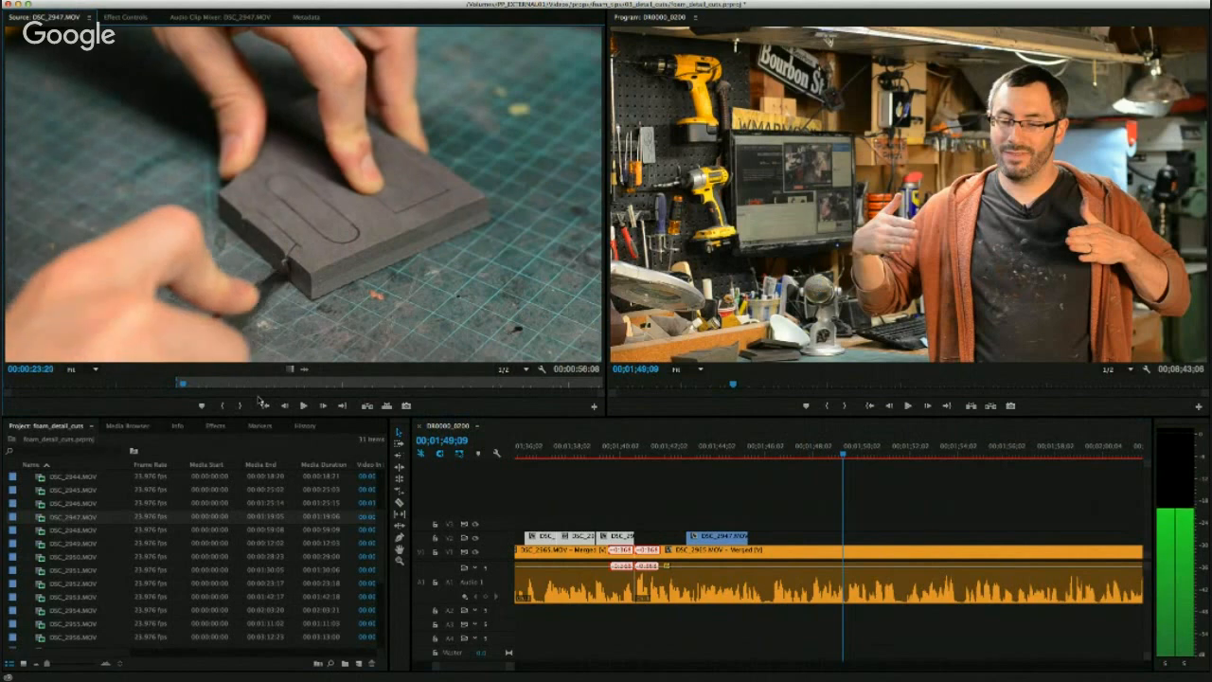
left_click_drag(255, 403, 753, 540)
Play the sequence across the two DSC_2947.MOV cutaways up to 00:01:46:21.
left_click(732, 446)
key("space")
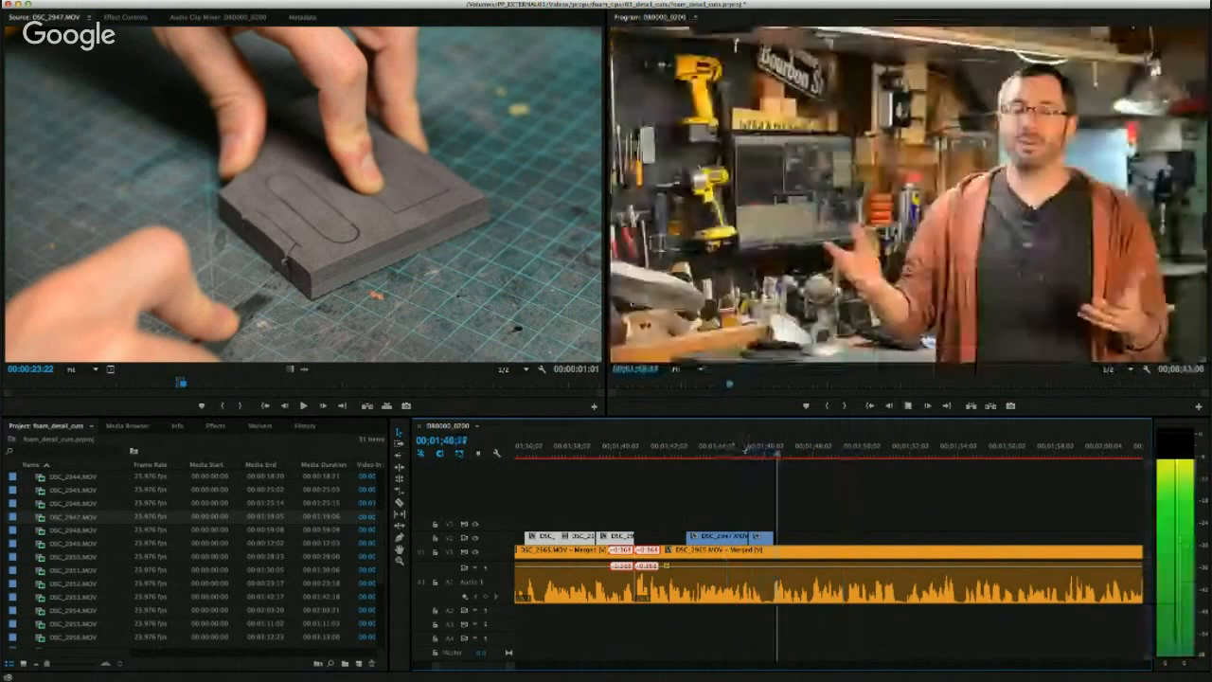
key("space")
Mark a 00:00:04:01 range in DSC_2947.MOV ending at 00:00:38:03 and append it to the cutaways on V2.
left_click_drag(184, 383, 262, 392)
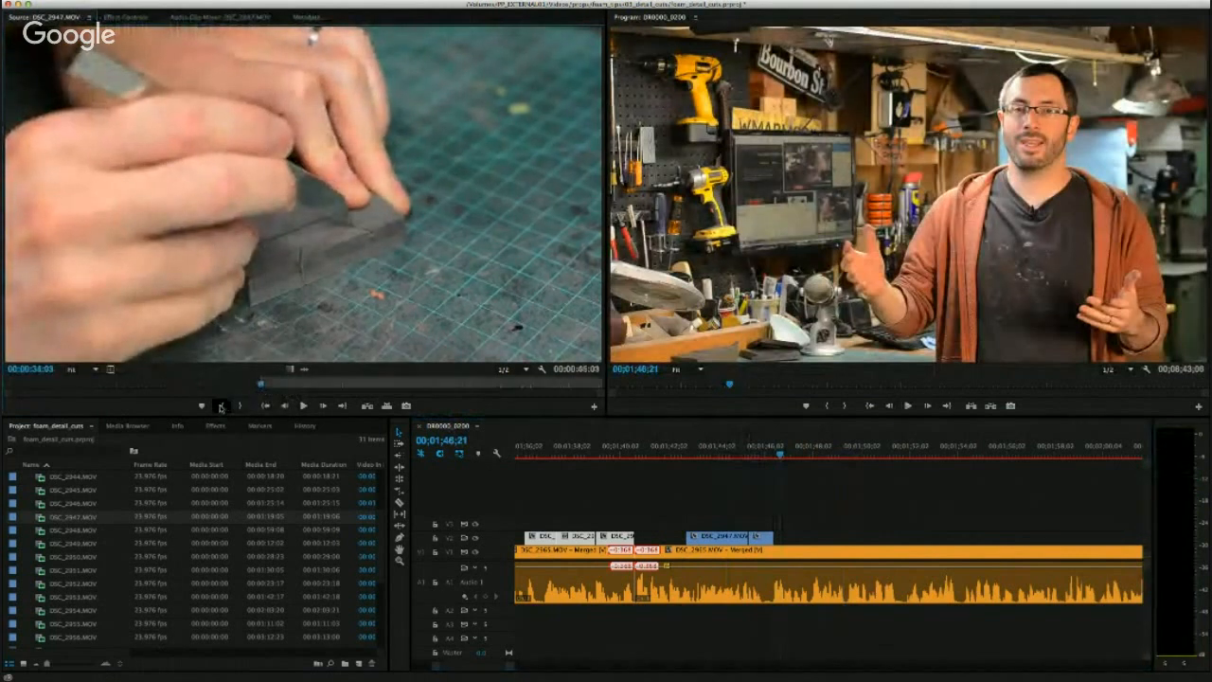
key("space")
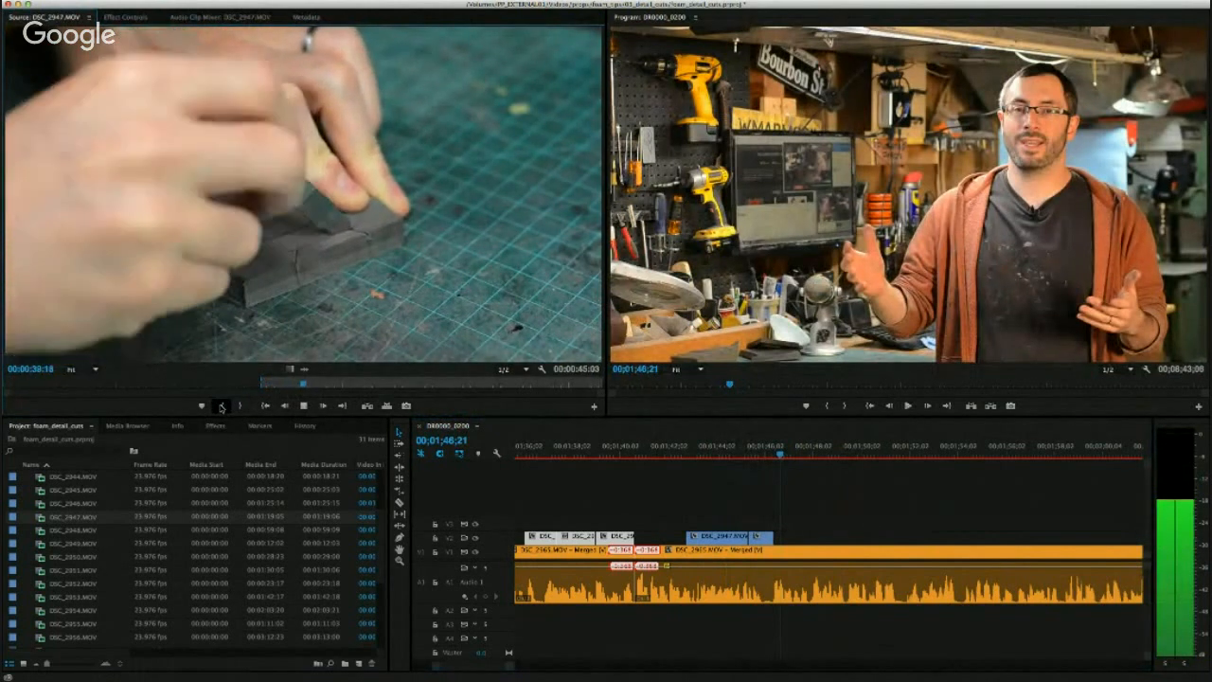
key("space")
left_click_drag(291, 384, 775, 539)
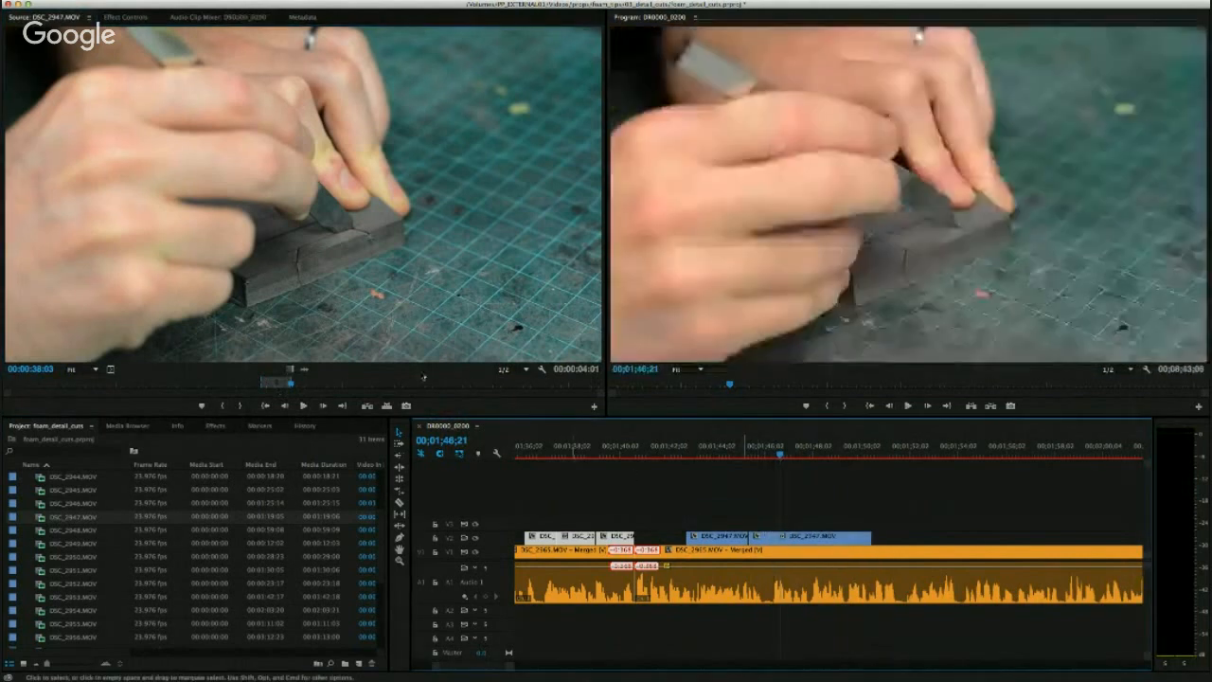
Mark a 00:00:01:21 range further on in DSC_2947.MOV and append it as the fourth cutaway from this source on V2.
left_click_drag(290, 384, 325, 397)
key("space")
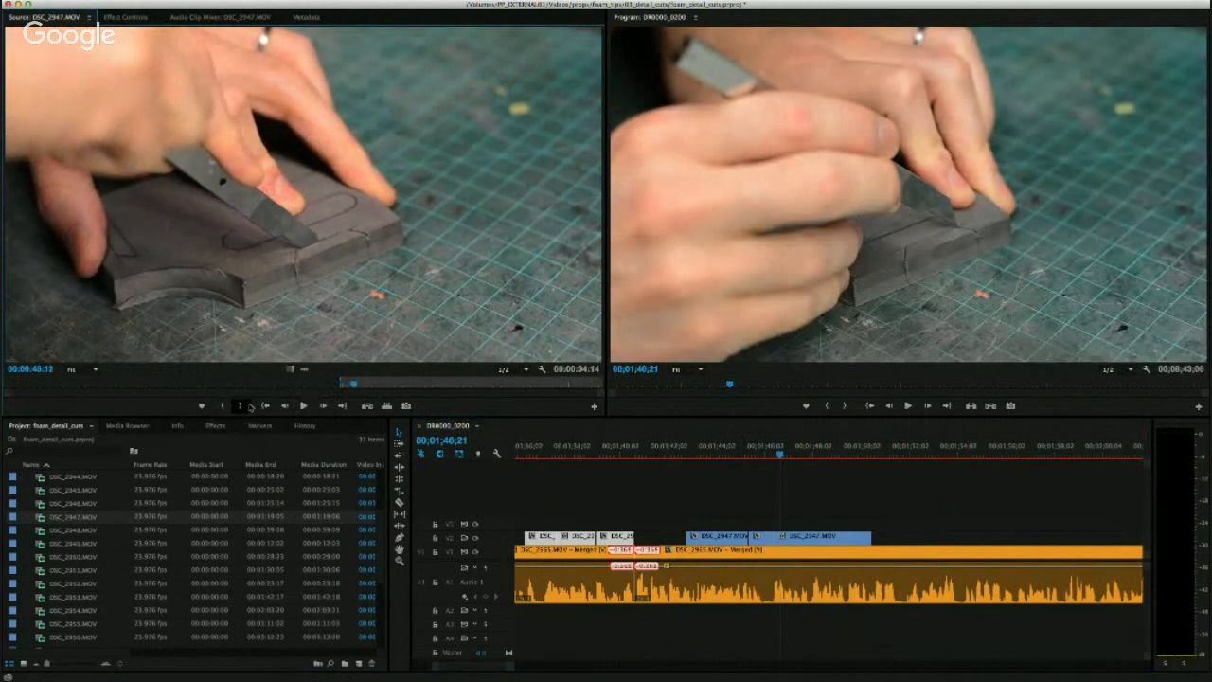
left_click_drag(290, 371, 880, 542)
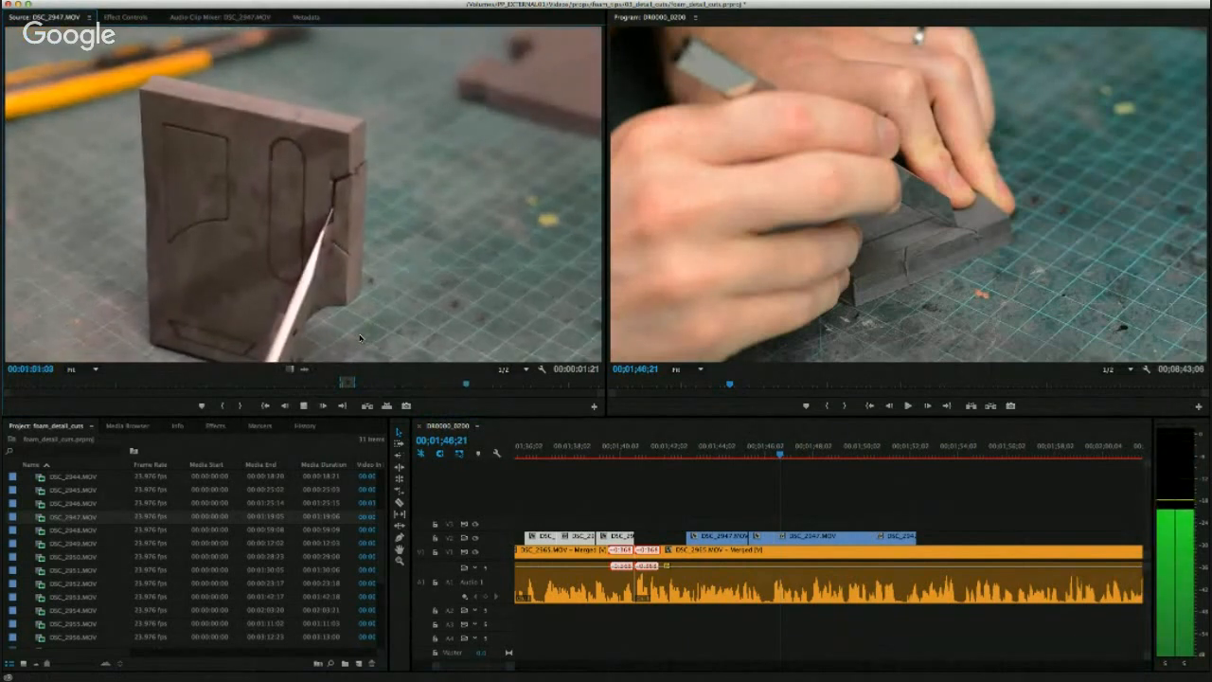
Start another range in DSC_2947.MOV where the notch is cut out and locate its end near 00:01:09.
key("space")
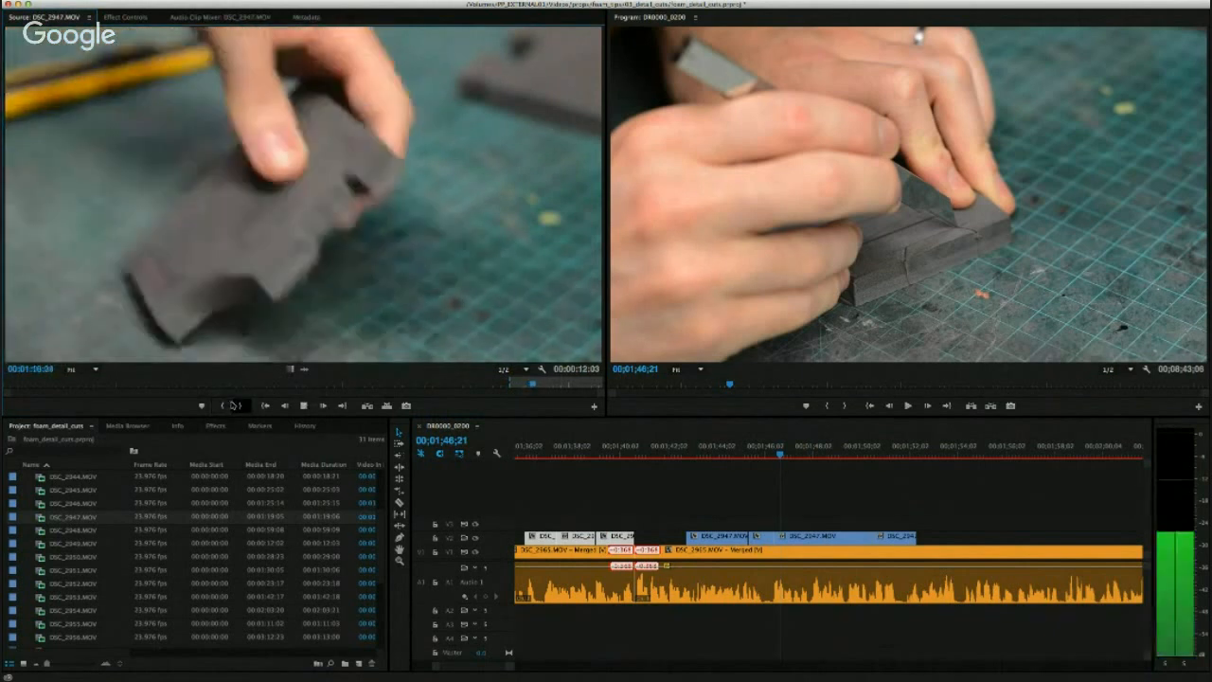
key("space")
key("j")
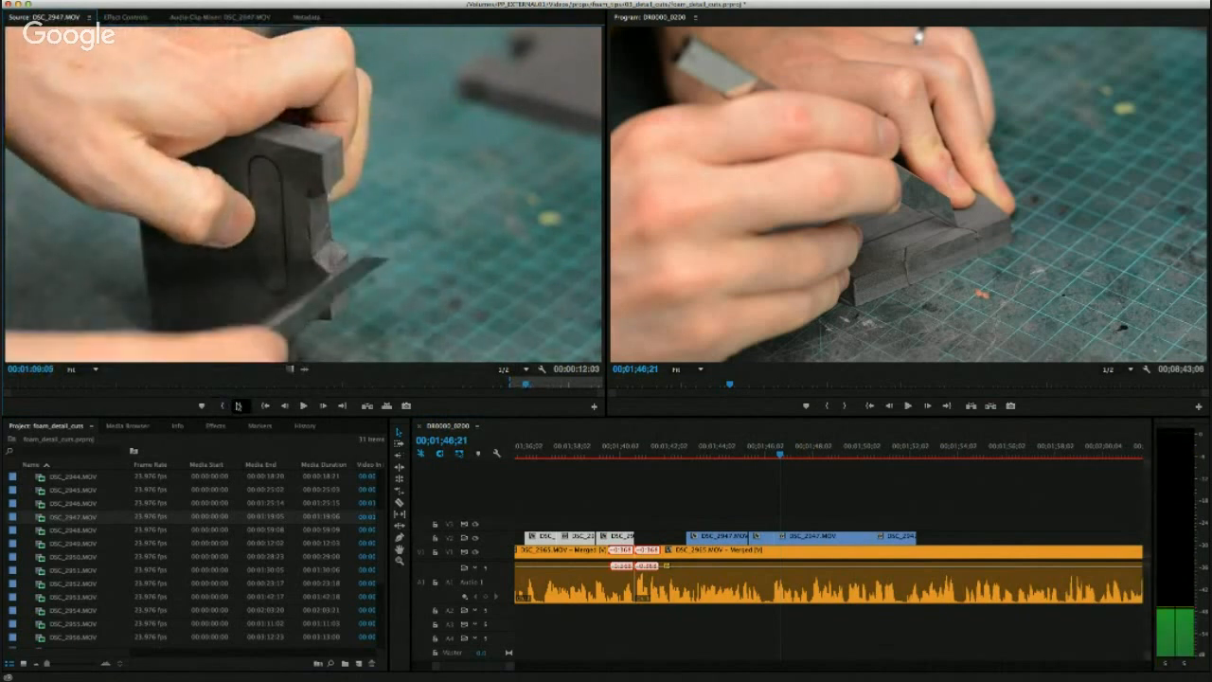
Append the marked DSC_2947.MOV range to the V2 B-roll clips, shift that group about three seconds later and play it back.
left_click_drag(291, 372, 778, 488)
left_click_drag(920, 539, 920, 539)
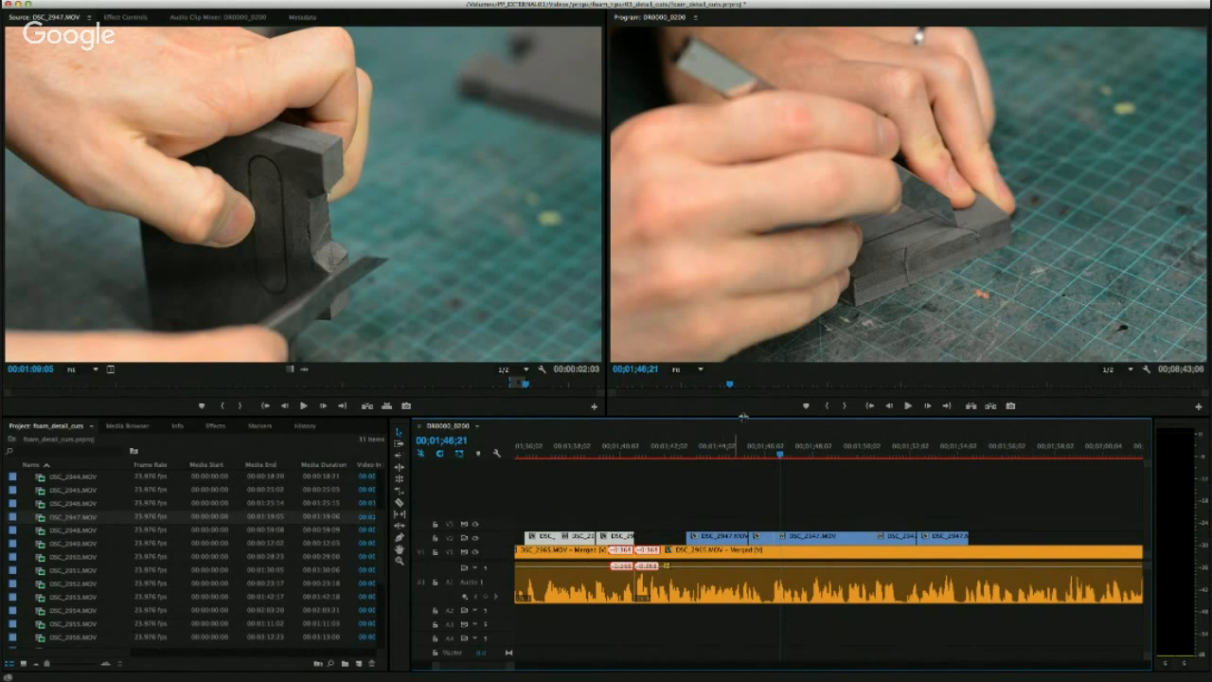
left_click_drag(762, 449, 685, 451)
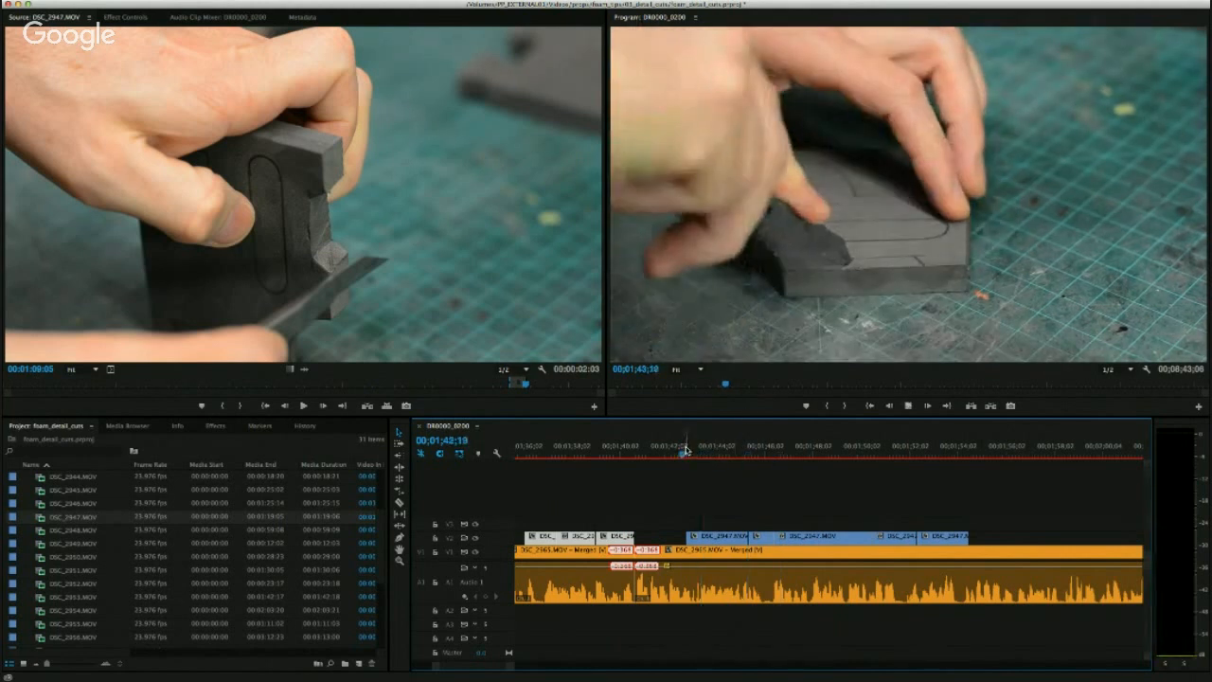
key("space")
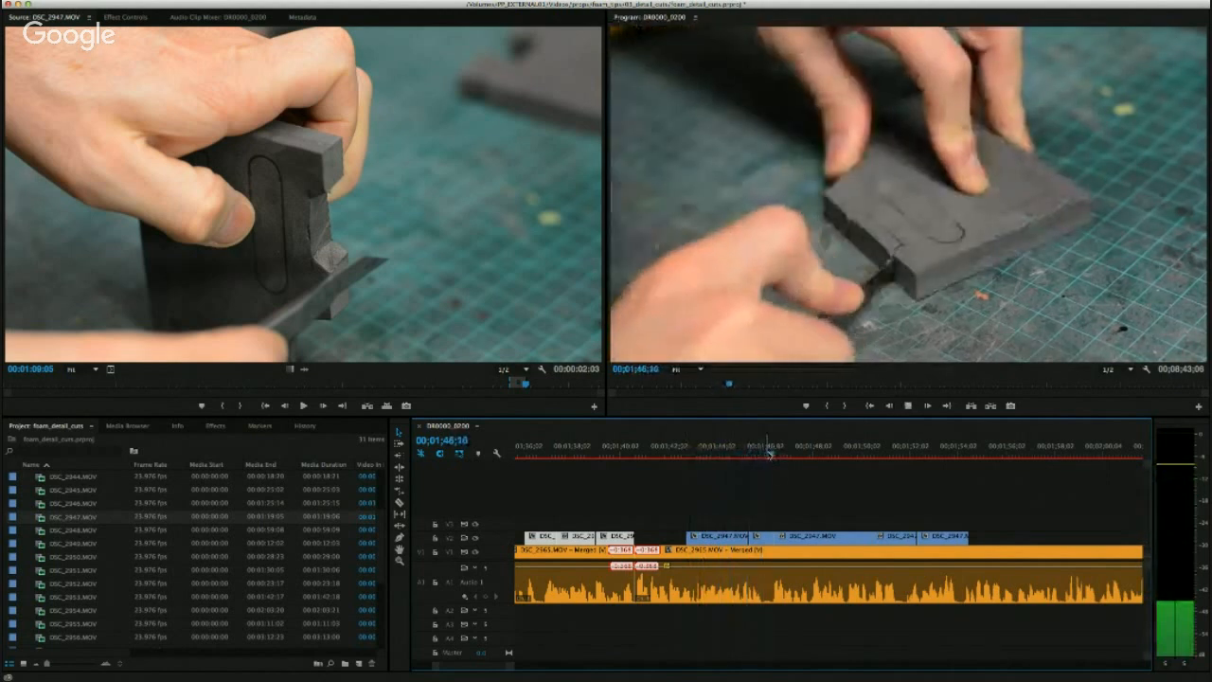
key("space")
left_click_drag(754, 537, 800, 537)
key("space")
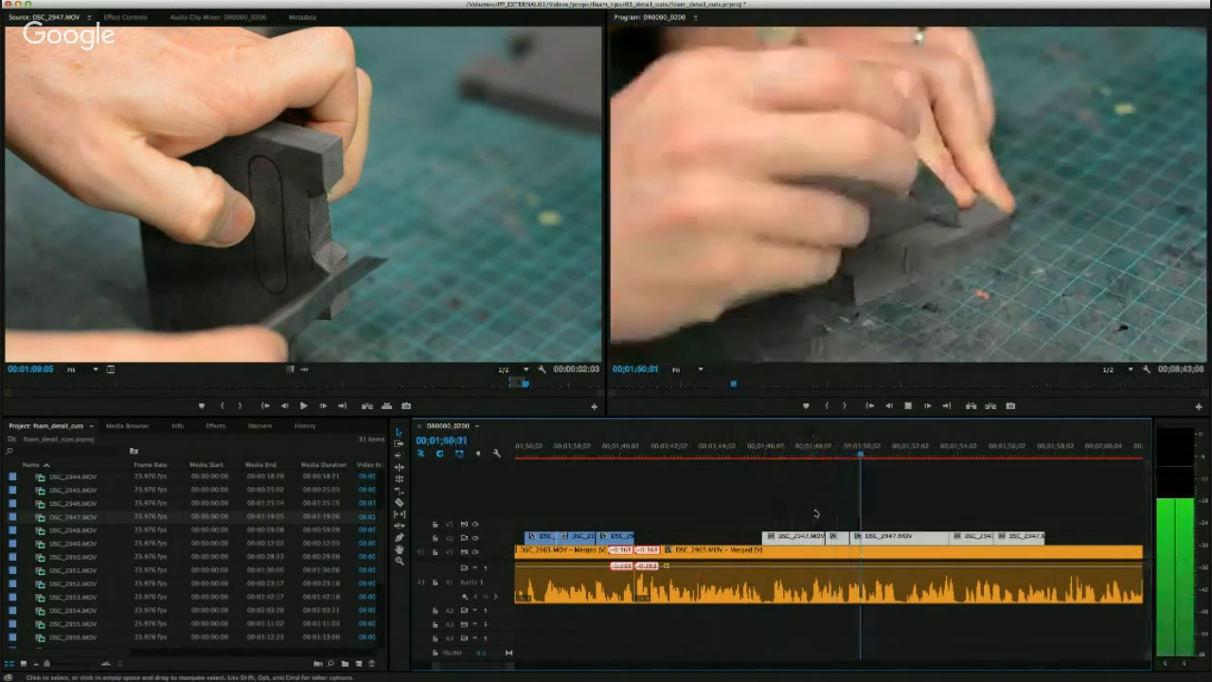
key("space")
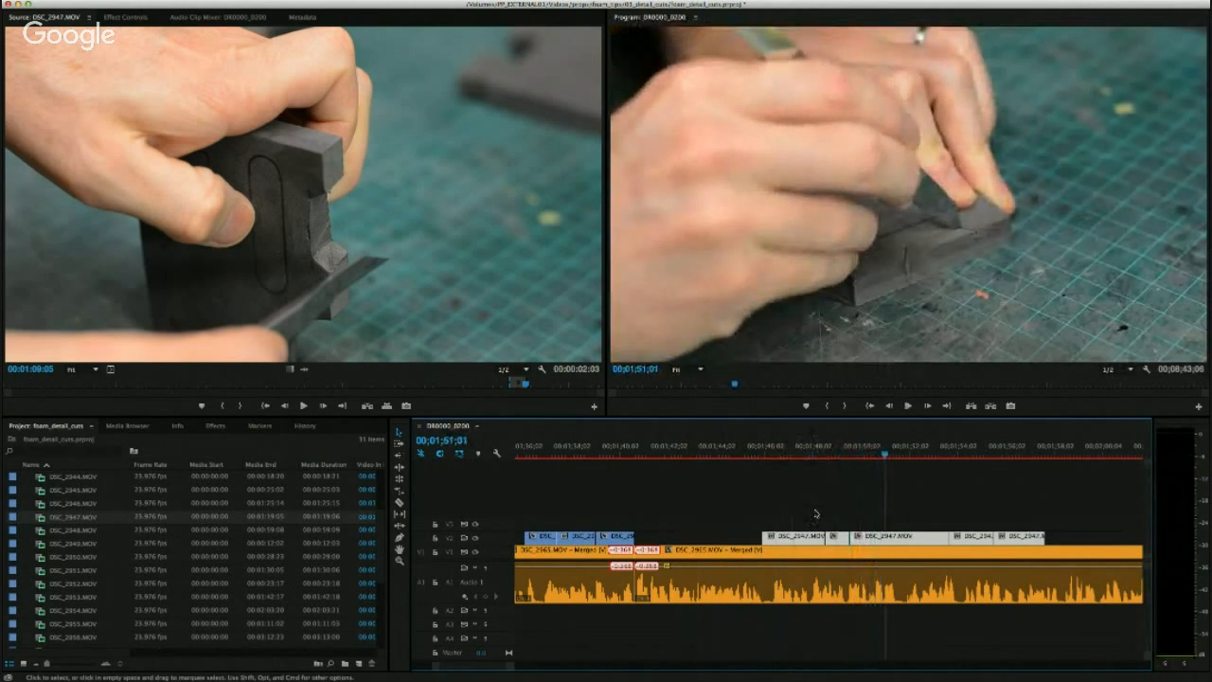
key("space")
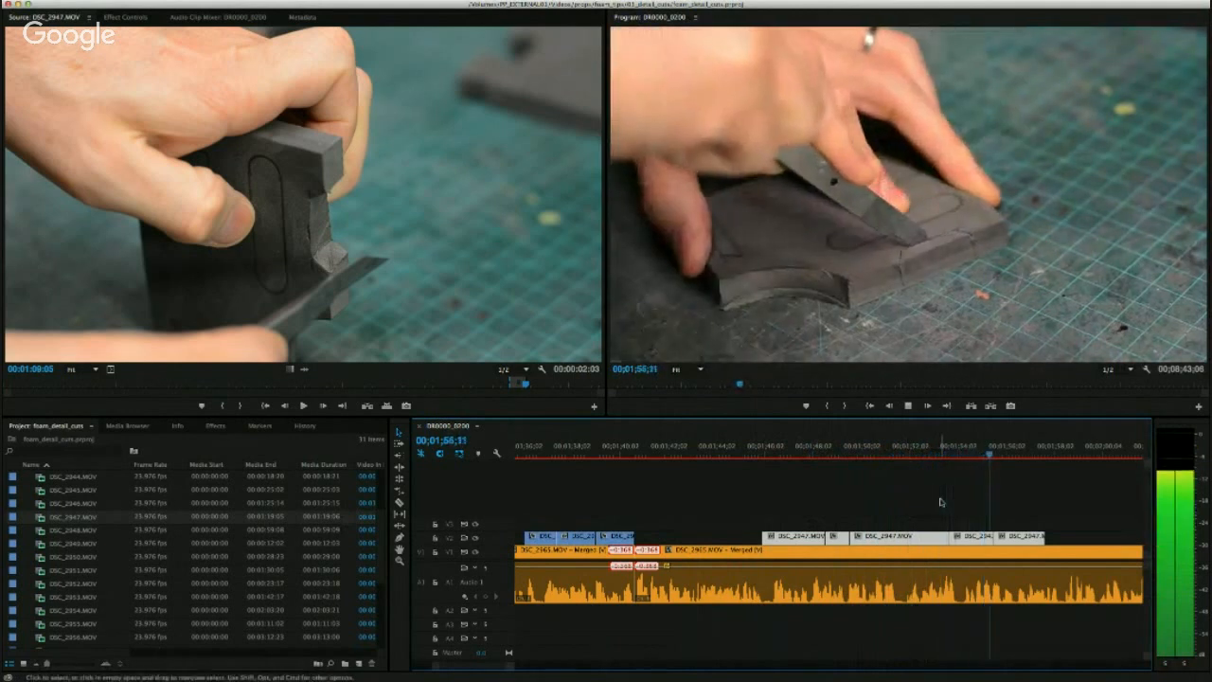
key("space")
Cut about three seconds of pause out of the DSC_2965.MOV narration on V1 at about 00;02;02, closing the gap.
left_click_drag(481, 670, 520, 669)
key("space")
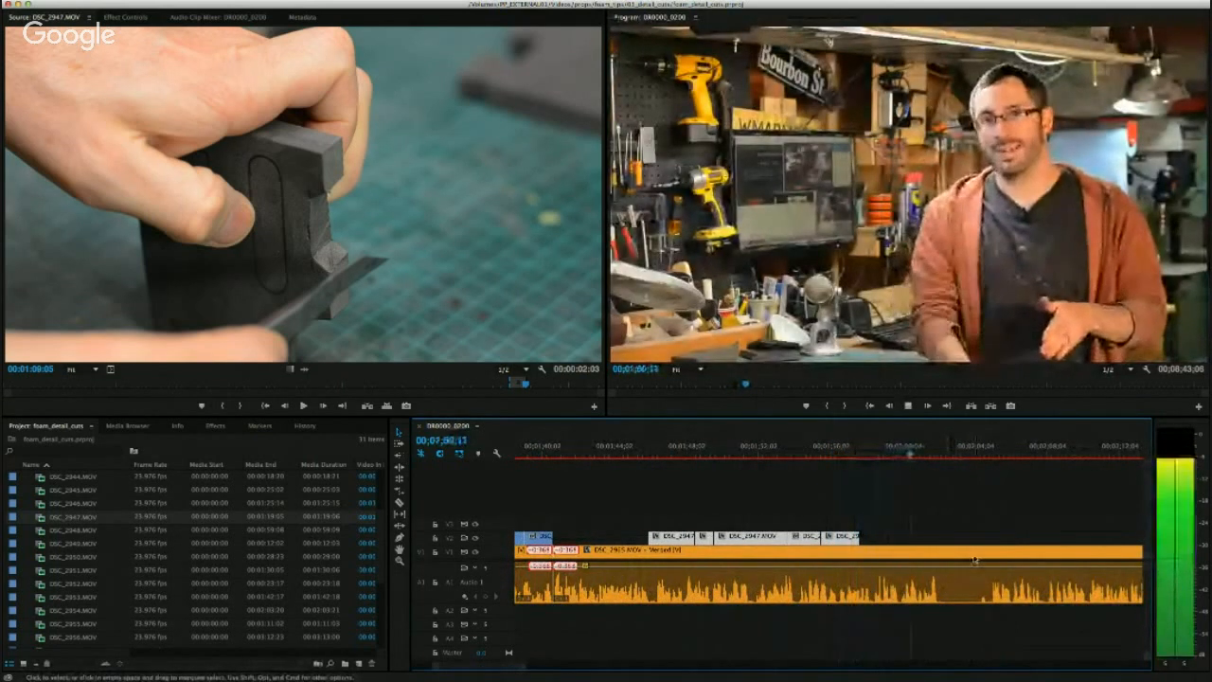
key("space")
key("super+k")
key("space")
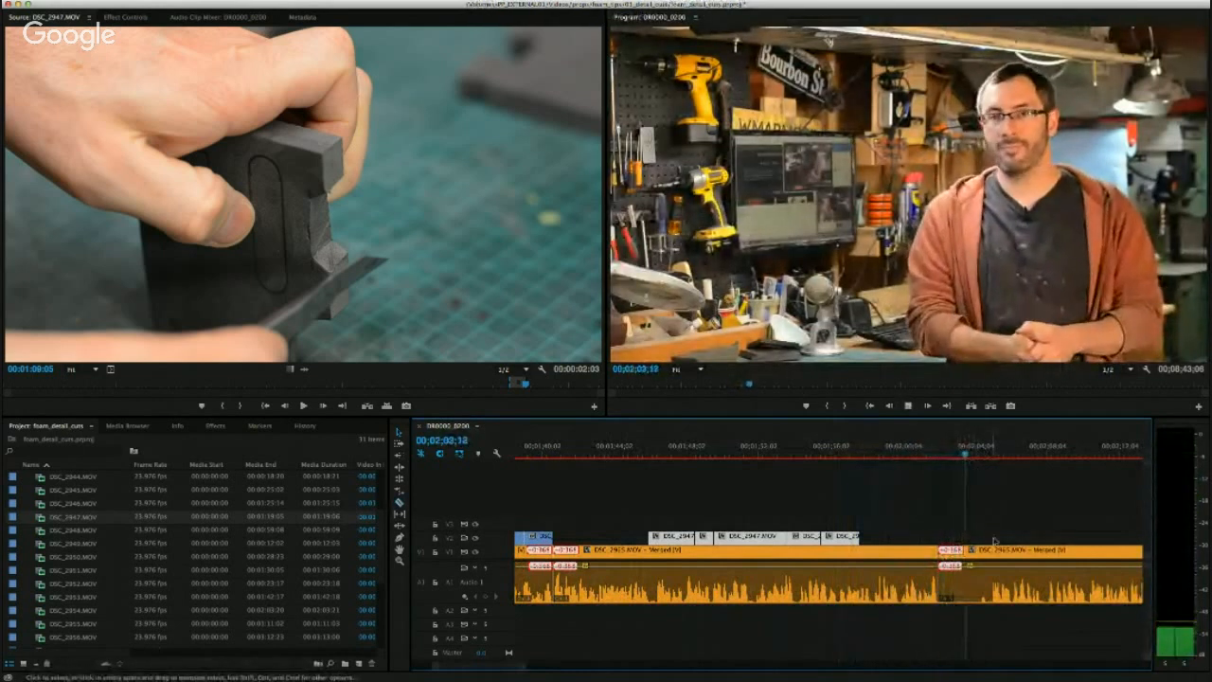
key("space")
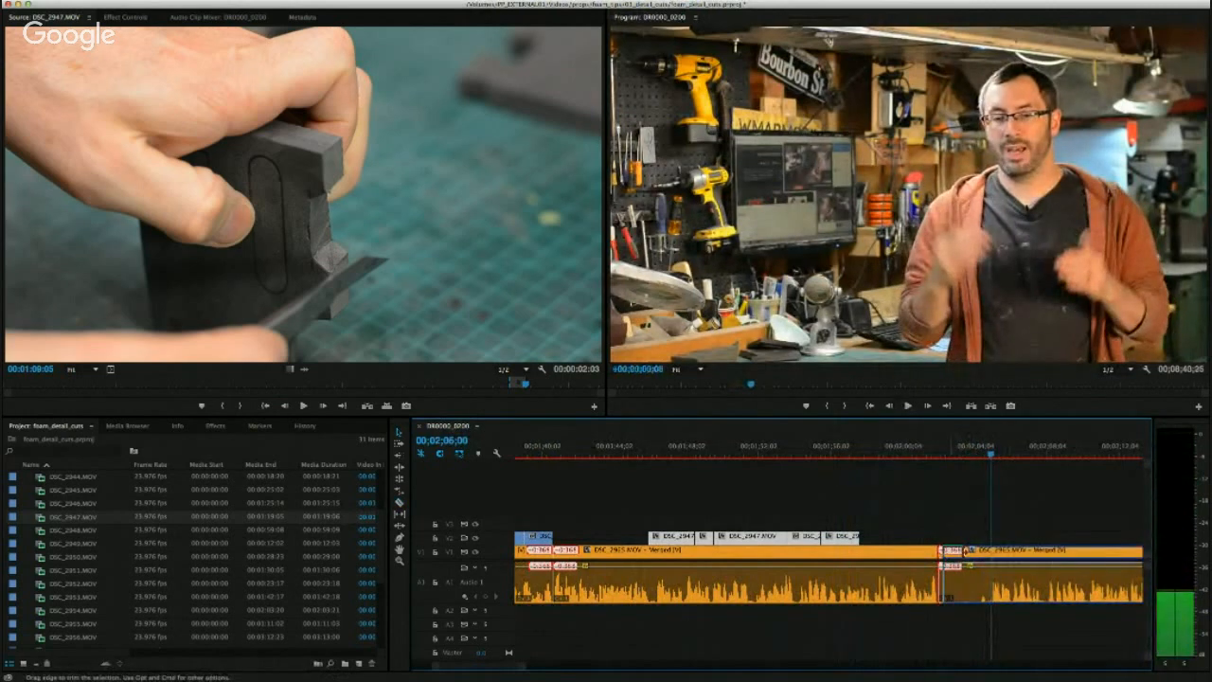
mouse_move(965, 552)
left_mouse_down()
mouse_move(991, 552)
mouse_move(969, 552)
left_mouse_up()
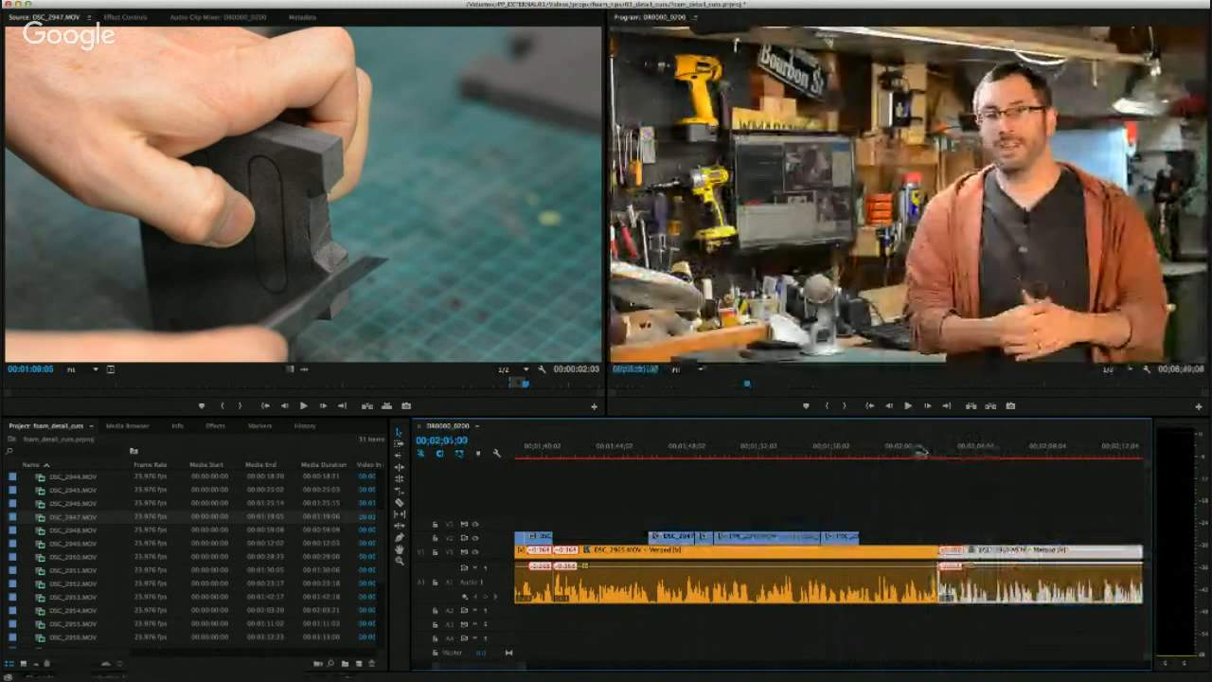
Review the new cut and move the five DSC_2947.MOV B-roll clips on V2 to start at 00;01;57;17.
left_click(919, 452)
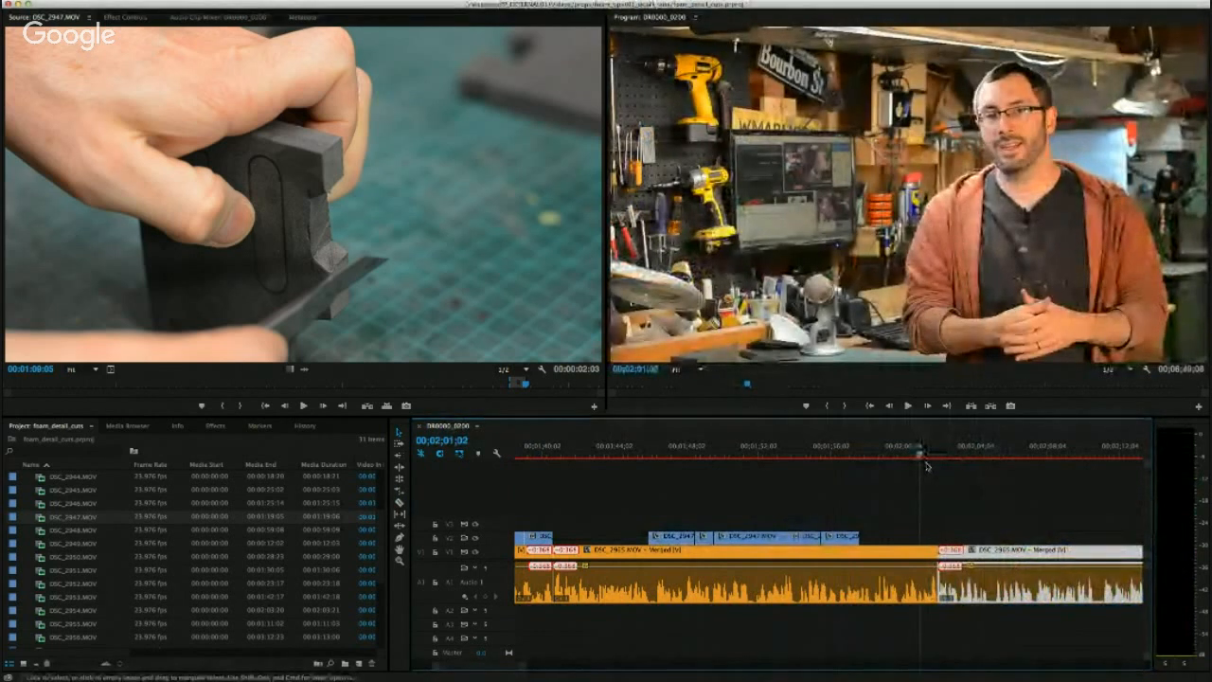
key("space")
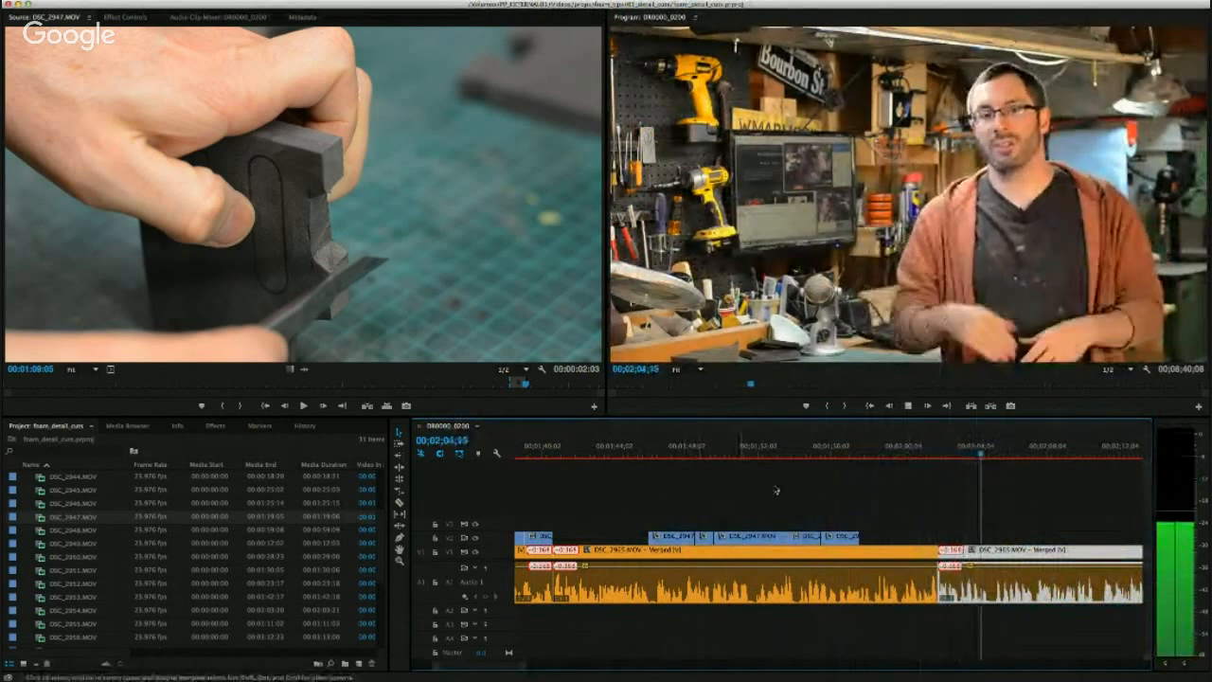
left_click(802, 456)
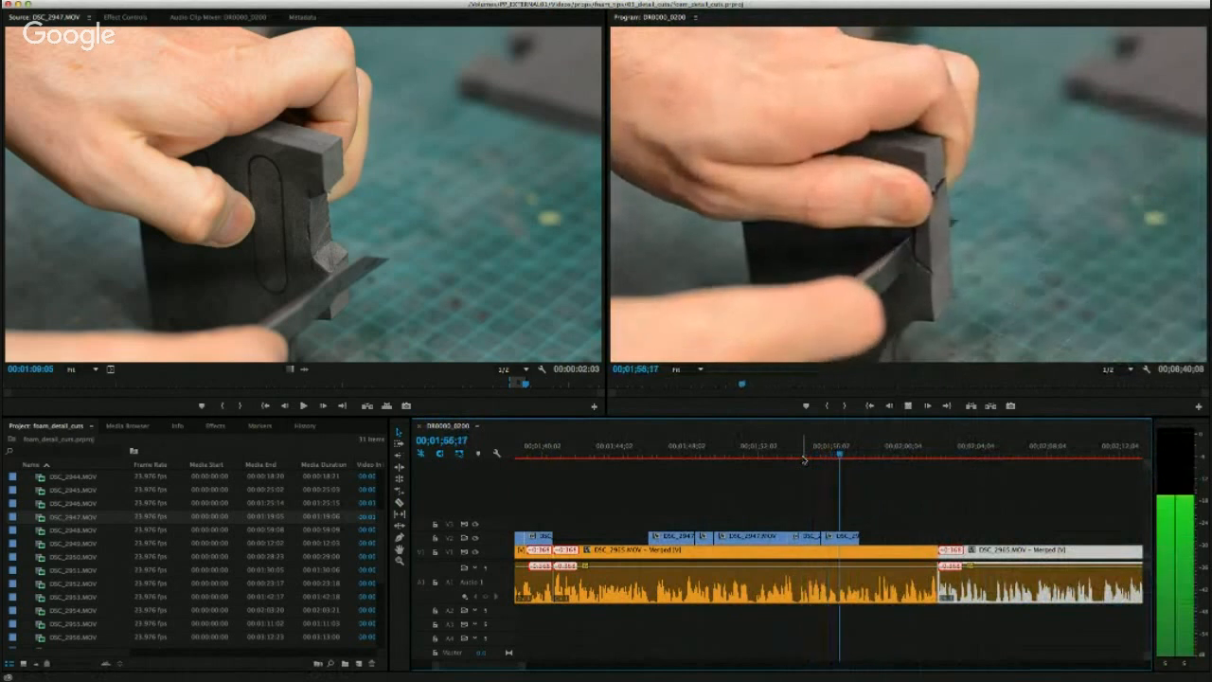
key("space")
left_click_drag(665, 500, 814, 537)
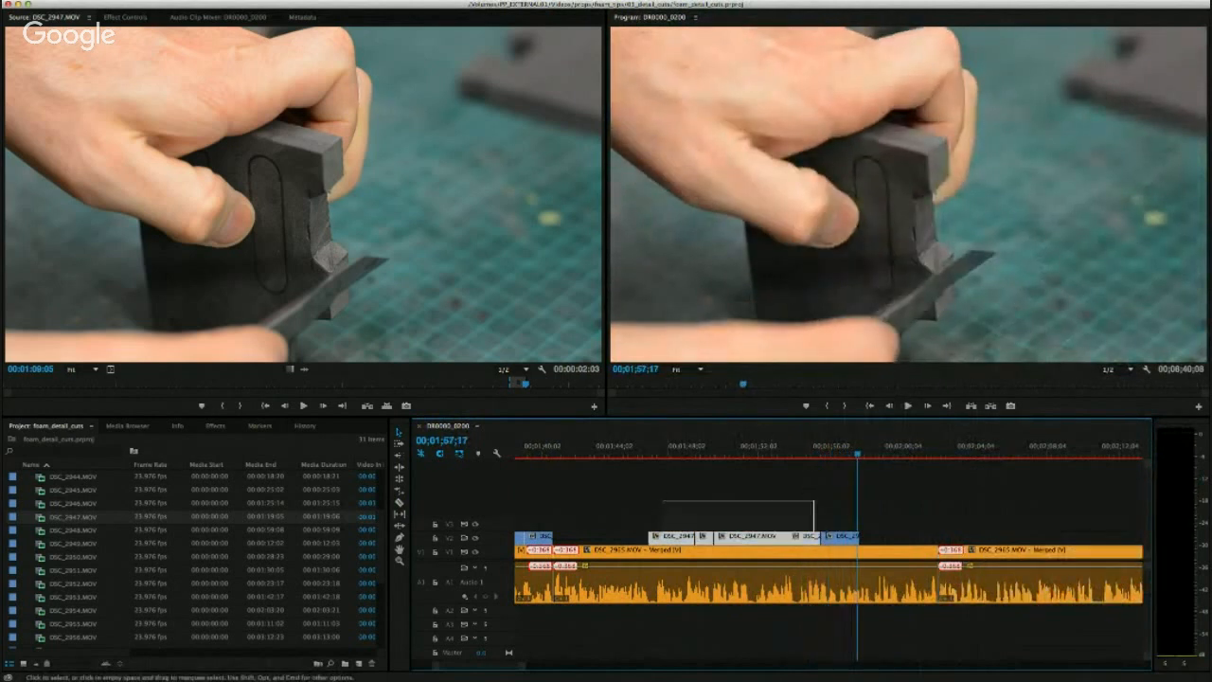
left_click_drag(679, 540, 888, 547)
Shift the last three DSC_2947.MOV clips on V2 about 2.5 seconds later, leaving the first two in place.
key("space")
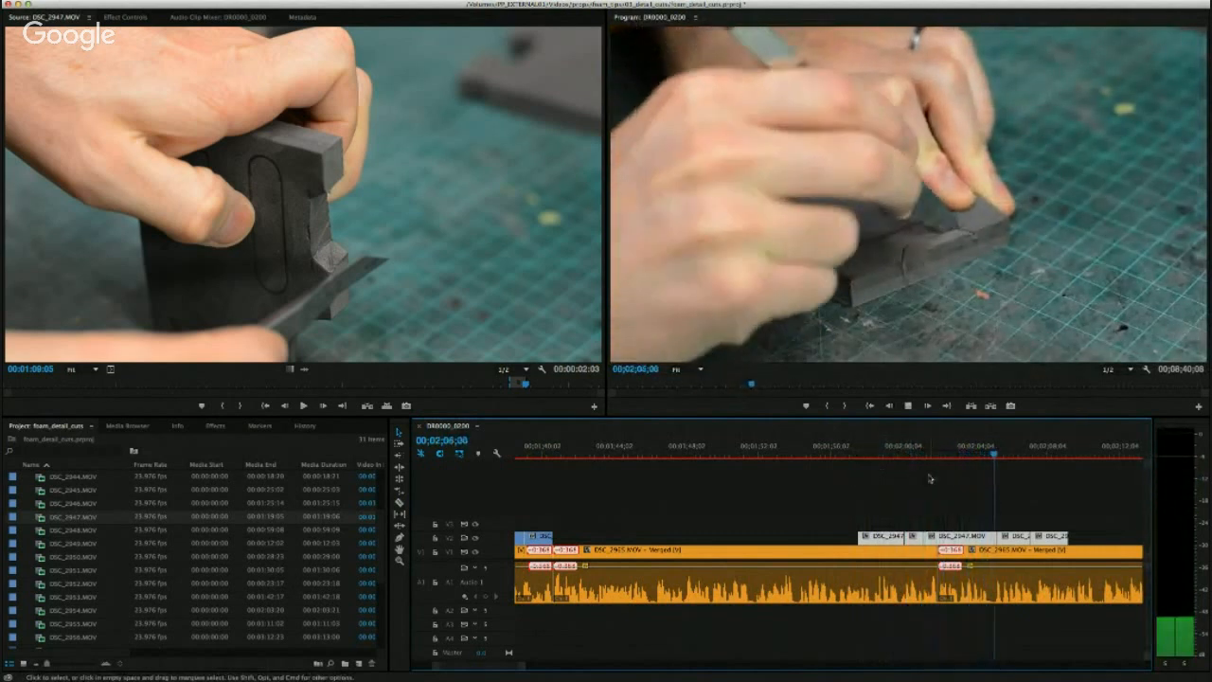
key("space")
left_click(956, 513)
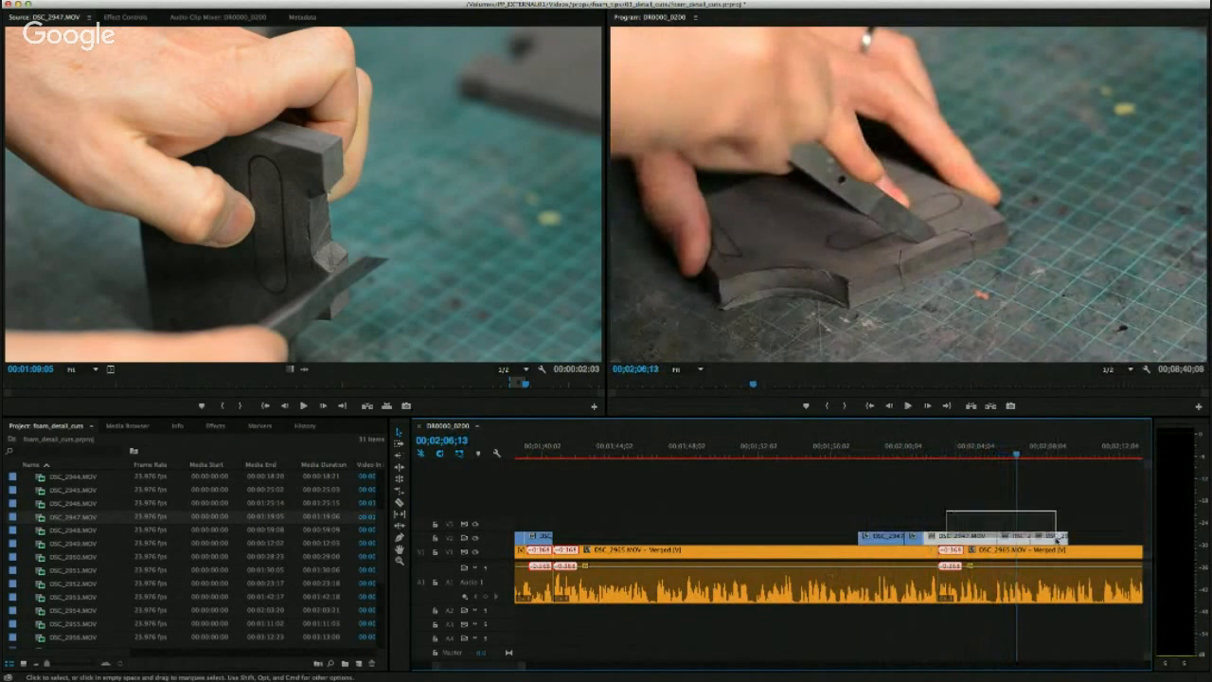
left_click_drag(942, 537, 984, 536)
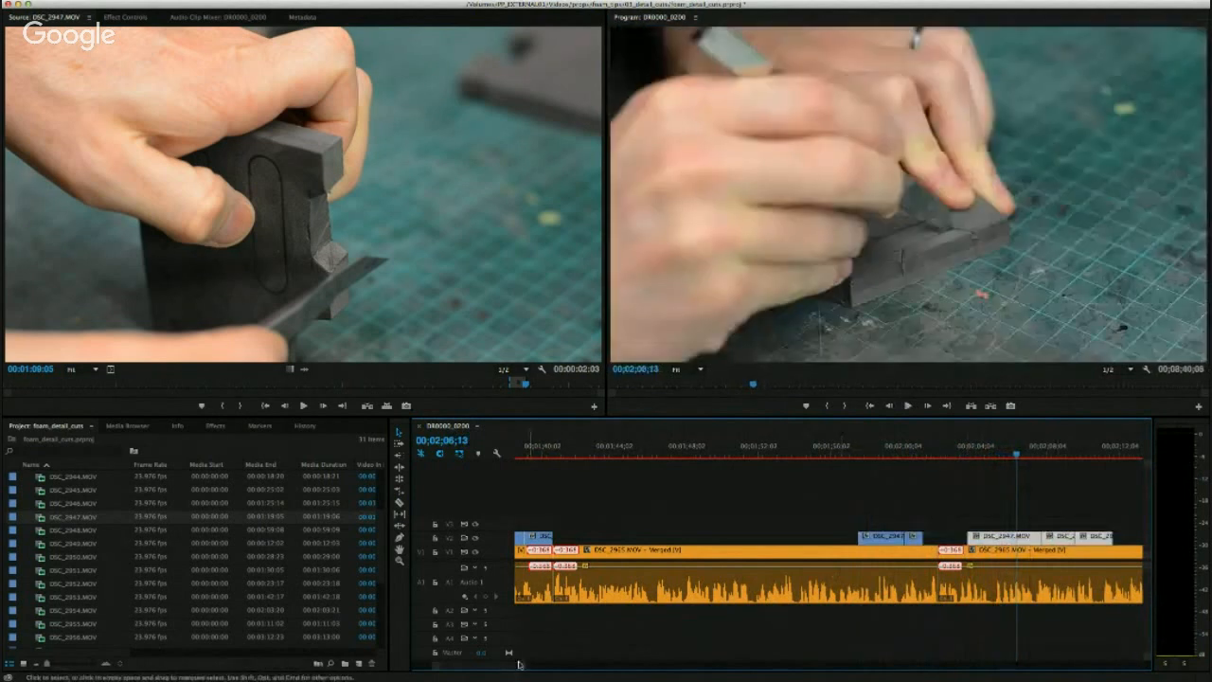
Place the earlier group of B-roll clips from V2 down onto V1 at the same time position.
left_click_drag(504, 670, 501, 670)
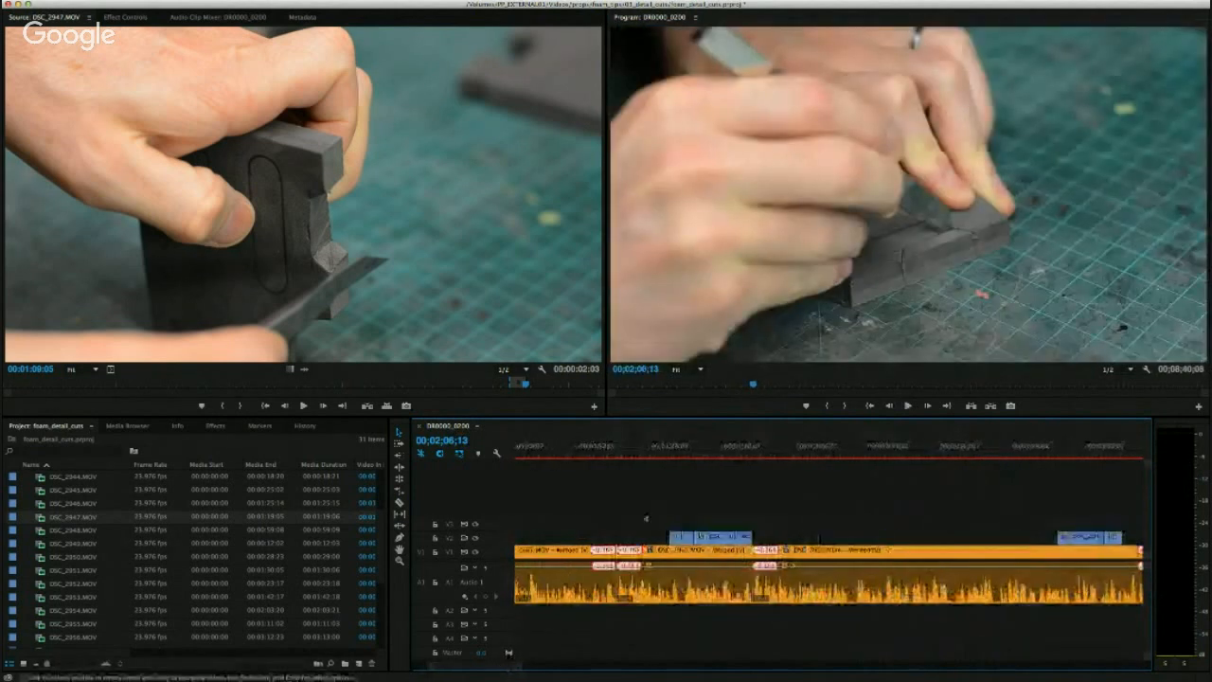
left_click_drag(737, 539, 765, 545)
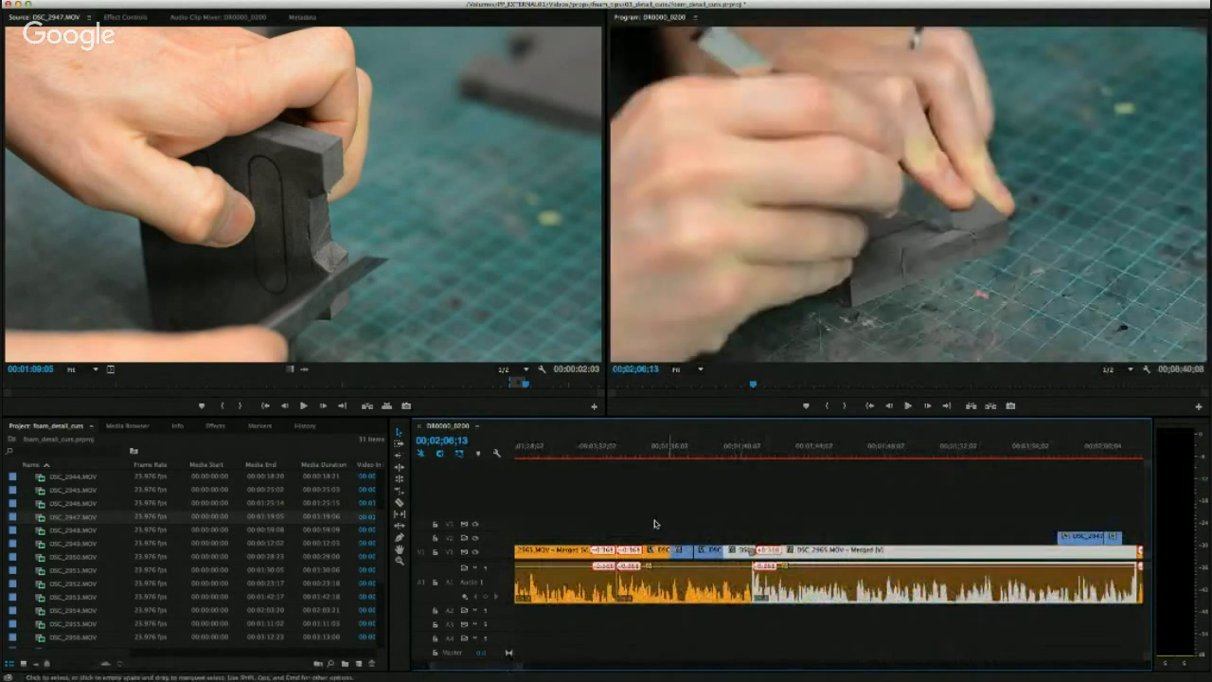
left_click_drag(653, 523, 667, 536)
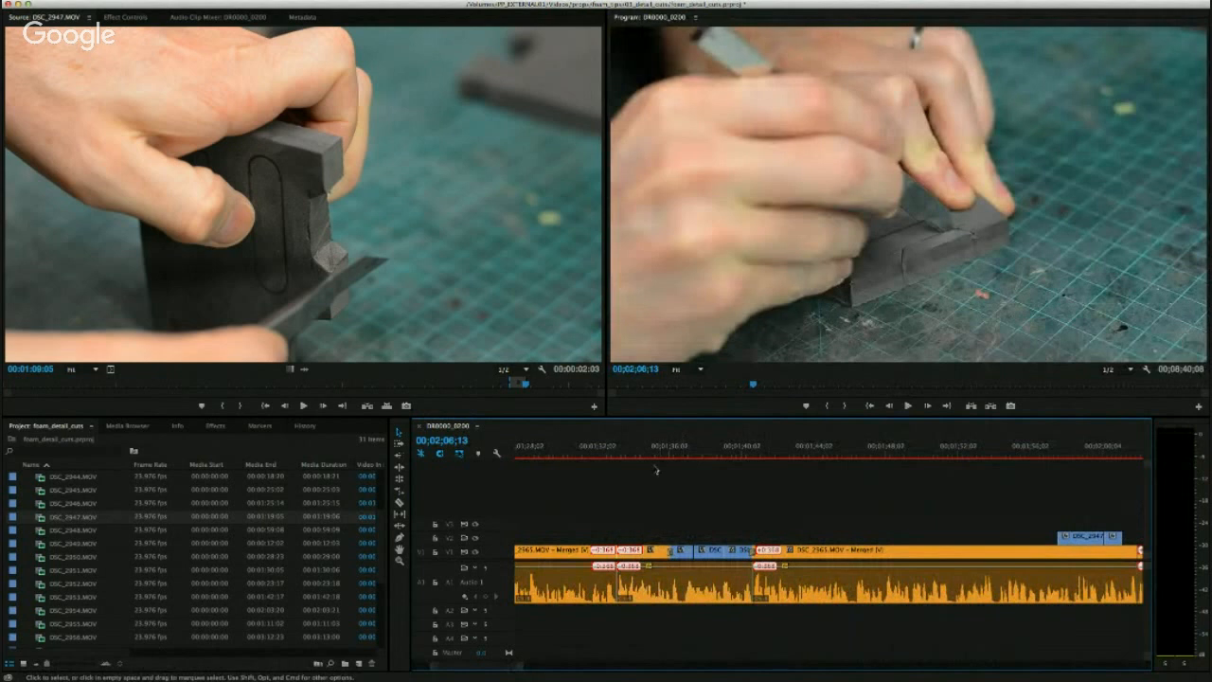
Place the next two DSC_2947.MOV B-roll clips from V2 onto V1, directly below their current position.
left_click_drag(667, 450, 1027, 459)
left_click_drag(498, 667, 506, 668)
left_click(887, 447)
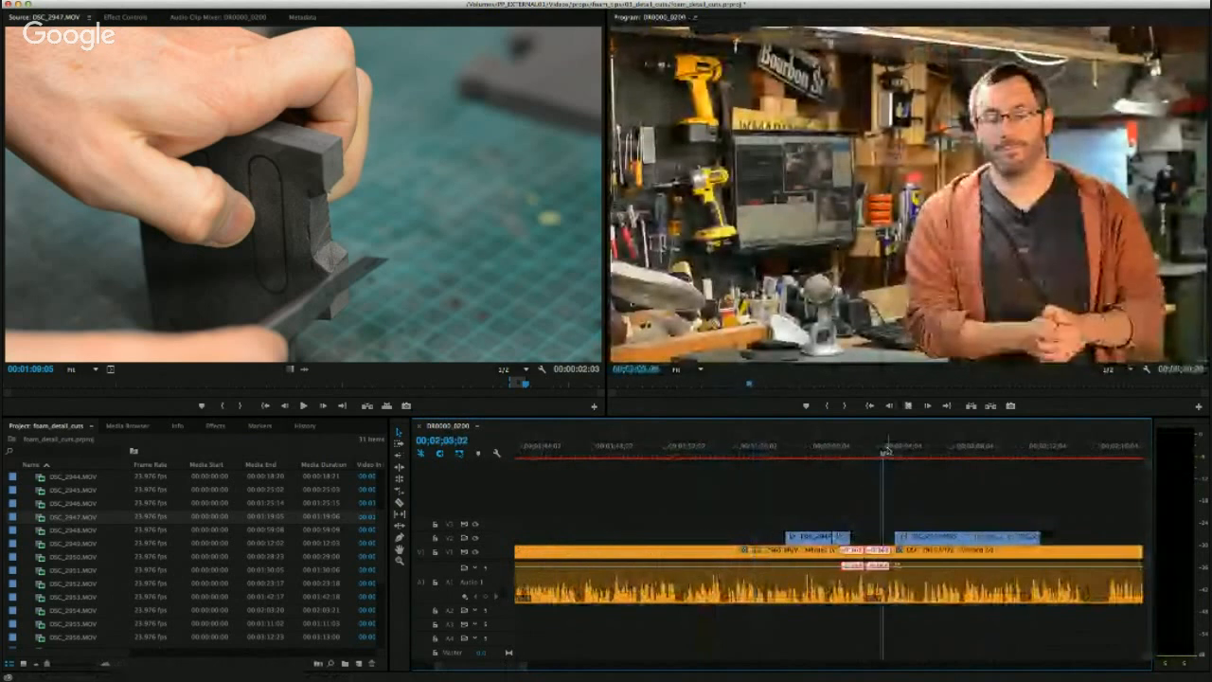
left_click_drag(822, 537, 820, 551)
left_click(765, 550)
left_click(837, 518)
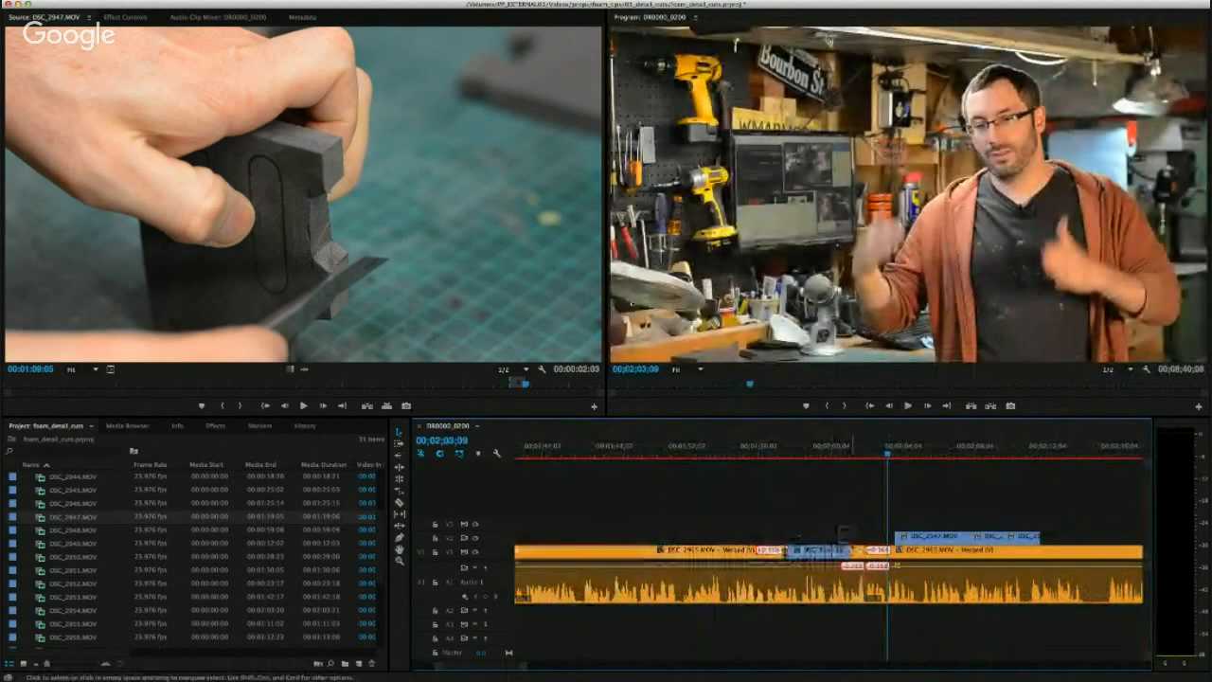
Play the narration and cut about 1.5 seconds out of DSC_2965.MOV on V1 at about 00;02;14, closing the gap.
key("space")
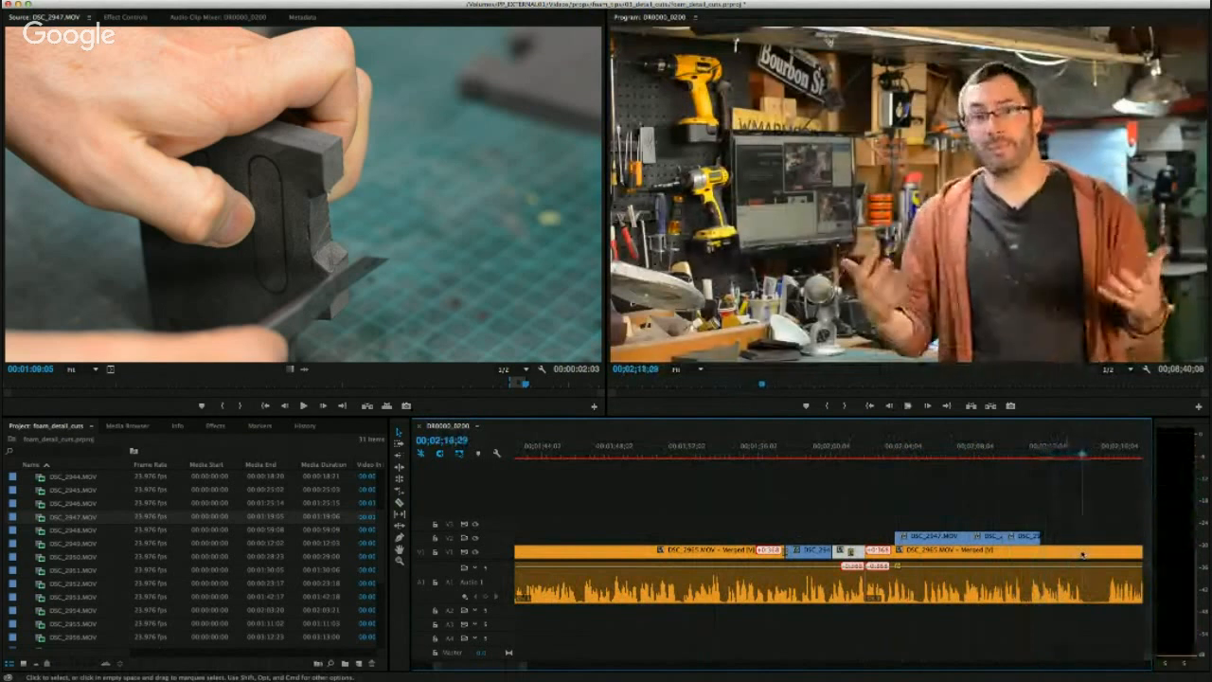
left_click_drag(489, 668, 498, 668)
key("space")
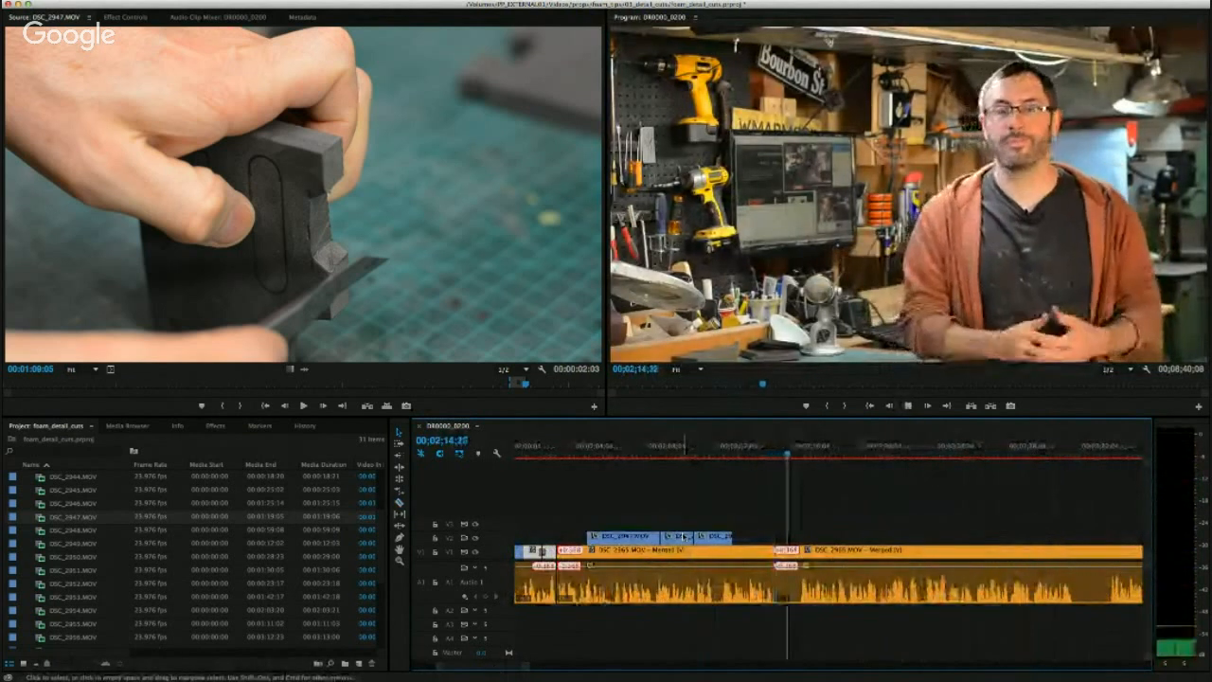
key("space")
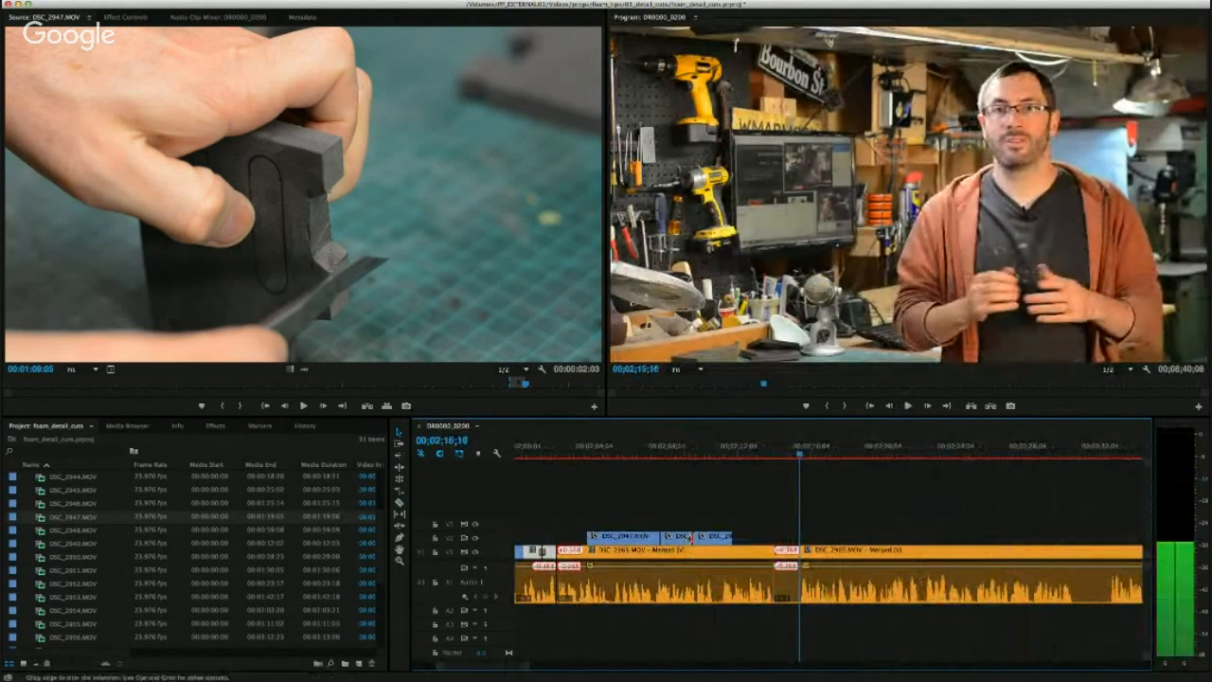
mouse_move(791, 552)
left_mouse_down()
mouse_move(802, 552)
mouse_move(786, 553)
left_mouse_up()
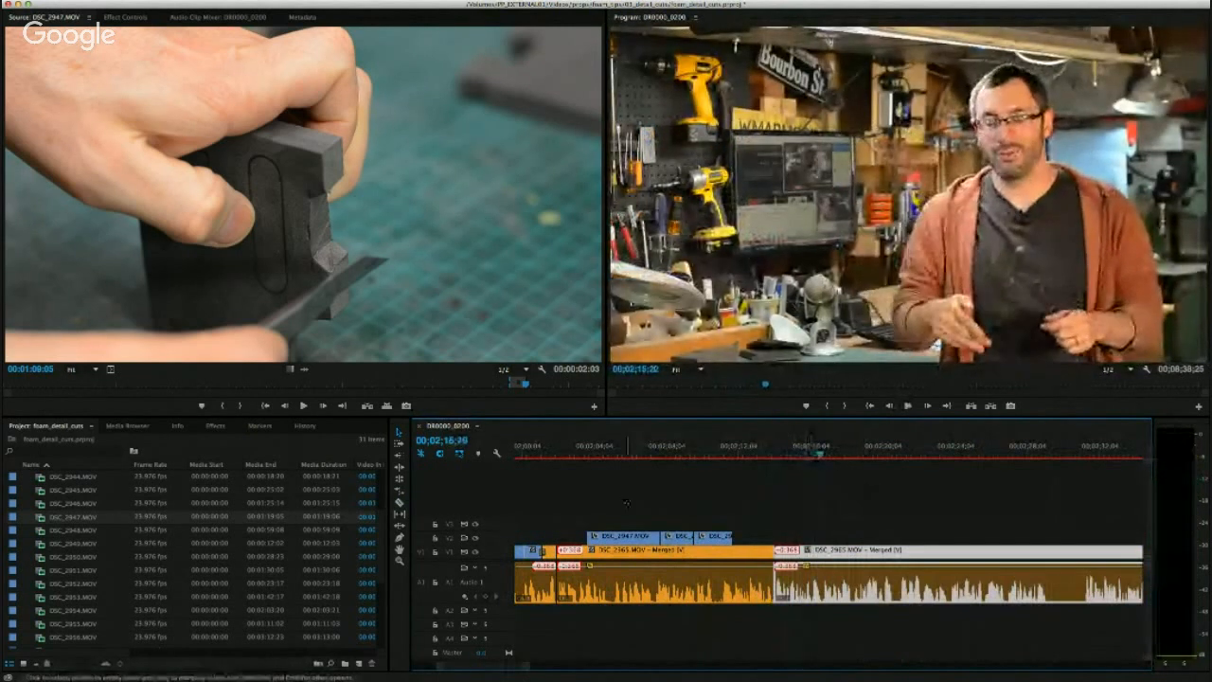
Move the three remaining B-roll clips on V2 later so they begin just before the newest V1 cut.
left_click_drag(626, 502, 740, 537)
left_click_drag(640, 535, 774, 538)
Shift the last two V2 B-roll clips later and extend the end of the first DSC_2947.MOV clip.
key("space")
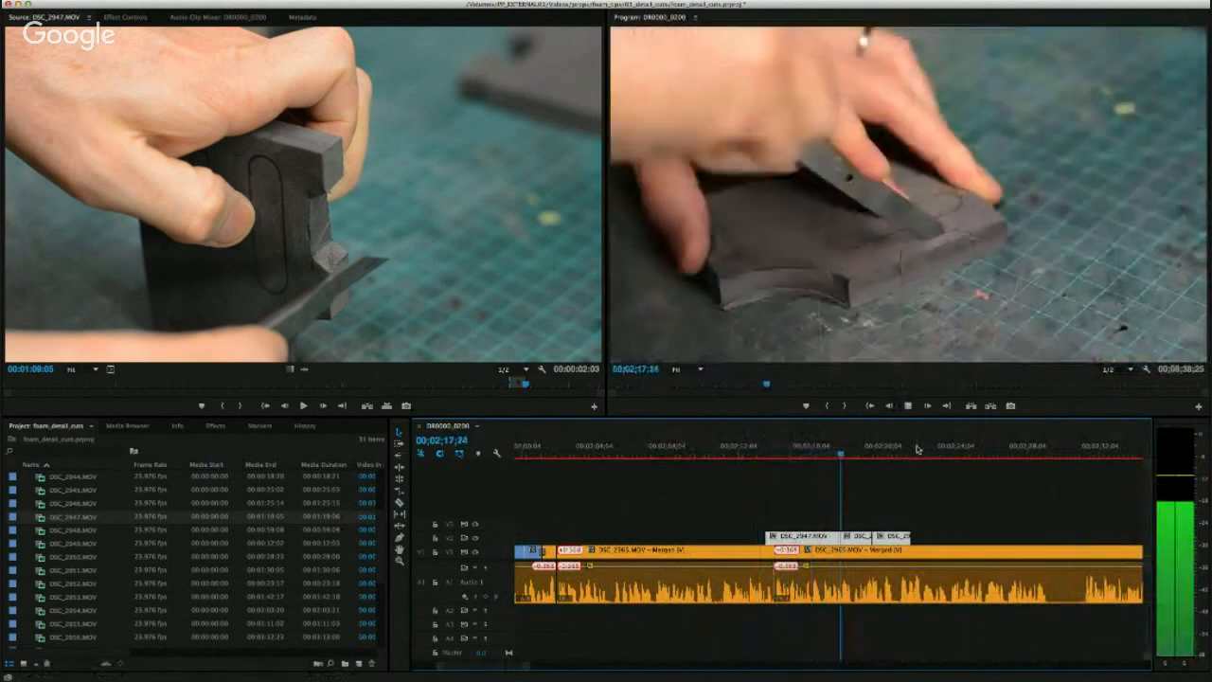
left_click(863, 494)
mouse_move(860, 538)
left_mouse_down()
mouse_move(924, 538)
mouse_move(846, 537)
mouse_move(860, 537)
left_mouse_up()
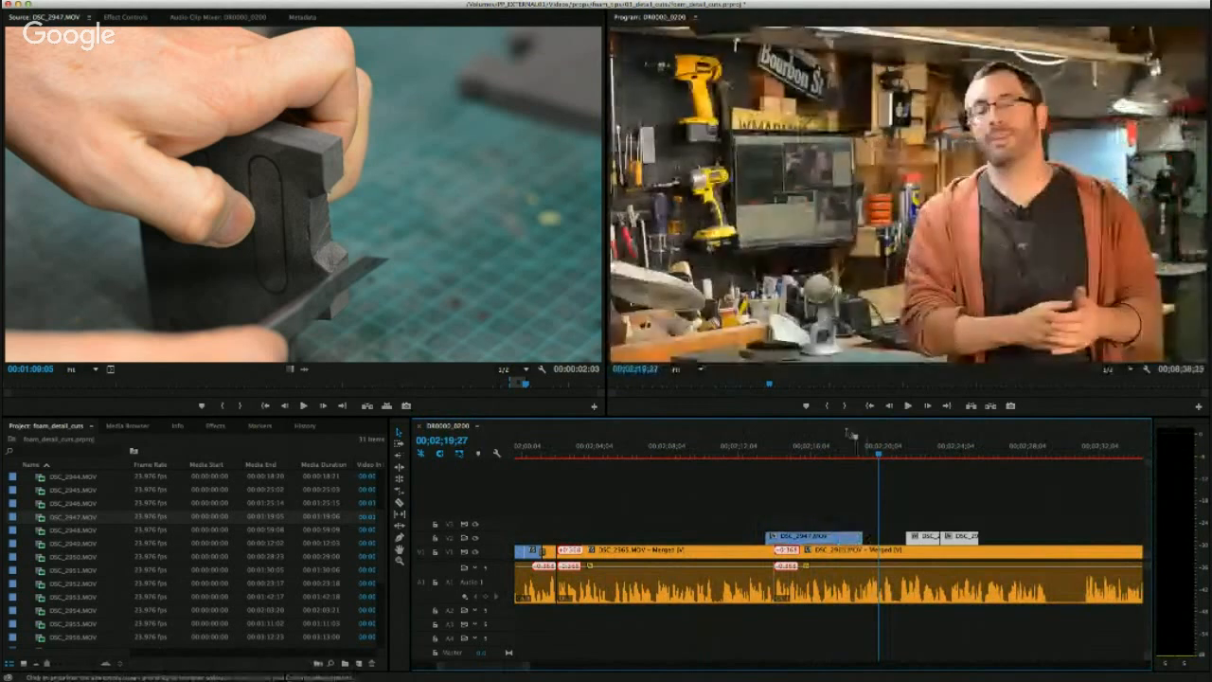
Play through the last two B-roll clips and move the final one on V2 about one second later.
key("space")
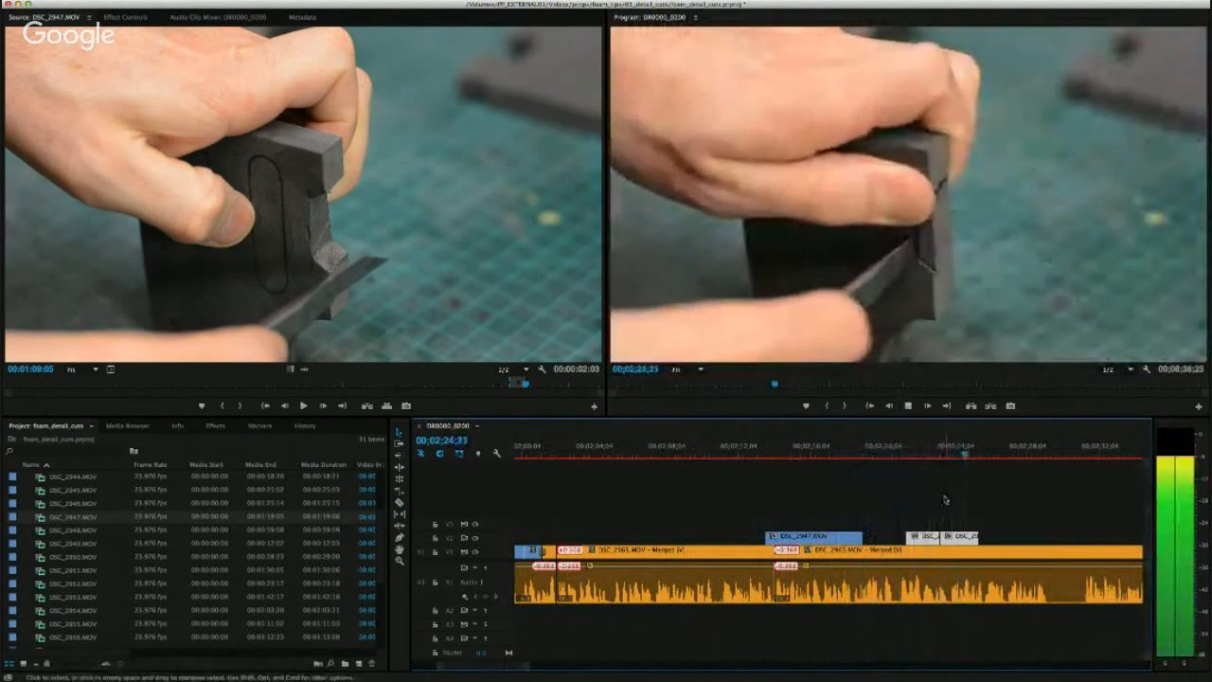
key("space")
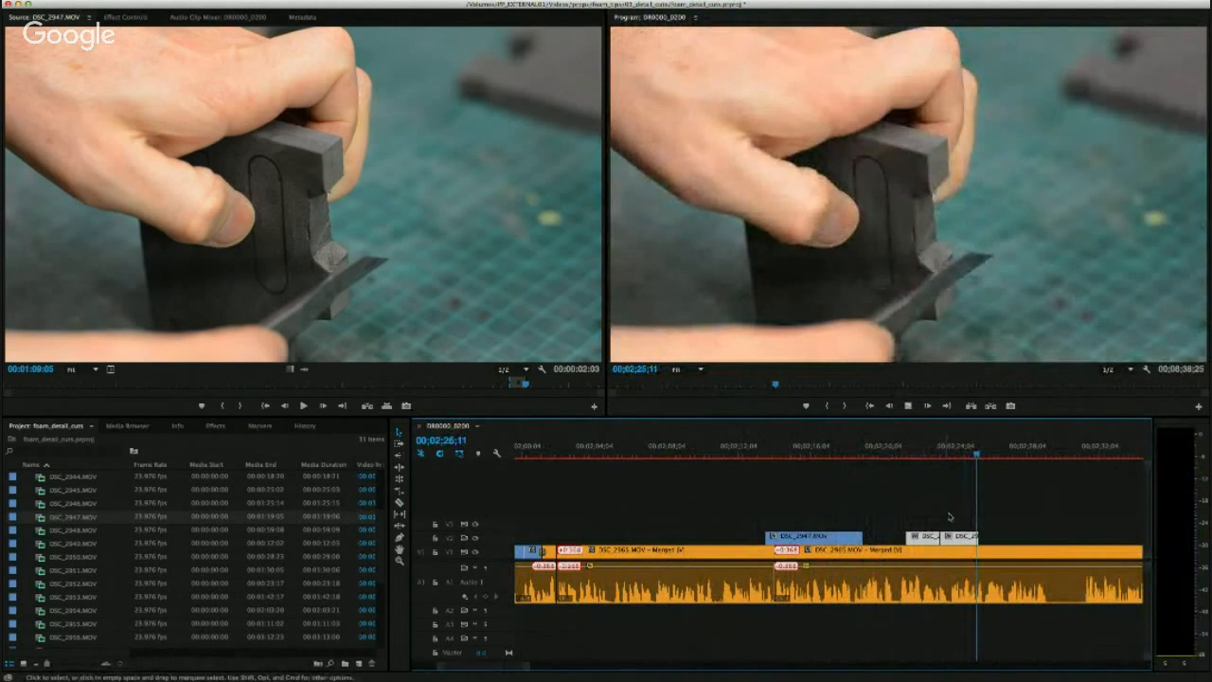
left_click(948, 516)
left_click_drag(958, 536, 977, 536)
Lengthen the last DSC_2947.MOV clip on V2 to about 3.5 seconds, starting at about 00;02;24, and play it back.
left_click(964, 451)
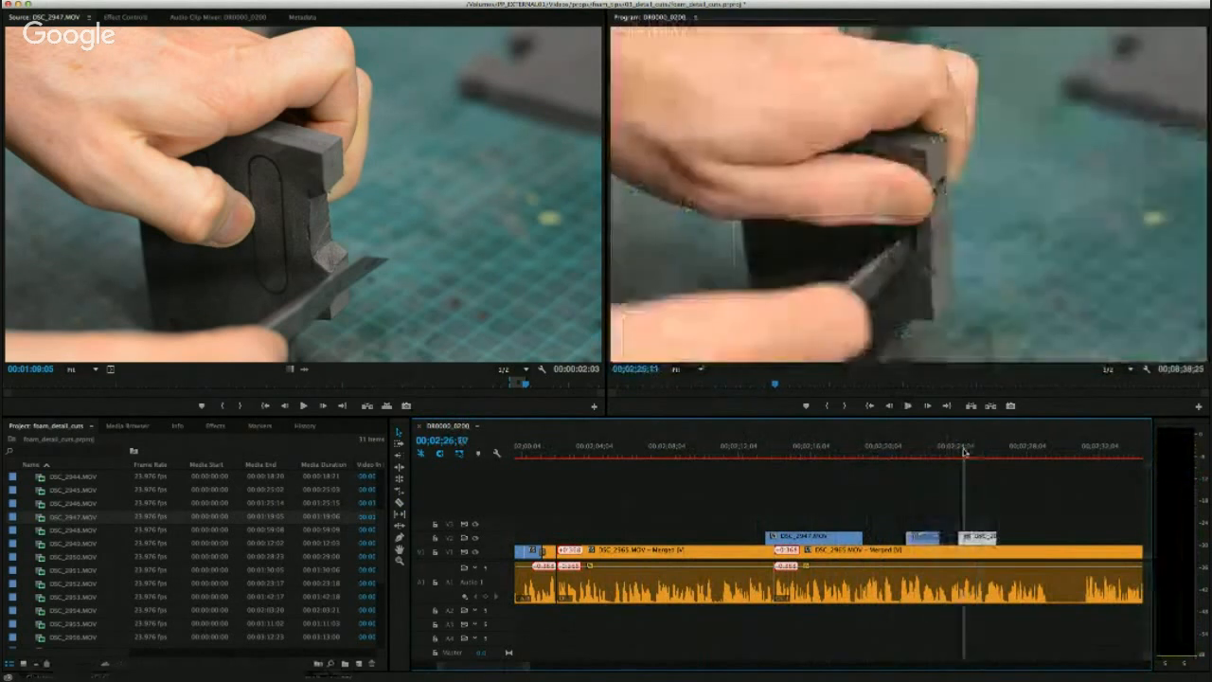
key("space")
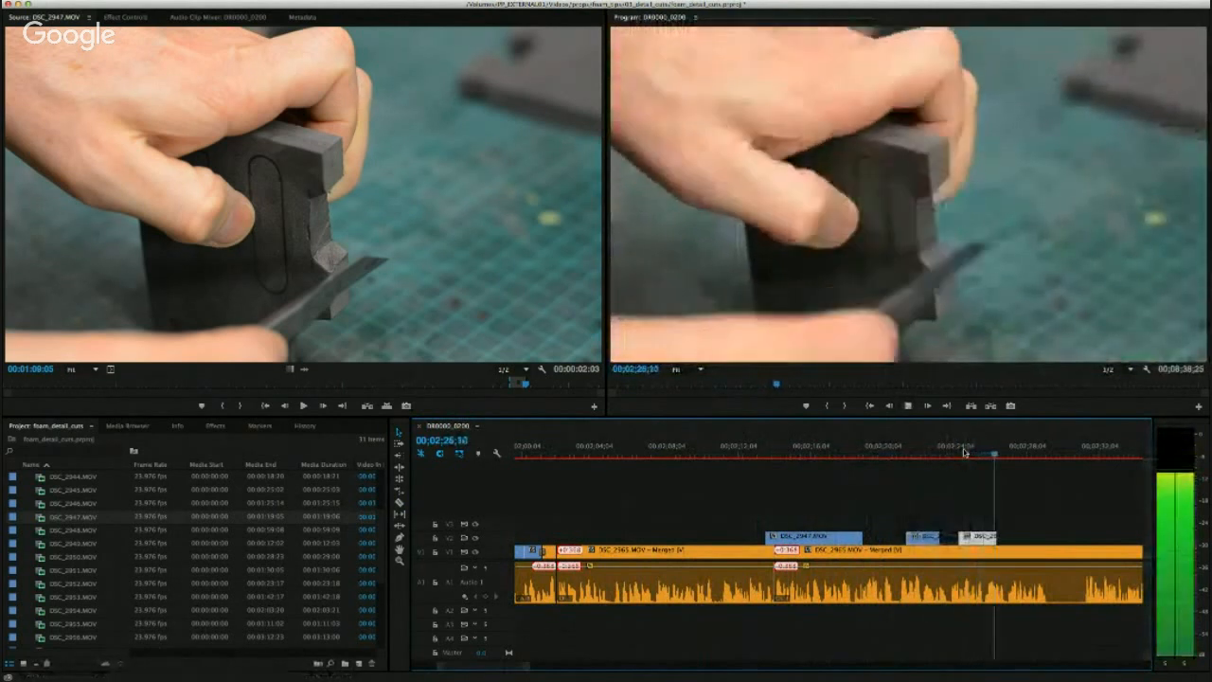
key("space")
left_click_drag(991, 538, 955, 538)
left_click(950, 452)
key("space")
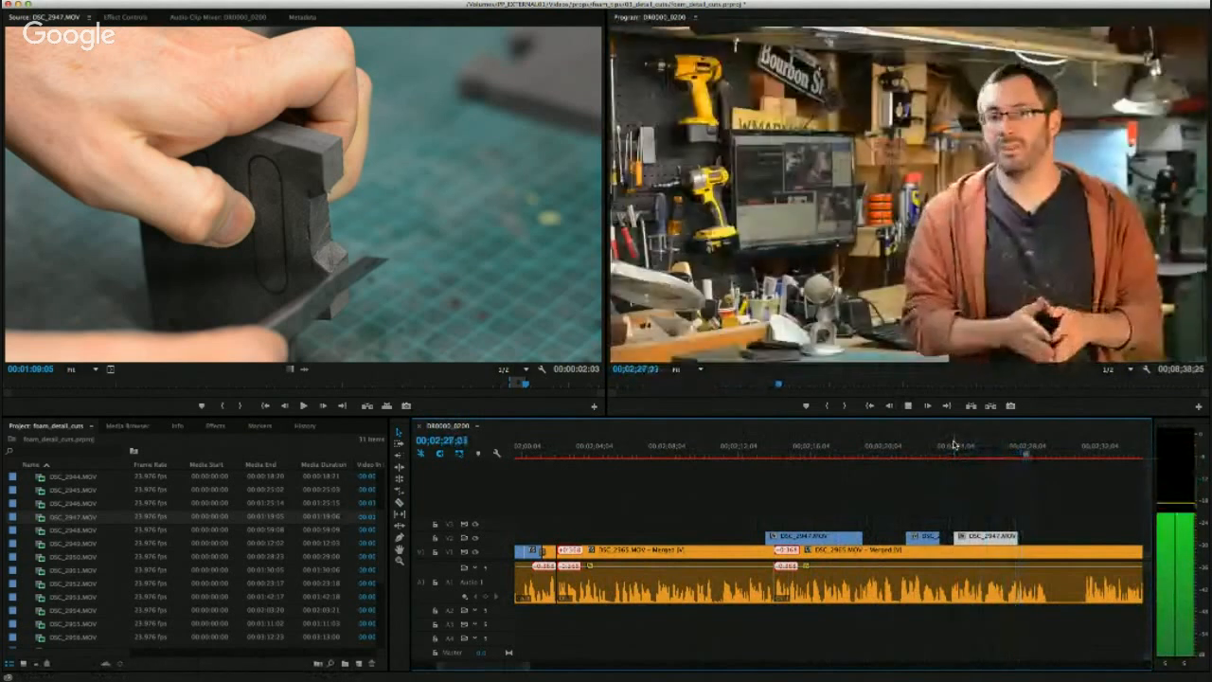
Place the second-to-last V2 B-roll clip flush against the last one, extend its start earlier and play it back.
left_click_drag(940, 445, 936, 446)
left_click_drag(936, 538, 952, 538)
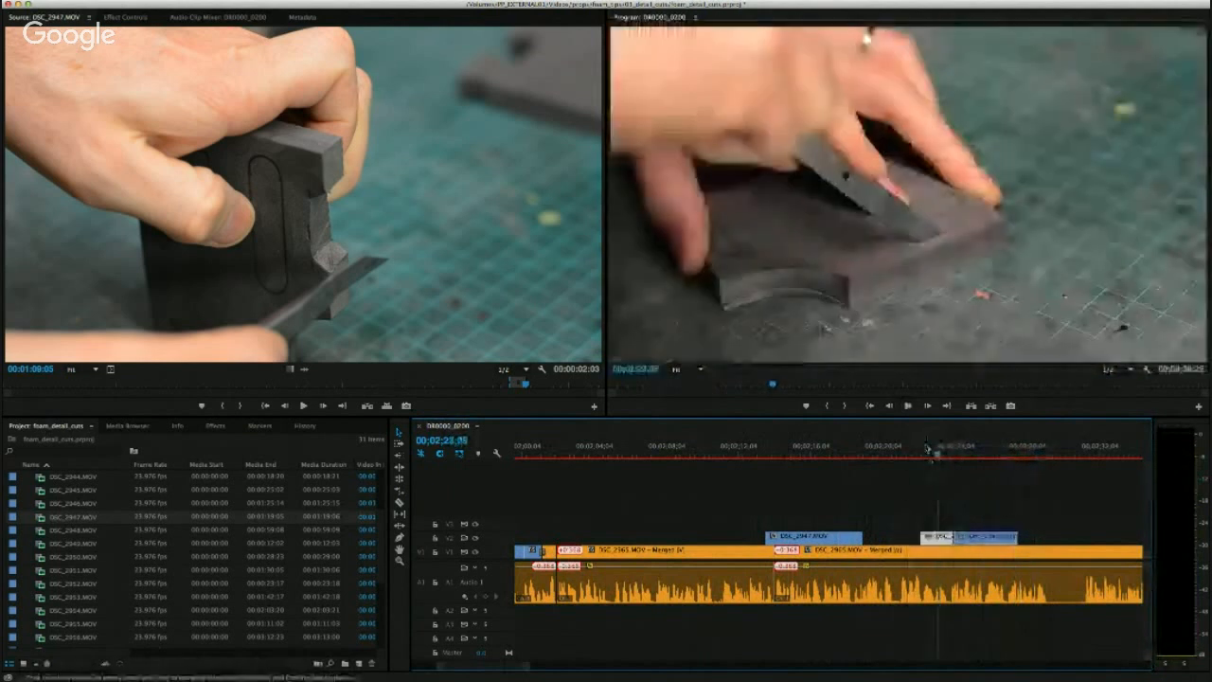
left_click_drag(937, 453, 892, 453)
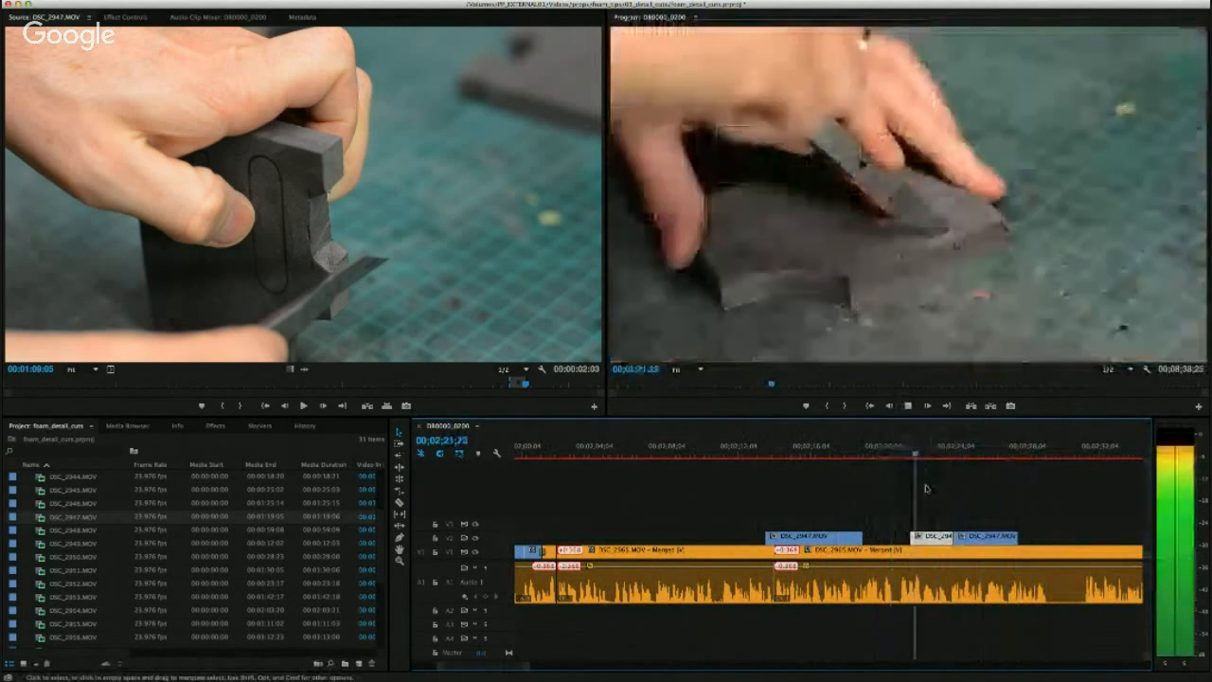
Extend the start of the second-to-last V2 B-roll clip earlier, to about 00;02;21, and play the section back.
key("space")
left_click_drag(912, 536, 901, 537)
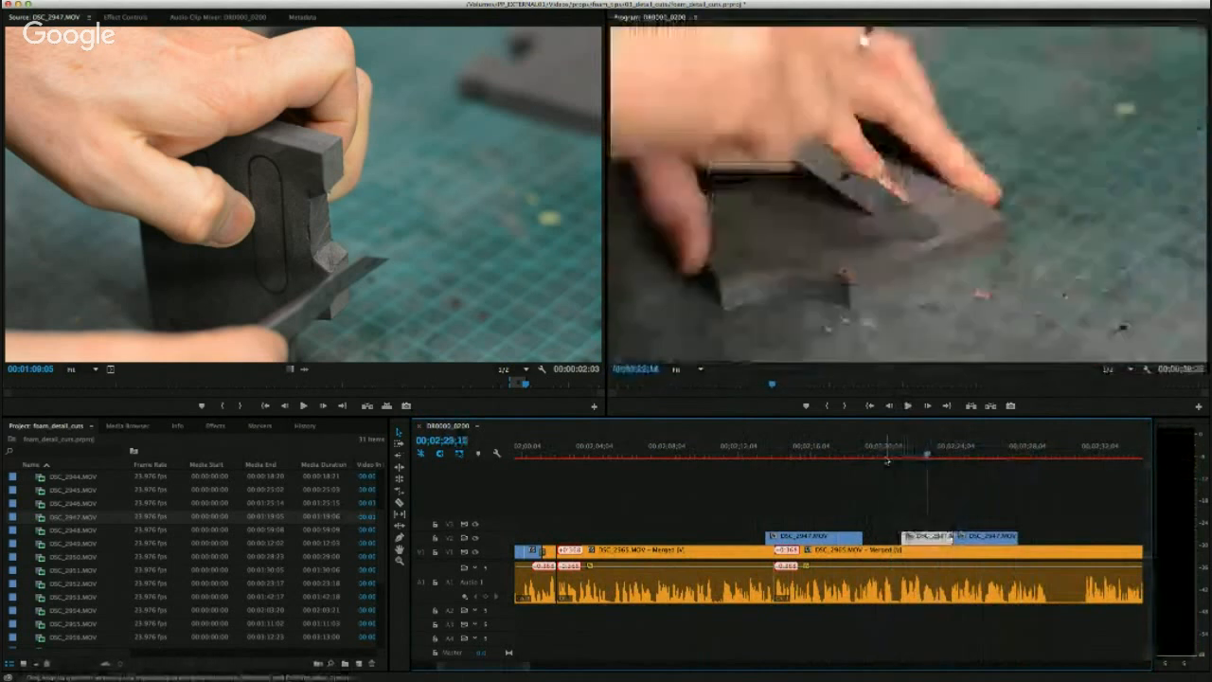
key("space")
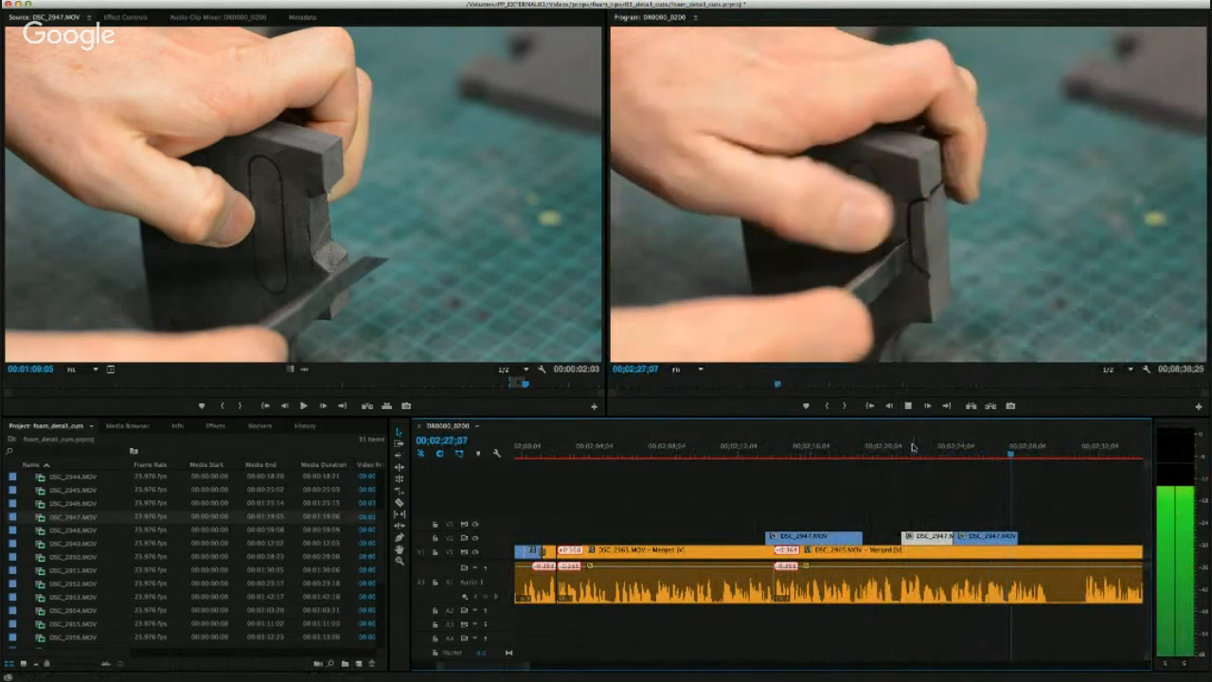
Extend the end of the last V2 B-roll clip to 00;02;28;02, playing the narration to find the out point.
key("space")
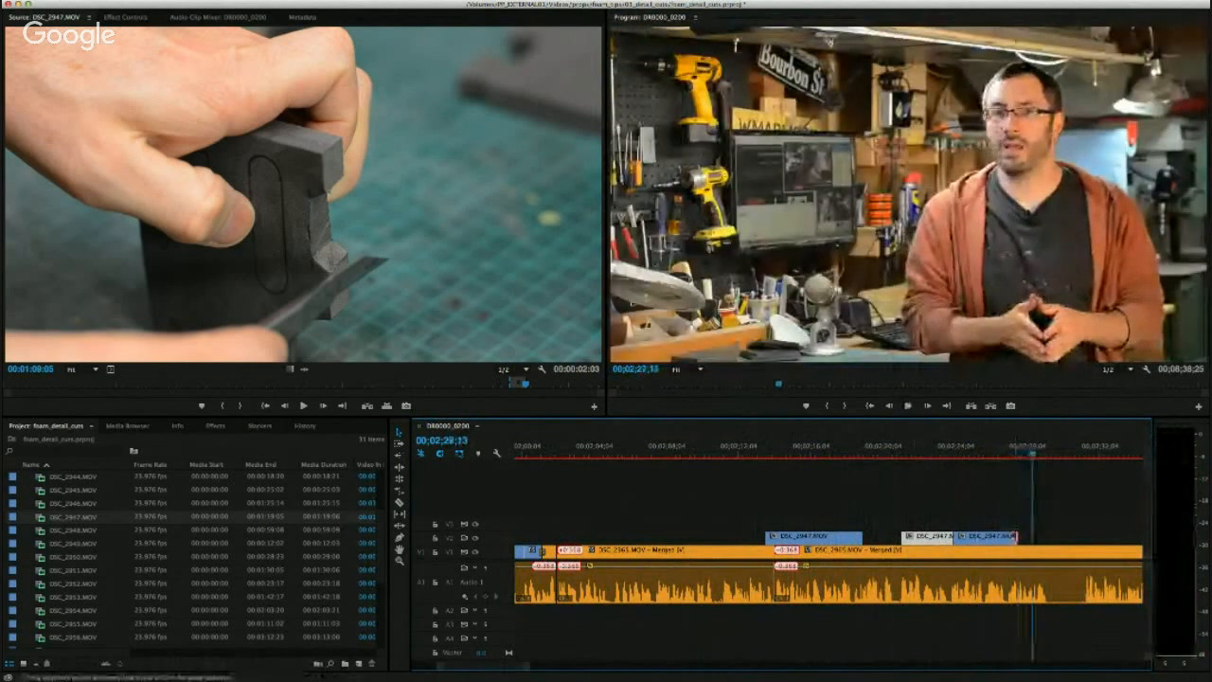
left_click_drag(1015, 536, 1027, 536)
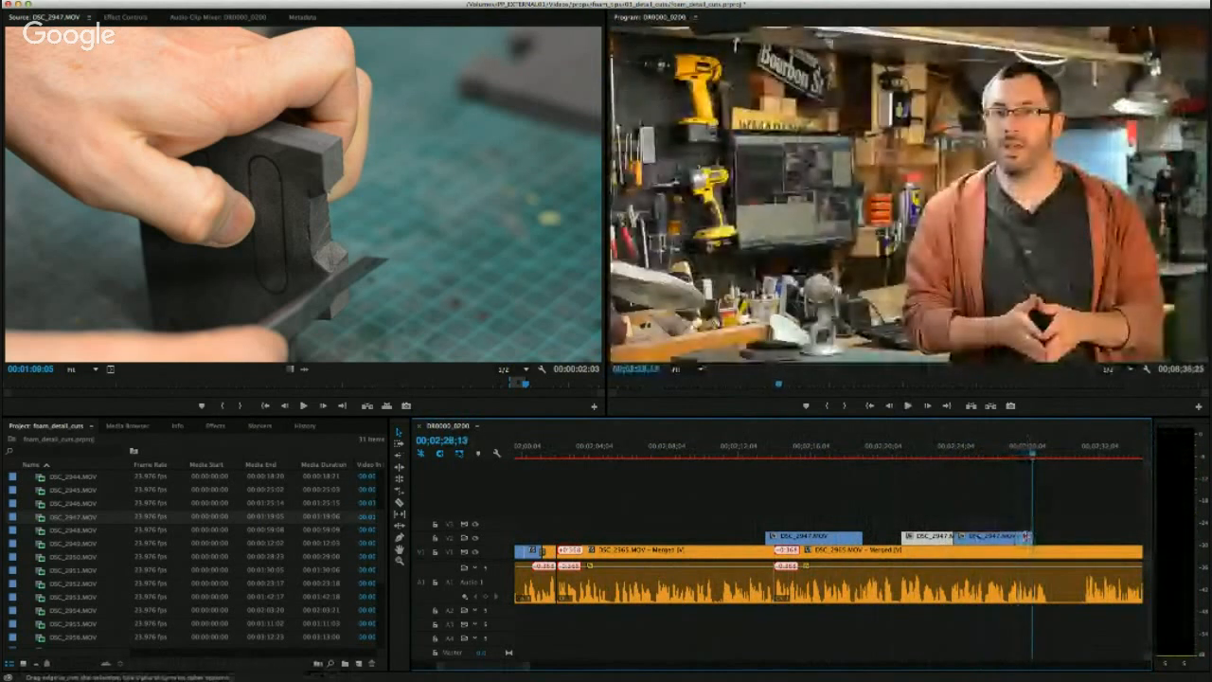
left_click(1024, 452)
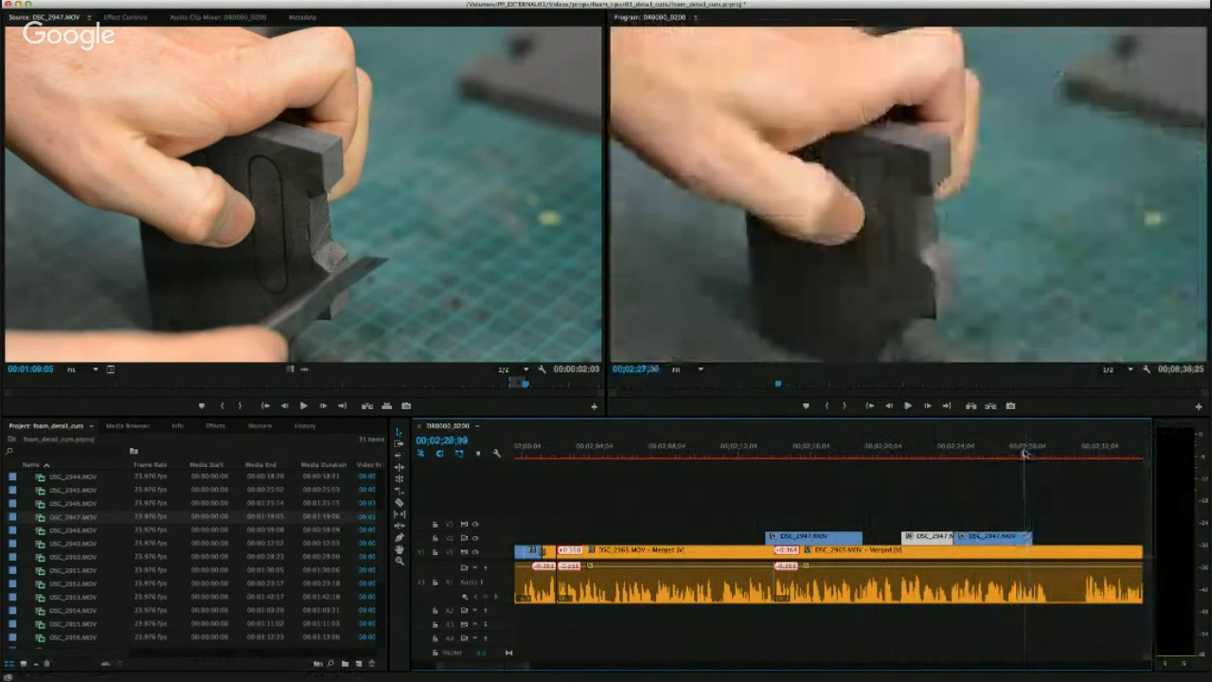
key("space")
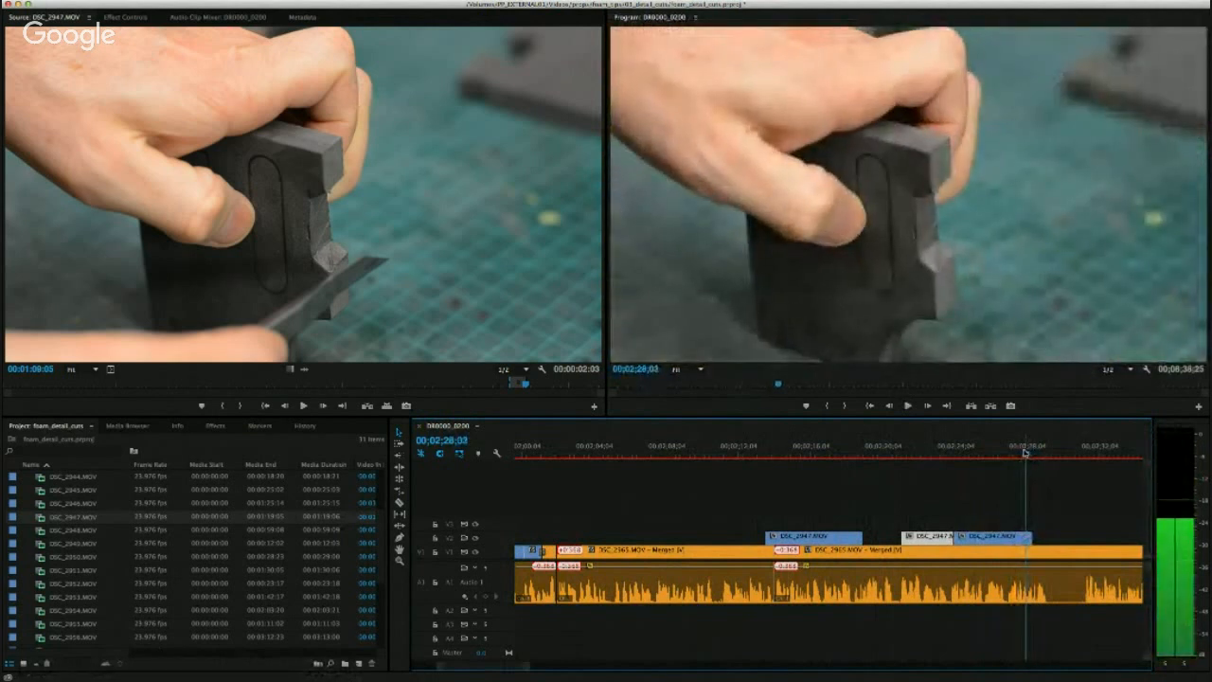
left_click_drag(1031, 535, 1026, 536)
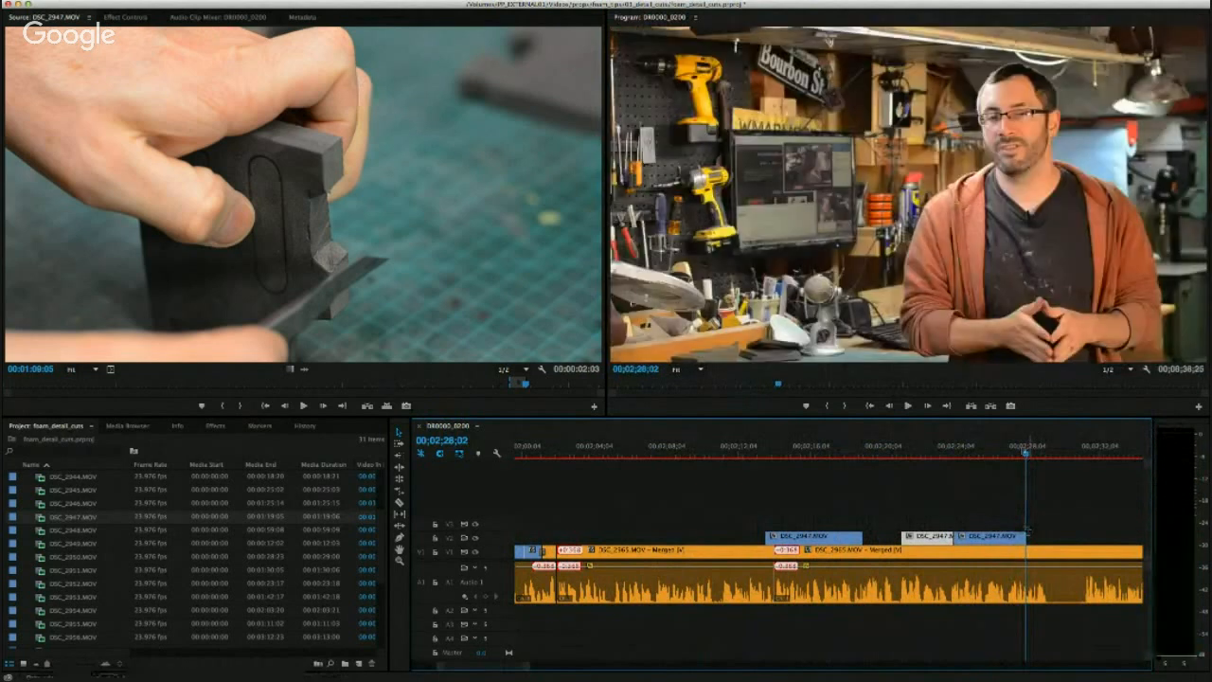
Try extending the end of the first V2 DSC_2947.MOV clip to meet the next B-roll clip, and play it back.
left_click_drag(1021, 453, 823, 453)
key("space")
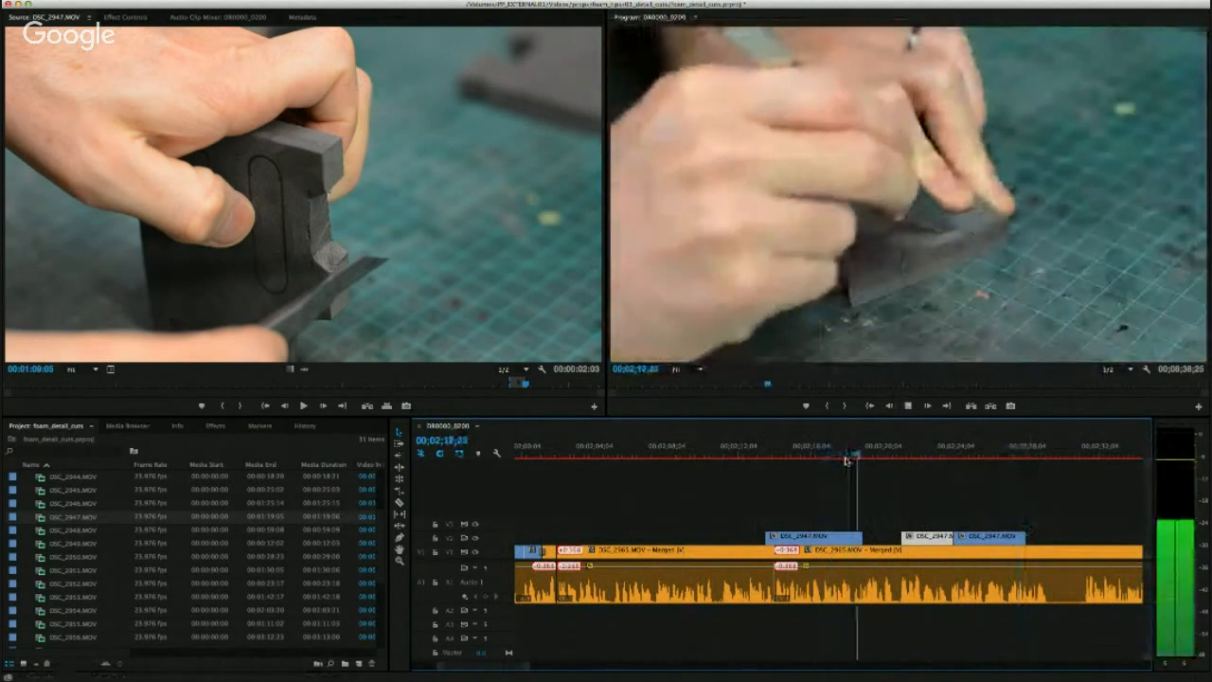
key("space")
left_click_drag(865, 535, 901, 536)
key("space")
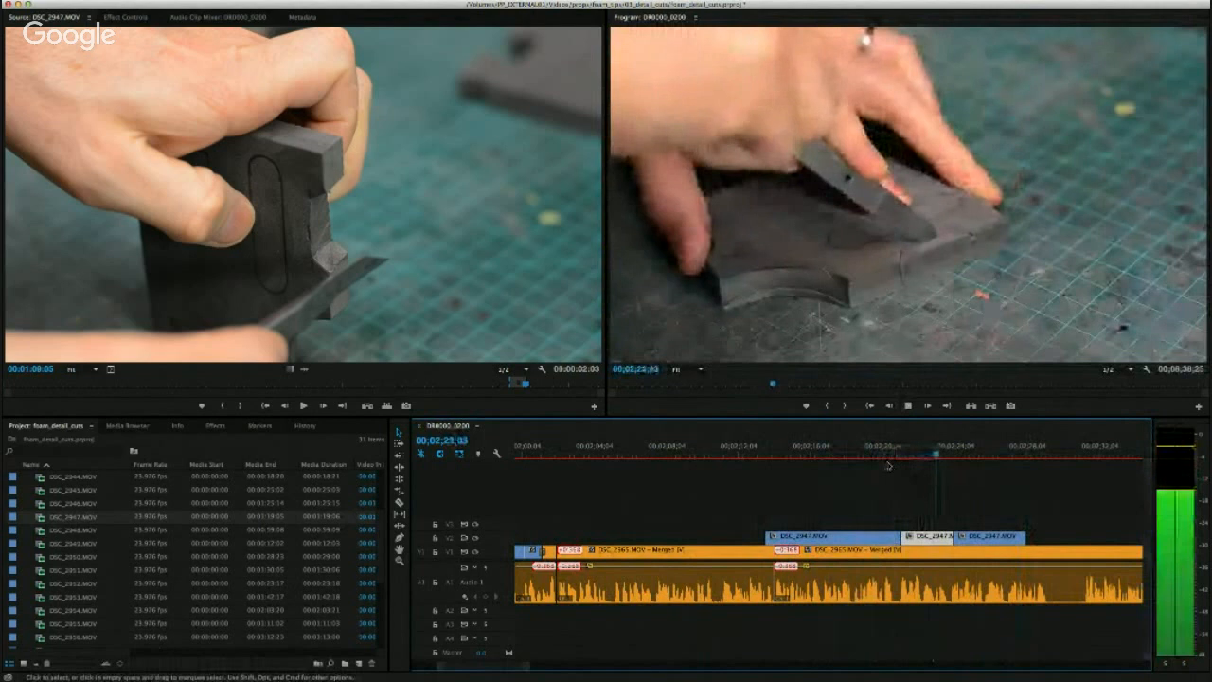
Shorten the first V2 DSC_2947.MOV clip so it ends at 00;02;17;16, and play the section back.
left_click(880, 454)
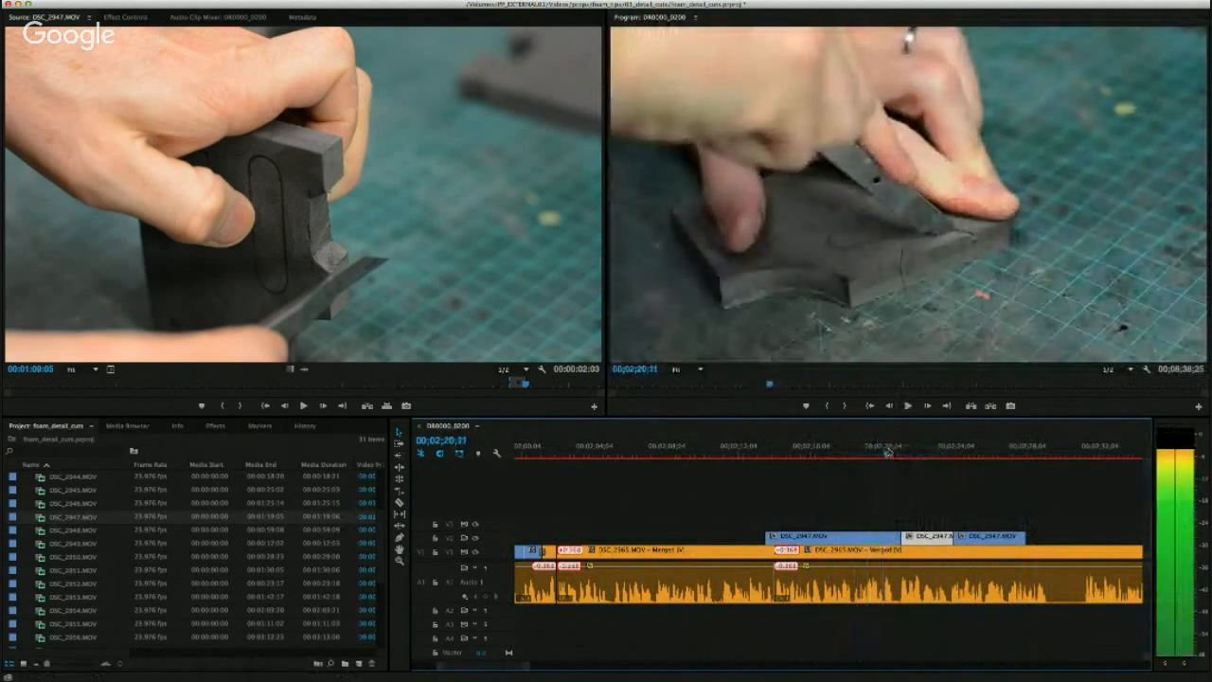
left_click(860, 453)
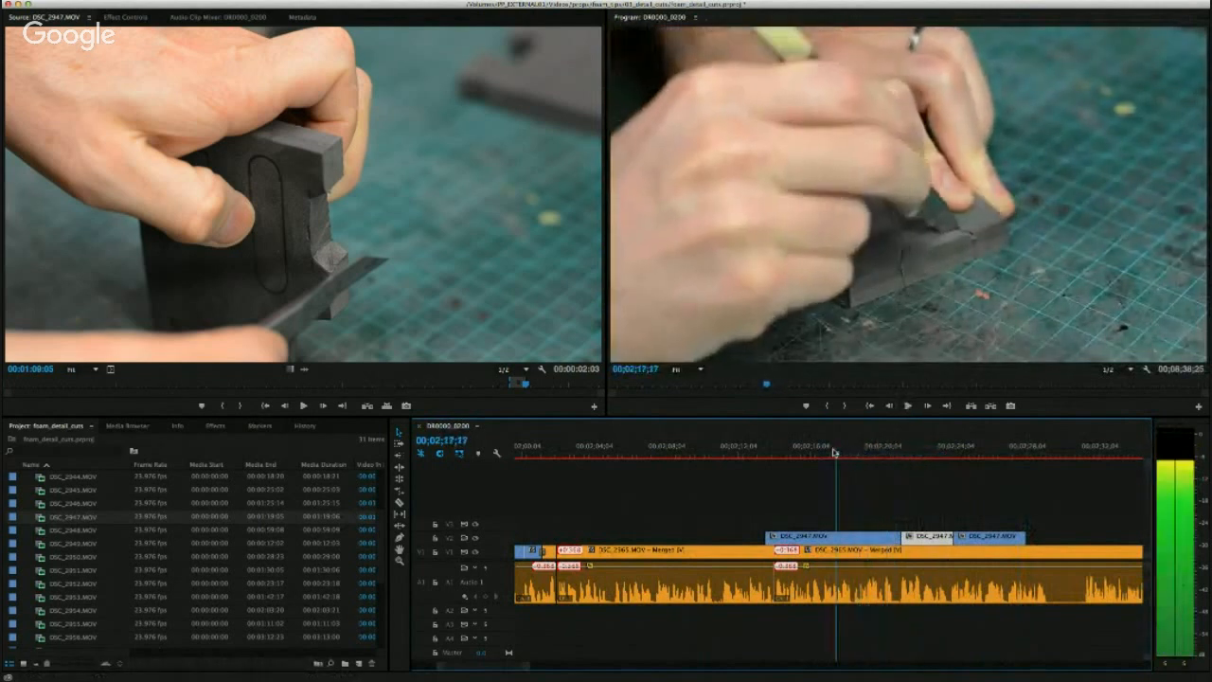
left_click_drag(833, 453, 872, 452)
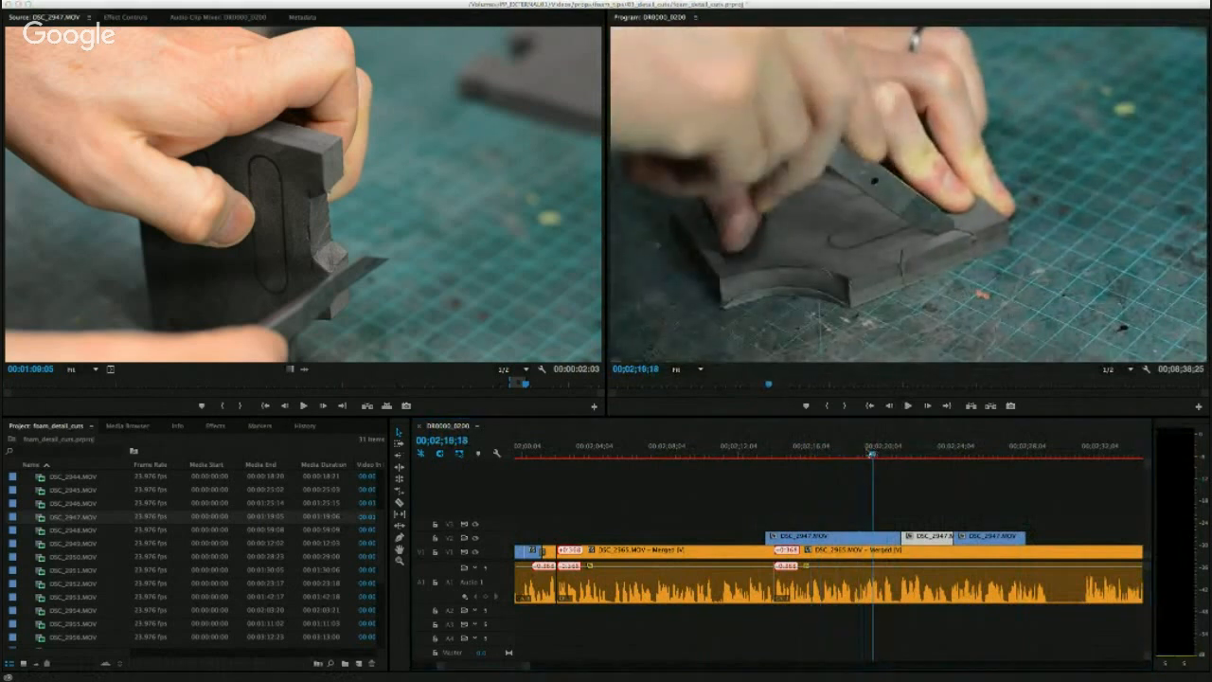
left_click_drag(872, 453, 836, 452)
left_click_drag(856, 535, 835, 535)
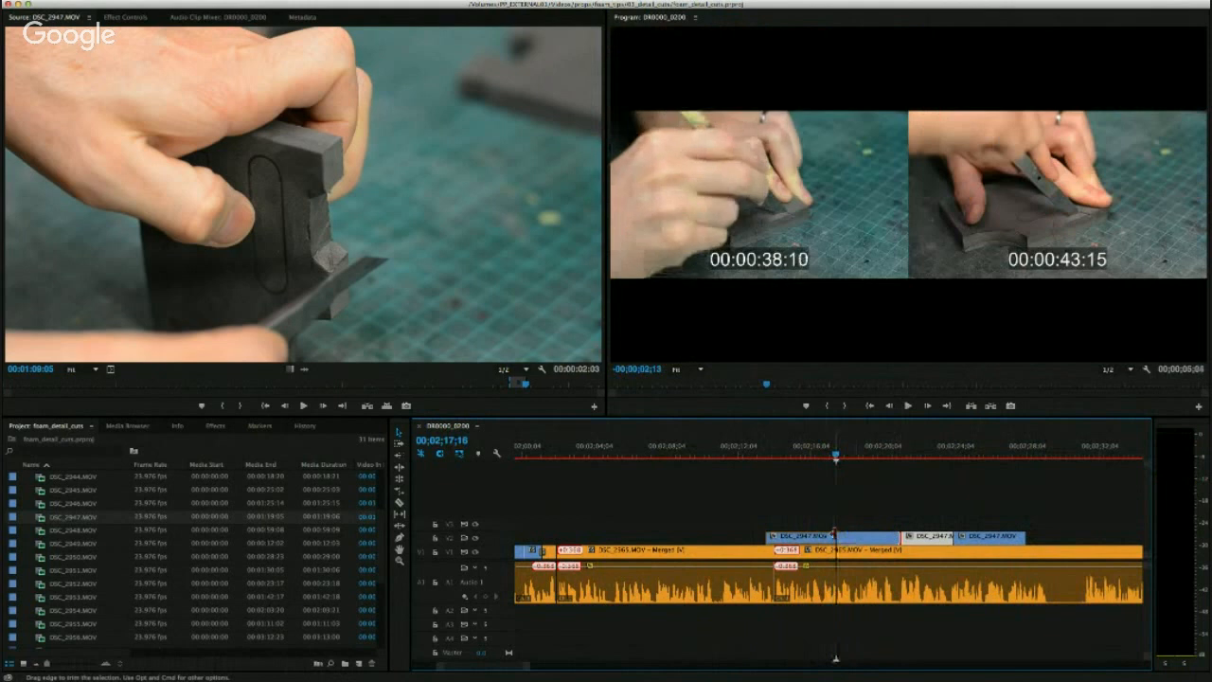
left_click(798, 446)
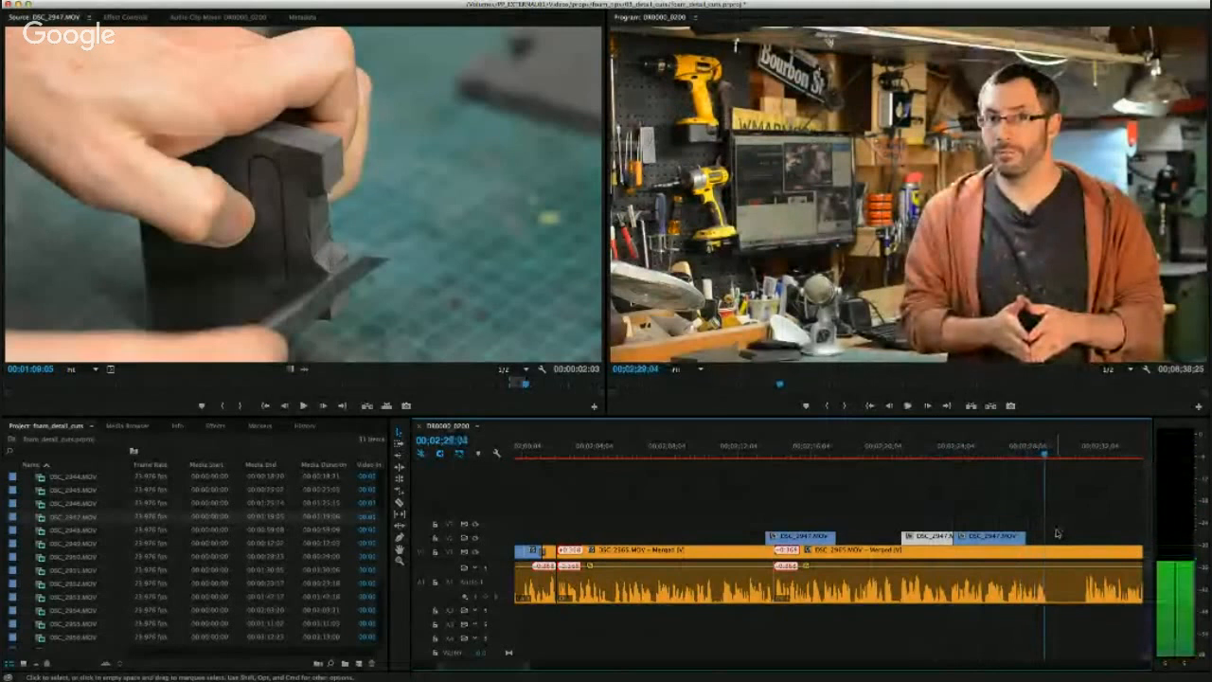
Split the narration at 00;02;29;06 and place the 00:00:02:14 DSC_2947.MOV segment ending at 00:01:17:03 after the last V2 clip.
left_click(1049, 557)
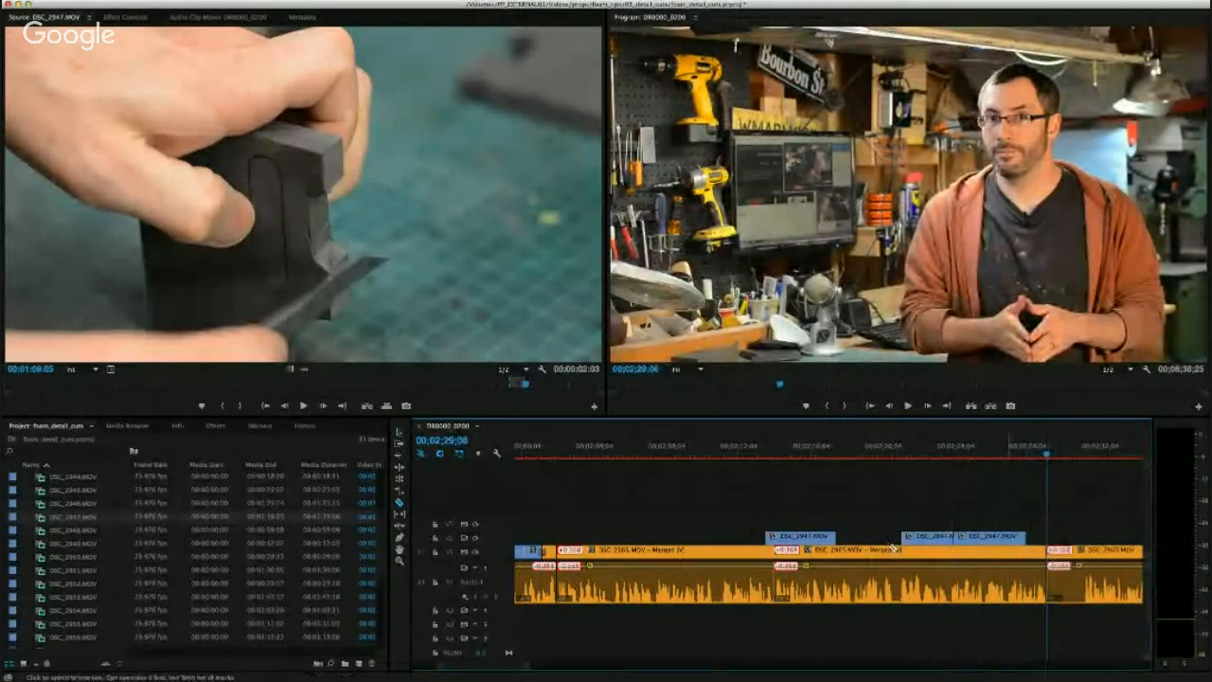
left_click_drag(544, 385, 566, 389)
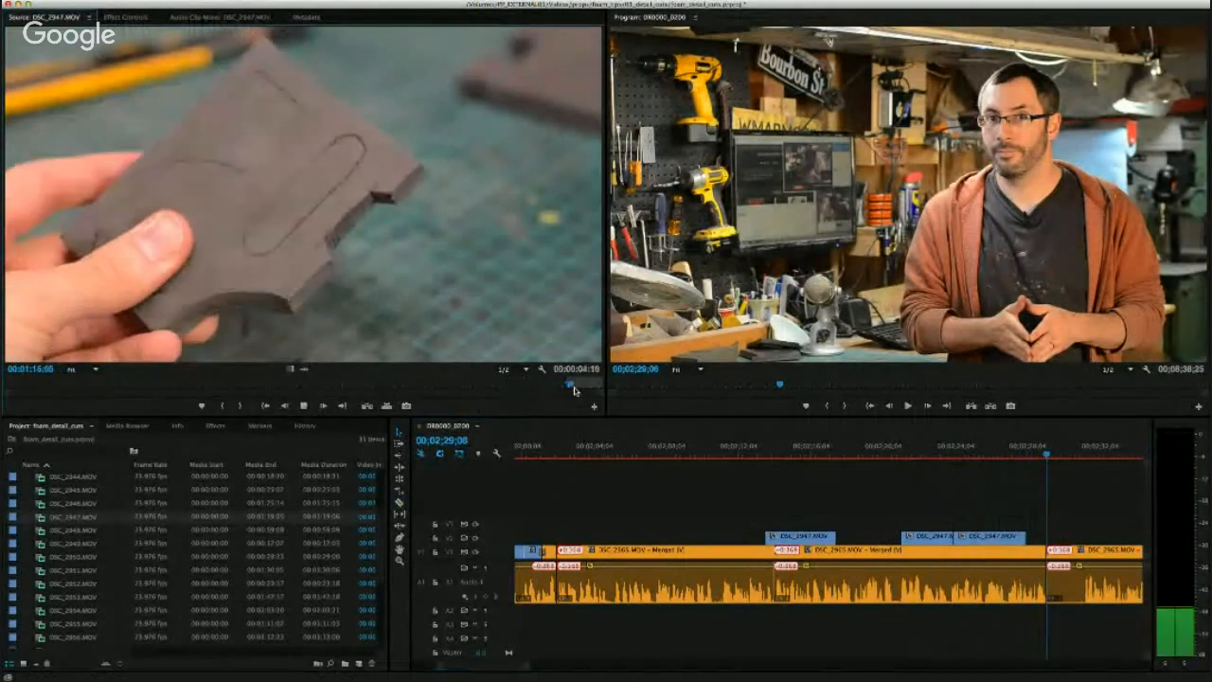
key("space")
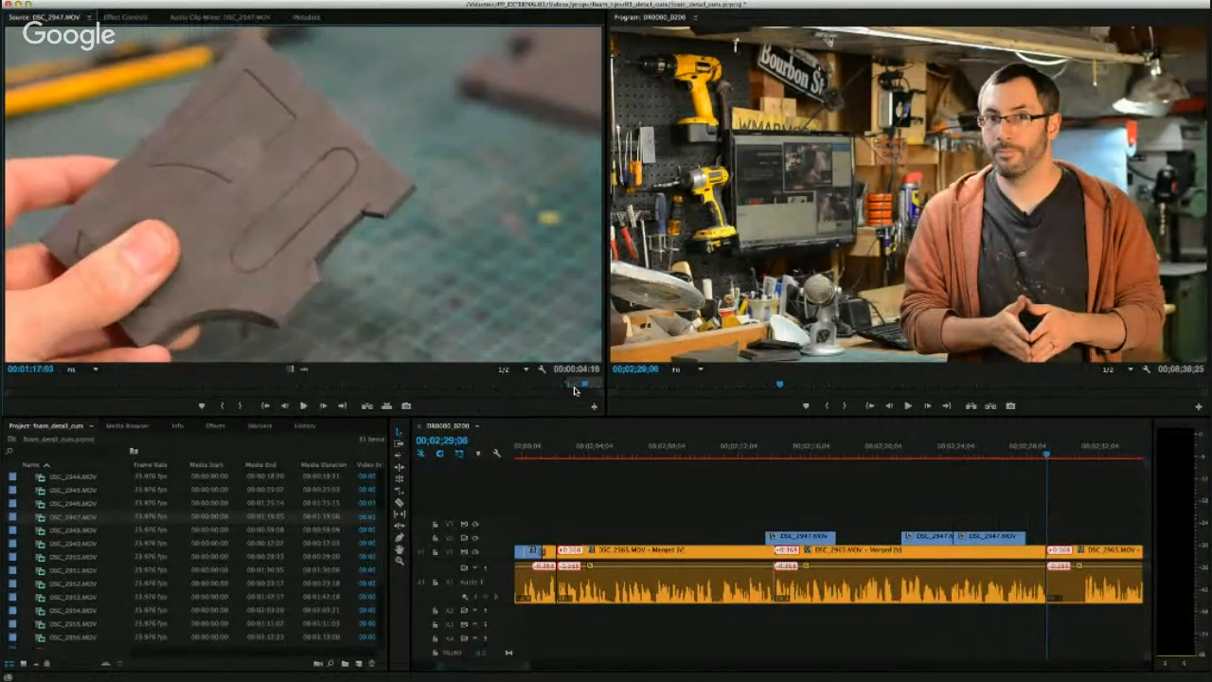
left_click_drag(287, 369, 1029, 537)
left_click(1007, 446)
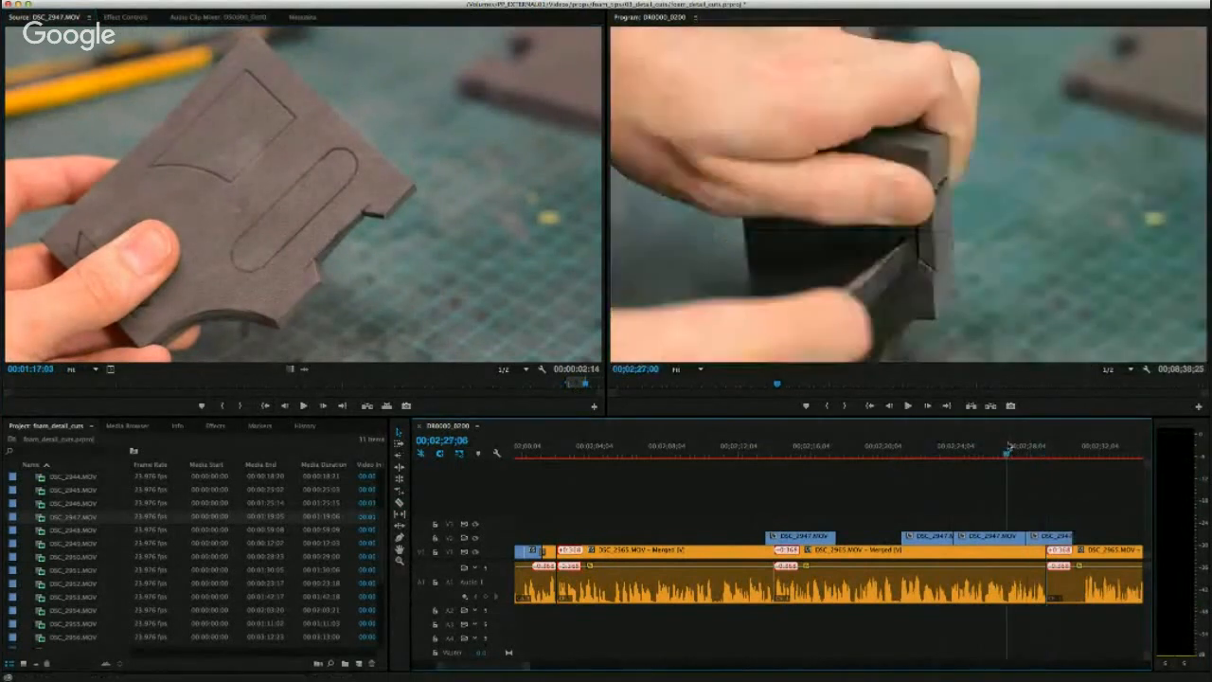
key("space")
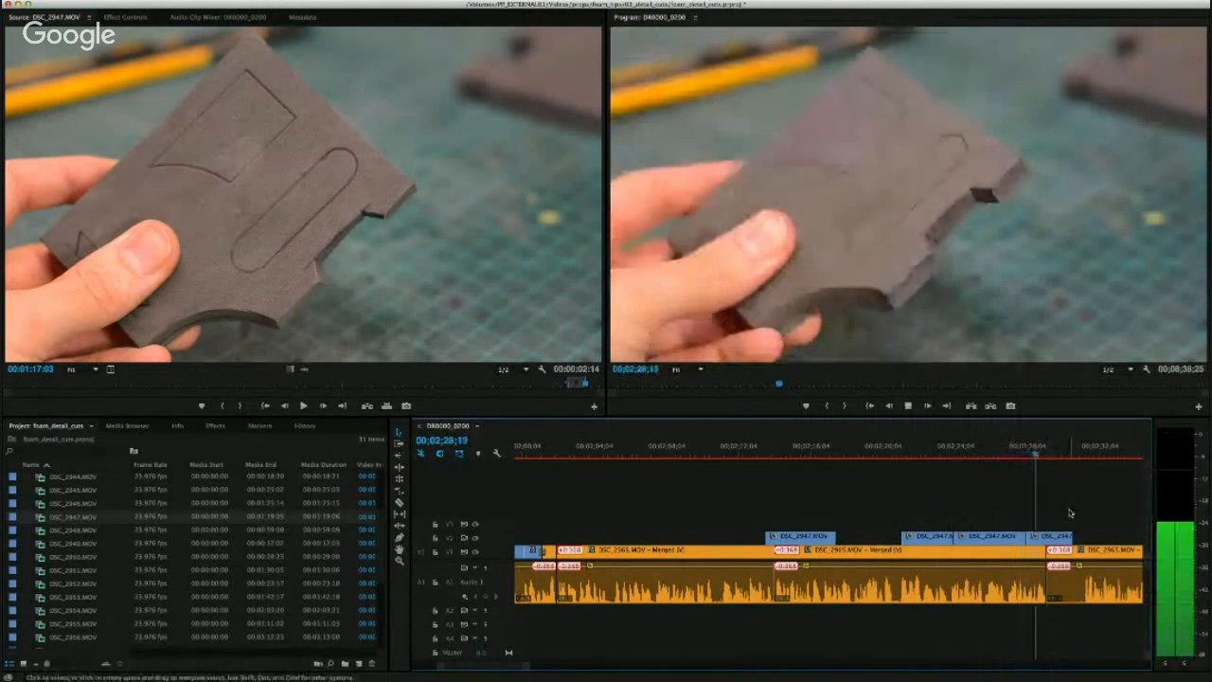
key("space")
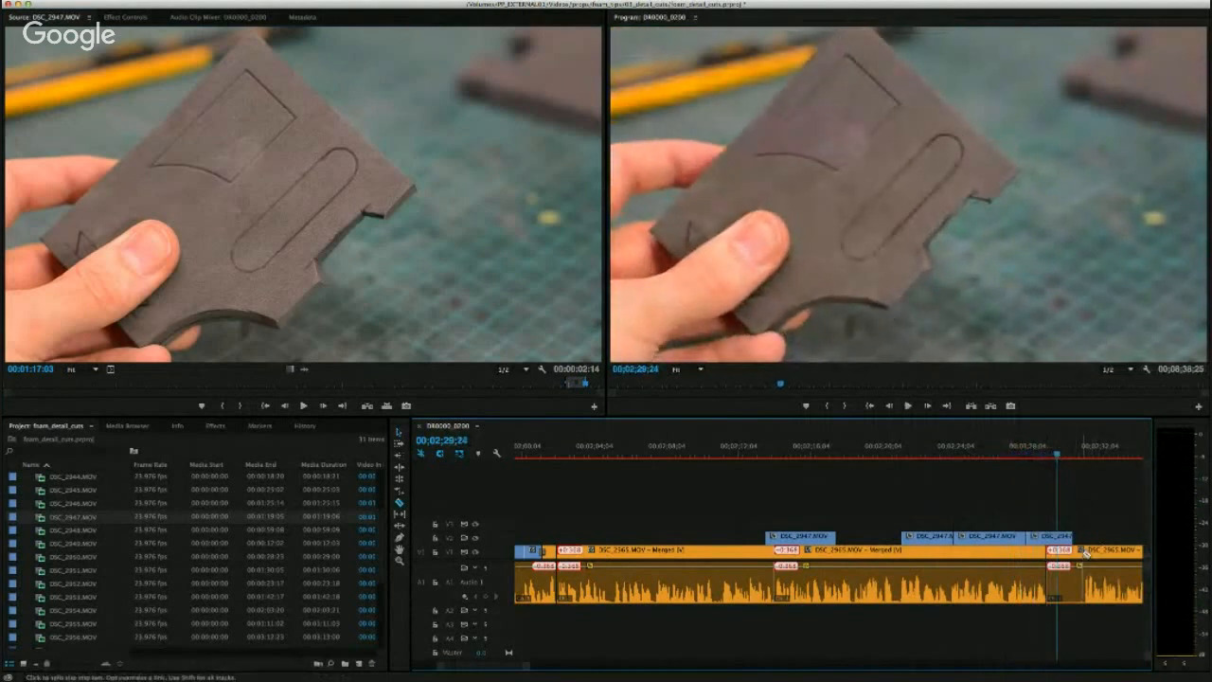
Ripple-trim the narration clip after the 00;02;29;06 cut so its speech starts directly at the cut, and play it back.
left_click_drag(1058, 455, 1082, 454)
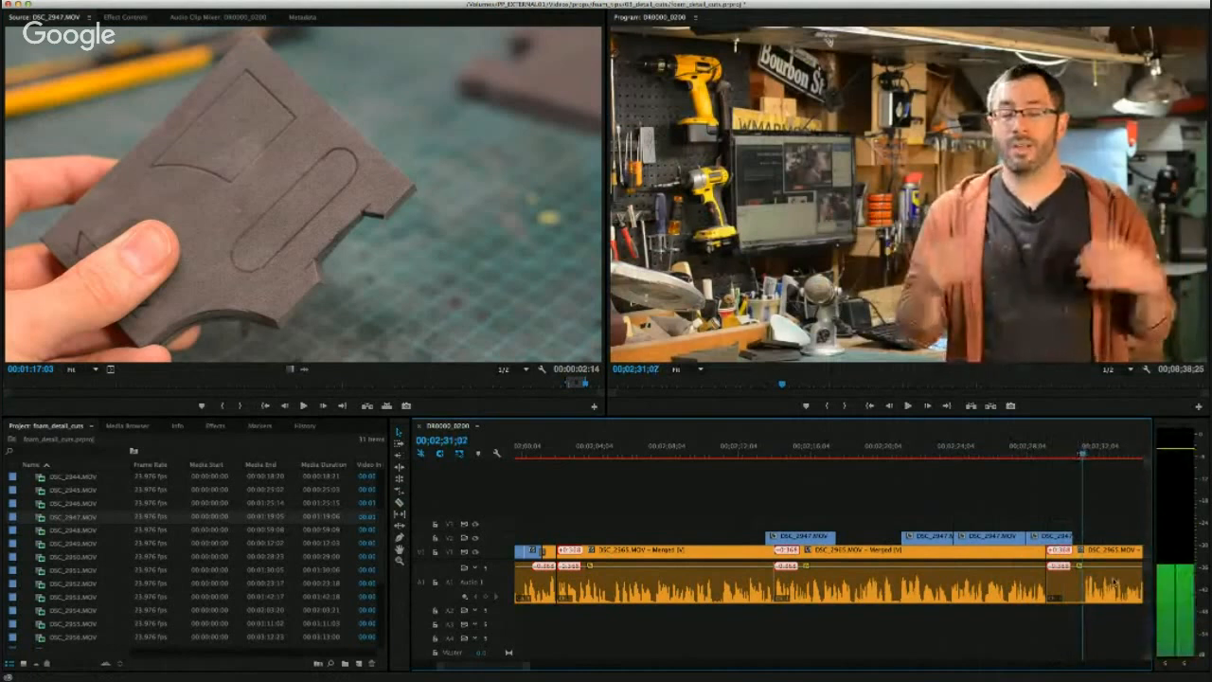
left_click_drag(1084, 552, 1045, 552)
left_click(1033, 451)
key("space")
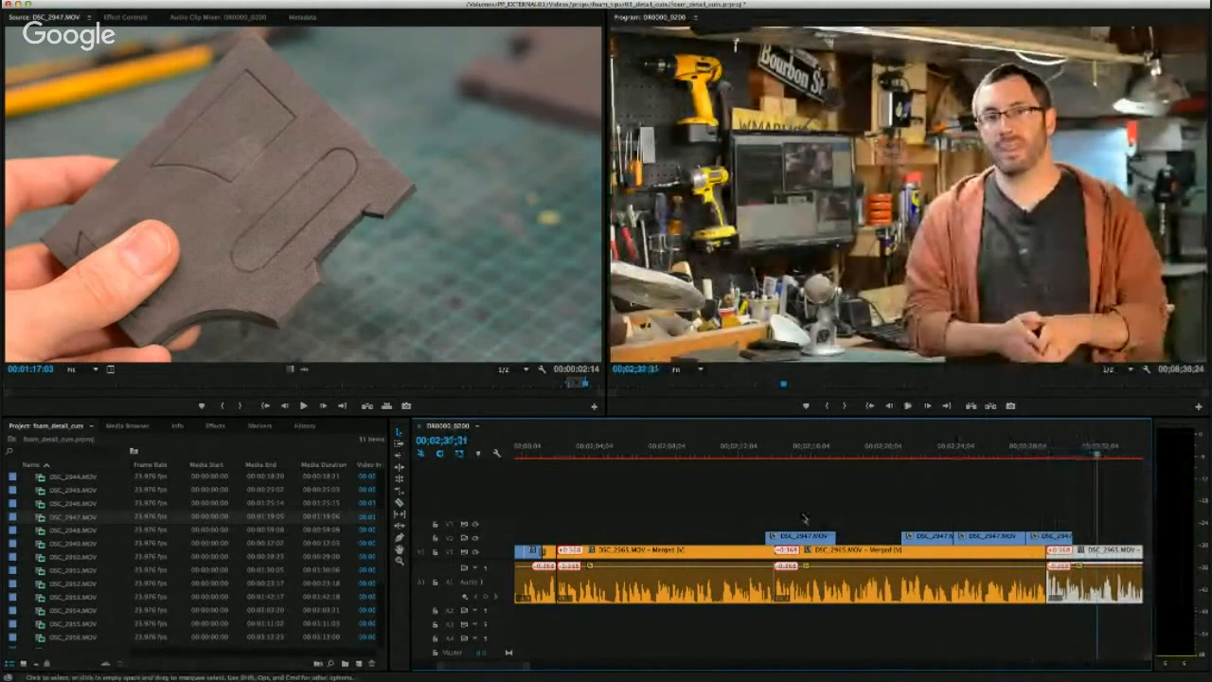
Play through the following narration and split it at 00;02;38;28, where the speech ends.
key("space")
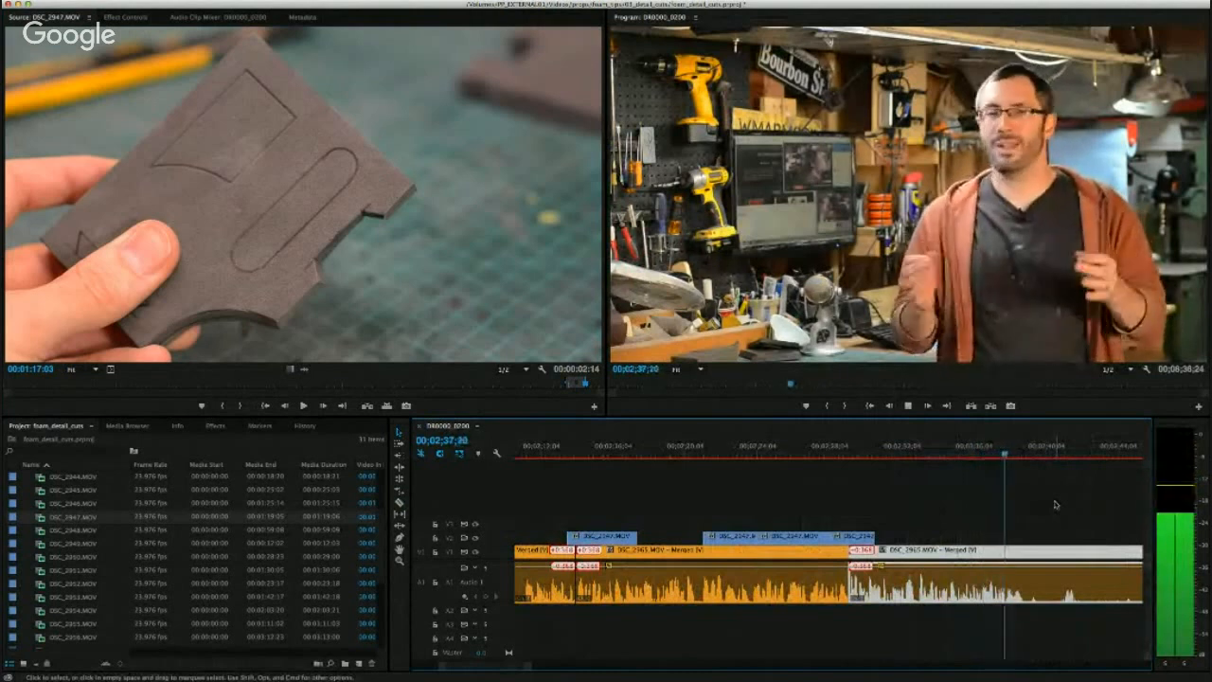
key("space")
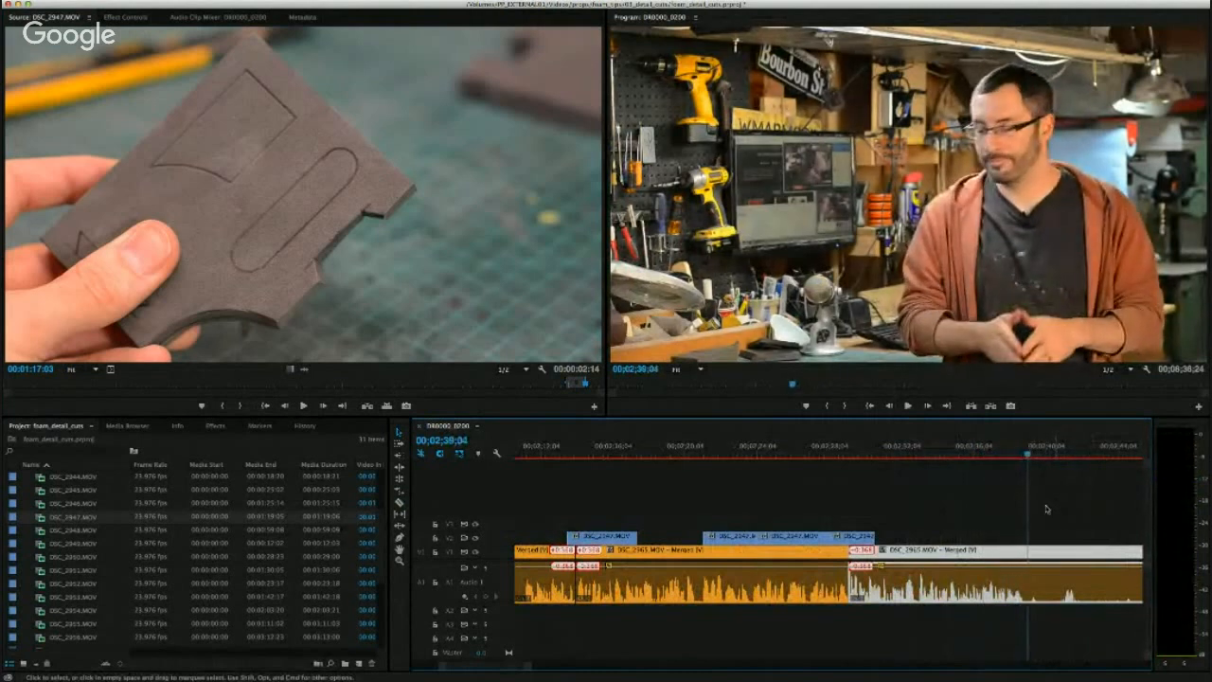
left_click(1017, 455)
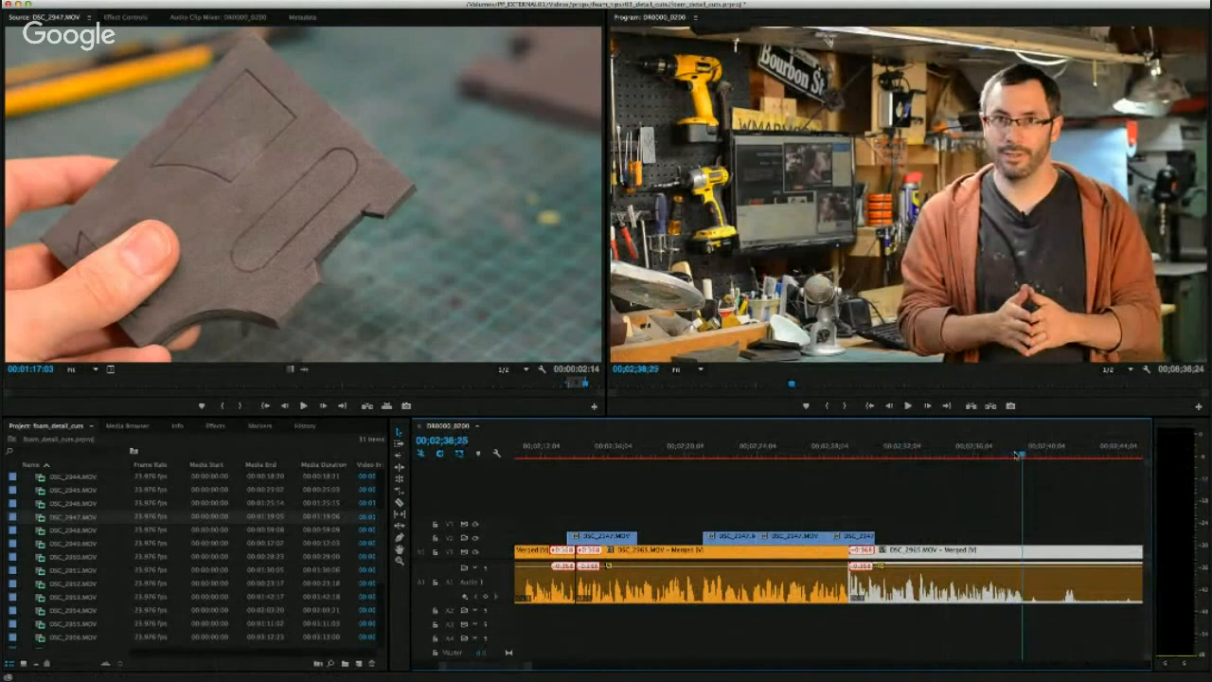
key("space")
left_click(1026, 556)
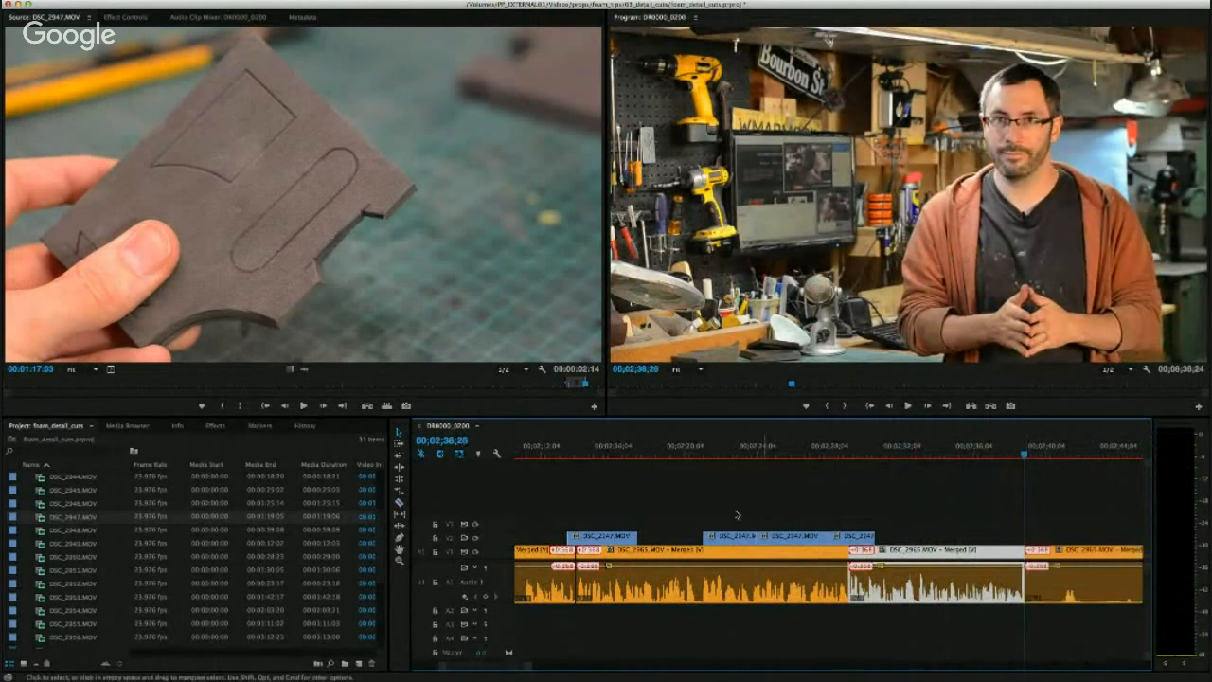
Move the V2 B-roll clips down onto V1 over the narration video, and select each section's video and audio clips.
left_click_drag(533, 501, 789, 552)
left_click_drag(572, 532, 566, 549)
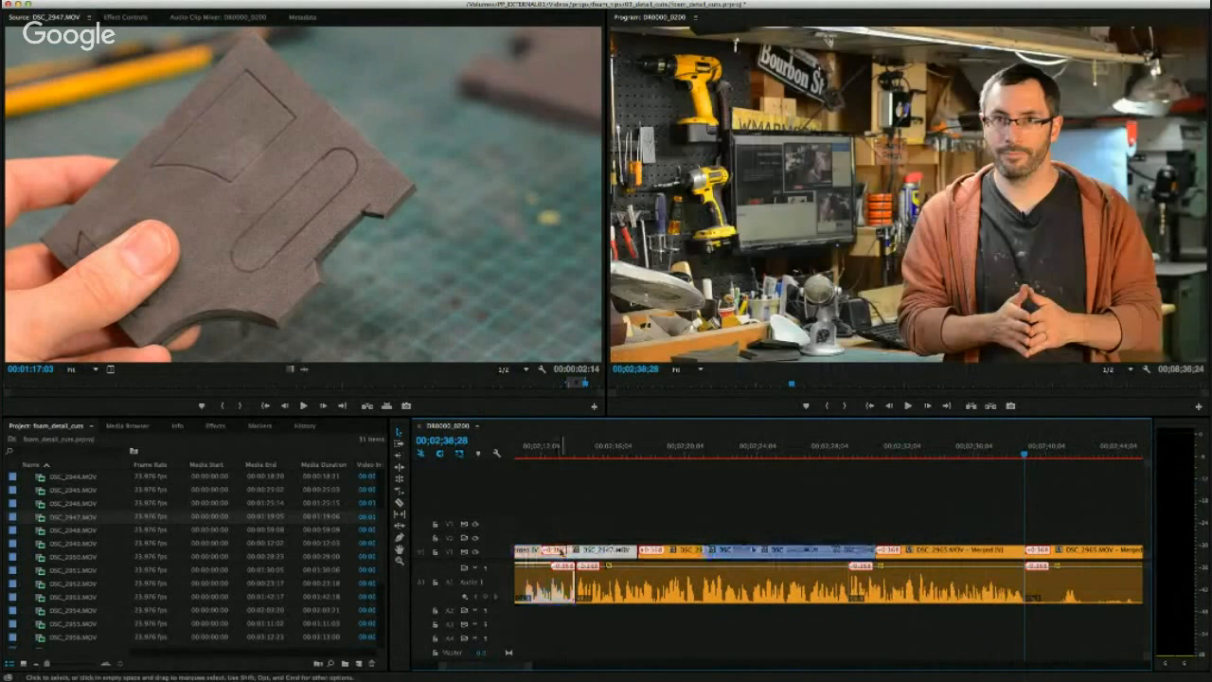
left_click_drag(684, 516, 723, 557)
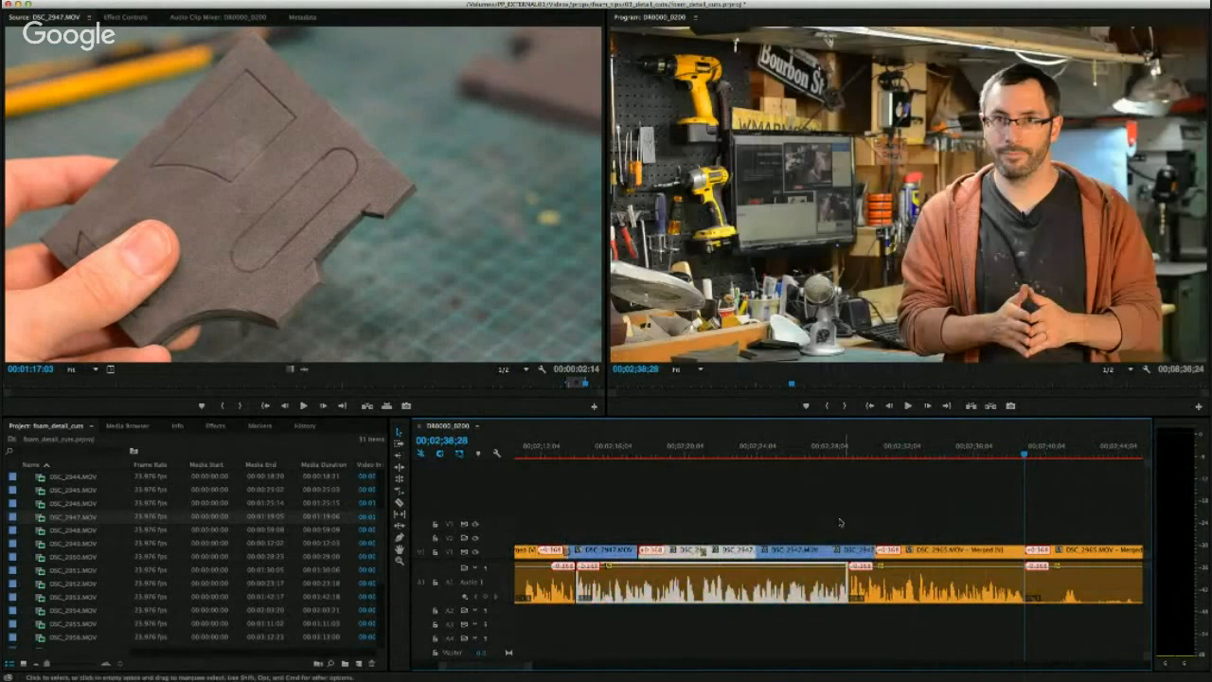
left_click_drag(645, 530, 627, 554)
left_click_drag(824, 513, 873, 536)
left_click_drag(568, 456, 1023, 483)
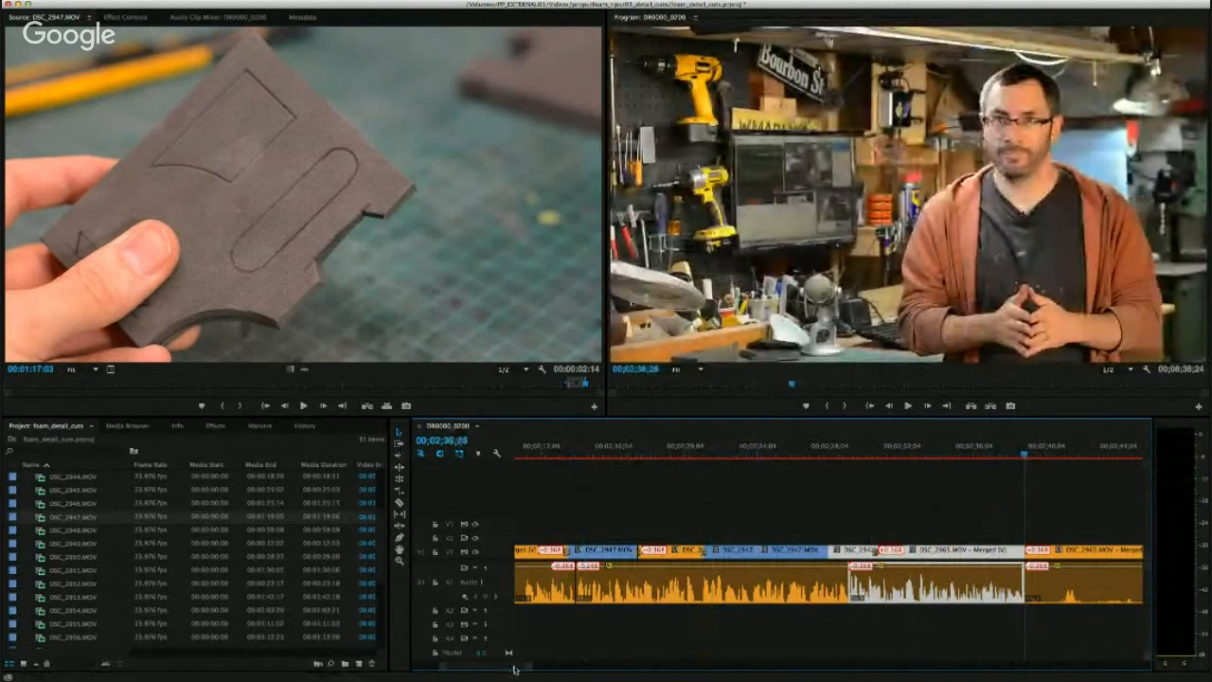
Ripple-trim about 7 seconds from the start of the narration clip after 00;02;38;28 so its speech follows the cut directly.
scroll(516, 668, "right", 2)
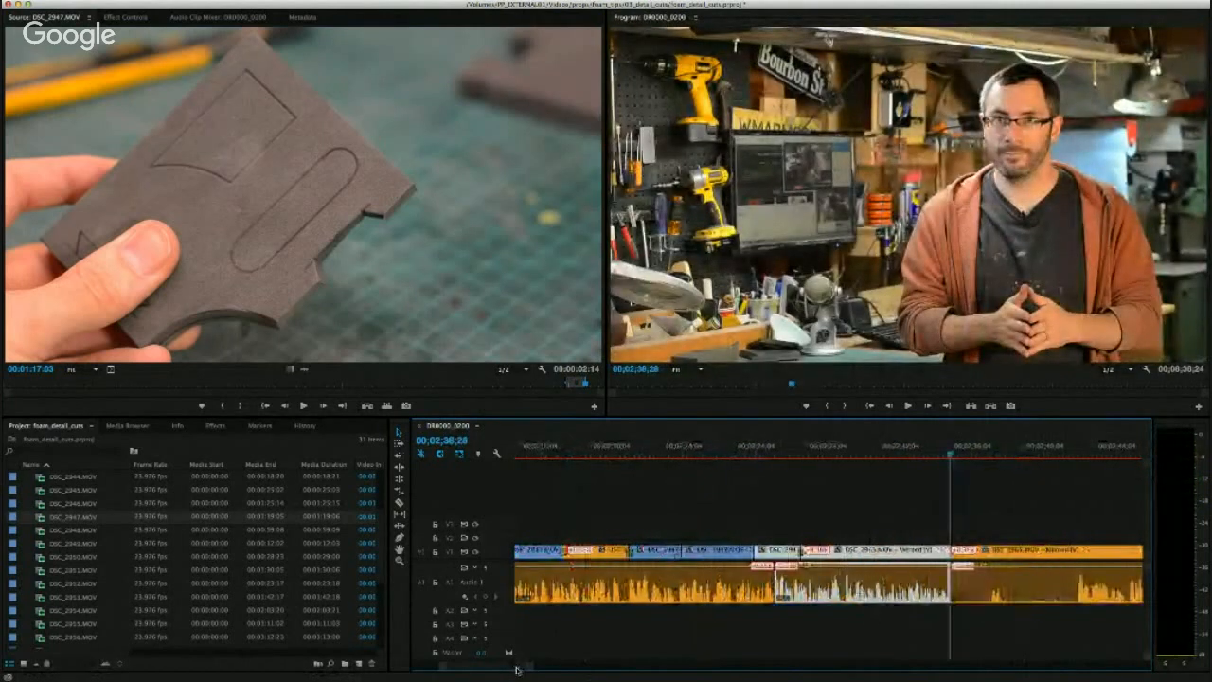
scroll(516, 669, "right", 5)
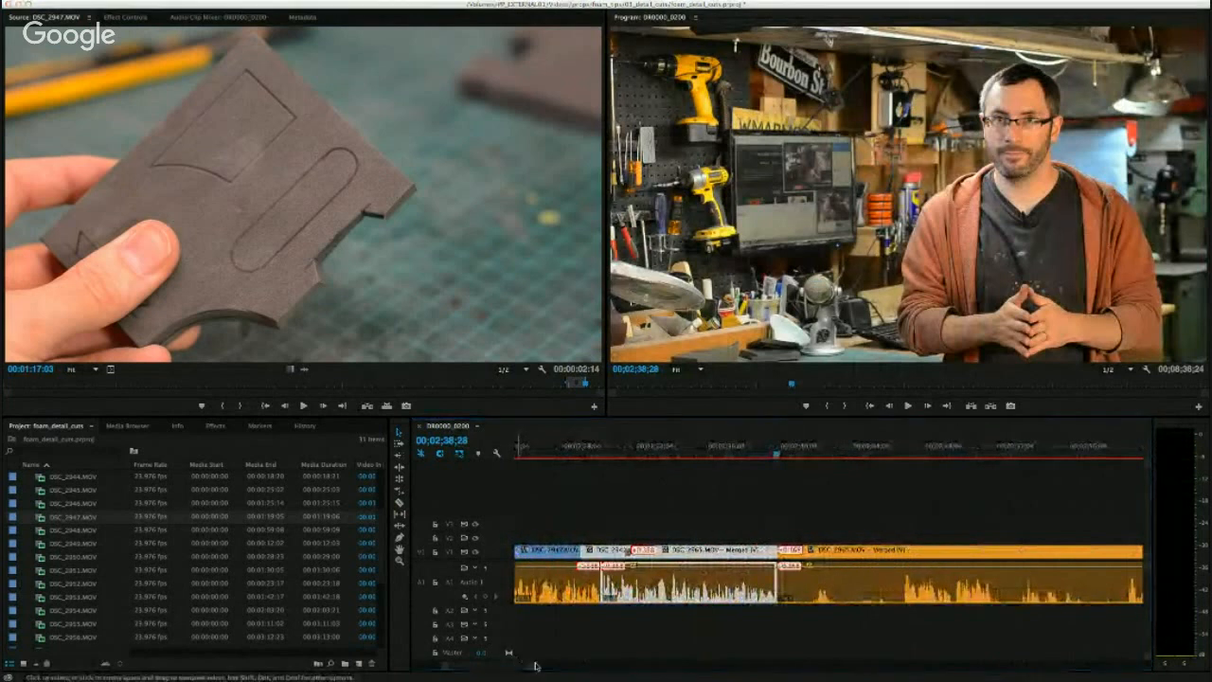
left_click(558, 677)
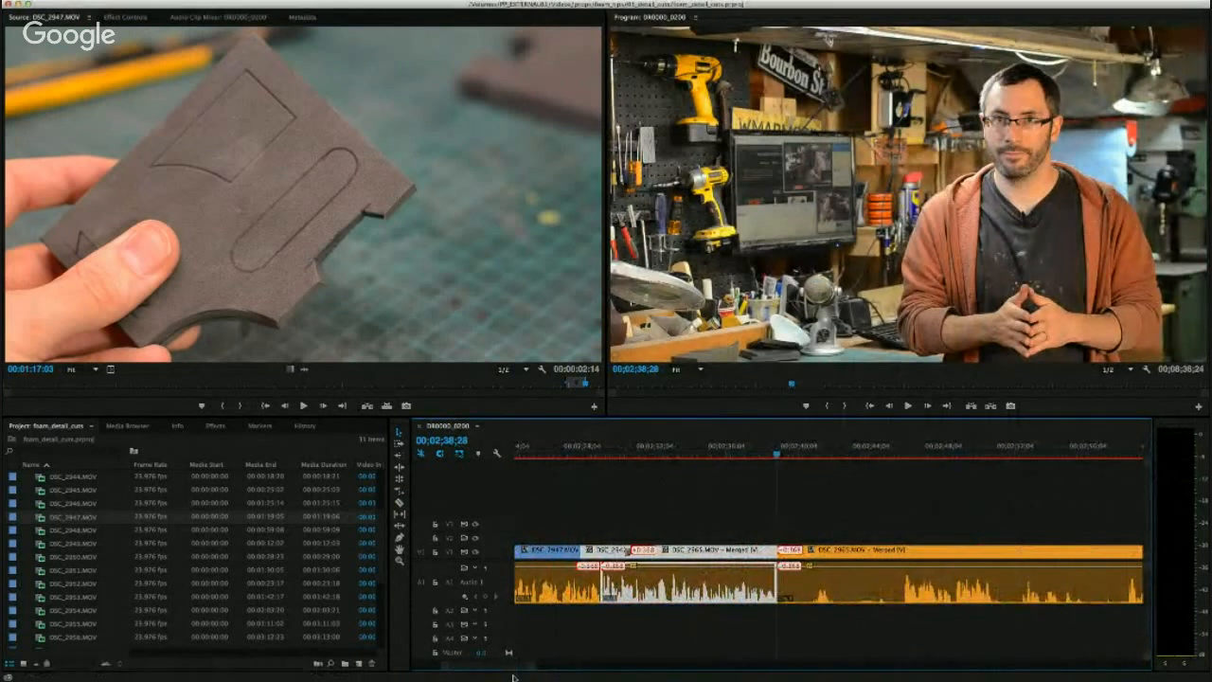
left_click_drag(377, 532, 377, 572)
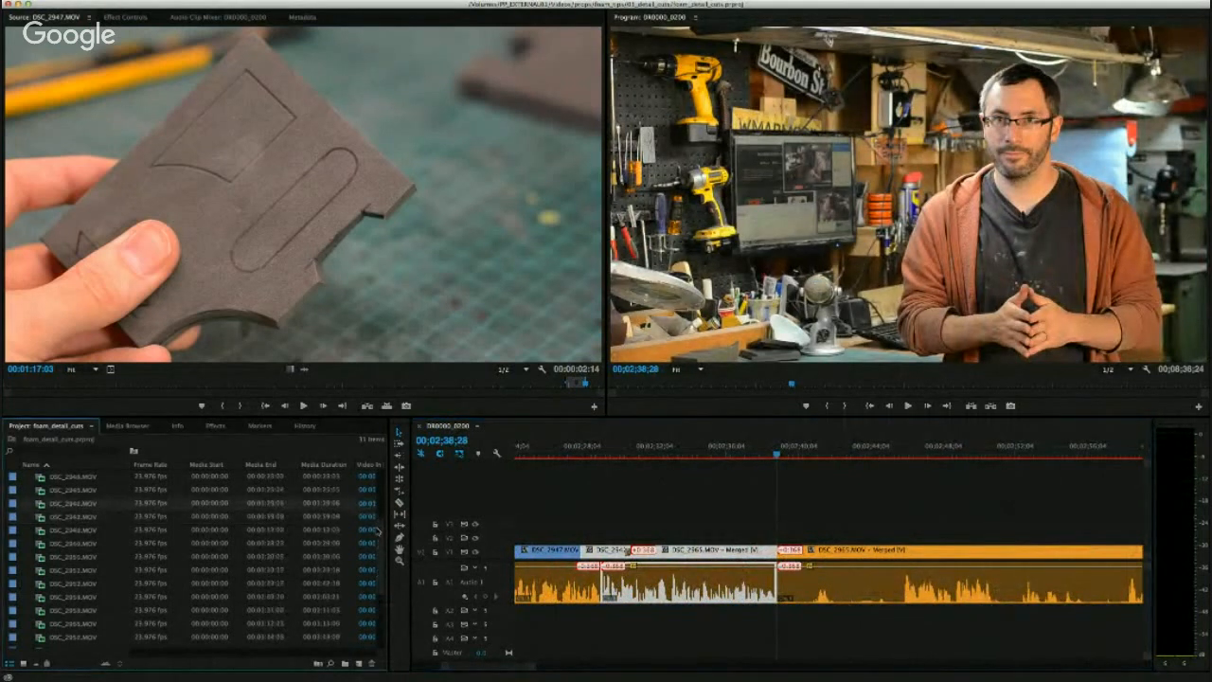
left_click_drag(794, 460, 900, 461)
left_click_drag(782, 550, 805, 565)
Play through the narration after the 00;02;38;28 cut and split it at 00;02;52;26, just before the speech resumes after the pause.
left_click(763, 458)
key("space")
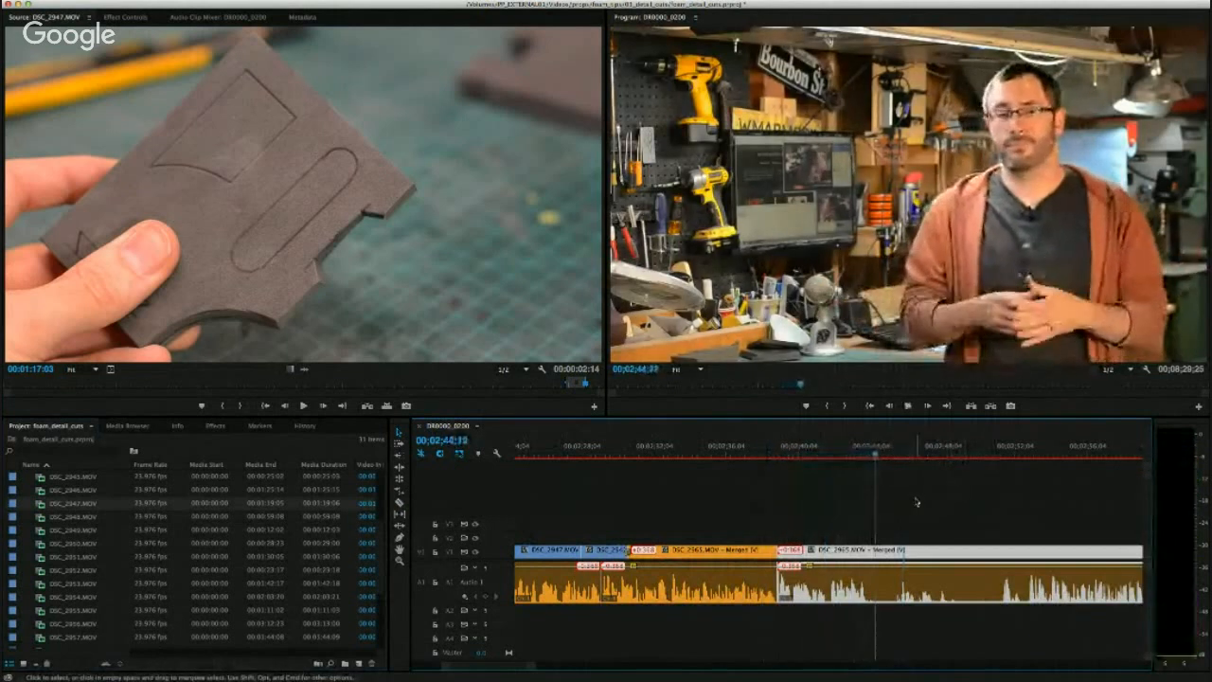
left_click(996, 456)
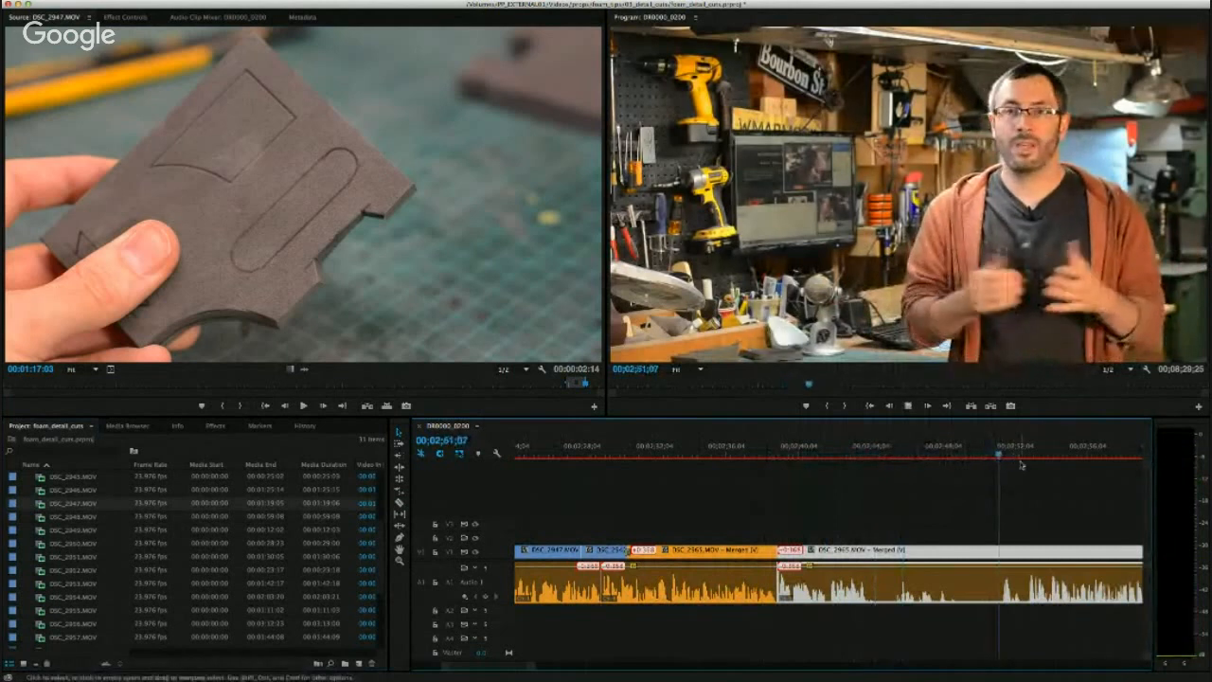
left_click_drag(1015, 450, 1032, 455)
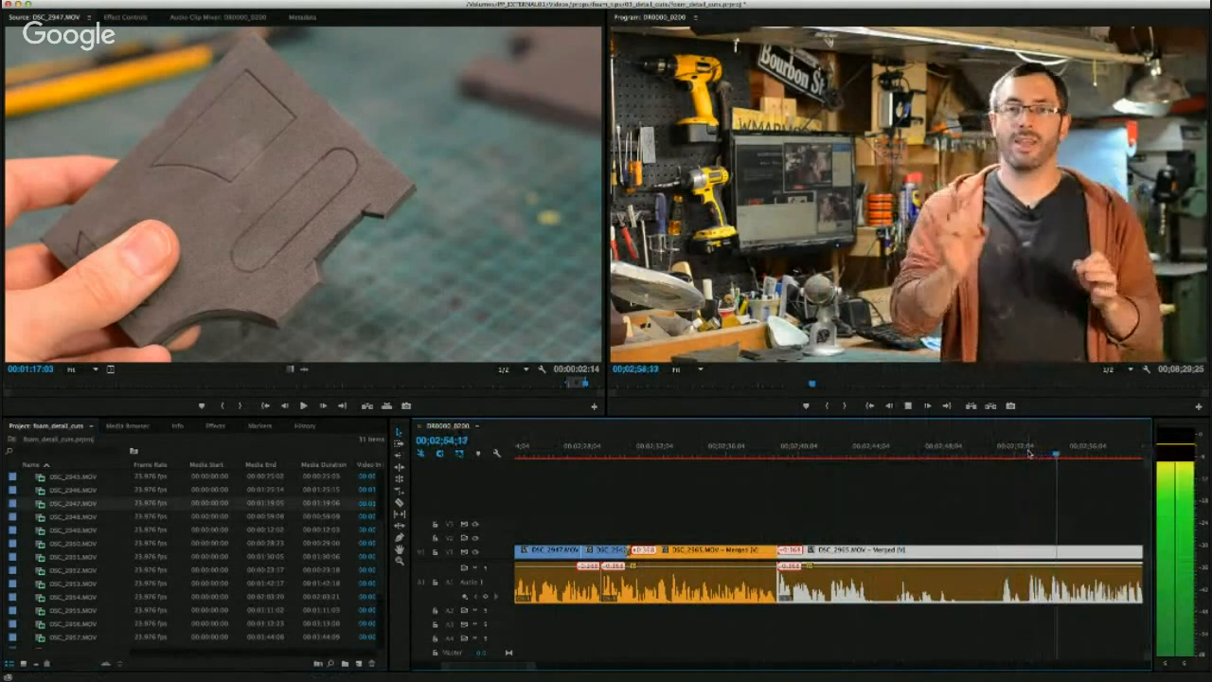
left_click(1029, 454)
key("c")
left_click(1029, 552)
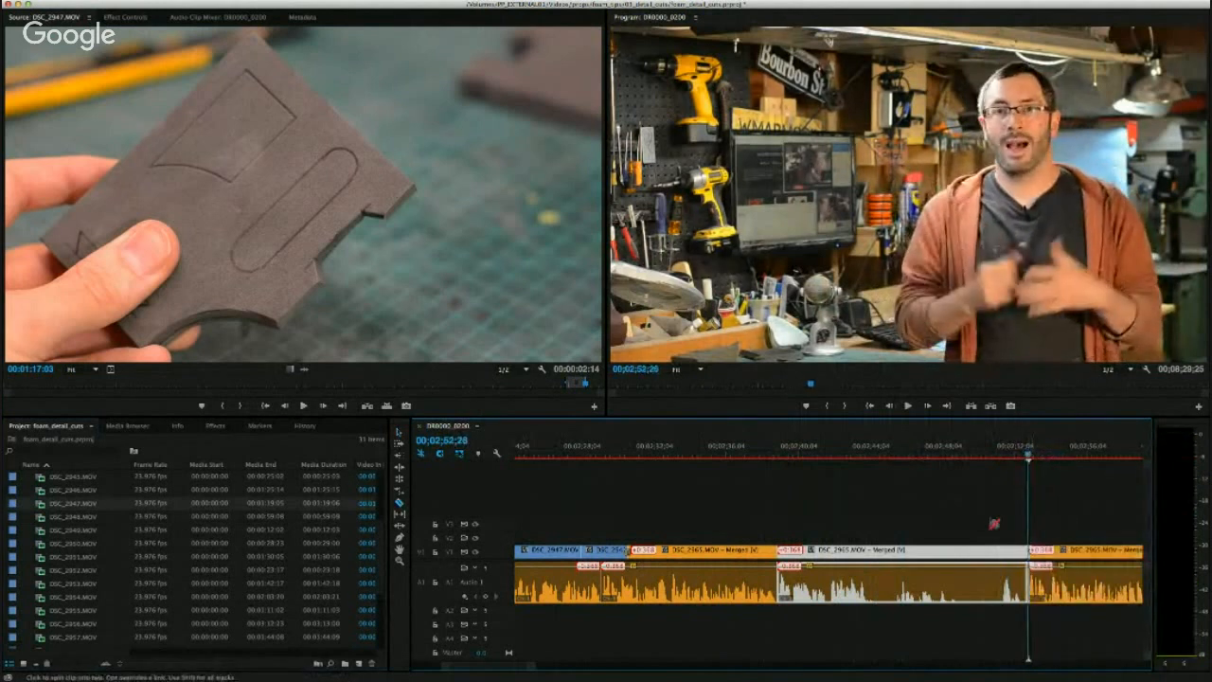
Replay the start of this narration clip and split it at 00;02;43;09, where its first sentence ends.
key("space")
mouse_move(831, 452)
left_mouse_down()
mouse_move(794, 451)
mouse_move(823, 455)
left_mouse_up()
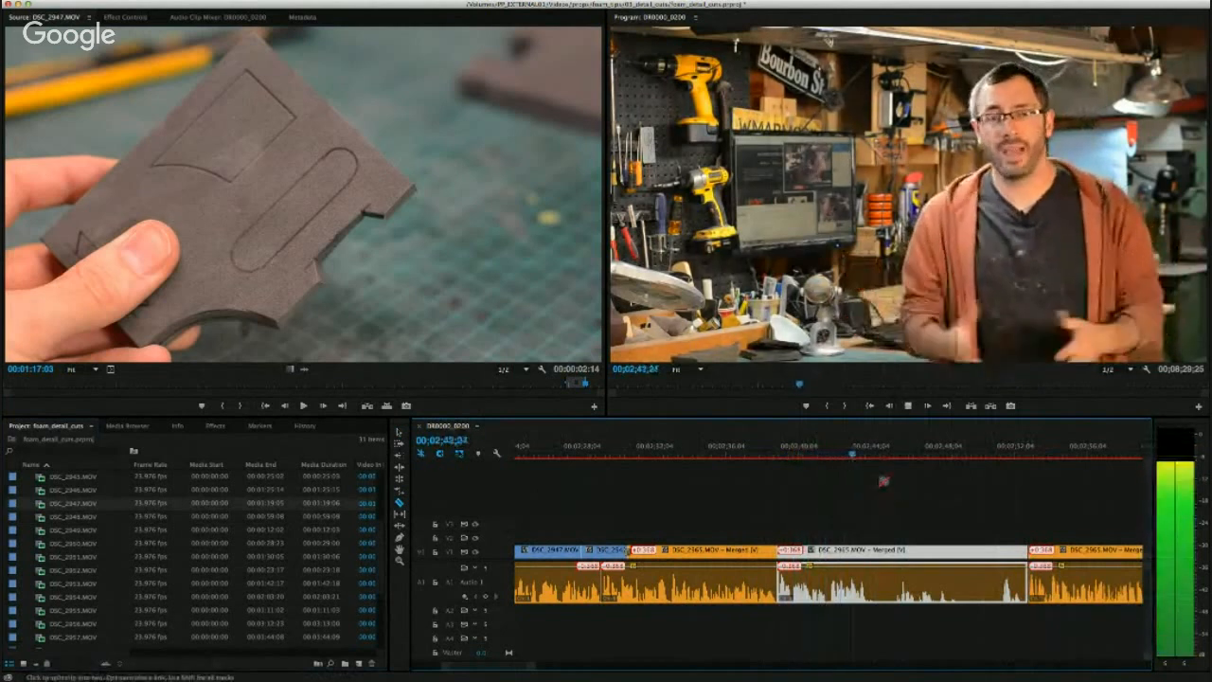
key("space")
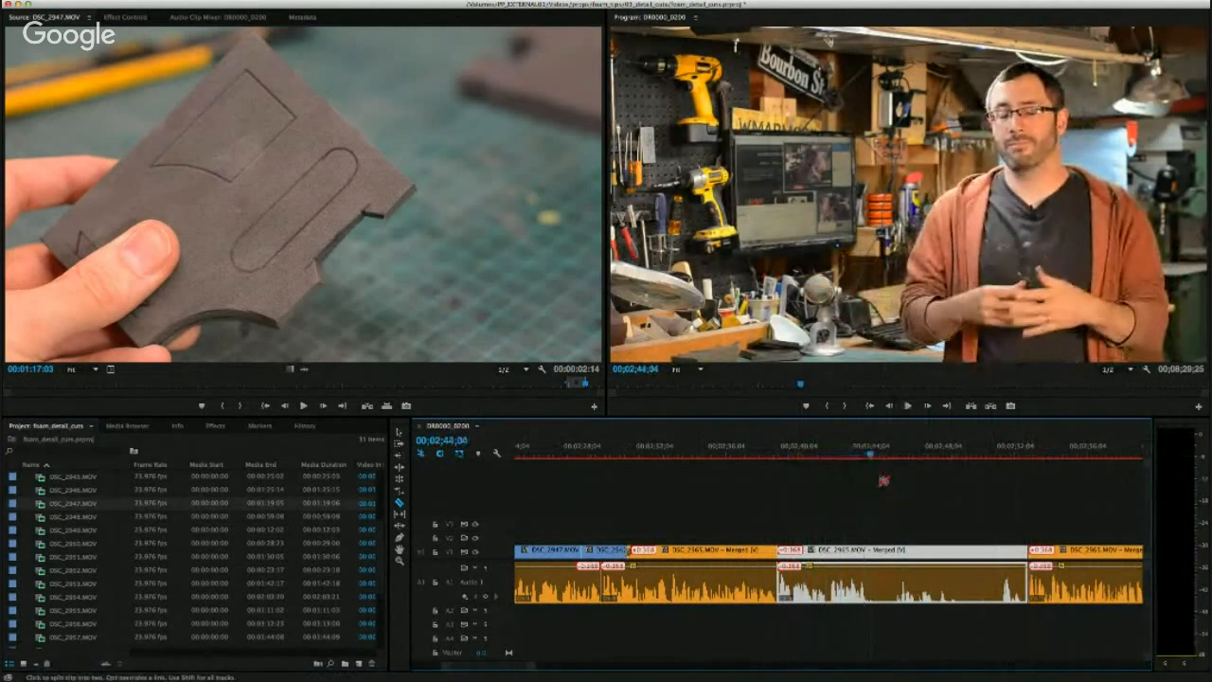
left_click(840, 453)
key("space")
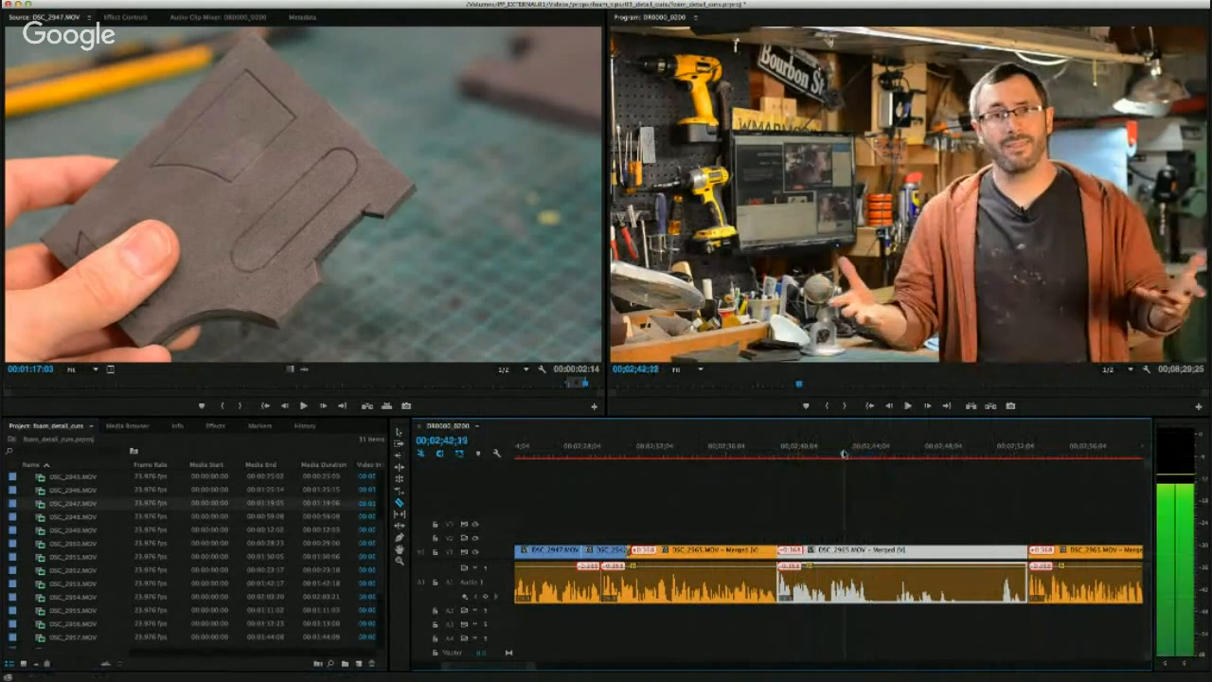
left_click(858, 550)
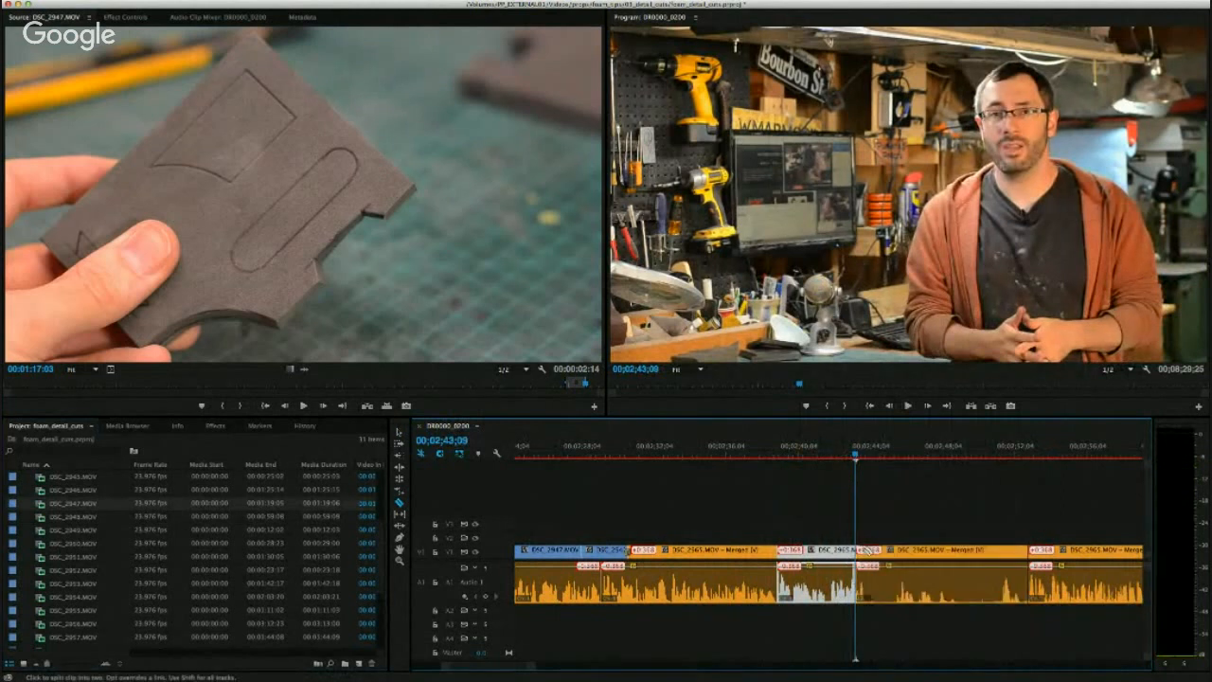
Delete the narration section between the two new cuts, move the following clip back against 00;02;43;09, and play the join.
left_click(924, 557)
key("Delete")
left_click_drag(1033, 556, 851, 557)
key("space")
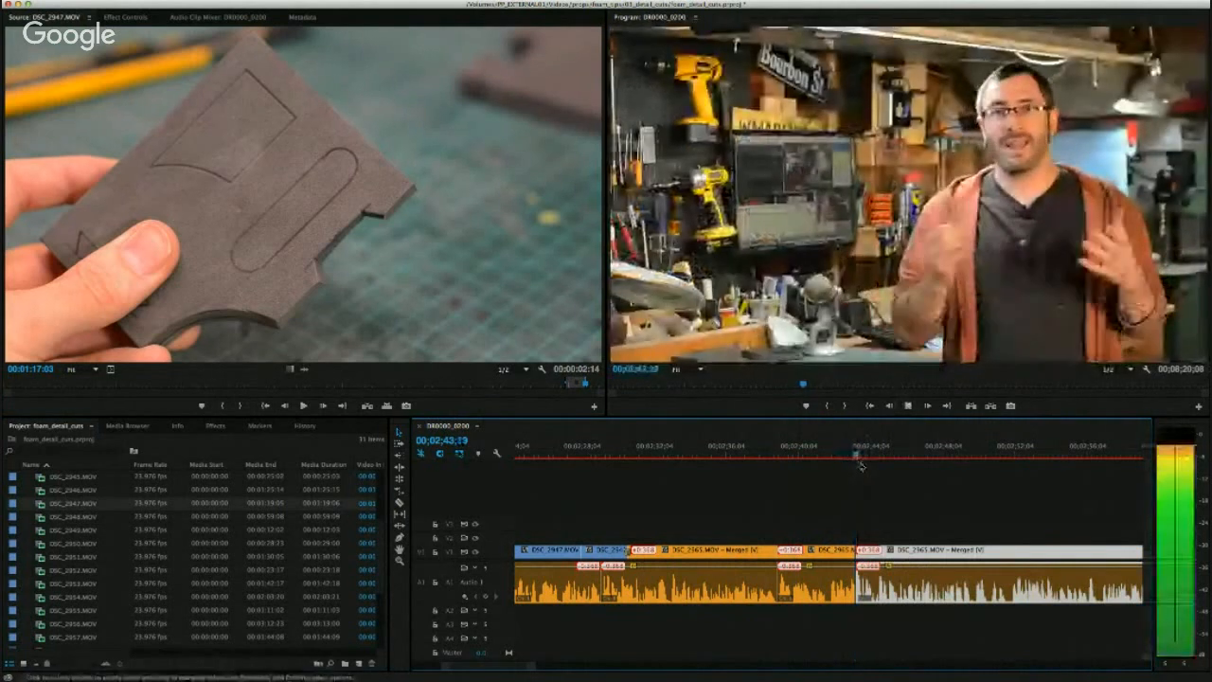
key("space")
key("space")
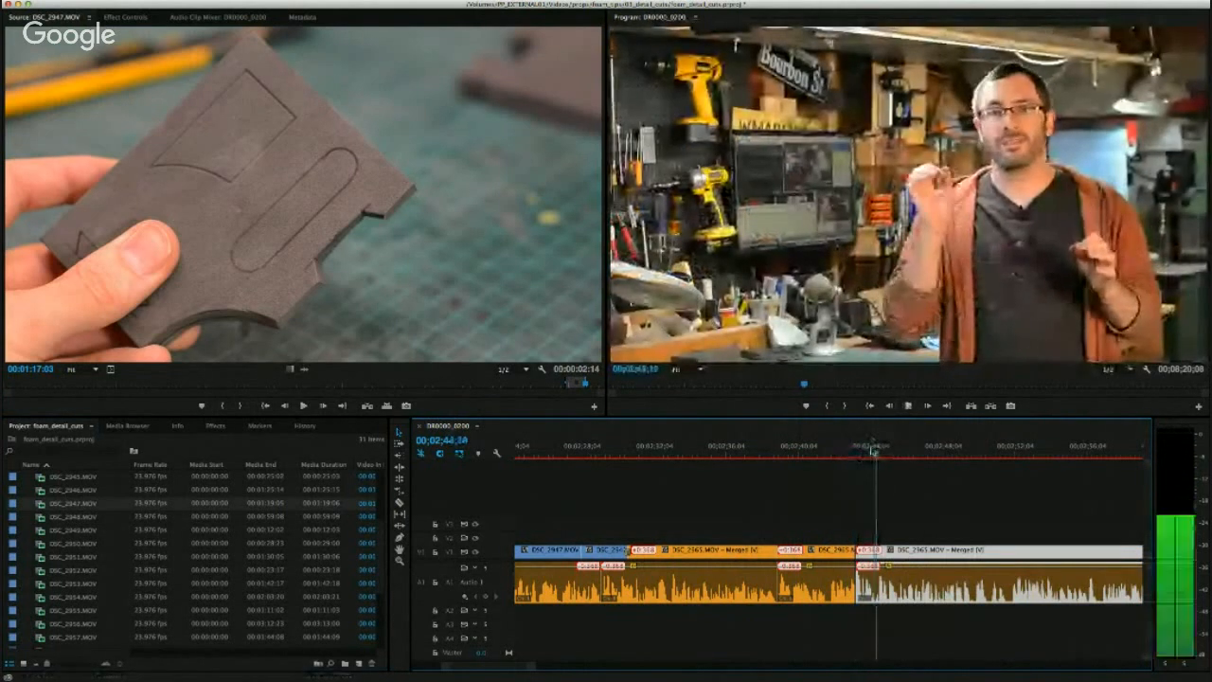
left_click(870, 453)
left_click(816, 452)
key("space")
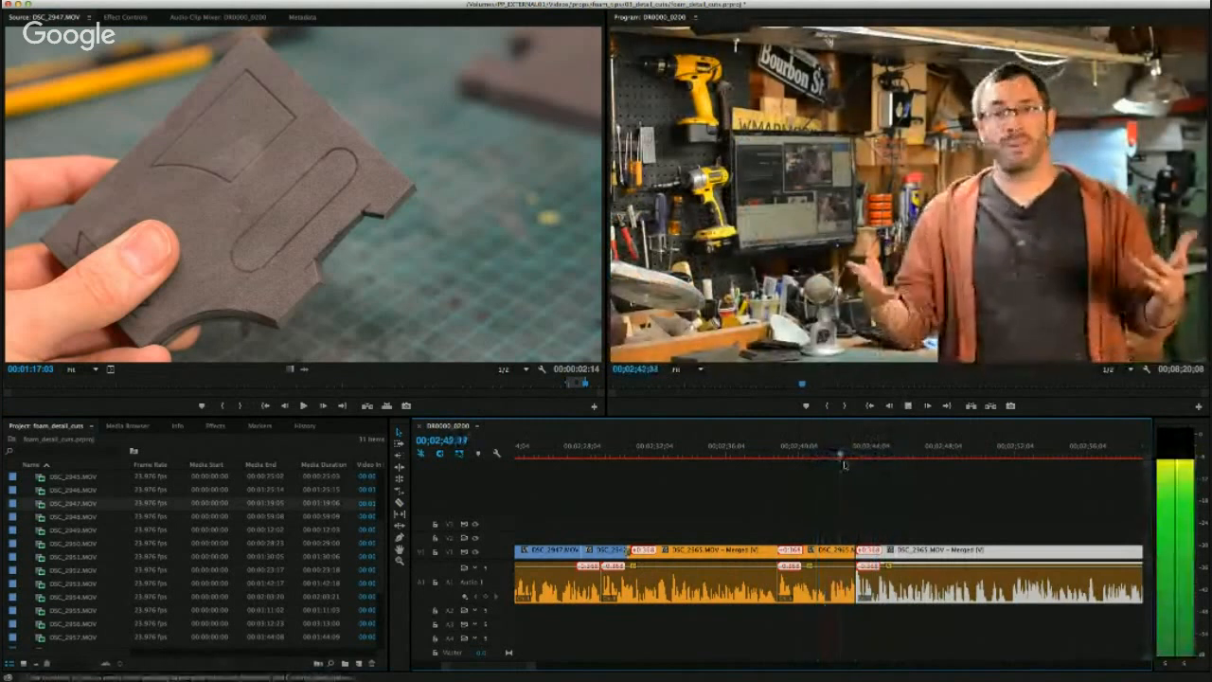
Separate the clips at the 00;02;43;09 join, fine-tune the end of the preceding clip, and move the following clip back against it.
key("space")
key("Delete")
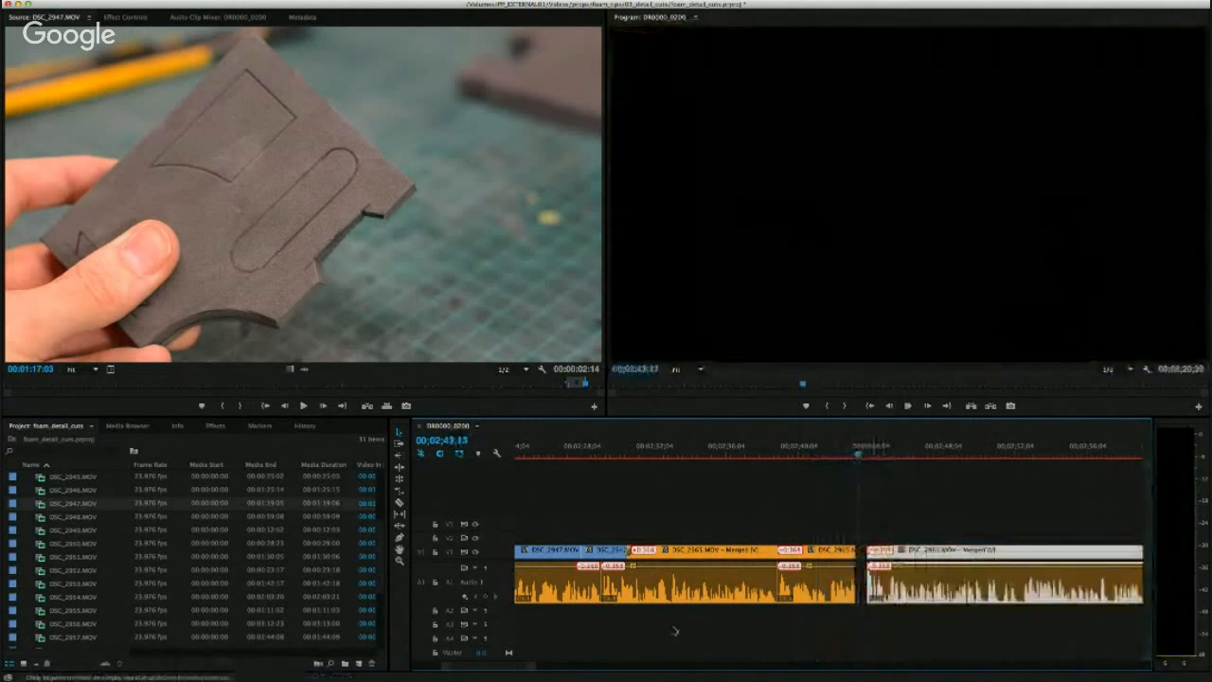
left_click_drag(534, 670, 506, 670)
left_click_drag(812, 549, 829, 549)
left_click_drag(829, 456, 825, 455)
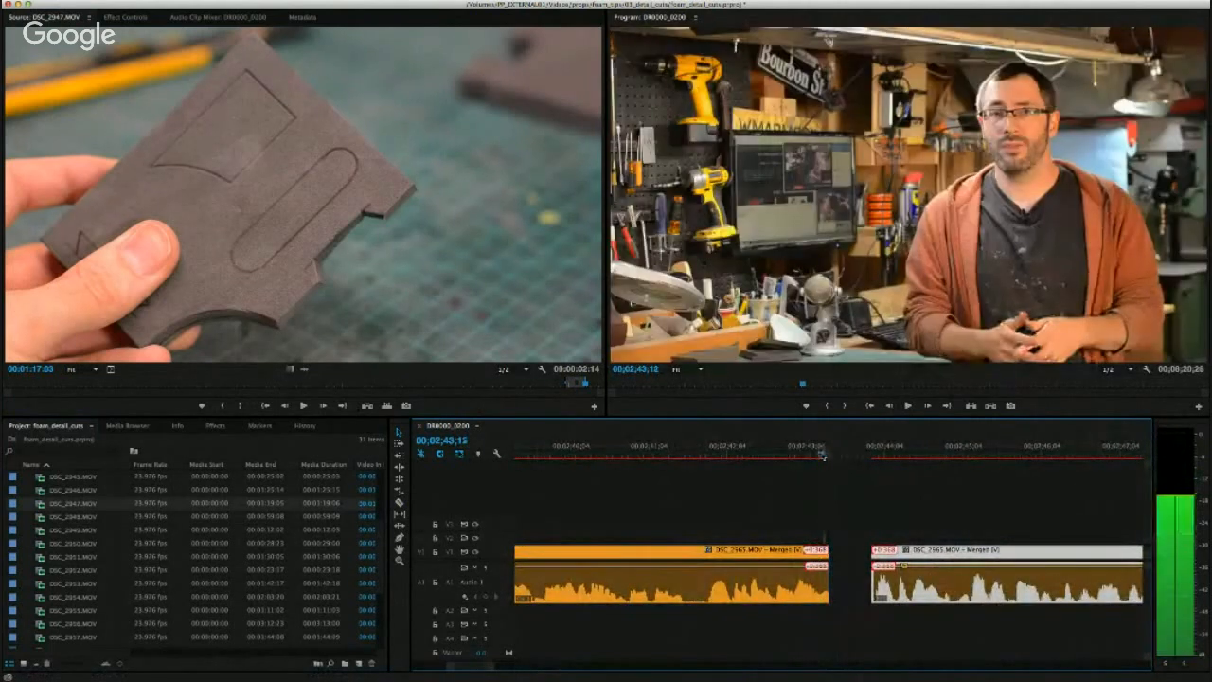
left_click_drag(827, 549, 821, 550)
left_click(869, 550)
left_click_drag(897, 560, 847, 559)
Play back the tightened narration join from about 00;02;43;02 to check how the speech flows across it.
left_click(802, 452)
key("space")
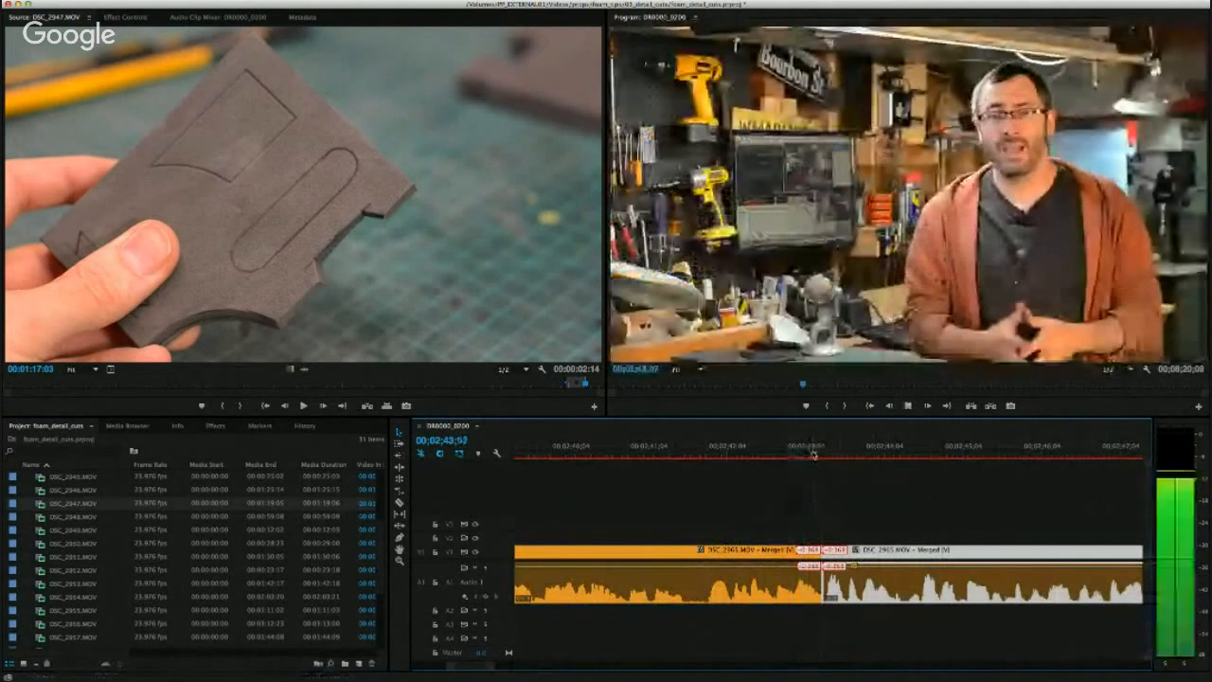
left_click(820, 572)
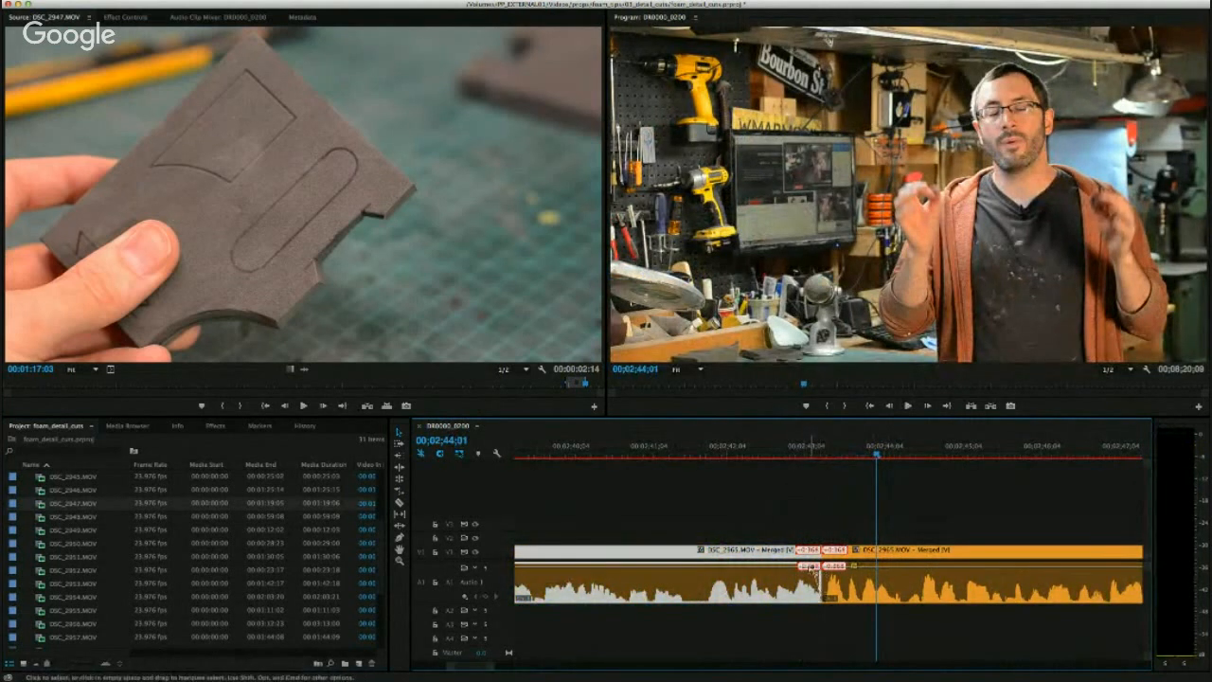
left_click_drag(816, 450, 803, 455)
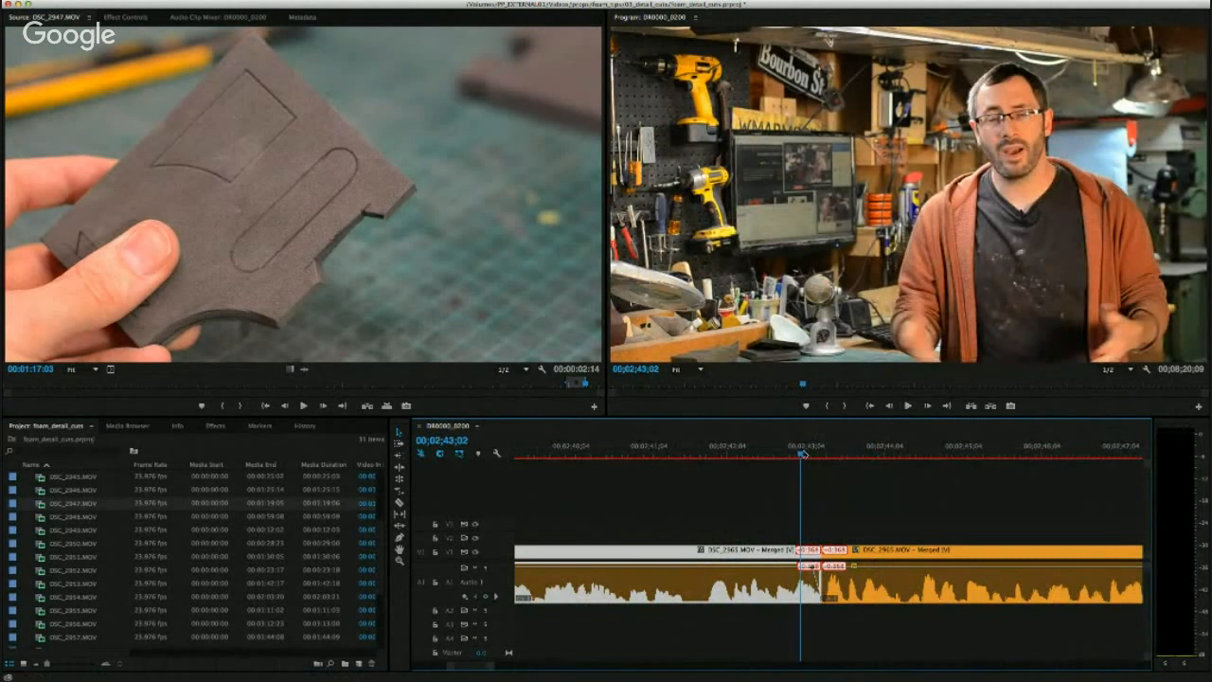
key("space")
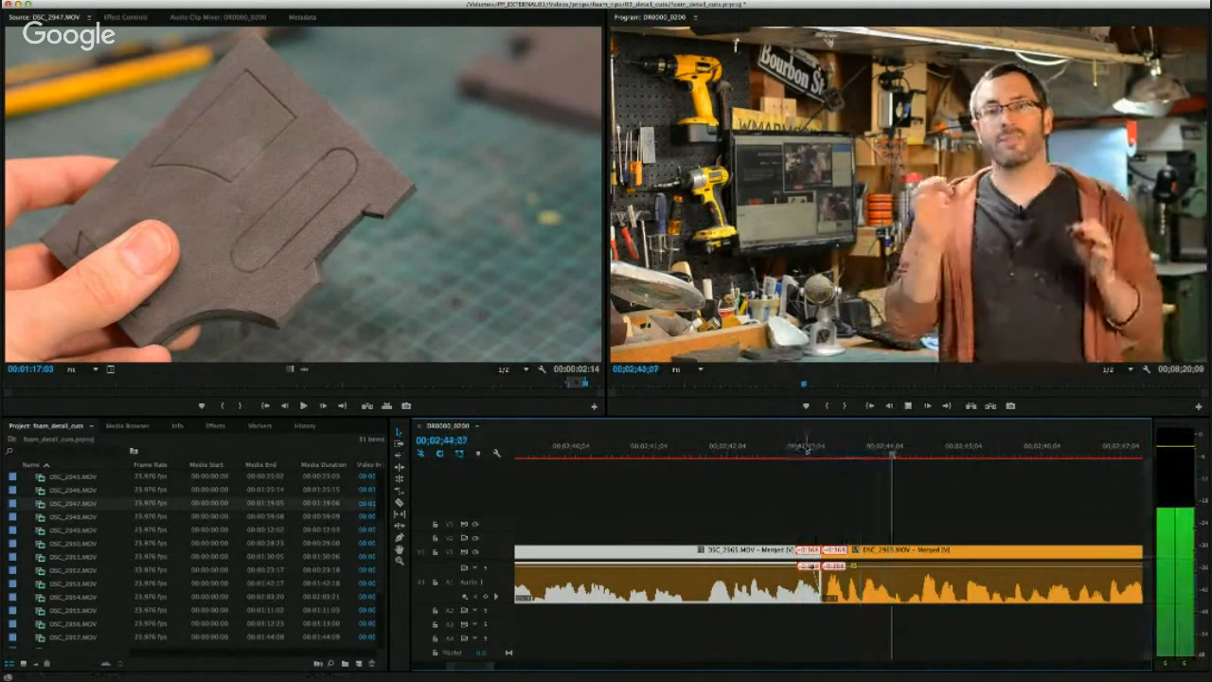
key("space")
Play the narration on to 00;02;47;01, load DSC_2948.MOV as the source, and mark a short knife-cutting section ending at 00:00:05:03.
left_click_drag(498, 668, 502, 672)
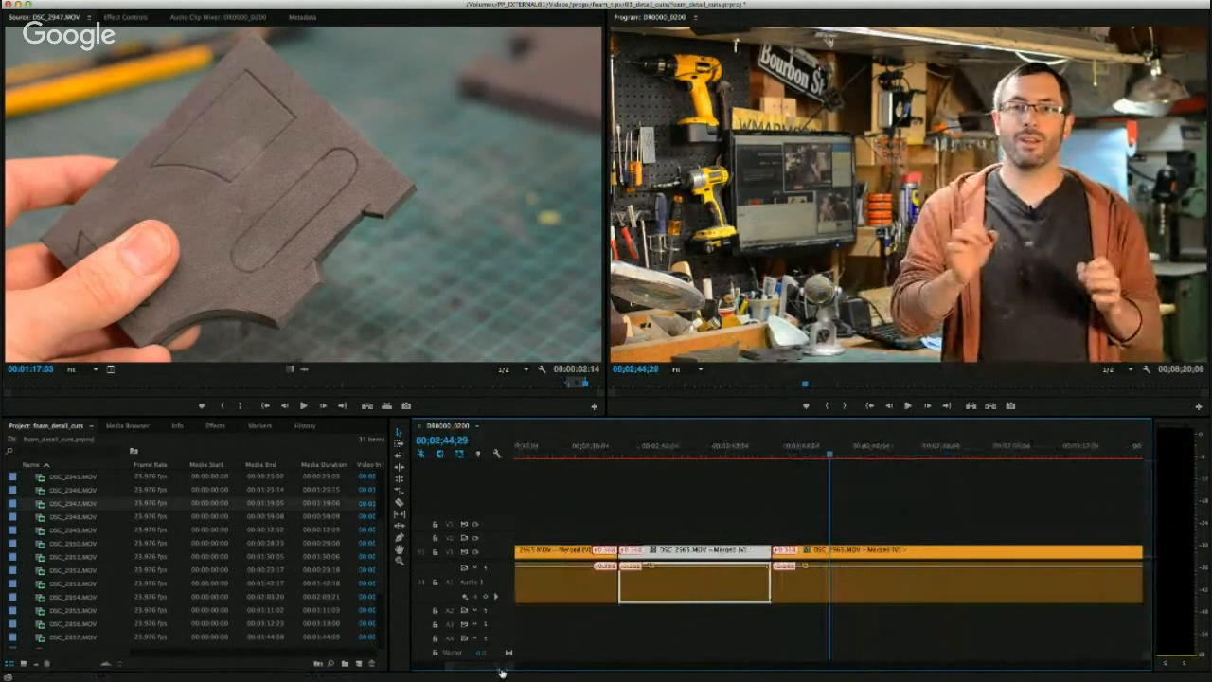
key("space")
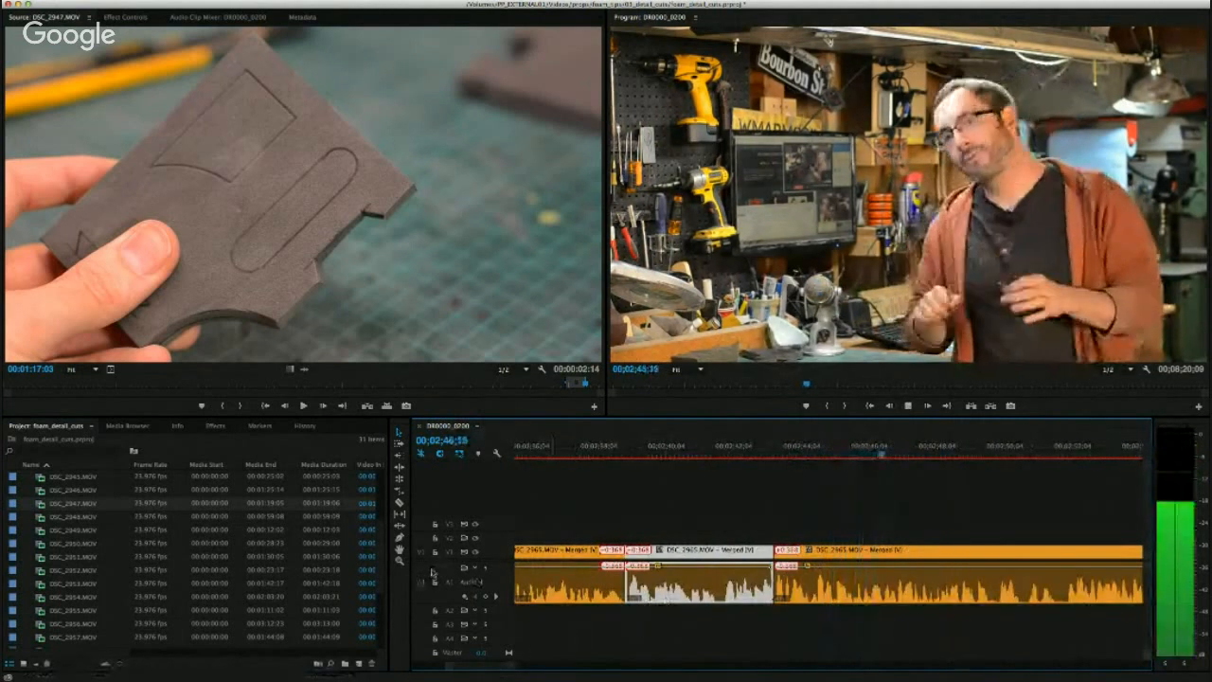
key("space")
double_click(80, 516)
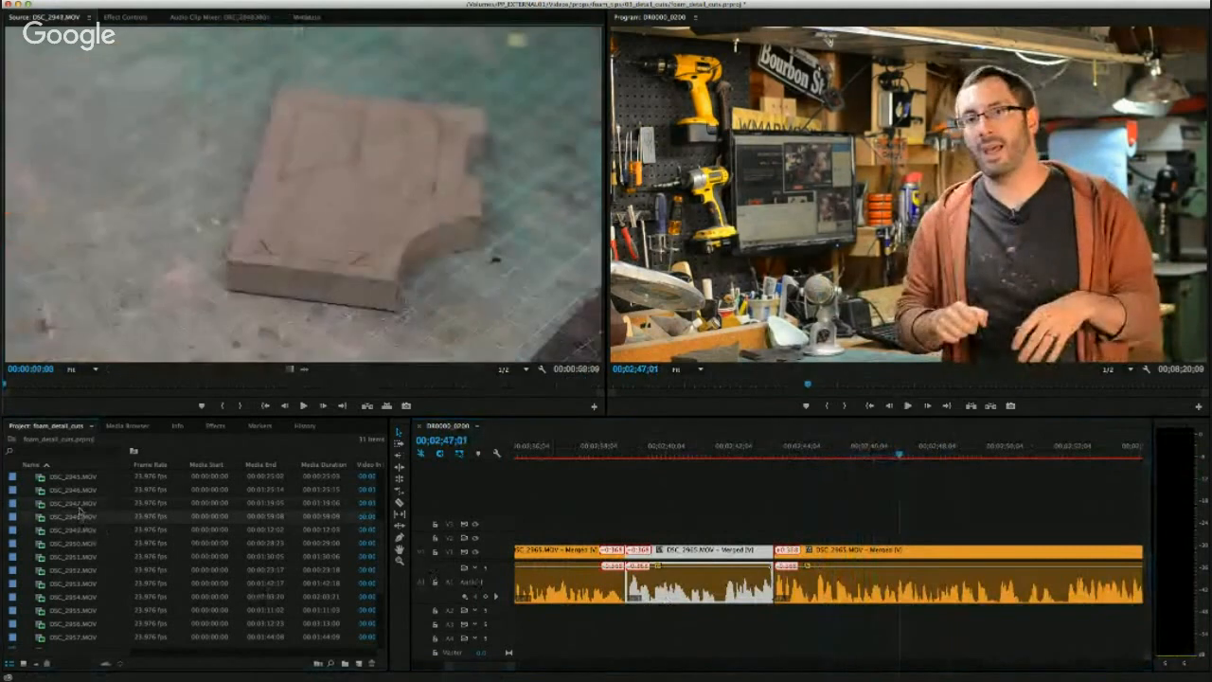
mouse_move(51, 386)
left_mouse_down()
mouse_move(21, 384)
mouse_move(38, 385)
left_mouse_up()
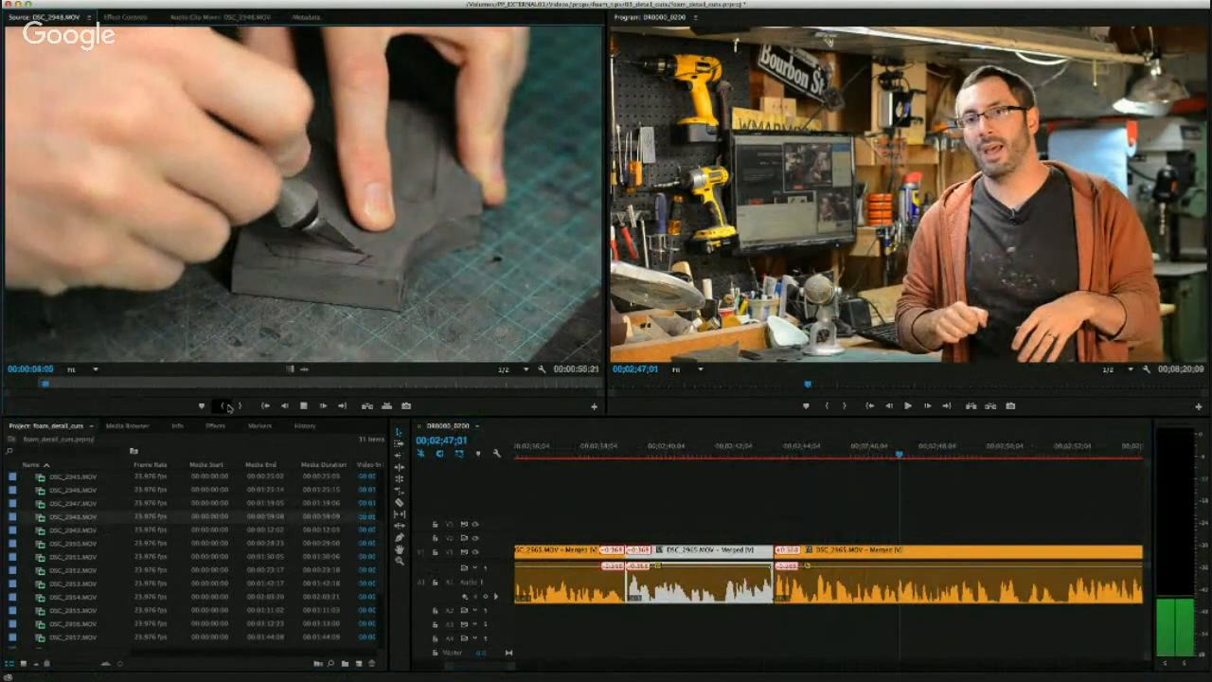
key("space")
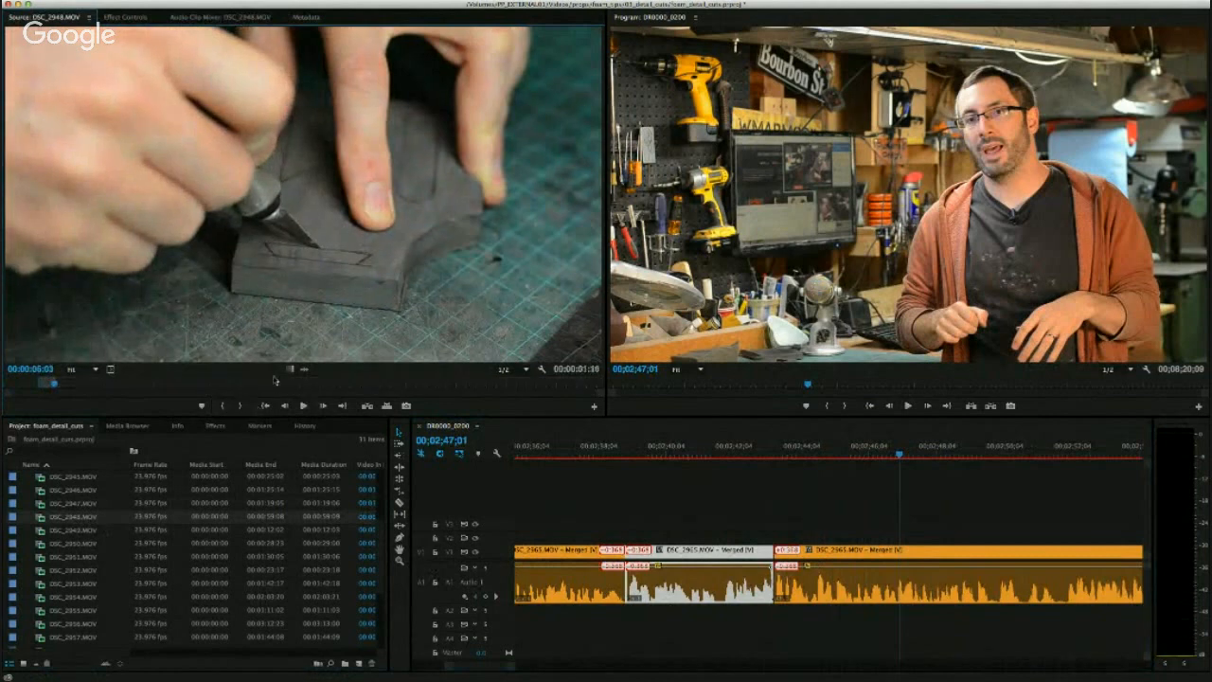
Place the marked DSC_2948.MOV video on V2 at the tightened narration join and play it back.
left_click_drag(300, 378, 811, 540)
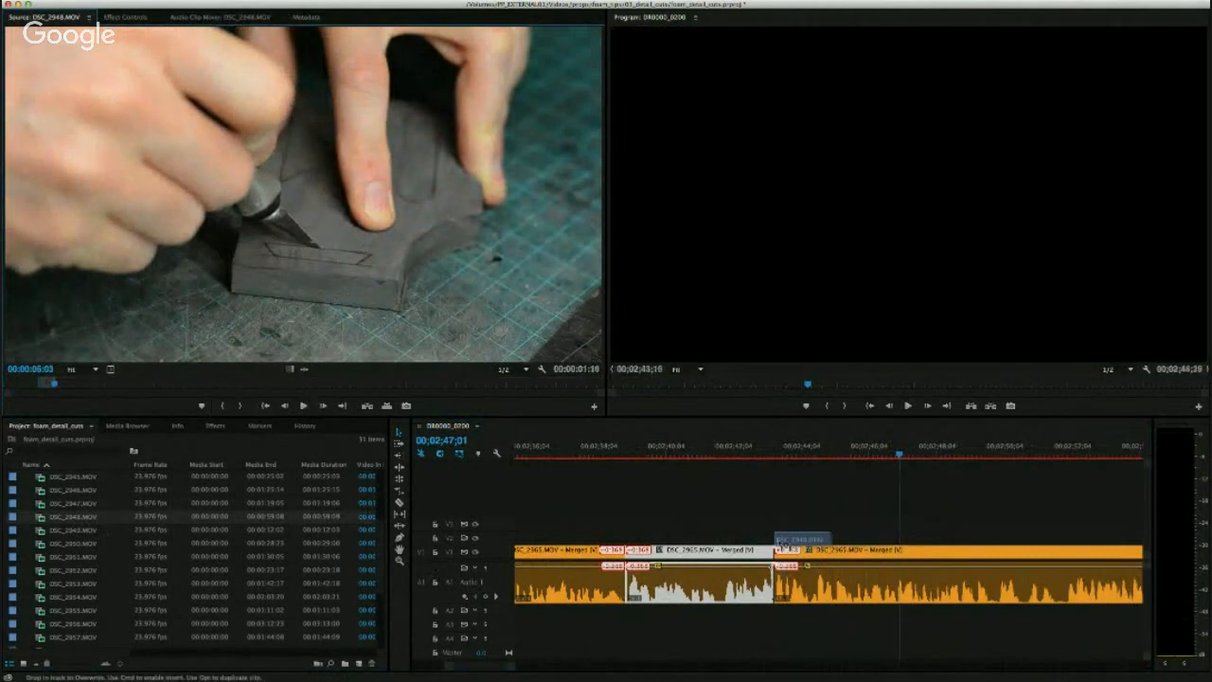
left_click_drag(784, 546, 784, 539)
left_click(761, 447)
key("space")
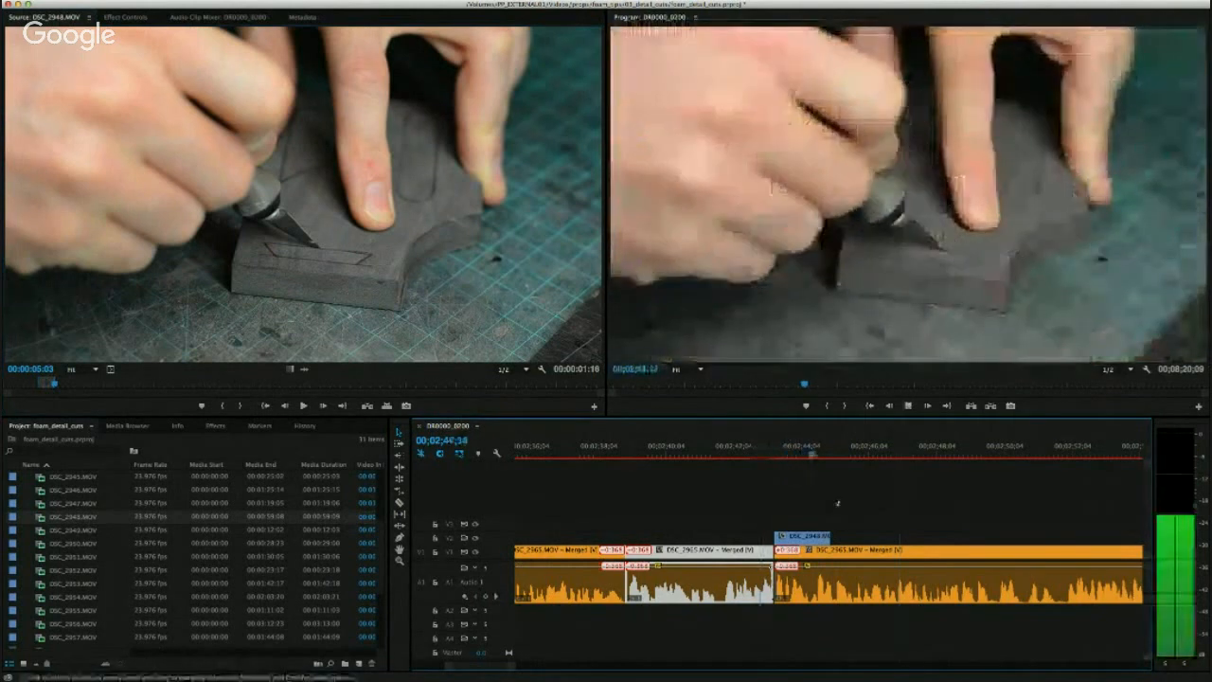
Move the DSC_2948.MOV clip on V2 about 1.7 seconds later and play the narration on to 00;02;53;17.
key("space")
left_click_drag(806, 538, 860, 539)
key("space")
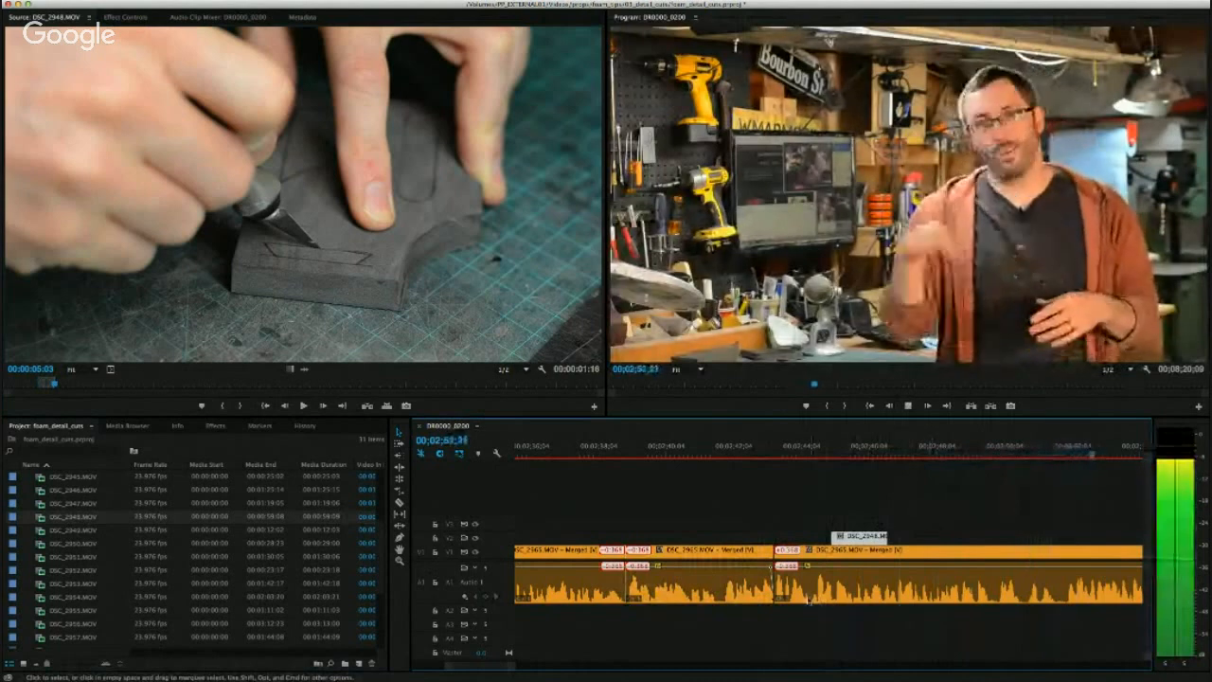
key("space")
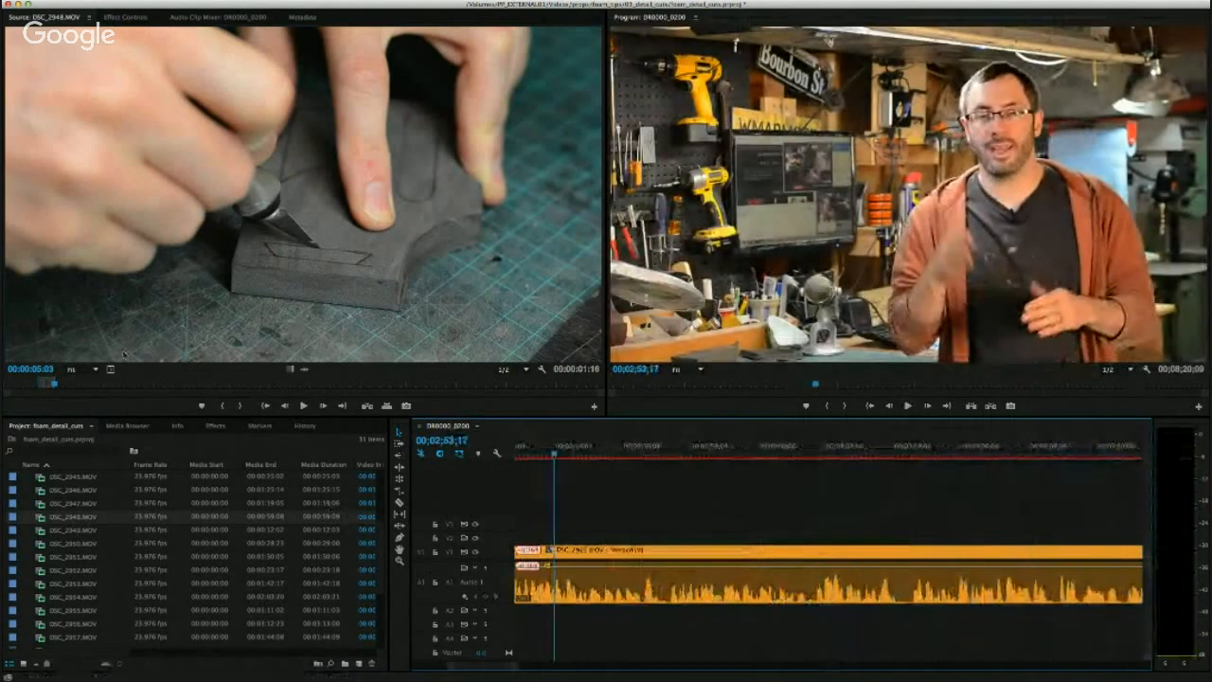
Mark a DSC_2948.MOV cutting section from about 00:00:11 to 00:00:12:20 and place its video on V2 at 00;02;53;17.
left_click_drag(76, 383, 115, 387)
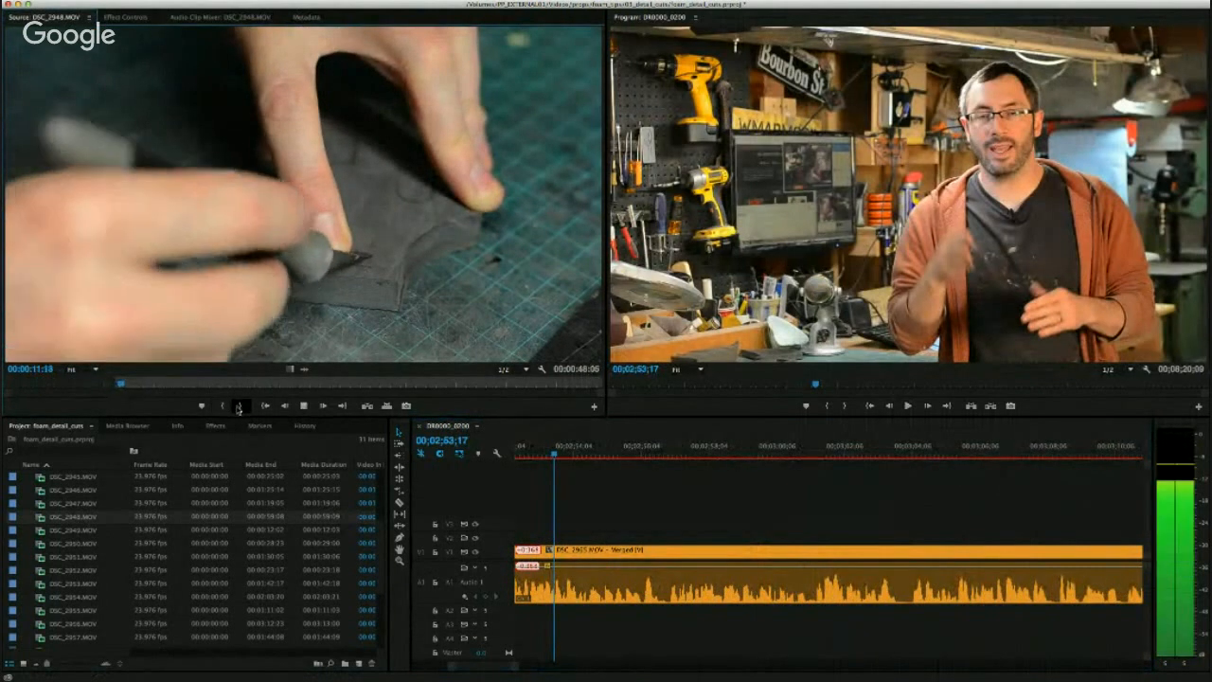
key("space")
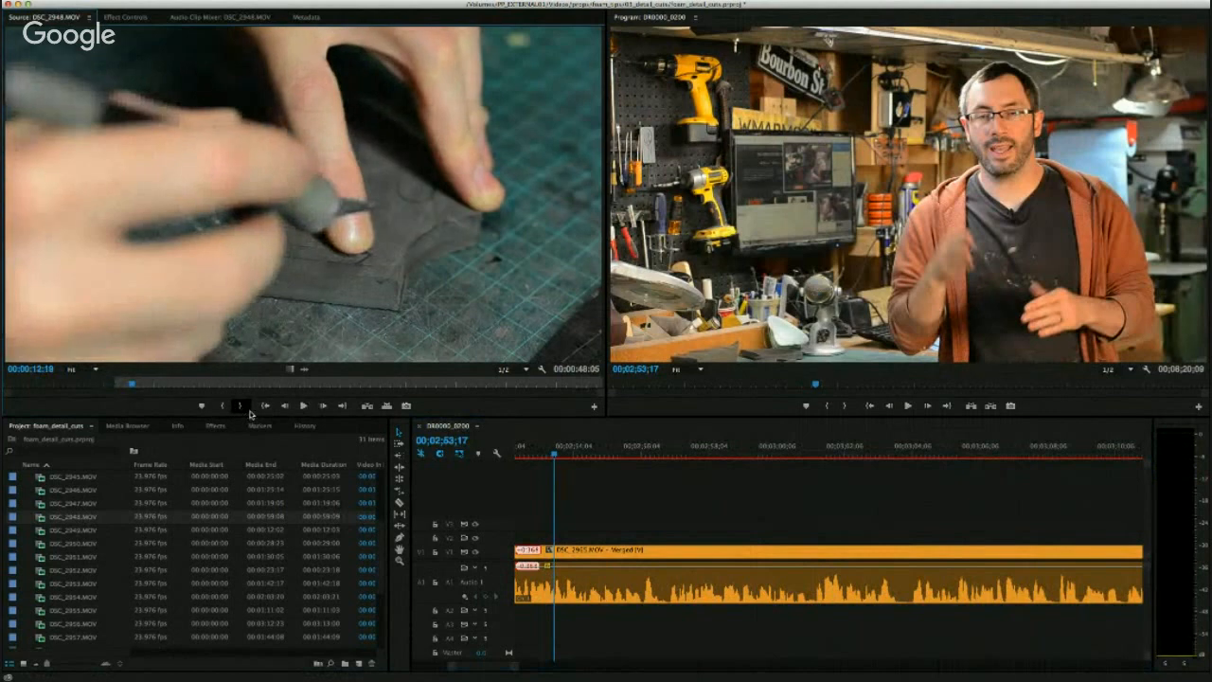
key("Right")
key("Right")
key("Right")
key("space")
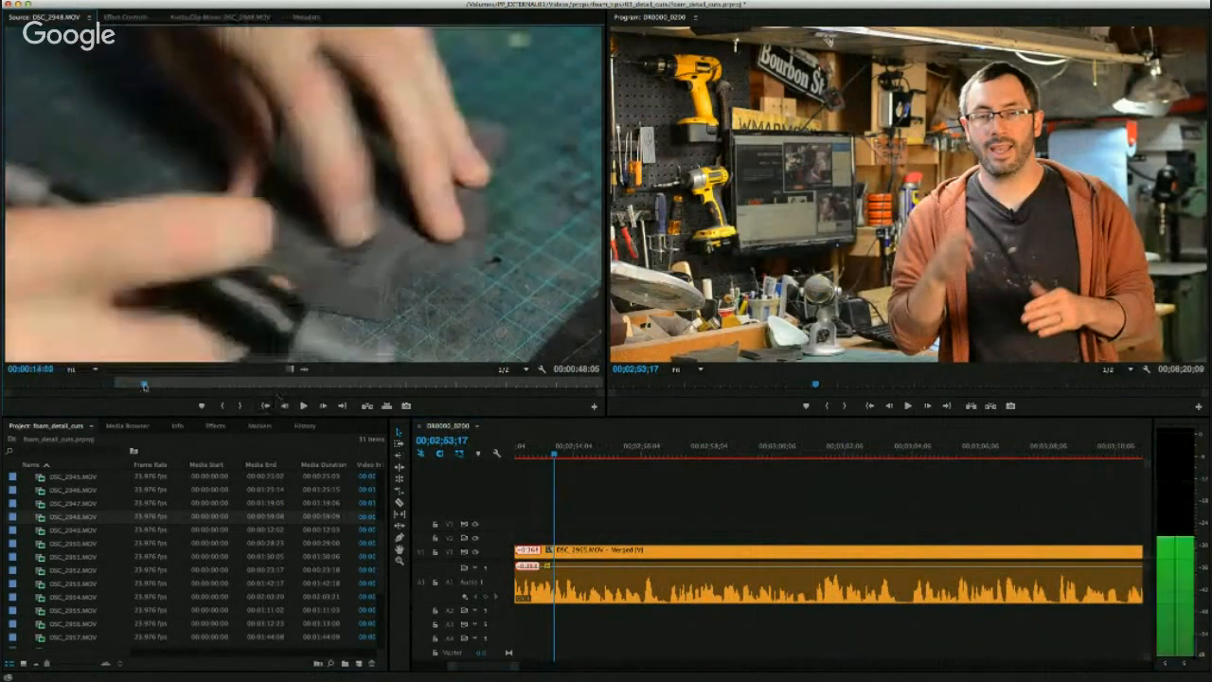
mouse_move(146, 388)
left_mouse_down()
mouse_move(158, 392)
mouse_move(134, 387)
left_mouse_up()
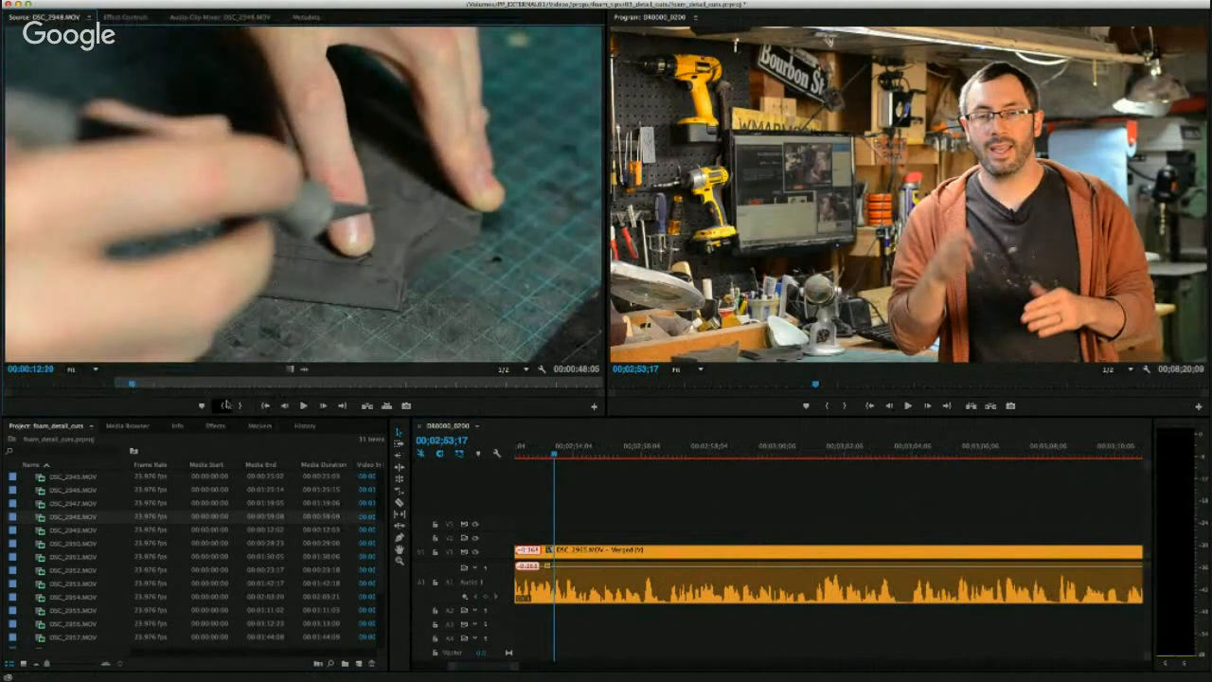
left_click_drag(493, 452, 620, 544)
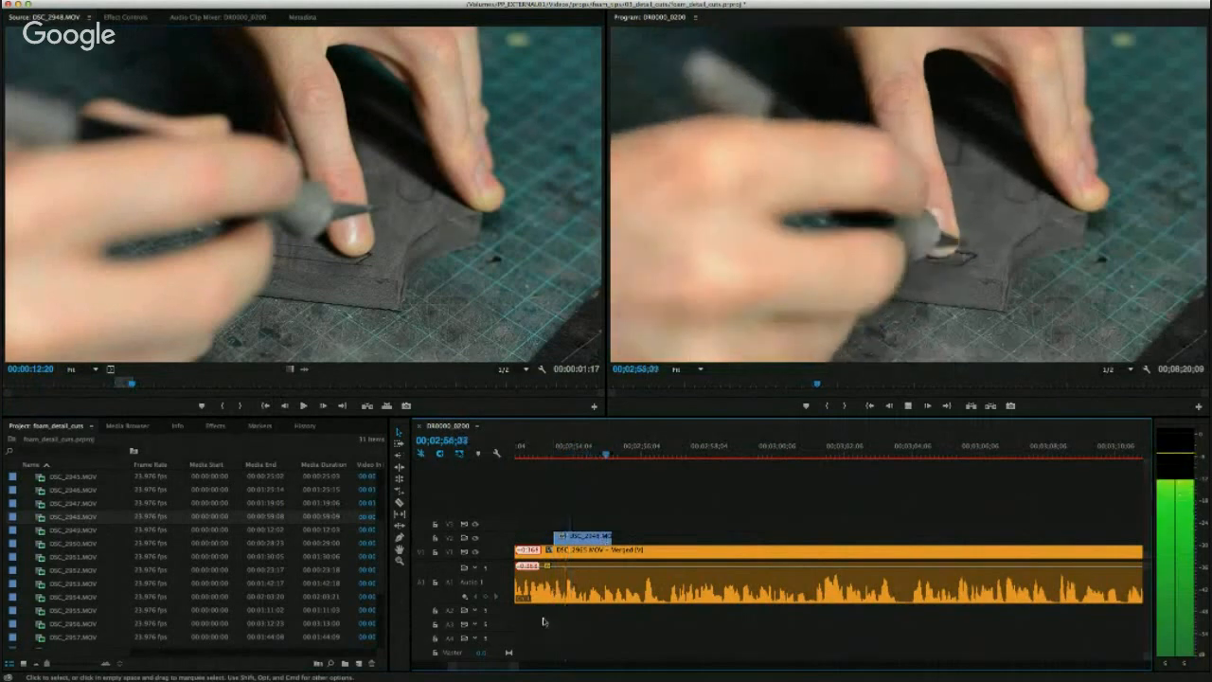
Mark a DSC_2948.MOV section ending at 00:00:20:20, place its video on V2 directly after the previous B-roll clip, and play it back.
key("space")
left_click_drag(132, 384, 201, 389)
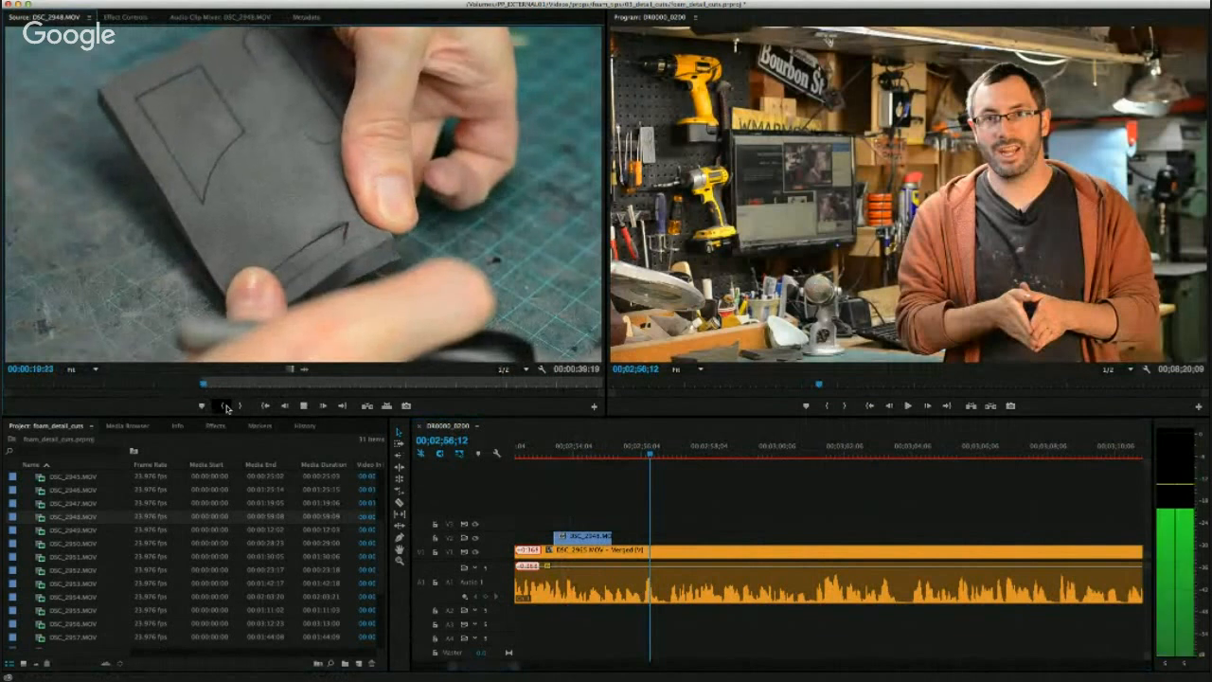
left_click_drag(293, 369, 625, 537)
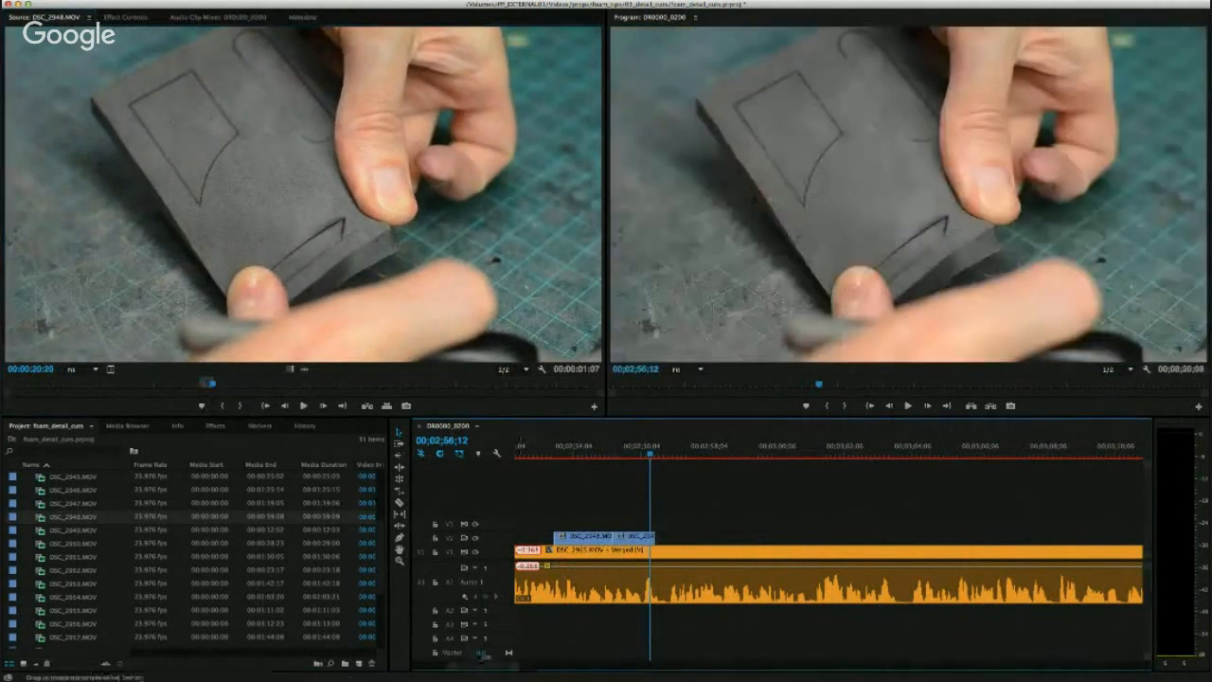
scroll(488, 669, "up", 5)
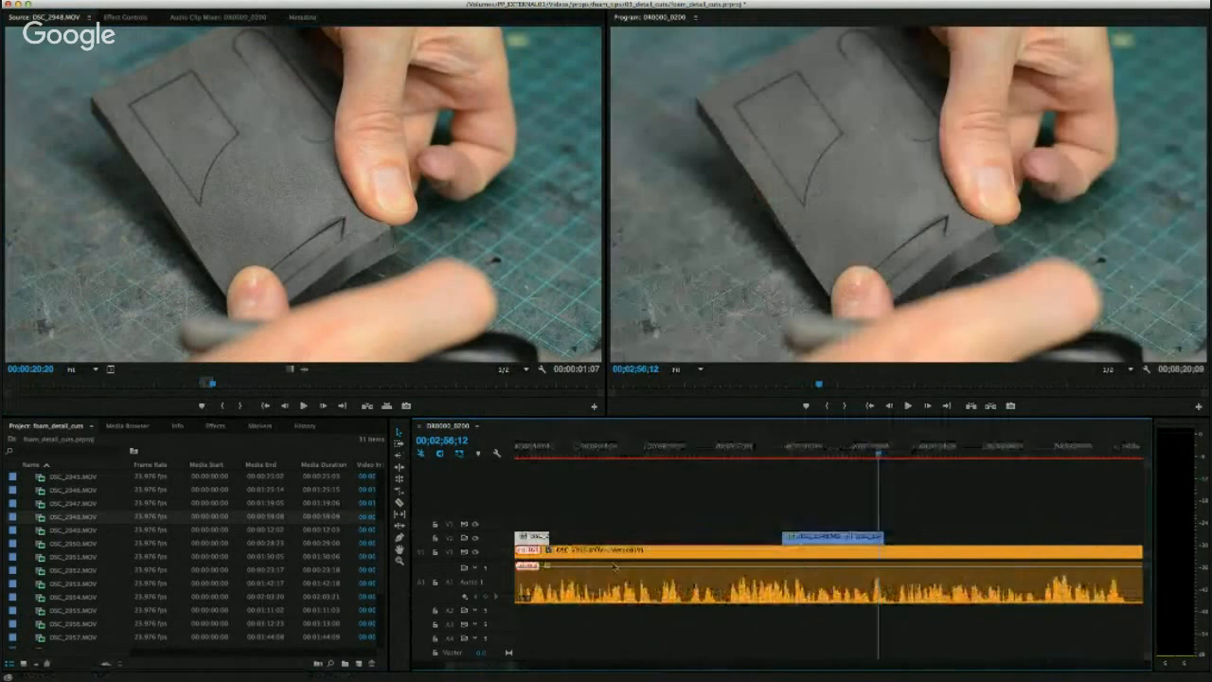
key("space")
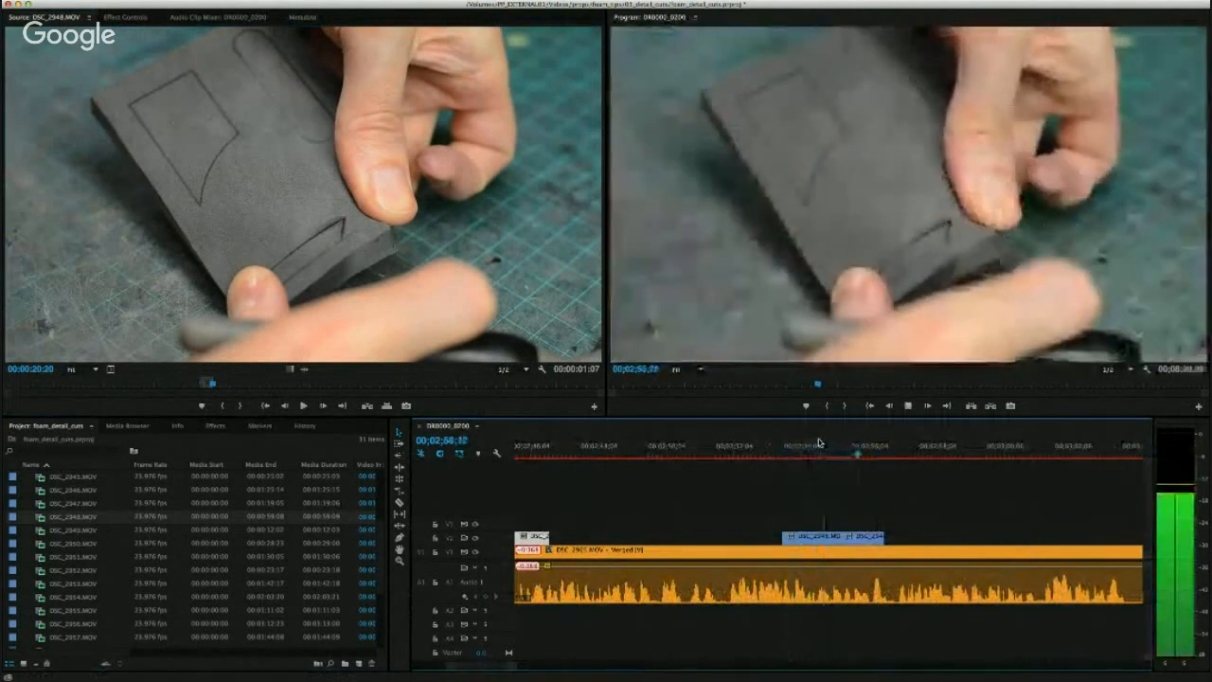
Mark a DSC_2948.MOV cutting section ending at 00:00:32:12 and place its video on V2 at about 00;02;59.
key("space")
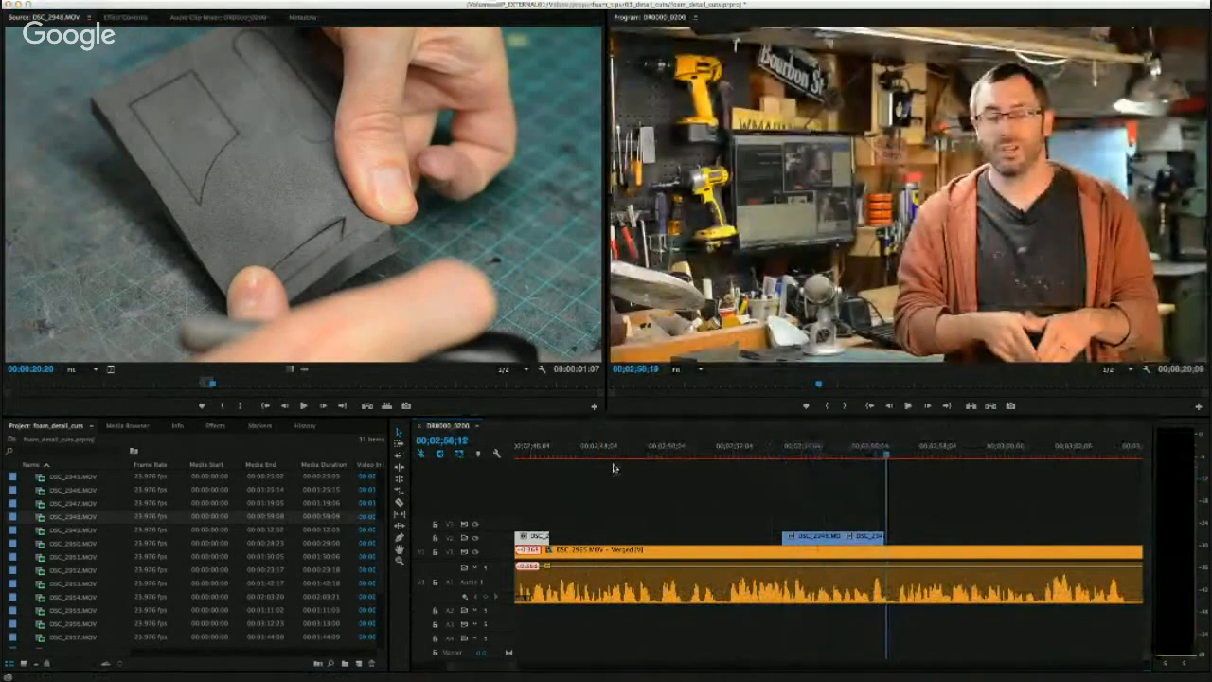
left_click_drag(242, 384, 308, 386)
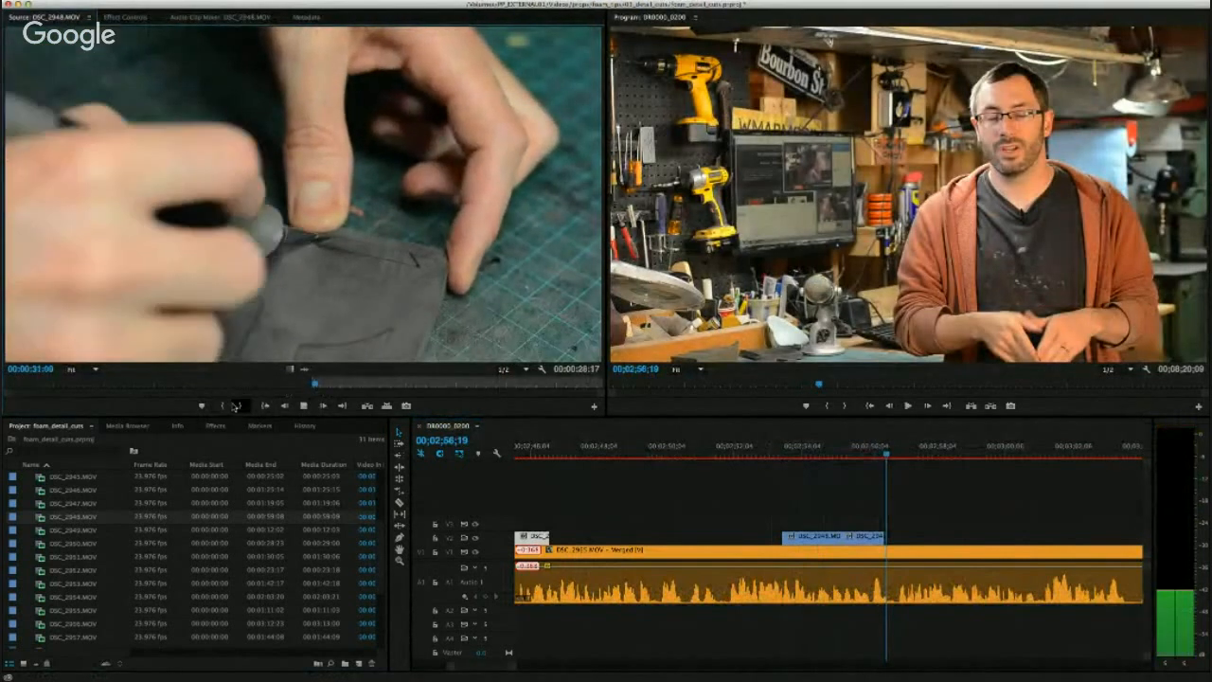
key("space")
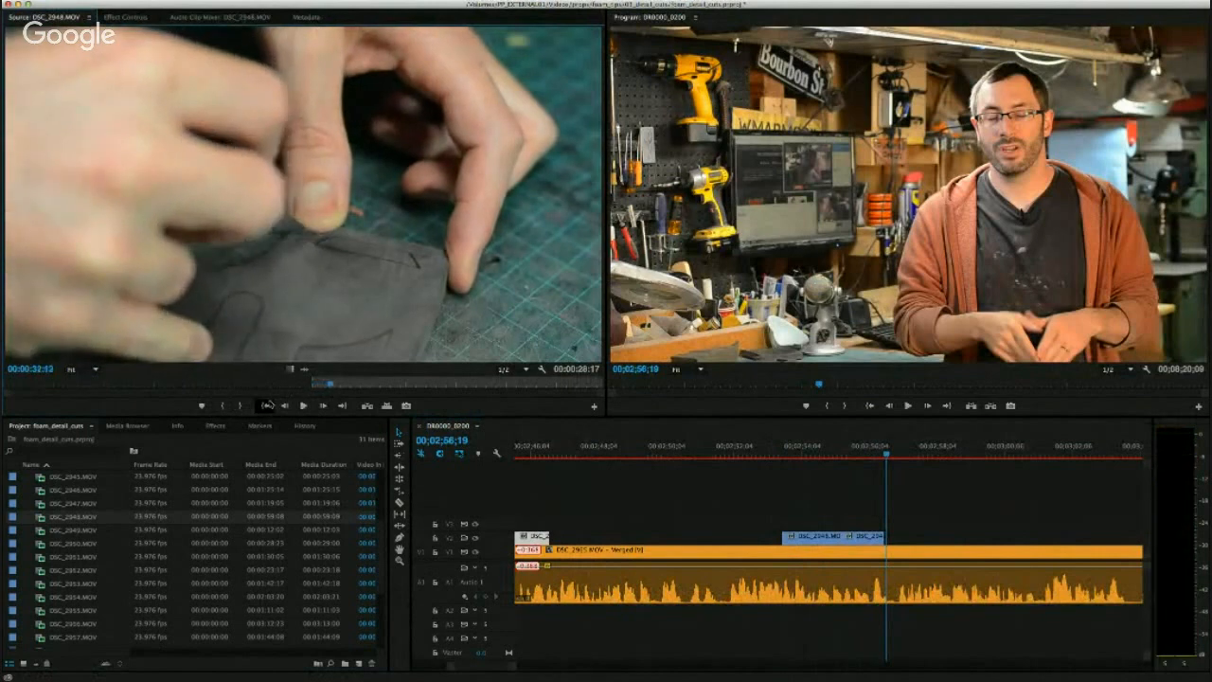
left_click_drag(291, 369, 984, 533)
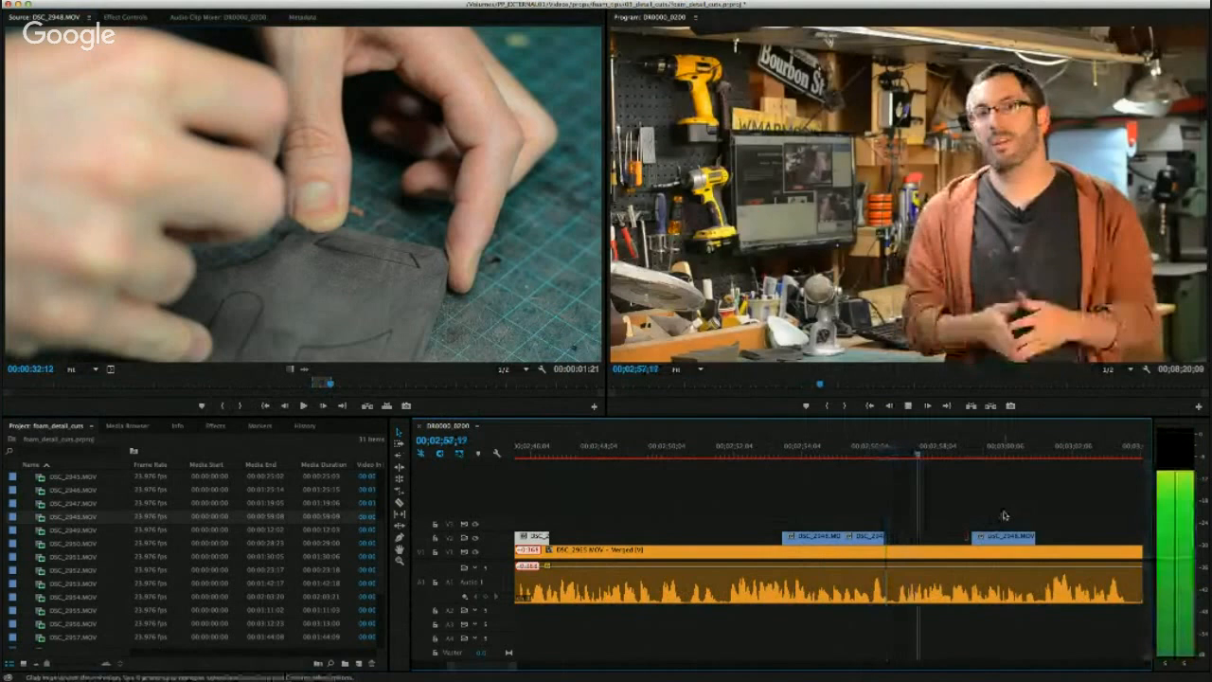
Move the newly placed DSC_2948.MOV clip on V2 about 0.2 seconds earlier and play the narration on to 00;03;02;06.
key("space")
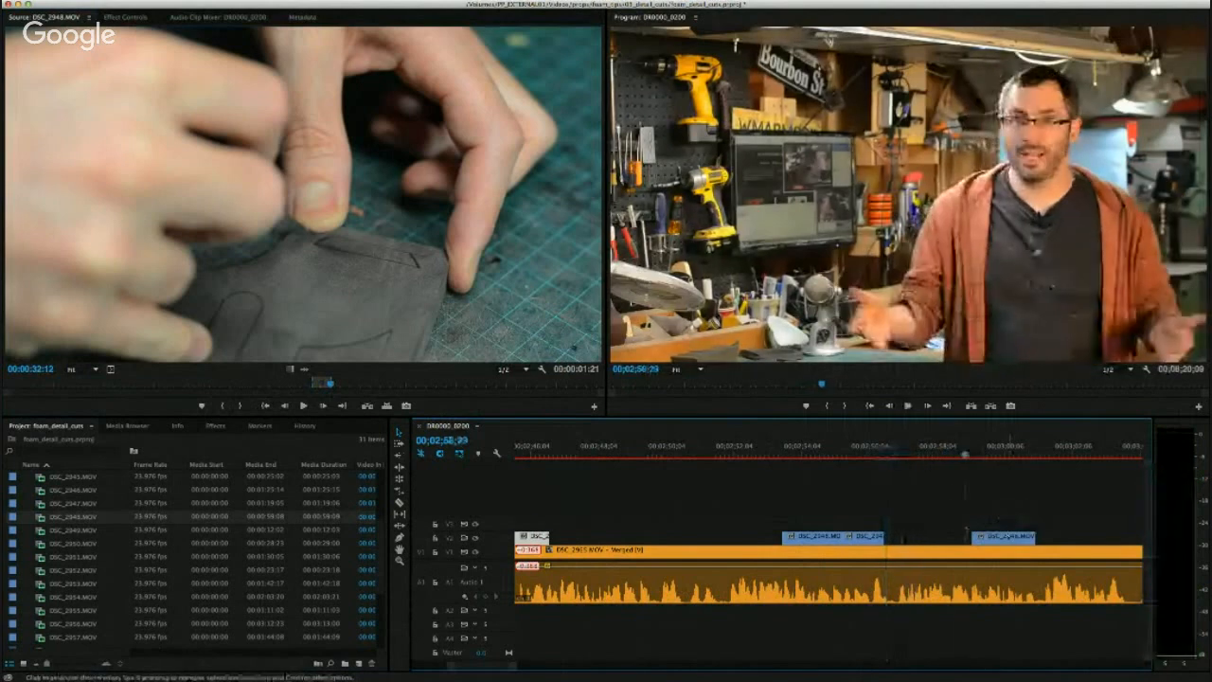
left_click_drag(1009, 538, 1002, 538)
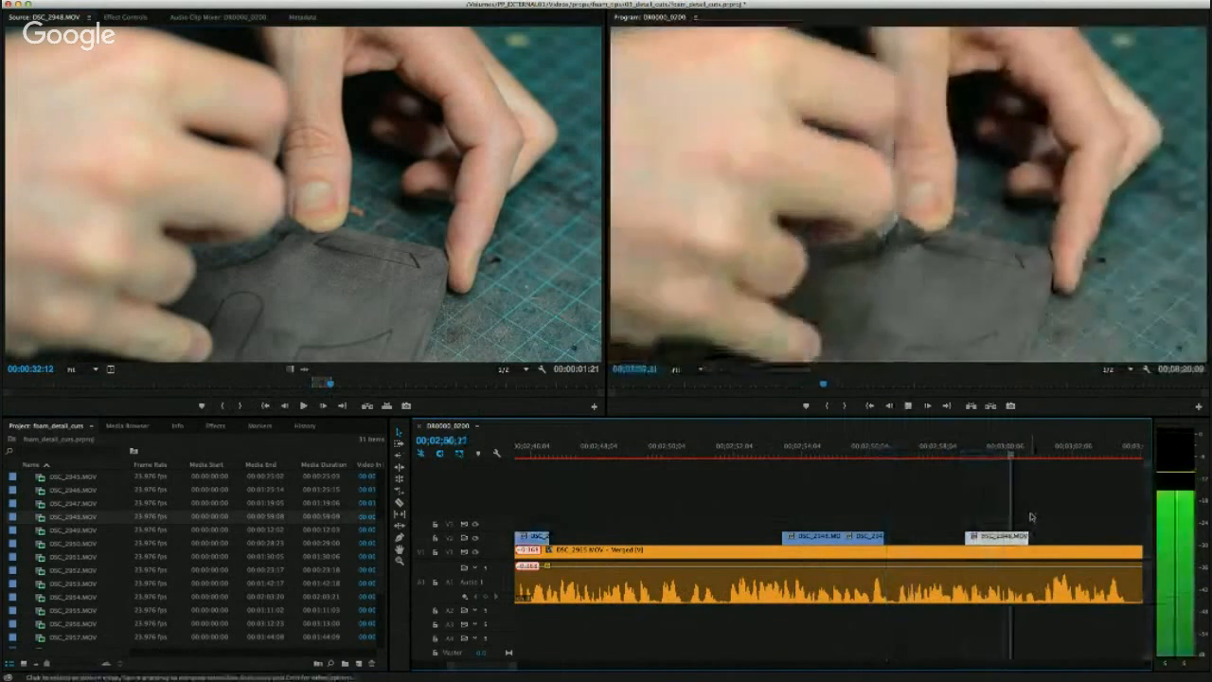
key("space")
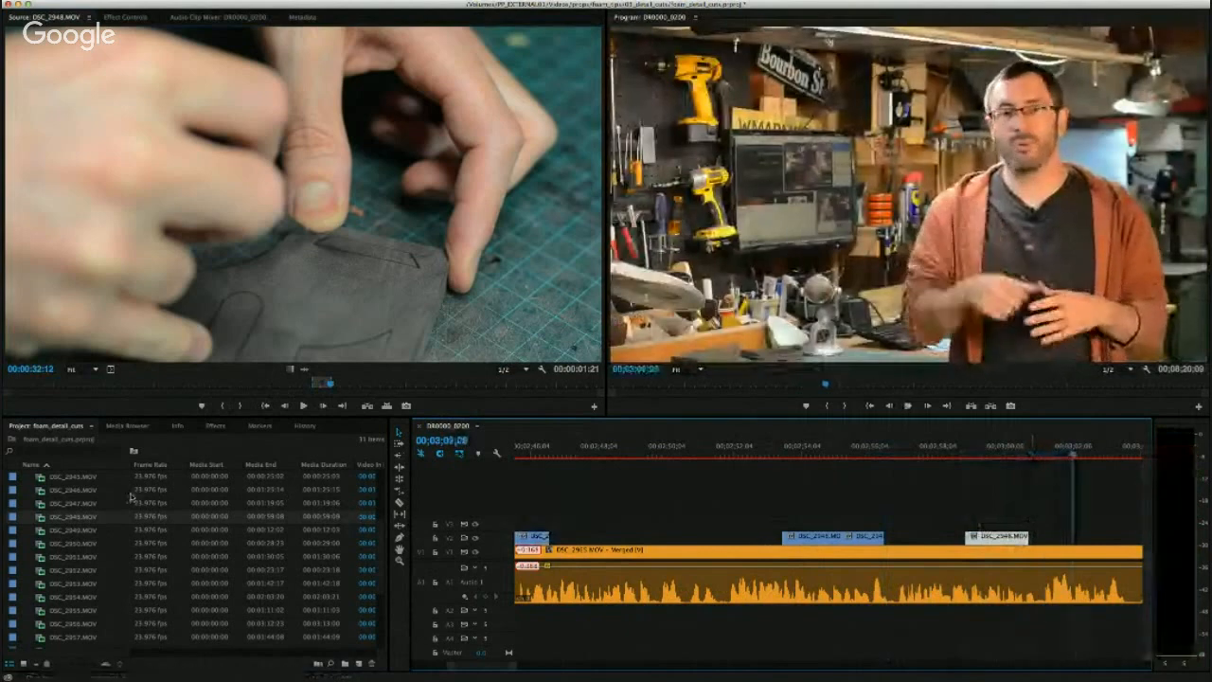
Mark DSC_2948.MOV from 00:00:40:02 to 00:00:41:17 and place its video on V2 directly after the previous B-roll clip.
left_click_drag(341, 386, 405, 388)
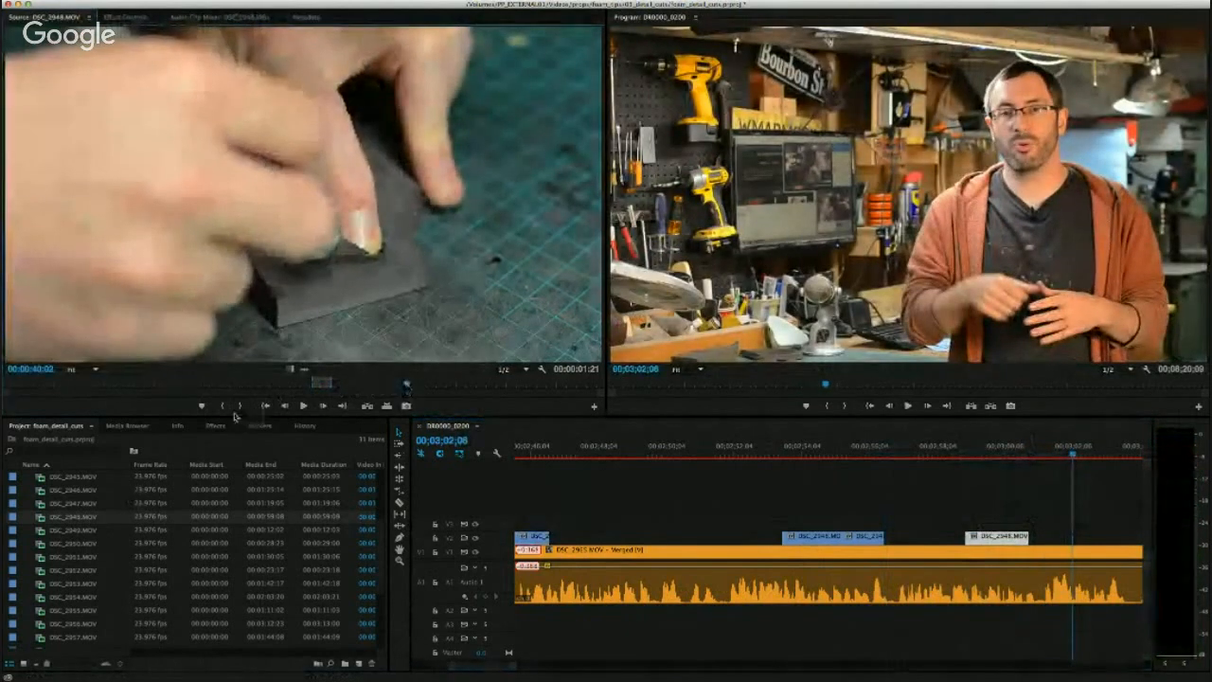
key("space")
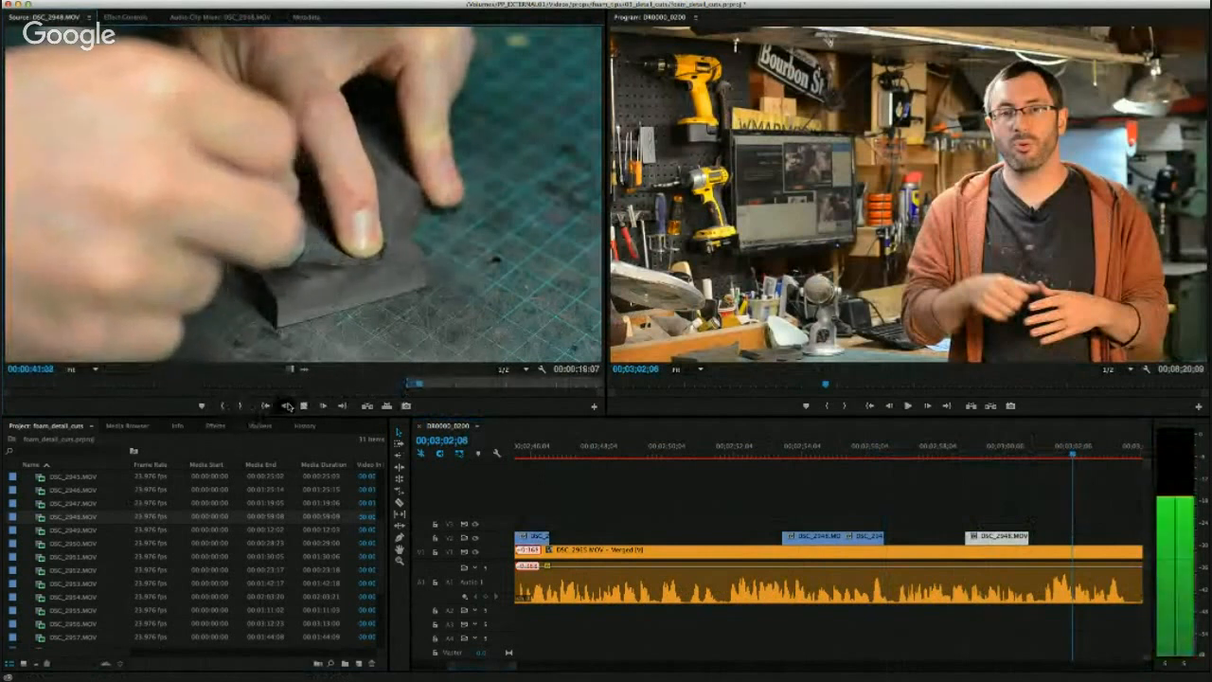
left_click_drag(633, 439, 1031, 538)
Play the narration on past the new B-roll clips and split it at 00;03;11;13.
left_click(1015, 451)
key("space")
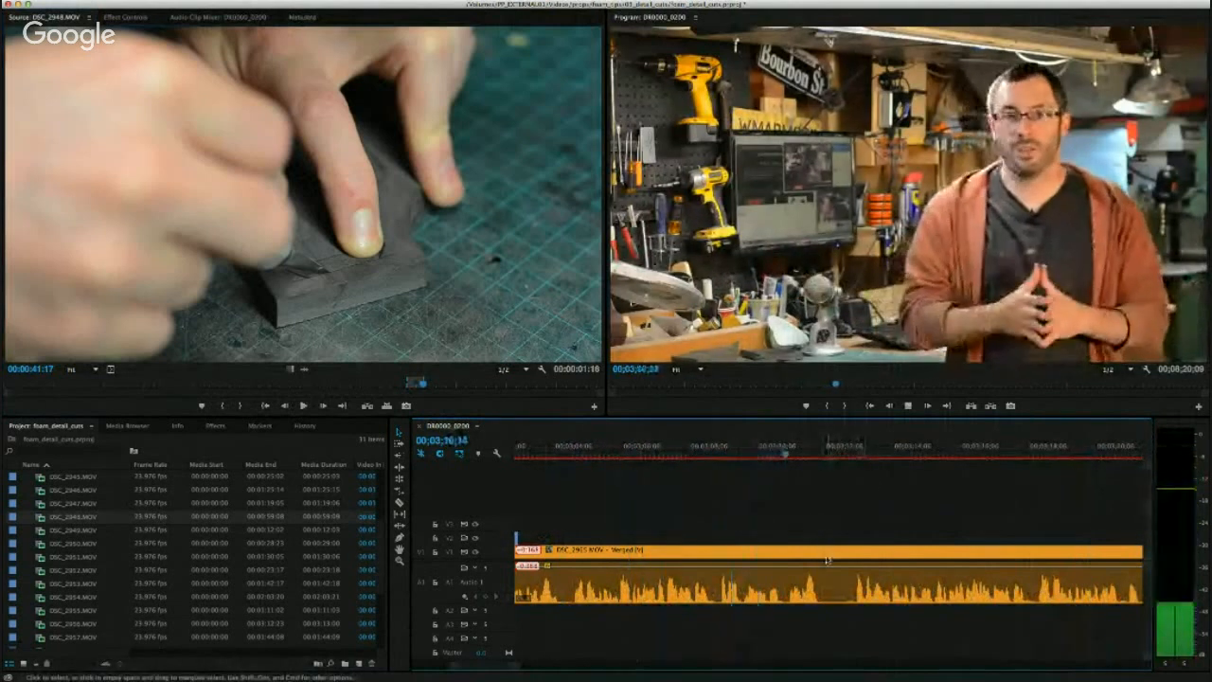
key("space")
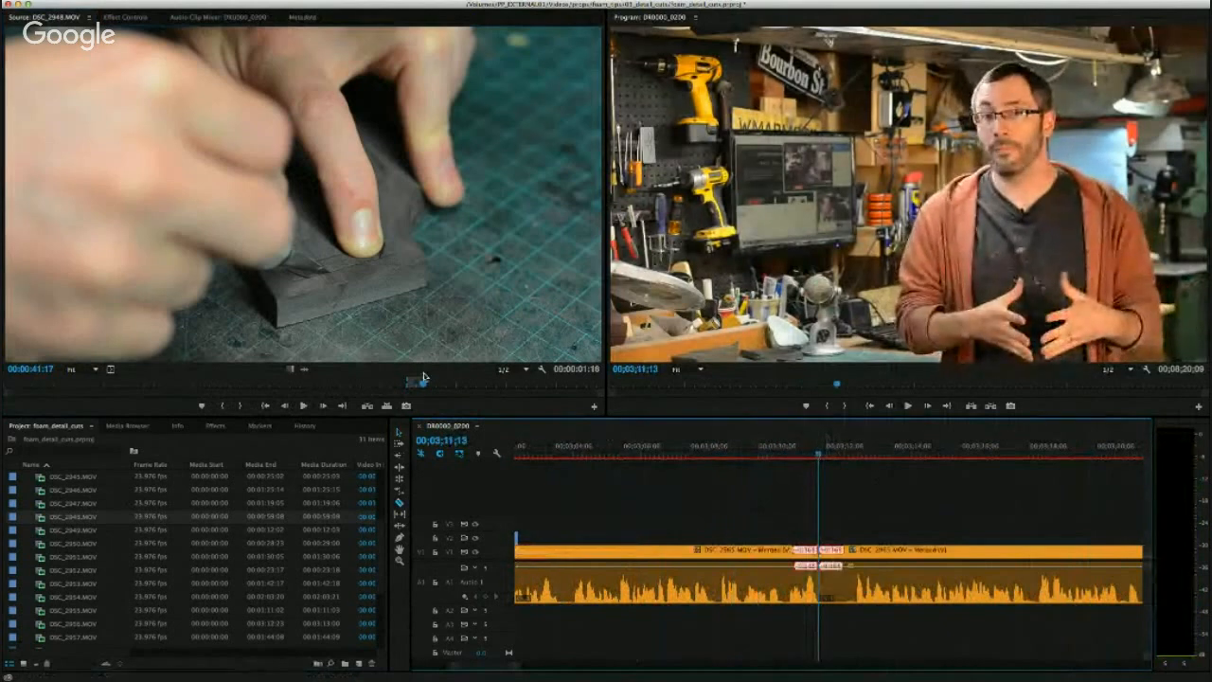
Mark DSC_2949.MOV from 00:00:04:02 to 00:00:06:12, place its video on V2 ending at the 00;03;11;13 cut, and play it back.
left_click_drag(441, 383, 518, 383)
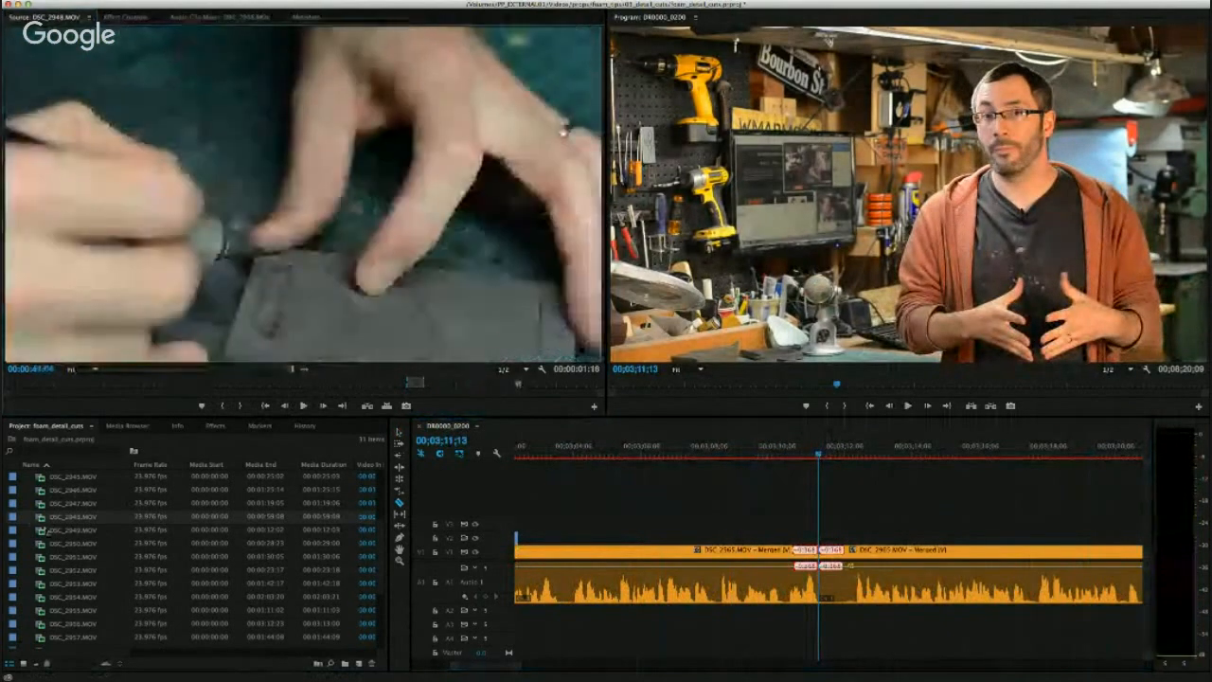
double_click(42, 532)
left_click_drag(66, 386, 204, 382)
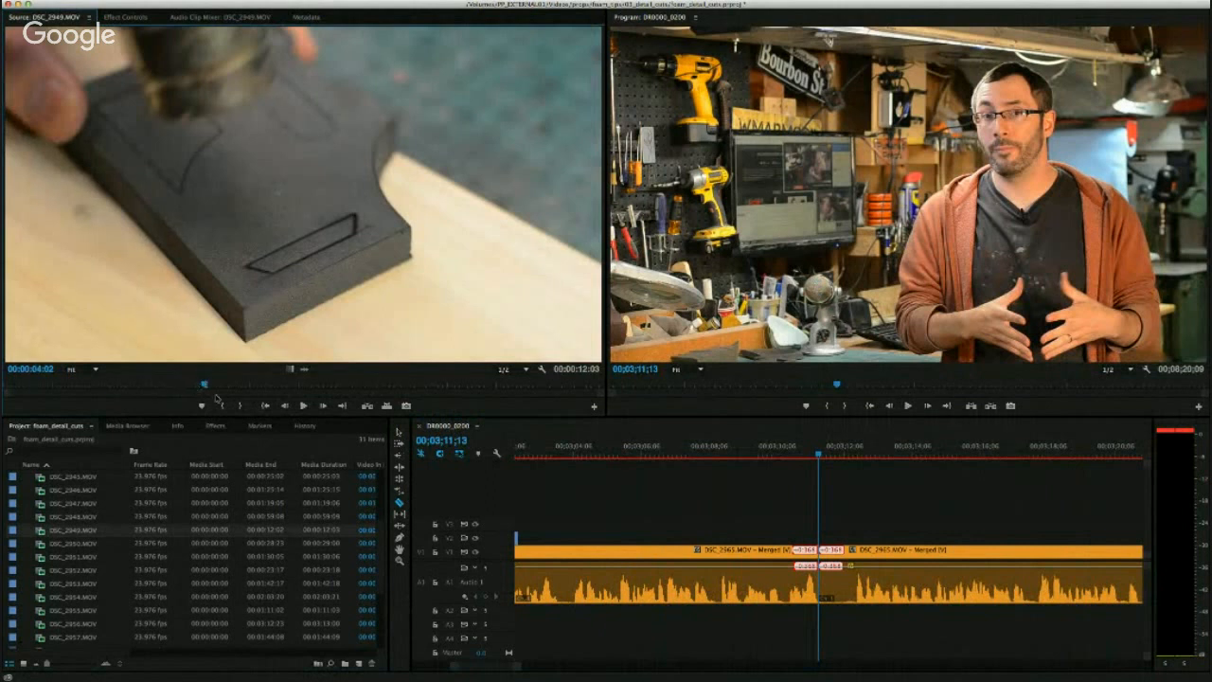
key("space")
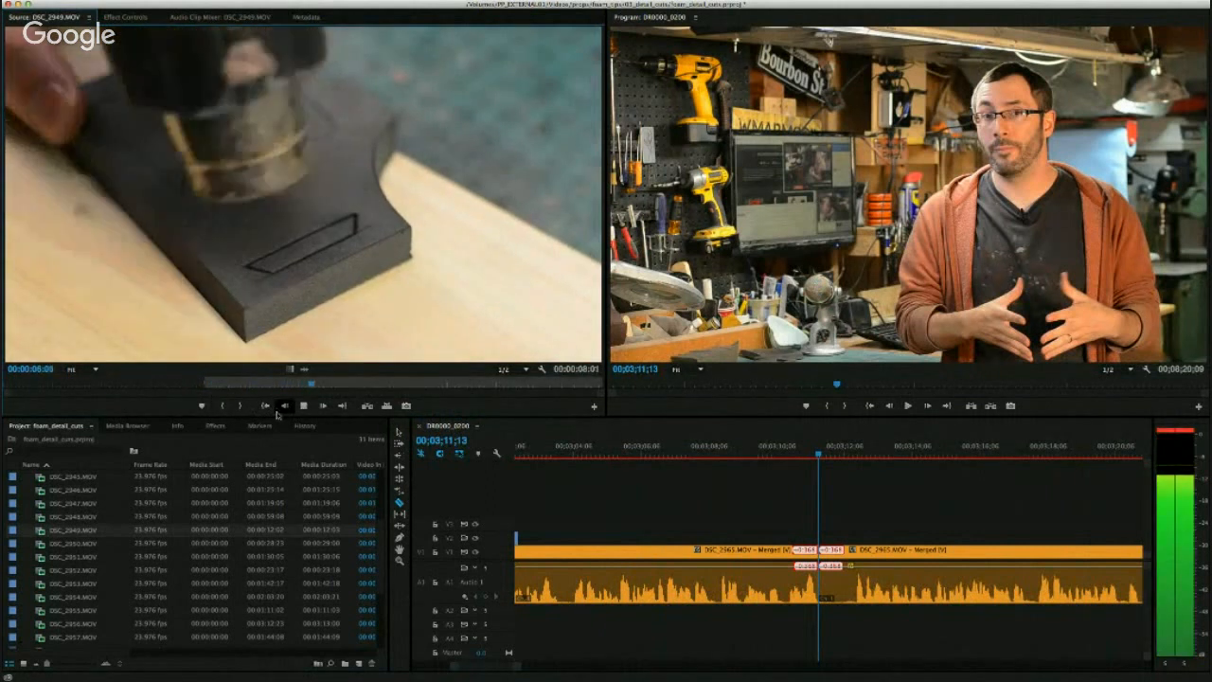
key("space")
left_click_drag(348, 404, 691, 542)
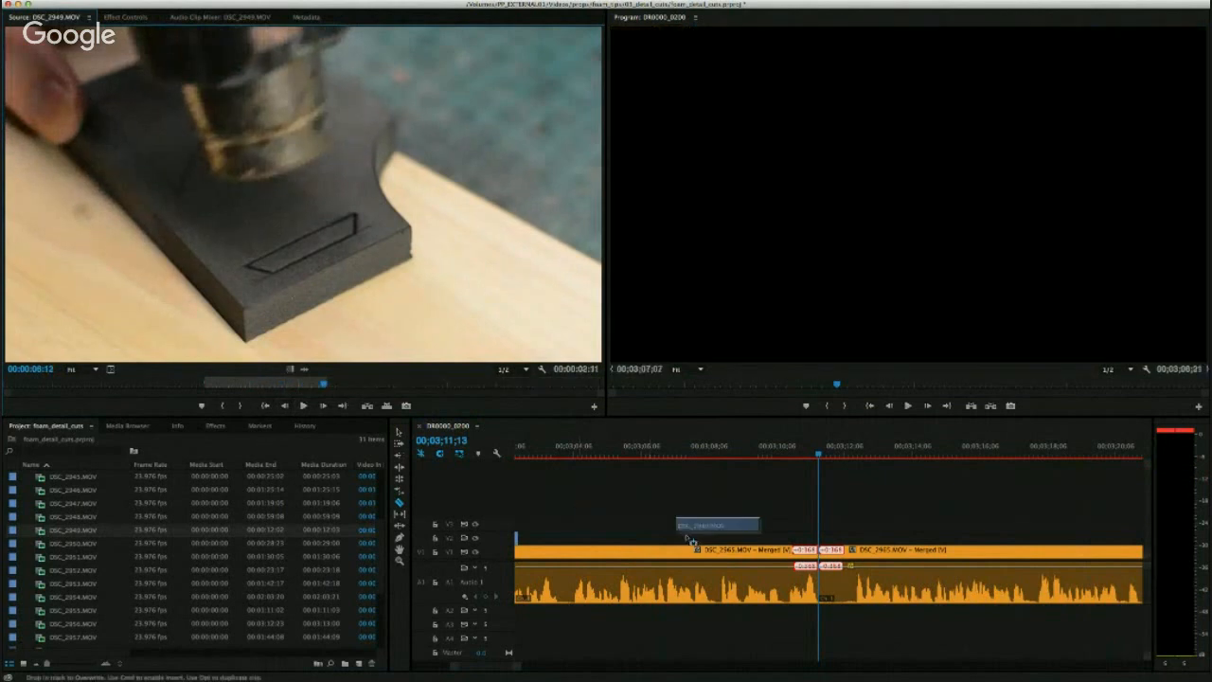
left_click(730, 455)
key("space")
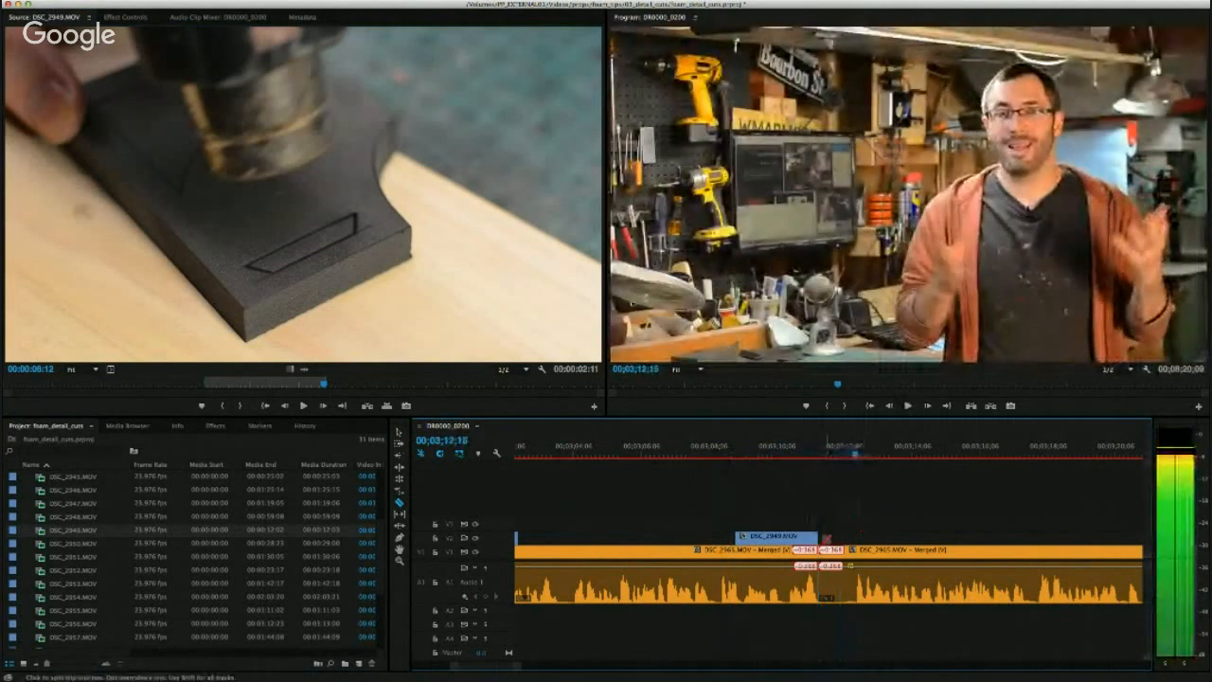
Trim out the narration pause after the 00;03;11;13 cut, close the gap, and play on to 00;03;18;03.
left_click_drag(821, 551, 849, 552)
left_click_drag(865, 551, 825, 551)
left_click(816, 446)
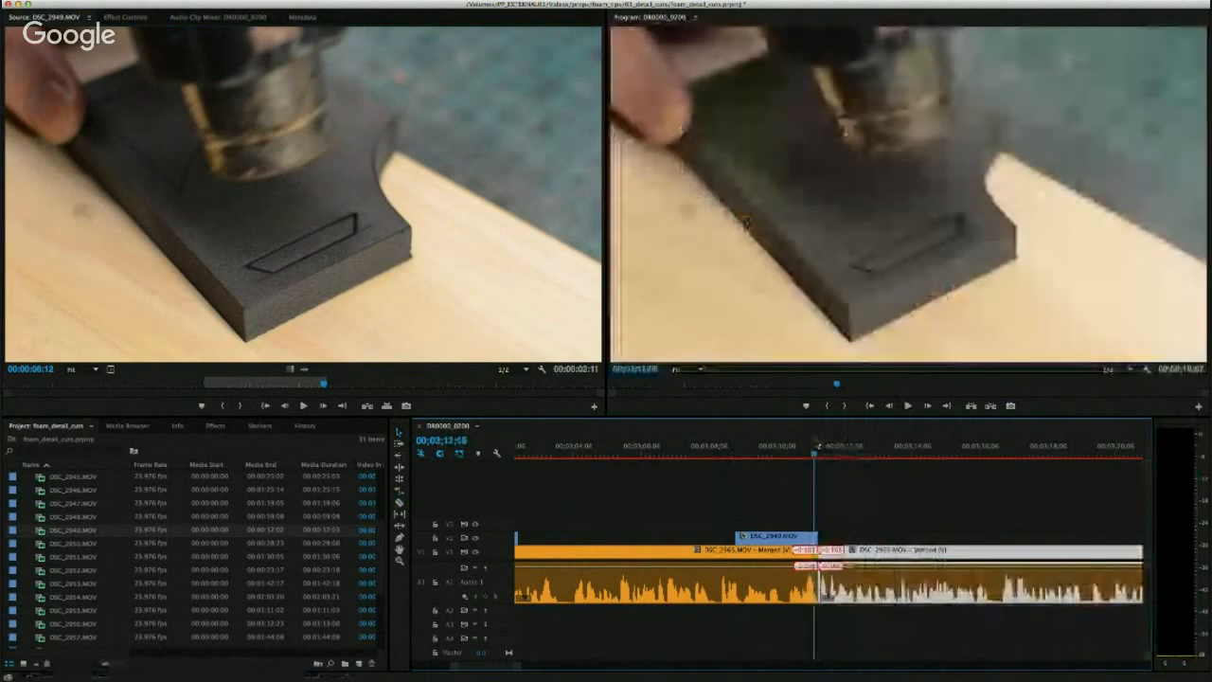
key("space")
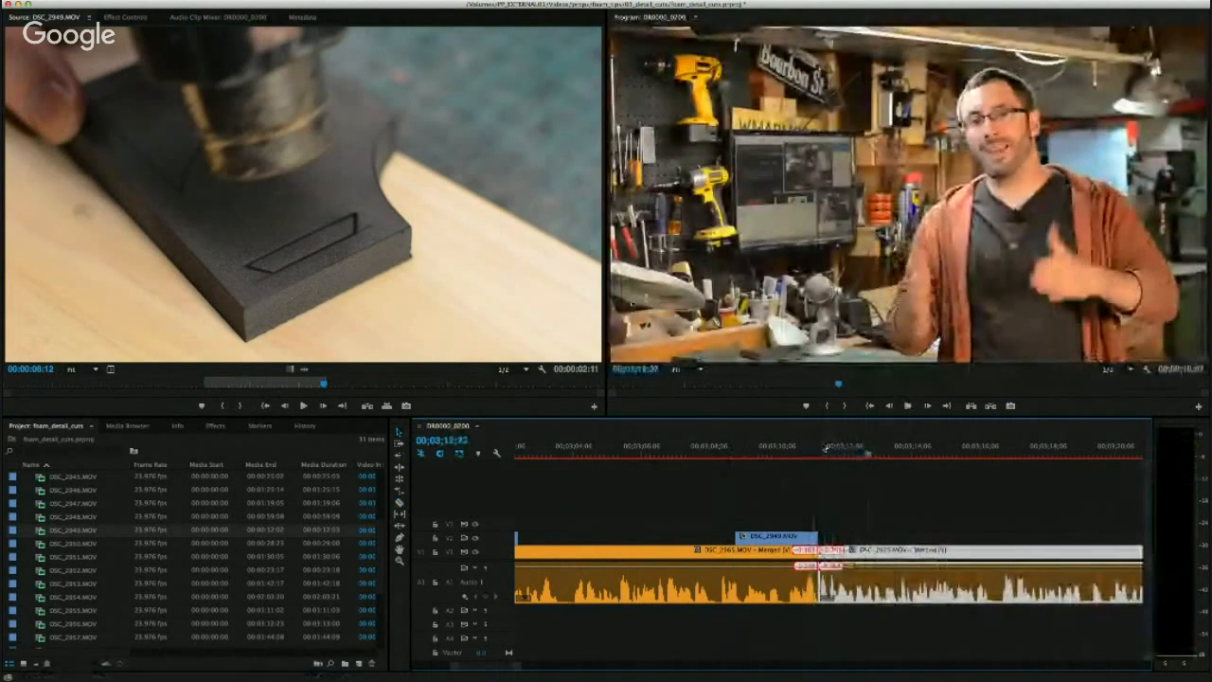
left_click_drag(520, 677, 448, 673)
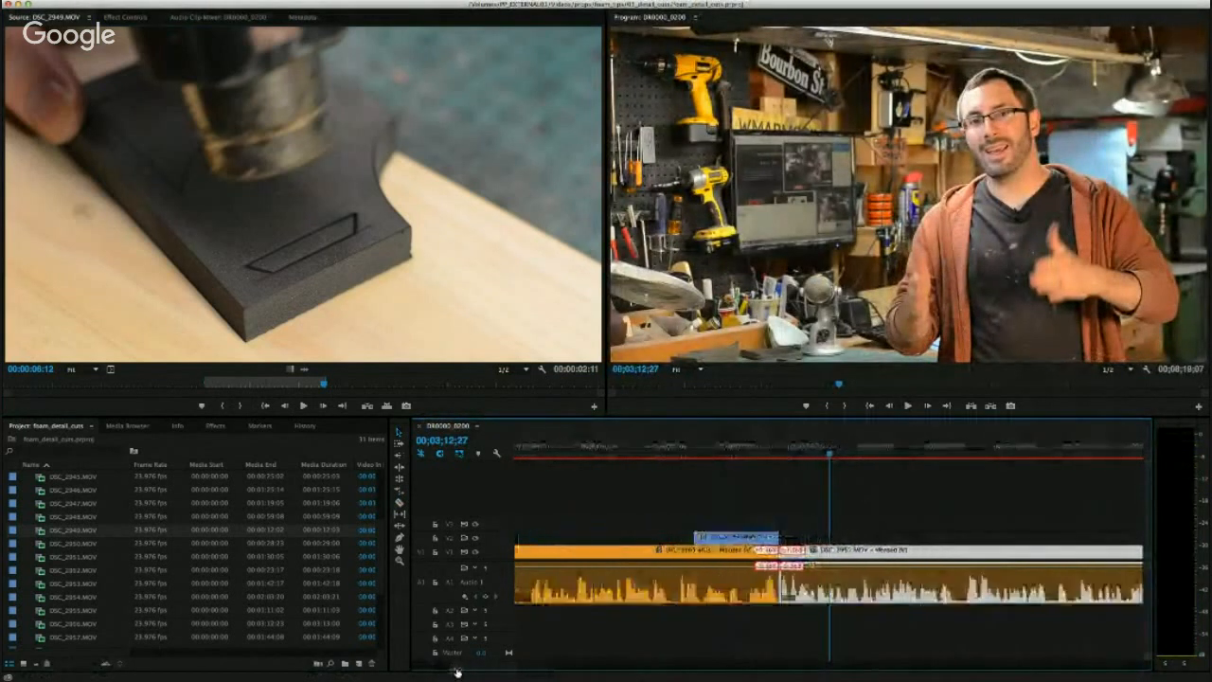
key("space")
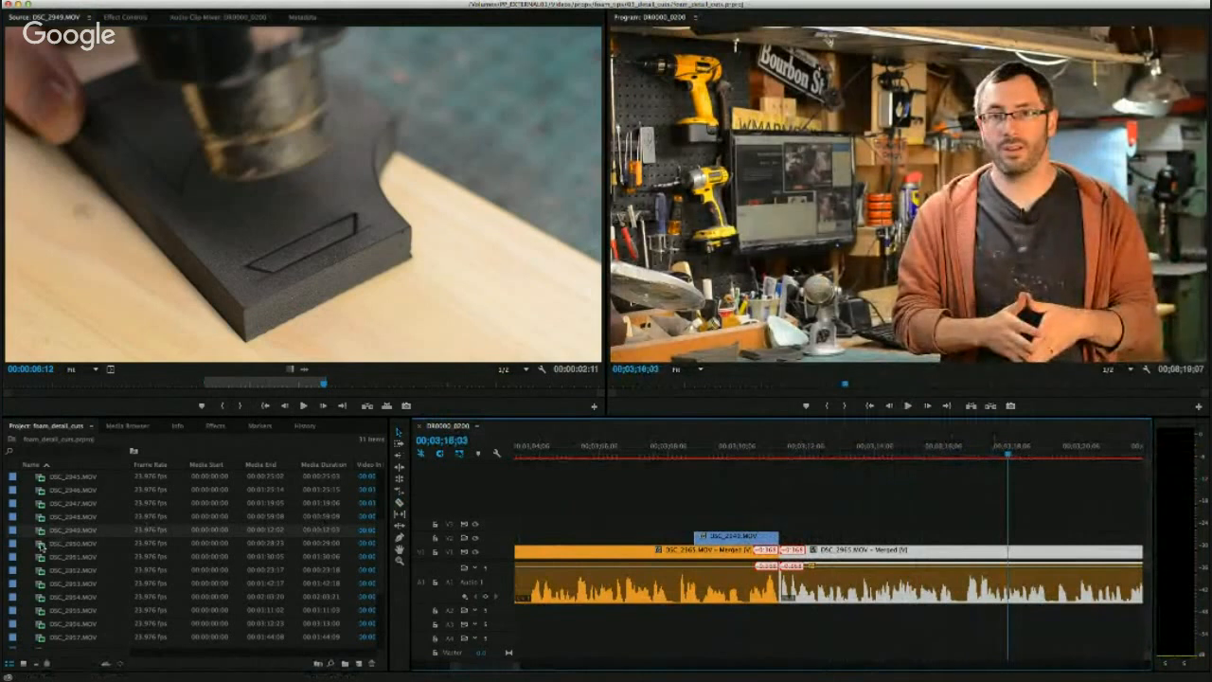
Mark a 00:00:02:16 knife section near the start of DSC_2950.MOV, place its video on V2 at about 00;03;14;15, and play it back.
left_click_drag(42, 390, 62, 390)
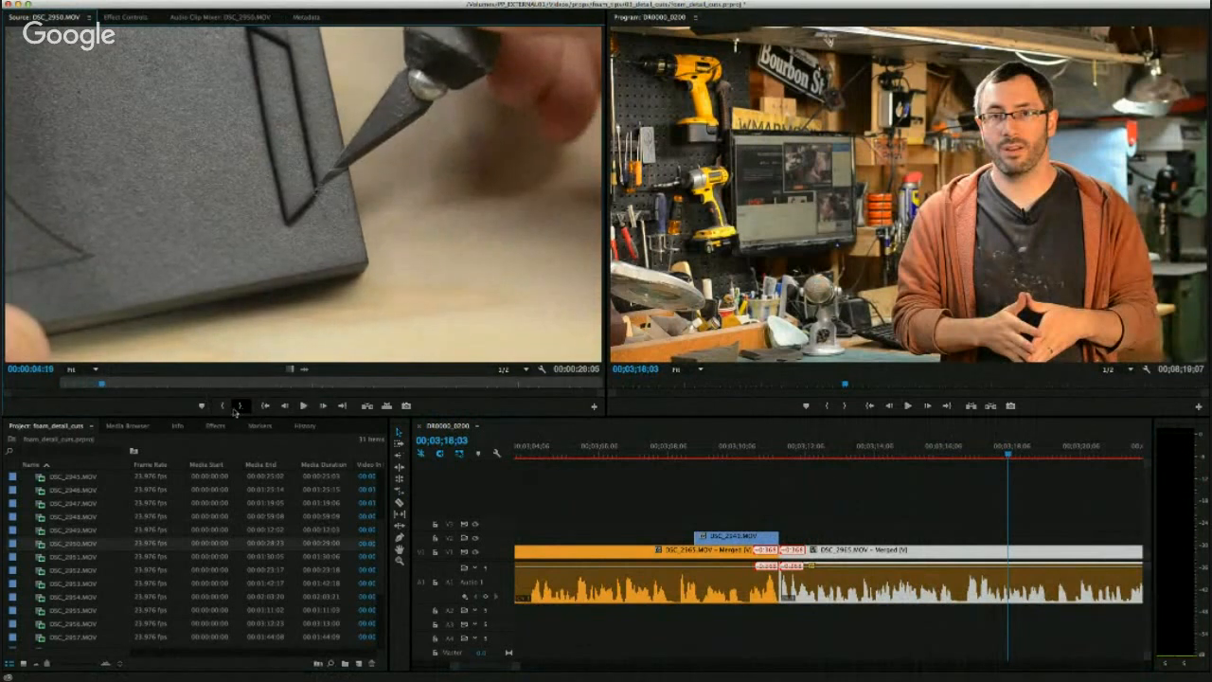
left_click(239, 405)
key("space")
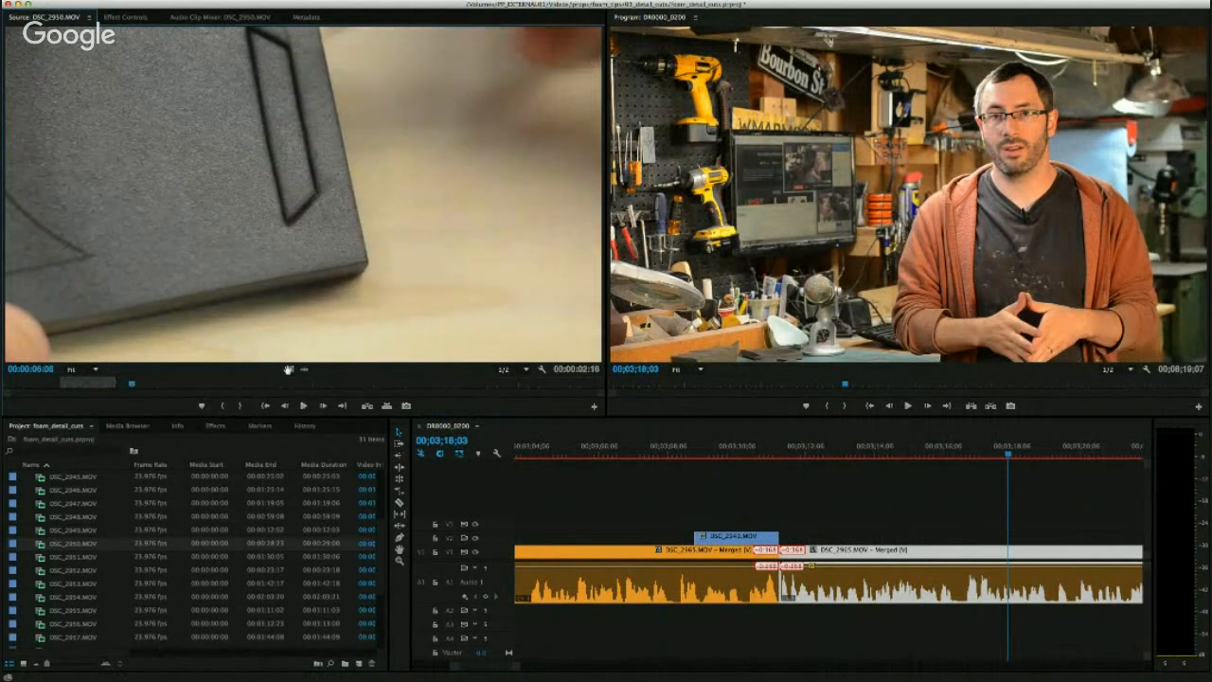
left_click_drag(287, 370, 814, 544)
left_click_drag(887, 545, 887, 544)
left_click(861, 447)
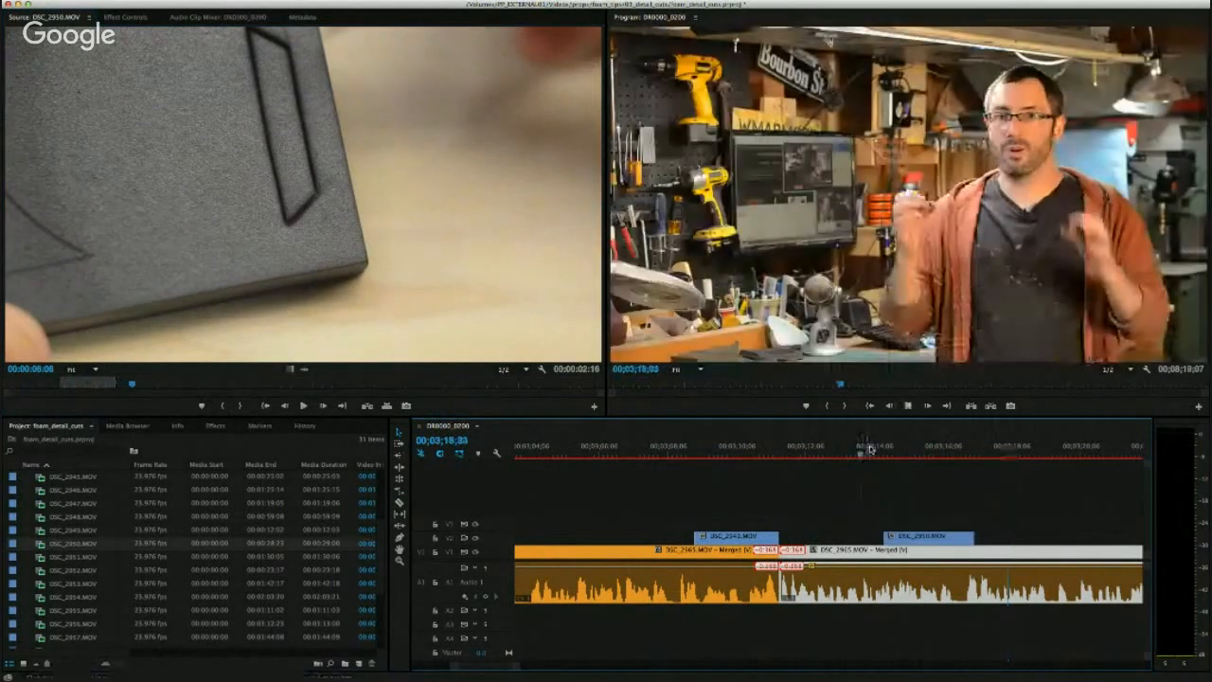
key("space")
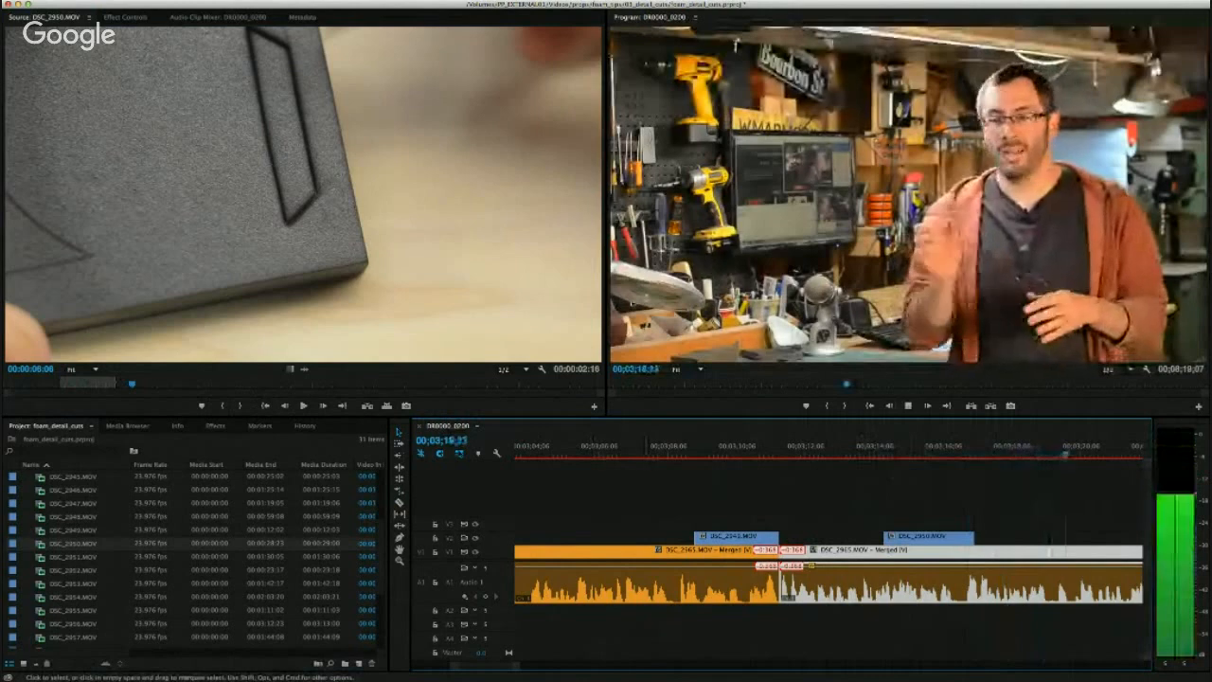
Play the narration on to the next pause and split it at 00;03;25;06.
key("space")
left_click_drag(462, 670, 476, 671)
key("space")
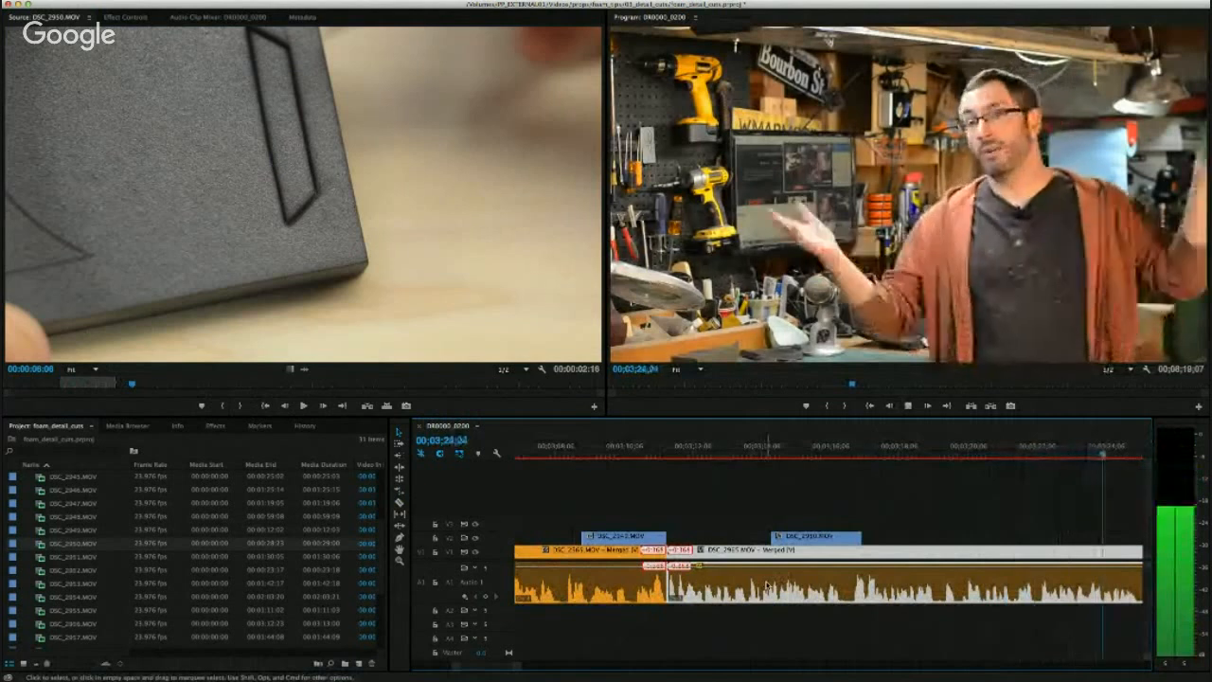
left_click(574, 553)
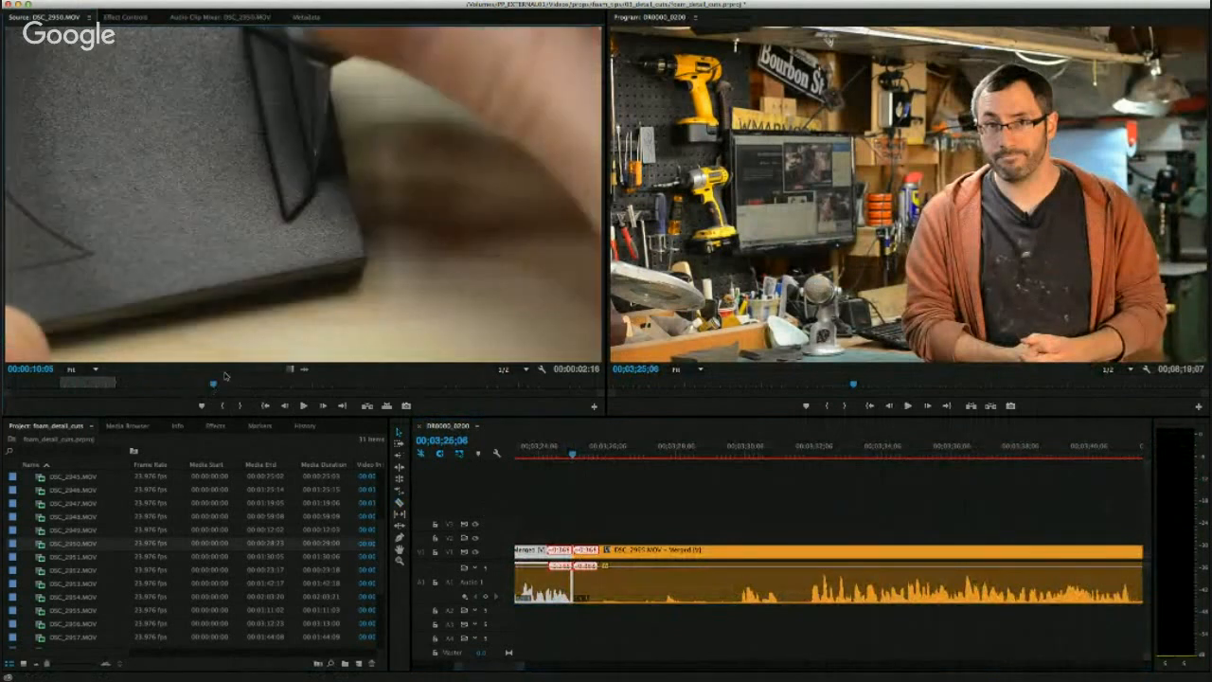
Mark DSC_2950.MOV from 00:00:08:13 to 00:00:12:14 and place its video on V2 ending at the 00;03;25;06 cut.
key("space")
left_click_drag(206, 384, 181, 384)
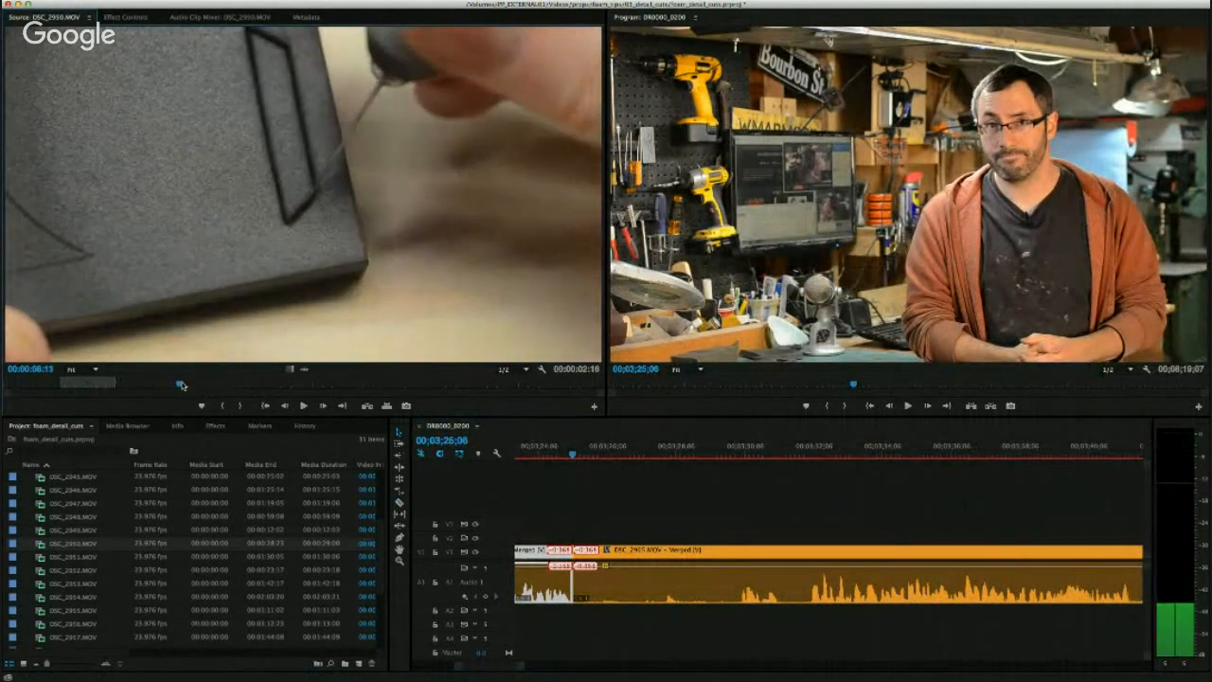
left_click(224, 407)
key("space")
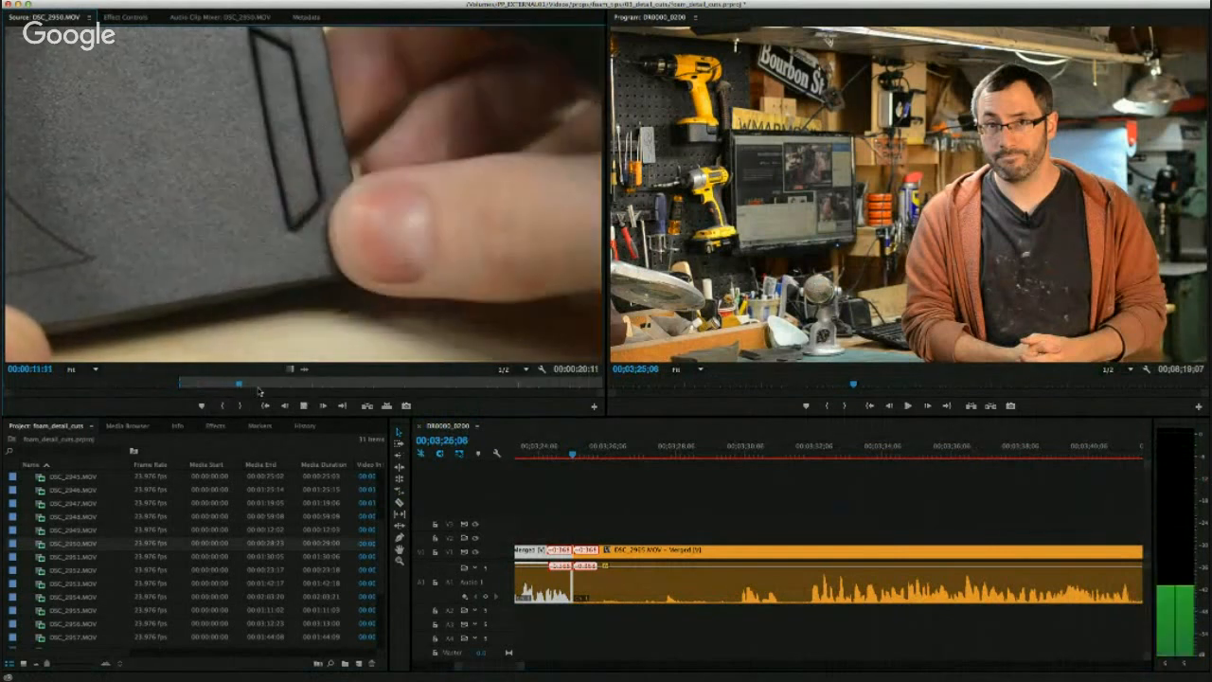
key("space")
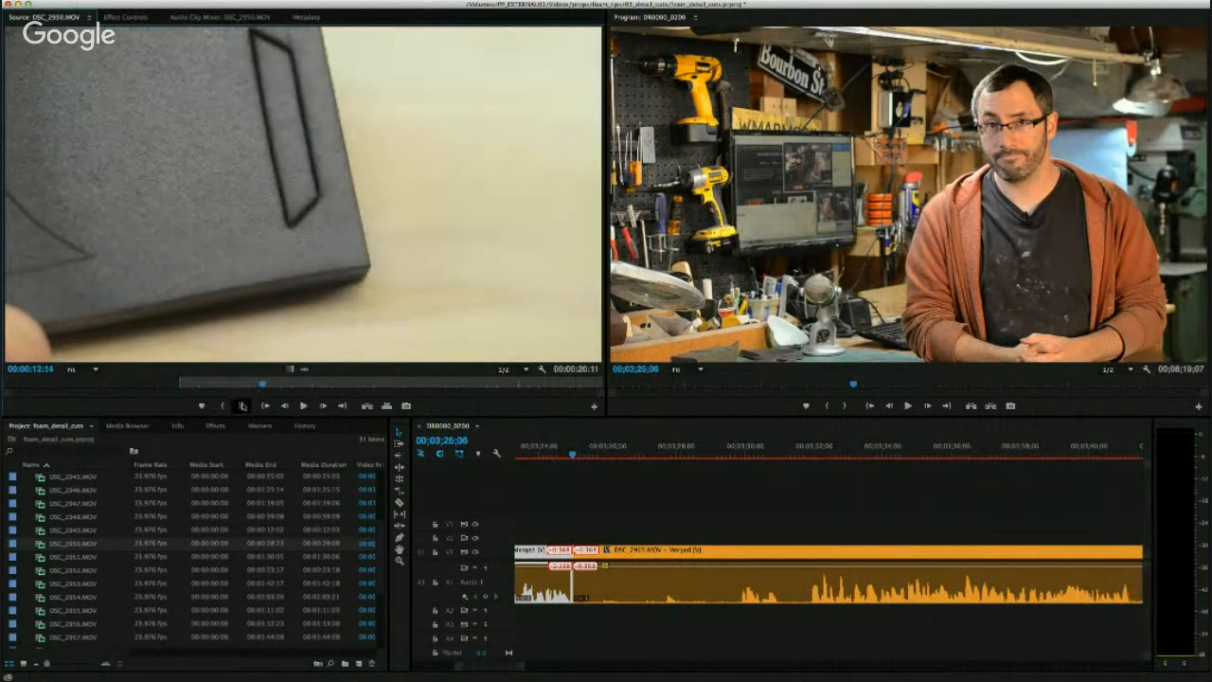
left_click(242, 406)
left_click_drag(286, 370, 600, 619)
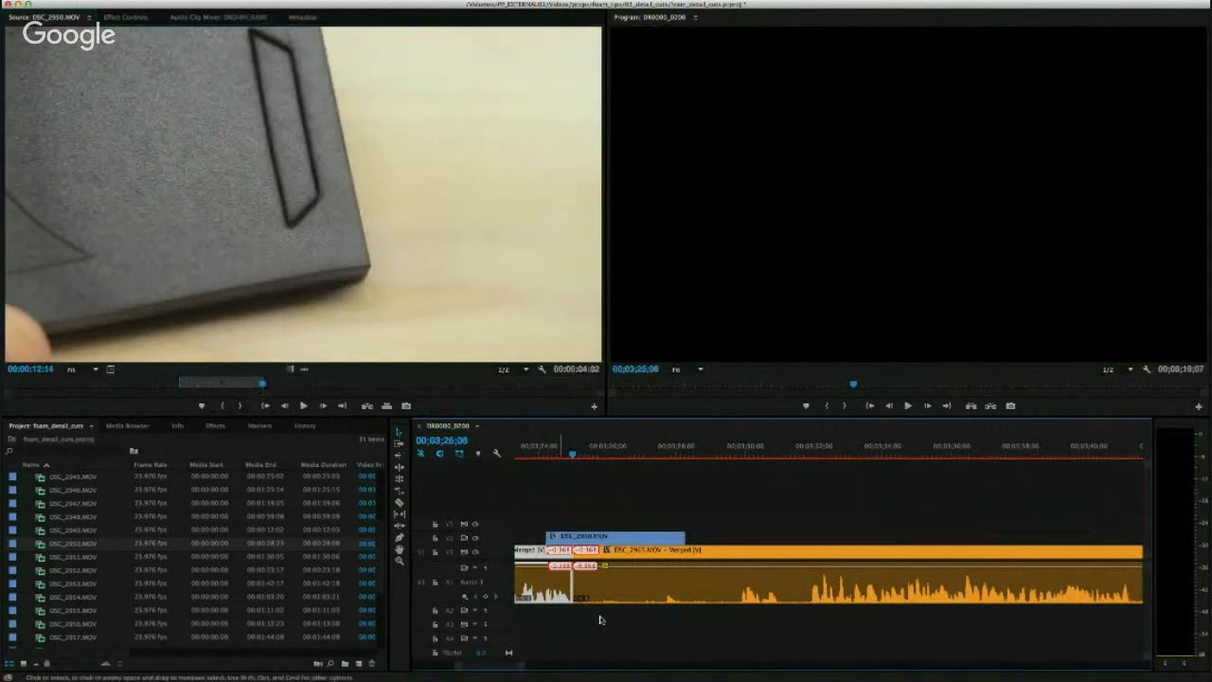
scroll(599, 619, "up", 5)
left_click_drag(1086, 546, 980, 542)
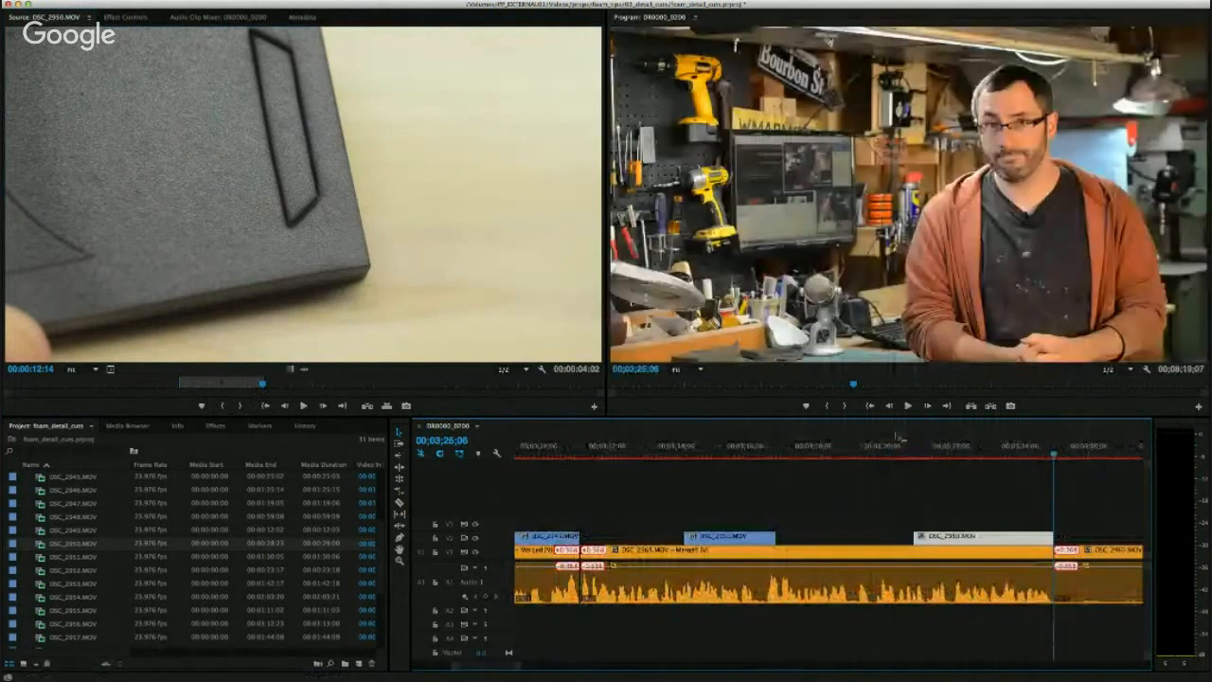
Play back the second DSC_2950.MOV clip against the narration, move it about 2 seconds earlier on V2, and review the new timing.
left_click(902, 443)
key("space")
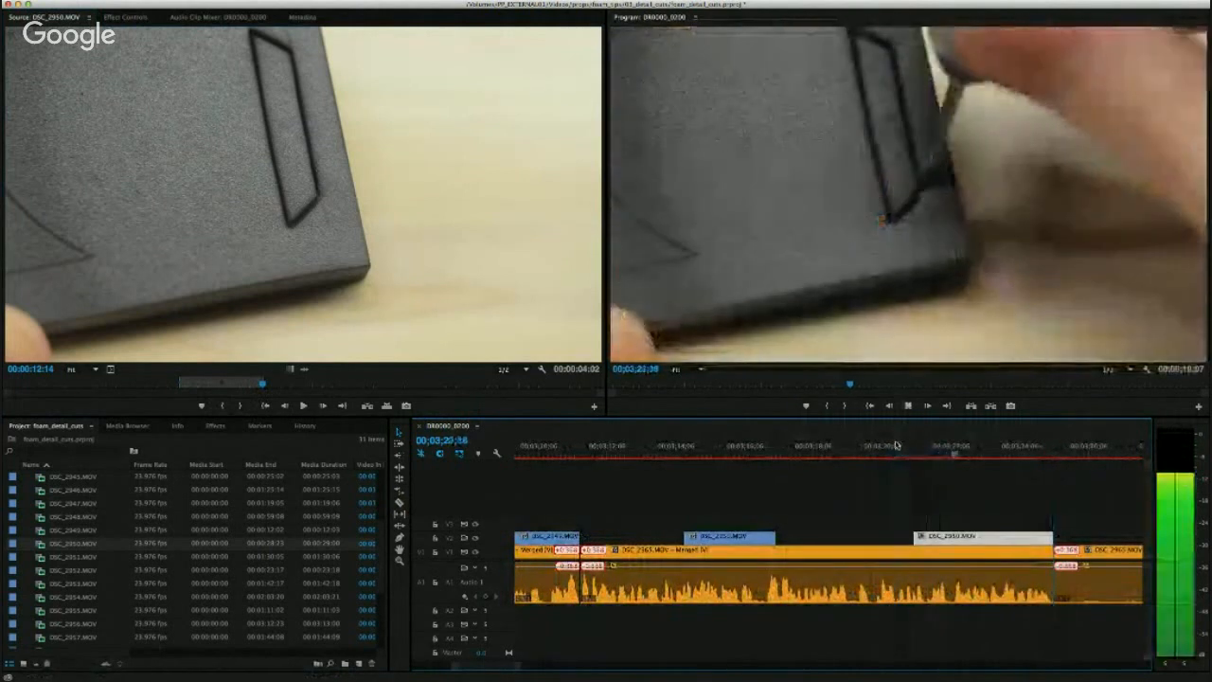
left_click(862, 453)
key("space")
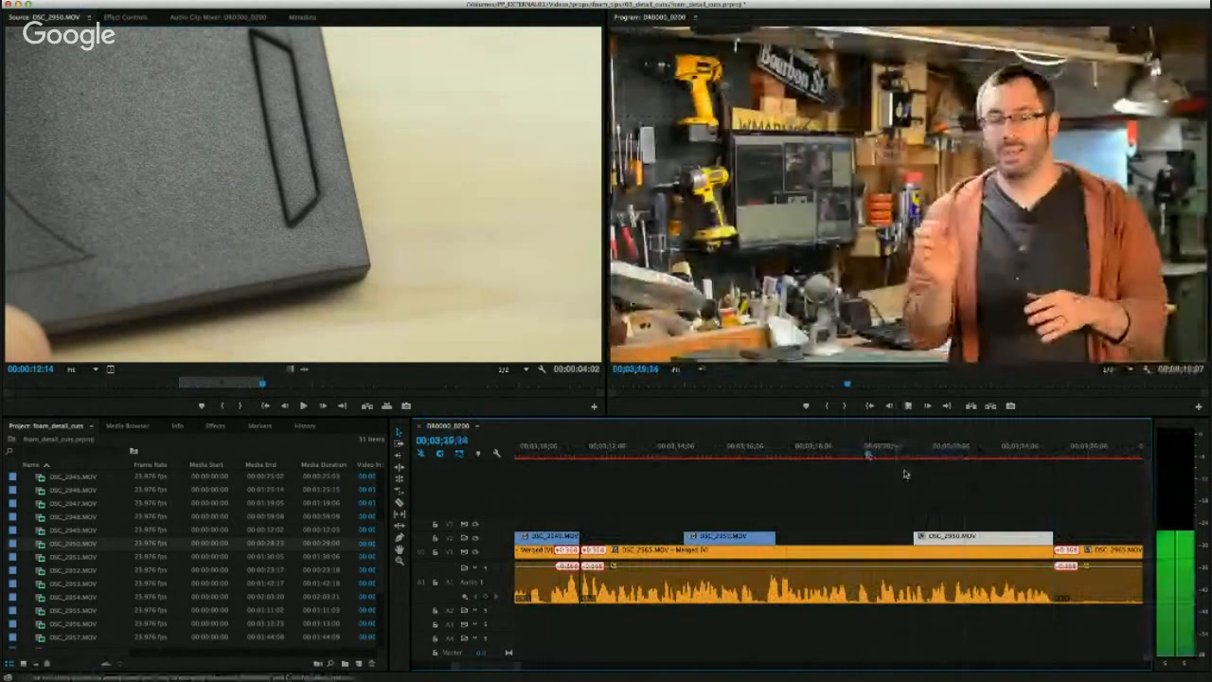
left_click_drag(933, 537, 865, 536)
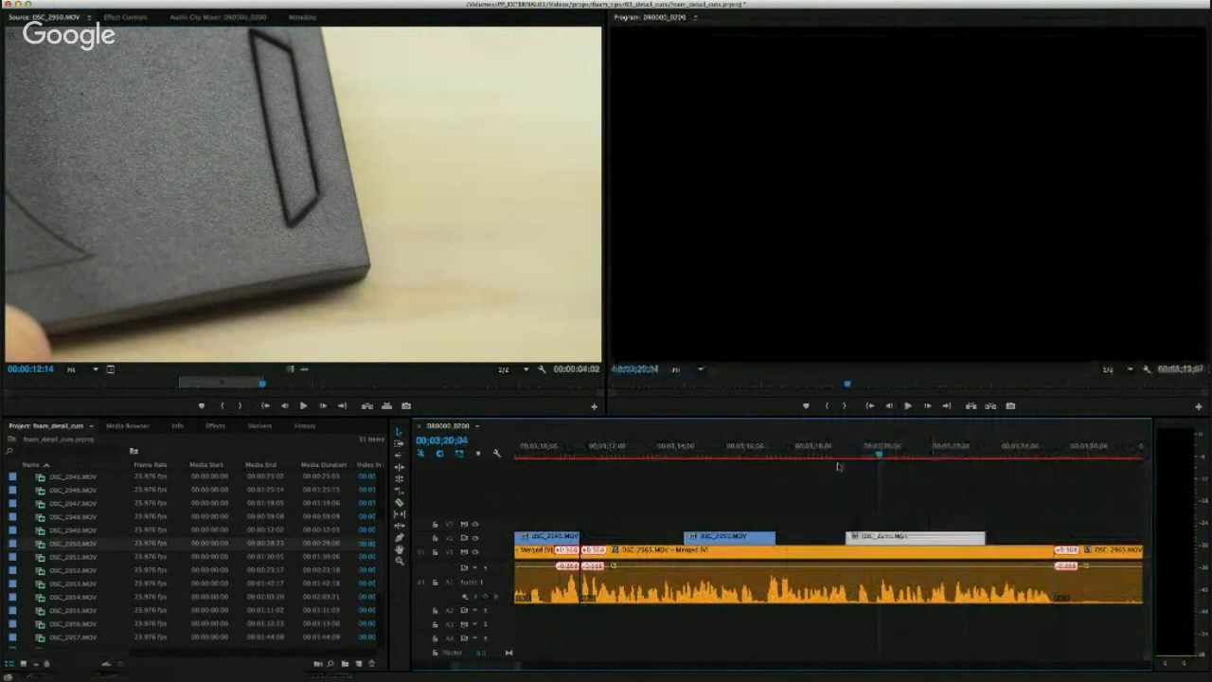
key("space")
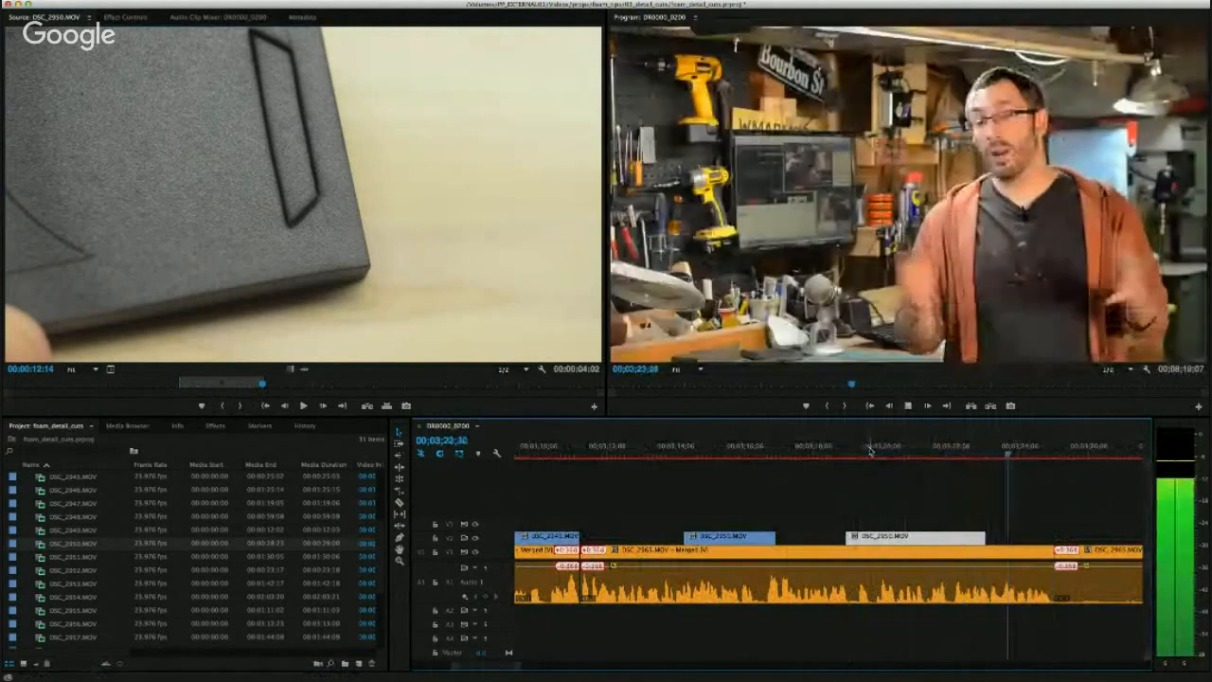
Drop the B-roll clips between about 00;02;45 and 00;02;56 onto V1 and add default transitions at their cuts.
left_click_drag(588, 668, 540, 669)
left_click_drag(751, 542, 782, 524)
left_click_drag(1032, 512, 1132, 547)
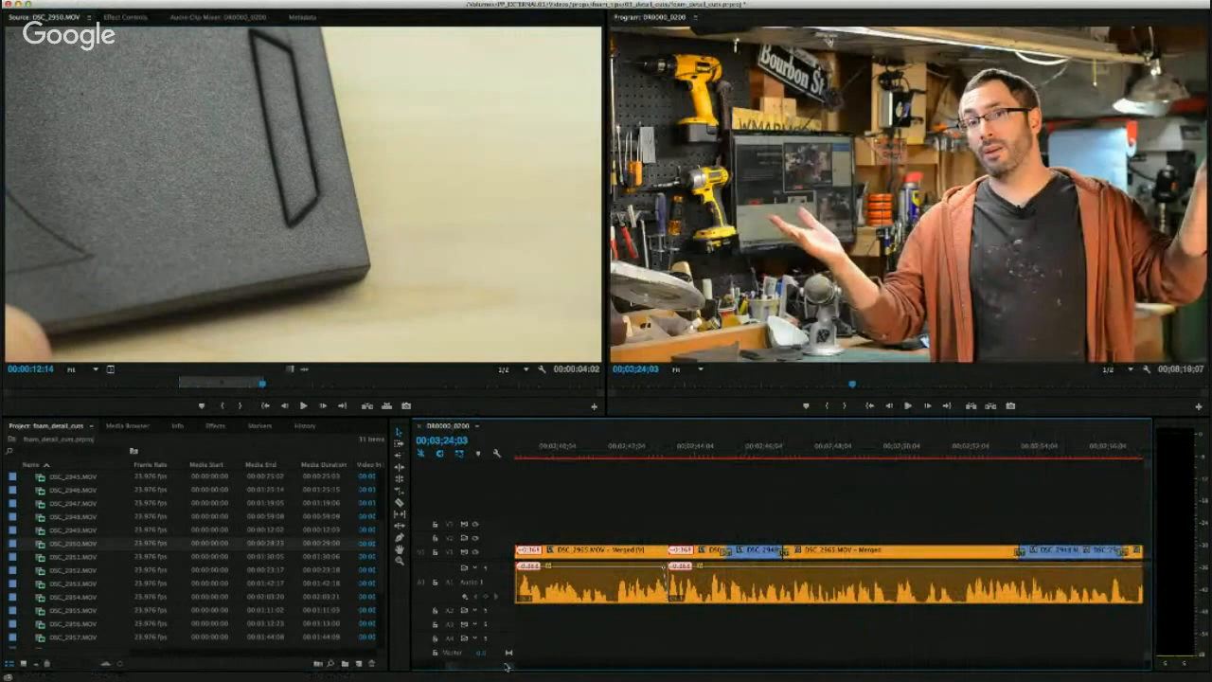
Move the two DSC_2948.MOV clips near 00;03;00 from V2 to V1, add default transitions at their outer cuts, and check the frames.
scroll(504, 668, "down", 3)
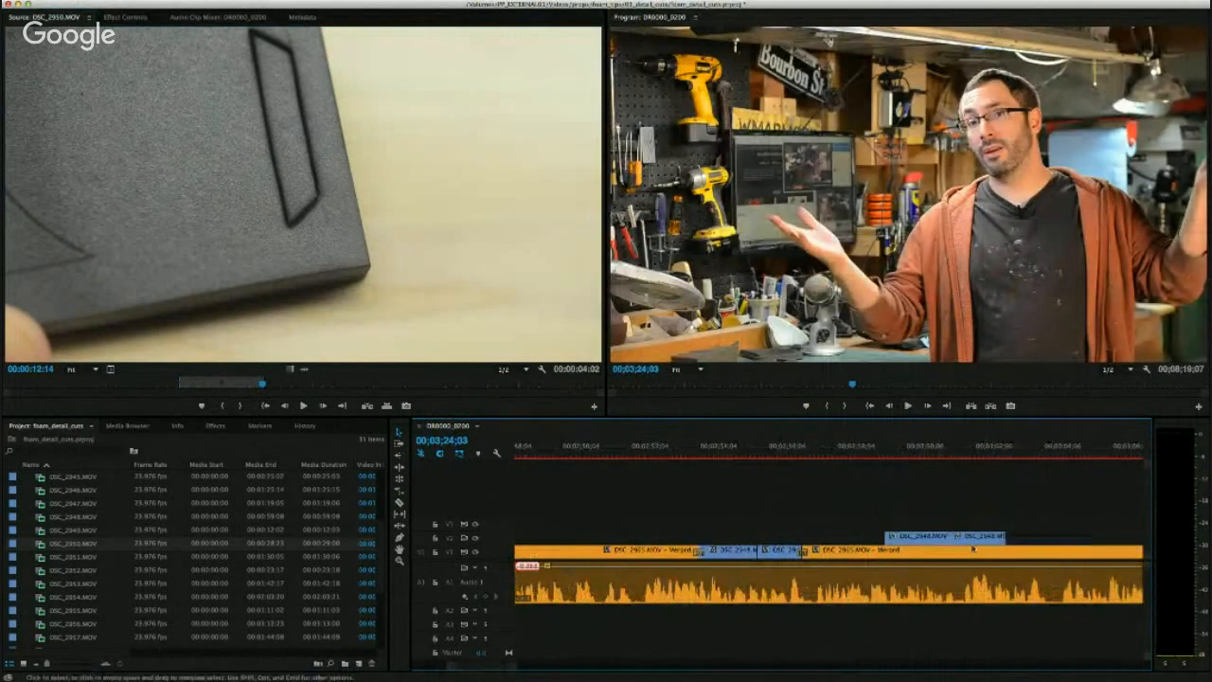
left_click_drag(936, 538, 936, 551)
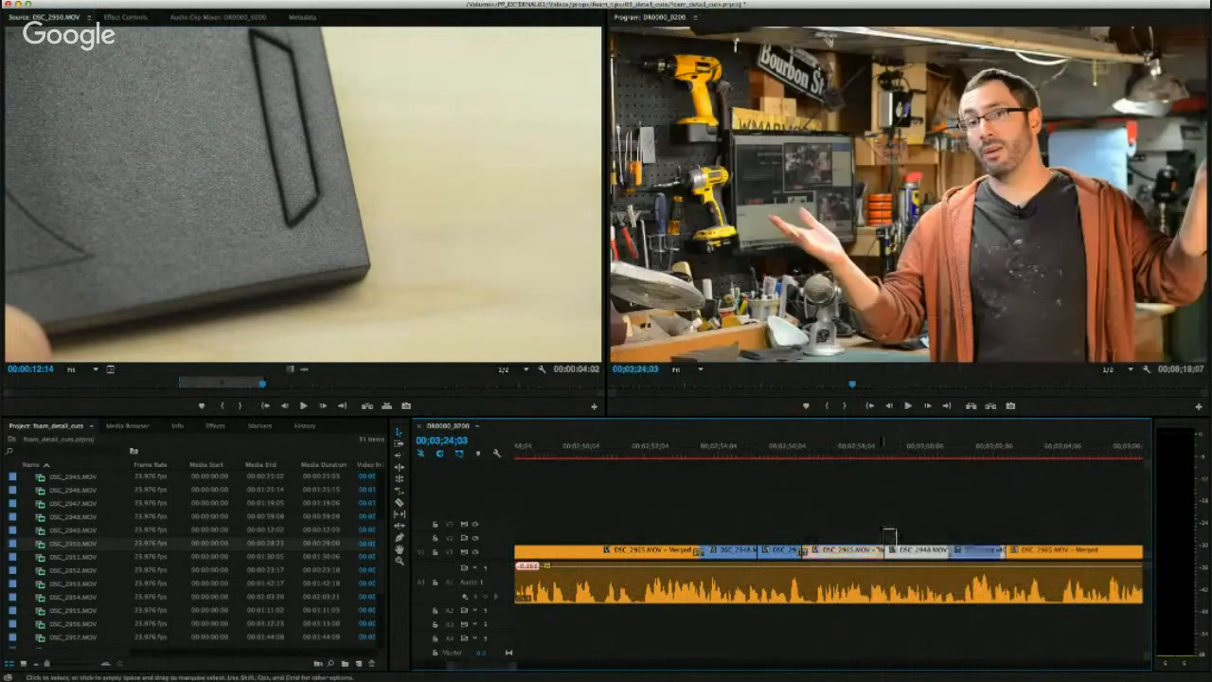
left_click_drag(995, 520, 1012, 547)
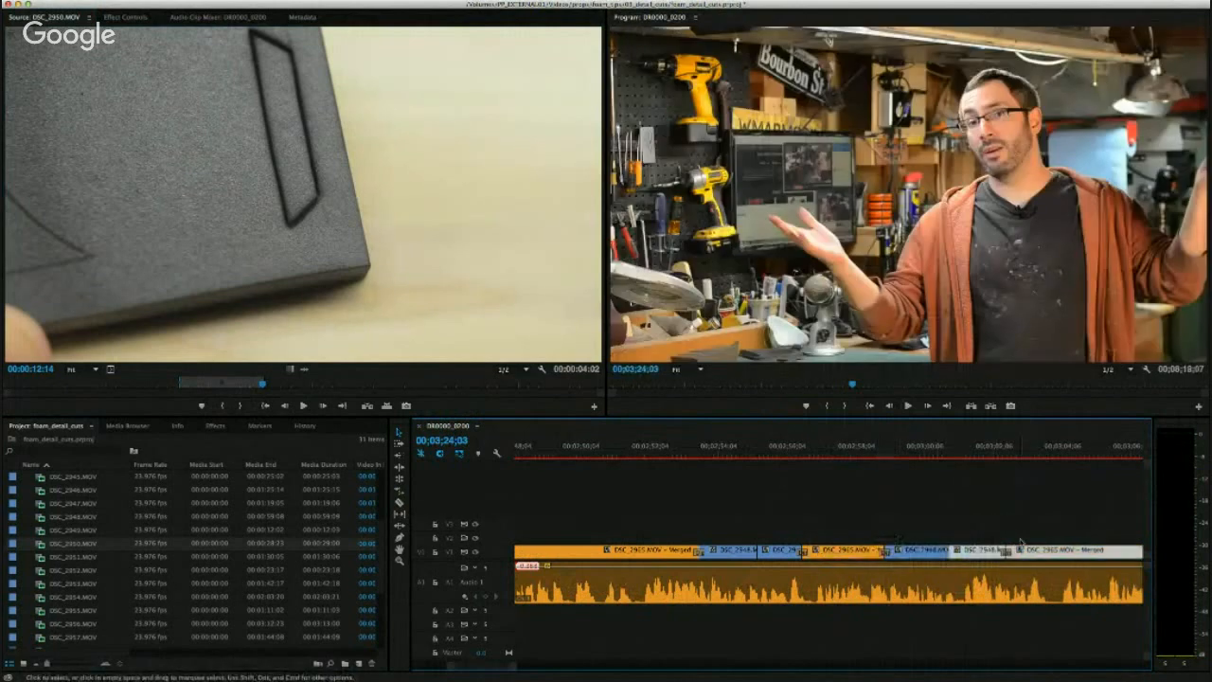
left_click(899, 450)
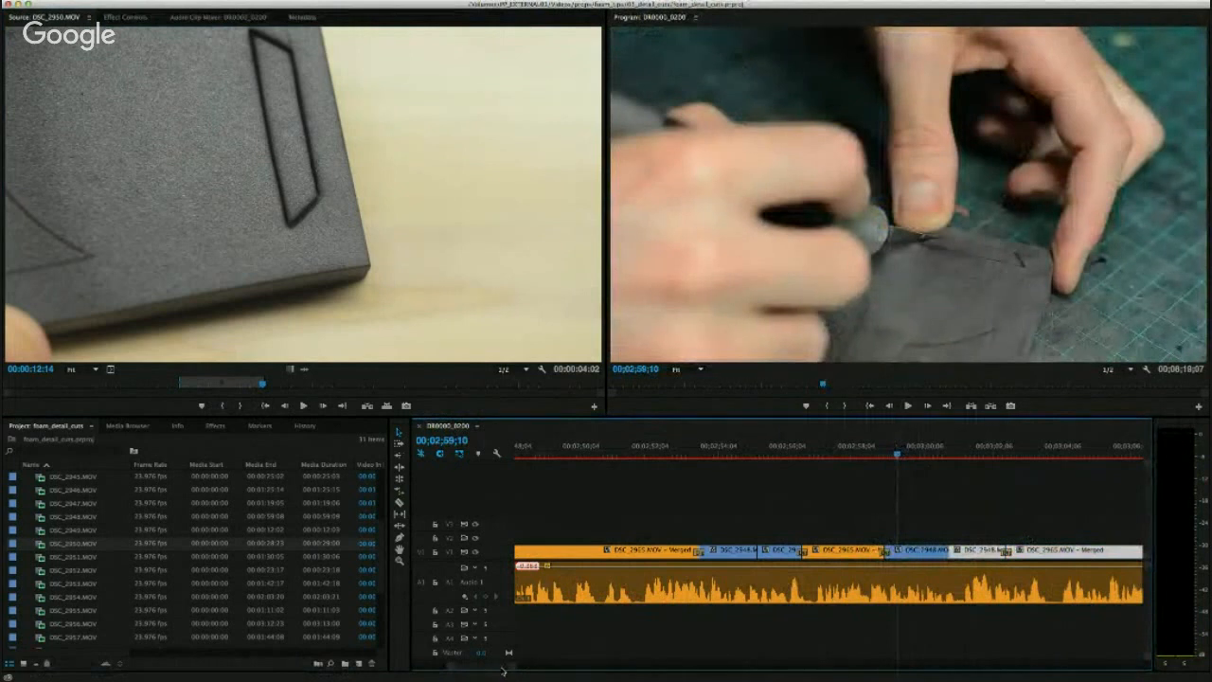
scroll(487, 669, "left", 3)
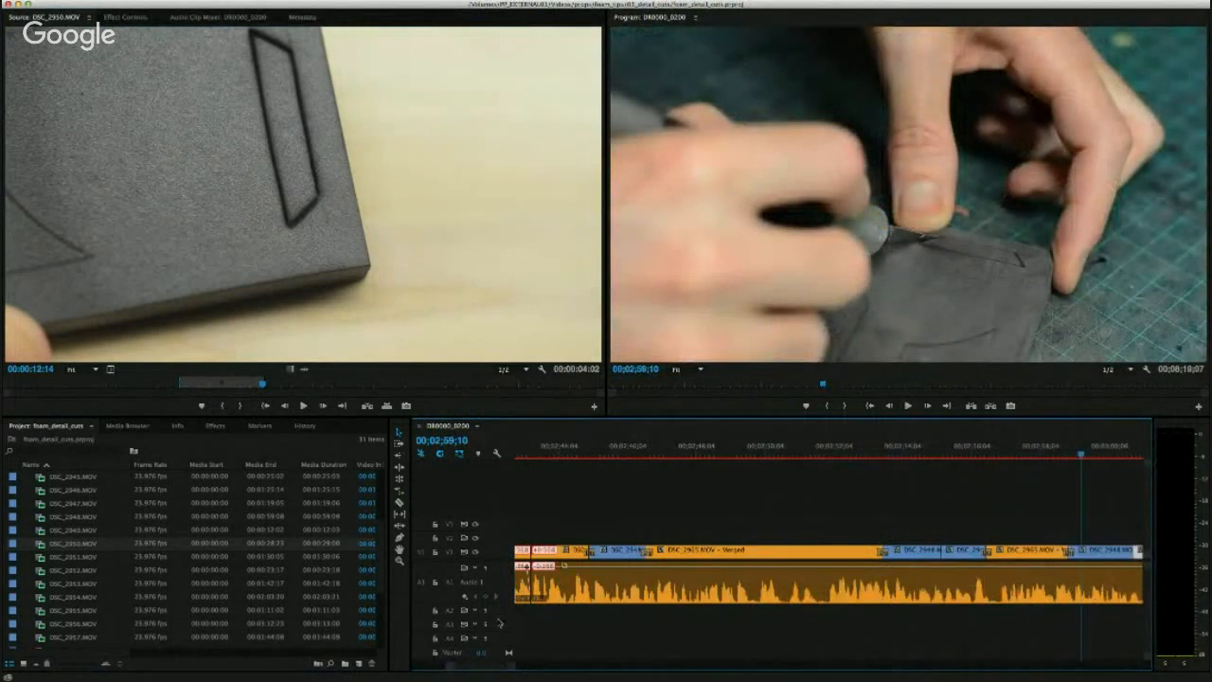
left_click(576, 452)
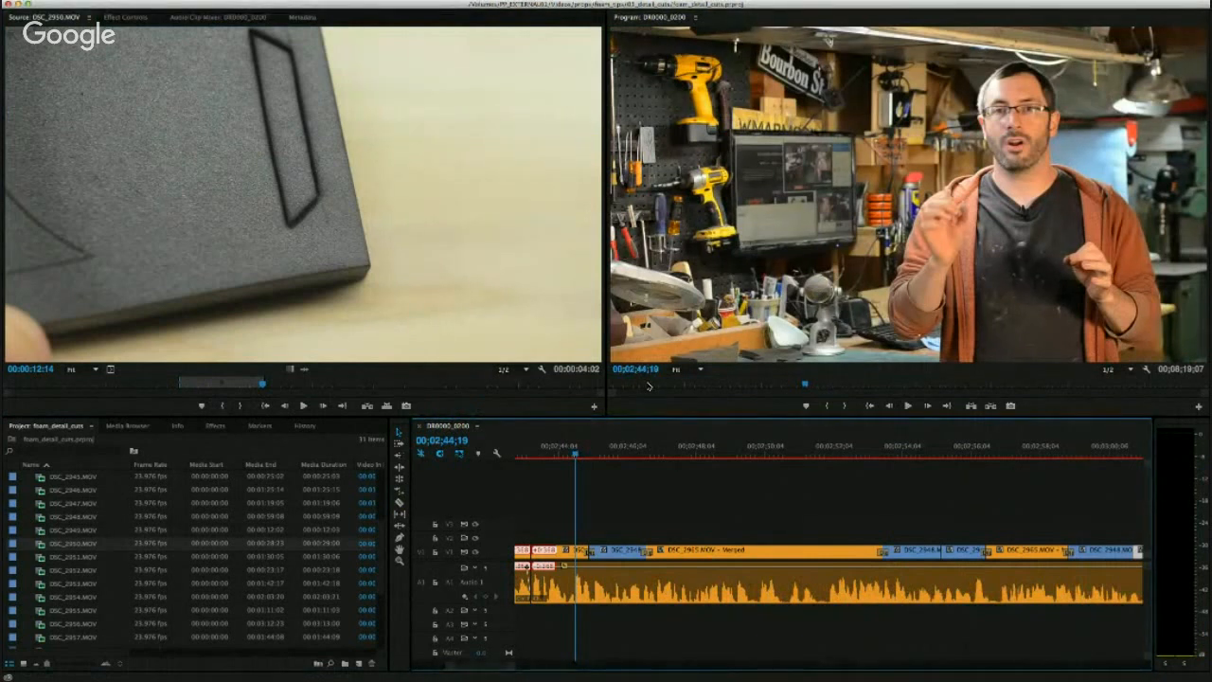
Move the DSC_2949.MOV clip near 00;03;10 from V2 to V1, add default transitions at both ends, and preview its opening.
scroll(493, 668, "left", 8)
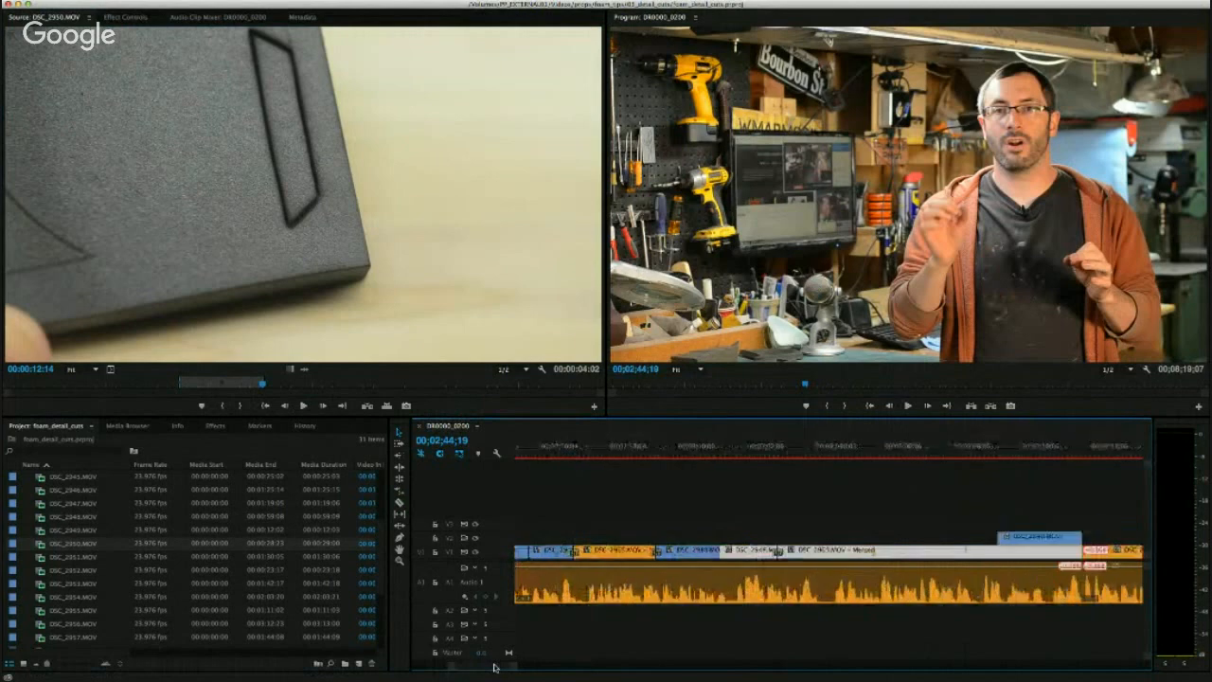
left_click(1052, 522)
left_click_drag(1049, 536, 1048, 551)
left_click_drag(1029, 529, 984, 546)
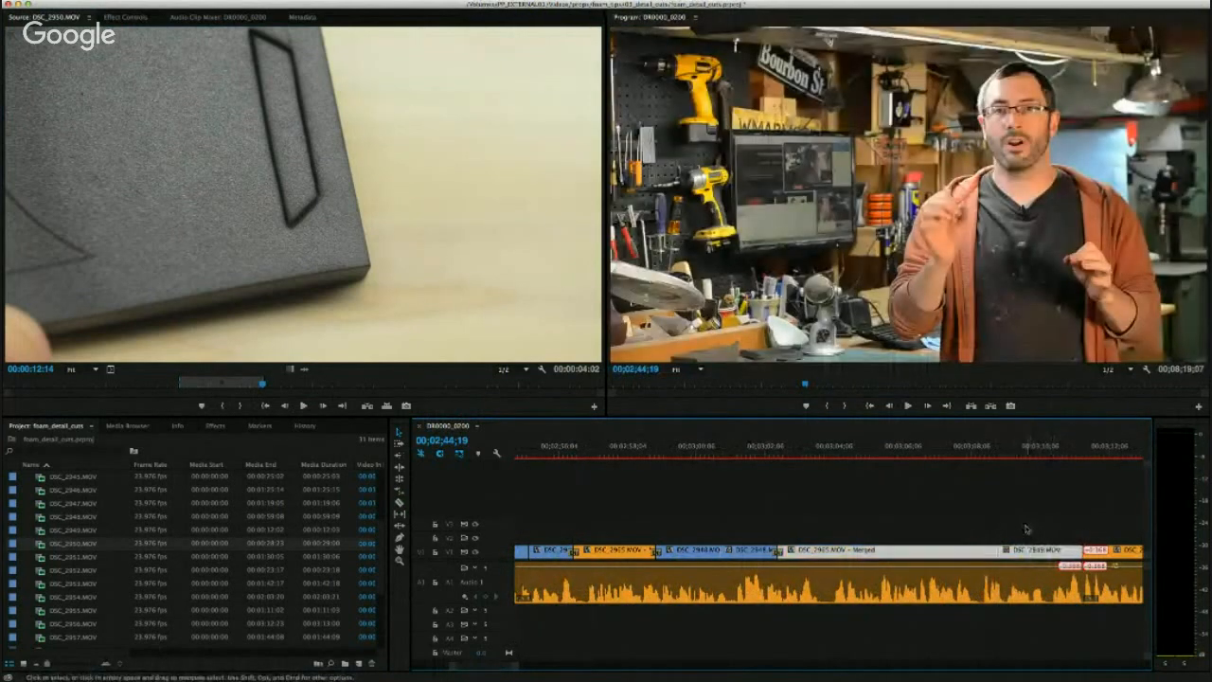
left_click(939, 458)
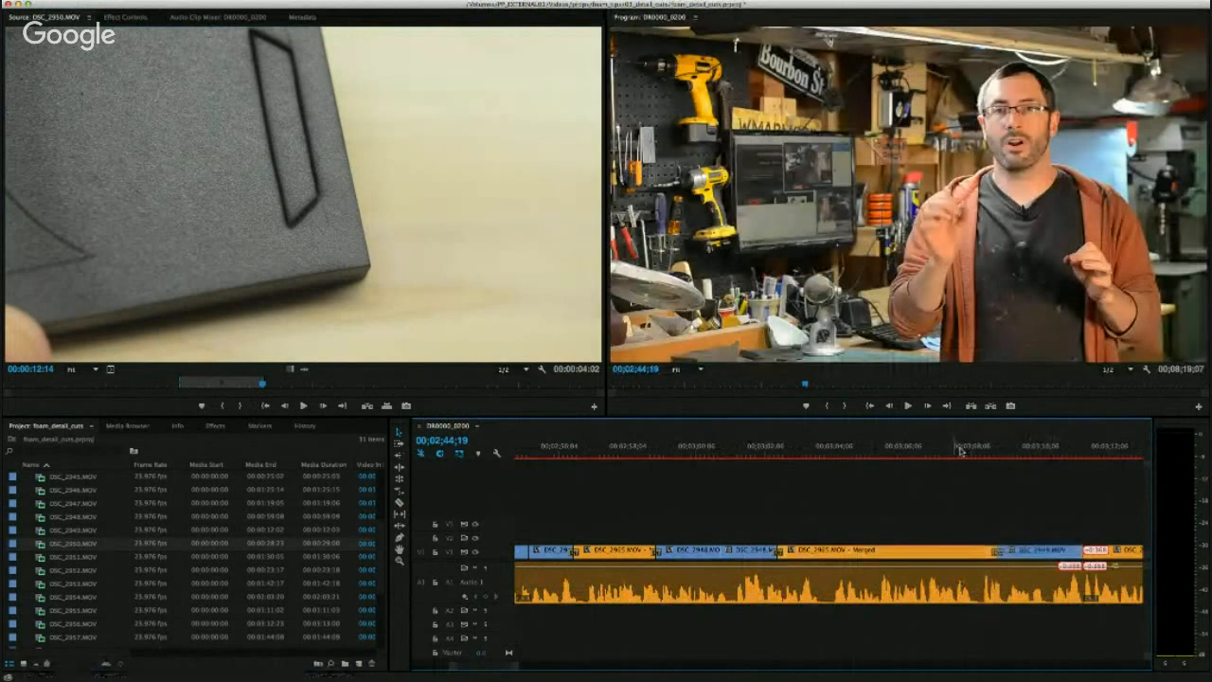
left_click(982, 449)
key("space")
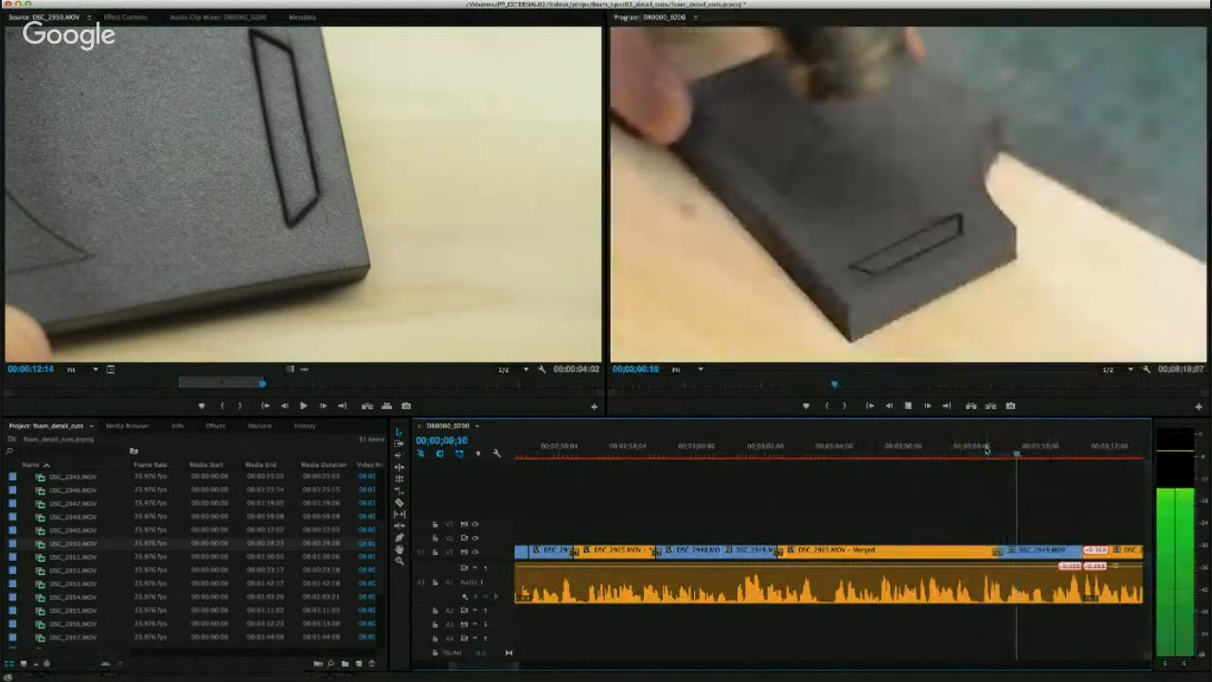
key("space")
left_click_drag(486, 671, 490, 671)
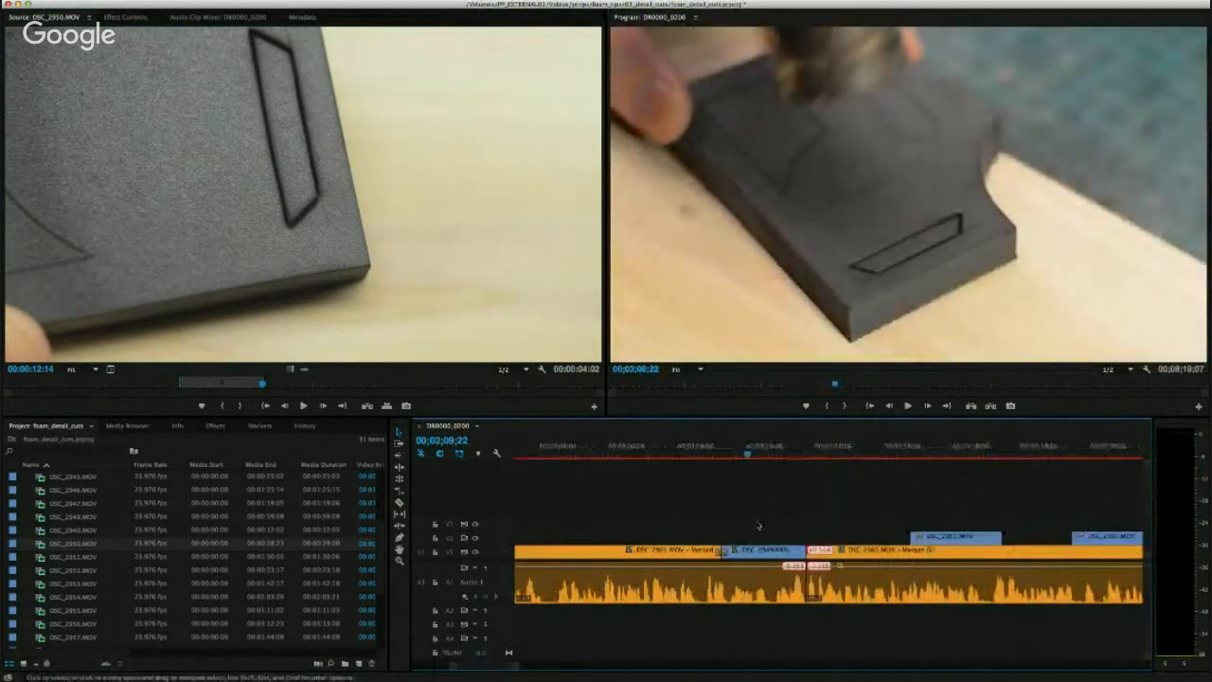
left_click(806, 538)
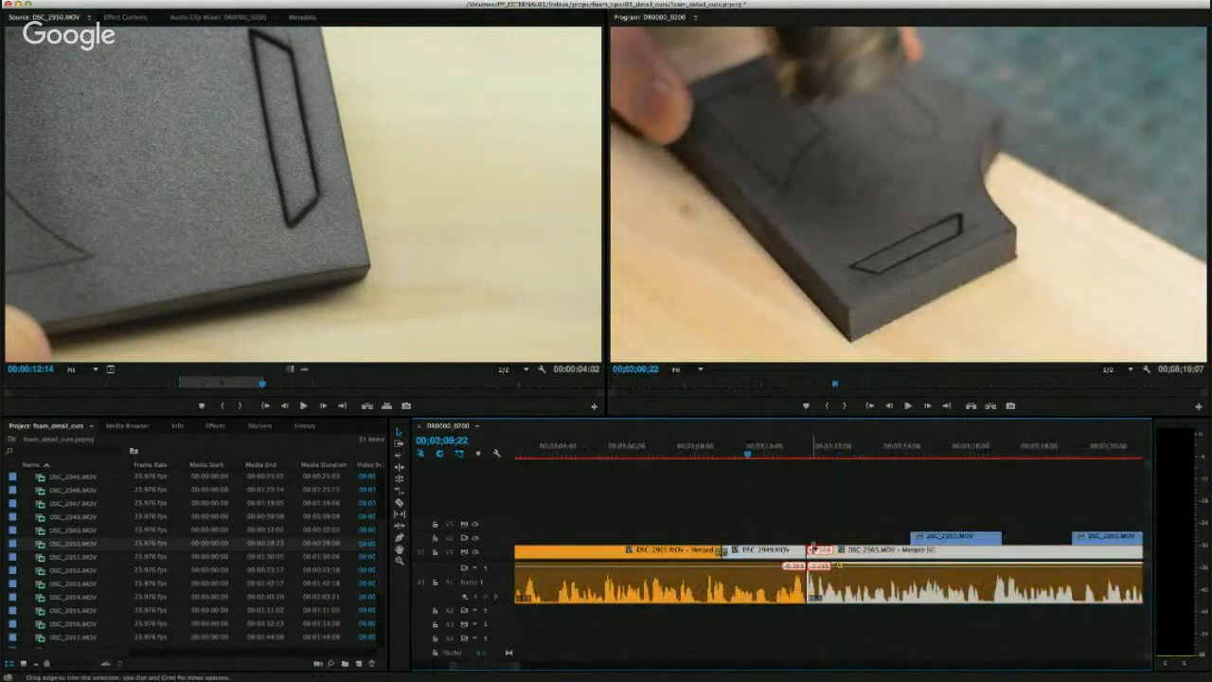
Move both DSC_2950.MOV clips from V2 to V1, add default transitions at their cuts, and preview the last one.
left_click_drag(951, 493, 1115, 542)
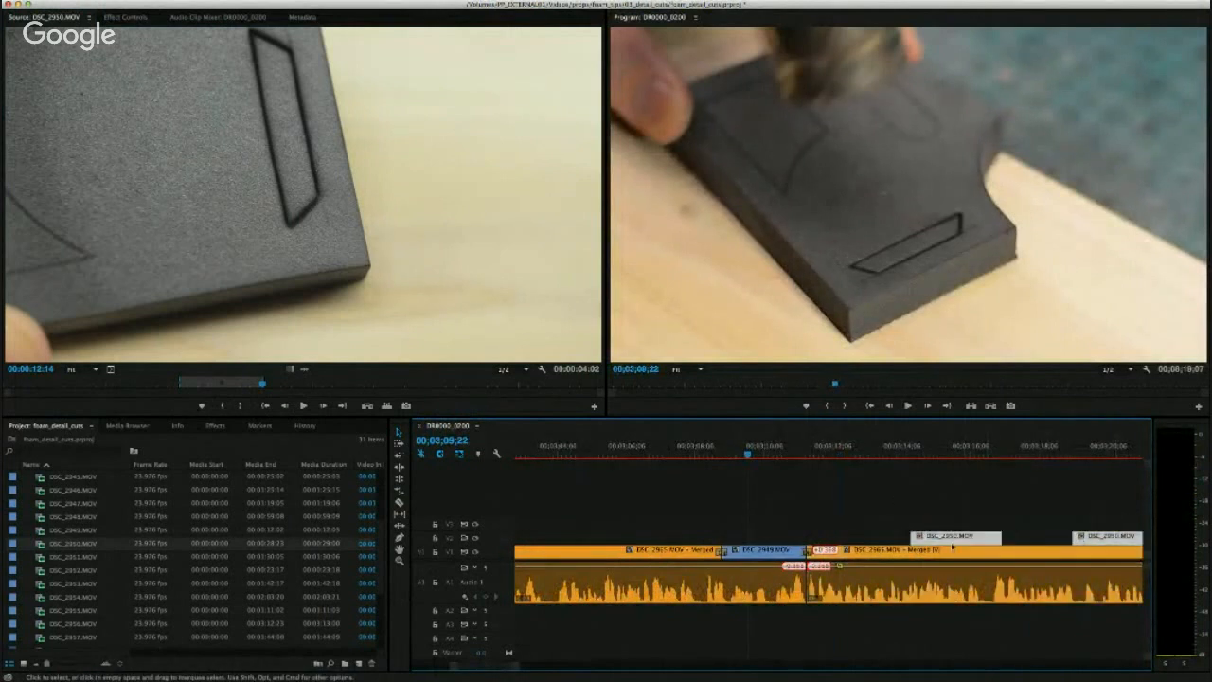
left_click_drag(952, 544, 898, 551)
left_click_drag(1005, 534, 1075, 546)
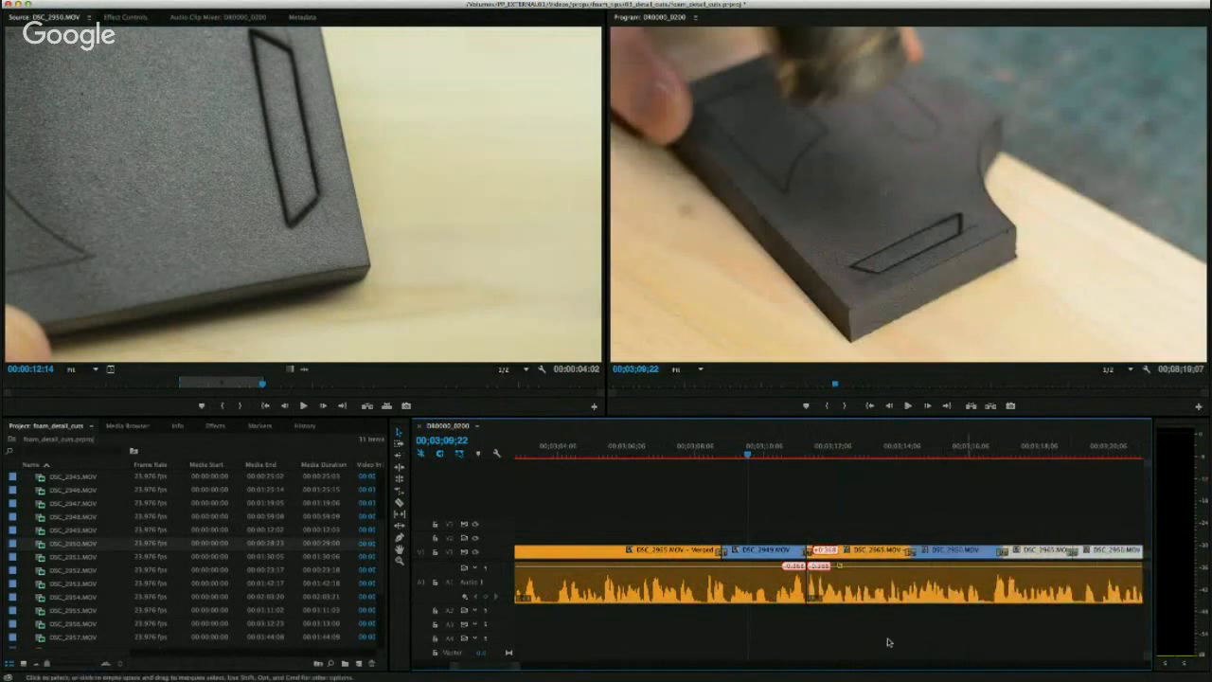
scroll(505, 670, "down", 3)
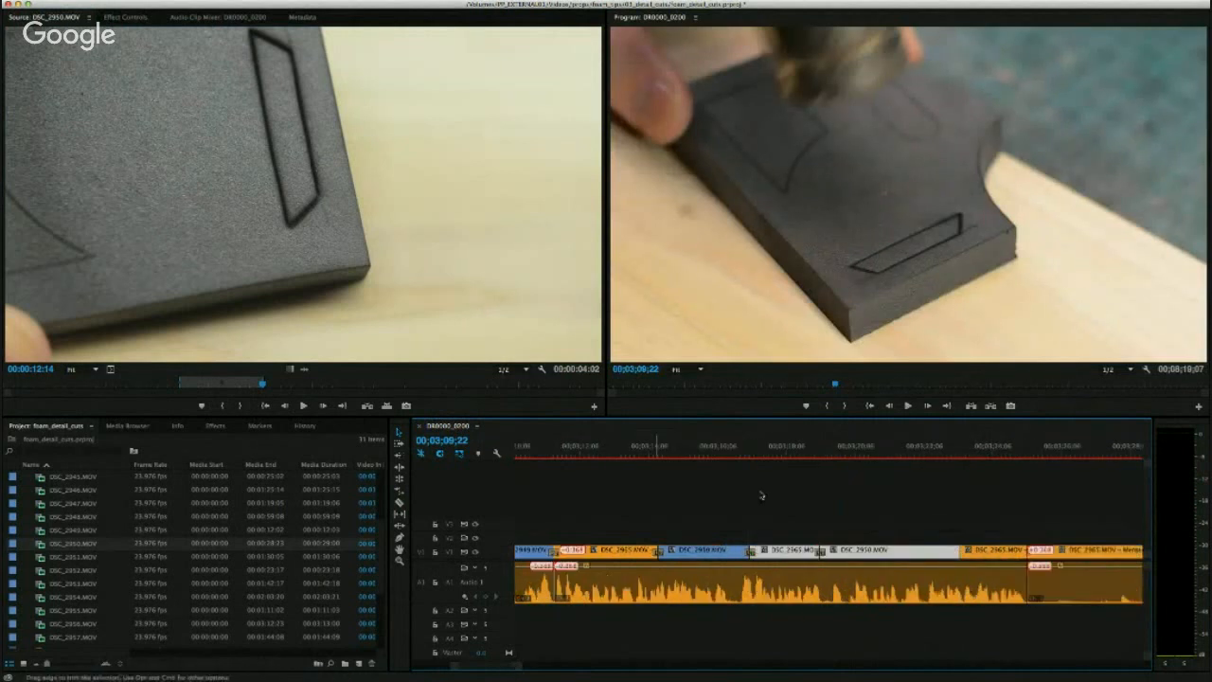
left_click_drag(953, 533, 968, 549)
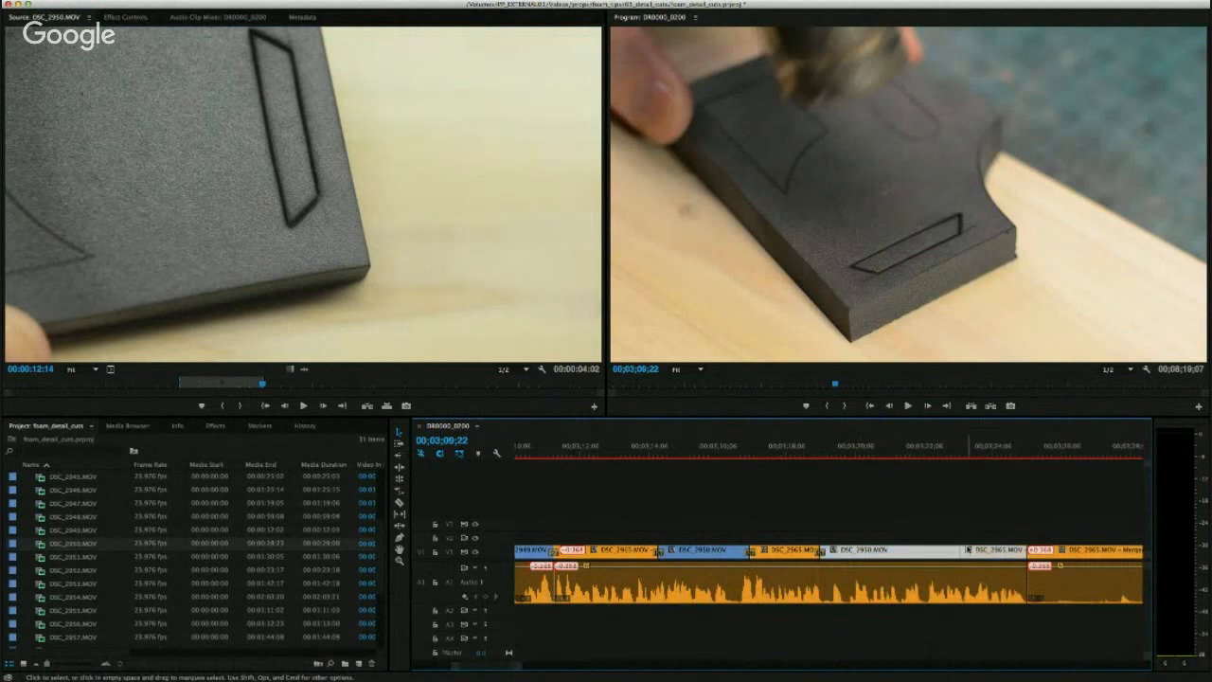
left_click(956, 451)
key("space")
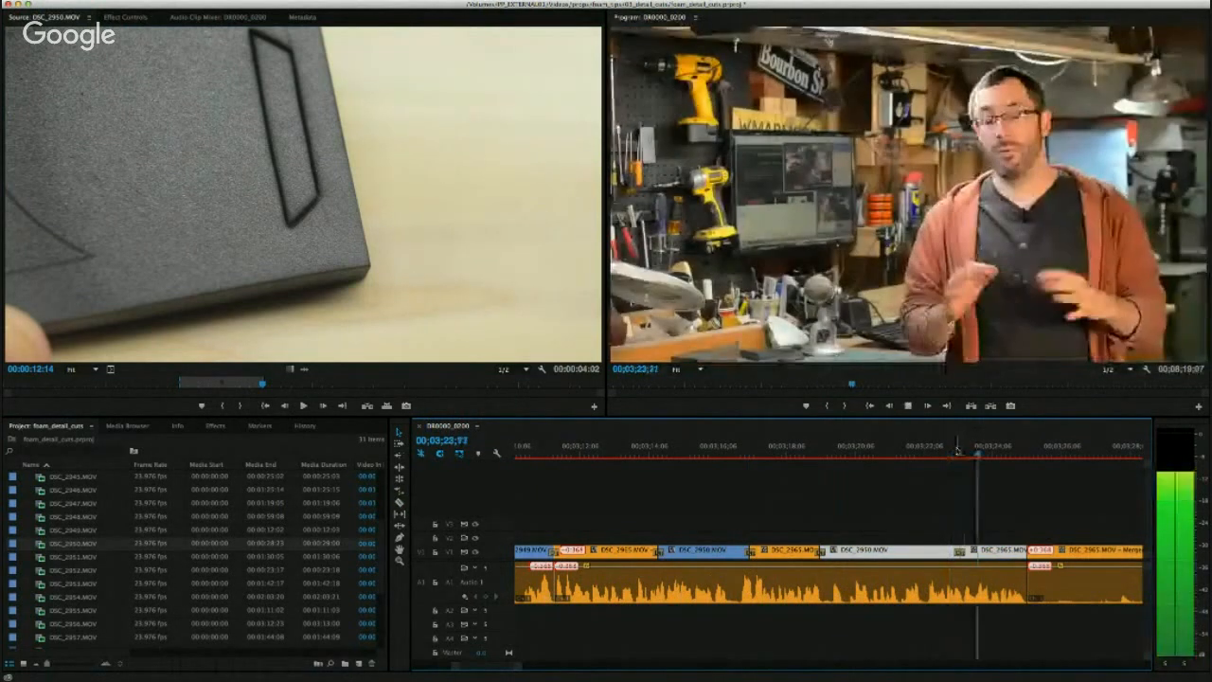
key("space")
Cut the long pause following 00;03;25;06 out of the narration and close the gap.
scroll(506, 670, "down", 2)
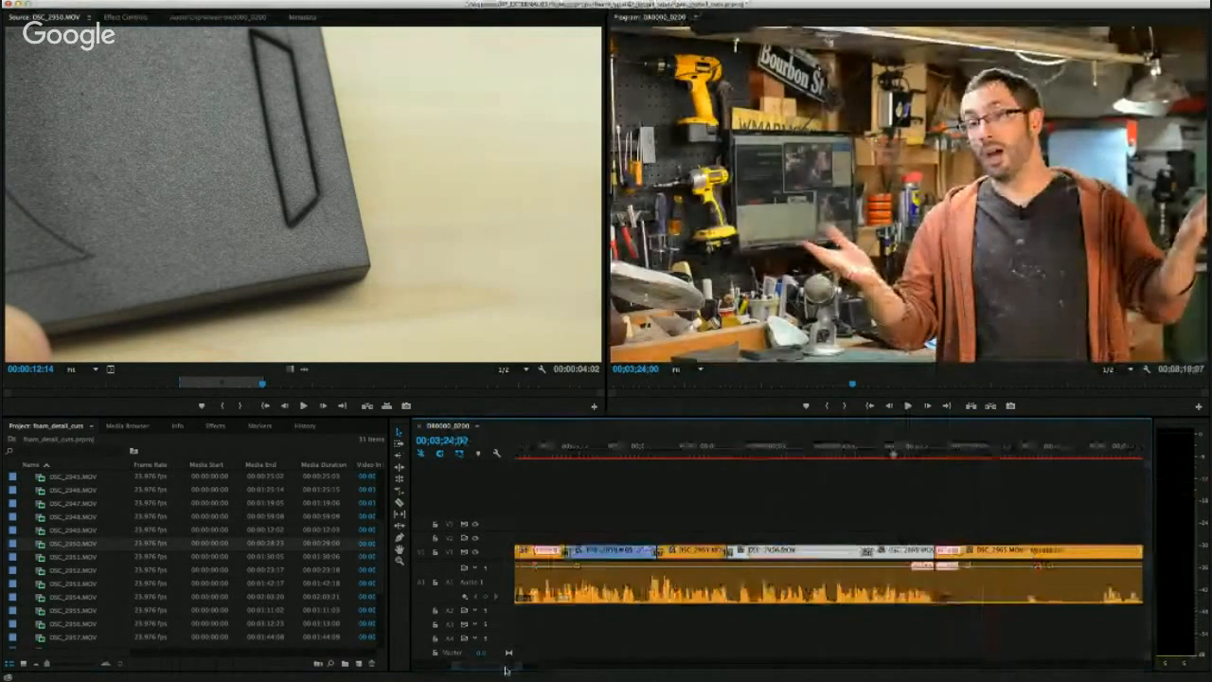
left_click_drag(505, 670, 508, 671)
left_click_drag(710, 454, 988, 457)
left_click_drag(756, 549, 773, 570)
Play the narration on to the next pause and split it at 00;03;37;06.
left_click(745, 447)
key("space")
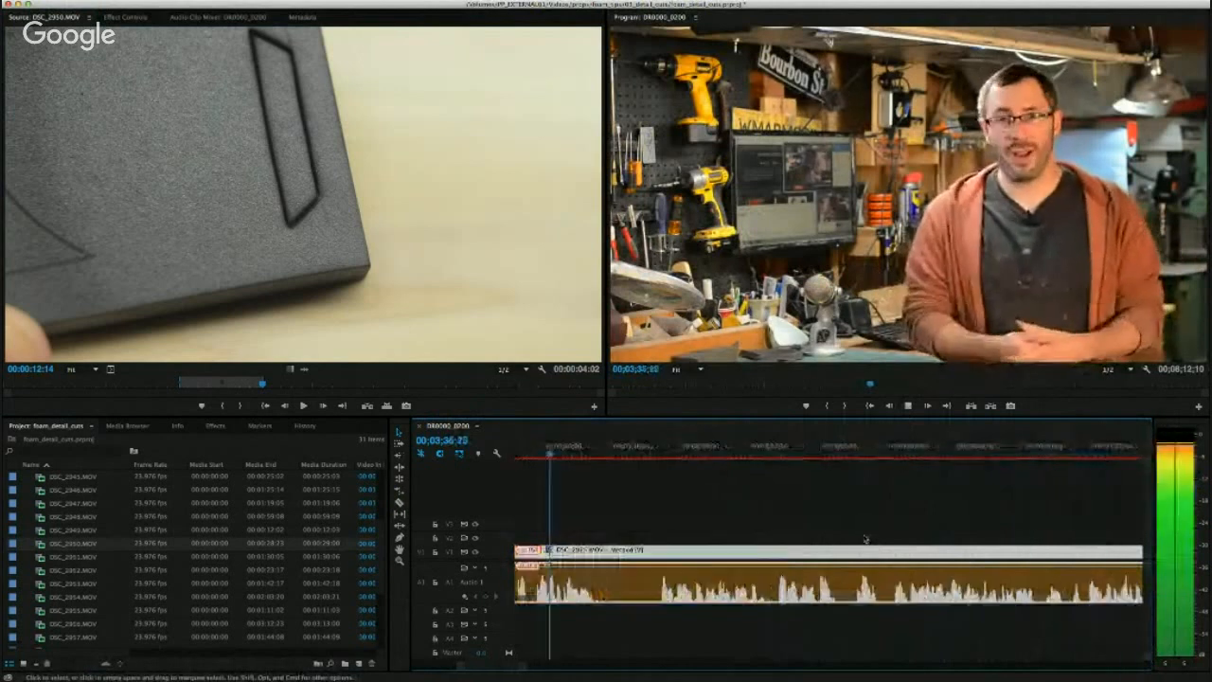
key("space")
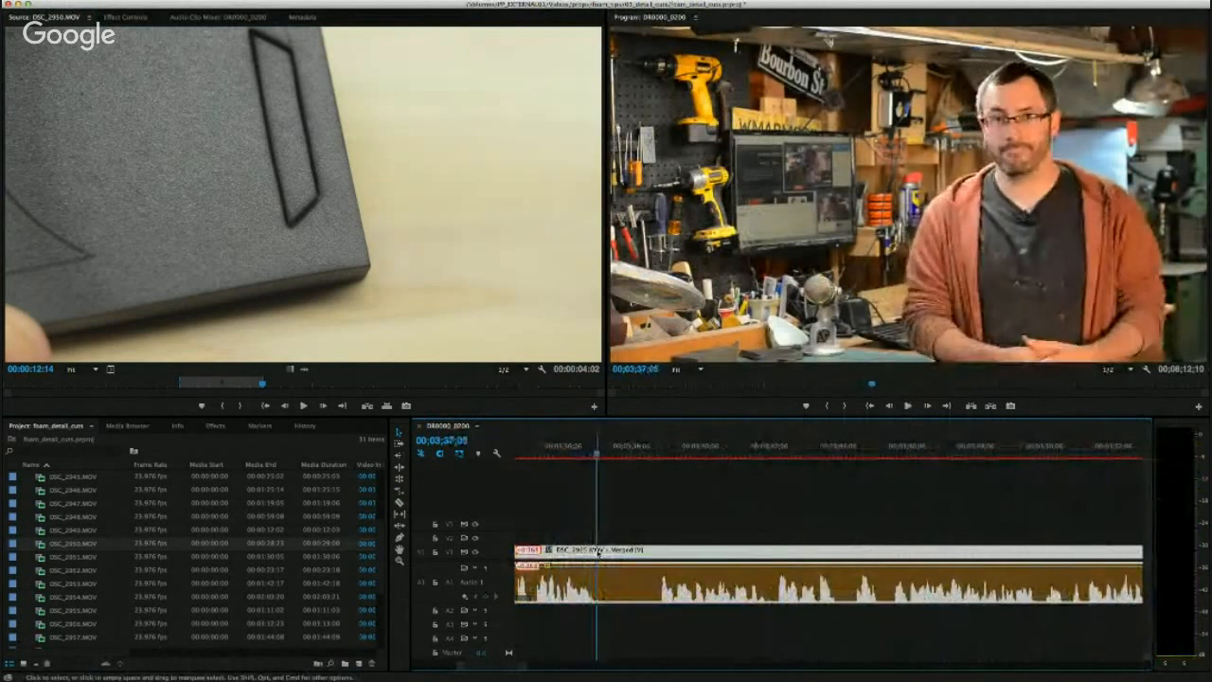
key("c")
left_click(597, 551)
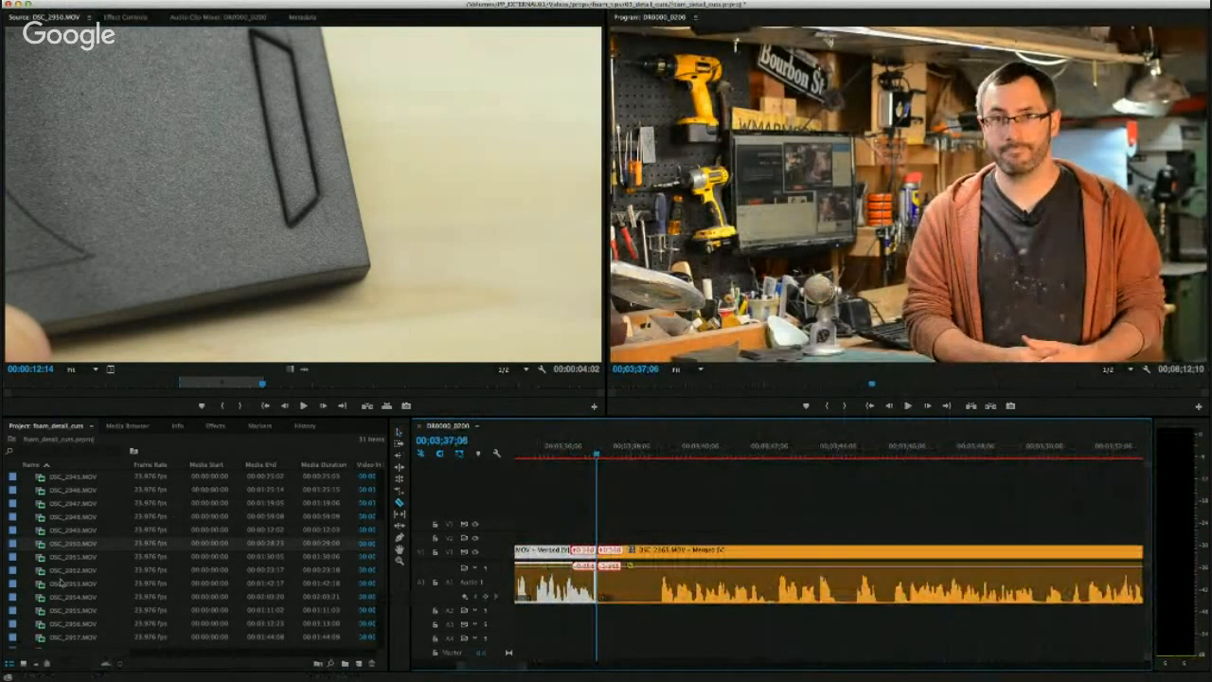
Load DSC_2951.MOV as the source clip and skim its footage.
double_click(59, 558)
left_click_drag(67, 386, 286, 392)
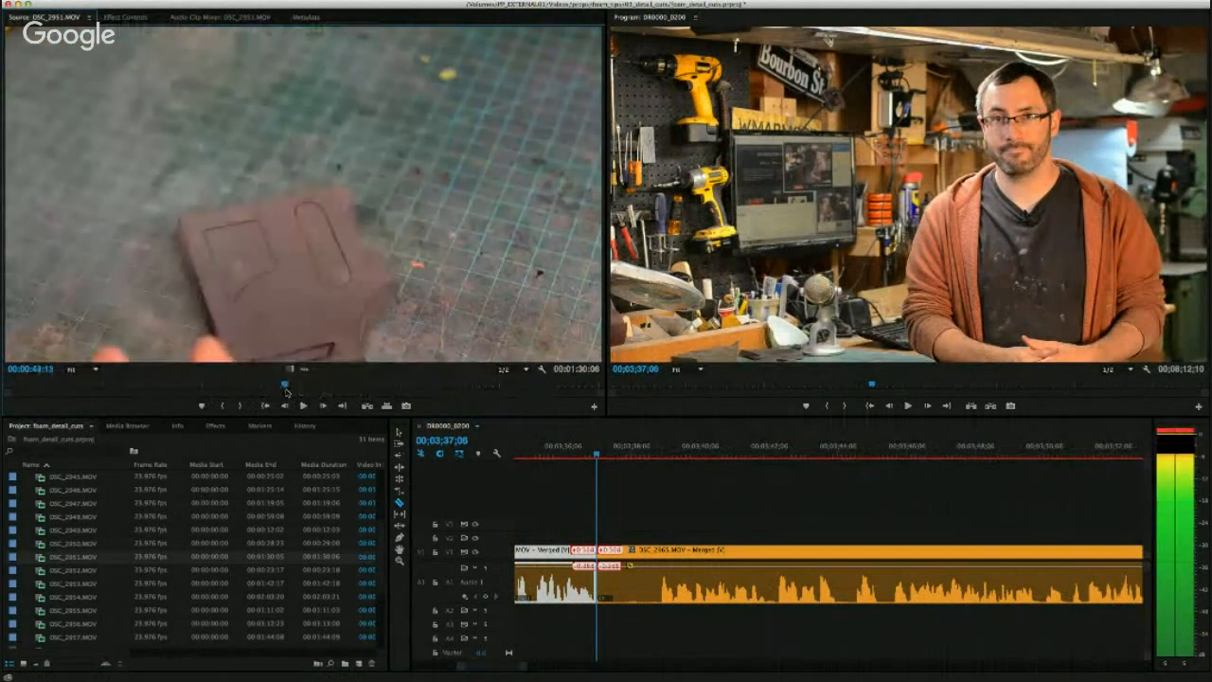
Remove the narration pause between 00;03;37;06 and 00;03;39;00 and close the gap.
left_click_drag(602, 456, 661, 454)
key("Left")
key("Left")
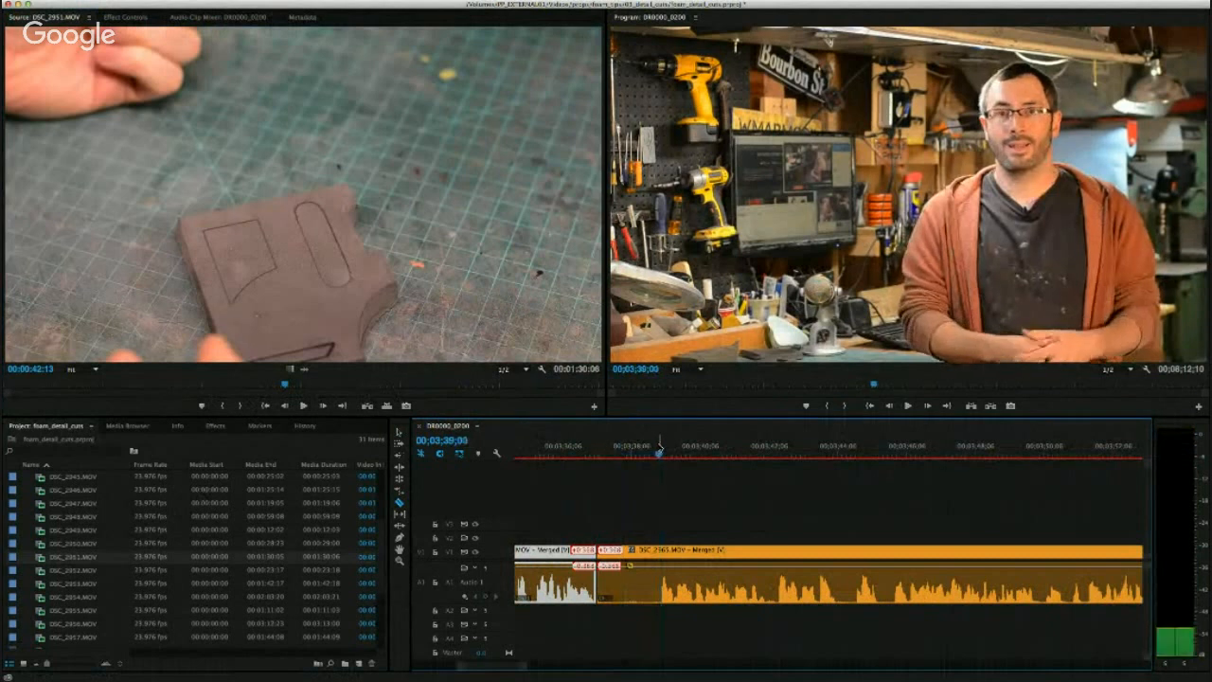
key("Right")
key("Right")
key("Left")
key("Left")
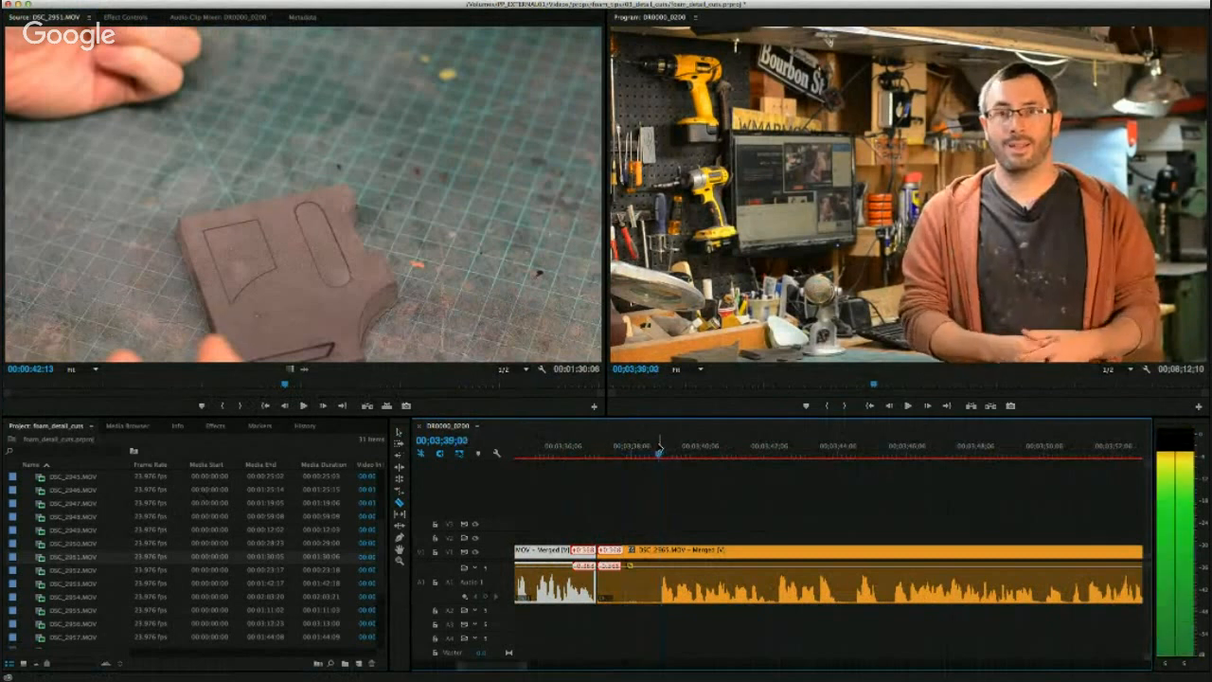
left_click(660, 555)
left_click_drag(678, 555, 614, 557)
Load DSC_2952.MOV and mark a 00:00:08:23 heat gun section ending at 00:00:14:23.
double_click(66, 571)
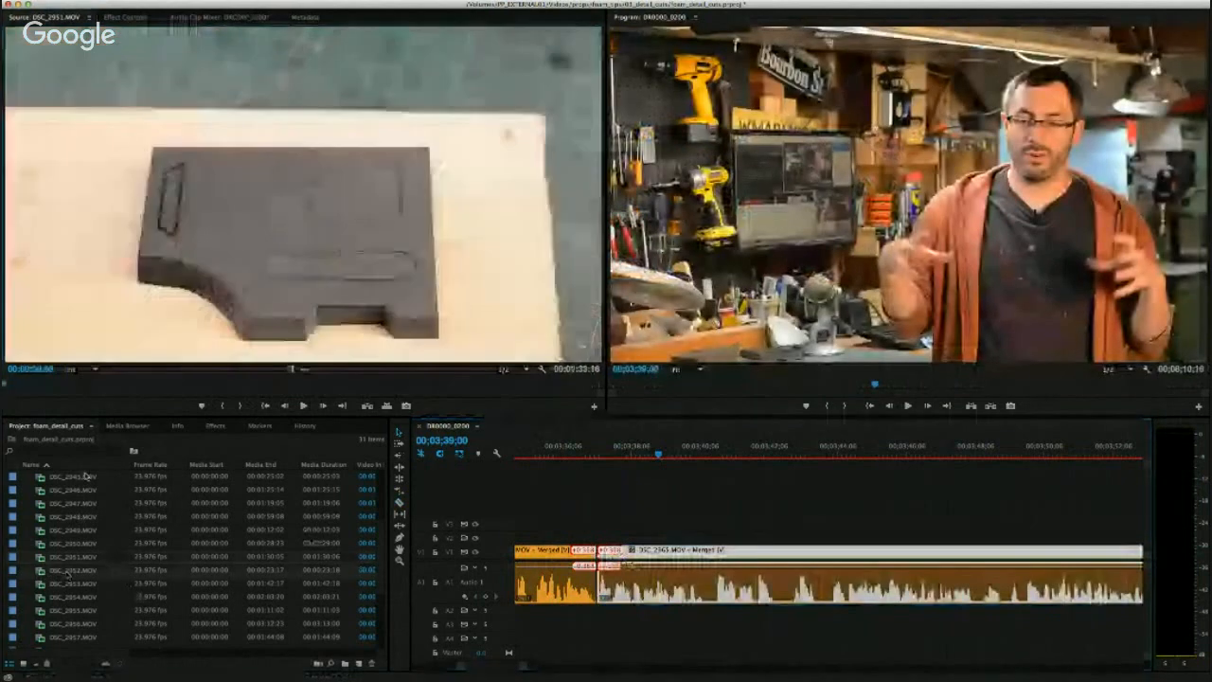
key("space")
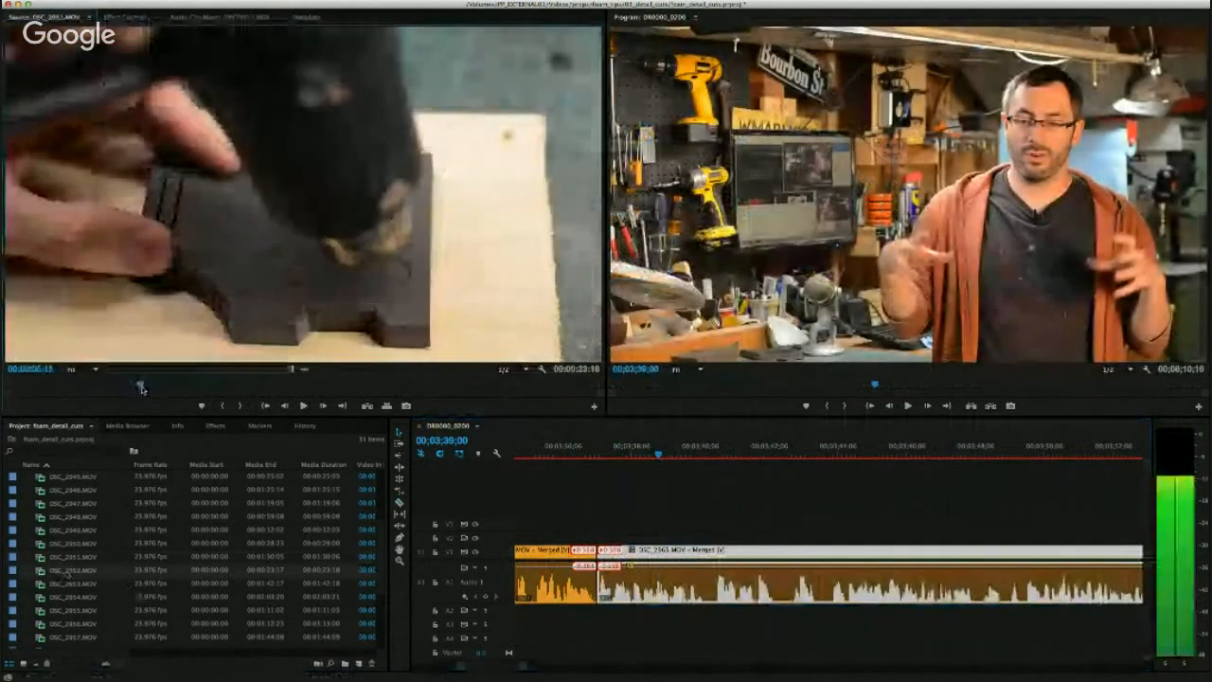
left_click(222, 405)
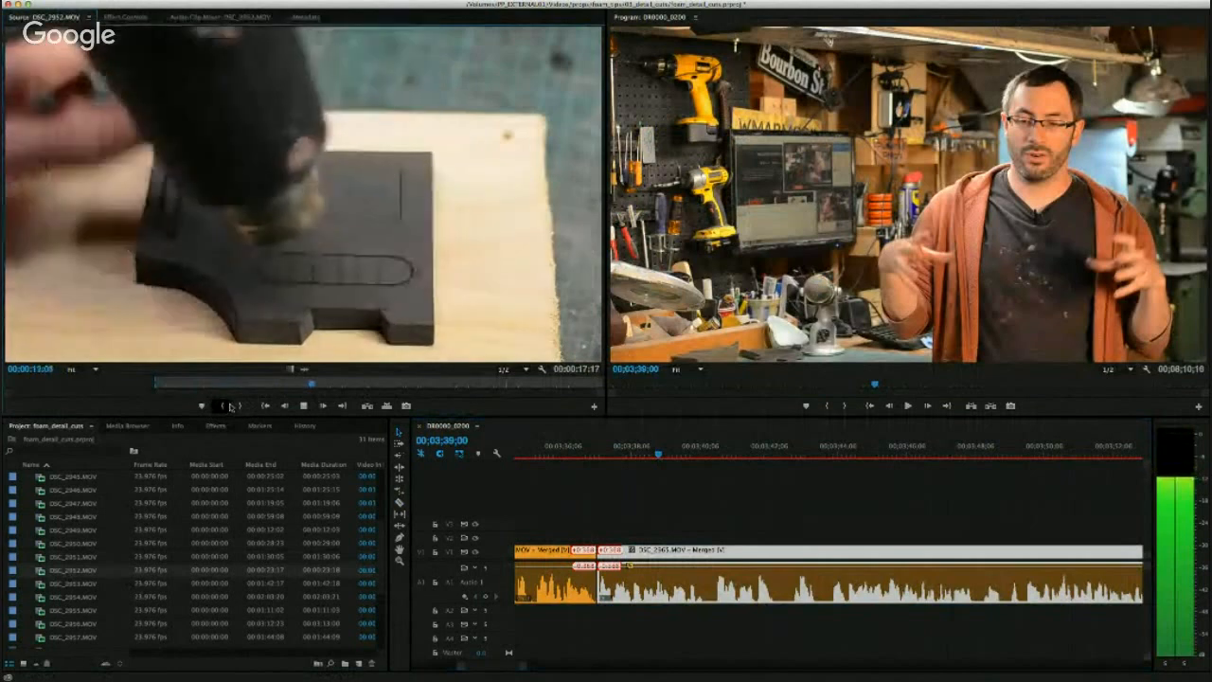
left_click(225, 407)
left_click(239, 406)
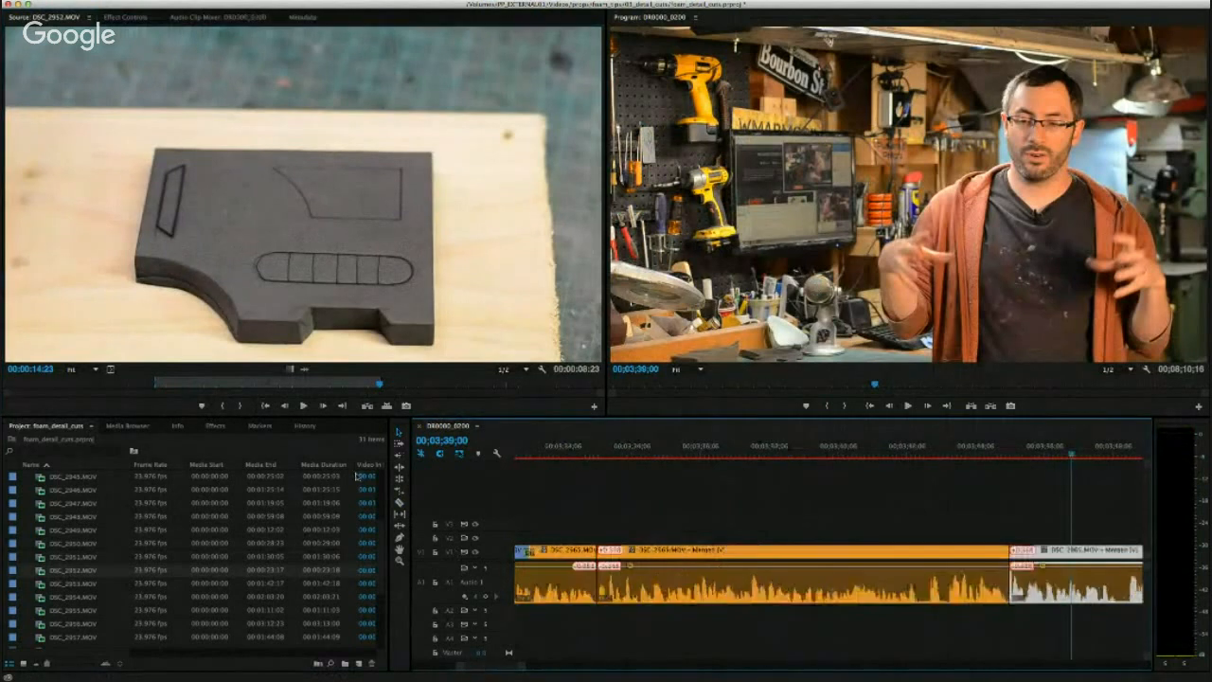
Place the marked DSC_2952.MOV video on V2, preview it, and shorten it to span about 00;03;28 to 00;03;33.
left_click_drag(287, 369, 720, 536)
left_click(737, 452)
key("space")
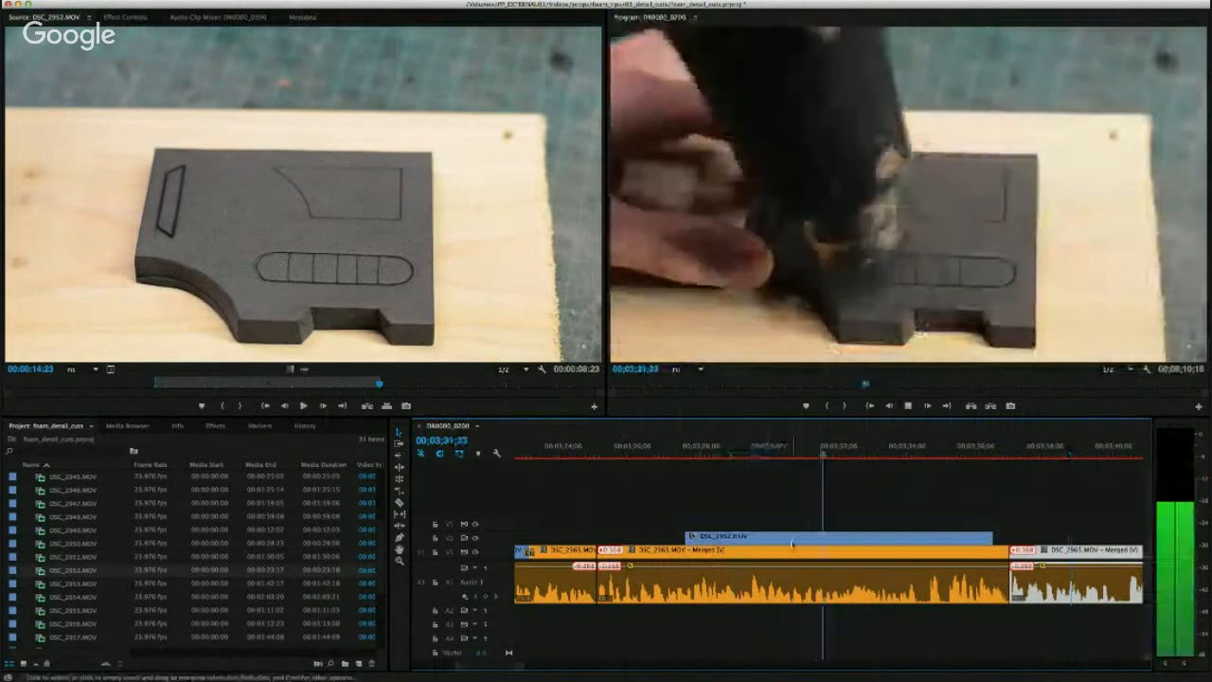
key("space")
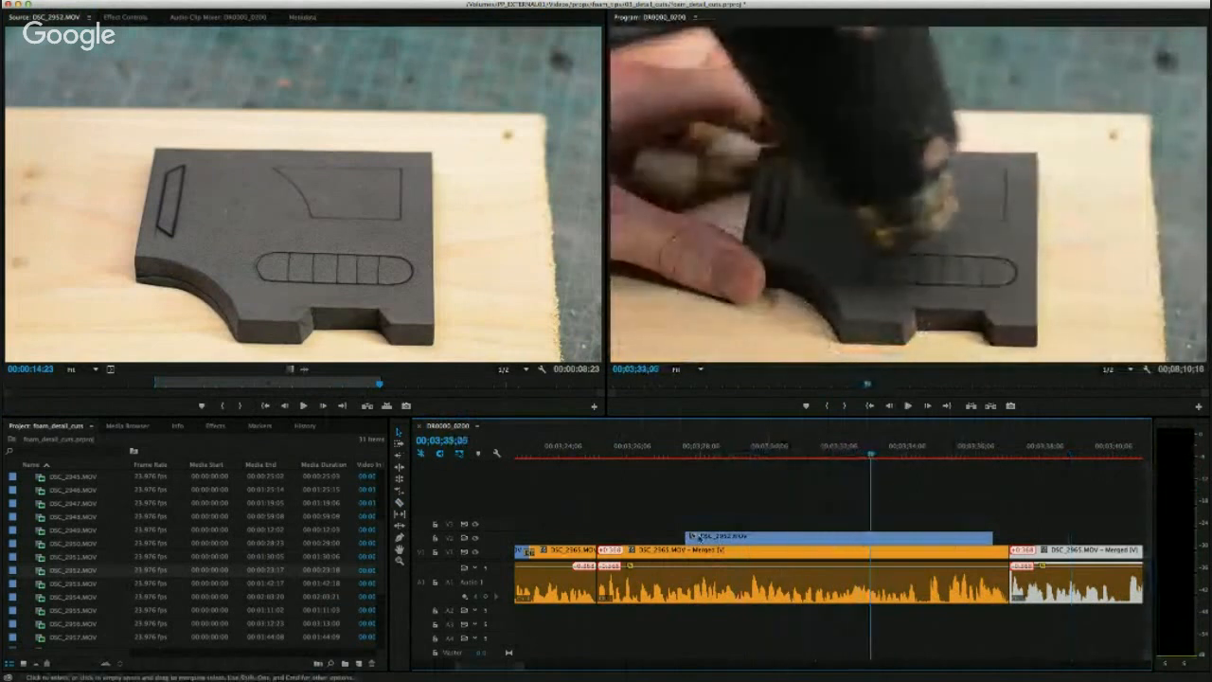
left_click_drag(820, 540, 795, 542)
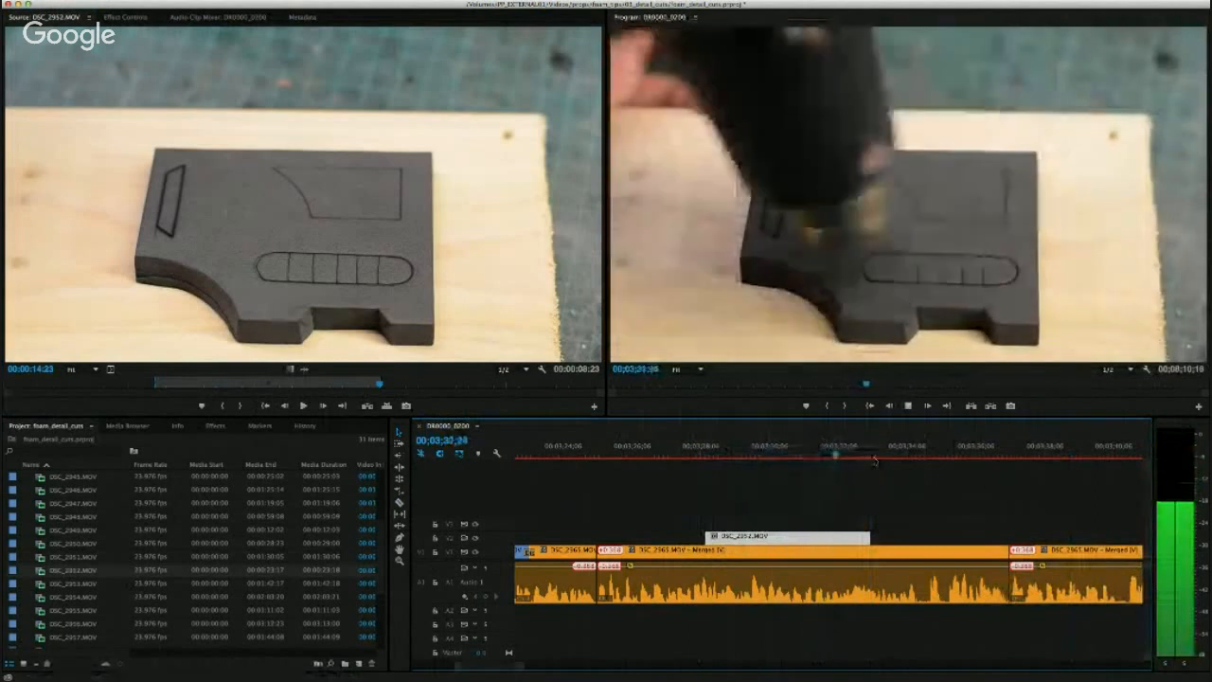
key("space")
Move the shortened DSC_2952.MOV clip to V1, add default transitions at both ends, and play the sequence onward.
left_click_drag(817, 545, 816, 550)
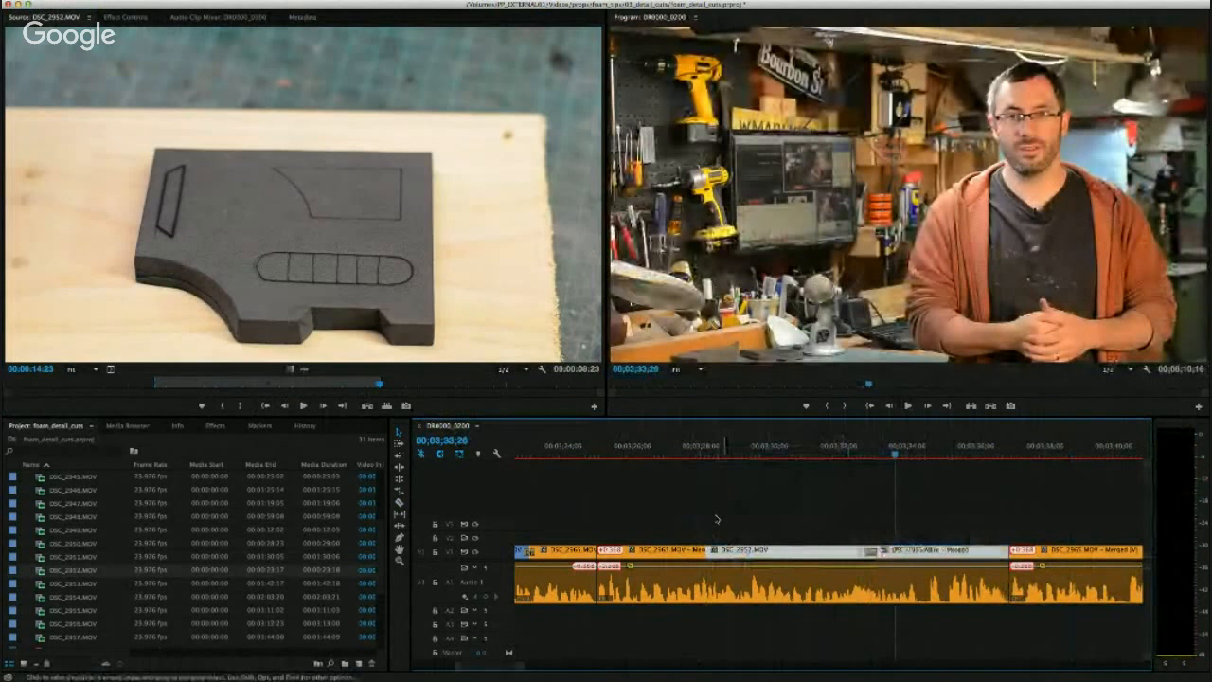
left_click(680, 549)
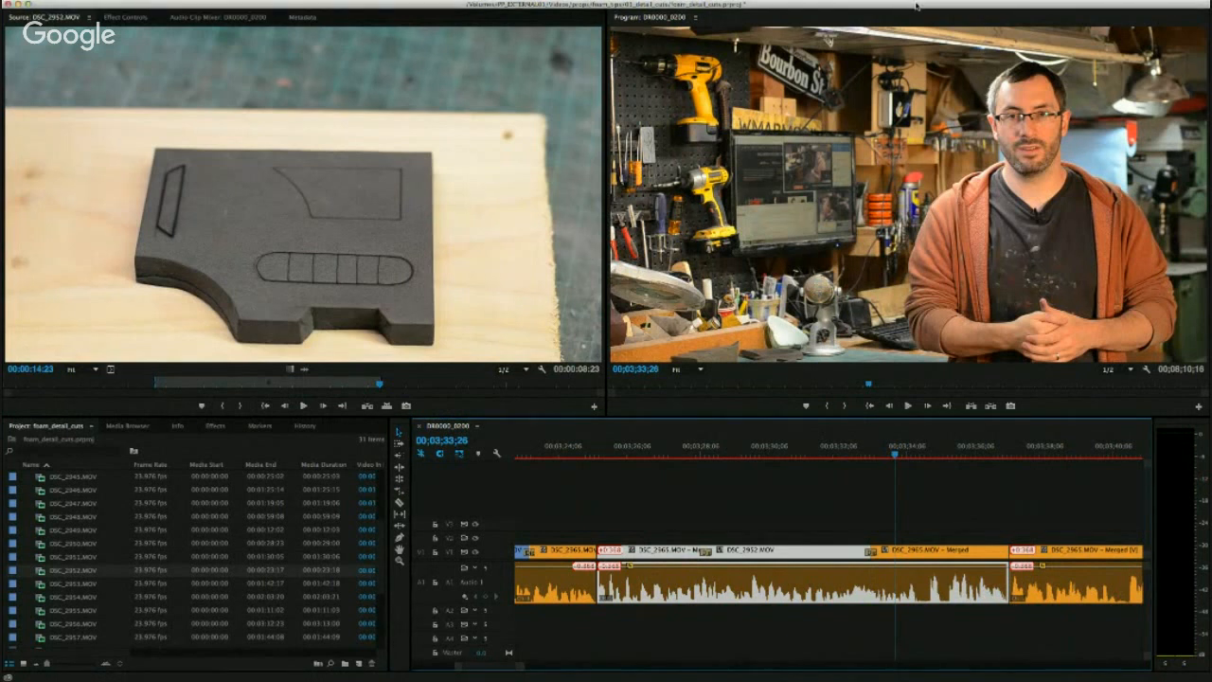
left_click(819, 447)
key("space")
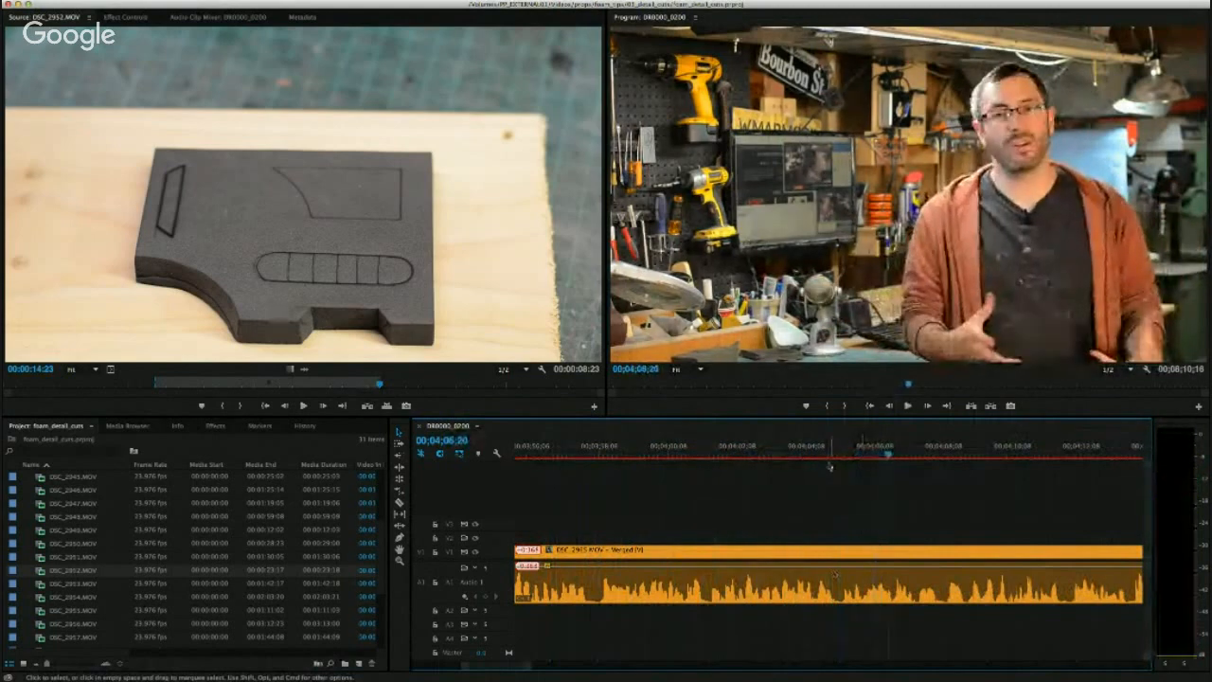
Load DSC_2953.MOV and mark a 00:00:02:21 knife-cutting section ending at 00:00:13:13.
left_click(860, 451)
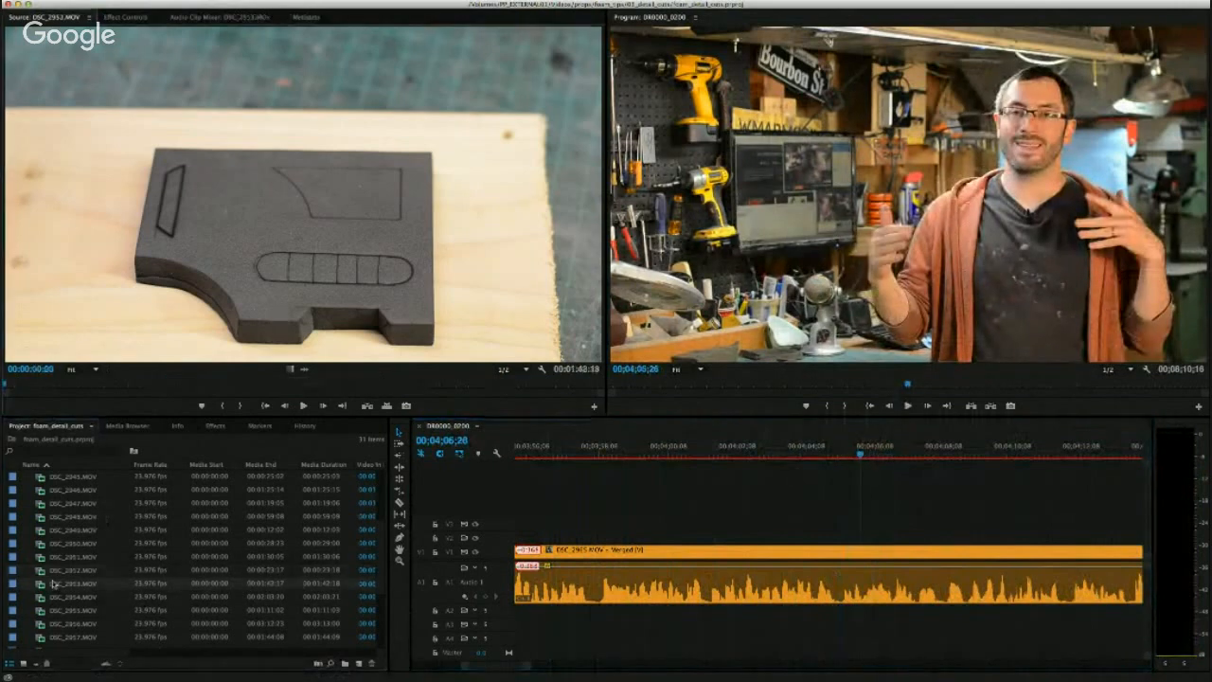
double_click(54, 584)
left_click_drag(123, 382, 86, 378)
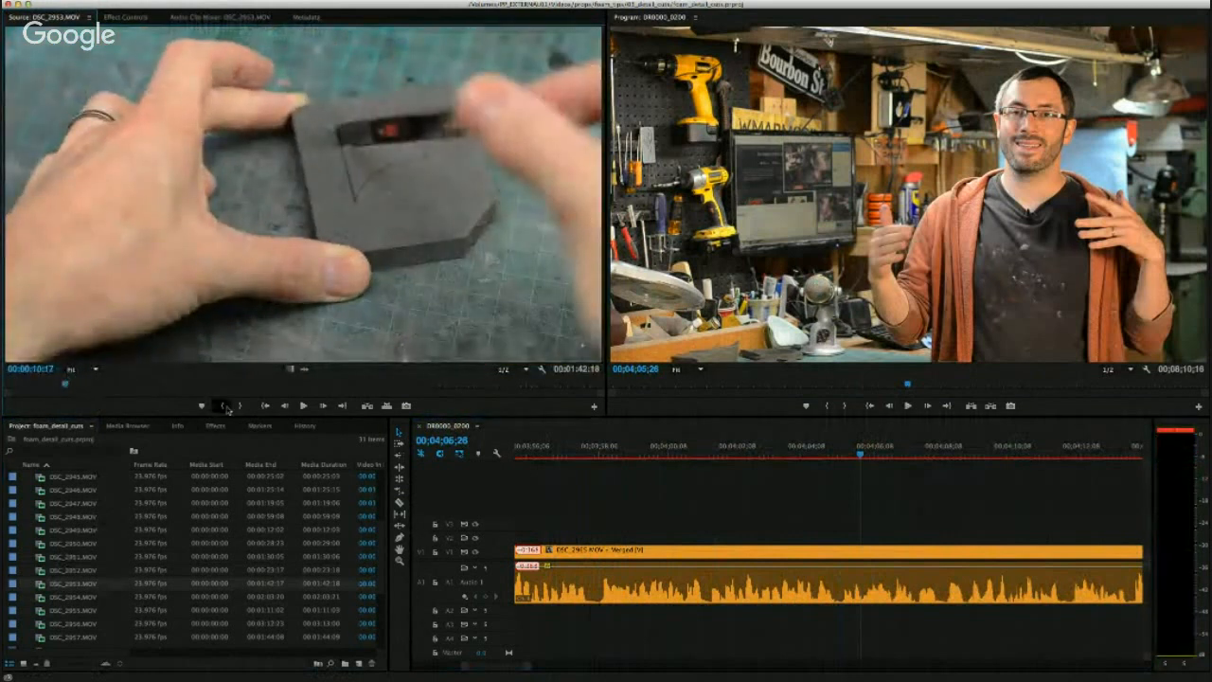
key("space")
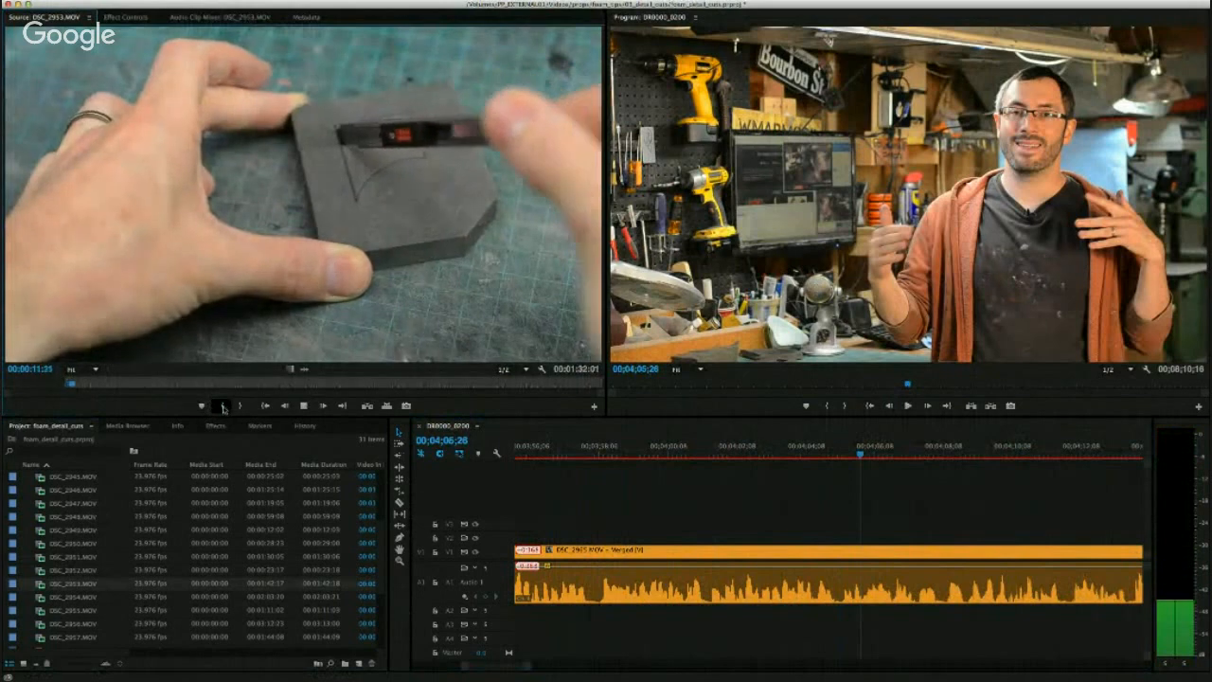
key("space")
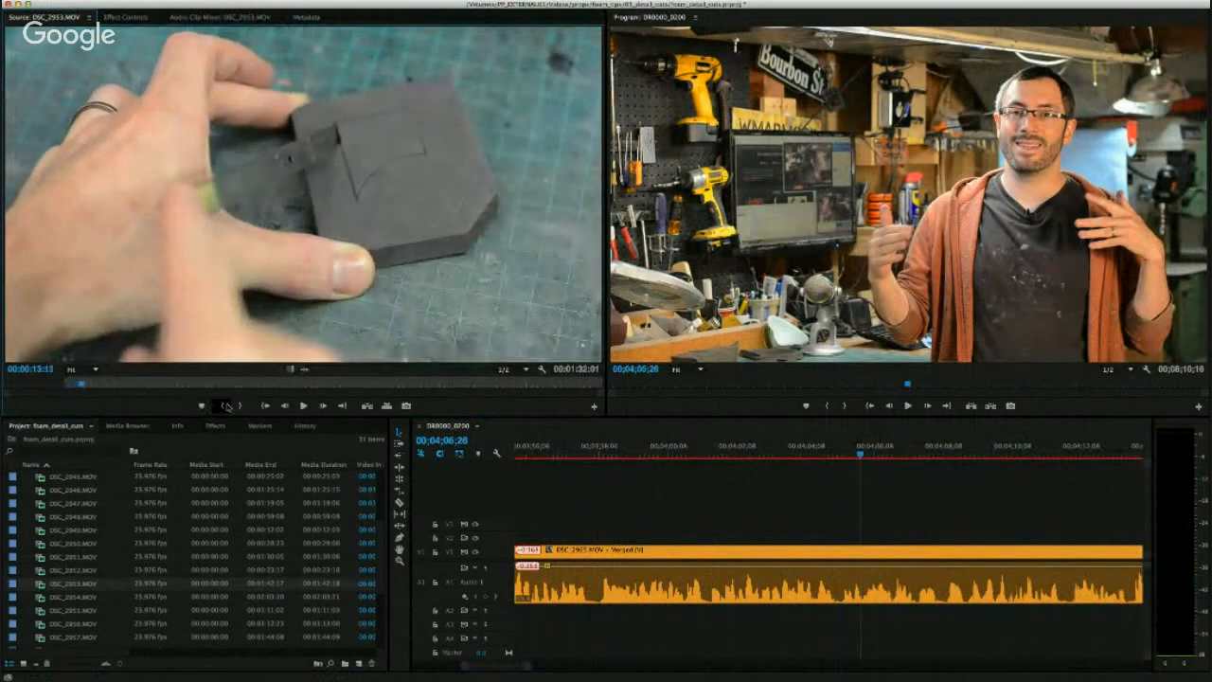
left_click(225, 405)
Place the marked DSC_2953.MOV video on V2, move it earlier to start at about 00;03;59, and preview it.
left_click_drag(290, 368, 687, 539)
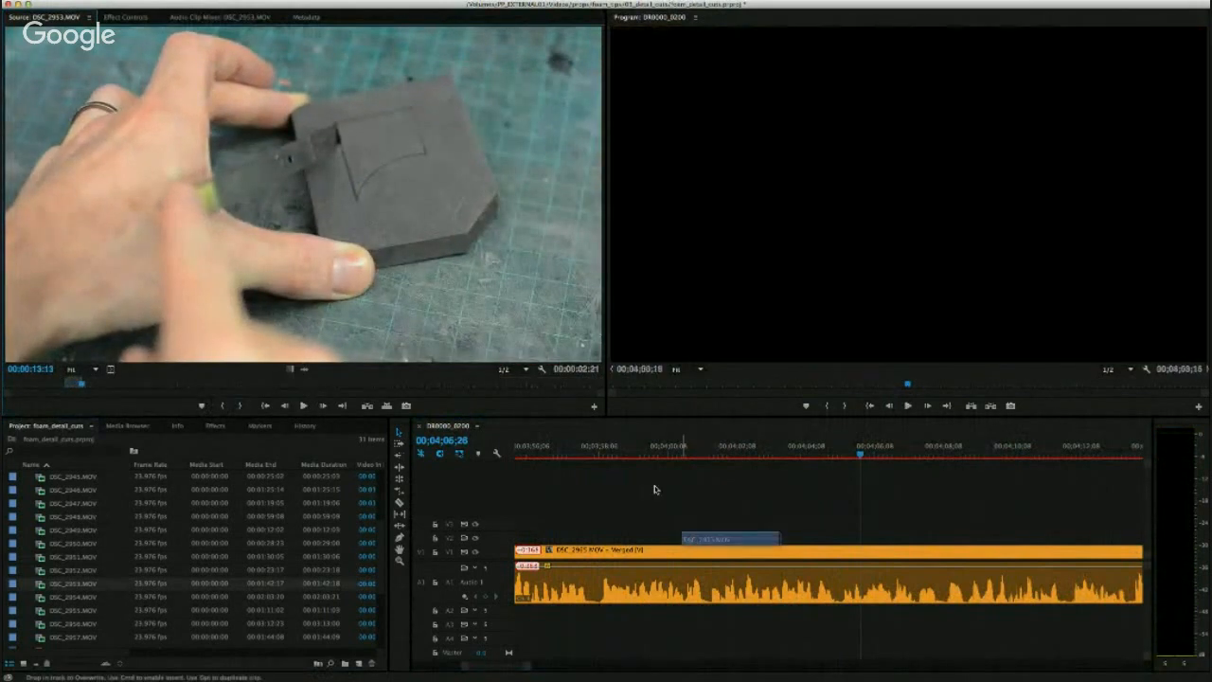
left_click(650, 453)
key("space")
key("space")
left_click_drag(706, 538, 668, 538)
left_click(633, 454)
key("space")
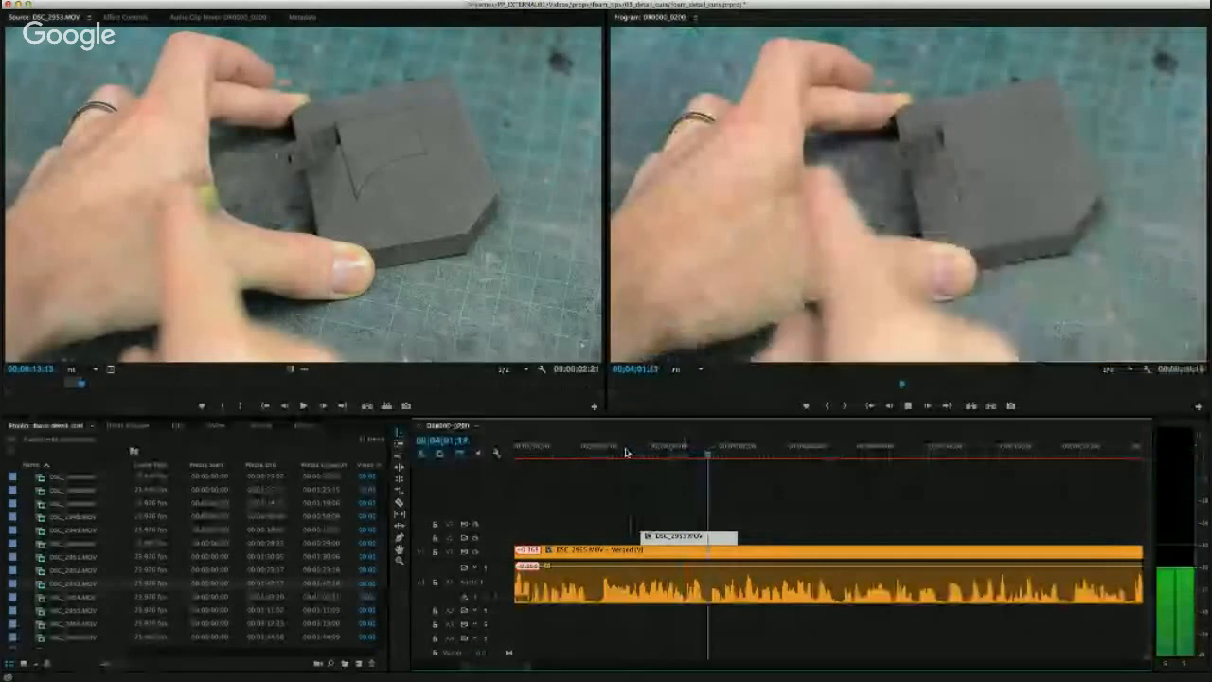
key("space")
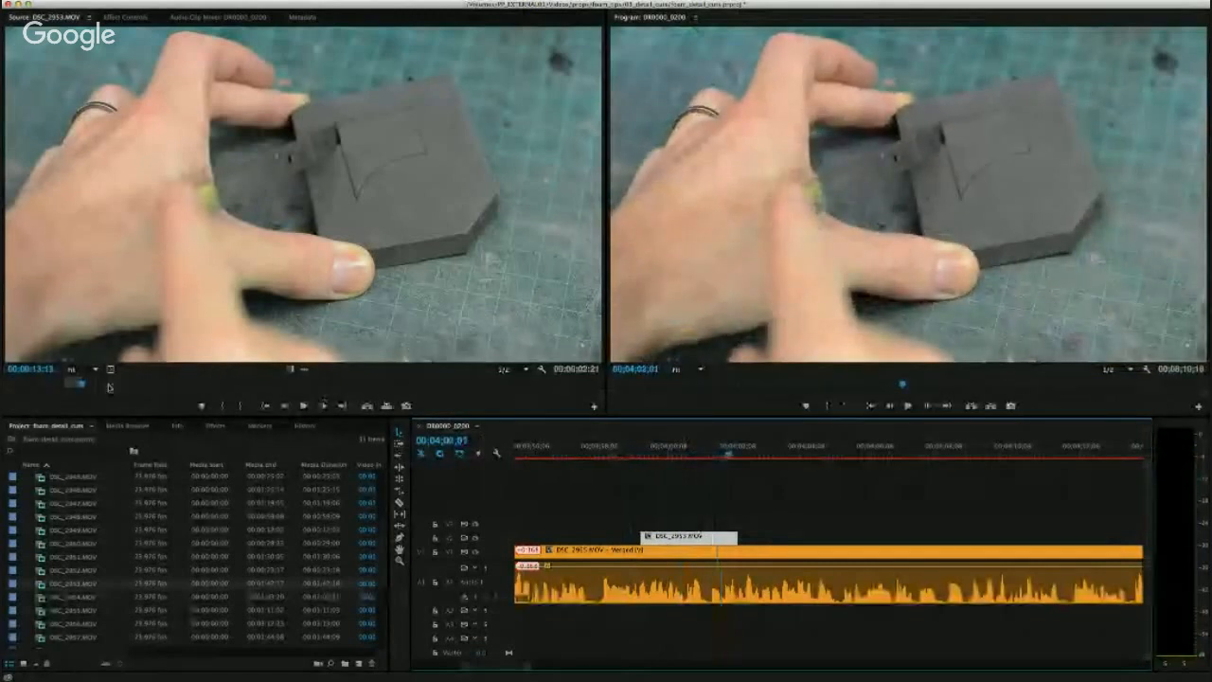
Mark a second DSC_2953.MOV section lasting 00:00:02:11 and ending at 00:00:19:11.
mouse_move(109, 388)
left_mouse_down()
mouse_move(142, 387)
mouse_move(103, 385)
left_mouse_up()
left_click(223, 406)
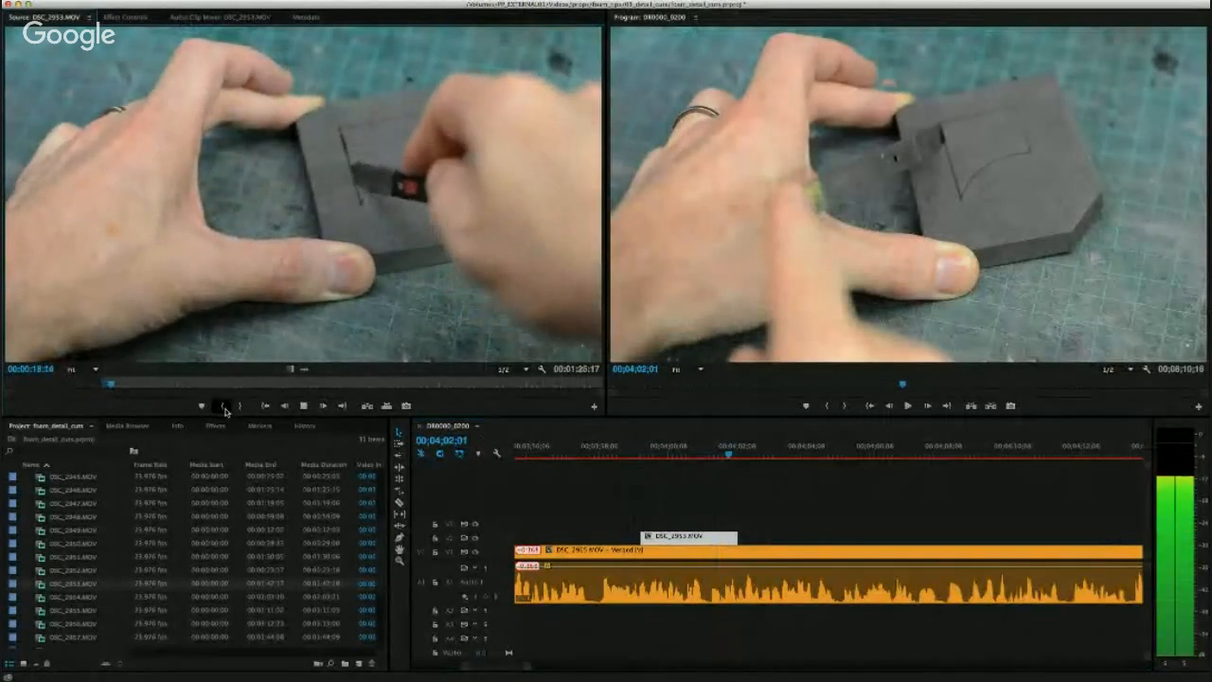
key("space")
left_click(240, 406)
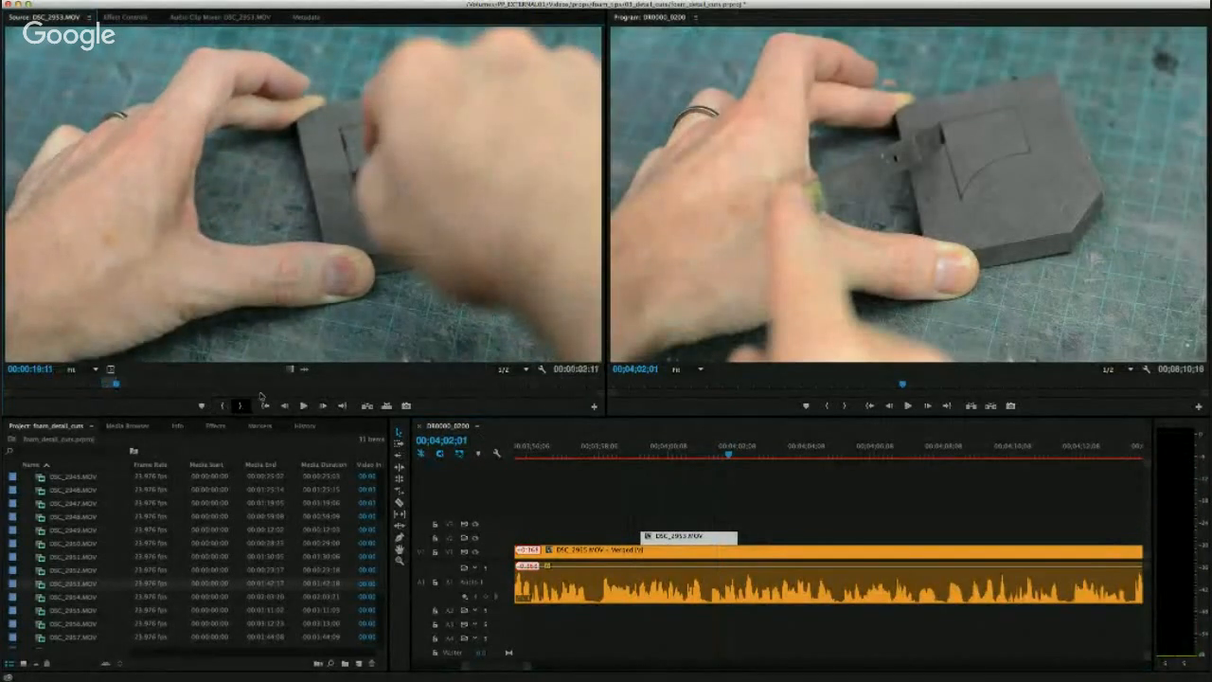
Add the second DSC_2953.MOV section directly after the first on V2, with the pair starting at about 00;03;58, and preview it.
left_click_drag(290, 367, 757, 539)
left_click(609, 450)
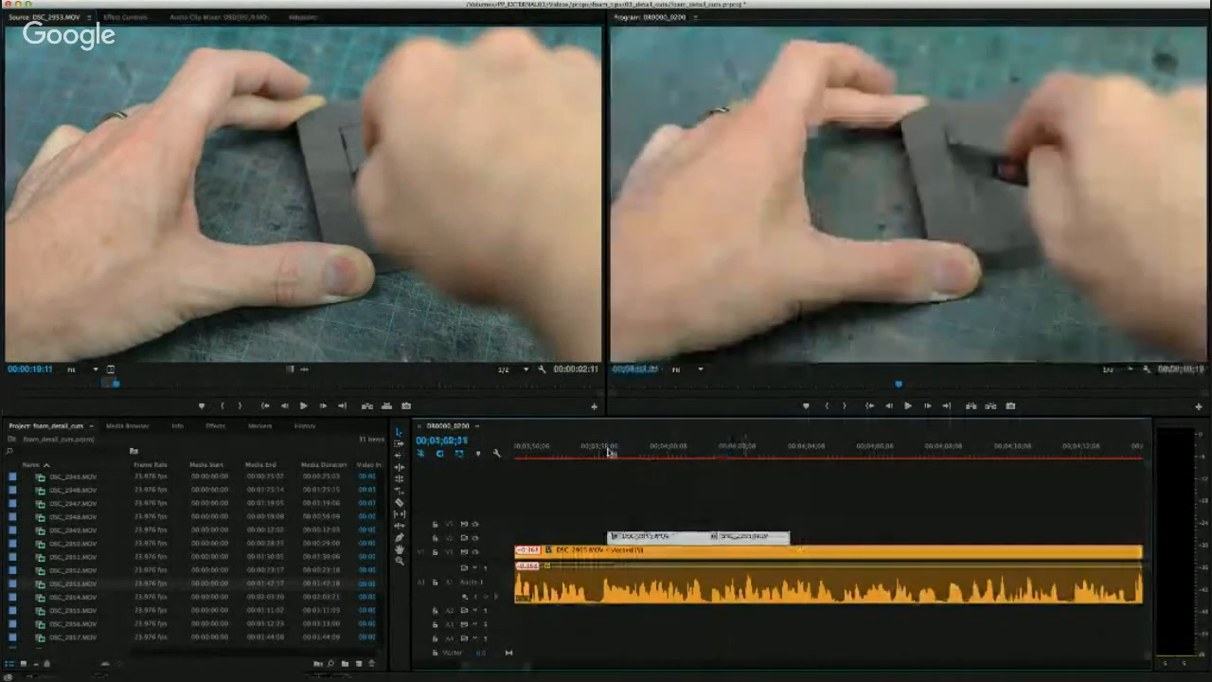
key("space")
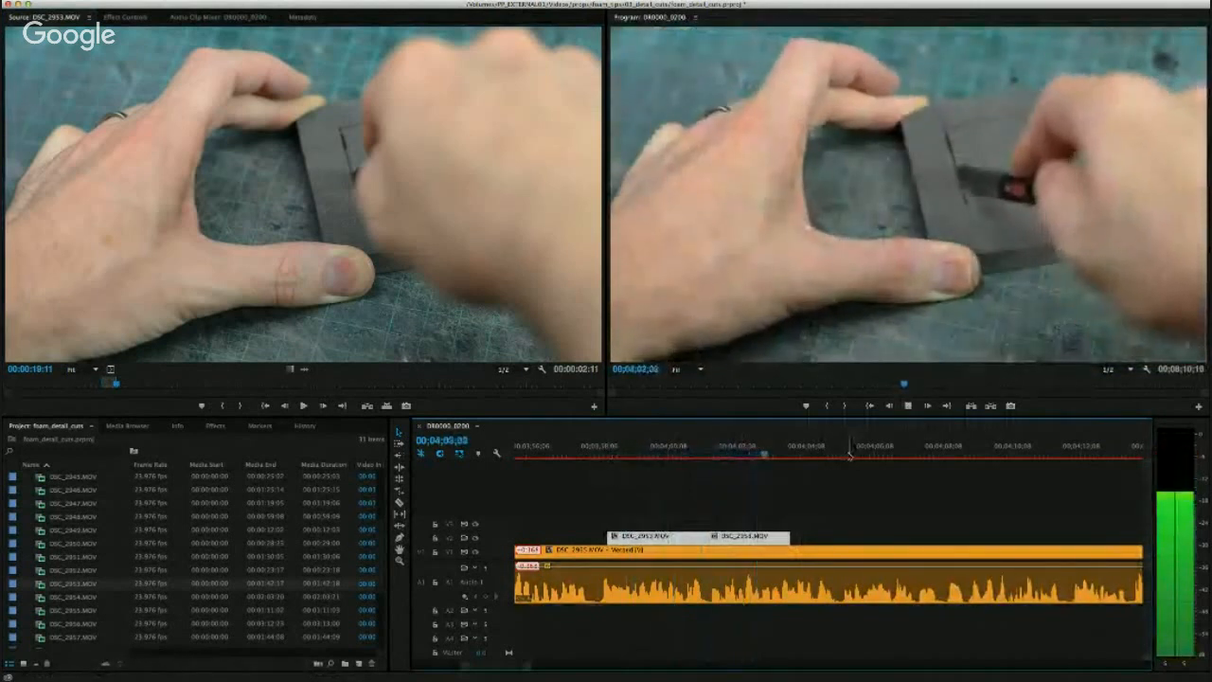
key("space")
Mark a 00:00:03:22 DSC_2953.MOV section ending at 00:01:31:23, place it directly after the two V2 clips, and preview it.
left_click_drag(238, 383, 516, 385)
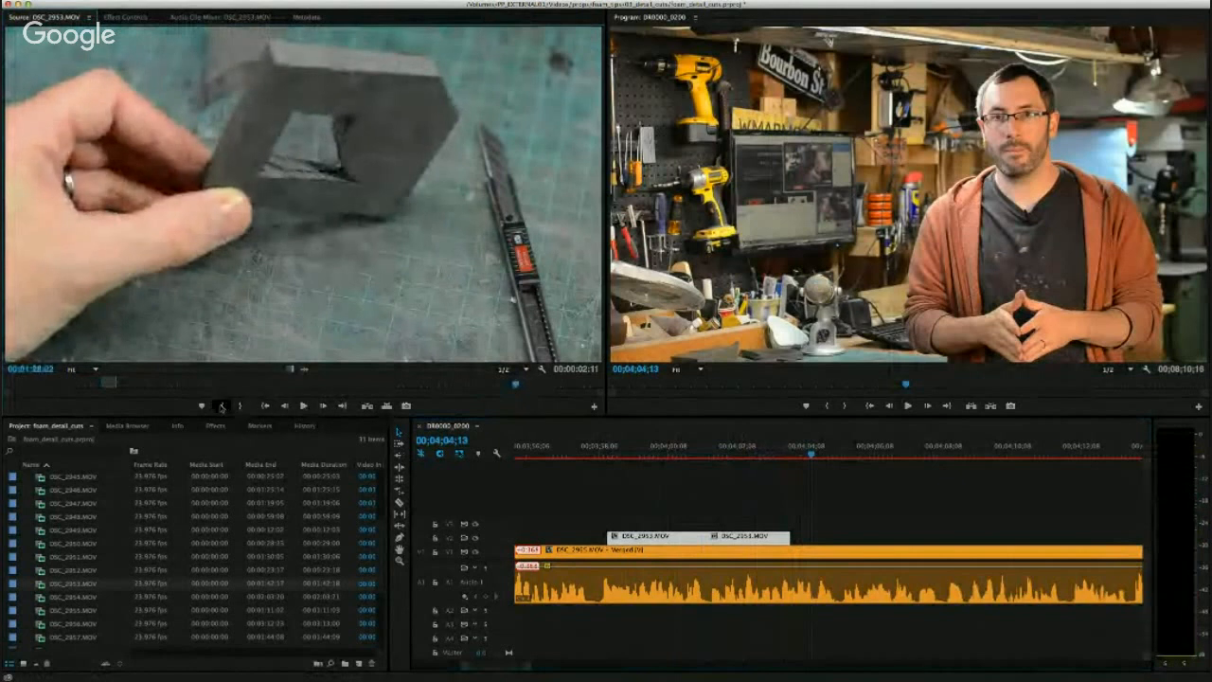
left_click(220, 407)
key("space")
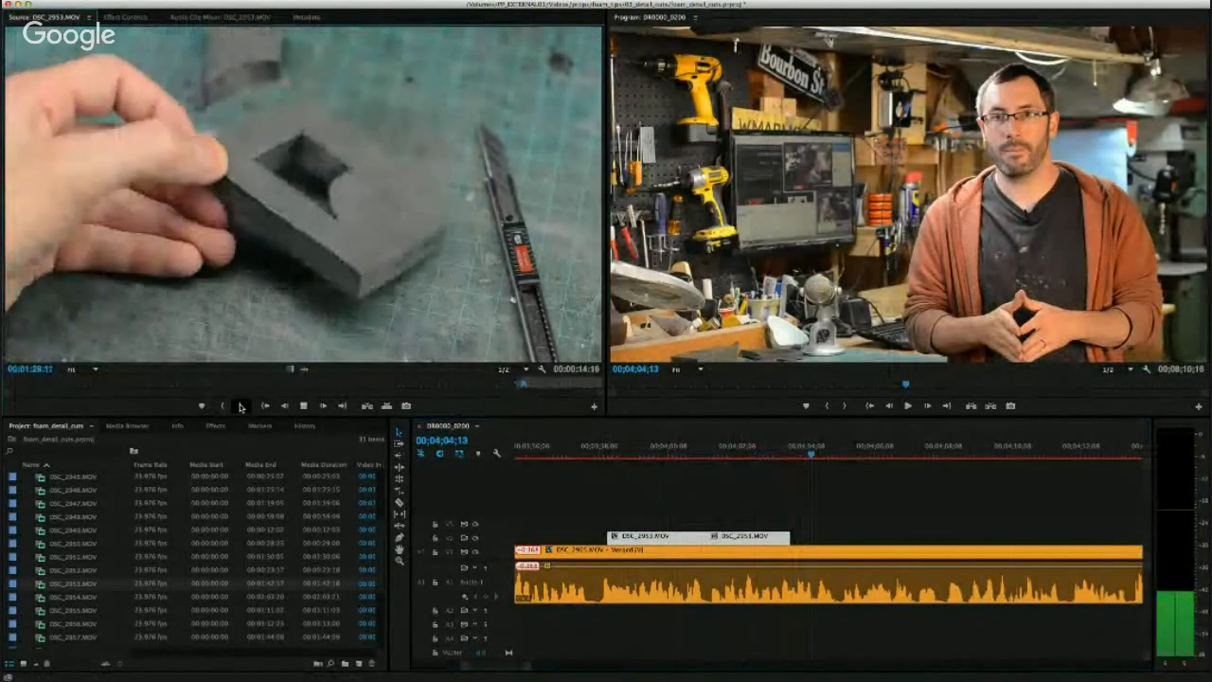
key("space")
left_click_drag(291, 368, 801, 527)
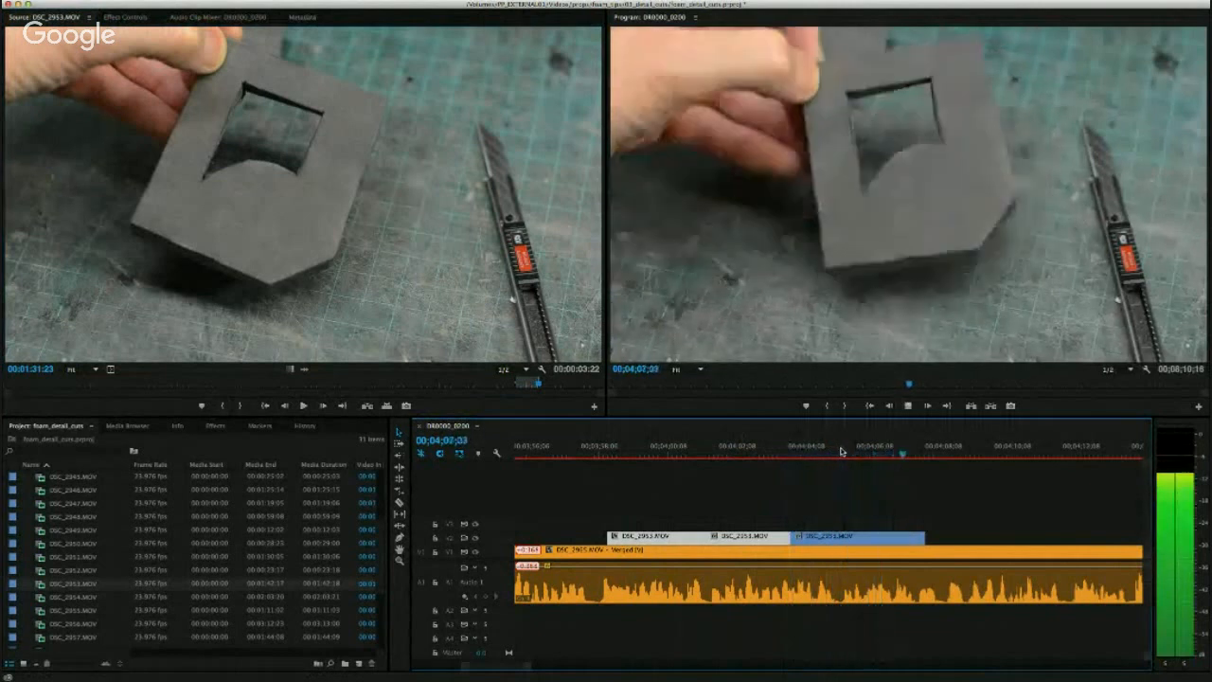
key("space")
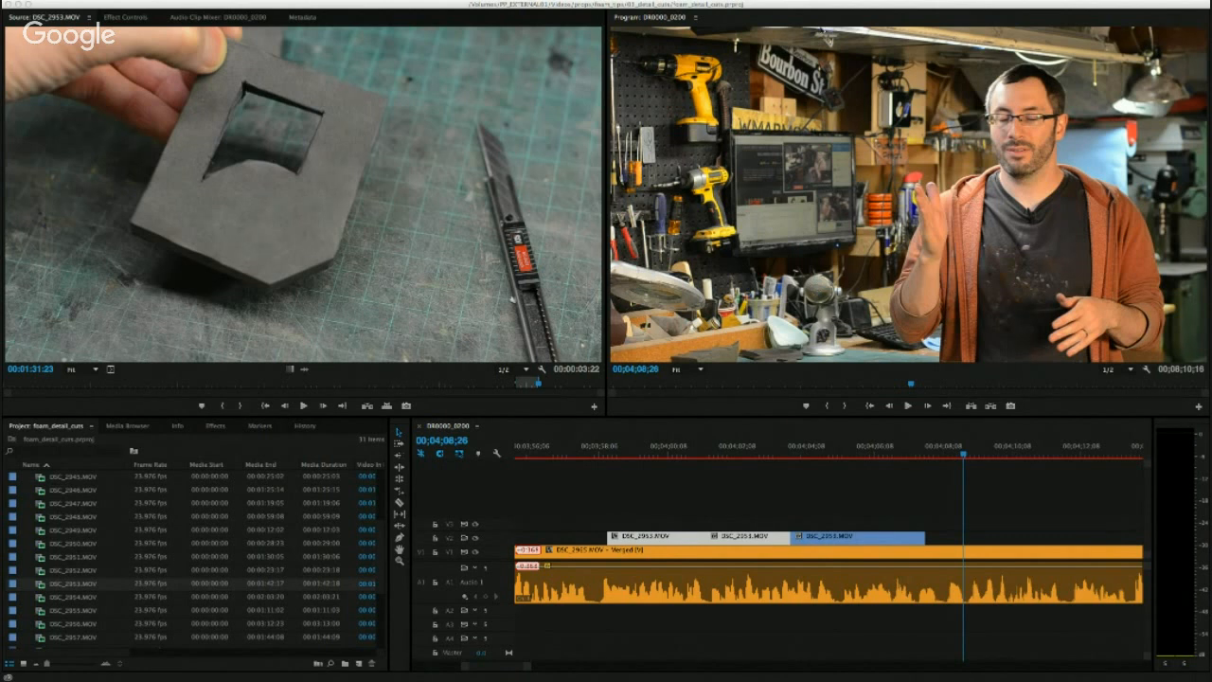
Cut the narration at 00;04;17;11 and 00;04;24;03, and shorten the piece between the cuts to end at about 00;04;19.
left_click(811, 92)
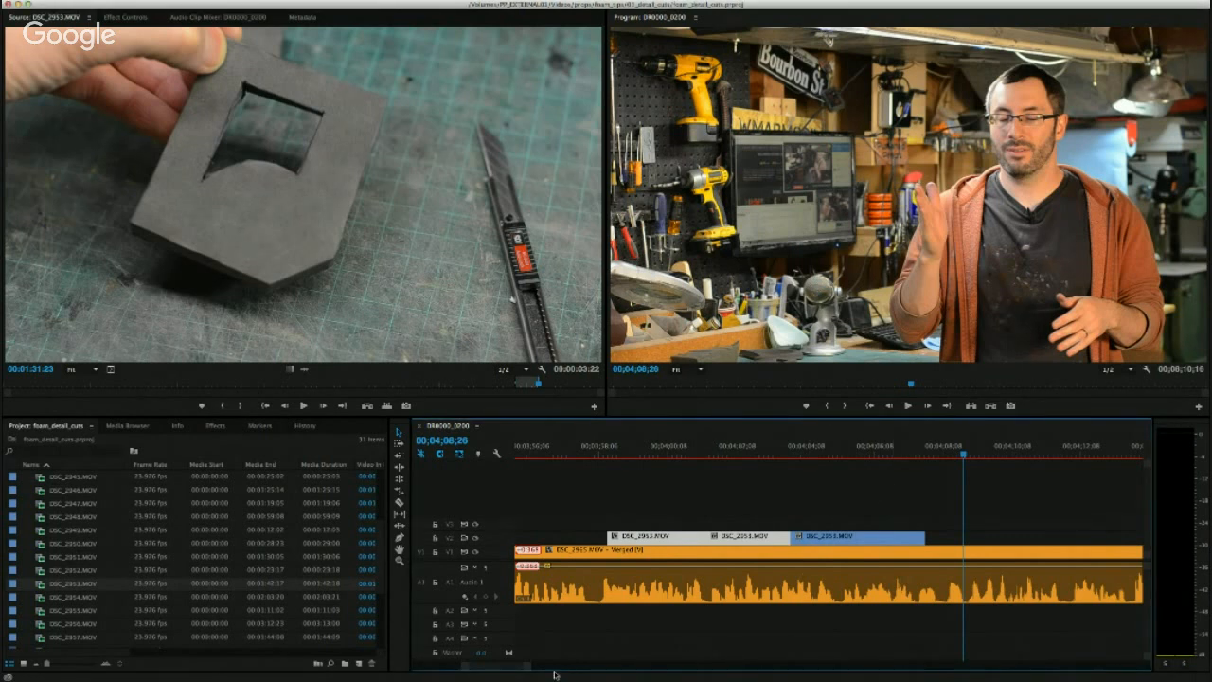
key("space")
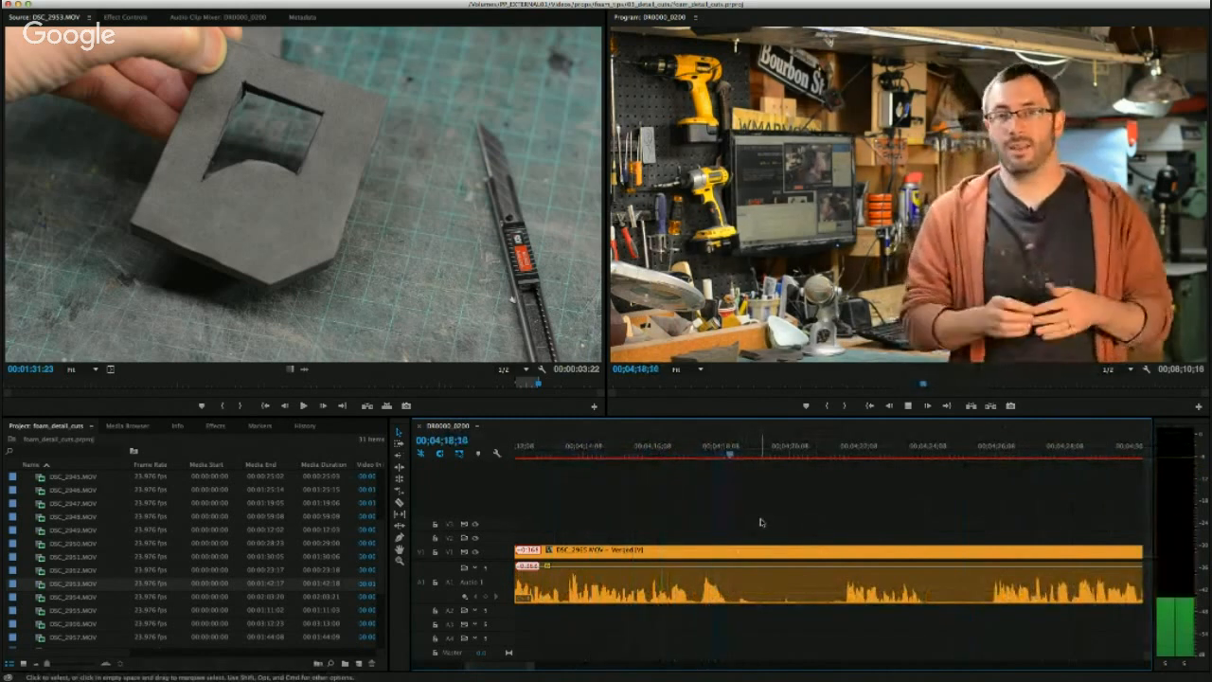
key("space")
left_click_drag(692, 453, 680, 454)
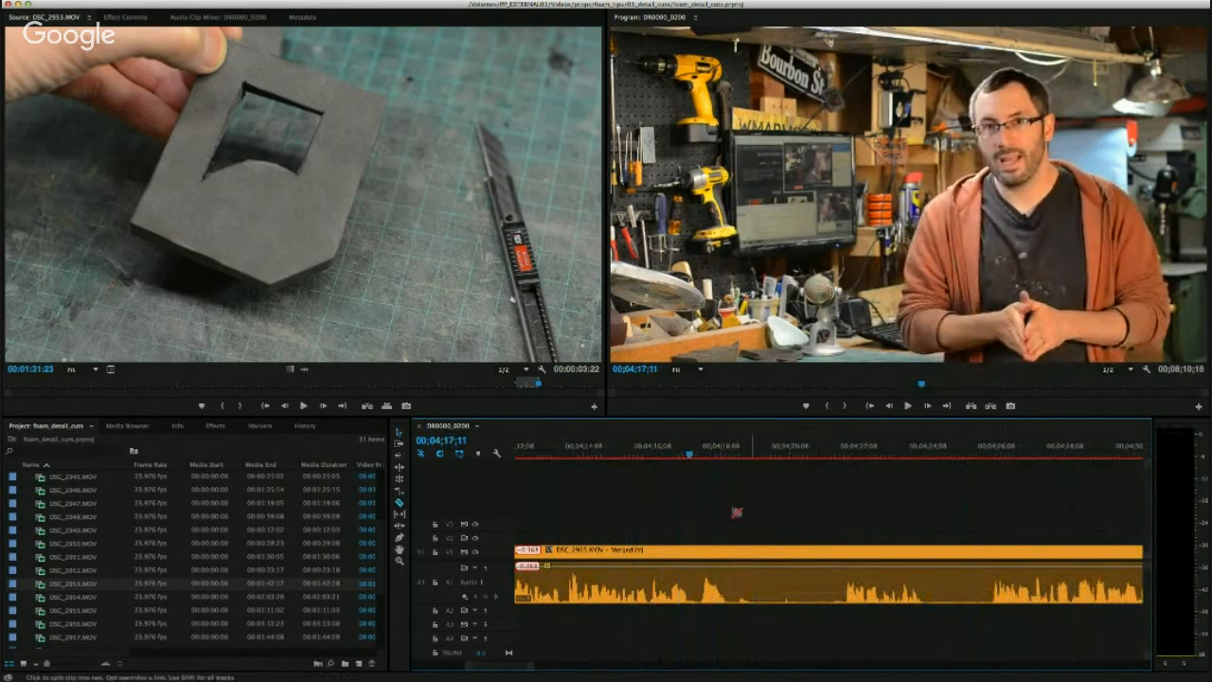
left_click(691, 560)
key("space")
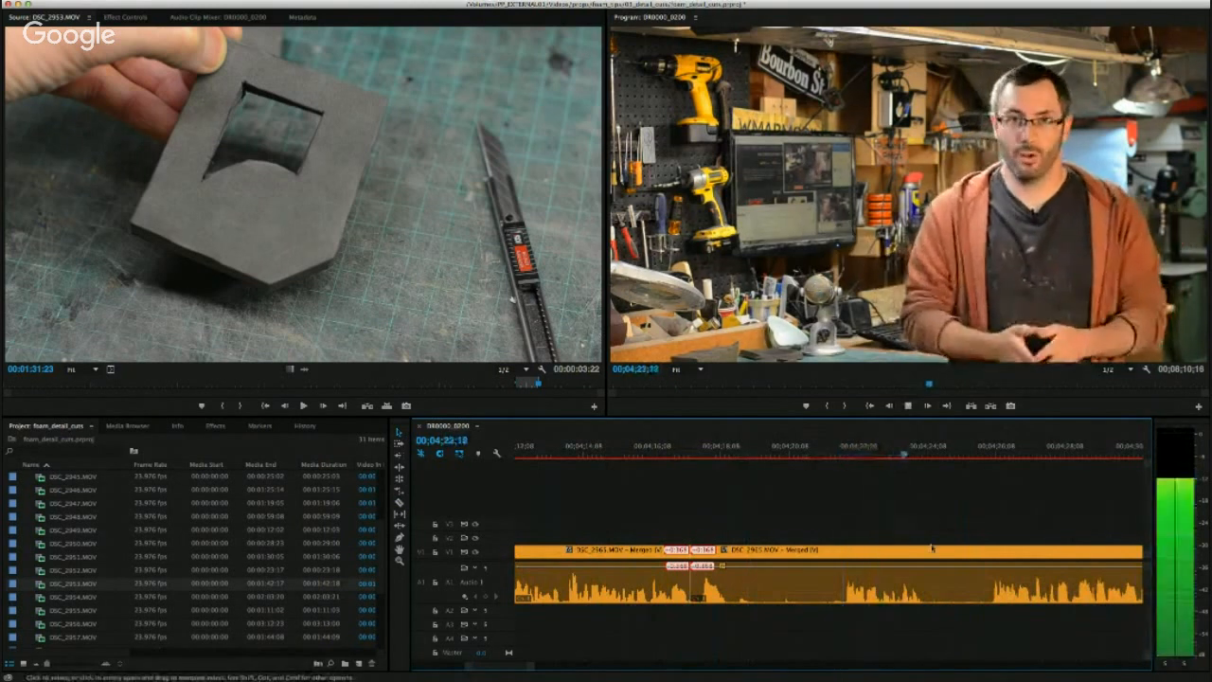
key("space")
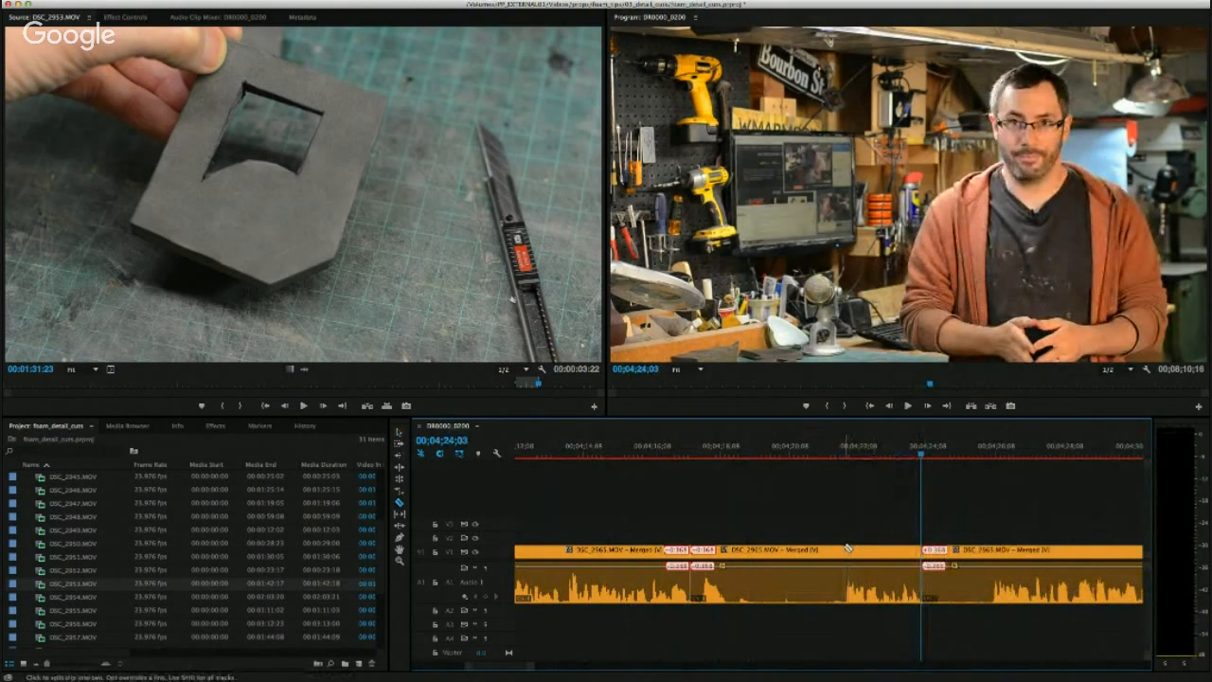
left_click_drag(862, 549, 940, 533)
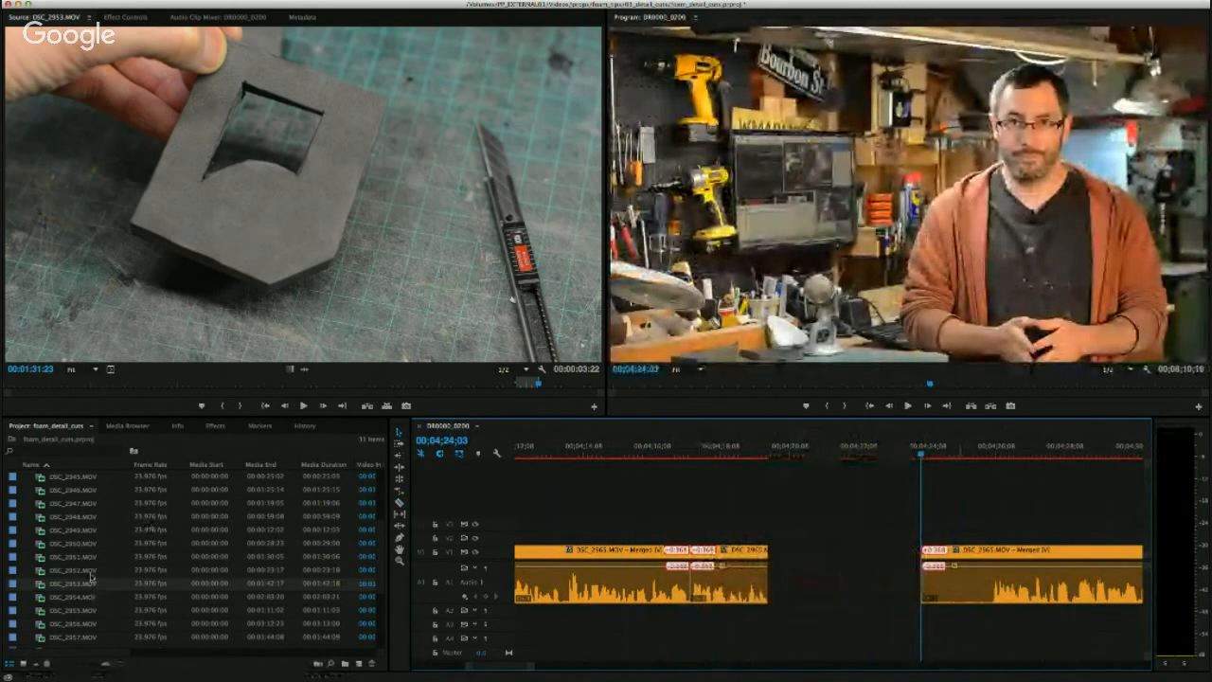
Load DSC_2954.MOV, trim the later narration's silent start to about 00;04;26;04, and close the gap before it.
double_click(59, 597)
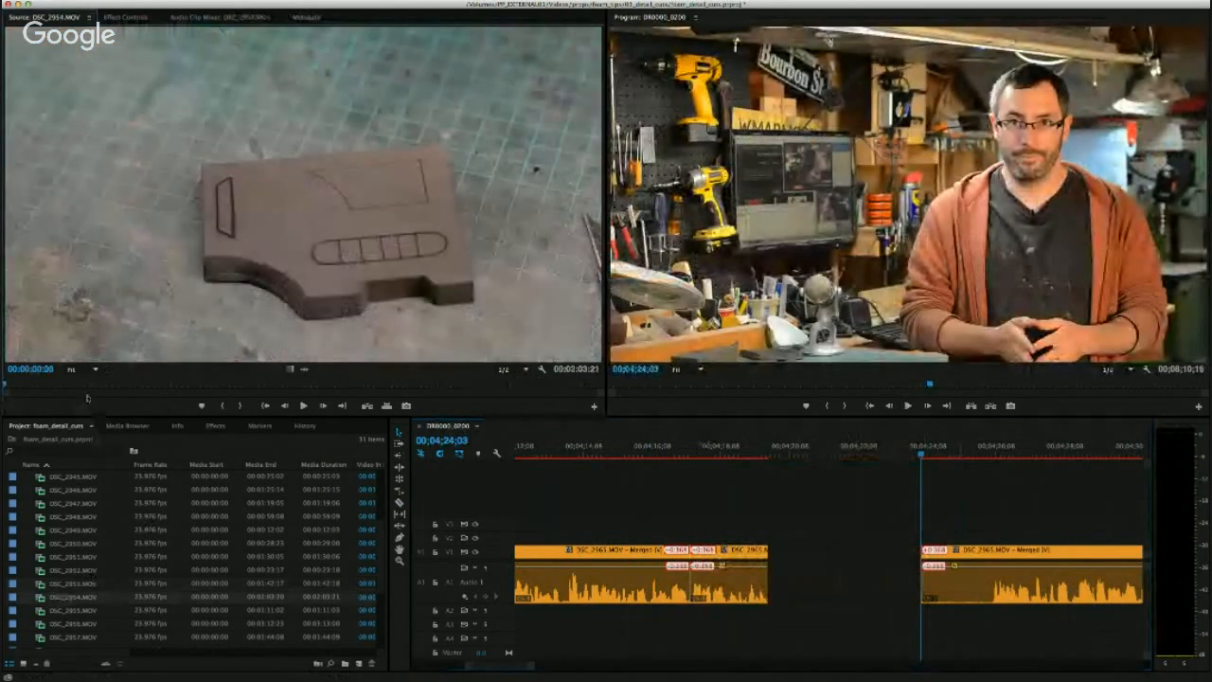
left_click_drag(111, 385, 197, 387)
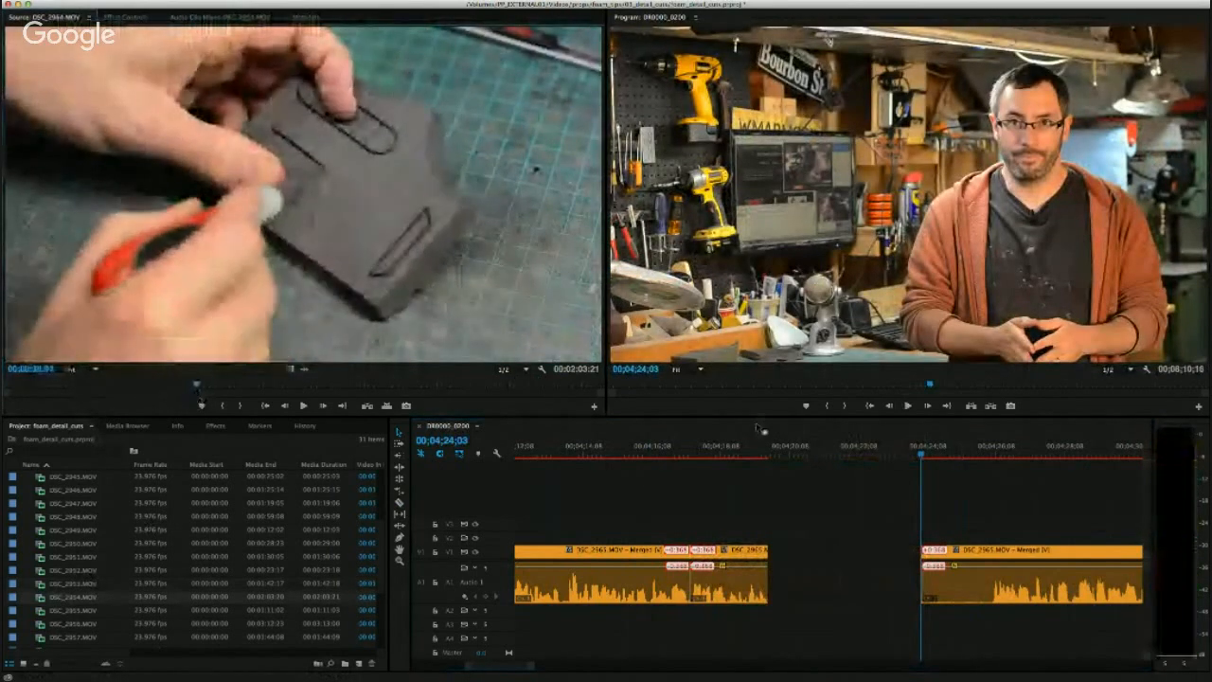
key("space")
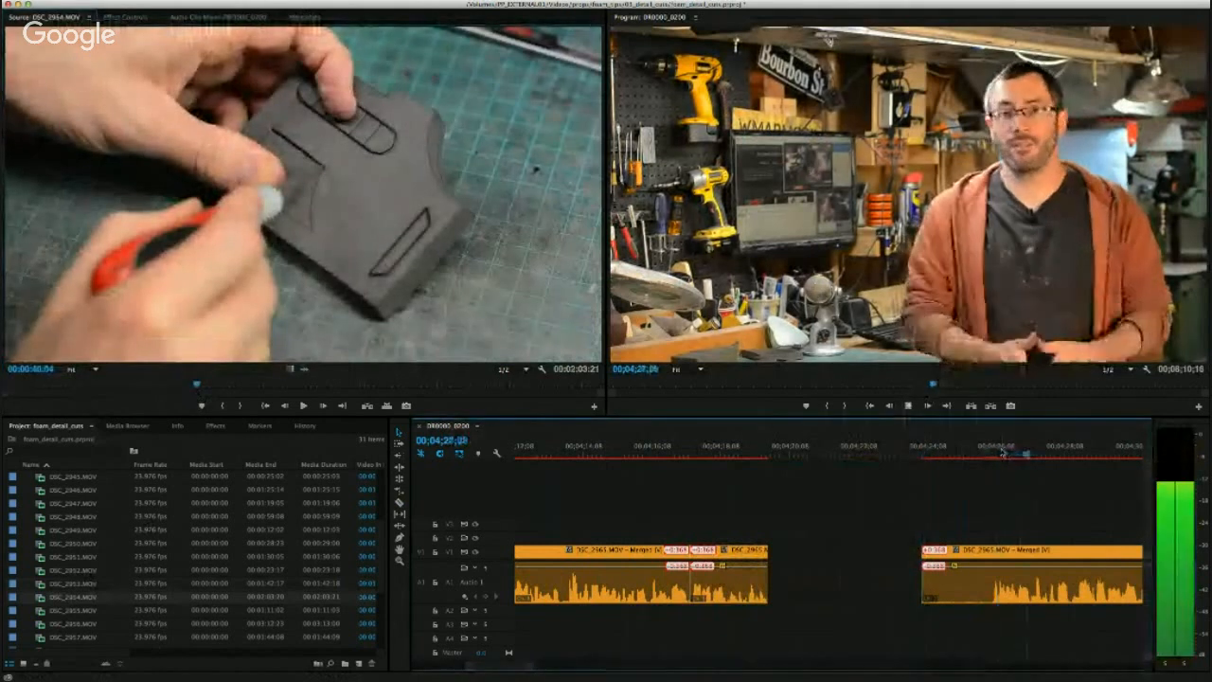
key("space")
left_click_drag(924, 550, 809, 557)
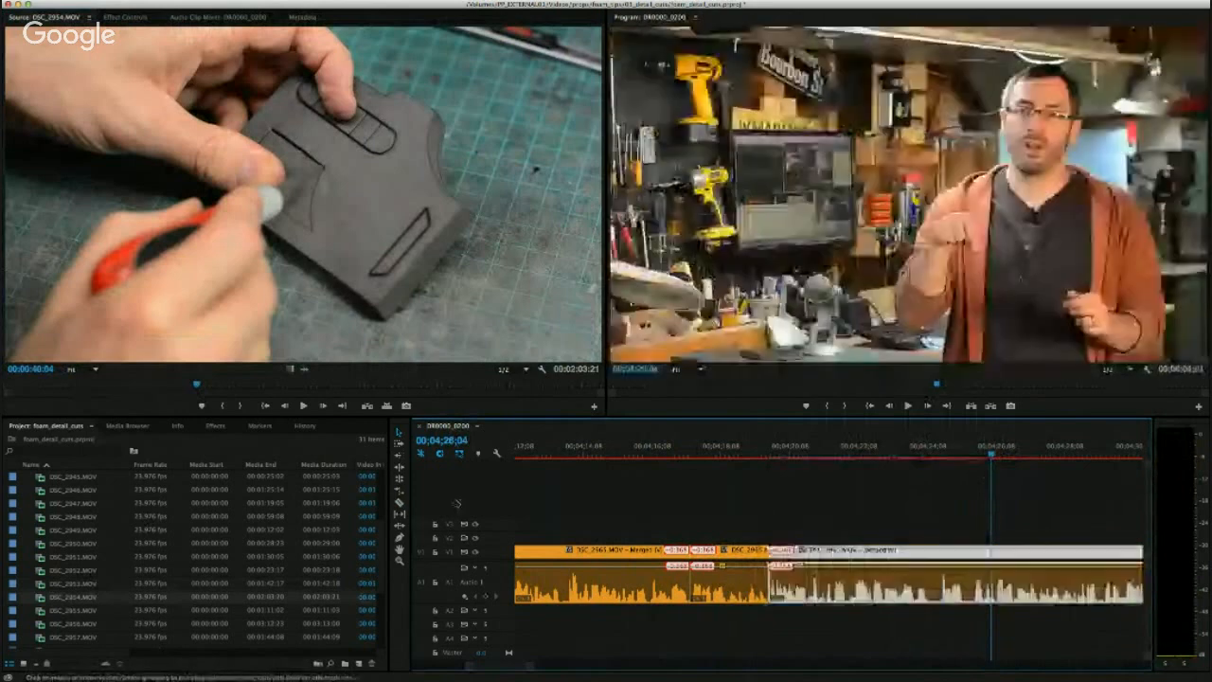
Mark a 00:00:02:04 DSC_2954.MOV cutting section ending at 00:00:18:15, before the hands start repositioning the foam.
left_click_drag(155, 385, 82, 385)
left_click(221, 405)
key("space")
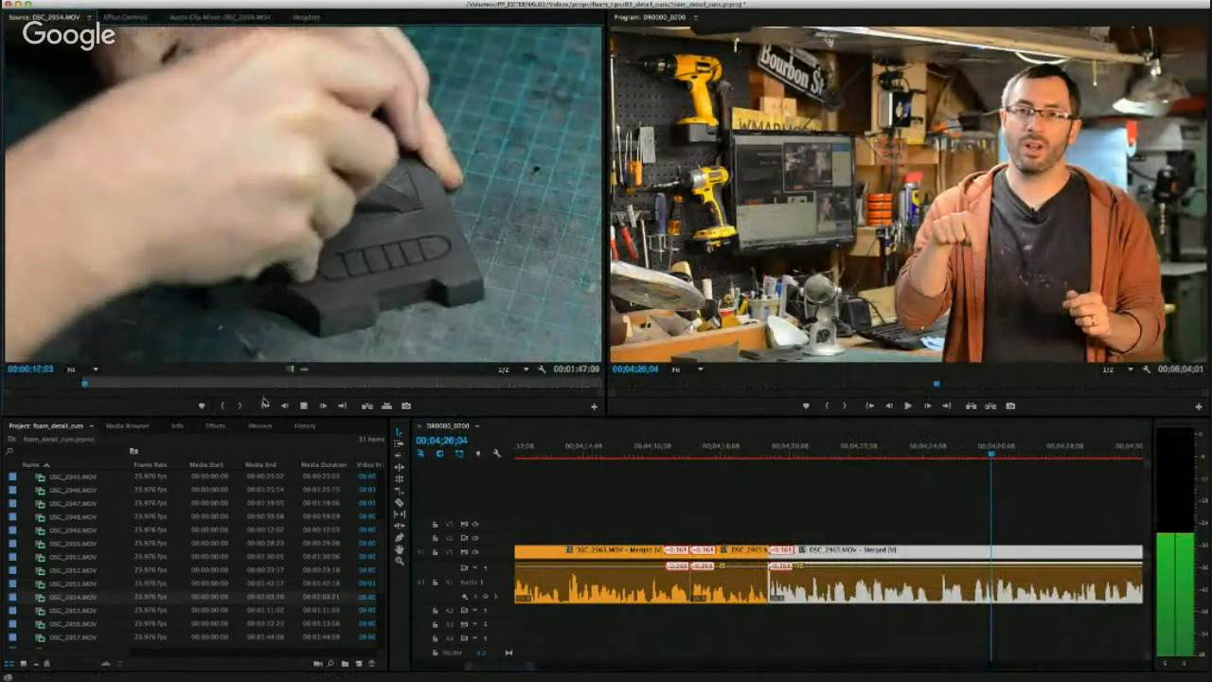
left_click(266, 405)
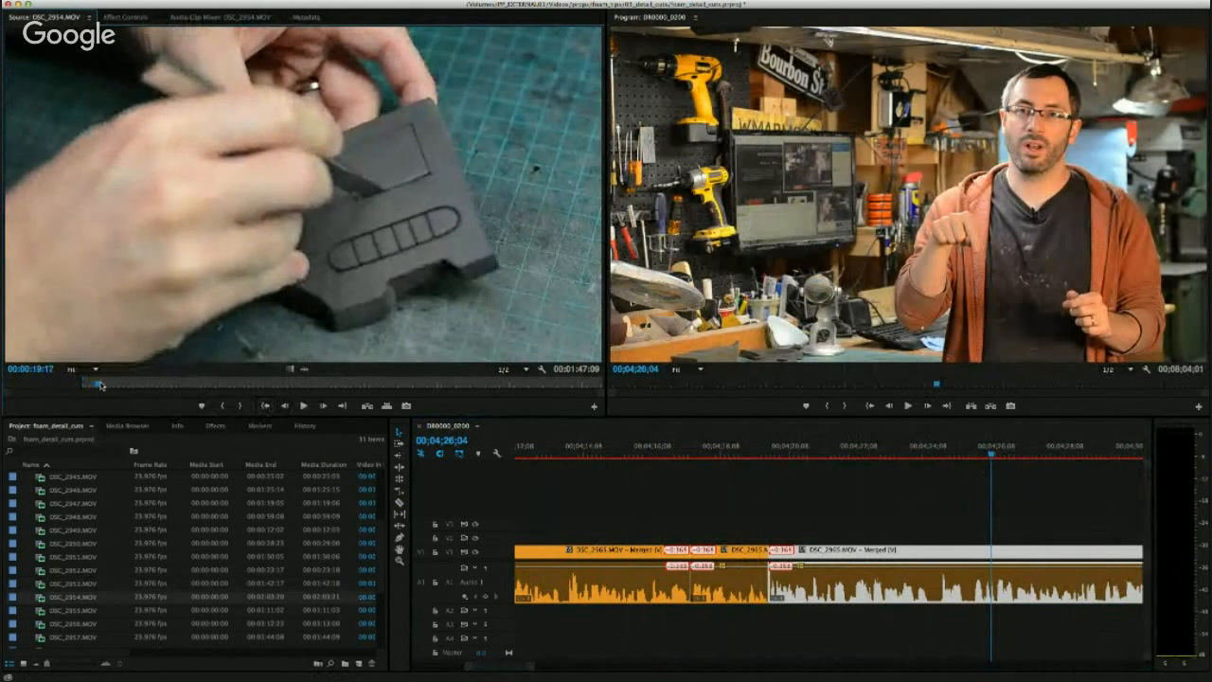
key("Left")
key("Left")
key("Left")
key("Left")
key("Left")
key("Left")
key("Left")
key("Left")
key("Left")
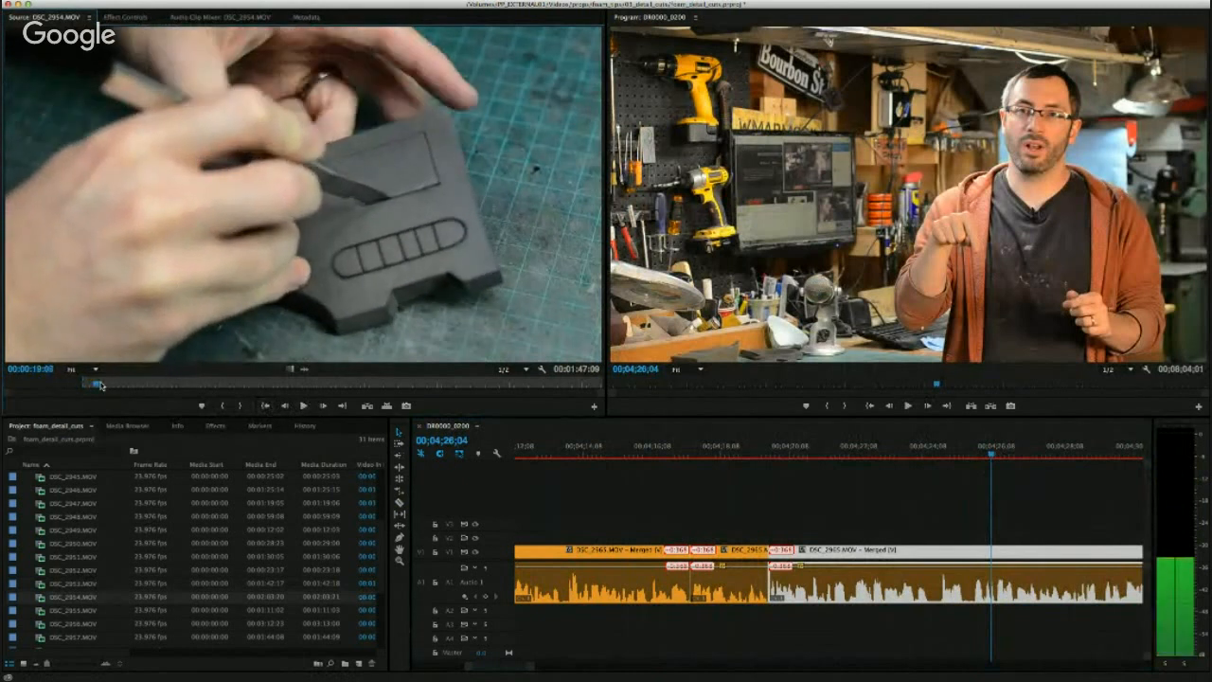
key("Left")
key("Left")
key("Left")
key("Left")
key("Left")
key("Left")
key("Left")
key("Left")
key("Left")
key("Left")
key("Left")
key("Left")
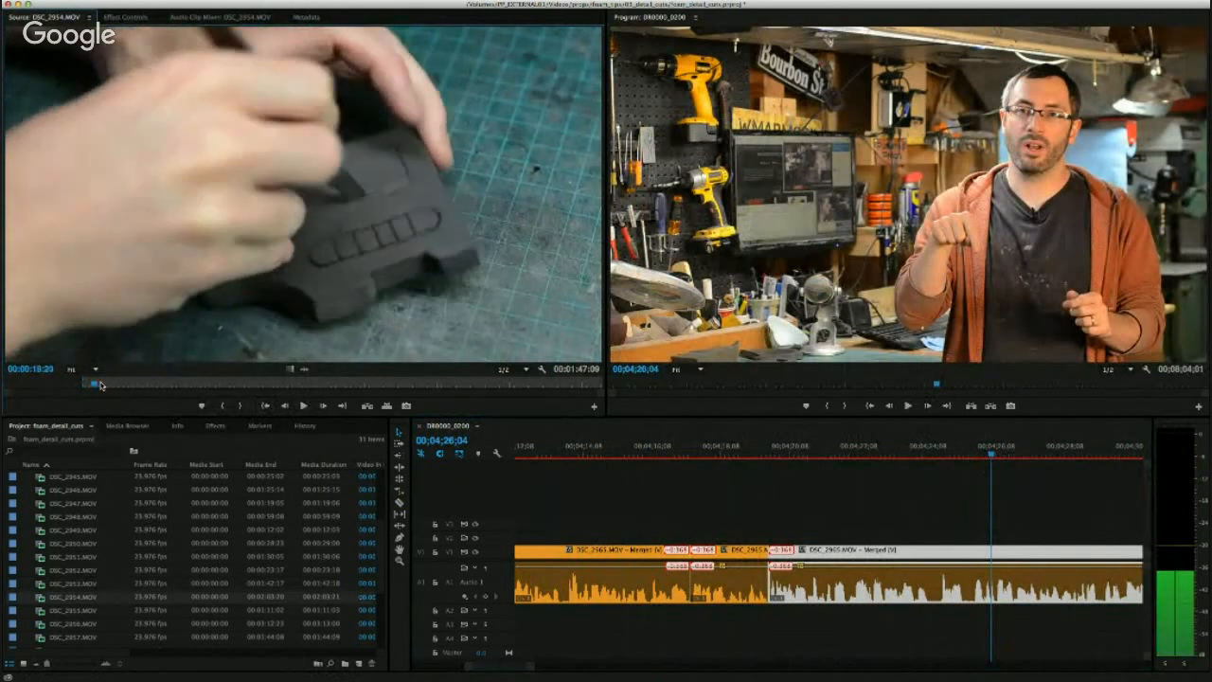
key("Left")
key("Left")
key("Left")
key("Left")
key("Left")
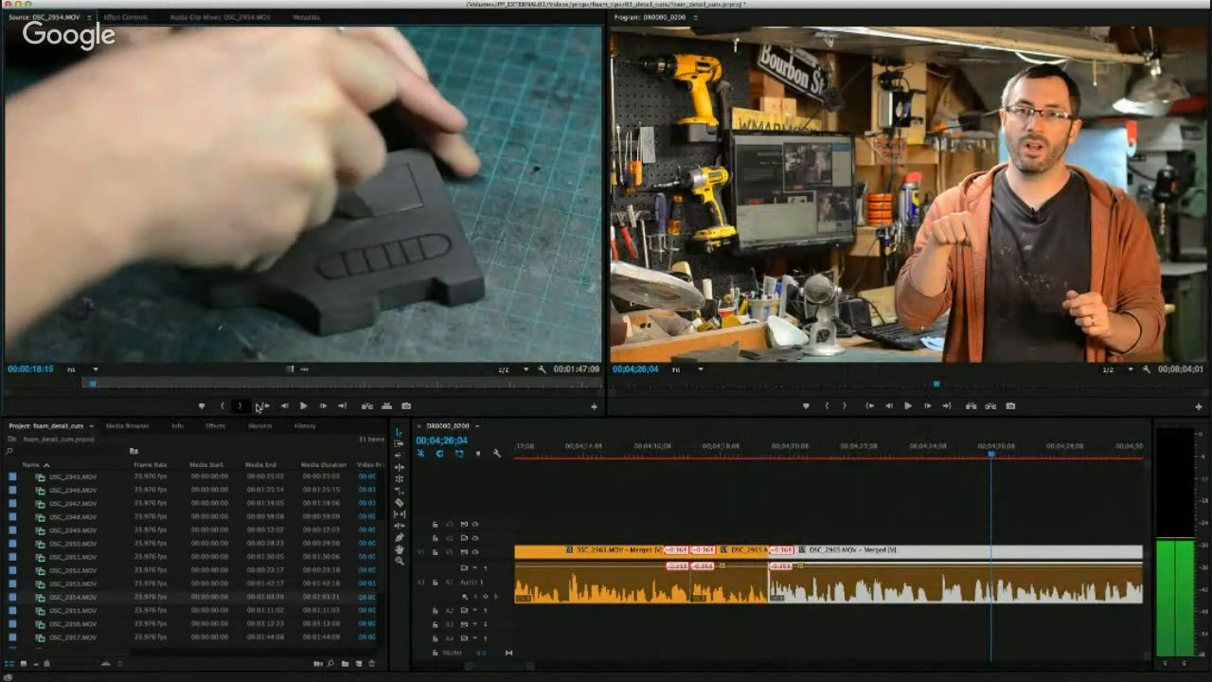
key("o")
Place the marked DSC_2954.MOV video on V2 starting at about 00;04;15 and preview it against the narration.
left_click_drag(291, 371, 608, 535)
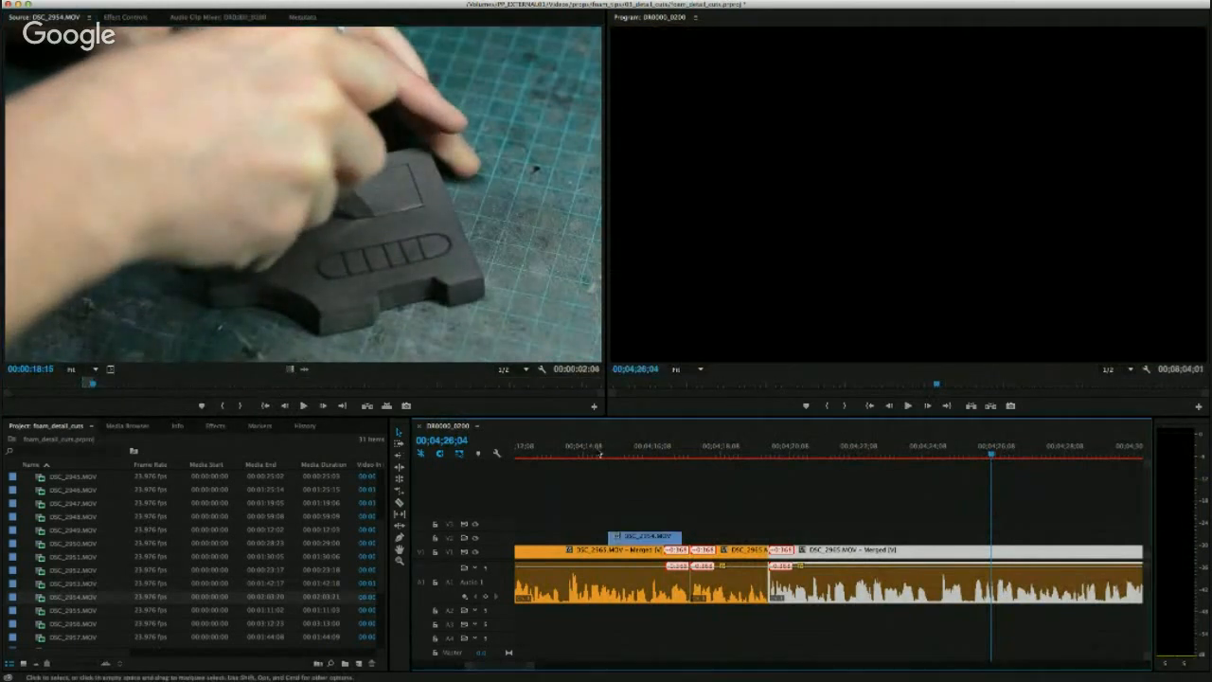
left_click(598, 454)
key("space")
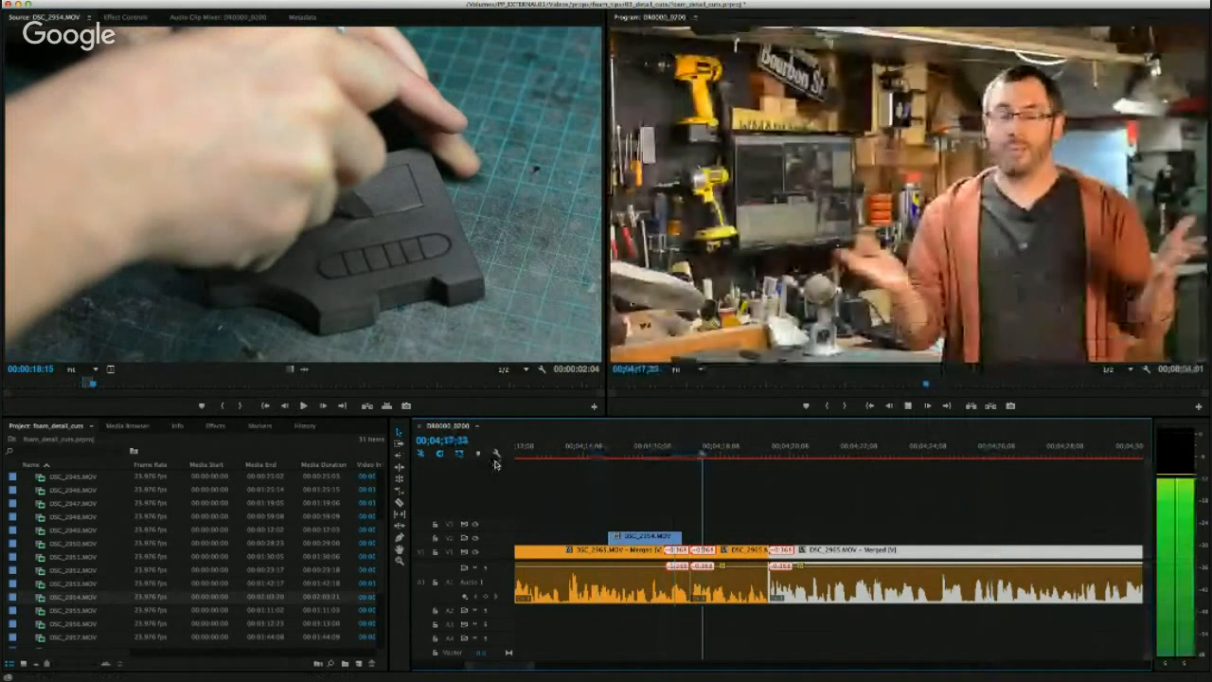
key("space")
Mark a 00:00:01:15 DSC_2954.MOV section ending at 00:00:35:15, place it on V2 at about 00;04;21, and preview it.
left_click_drag(110, 384, 167, 388)
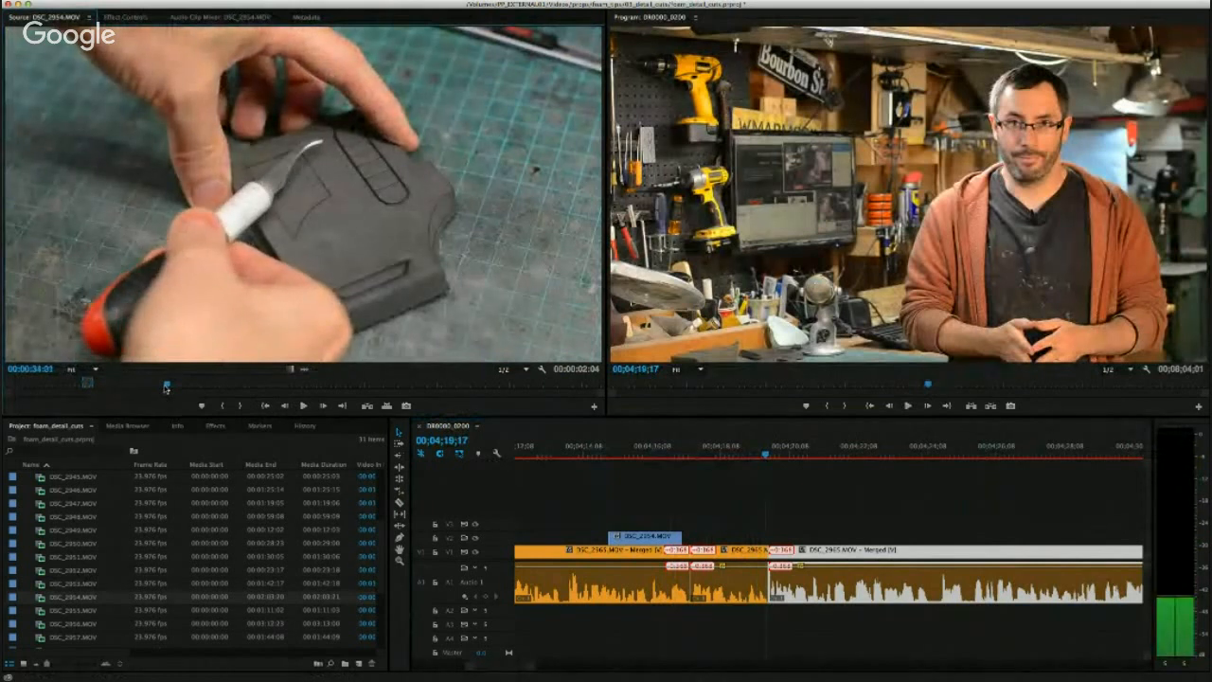
key("space")
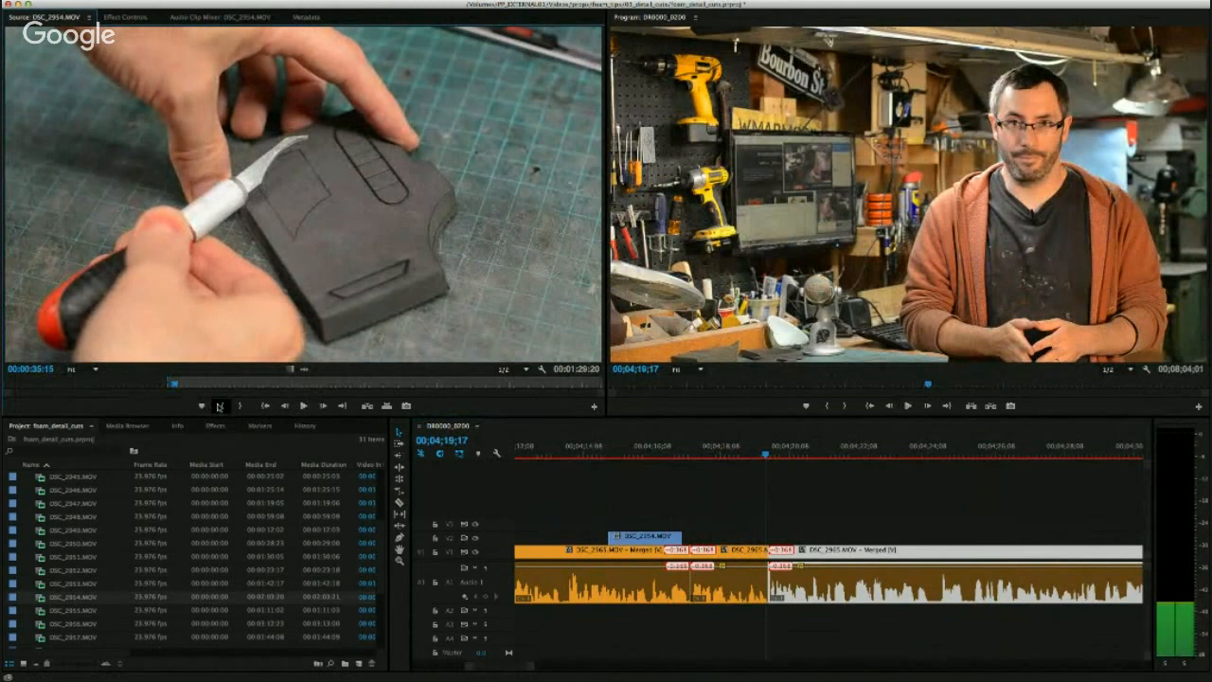
left_click_drag(293, 369, 826, 538)
key("space")
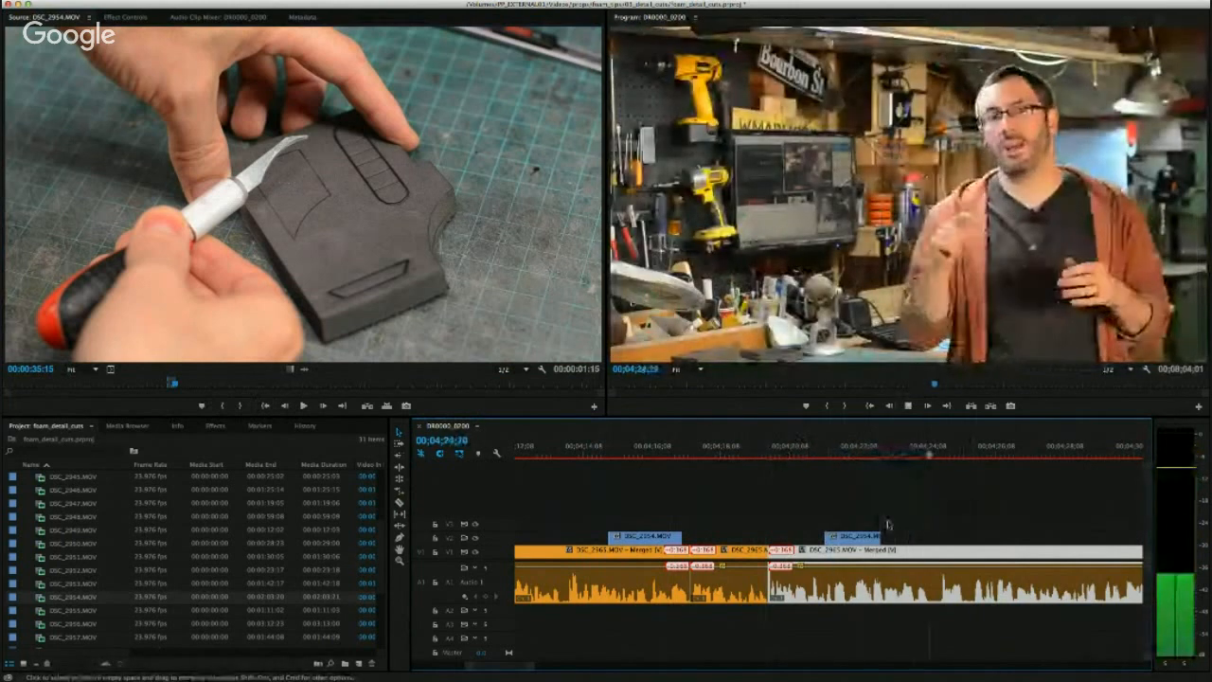
Move the newest DSC_2954.MOV clip on V2 to start at about 00;04;24 and preview it against the narration.
left_click_drag(852, 540, 935, 548)
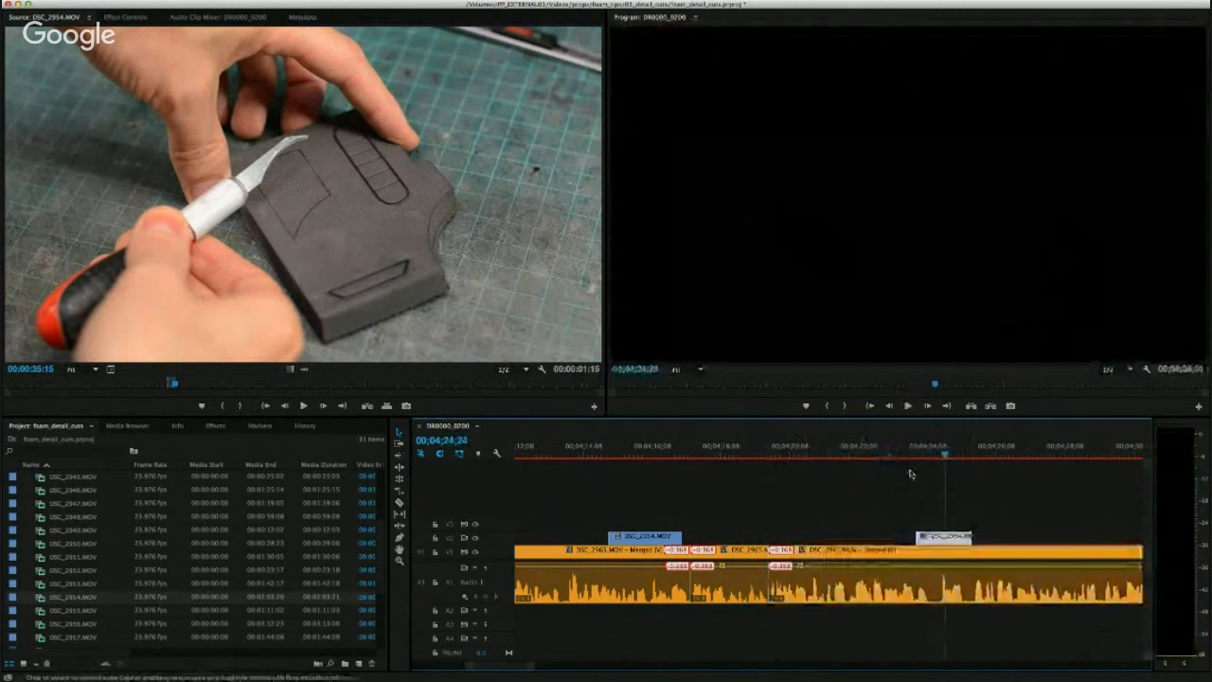
key("space")
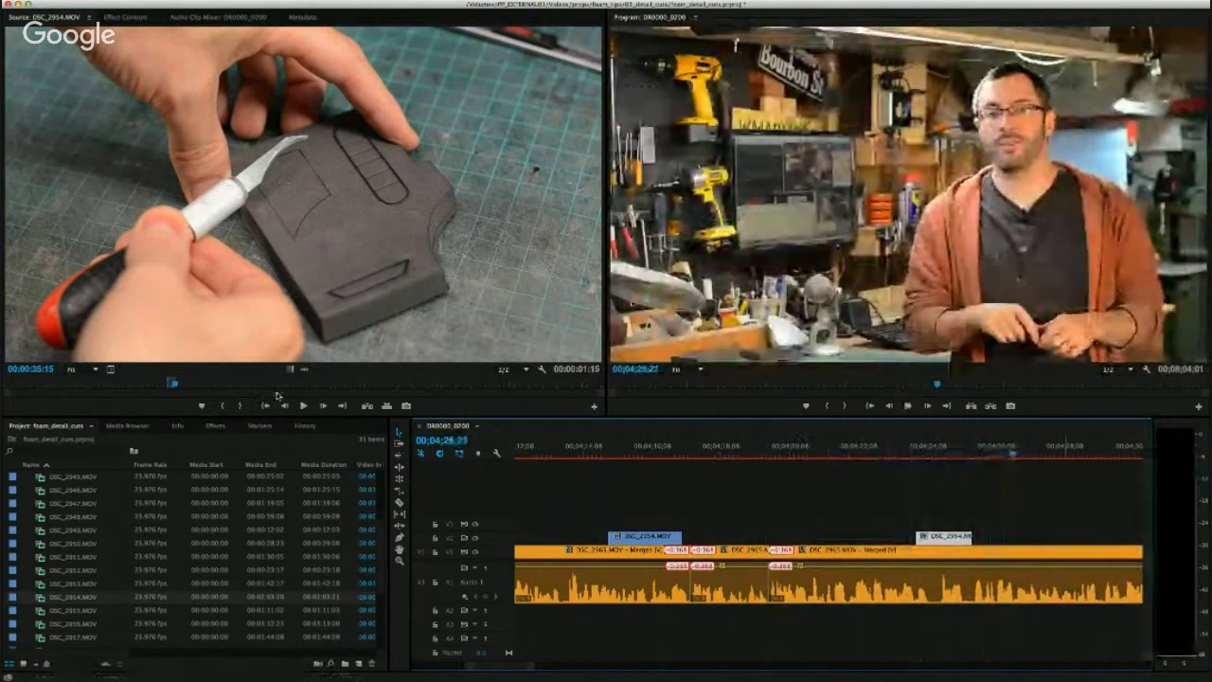
Mark a 00:00:02:01 DSC_2954.MOV section ending at 00:00:42:15 and place its video on V2 directly after the preceding cutaway.
left_click_drag(173, 383, 197, 384)
key("space")
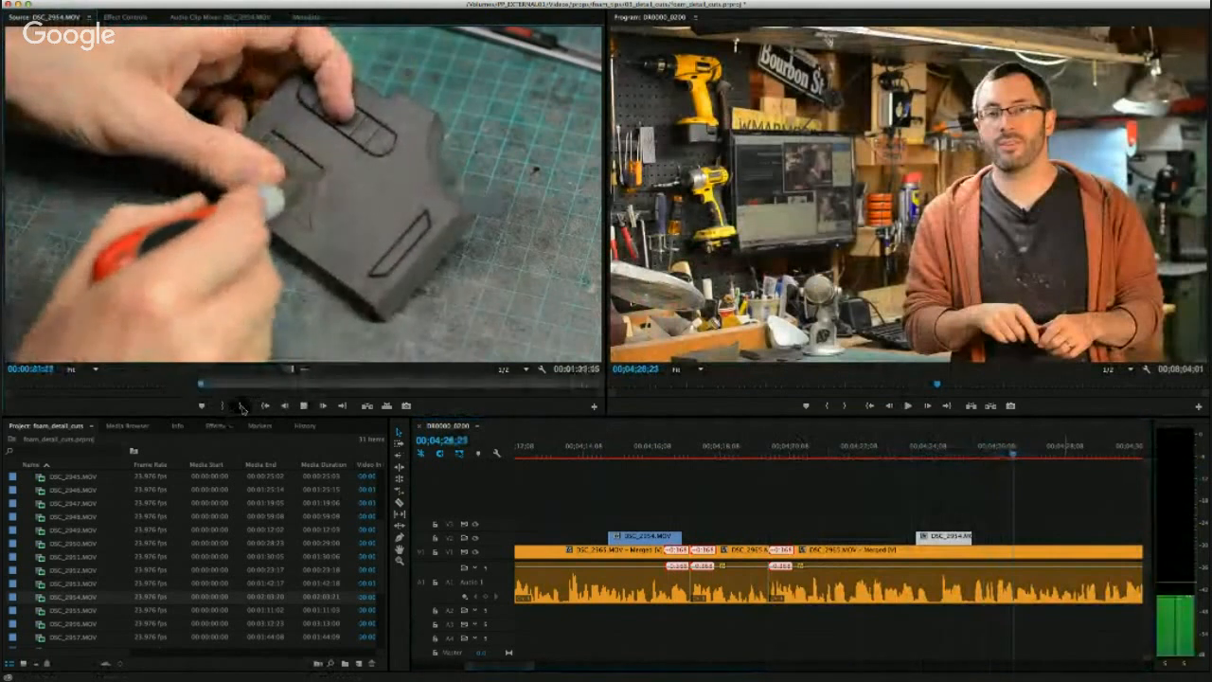
key("space")
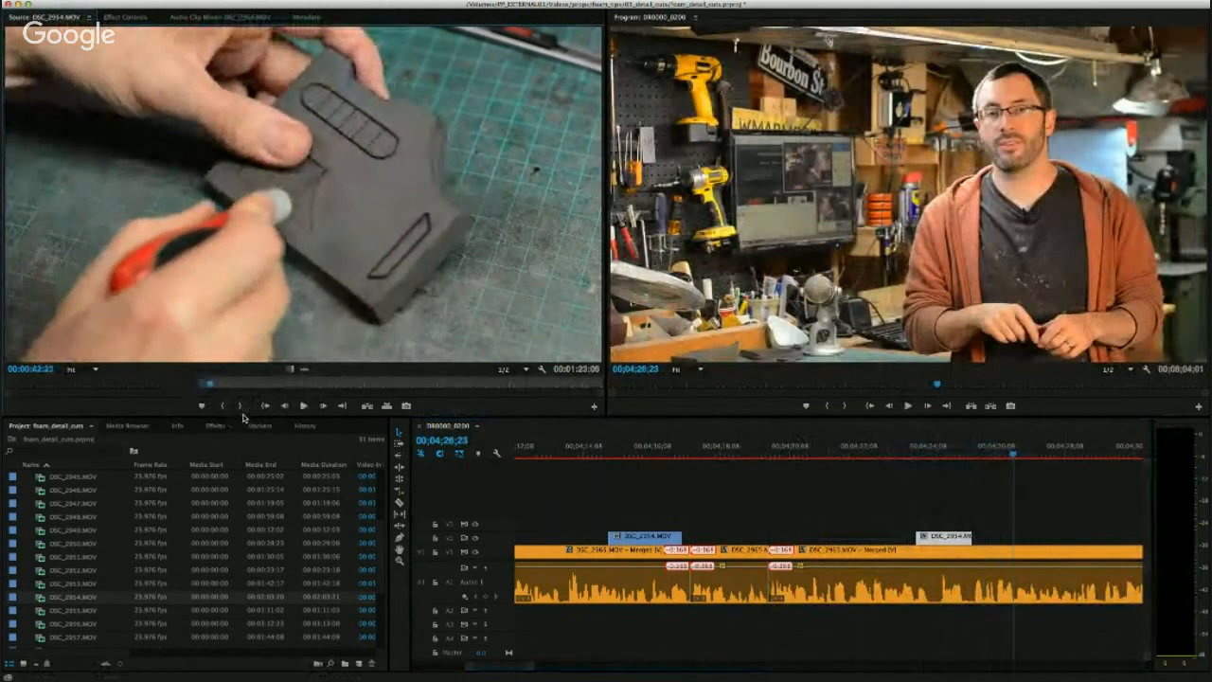
key("Left")
key("Left")
key("Left")
key("Left")
key("Left")
key("Left")
key("Left")
key("Left")
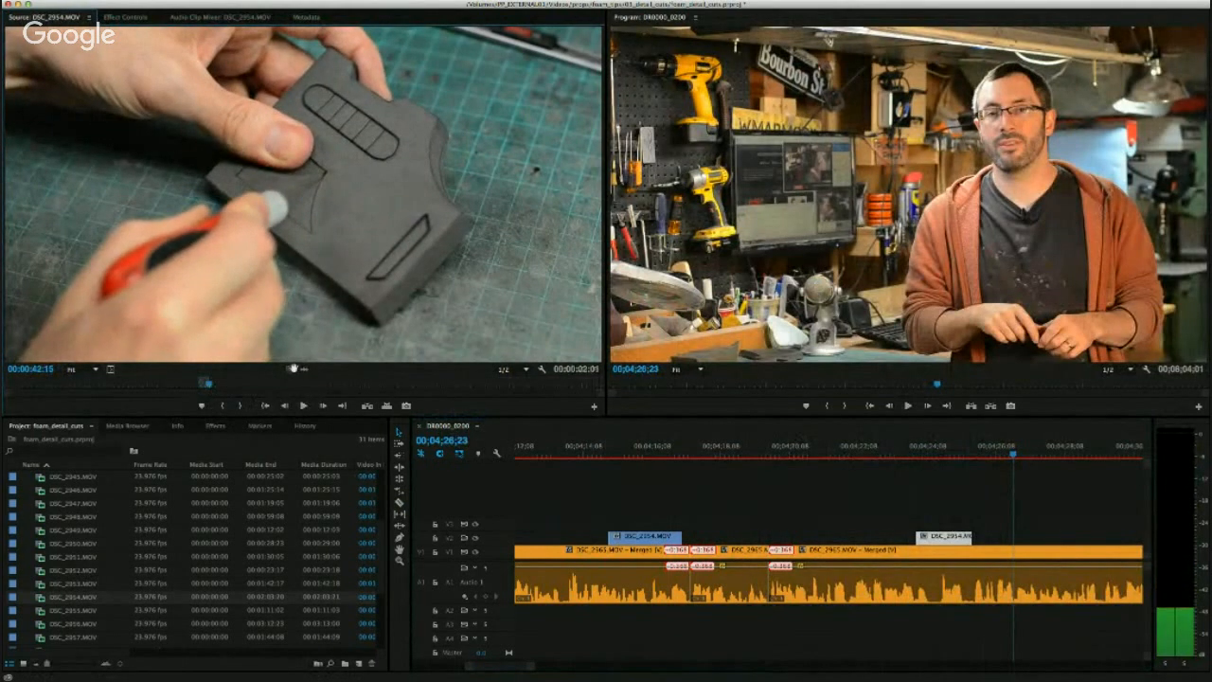
key(".")
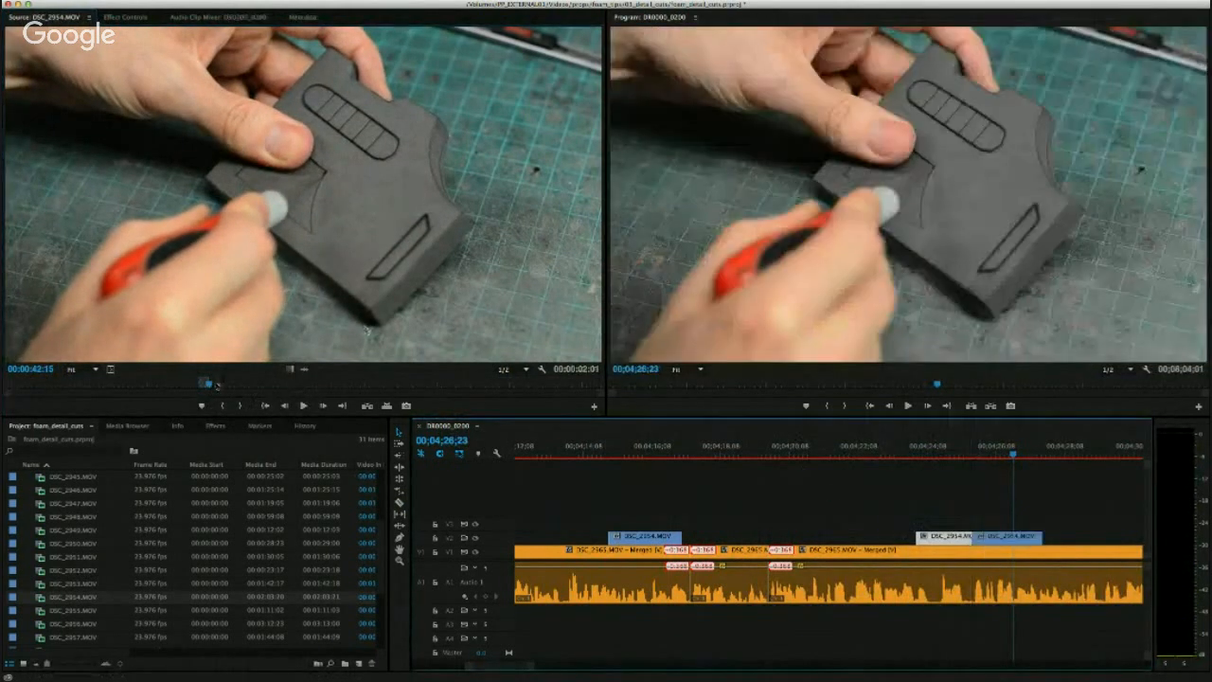
Find the next cutting action in DSC_2954.MOV and set the source In point at 00:00:45:04.
left_click(212, 385)
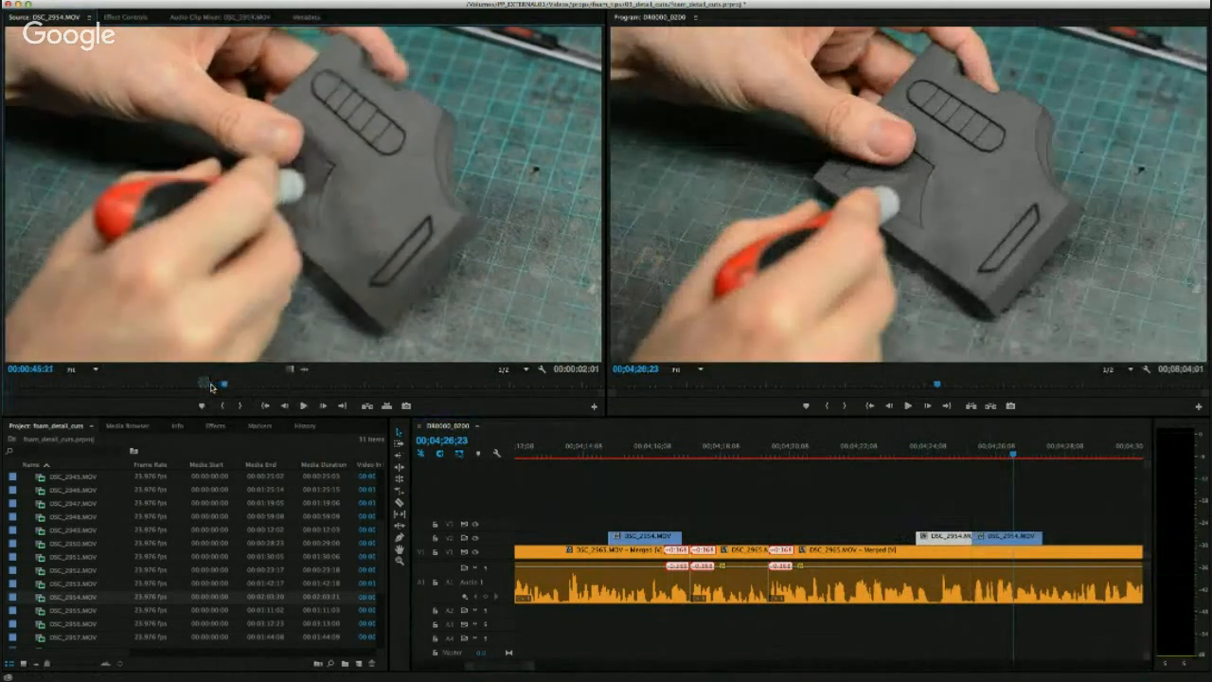
key("space")
key("Left")
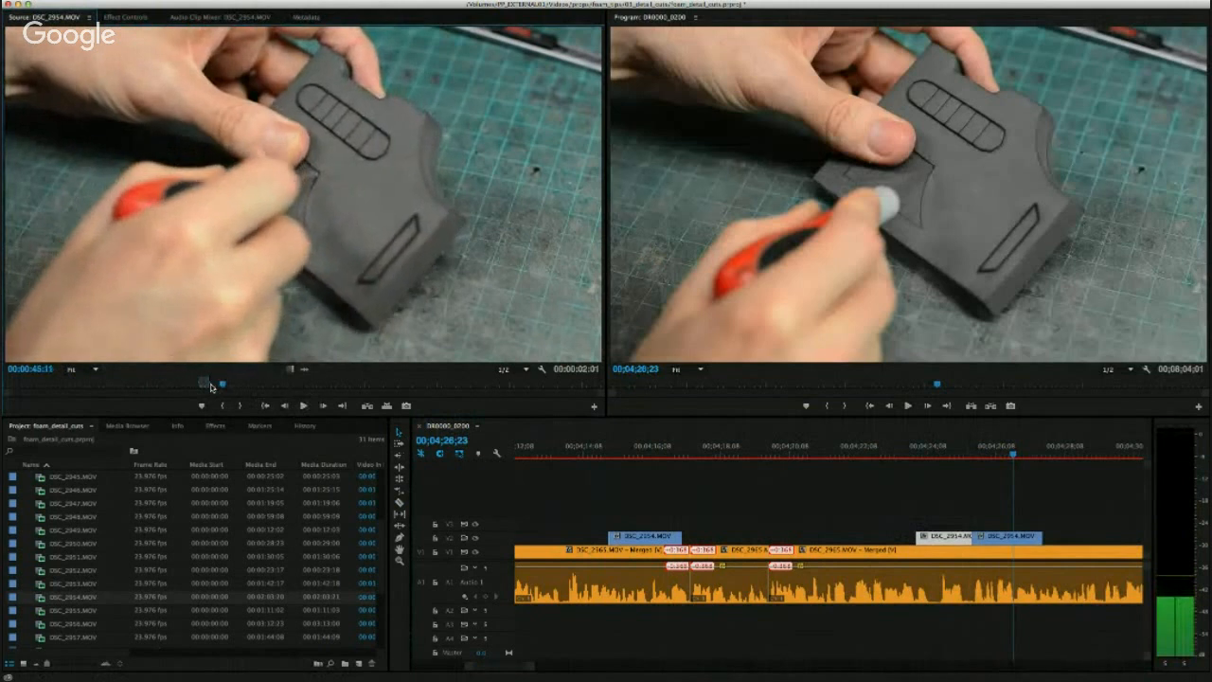
key("Left")
key("Left")
key("Left")
key("Left")
key("Left")
key("Left")
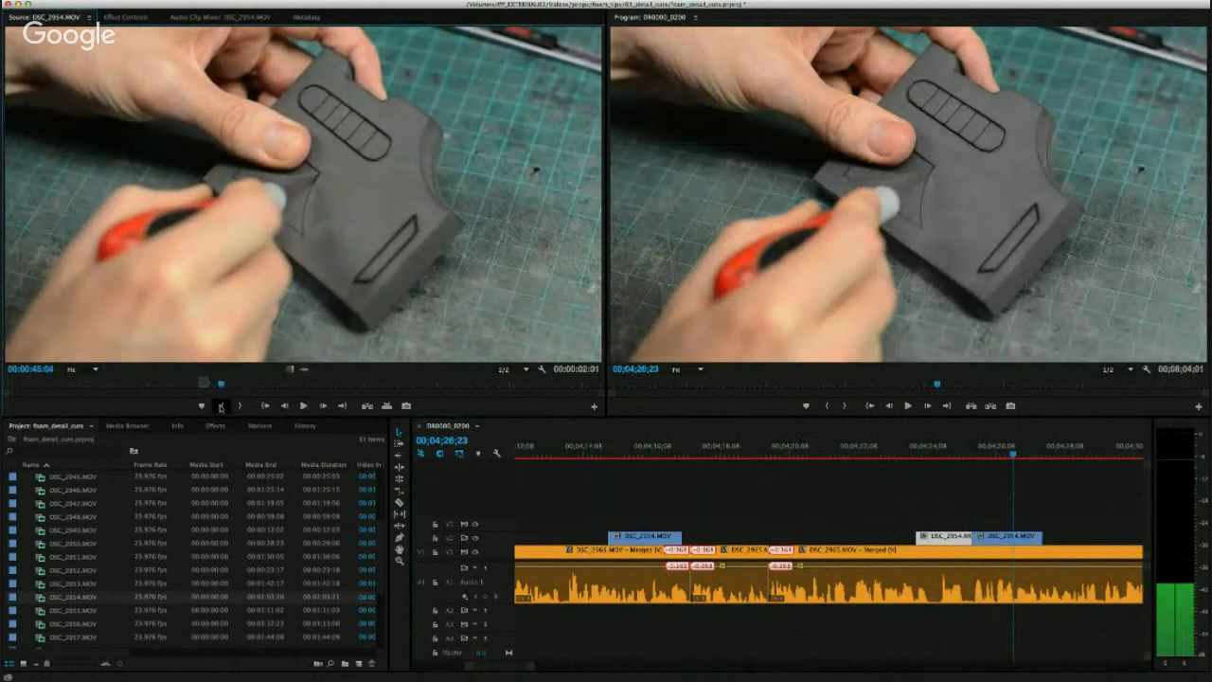
left_click(220, 407)
Set the Out point at 00:00:47:11 and place the marked video on V2 directly after the last cutaway.
key("l")
key("l")
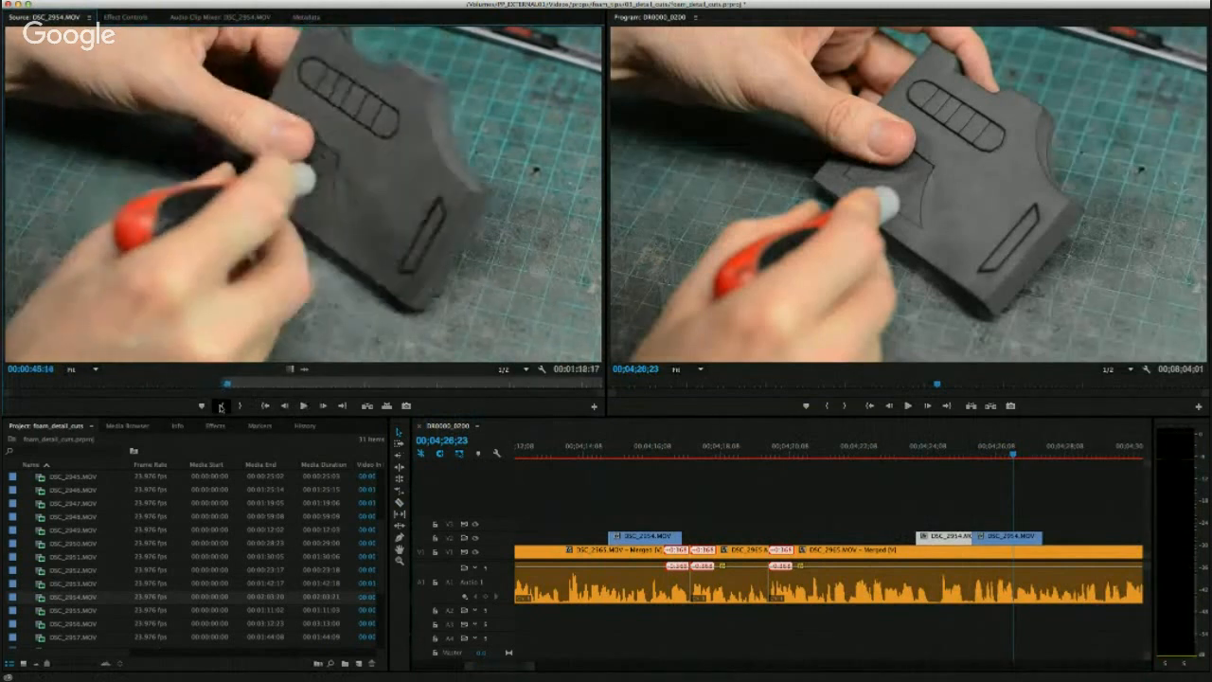
key("j")
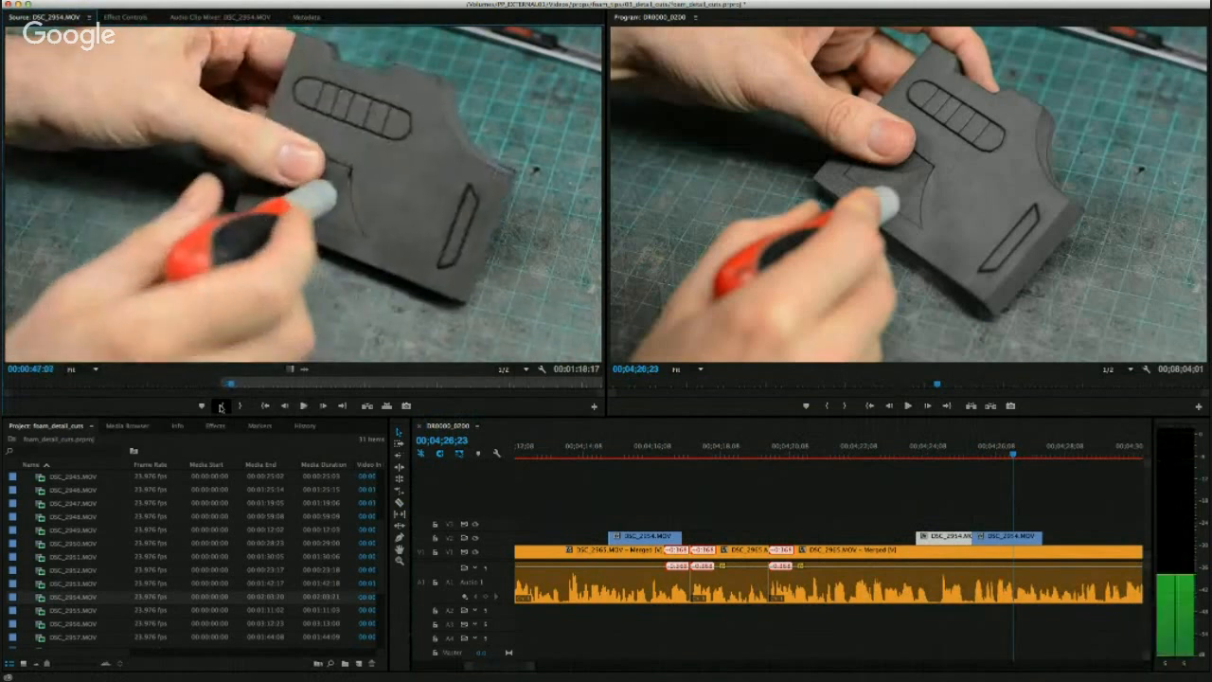
key("Left")
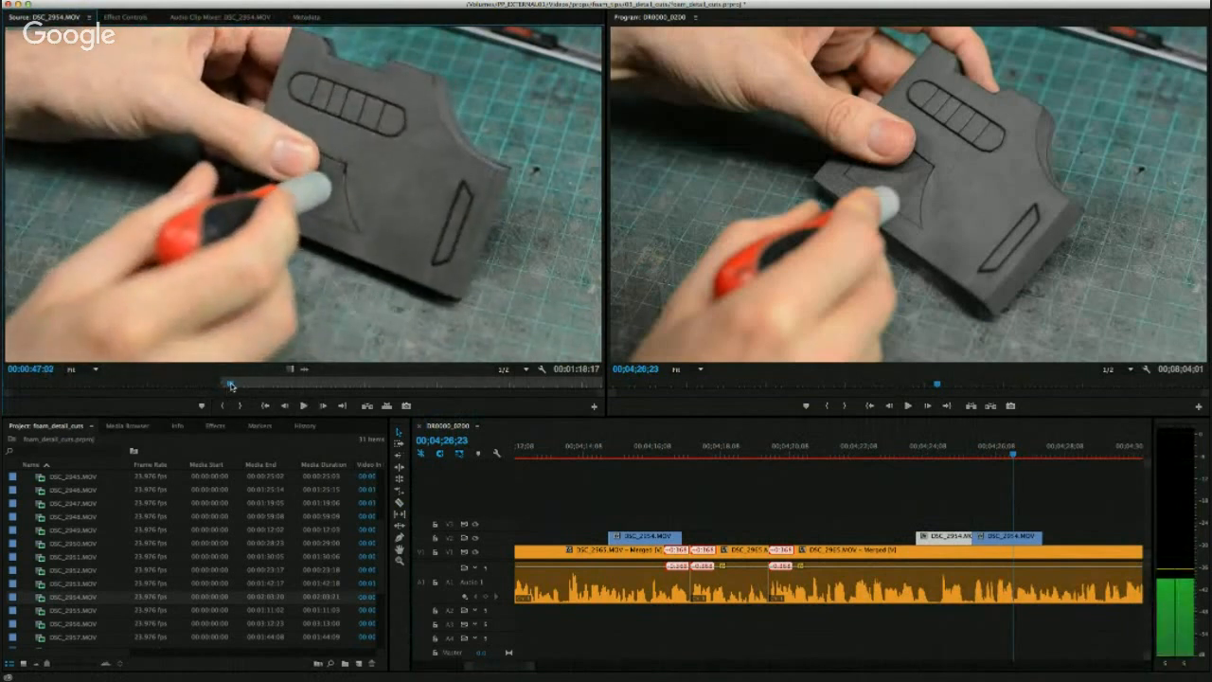
key("l")
key("l")
key("l")
key("j")
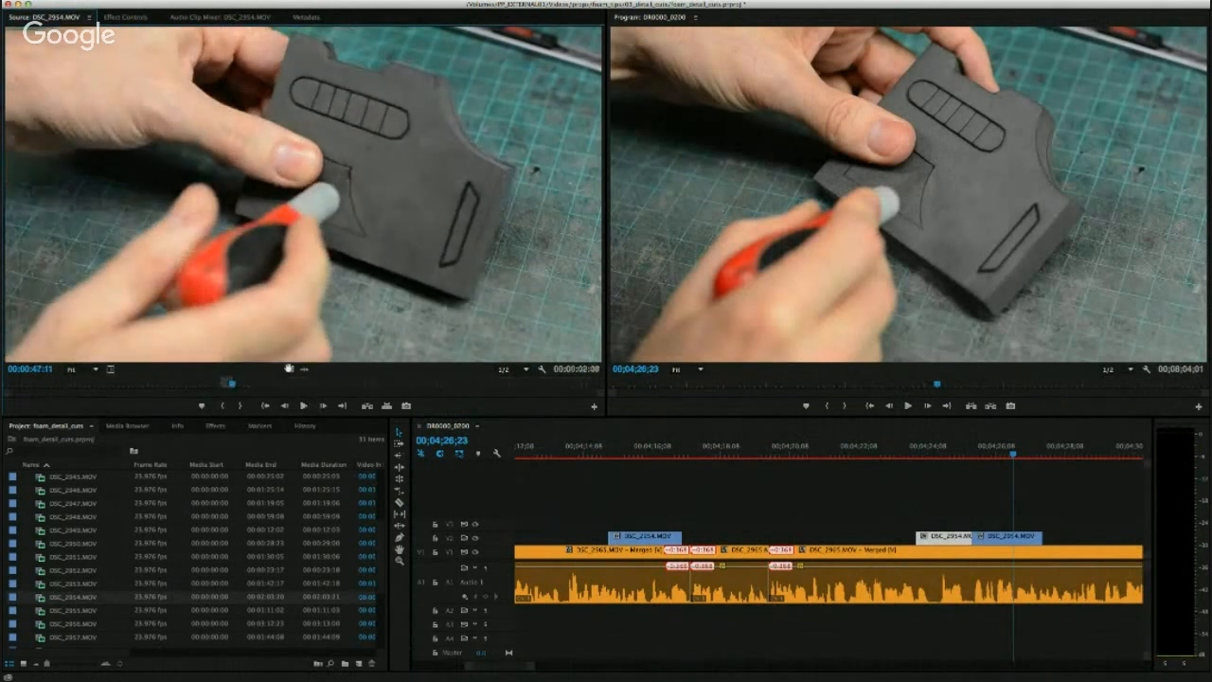
left_click_drag(289, 367, 918, 494)
left_click_drag(1047, 538, 1041, 539)
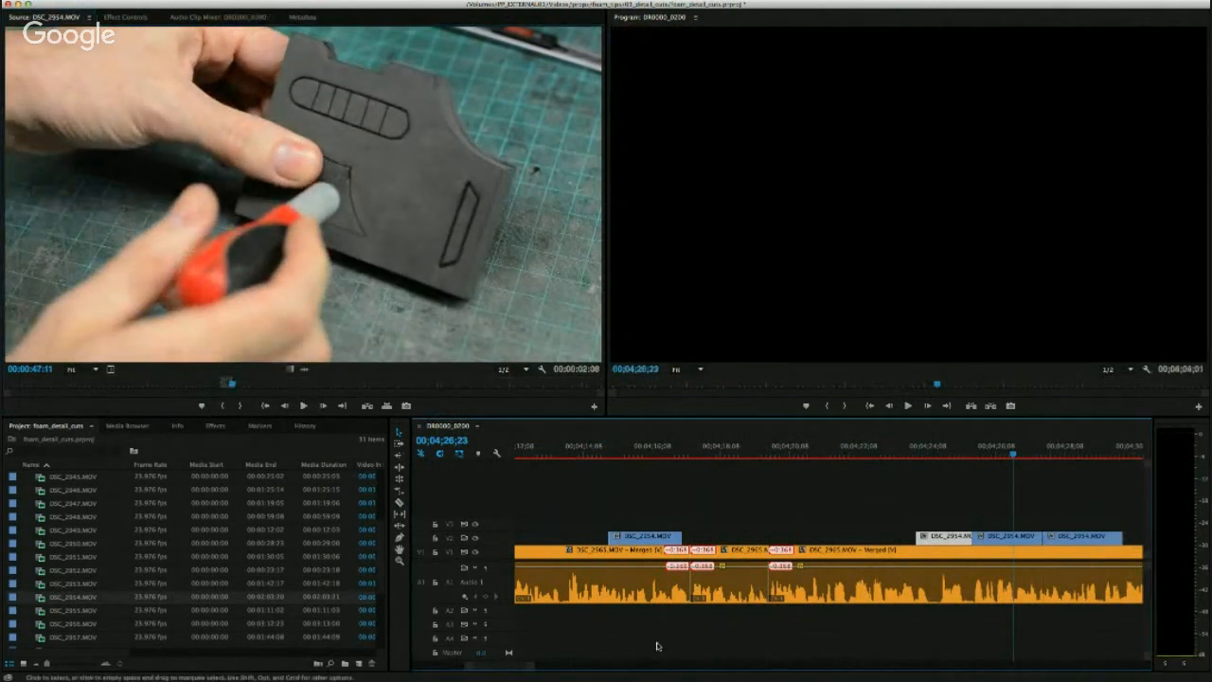
Mark a 00:00:03:20 DSC_2954.MOV section ending at 00:00:58:10 and append its video to the cutaways on V2.
left_click_drag(503, 667, 507, 670)
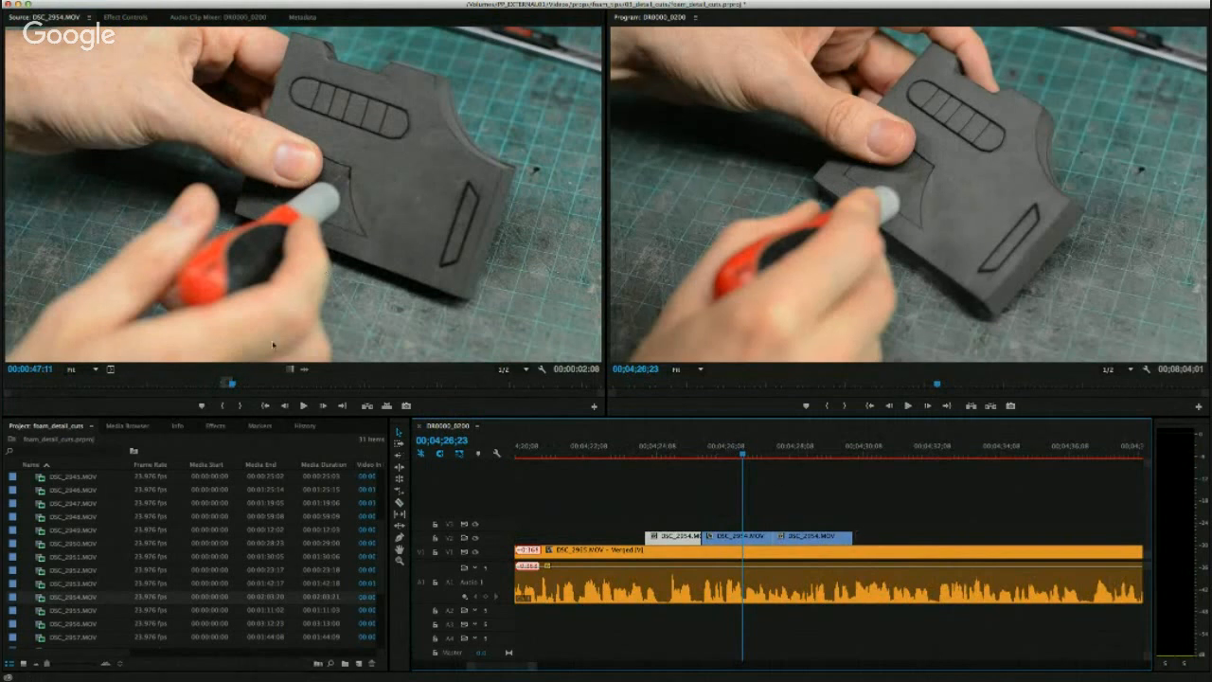
key("space")
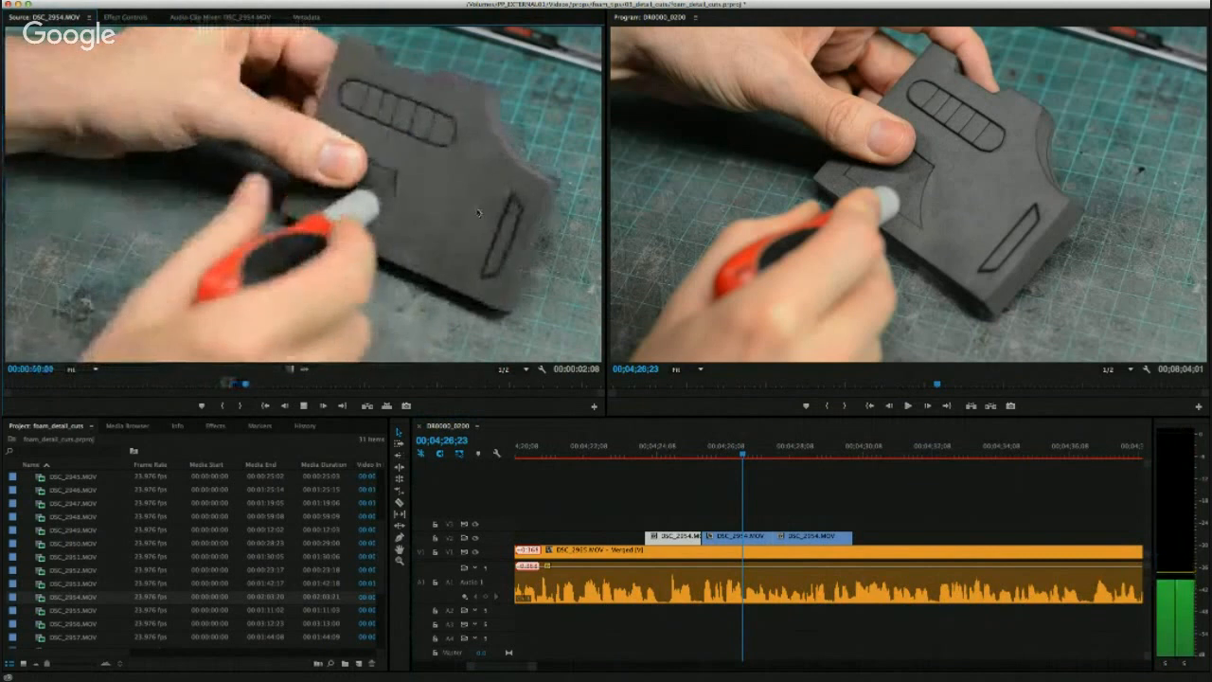
left_click(261, 387)
left_click_drag(261, 386, 268, 386)
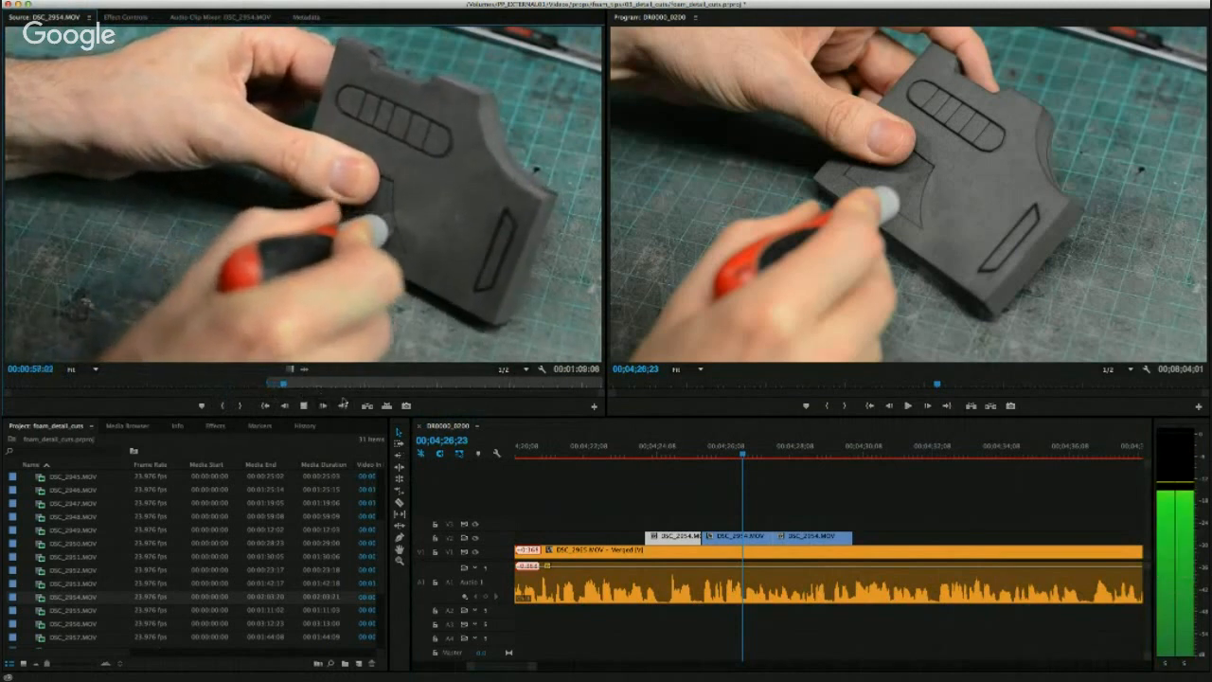
key("space")
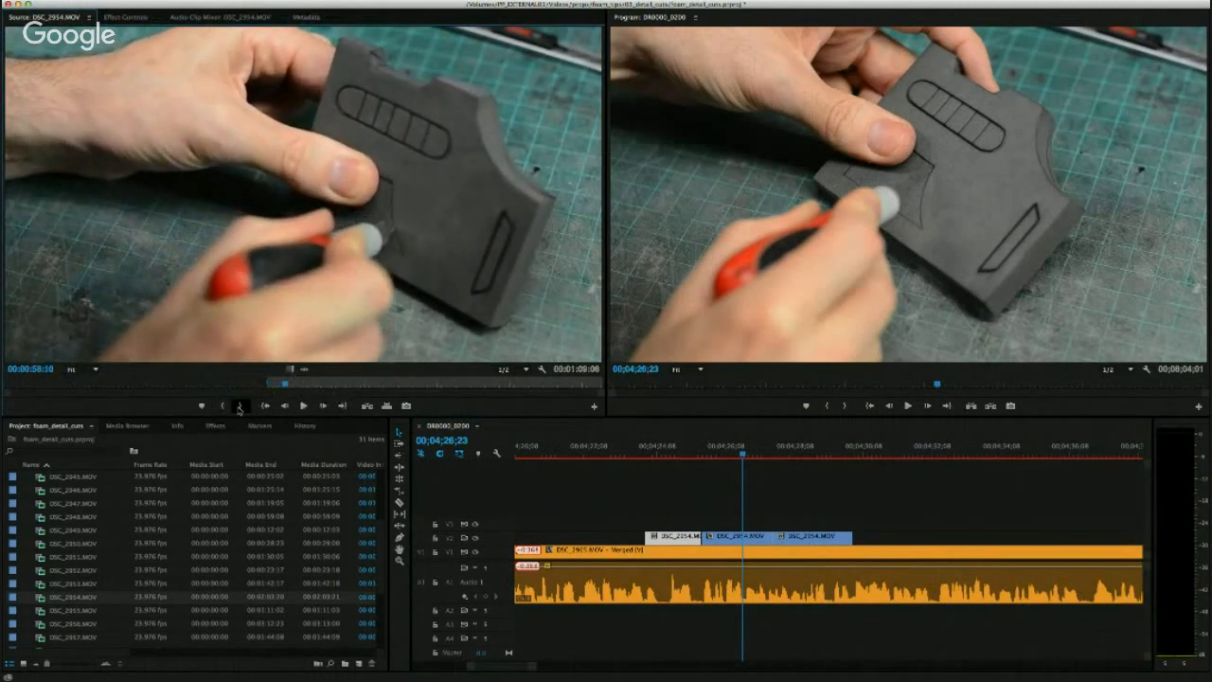
left_click_drag(291, 370, 853, 537)
Mark a 00:00:02:04 DSC_2954.MOV section ending at 00:01:04:17 and append its video to the cutaways on V2.
left_click(320, 324)
key("space")
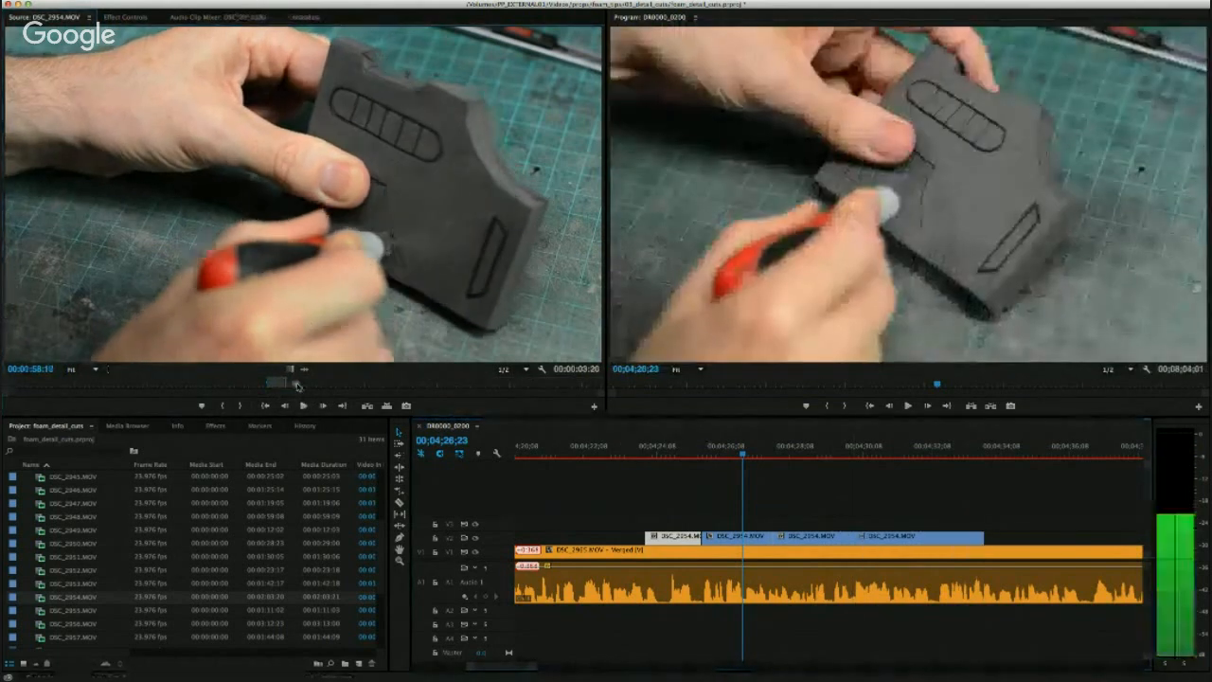
left_click_drag(315, 388, 305, 389)
key("space")
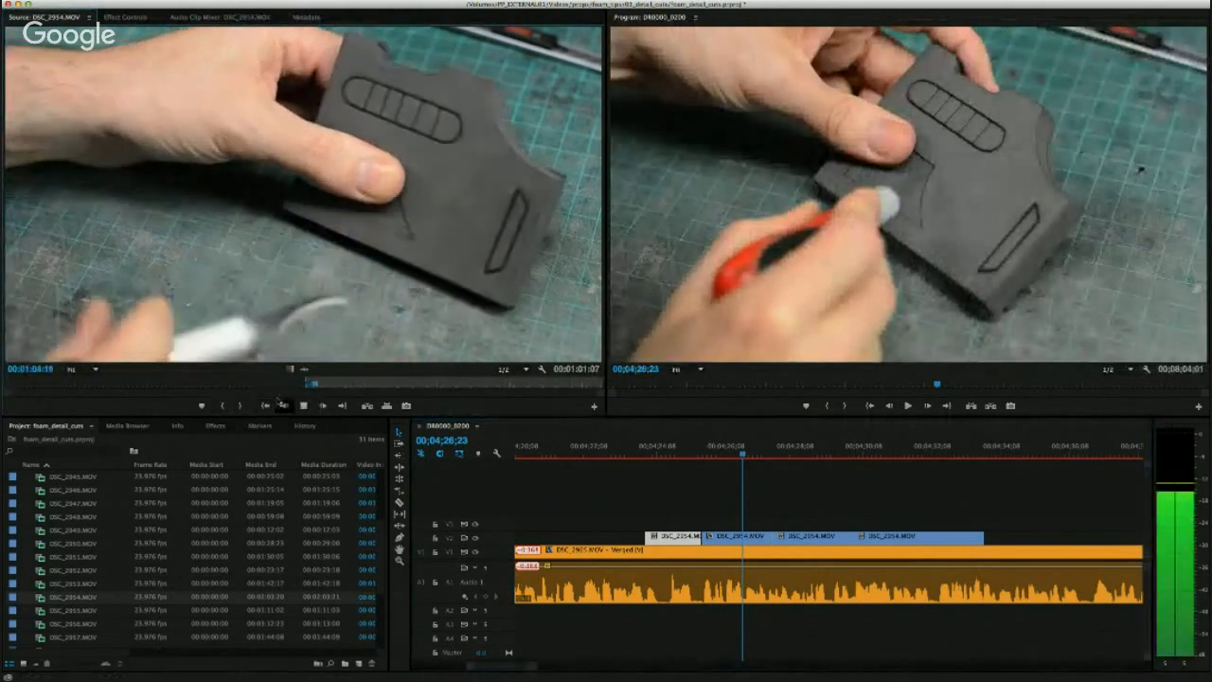
key("space")
left_click_drag(294, 368, 991, 539)
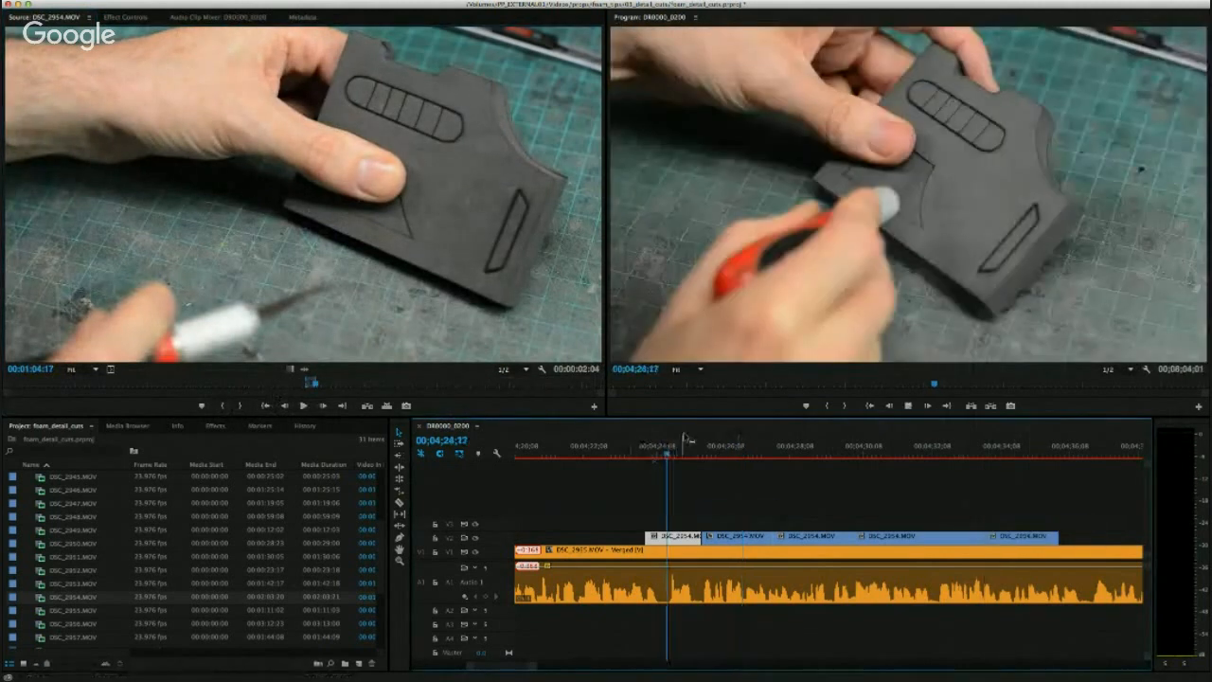
Play back the new V2 cutaways against the narration from about 00;04;24, and save the project.
key("space")
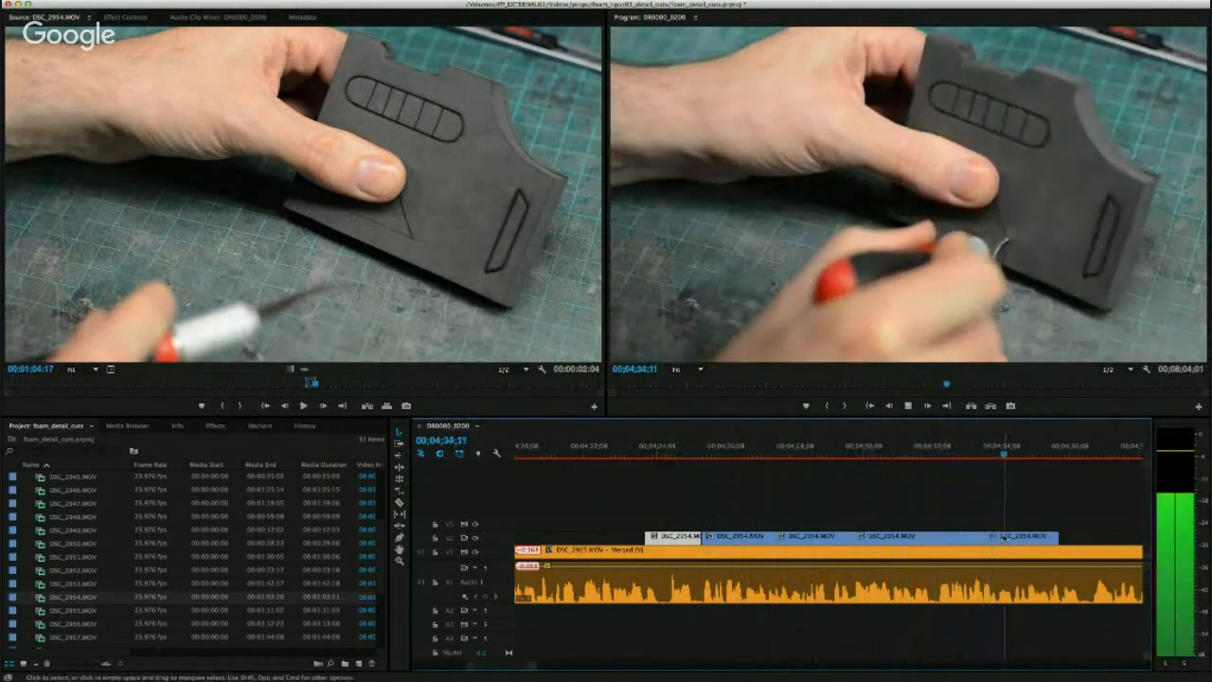
key("space")
key("super+s")
Move the group of DSC_2953.MOV cutaways from V2 down onto V1, starting at about 00;03;58.
mouse_move(511, 669)
left_mouse_down()
mouse_move(461, 671)
mouse_move(493, 670)
left_mouse_up()
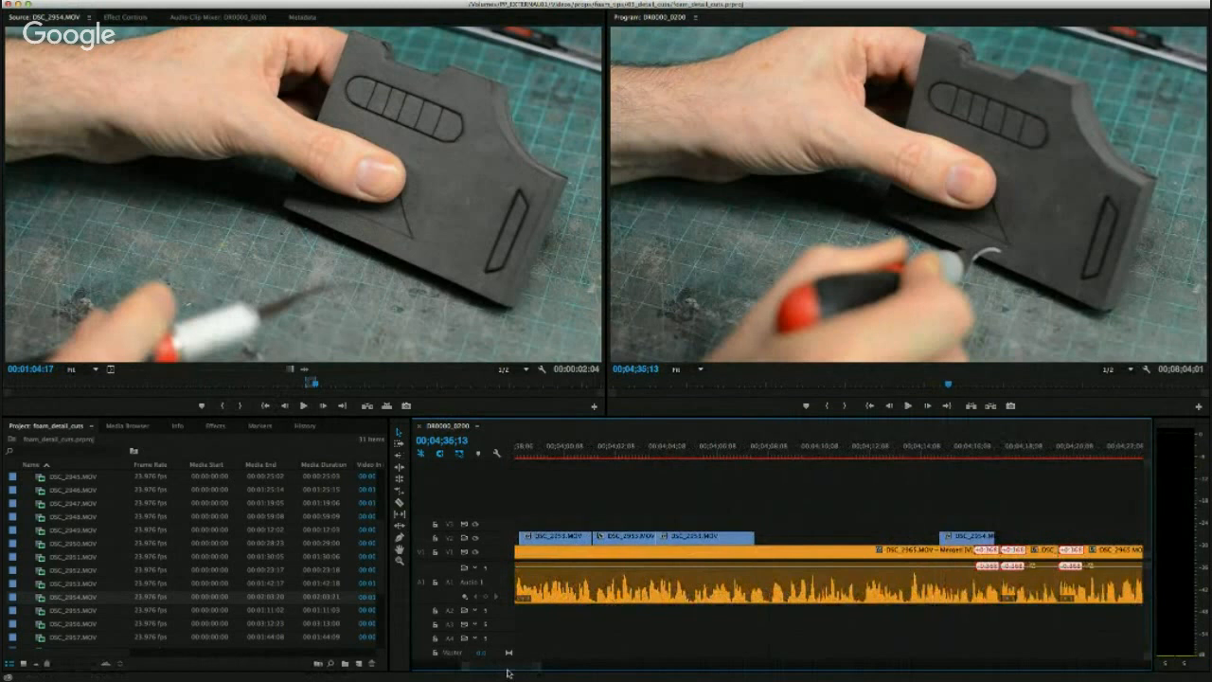
left_click_drag(505, 671, 506, 668)
left_click_drag(776, 537, 786, 549)
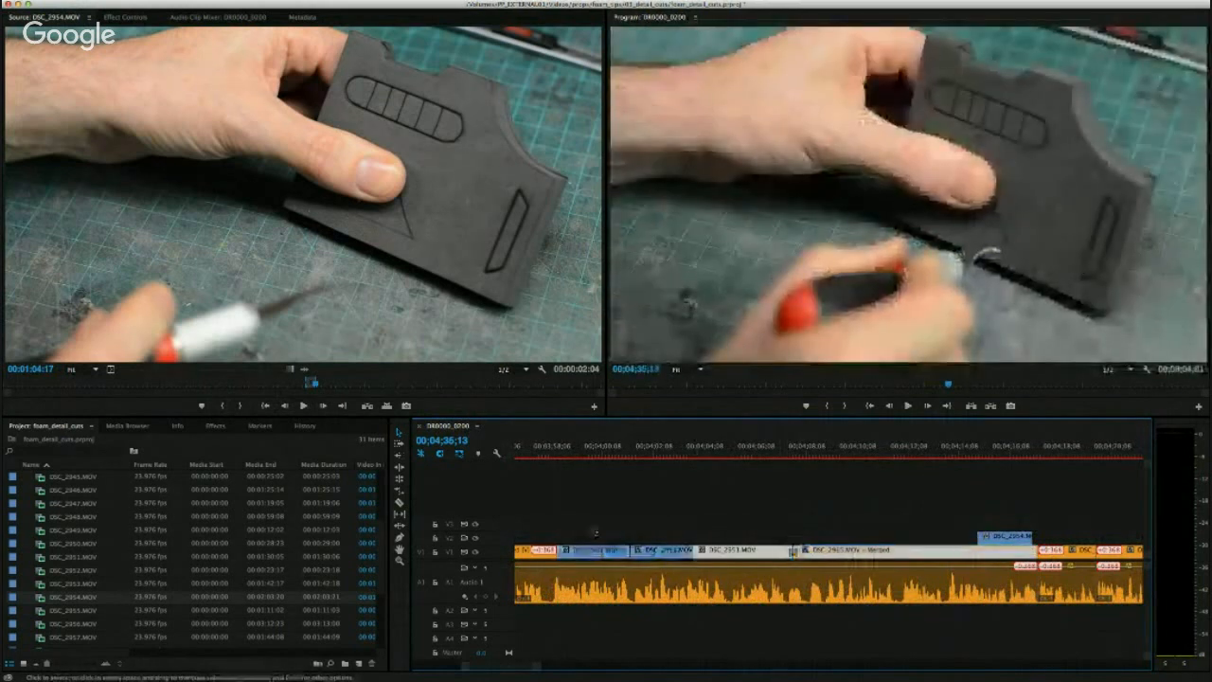
left_click_drag(580, 531, 553, 551)
Move the single DSC_2954.MOV cutaway down onto V1, ending at the narration cut near 00;04;17, and preview it.
left_click_drag(1004, 530, 1032, 540)
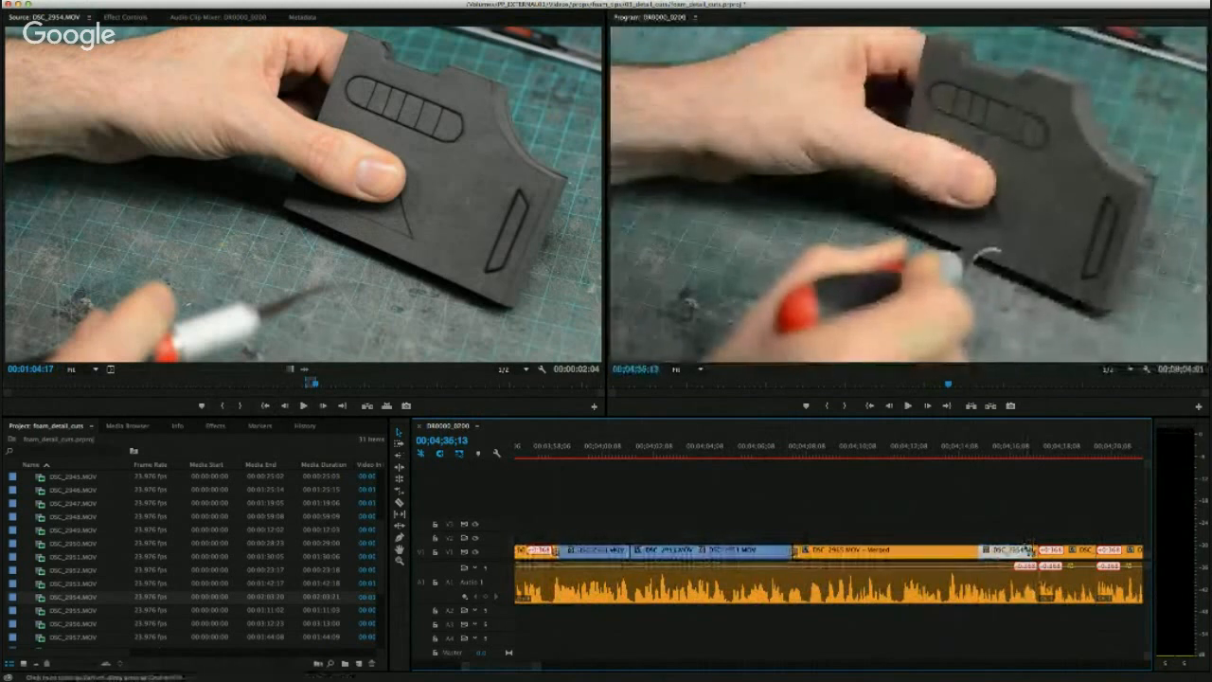
mouse_move(1022, 536)
left_mouse_down()
mouse_move(1034, 527)
mouse_move(1032, 538)
left_mouse_up()
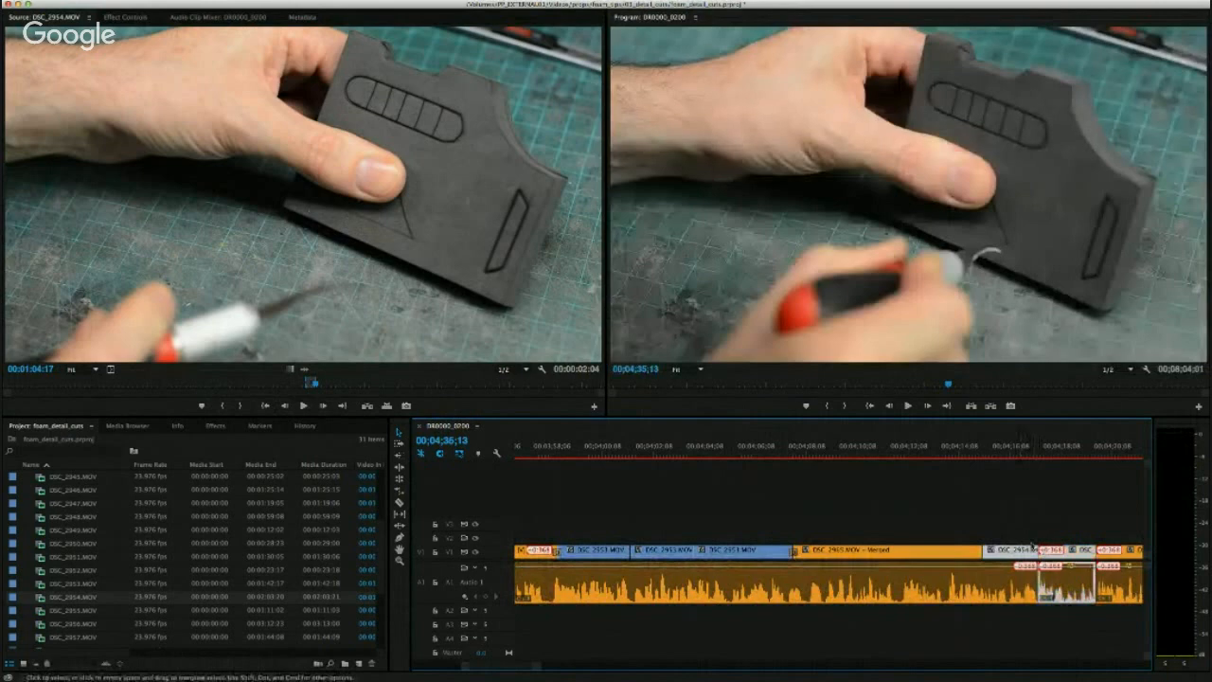
key("space")
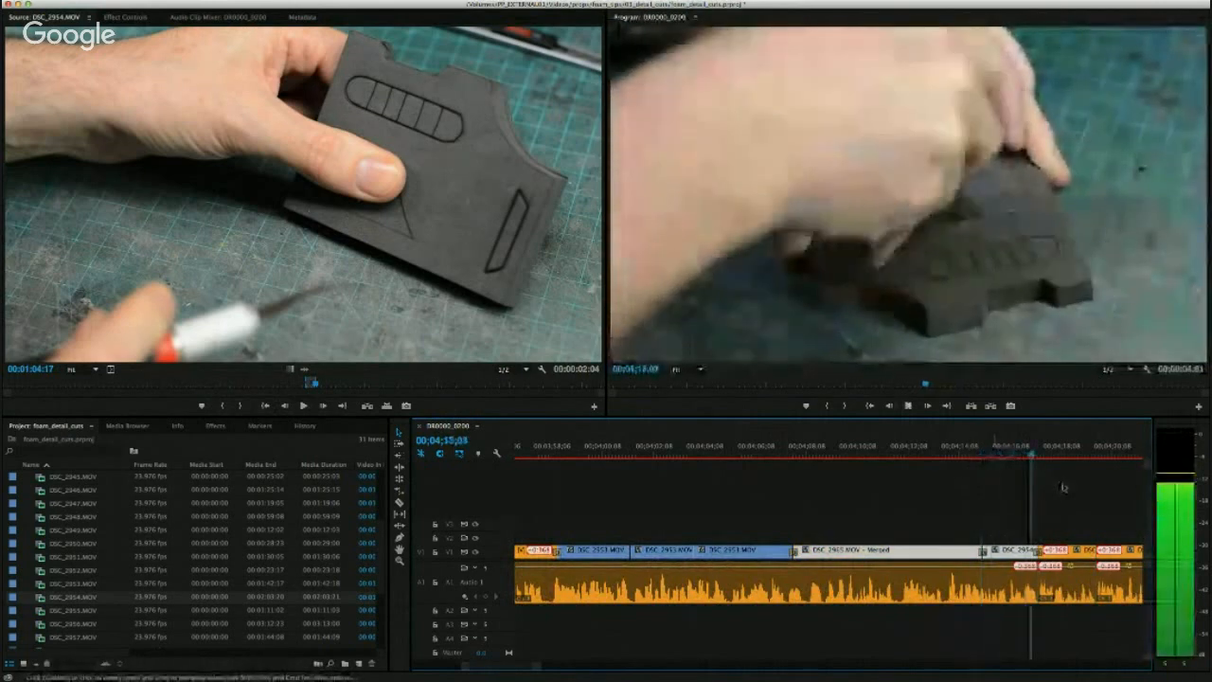
key("space")
Mark a 00:00:01:19 DSC_2954.MOV section ending at 00:01:51:10, showing the cutout removed, and append its video to the V2 cutaways.
left_click_drag(514, 668, 535, 667)
left_click(876, 441)
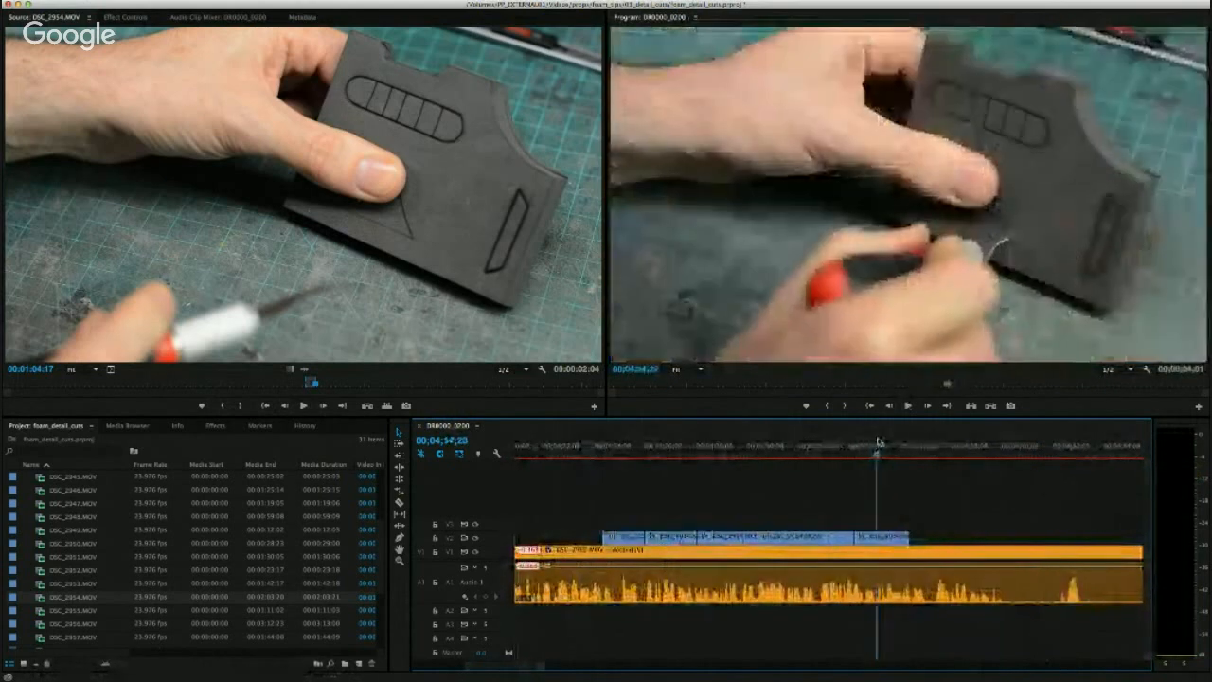
left_click_drag(315, 382, 534, 397)
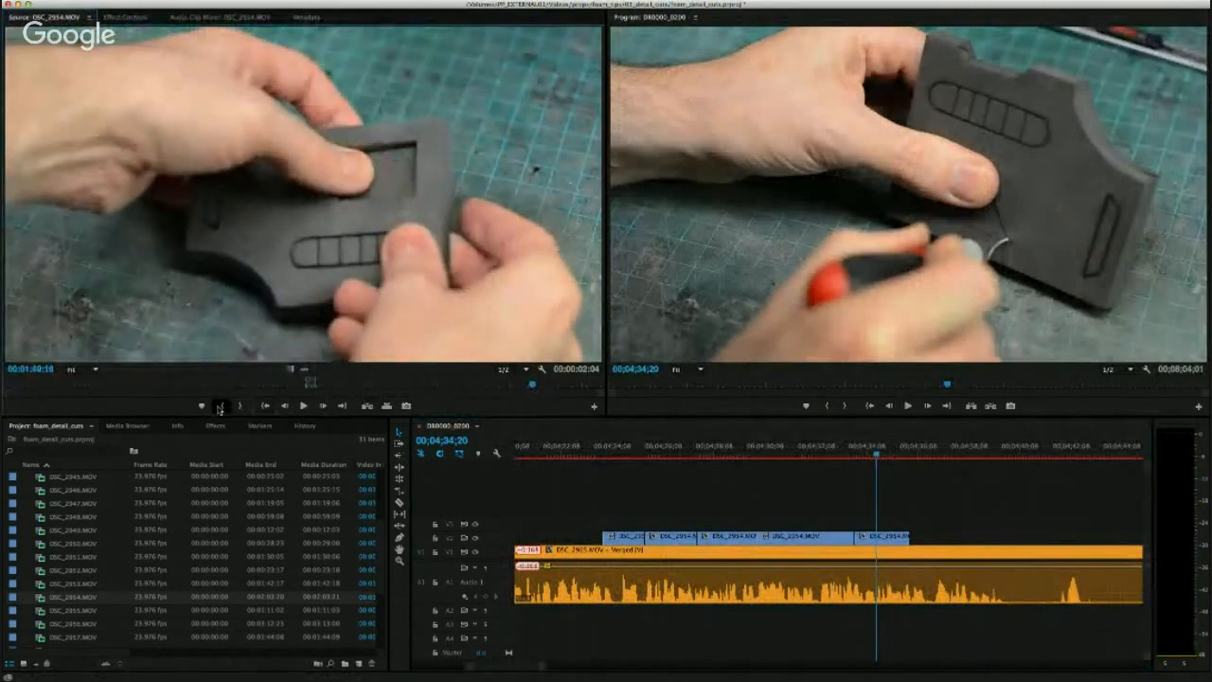
key("space")
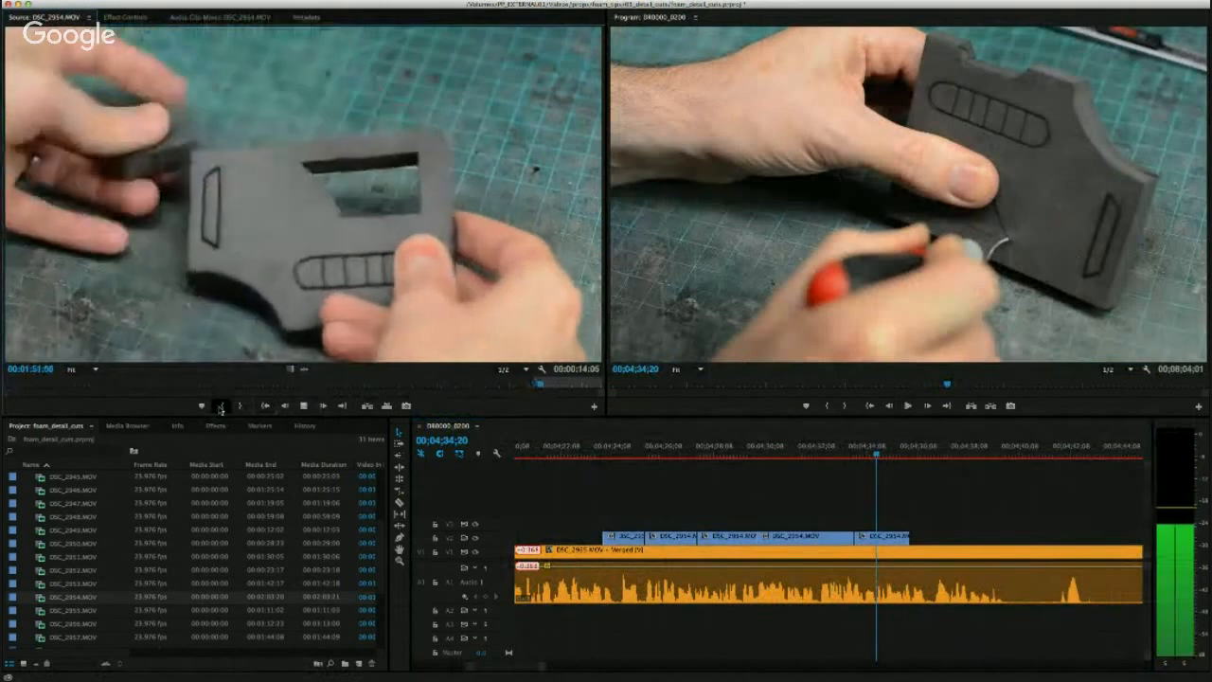
key("space")
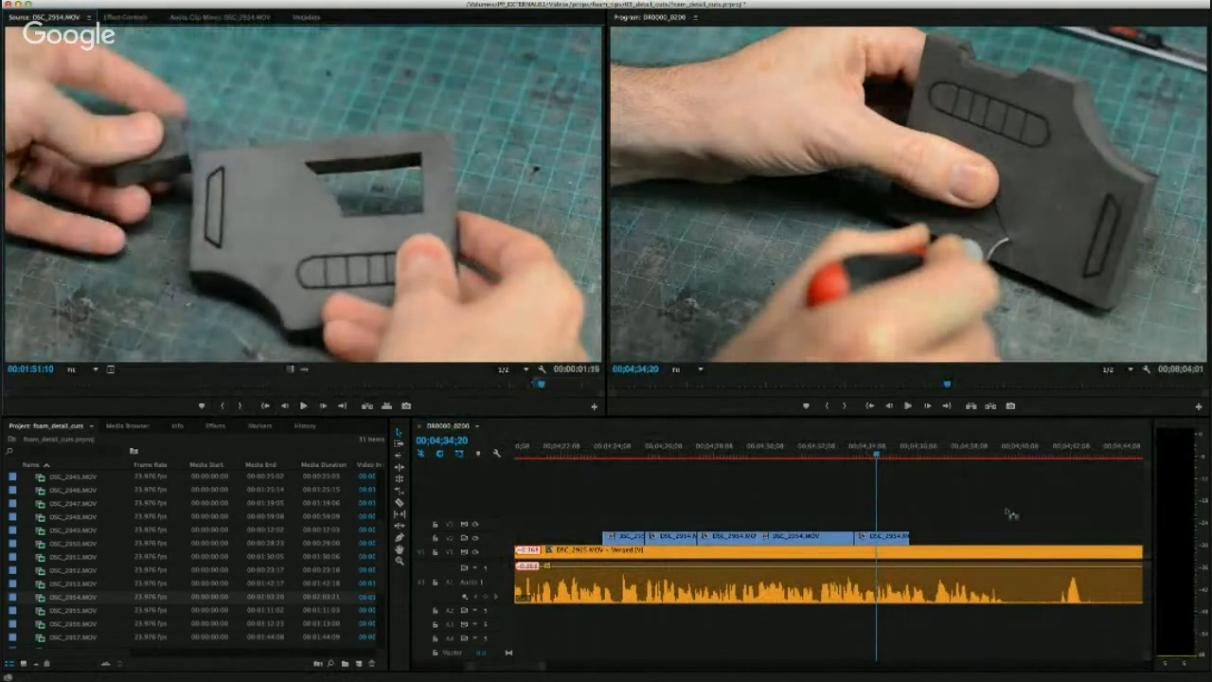
left_click_drag(1011, 514, 914, 538)
Find where the hands turn the cut foam back over in DSC_2954.MOV and set the In point at about 00:01:54:19.
left_click(480, 319)
key("space")
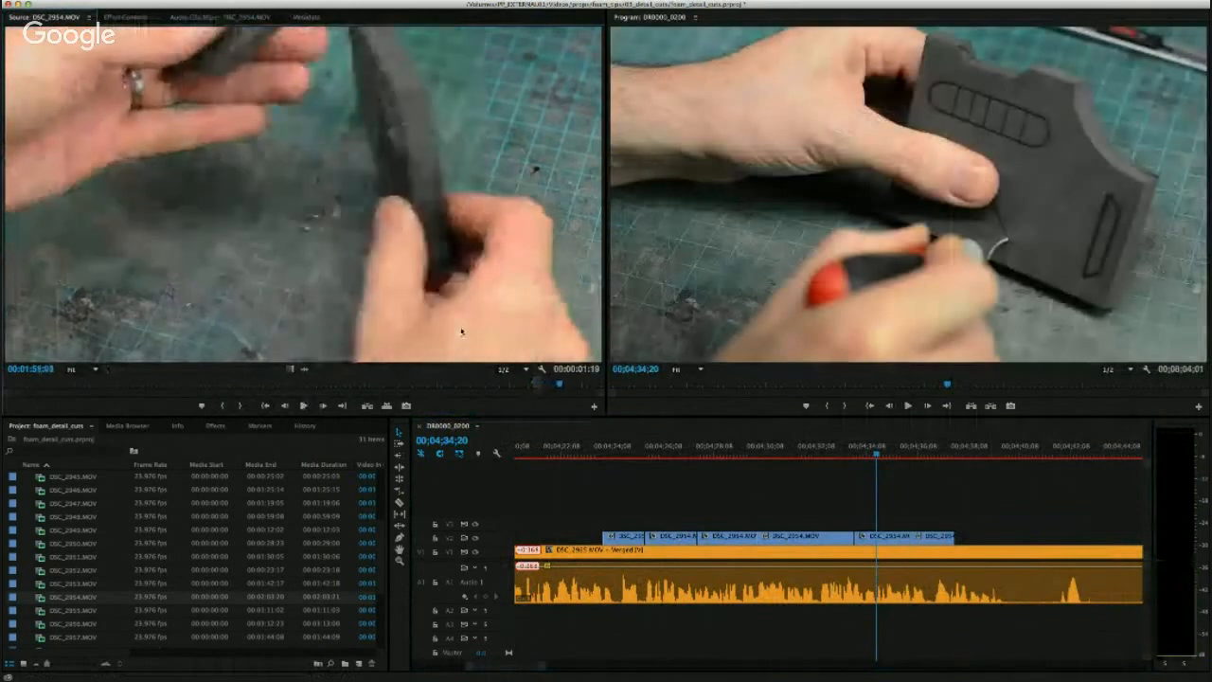
key("space")
key("Left")
key("Left")
key("Left")
key("Left")
key("Left")
key("Left")
key("Left")
key("Left")
key("Left")
key("Left")
key("Left")
key("Left")
key("Left")
key("Left")
key("Left")
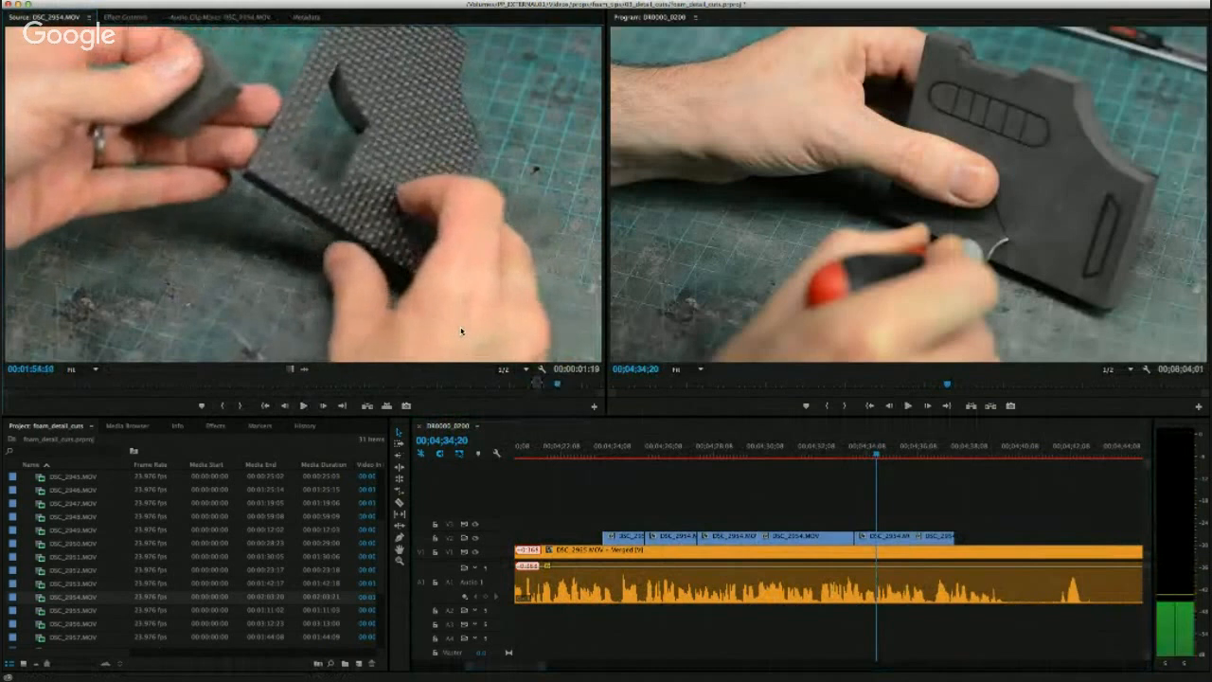
key("space")
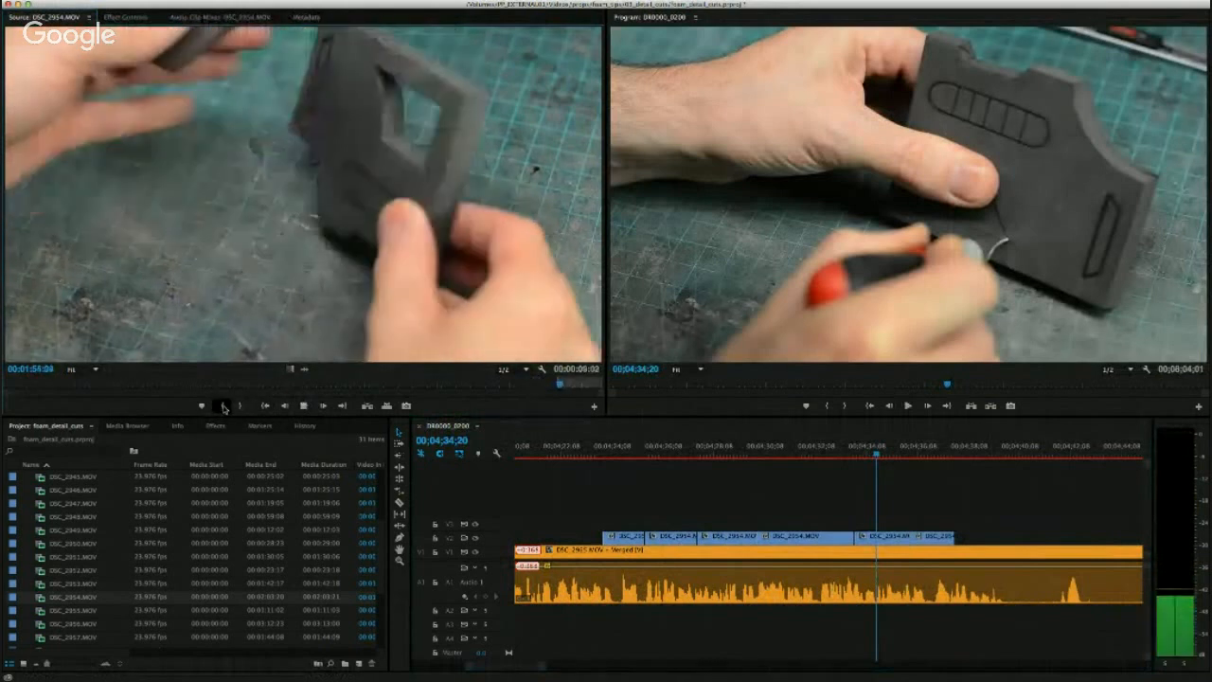
End the marked section at 00:01:56:19, append its video to the V2 cutaways, and preview the result.
key("space")
key("Right")
key("Right")
key("Right")
key("Right")
key("Right")
key("Right")
key("Right")
key("Right")
key("Right")
left_click(239, 406)
left_click_drag(291, 369, 967, 538)
left_click(937, 445)
key("space")
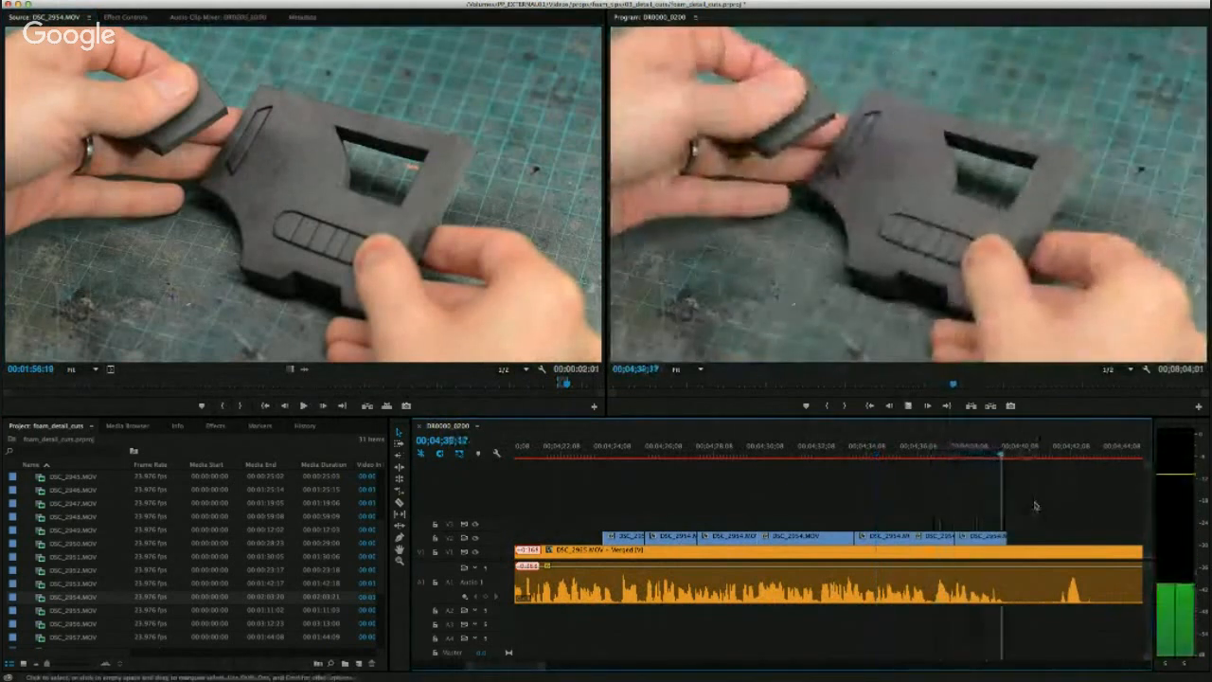
Cut the narration at 00;04;39;23, preview the DSC_2954.MOV cutaways, and move them all from V2 down onto V1.
key("space")
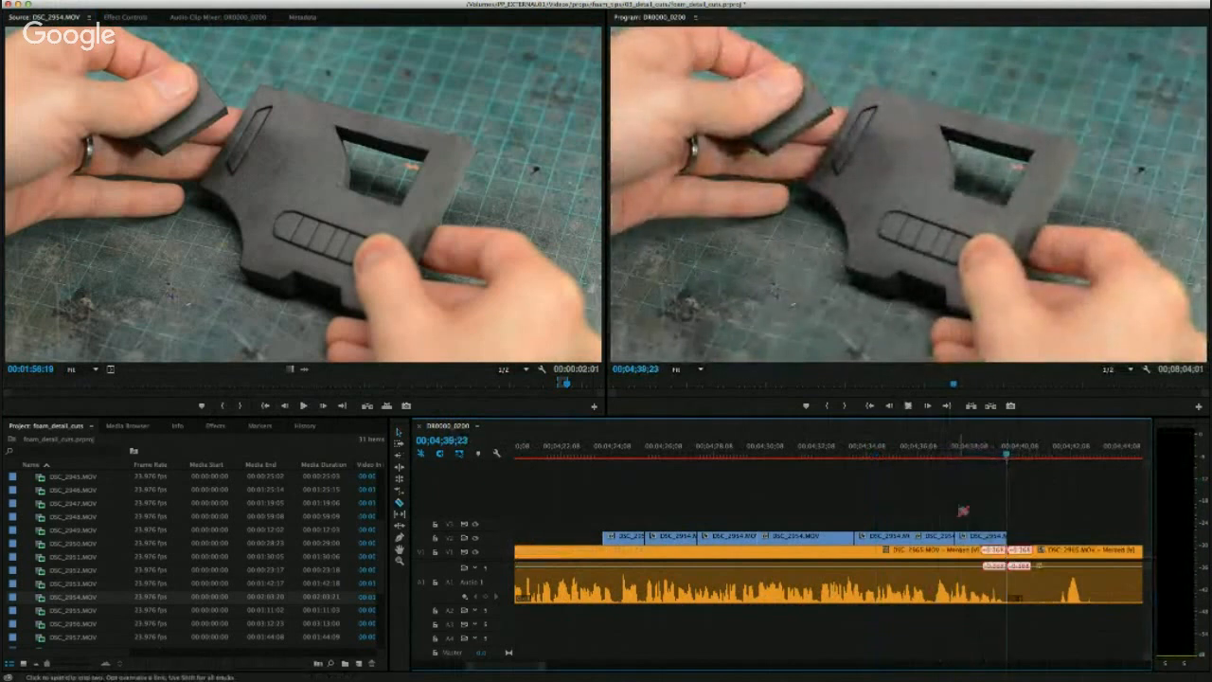
left_click_drag(634, 502, 997, 540)
left_click_drag(628, 454, 597, 452)
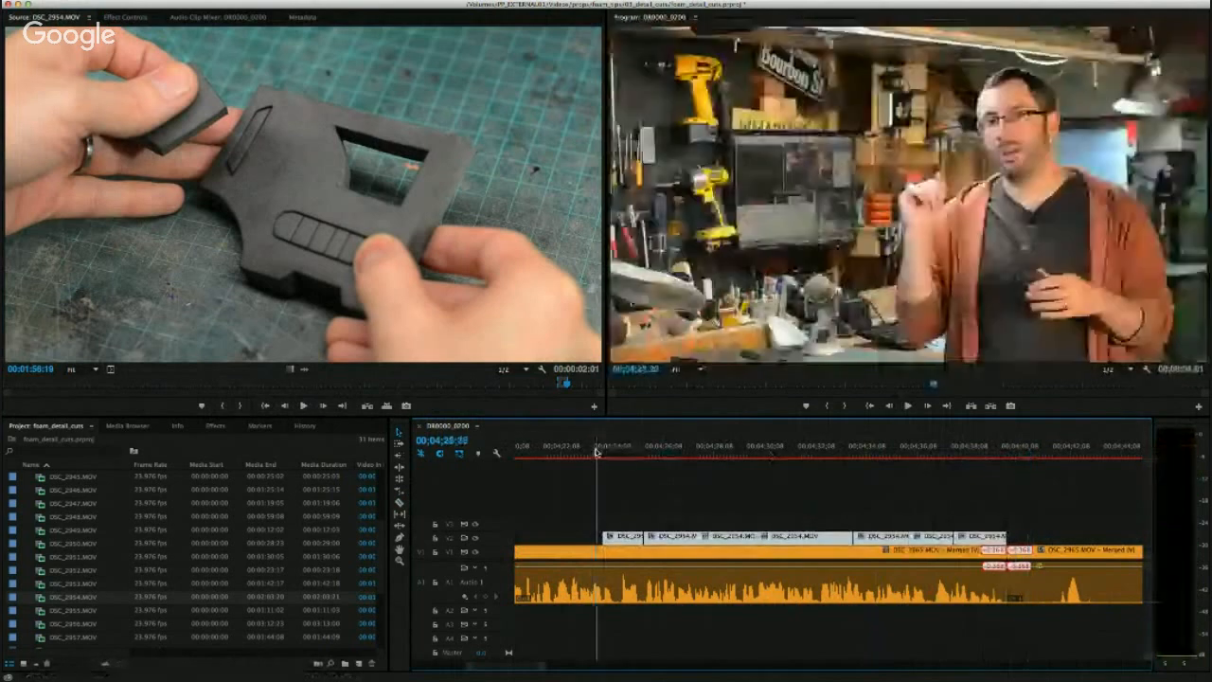
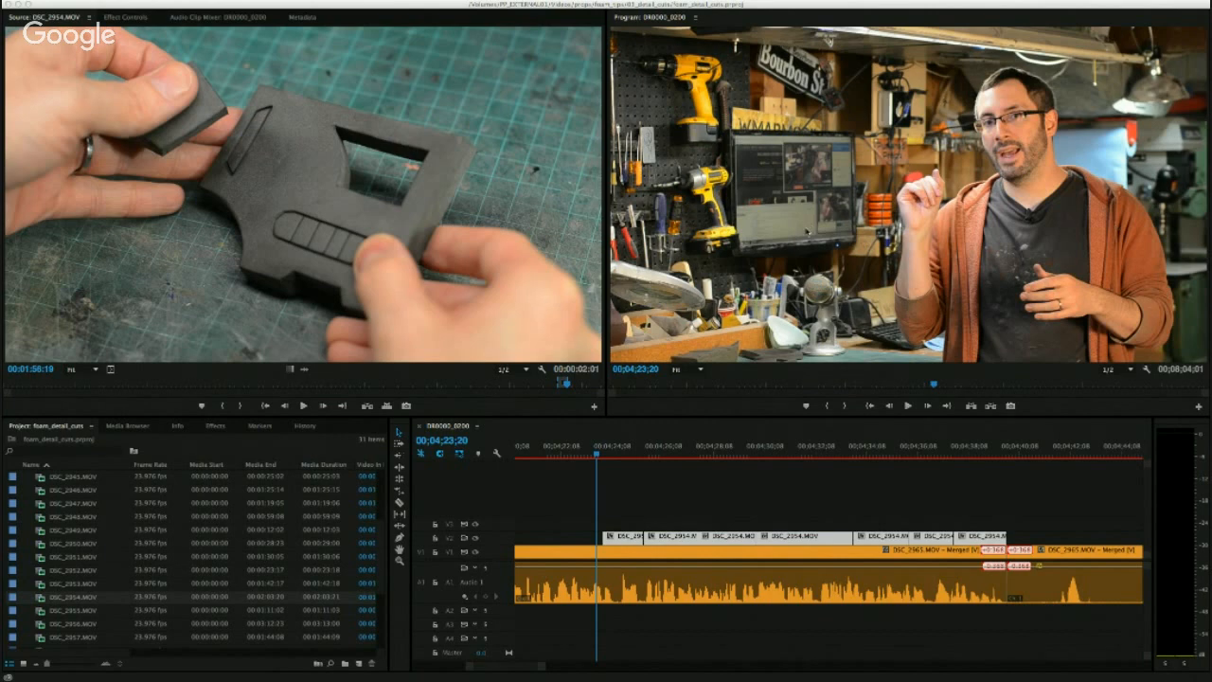
key("space")
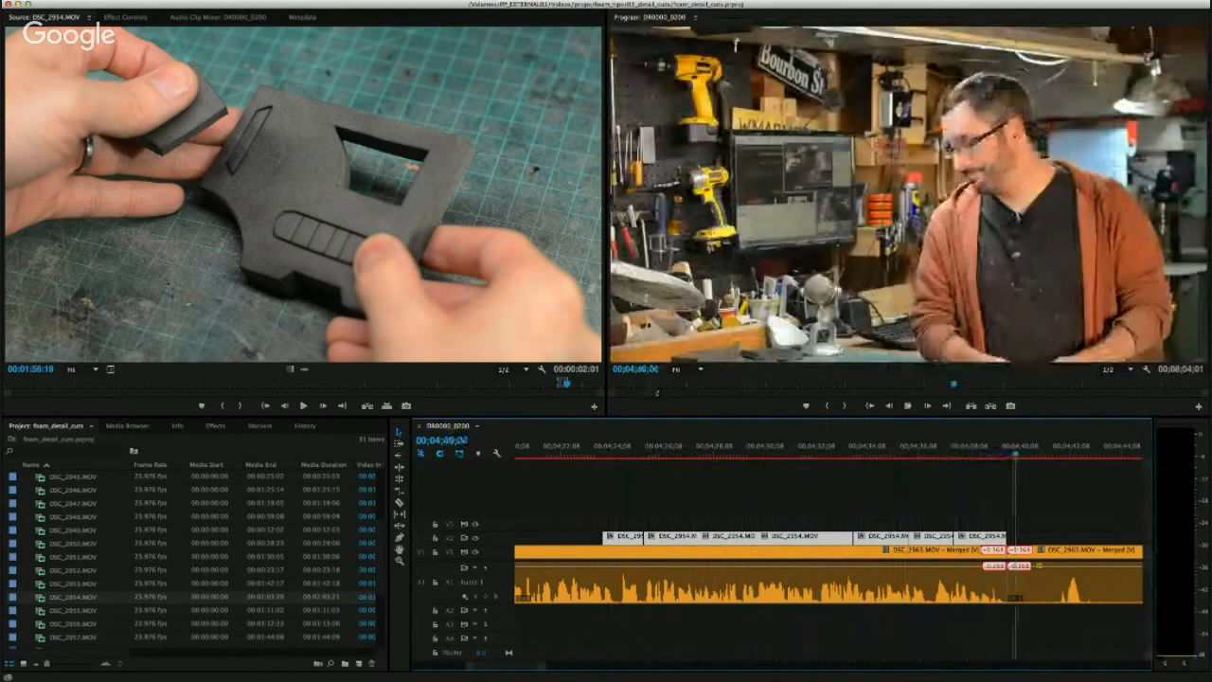
left_click_drag(632, 538, 630, 552)
left_click_drag(612, 533, 592, 555)
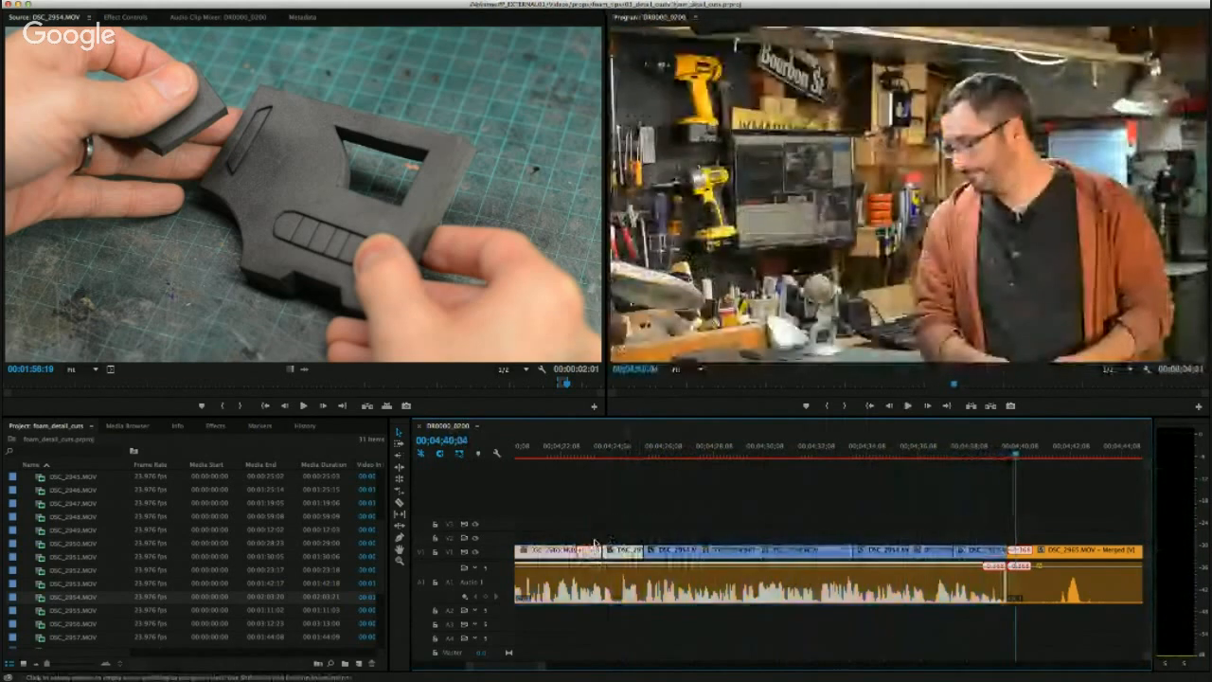
left_click(976, 492)
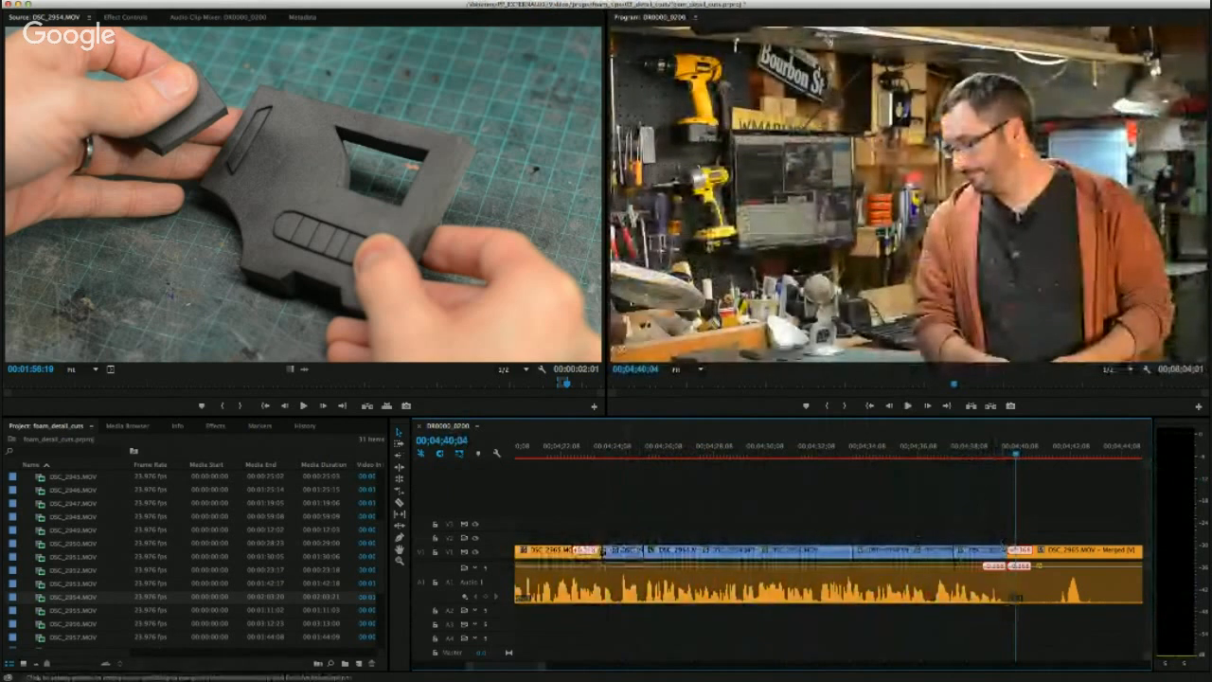
Remove the narration pause between the last DSC_2954.MOV cutaway and 00;04;47;21, close the gap, and play across the join.
left_click_drag(527, 668, 532, 670)
left_click_drag(772, 448, 795, 454)
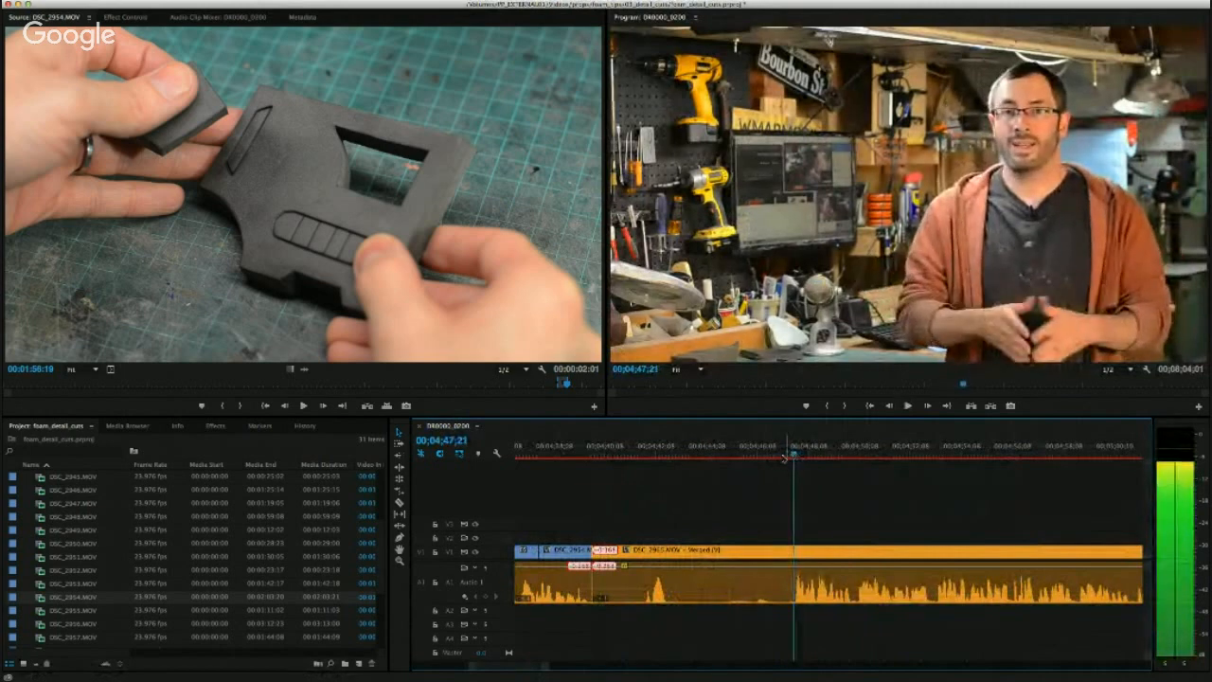
left_click_drag(612, 550, 615, 553)
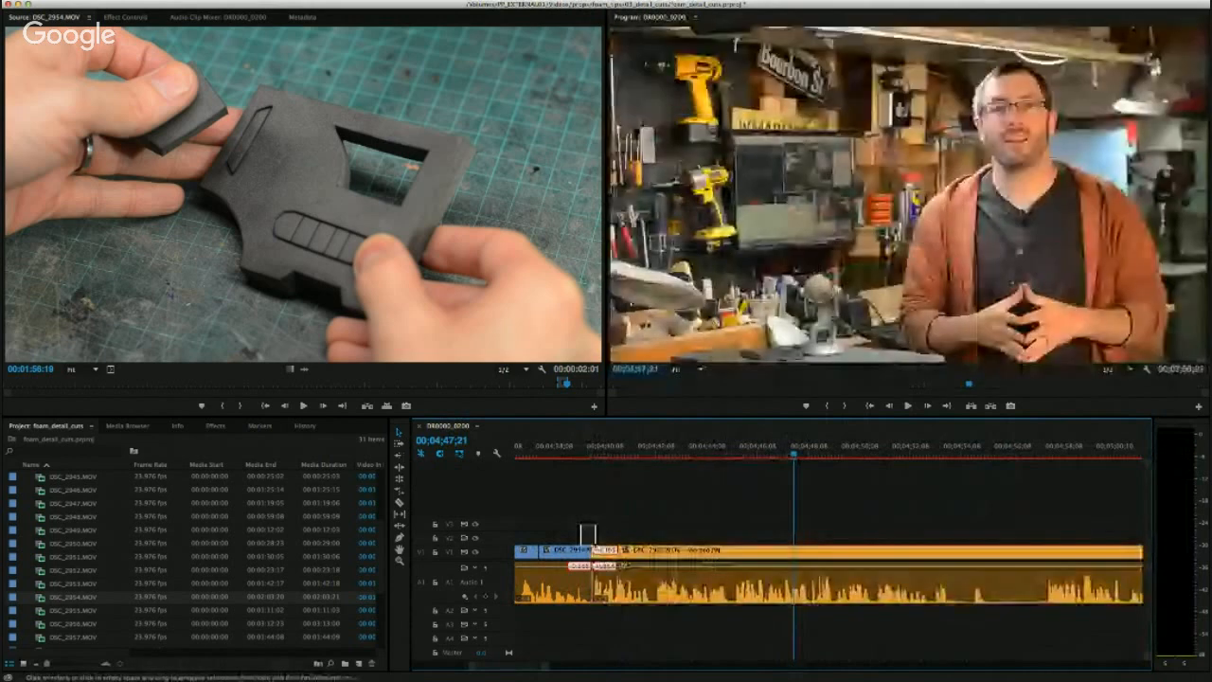
mouse_move(549, 672)
left_mouse_down()
mouse_move(630, 675)
mouse_move(551, 673)
left_mouse_up()
left_click(757, 448)
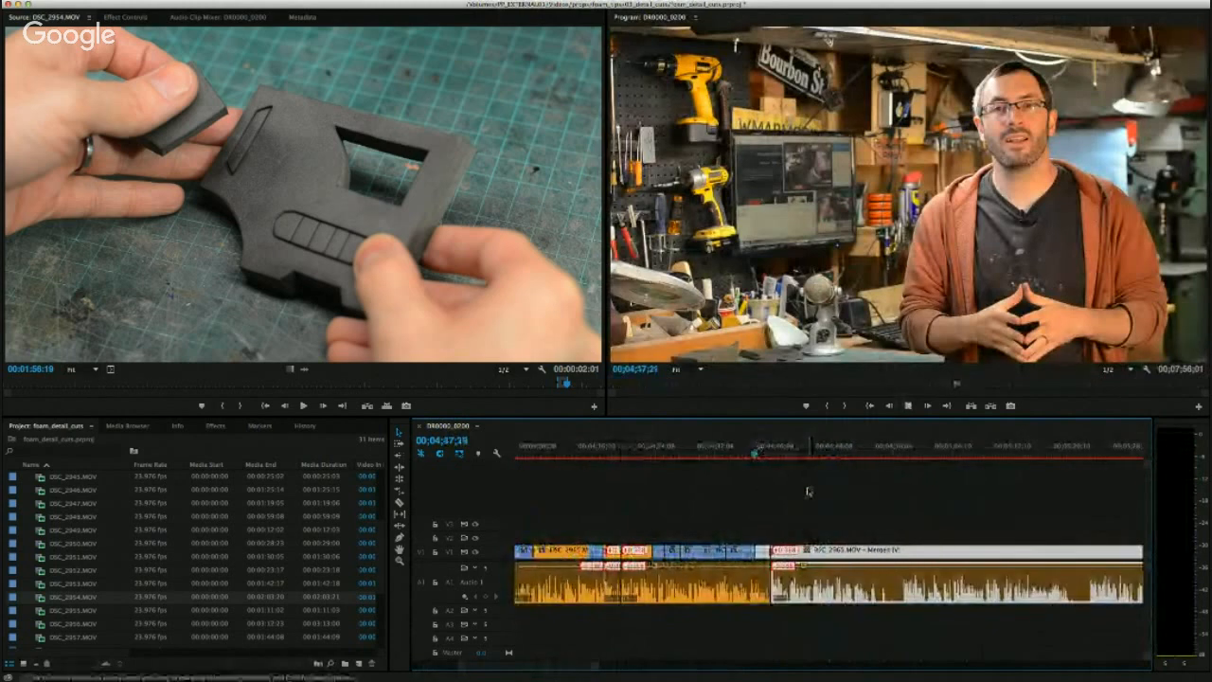
key("space")
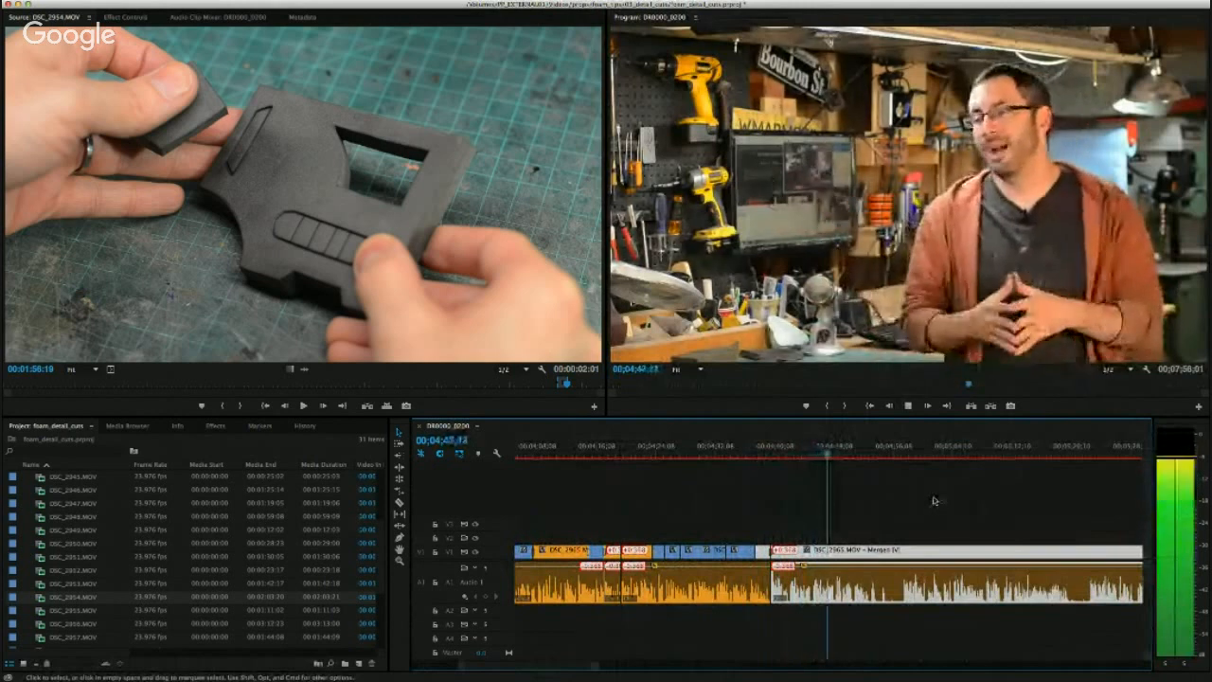
key("space")
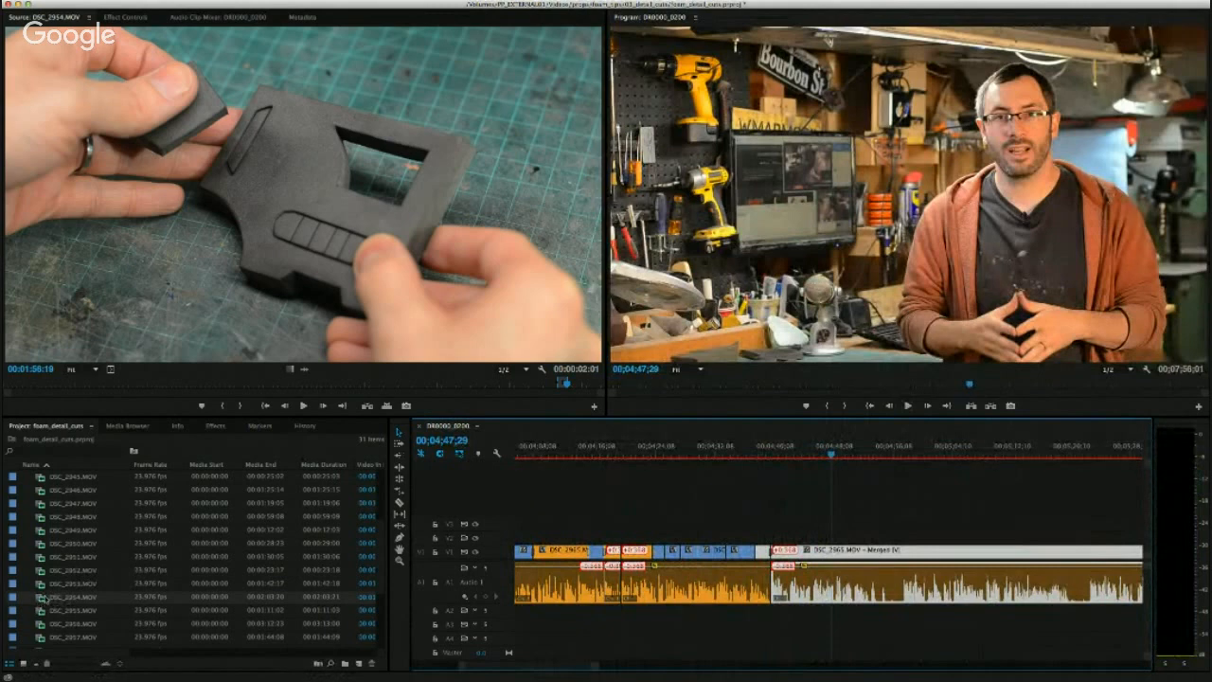
Mark a 00:00:02:05 section of DSC_2941.MOV ending at 00:00:18:12, showing the armor's detail cut, and place its video on V2 near 00;04;48.
scroll(54, 591, "up", 3)
double_click(59, 531)
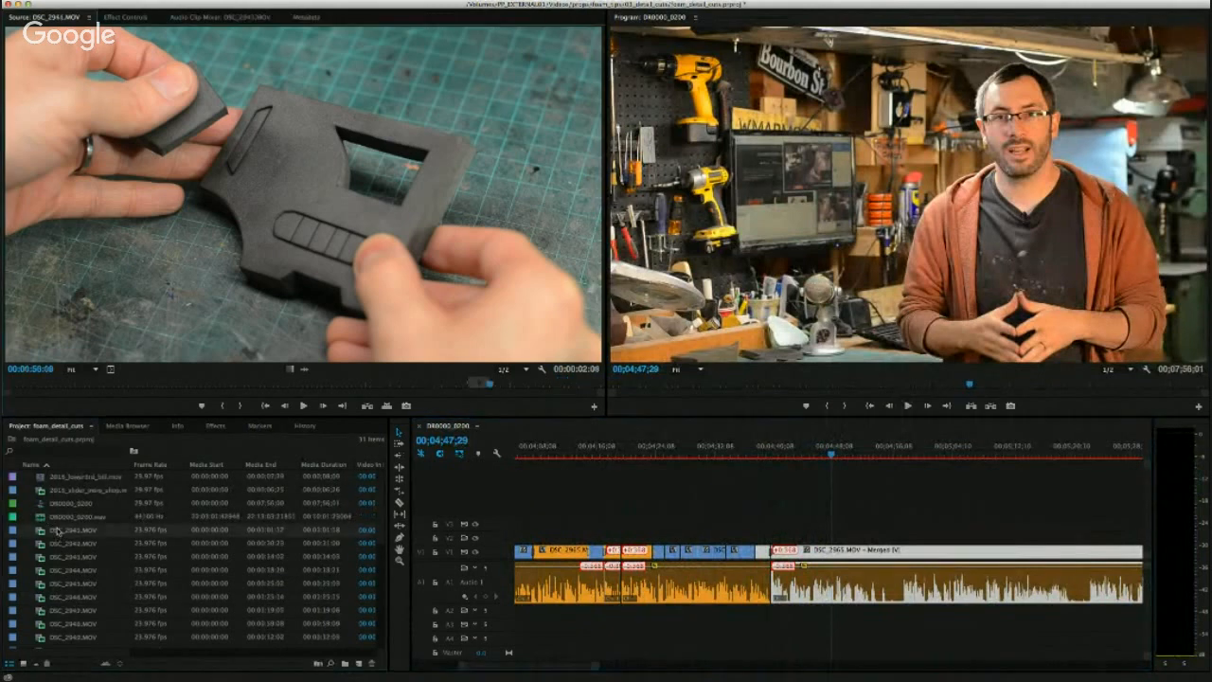
key("space")
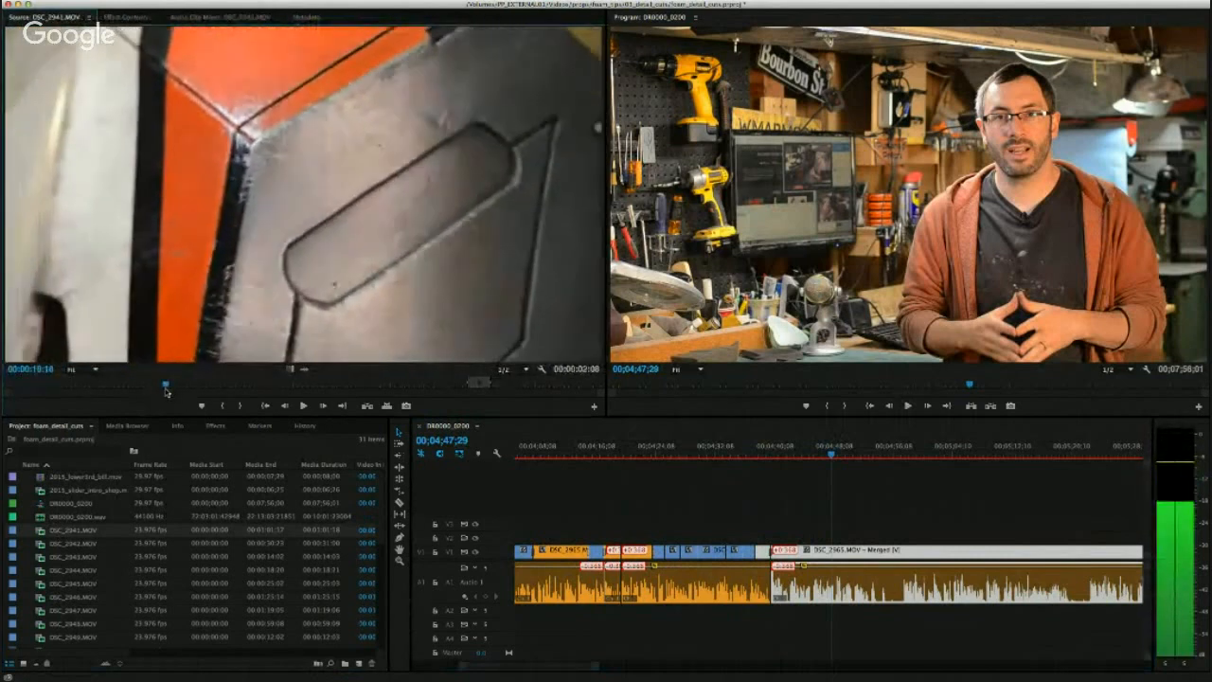
key("space")
left_click(222, 407)
key("space")
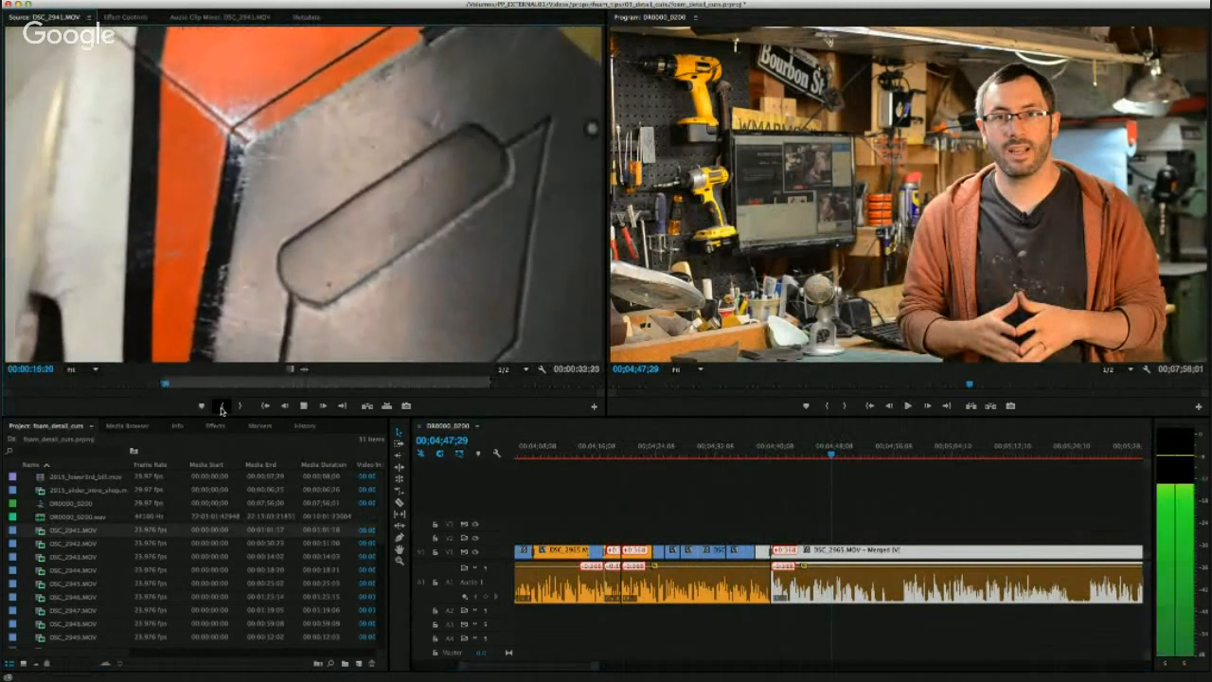
key("space")
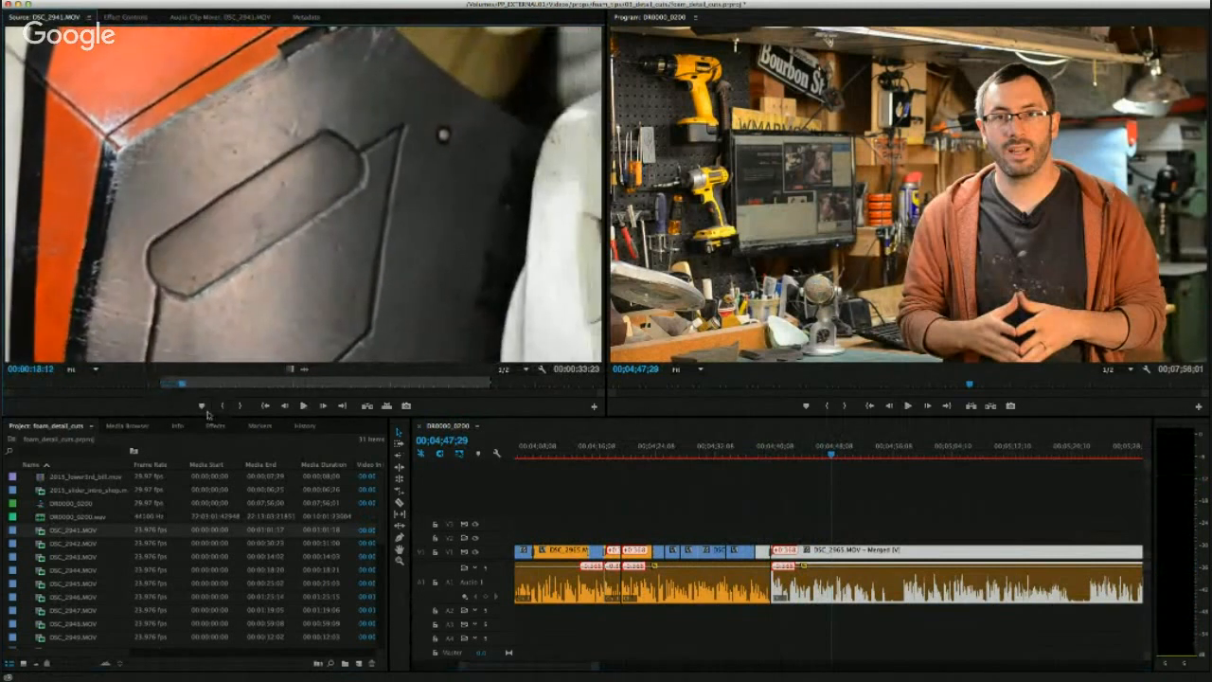
left_click(242, 406)
left_click_drag(290, 368, 843, 530)
Preview the DSC_2941.MOV cutaway against the narration and shift it slightly earlier on V2 to start at about 00;04;47;19.
key("space")
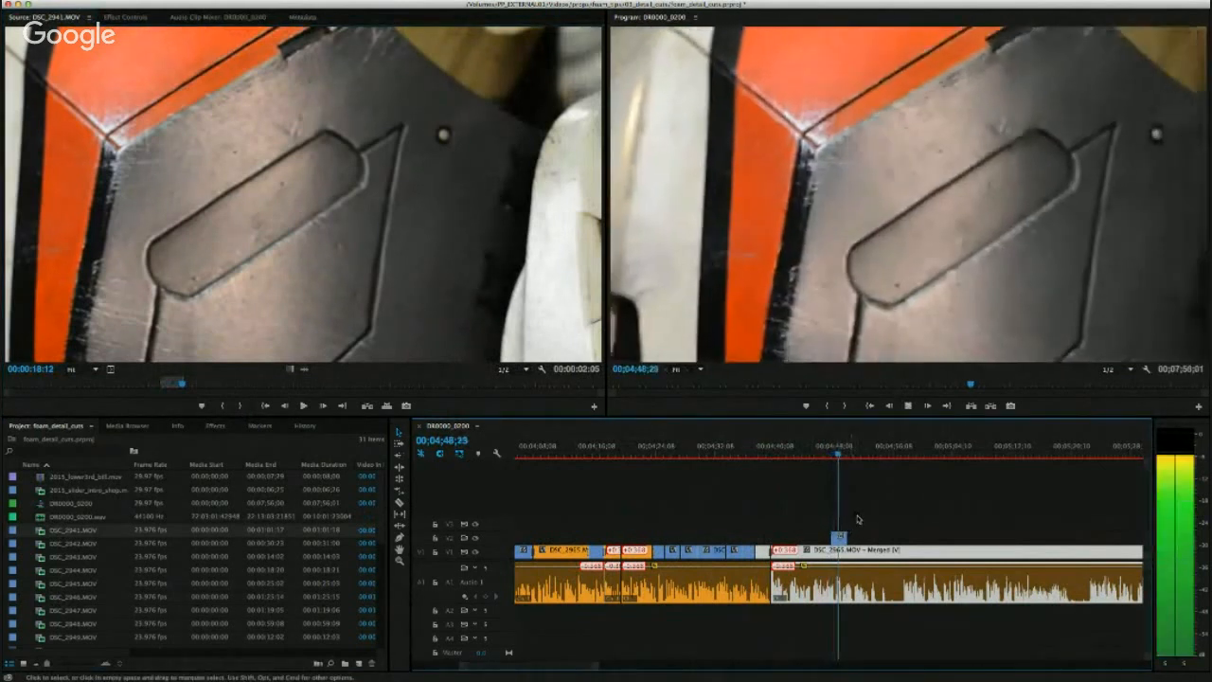
left_click(815, 456)
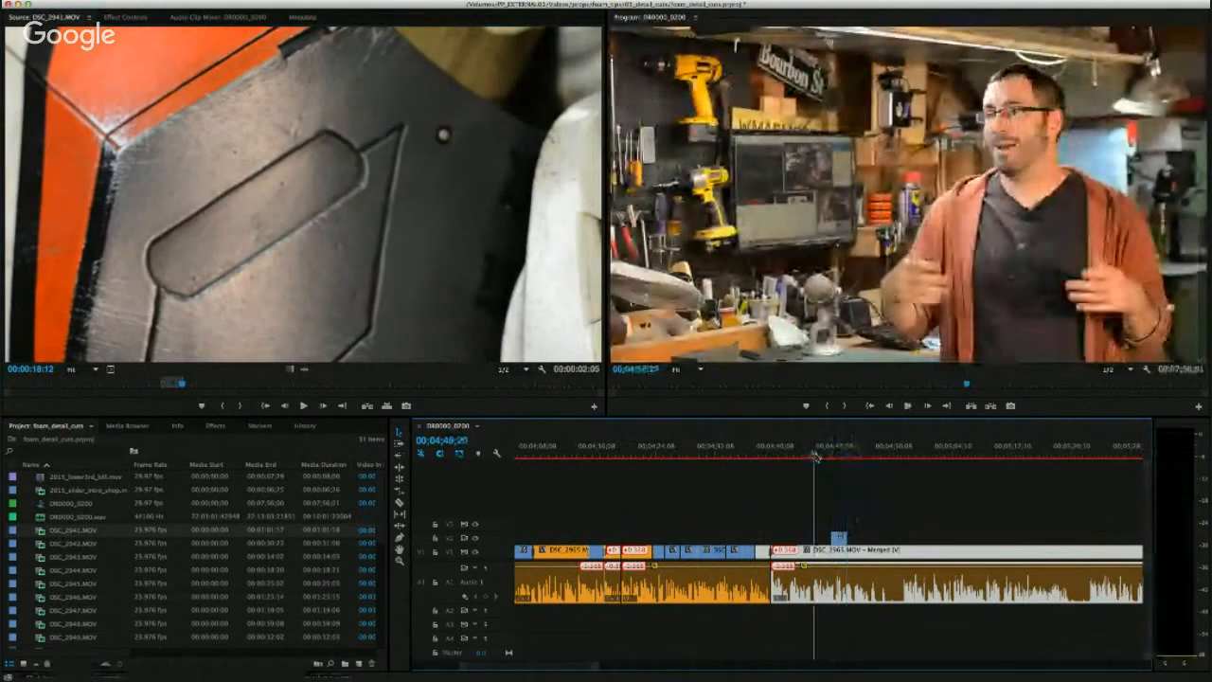
key("space")
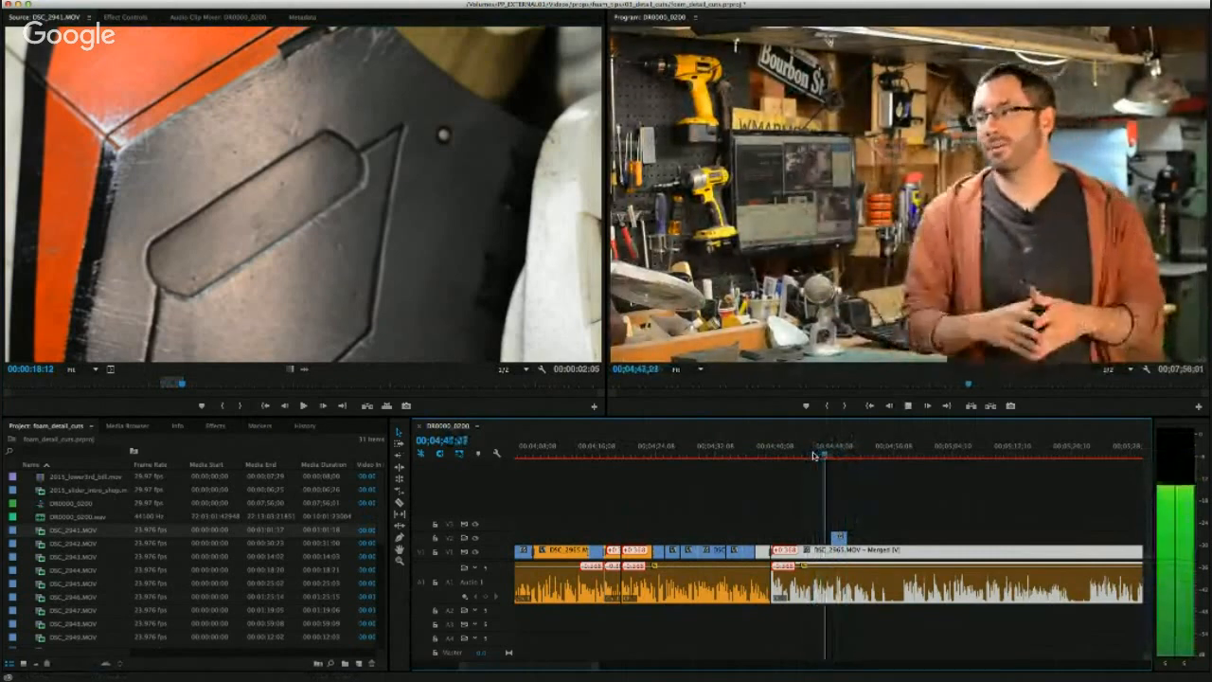
key("space")
left_click_drag(835, 526, 831, 532)
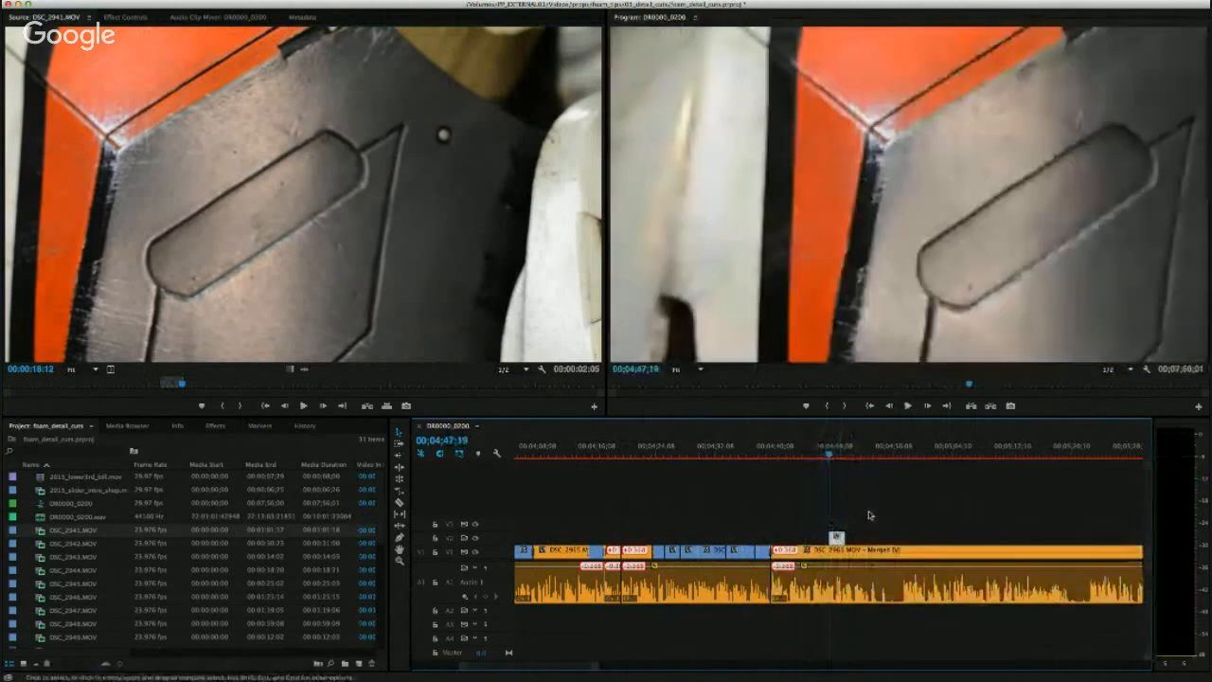
Cut out the narration pause from about 00;04;53 to 00;04;57;18 and close the gap.
key("space")
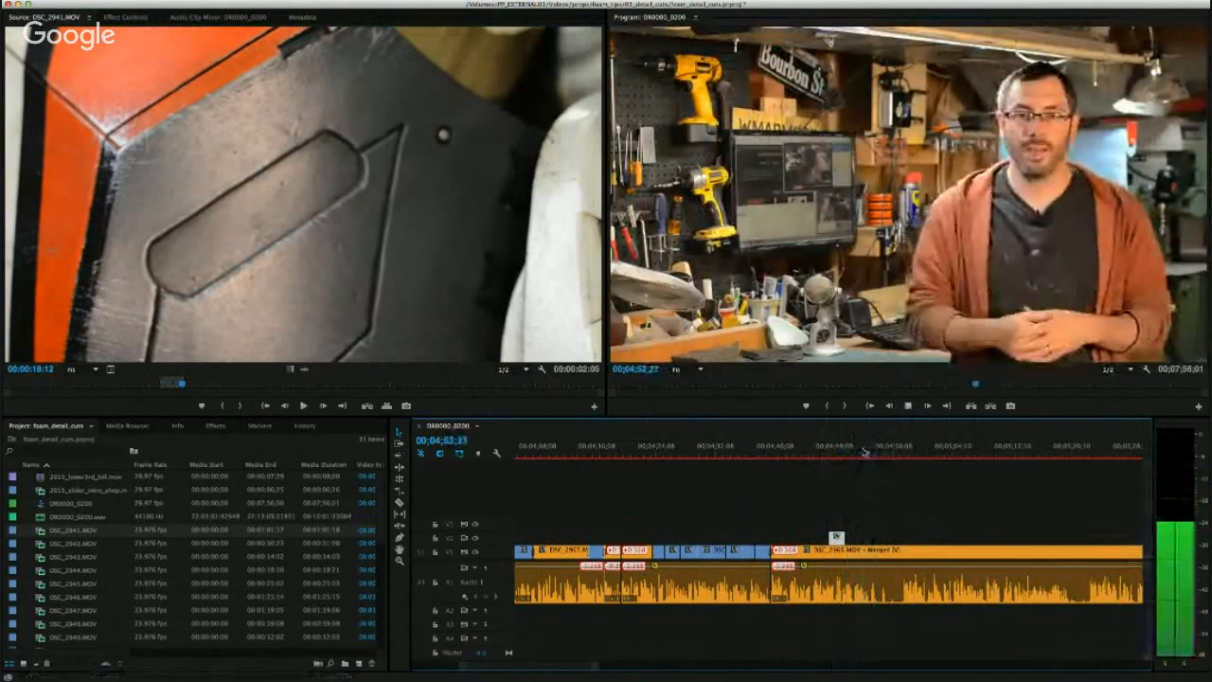
key("space")
left_click(869, 557)
key("space")
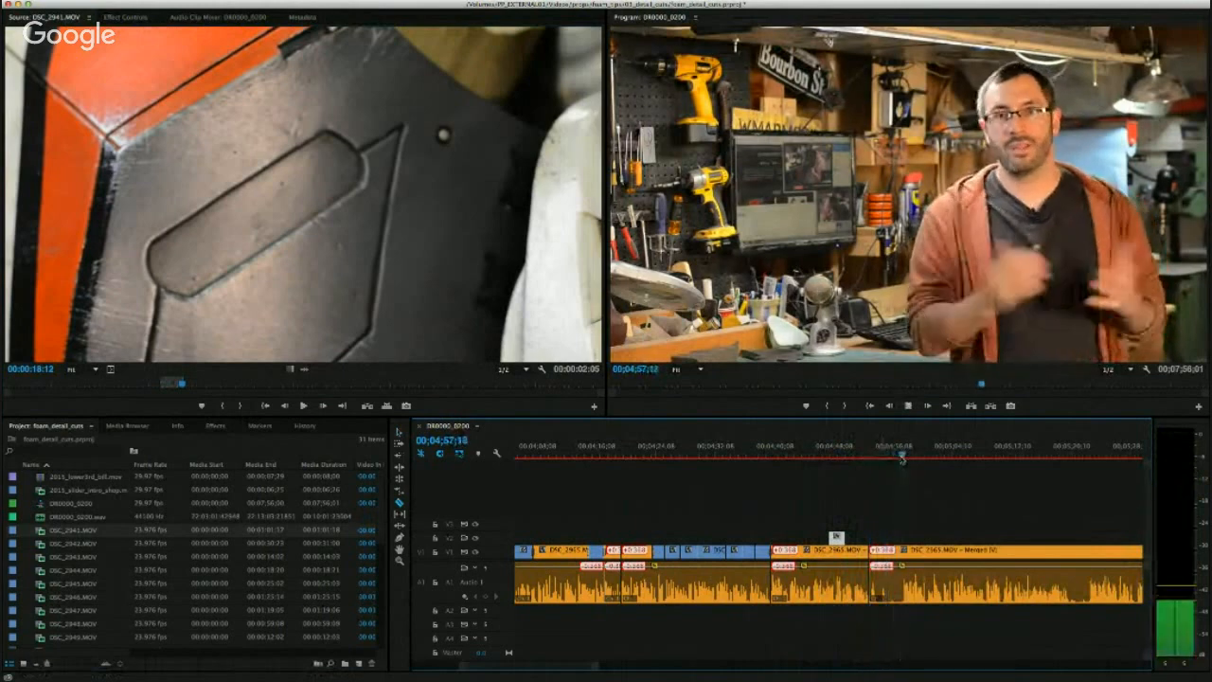
key("space")
mouse_move(872, 552)
left_mouse_down()
mouse_move(902, 552)
mouse_move(888, 556)
left_mouse_up()
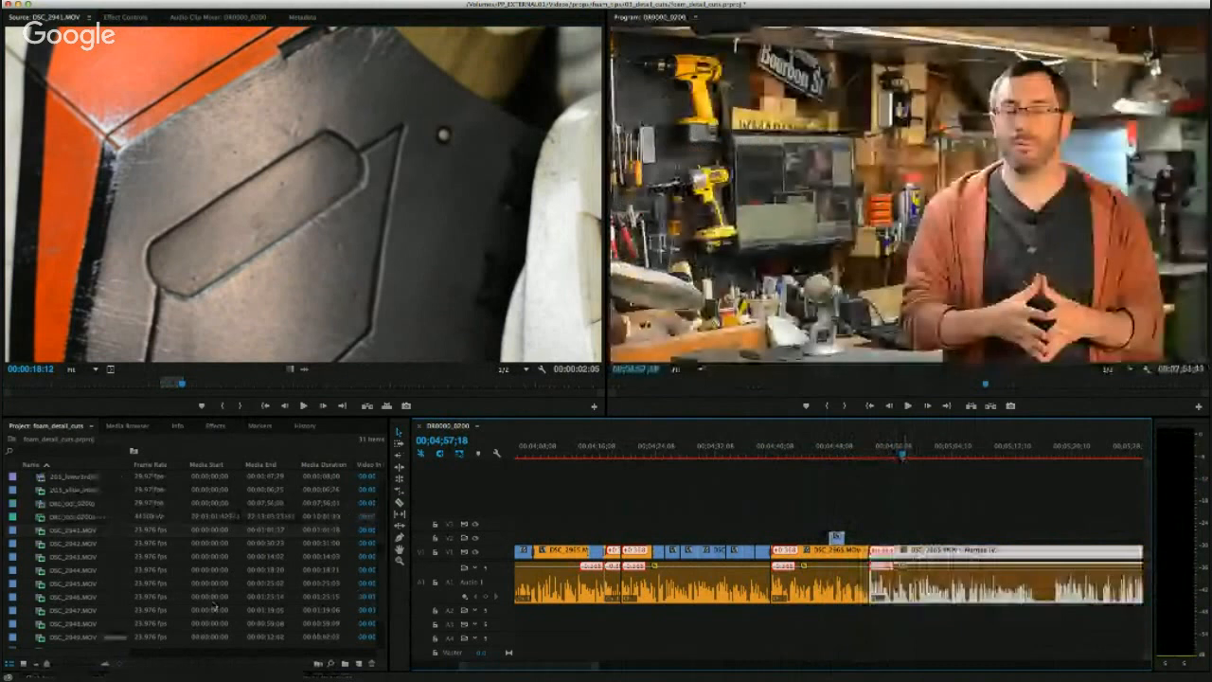
Check the source clips for the next cutaway, load DSC_2955.MOV, and play the narration up to 00;05;06;25.
double_click(68, 522)
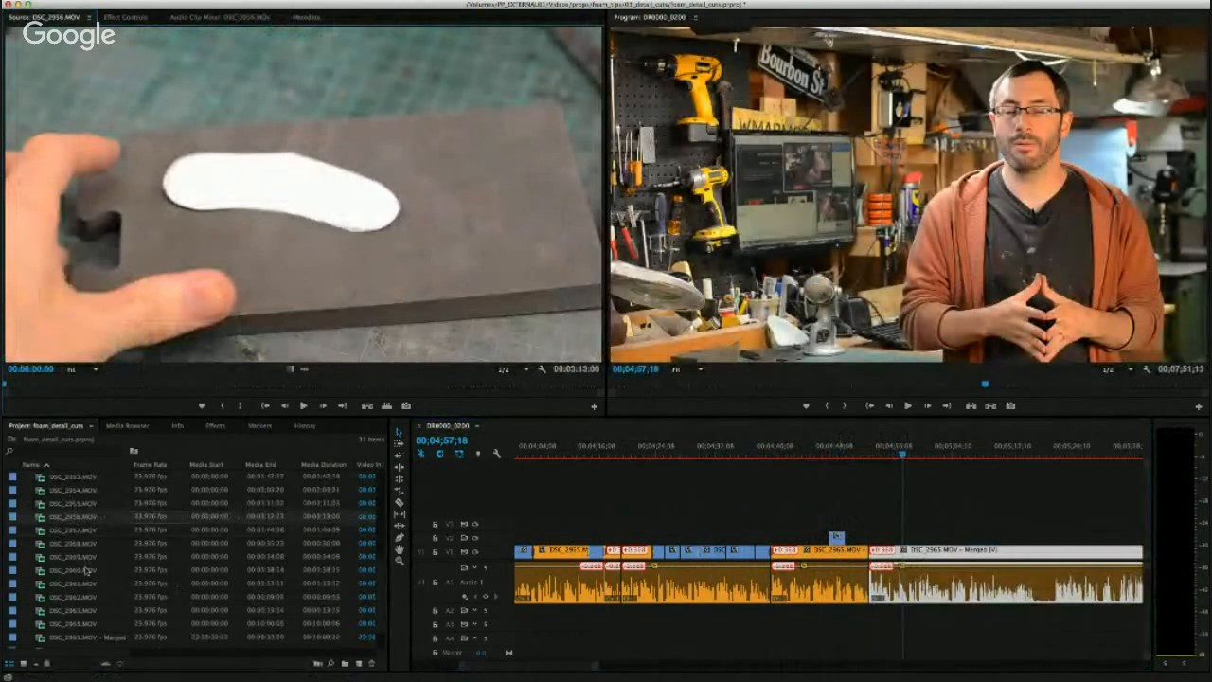
left_click(84, 626)
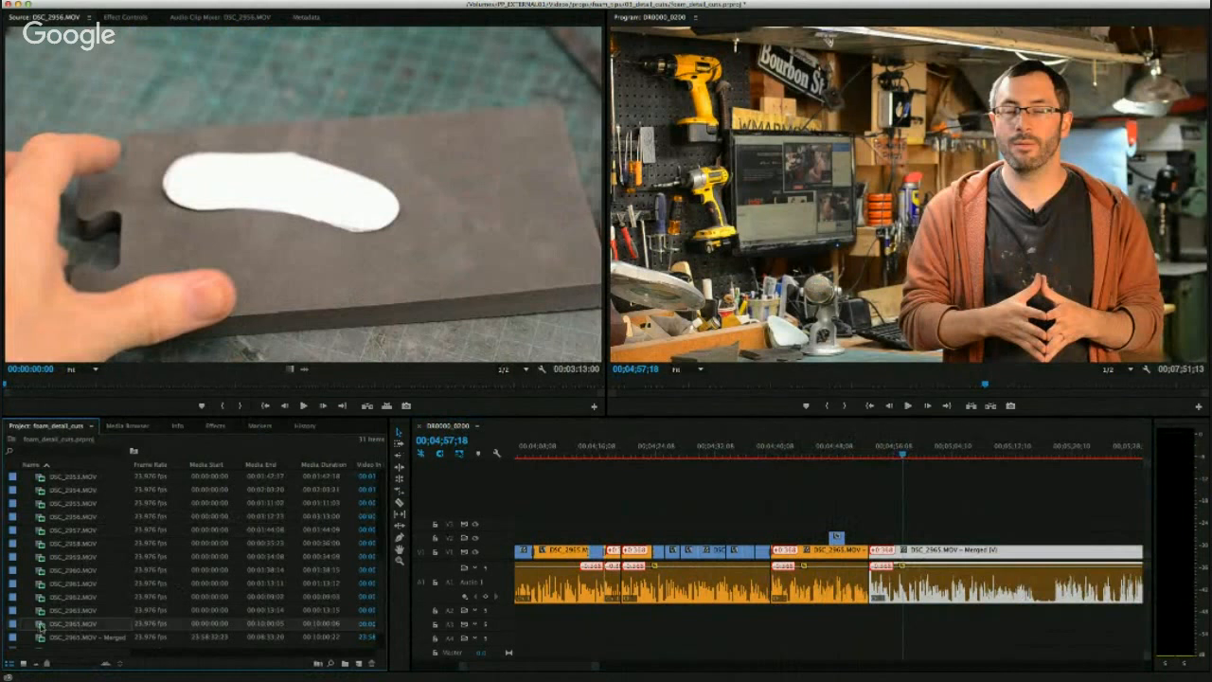
left_click(763, 553)
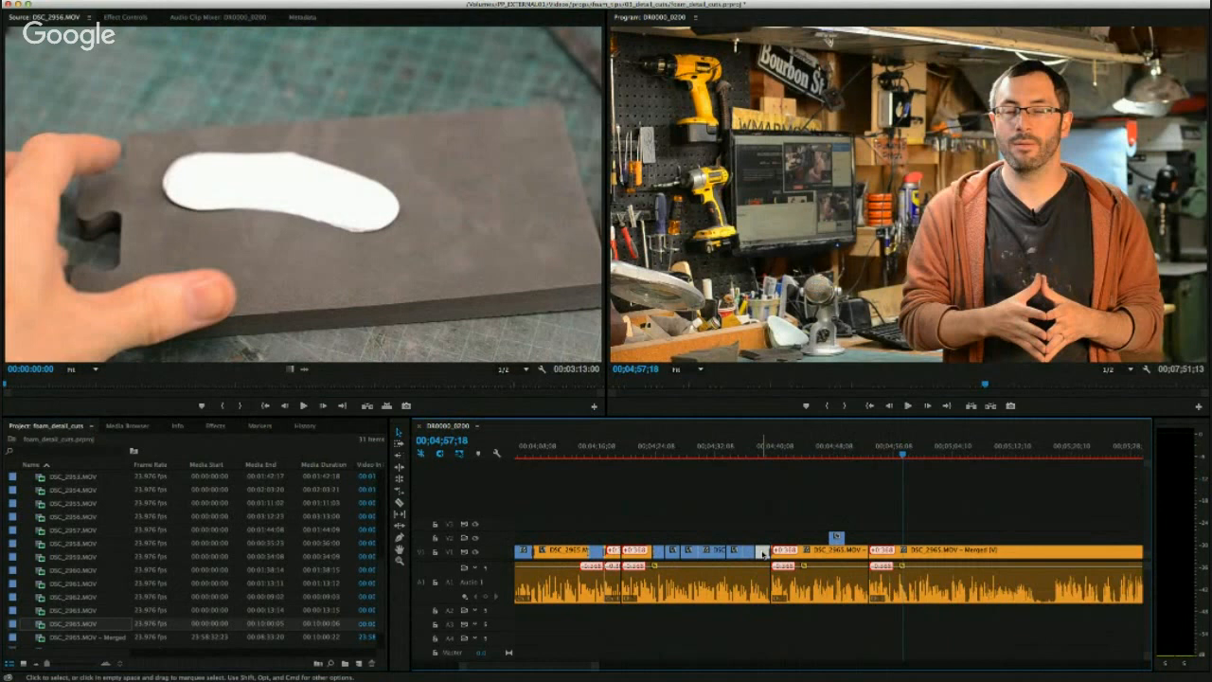
double_click(39, 490)
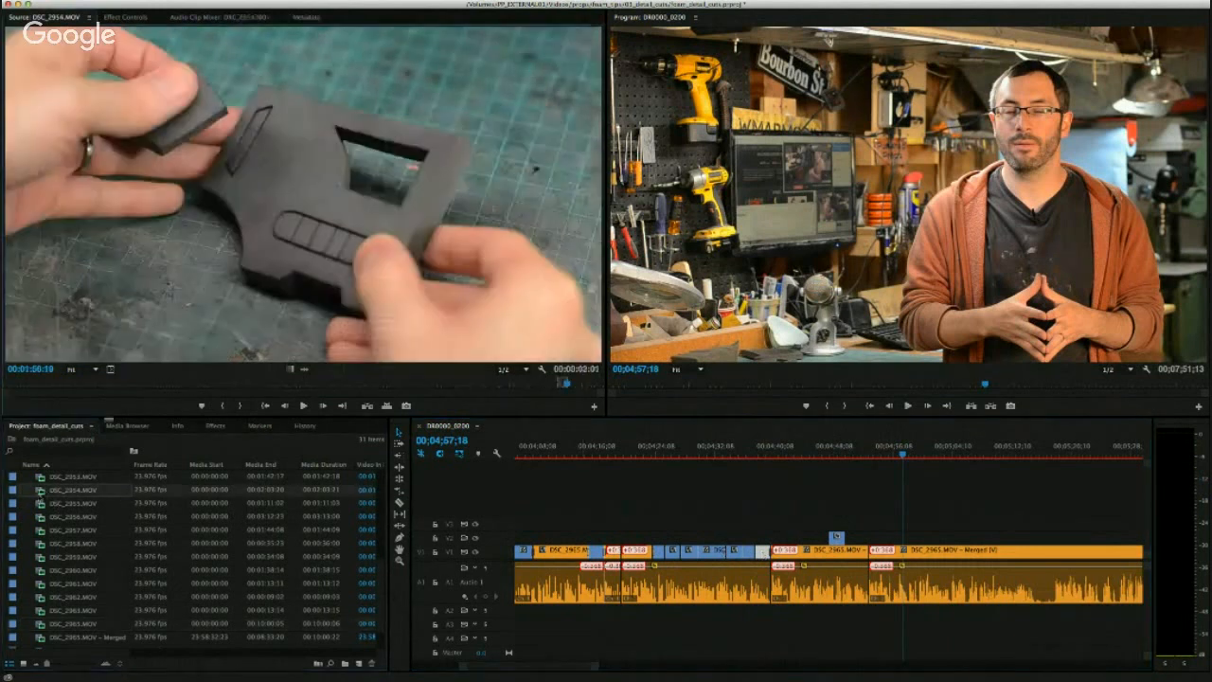
double_click(40, 505)
left_click_drag(56, 384, 237, 384)
left_click(886, 450)
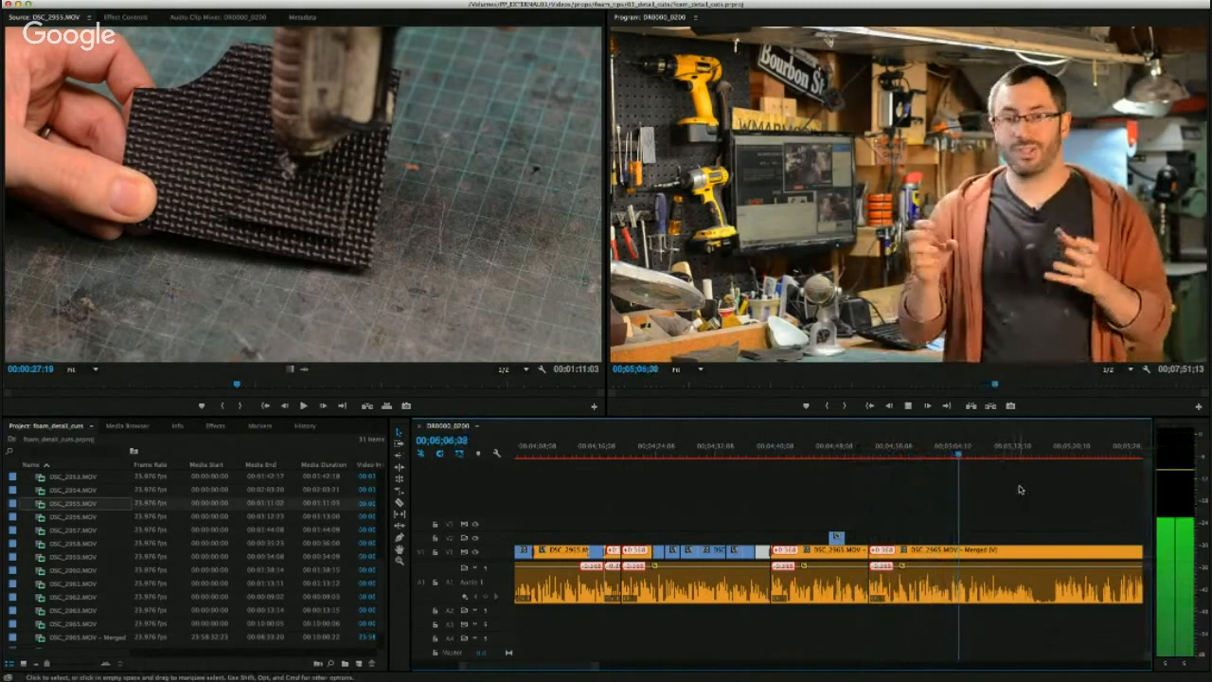
key("space")
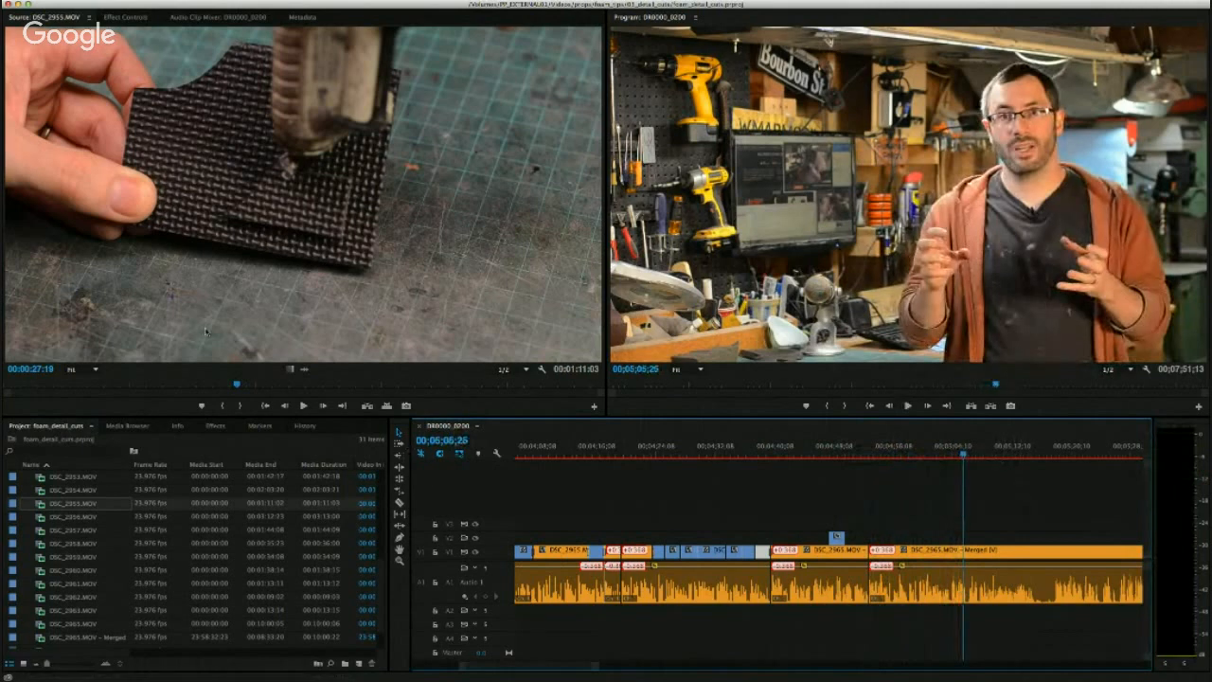
Mark a 00:00:02:03 section of DSC_2955.MOV ending at 00:00:14:15 and place its video on V2 near 00;05;07.
left_click_drag(73, 386, 108, 385)
key("space")
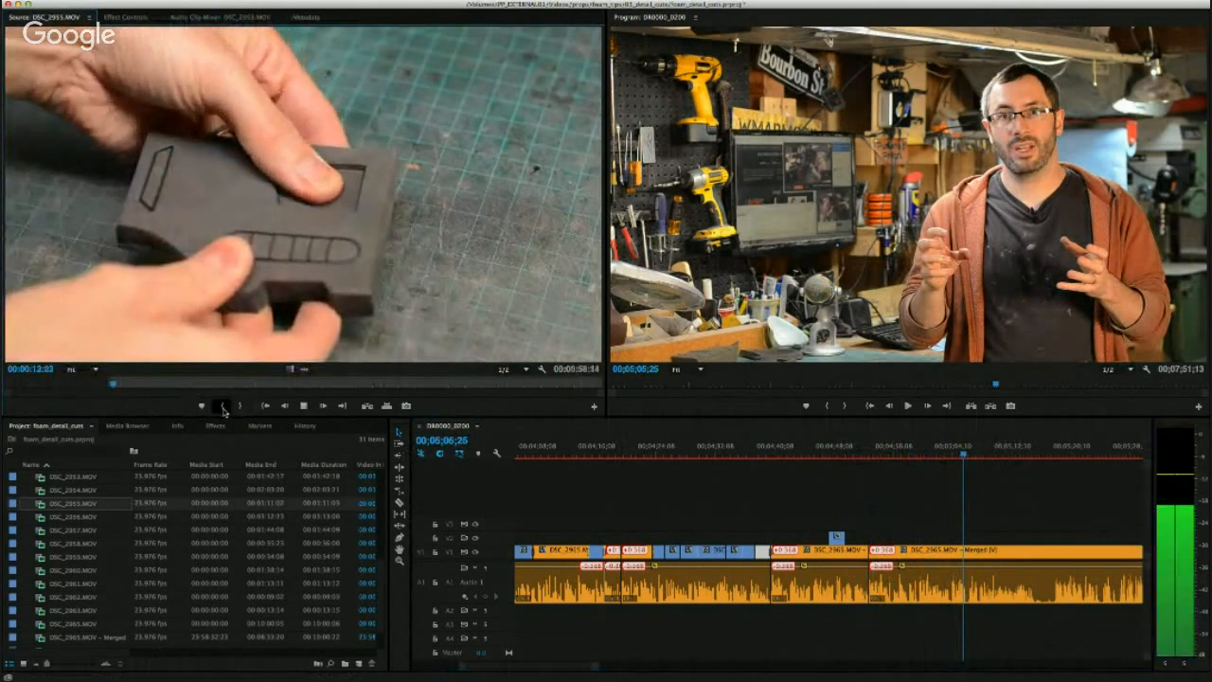
left_click(240, 405)
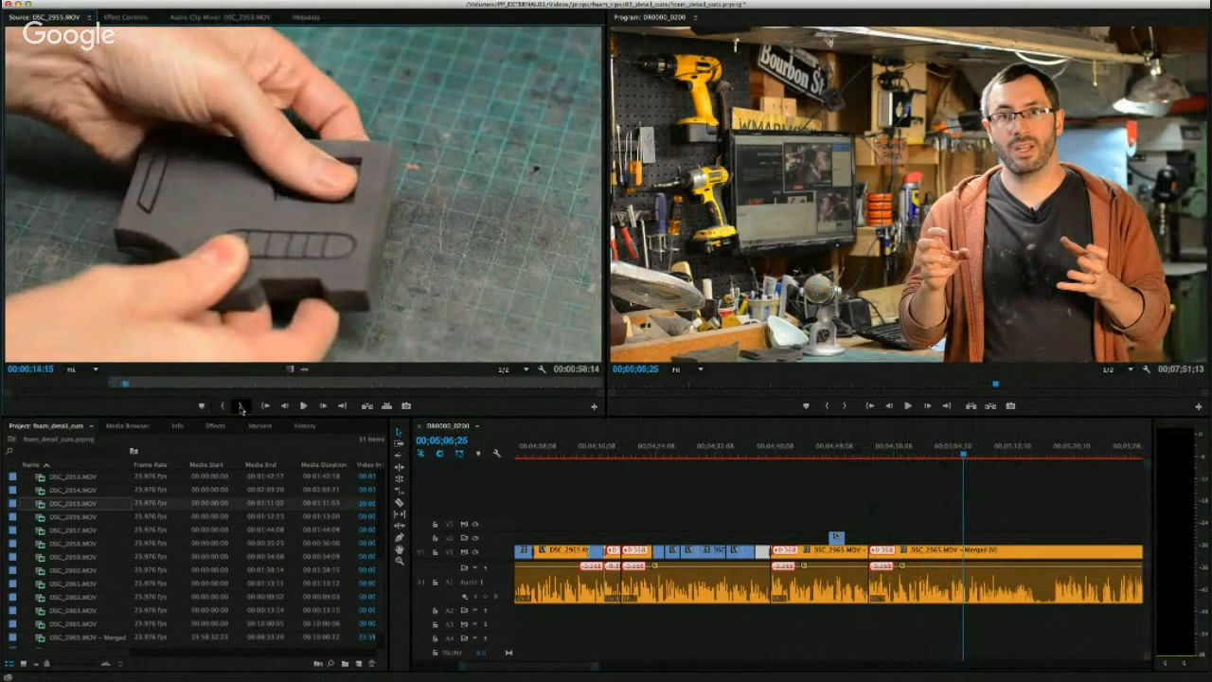
left_click_drag(744, 517, 979, 537)
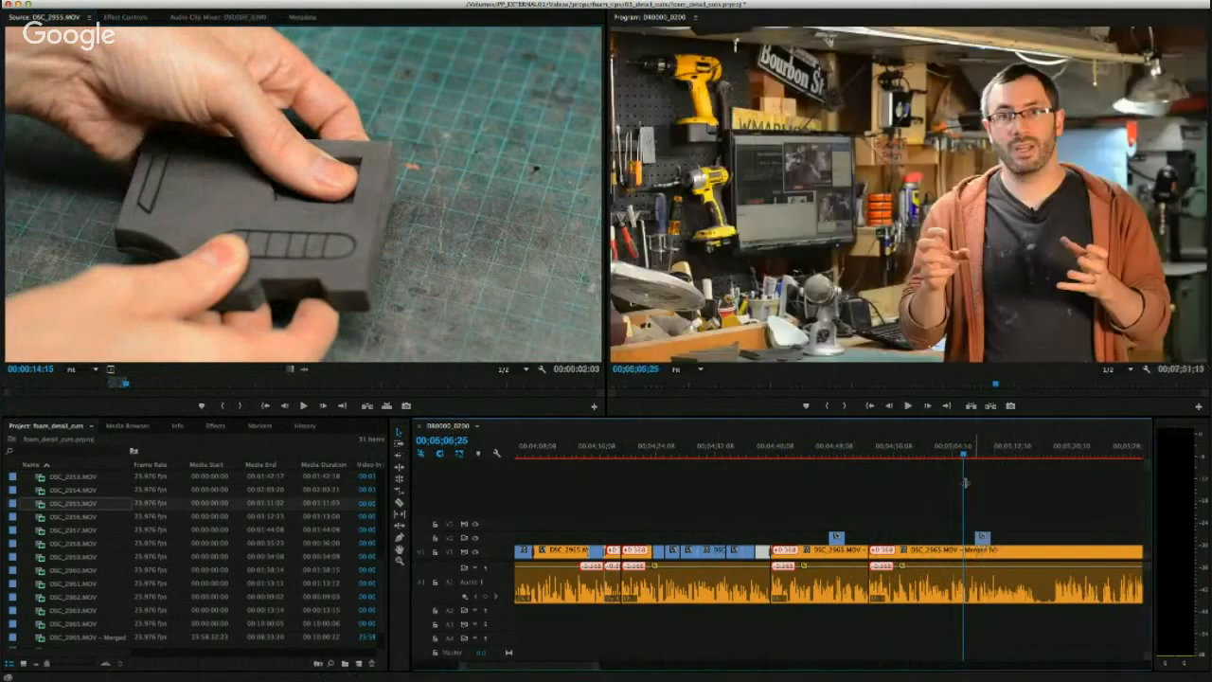
Shift the DSC_2955.MOV cutaway earlier to start near 00;05;05, extend its end to about 00;05;08, and preview it.
key("space")
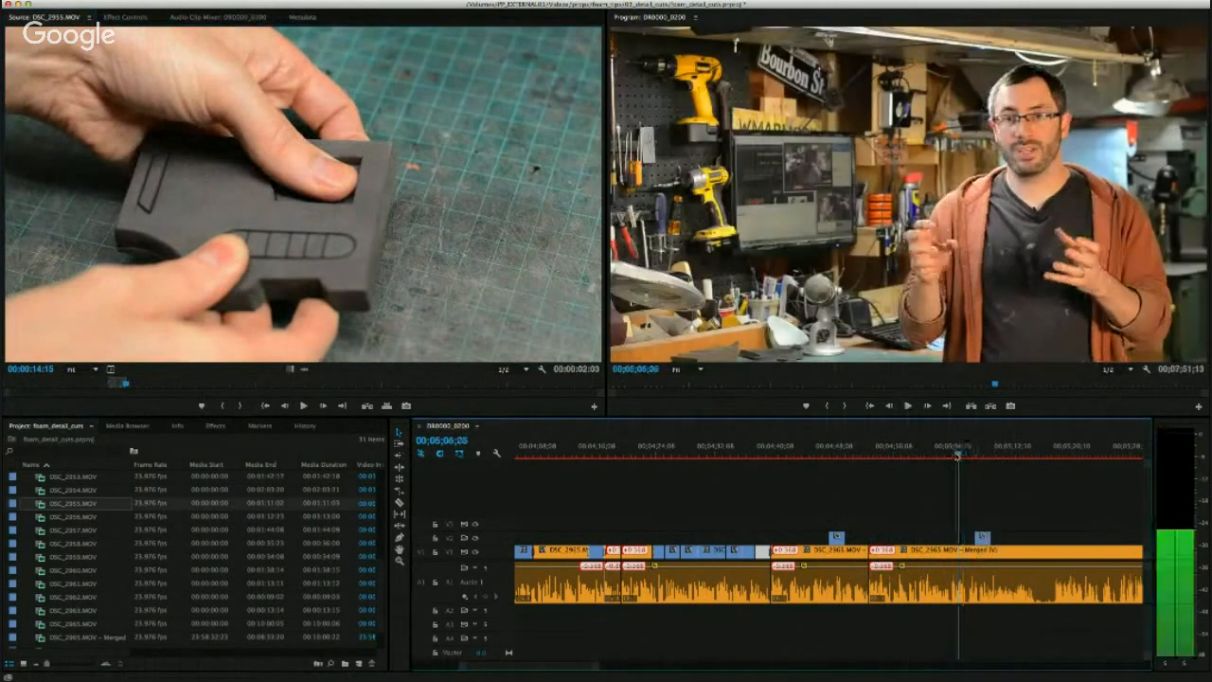
left_click_drag(986, 541, 970, 537)
key("space")
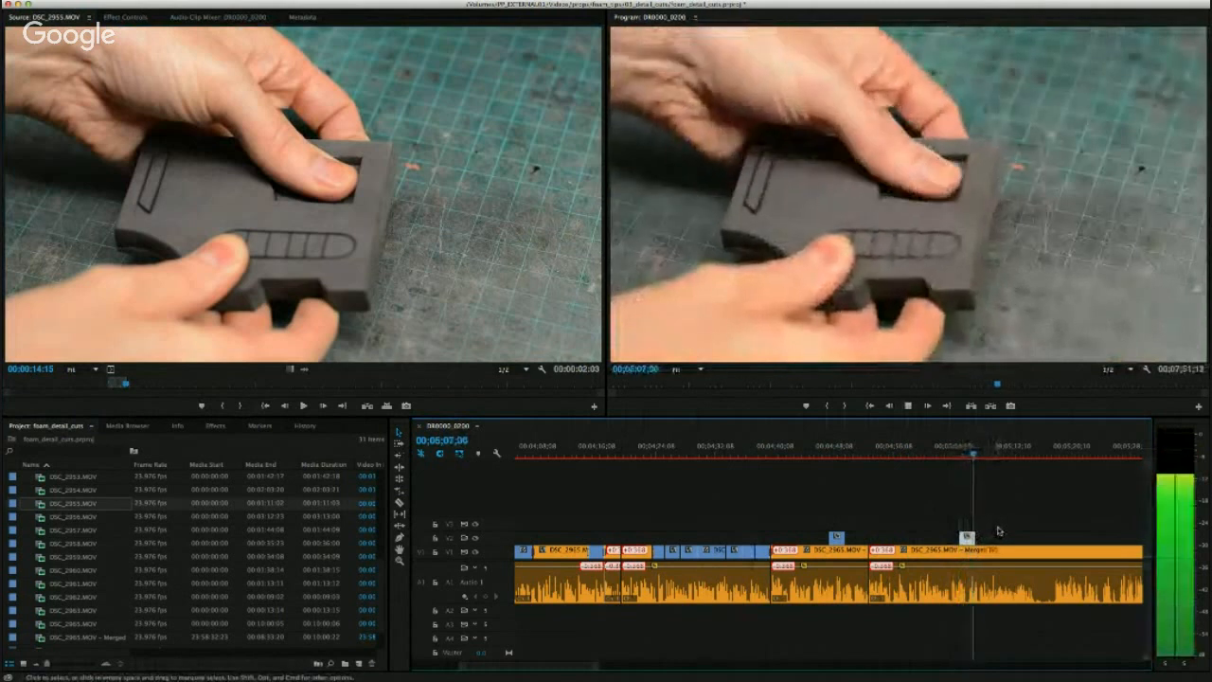
key("space")
left_click_drag(976, 536, 984, 536)
left_click(969, 446)
key("space")
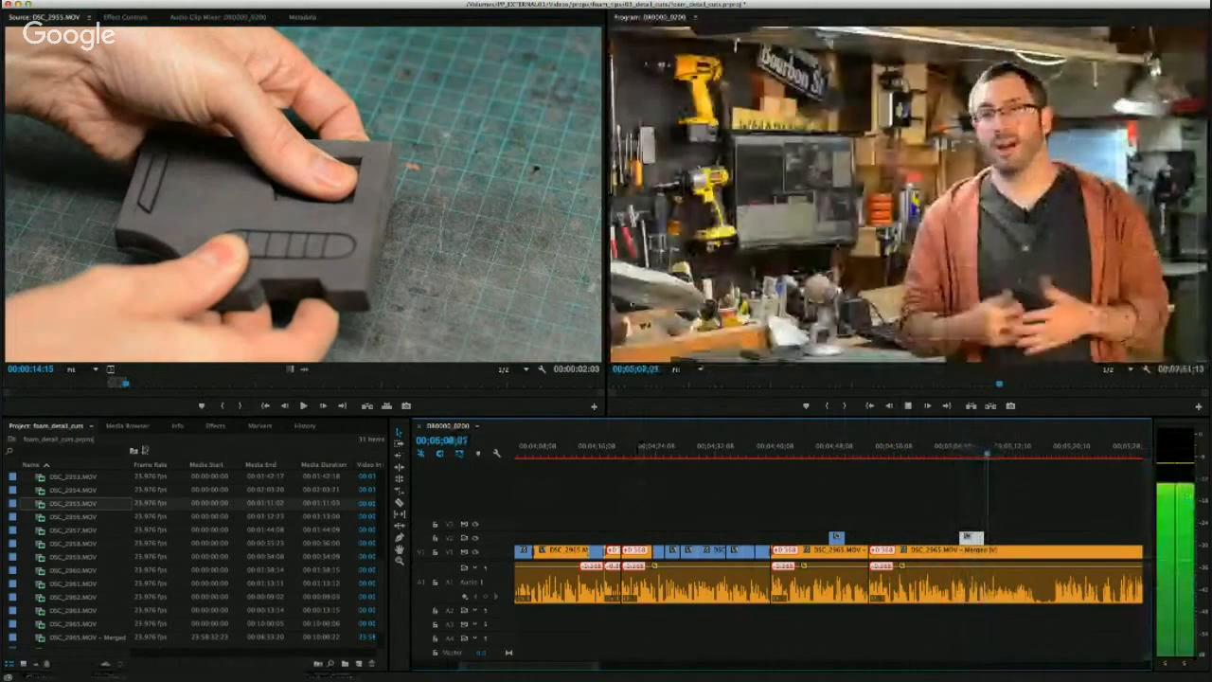
key("space")
Find where the foam's textured back is heated in DSC_2955.MOV and set the In point at about 00:00:46.
left_click_drag(129, 383, 379, 398)
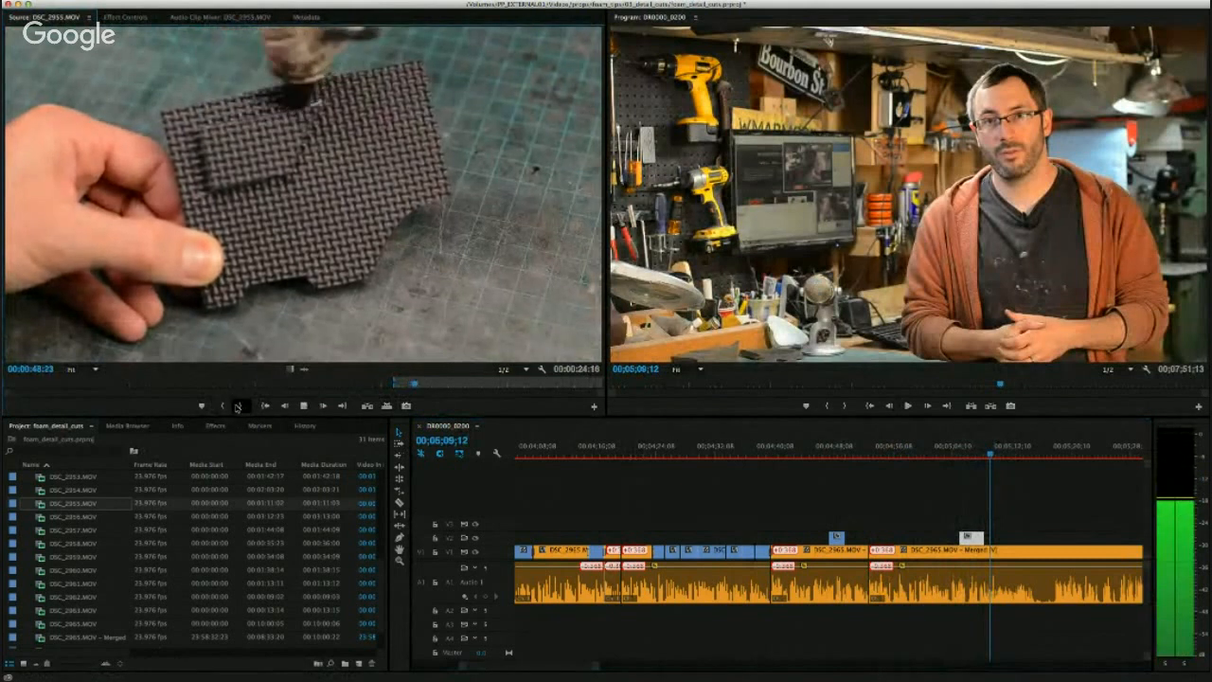
Mark the out point of DSC_2955.MOV at 00:00:49:15 and add the excerpt to V2 directly after the selected B-roll clip.
key("space")
left_click(239, 406)
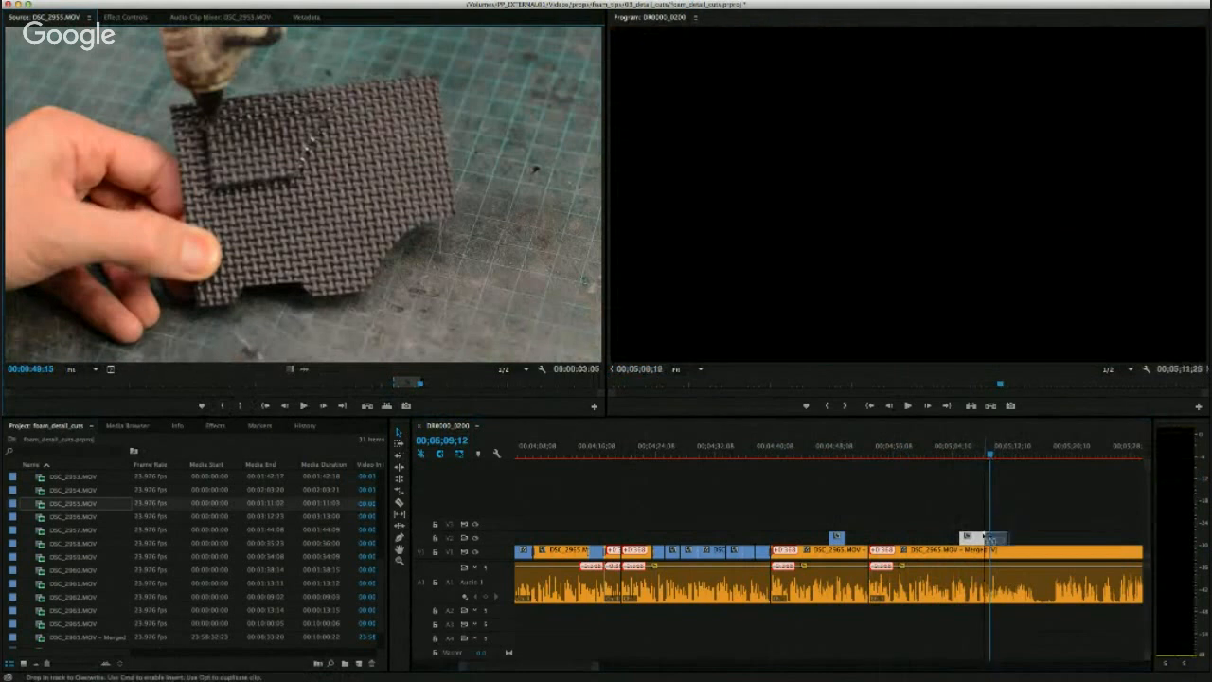
left_click_drag(988, 539, 987, 539)
left_click(974, 450)
key("space")
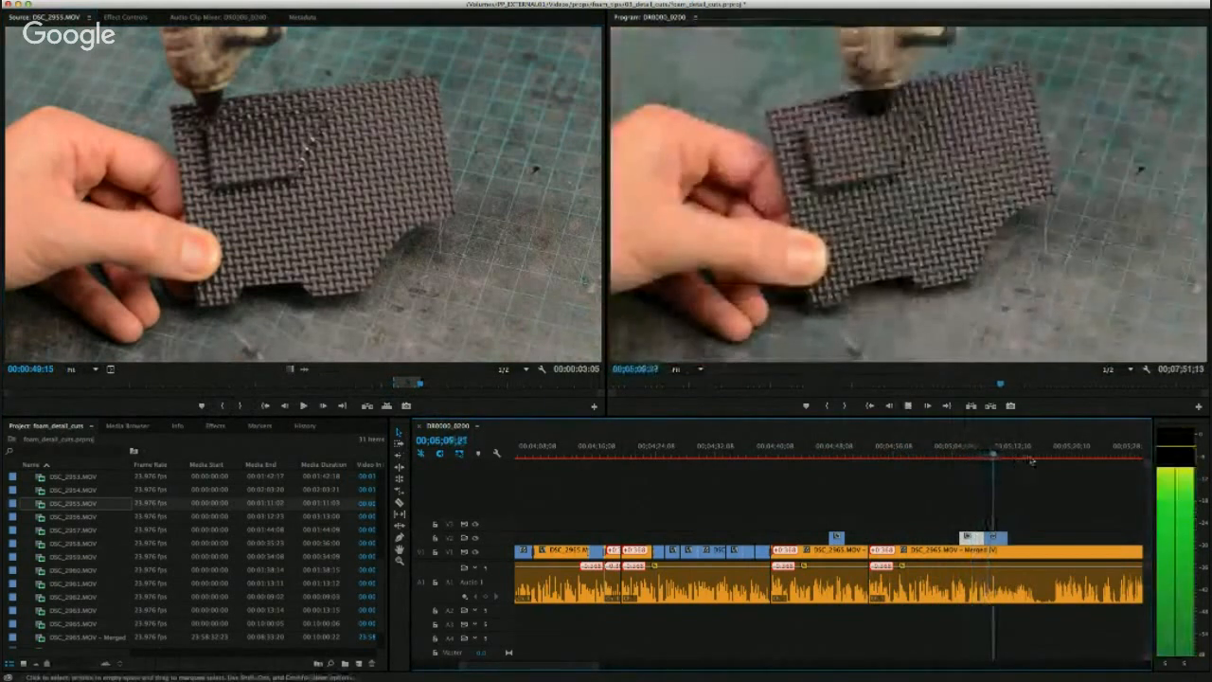
key("space")
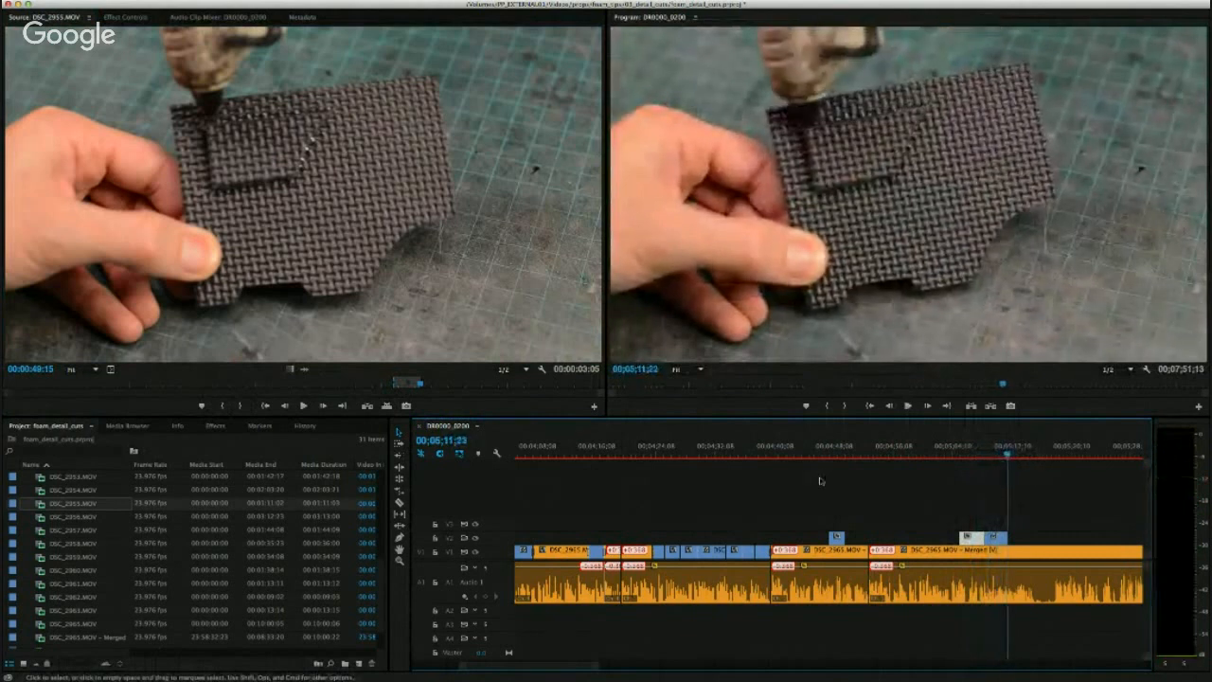
Mark a new DSC_2955.MOV excerpt ending at 00:01:05:14 and place it on V2 directly after the previous B-roll clip.
left_click_drag(436, 382, 520, 383)
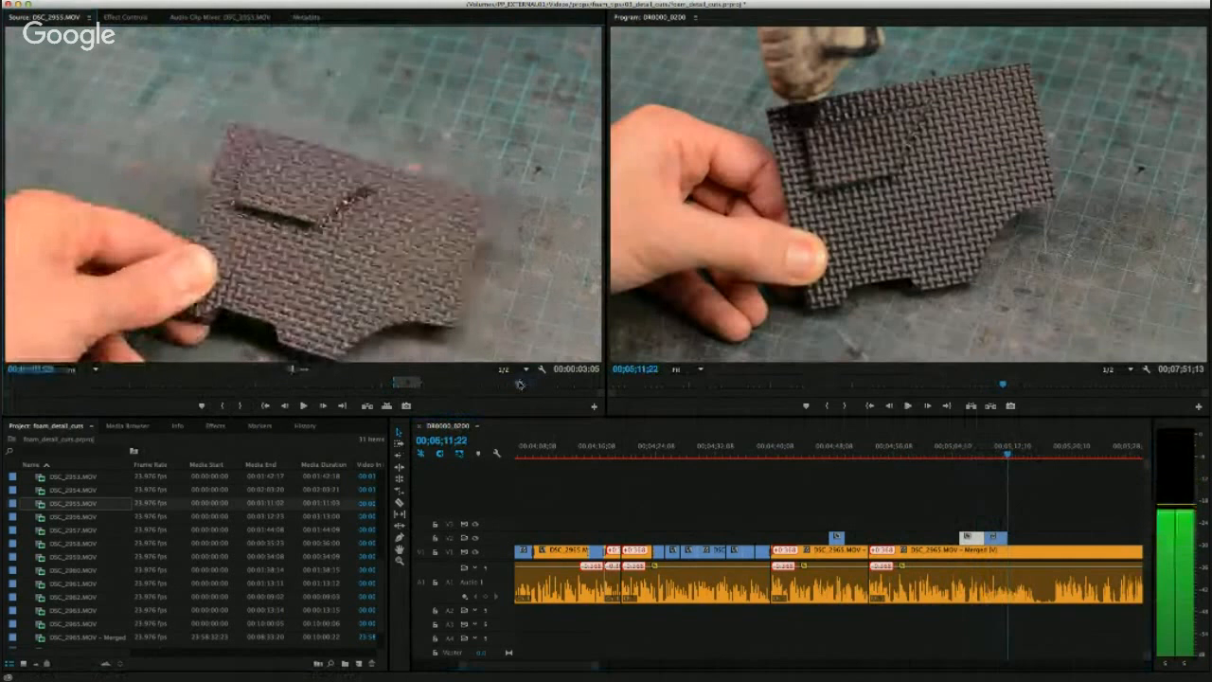
left_click(241, 404)
left_click(224, 405)
key("space")
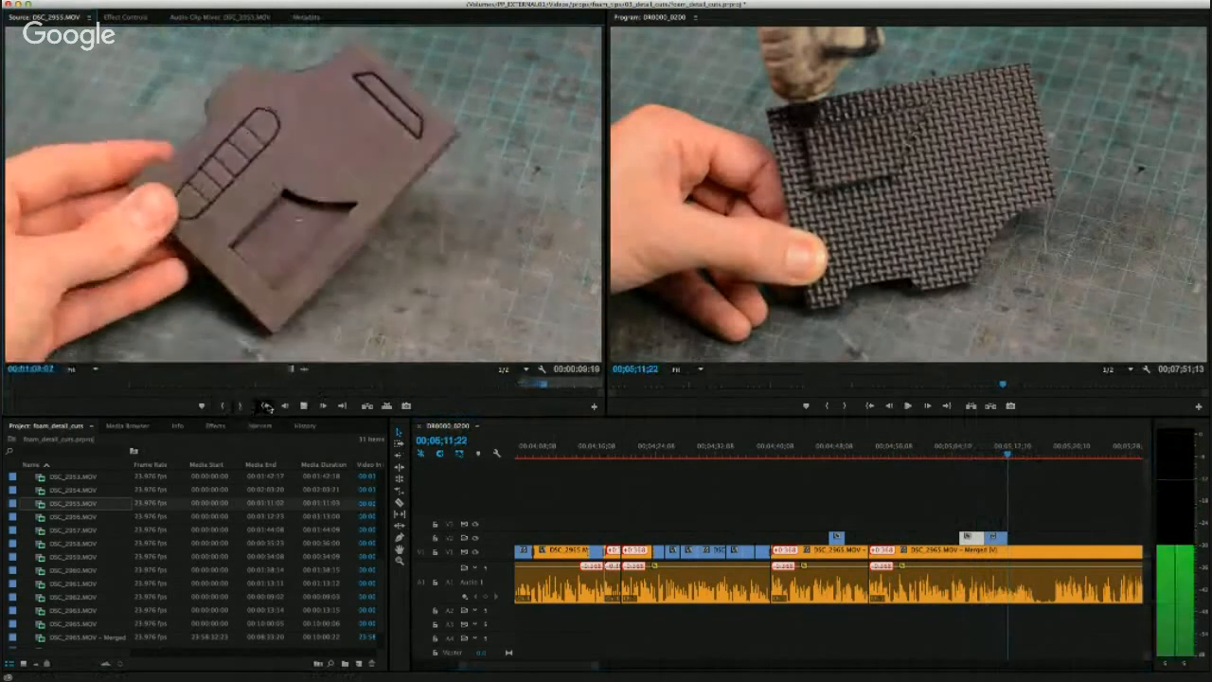
left_click(242, 406)
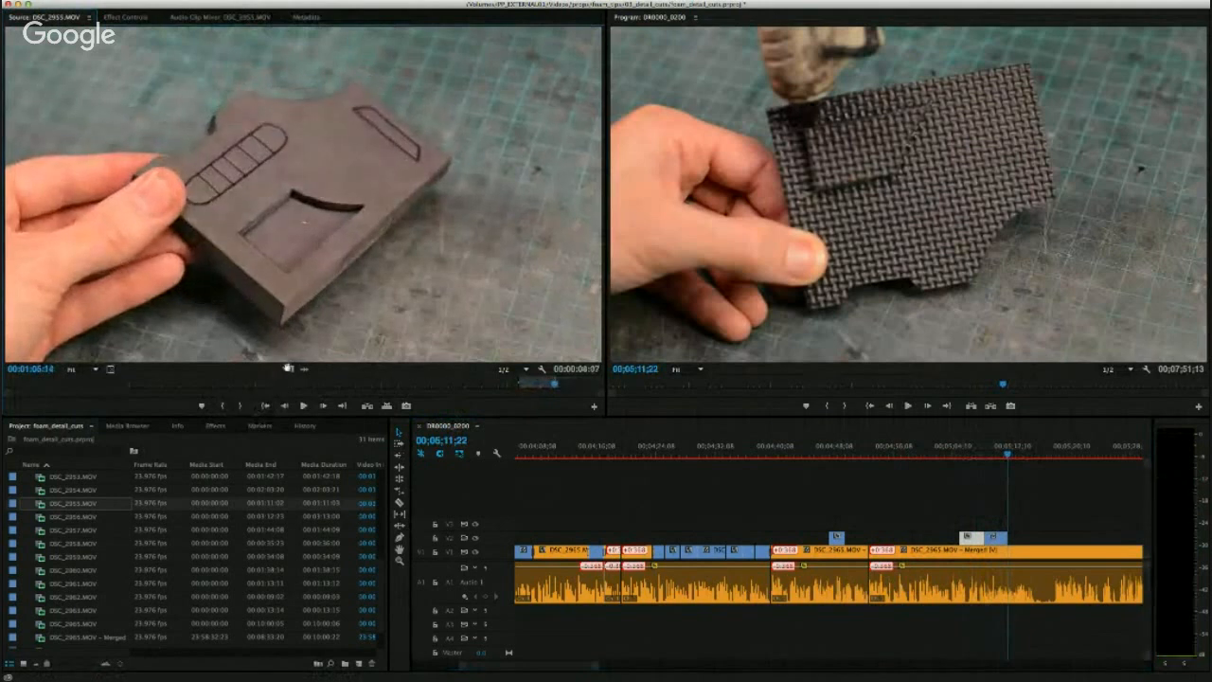
left_click_drag(620, 409, 1018, 540)
Play through the new B-roll excerpt and split the interview clip beneath it at 00:05:15:11.
key("space")
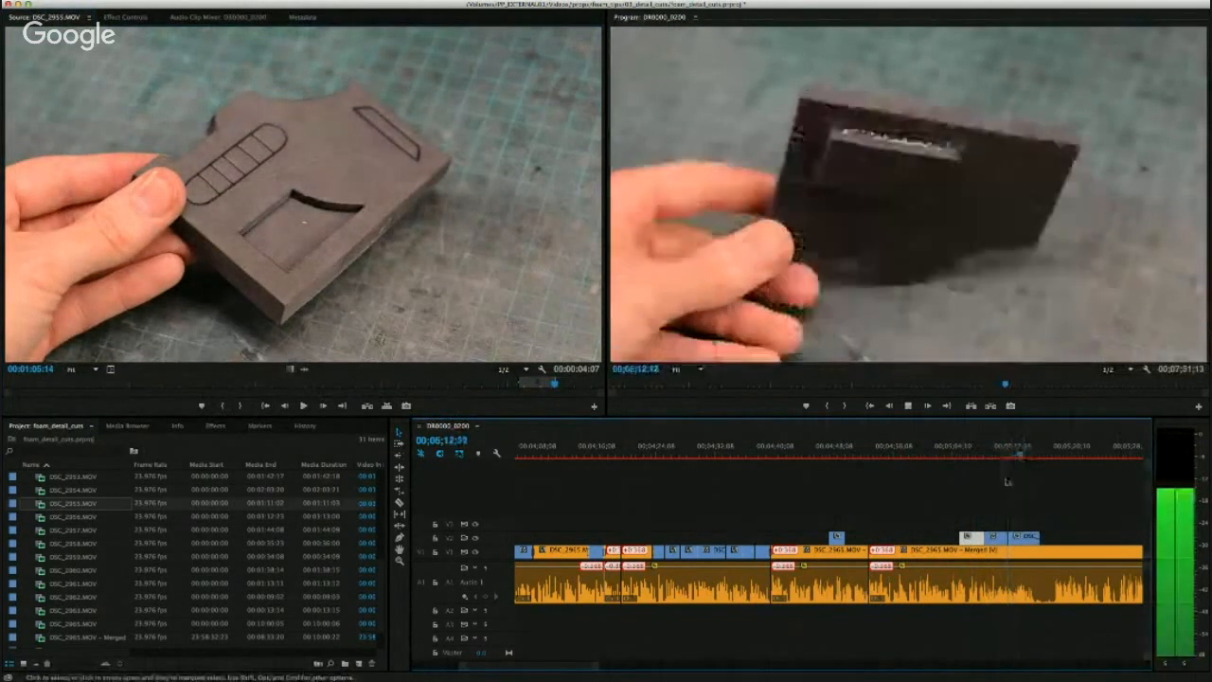
key("space")
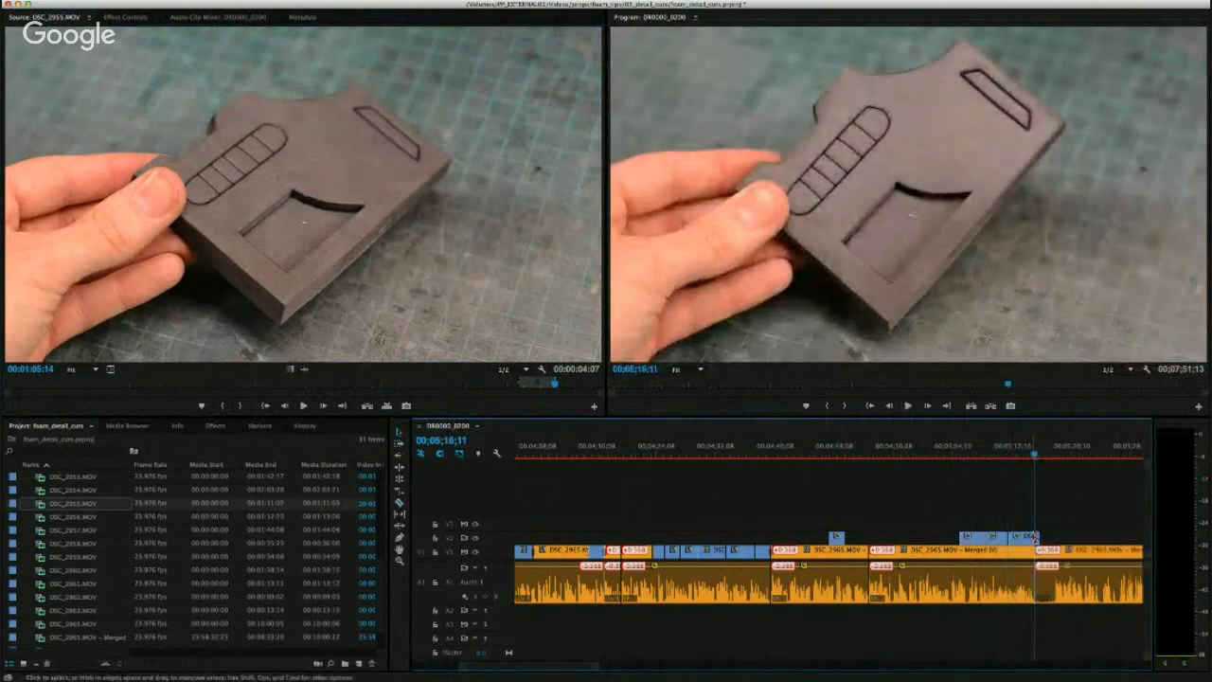
Try to shorten the end of the last V2 B-roll clip to match the new interview cut.
left_click(1010, 443)
key("space")
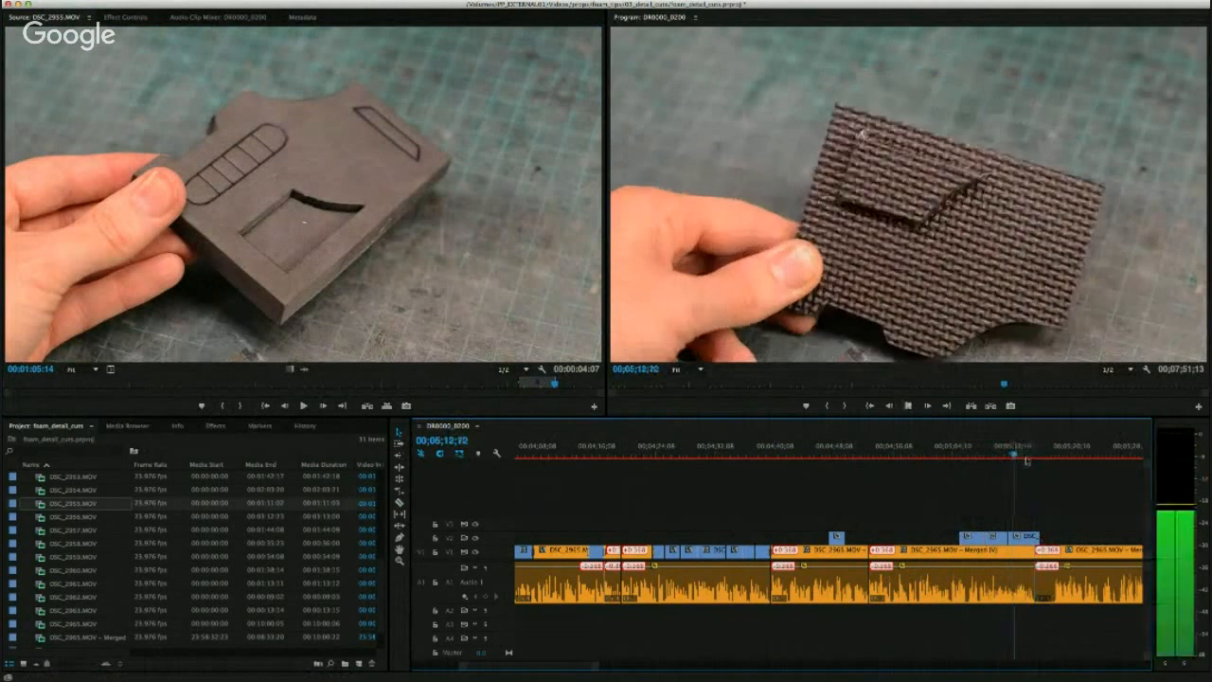
key("space")
left_click_drag(1039, 536, 1032, 535)
key("space")
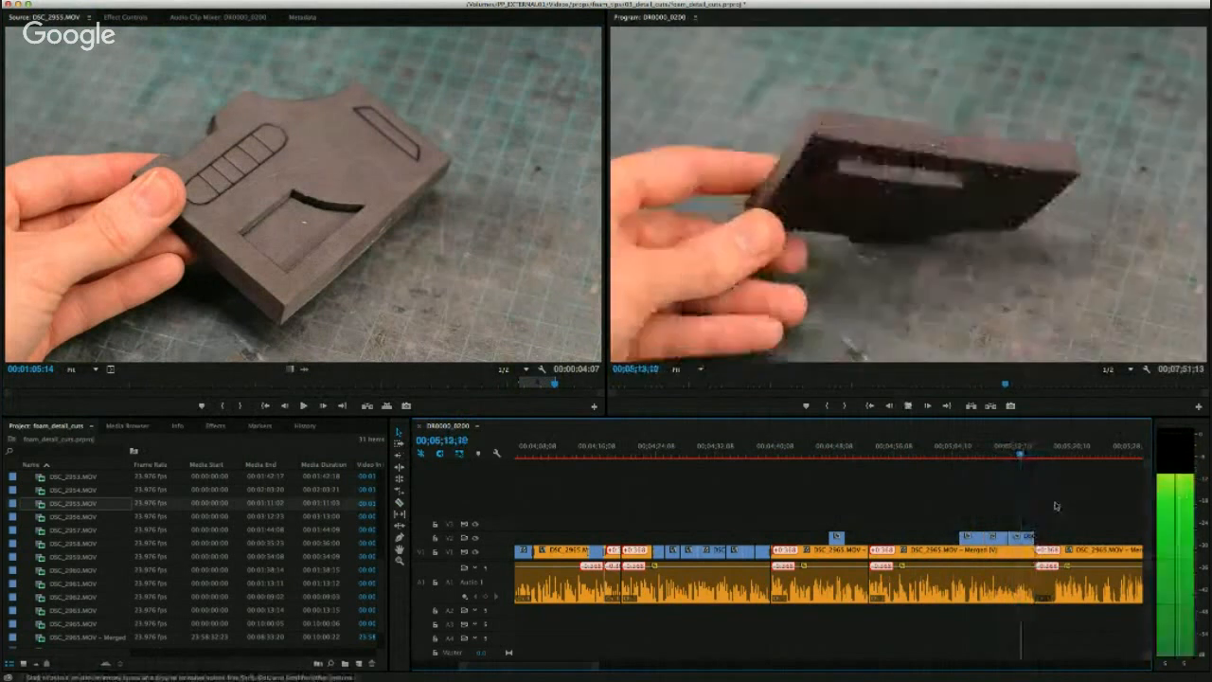
key("space")
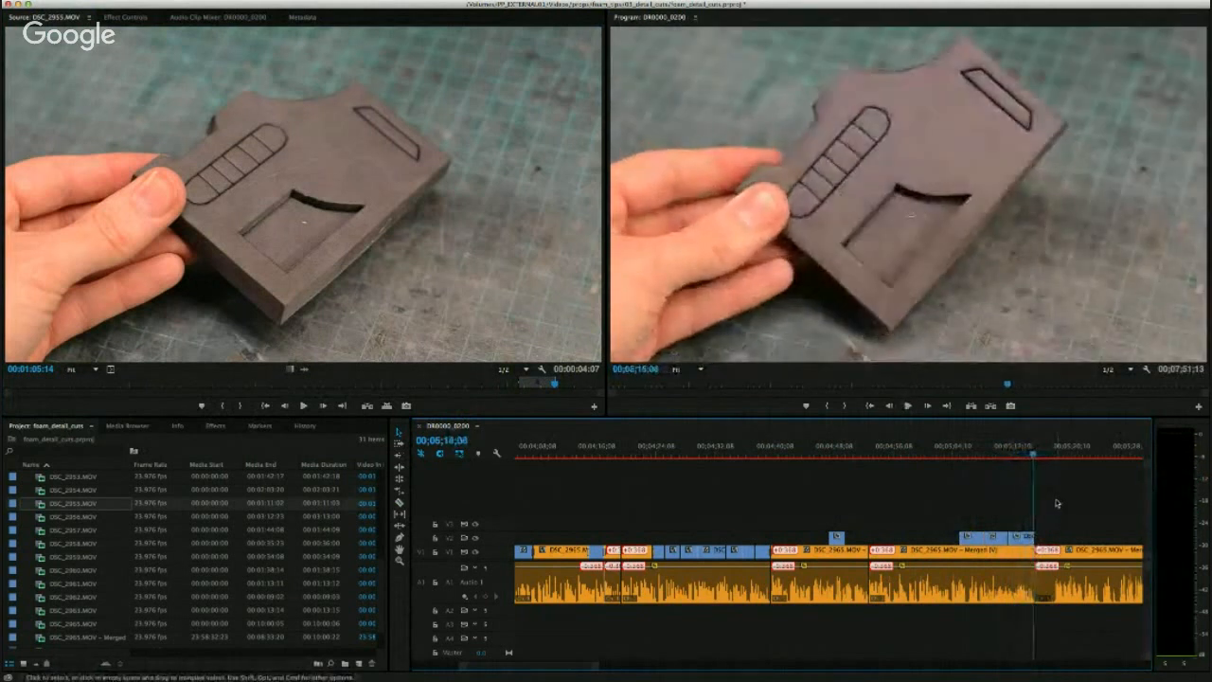
Trim the unwanted start off the interview segment after the last cut, close the gap, and play across the join.
left_click_drag(1048, 453, 1052, 454)
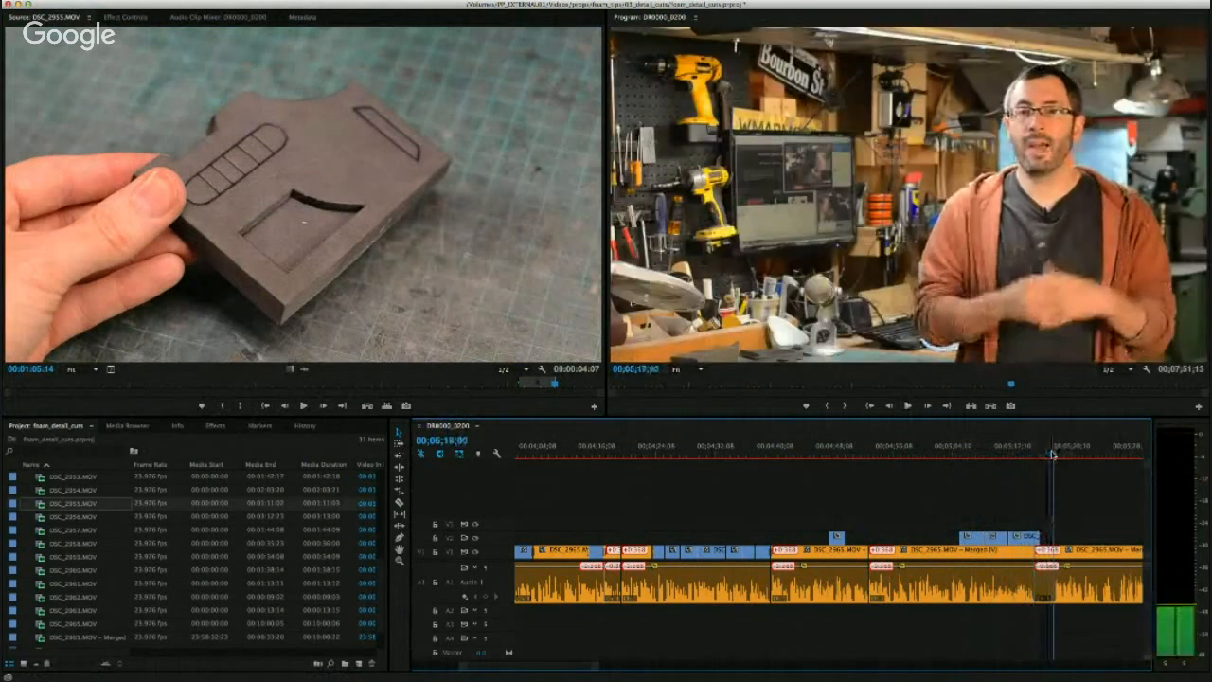
mouse_move(1039, 554)
left_mouse_down()
mouse_move(1061, 555)
mouse_move(1051, 556)
left_mouse_up()
left_click_drag(1015, 453, 1031, 453)
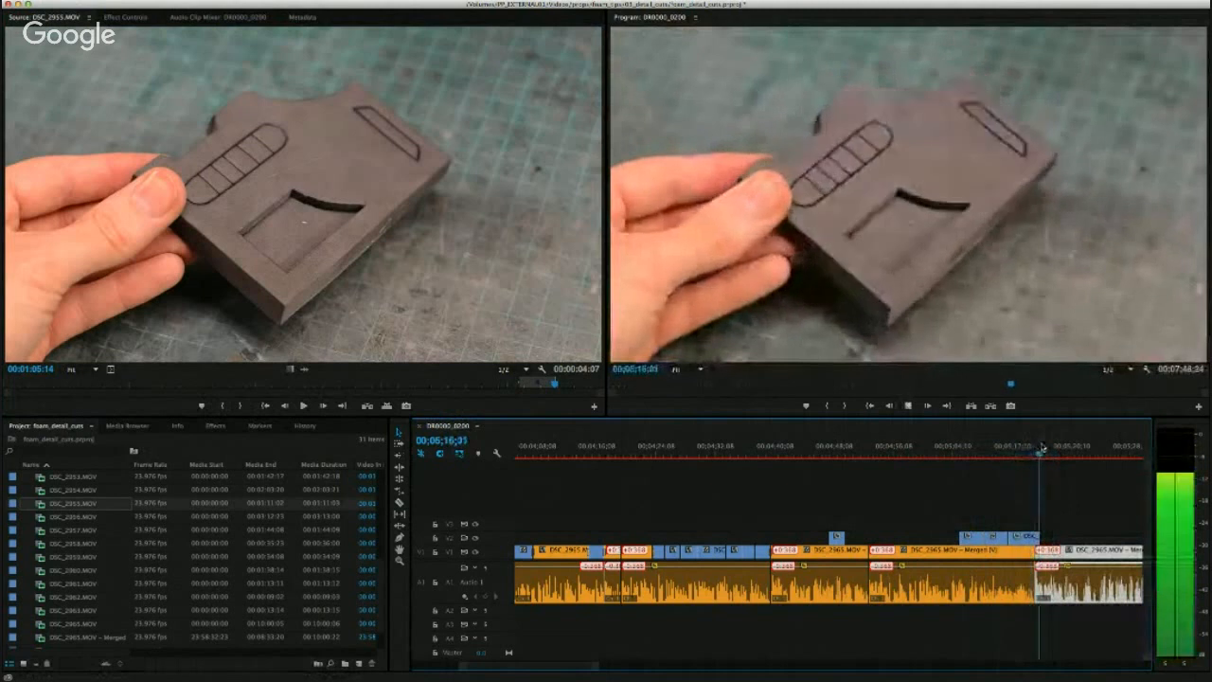
key("space")
Move the single B-roll clip near 00:04:48 from V2 down onto V1 and play it back.
left_click_drag(838, 540, 838, 551)
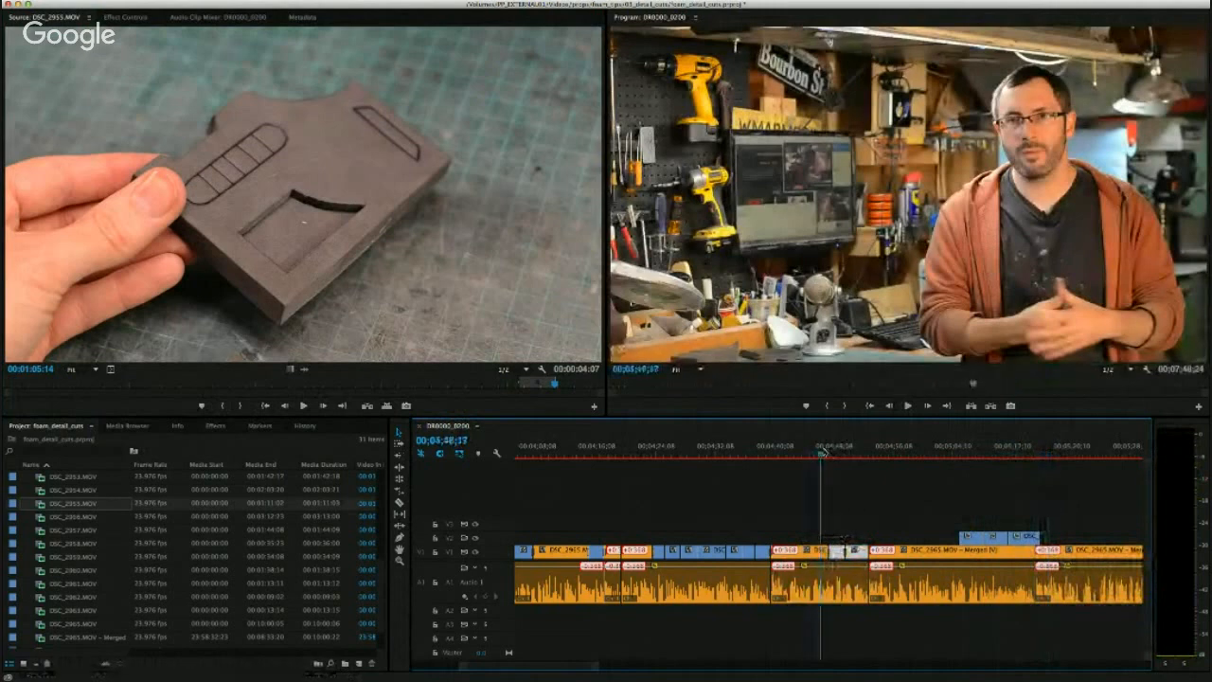
key("space")
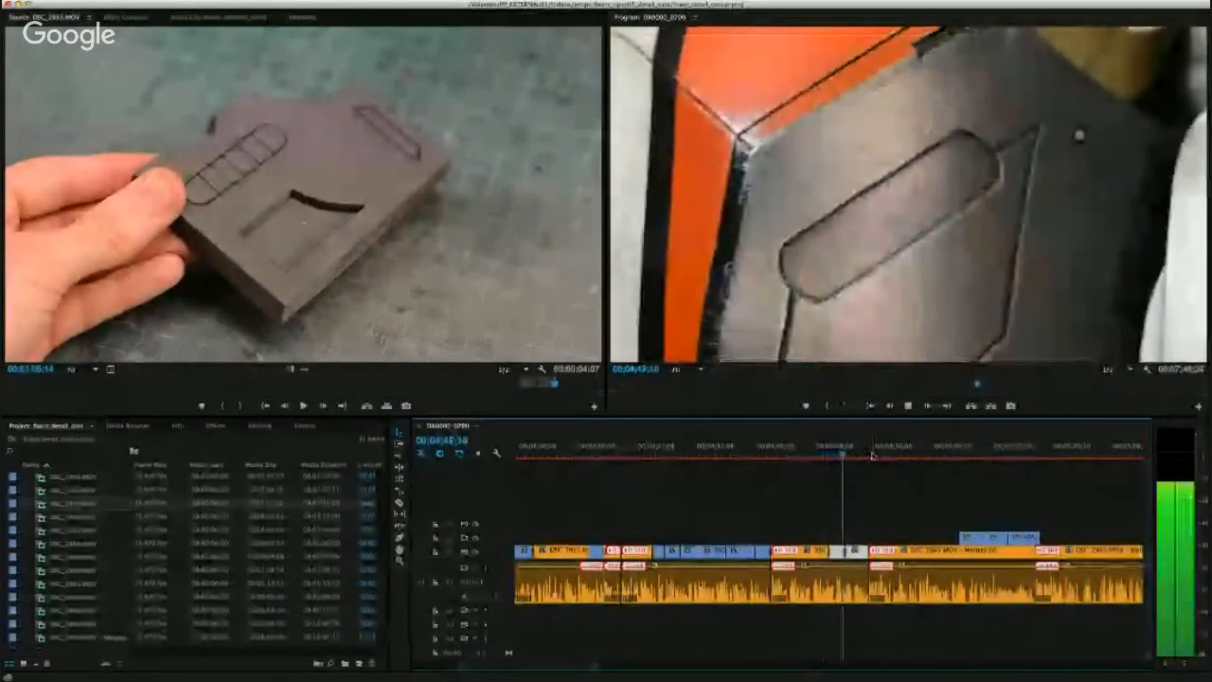
key("space")
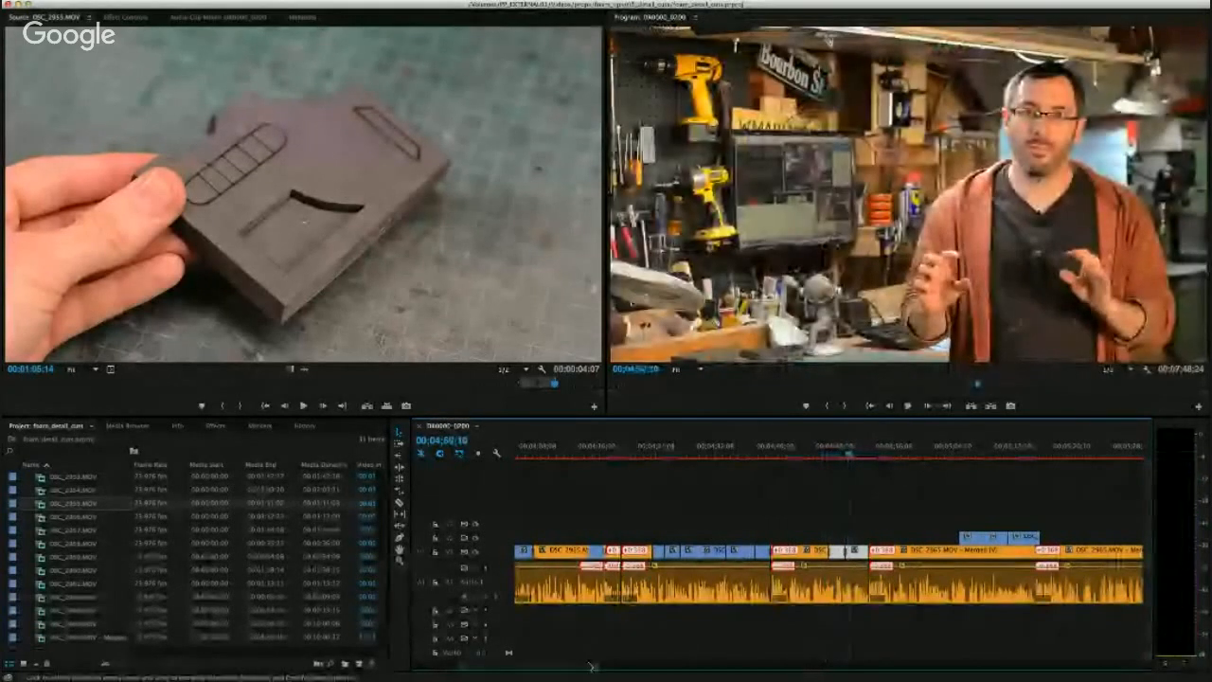
Move the remaining group of foam B-roll clips from V2 down onto V1 over the interview footage.
scroll(597, 662, "right", 5)
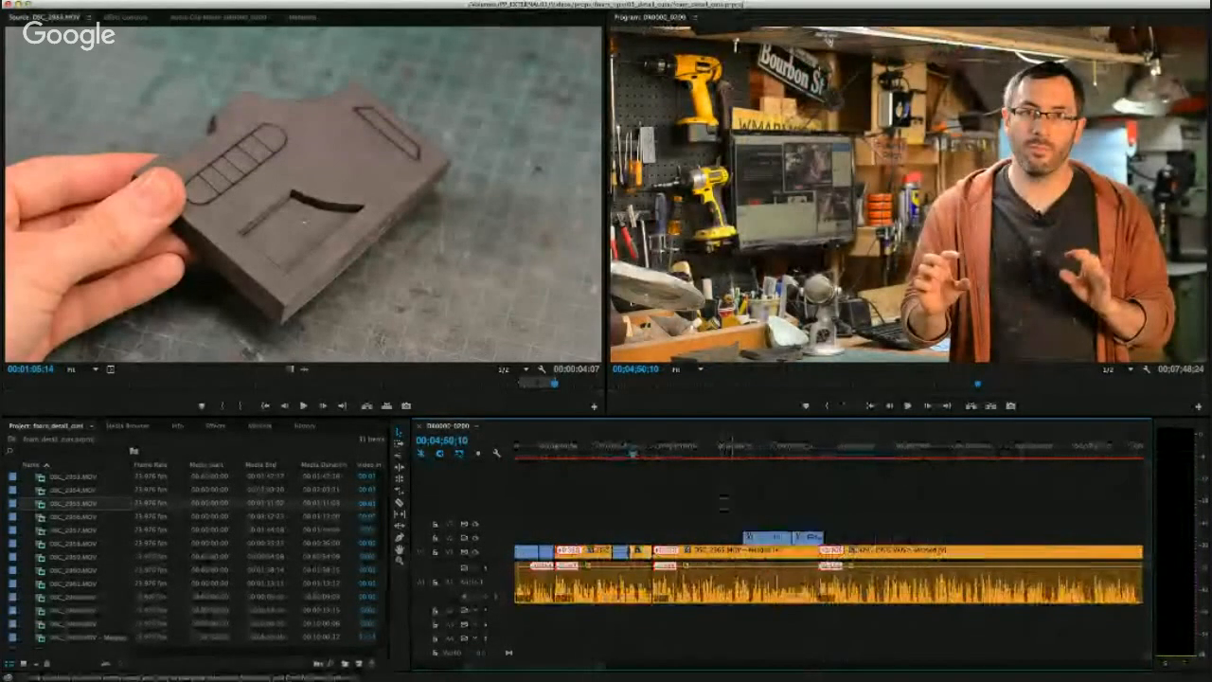
left_click_drag(814, 539, 829, 548)
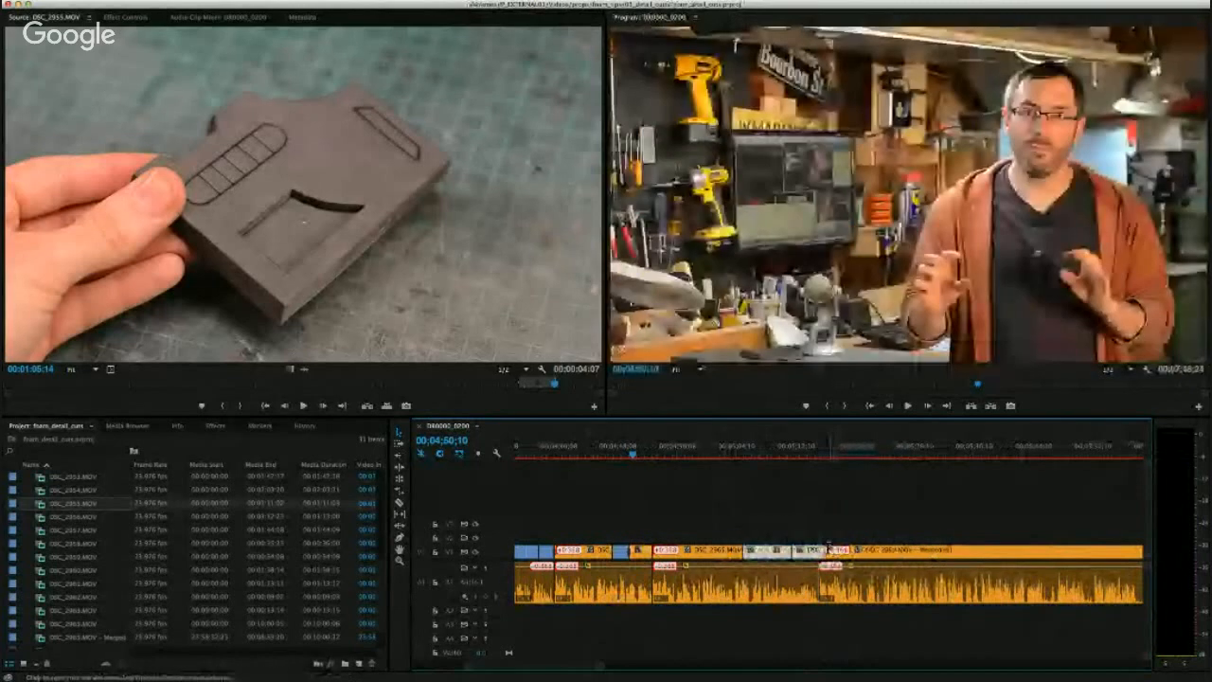
left_click(826, 549)
left_click(737, 550)
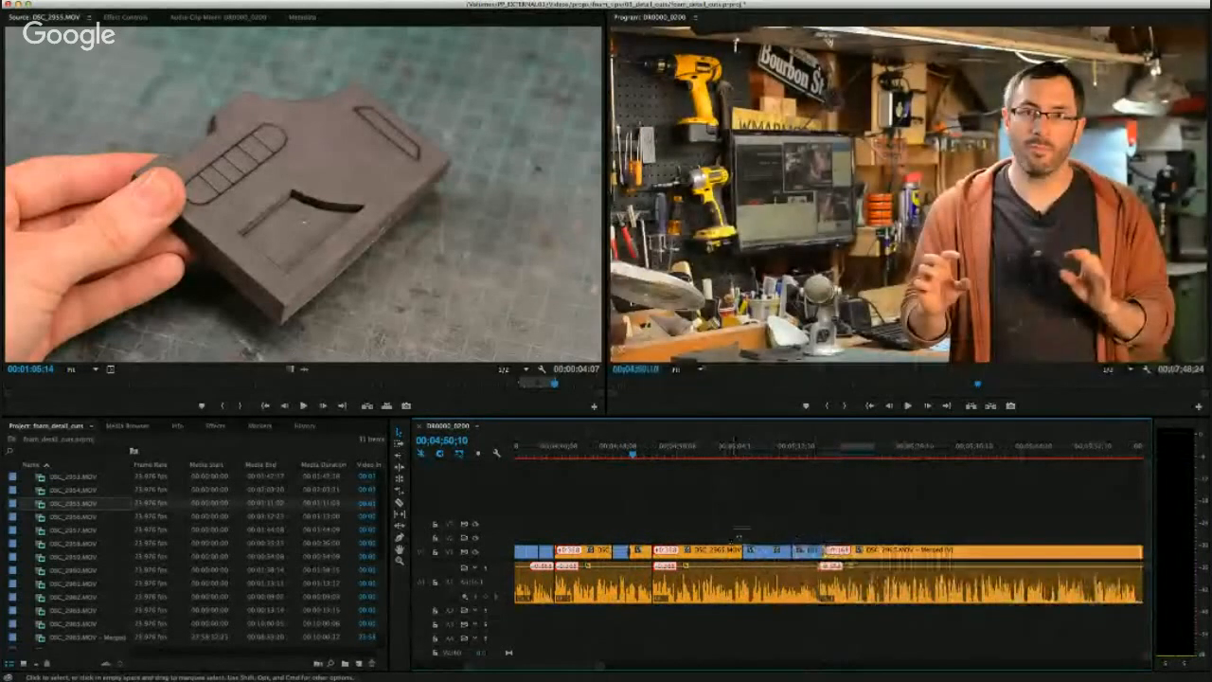
Play the interview following the B-roll group and split the merged clip at 00:05:24:04.
left_click(824, 448)
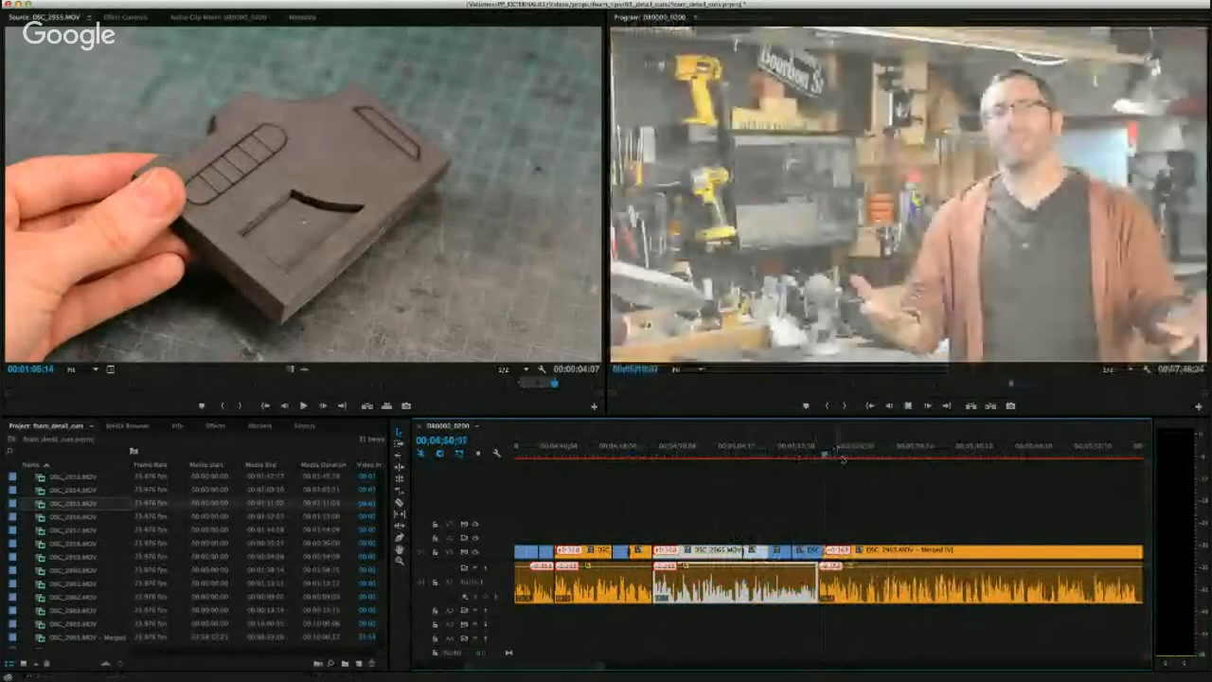
key("space")
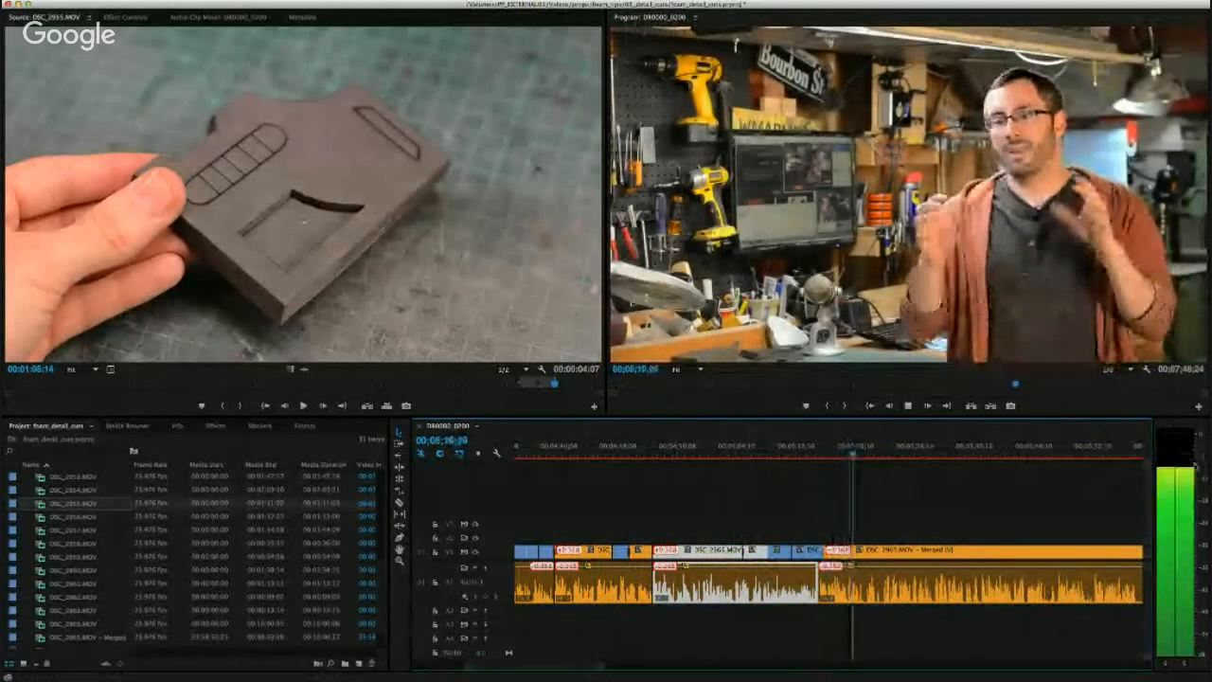
key("space")
key("j")
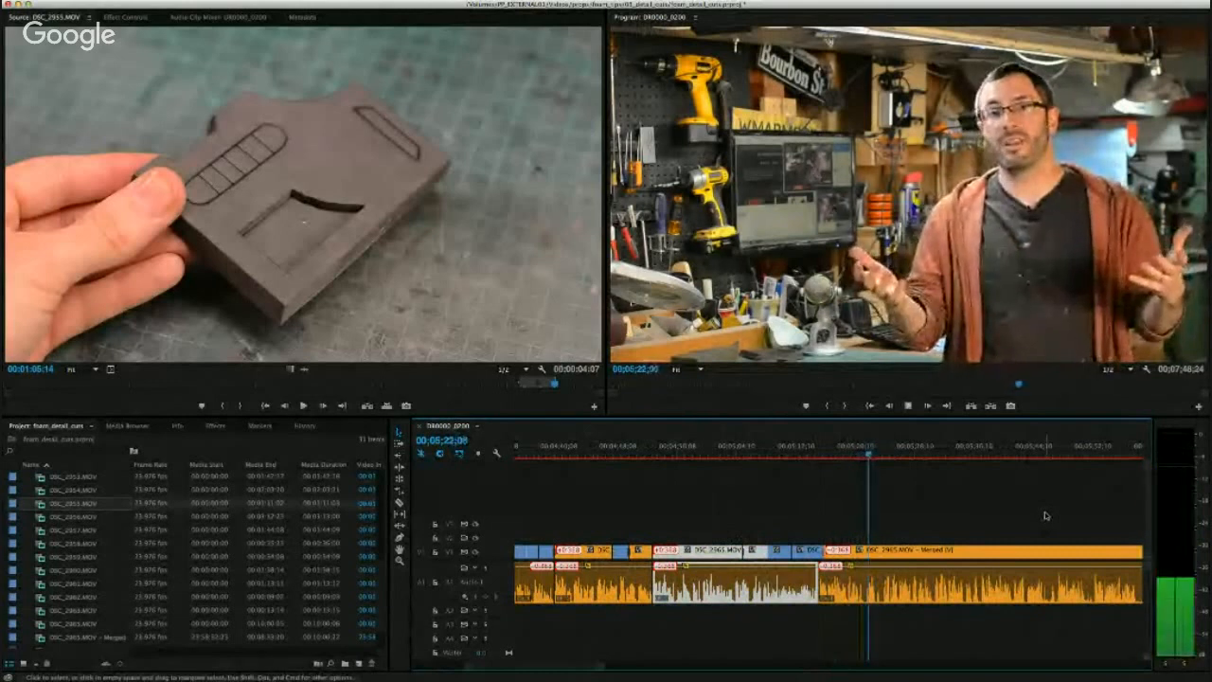
key("space")
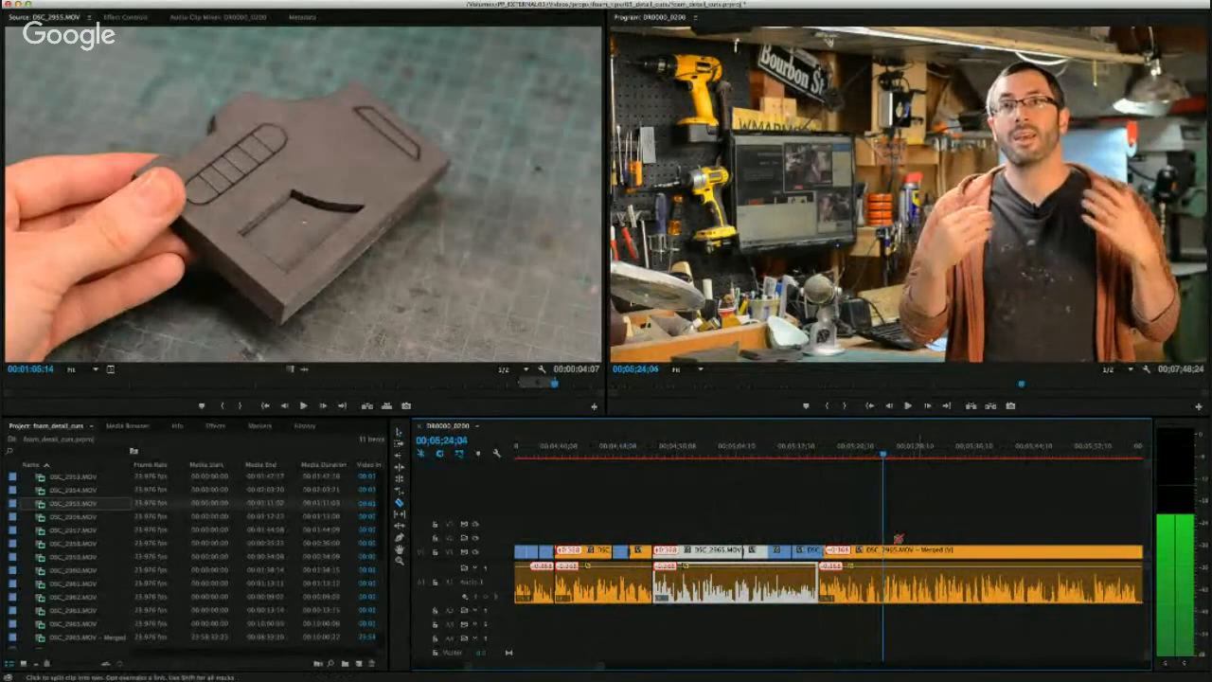
left_click(884, 551)
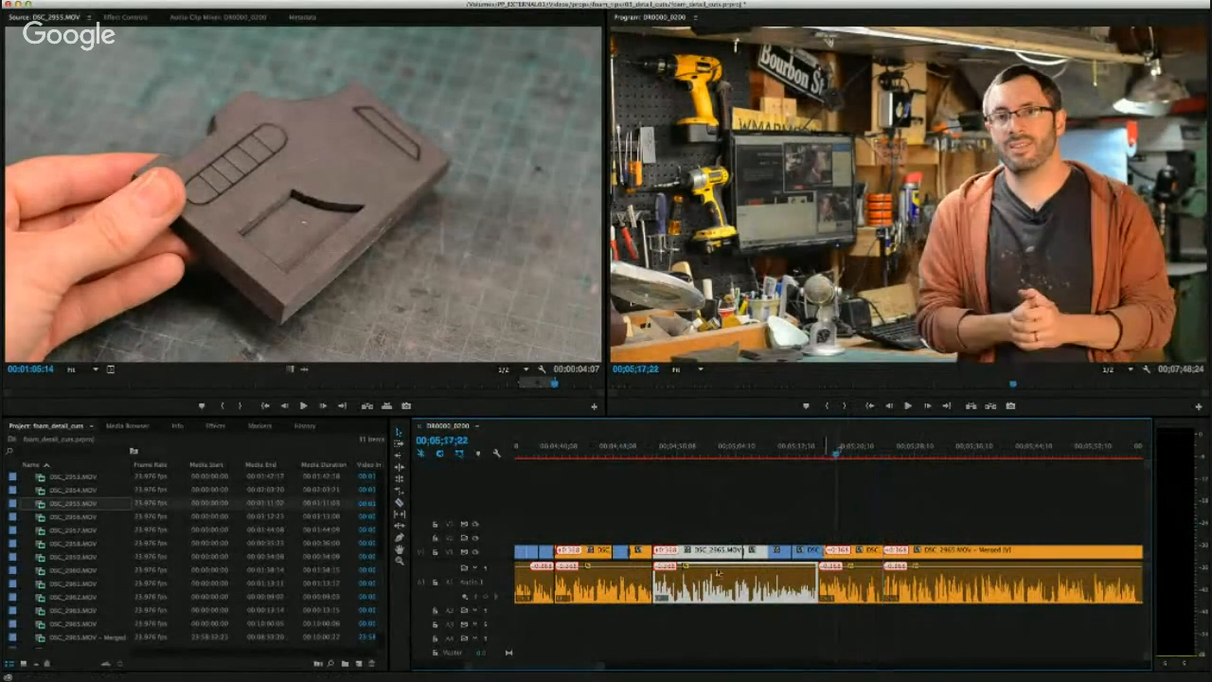
Remove the unwanted interview footage just before the 00:05:24:04 cut, close the gap with the following segment, and play the edit.
left_click_drag(471, 669, 486, 668)
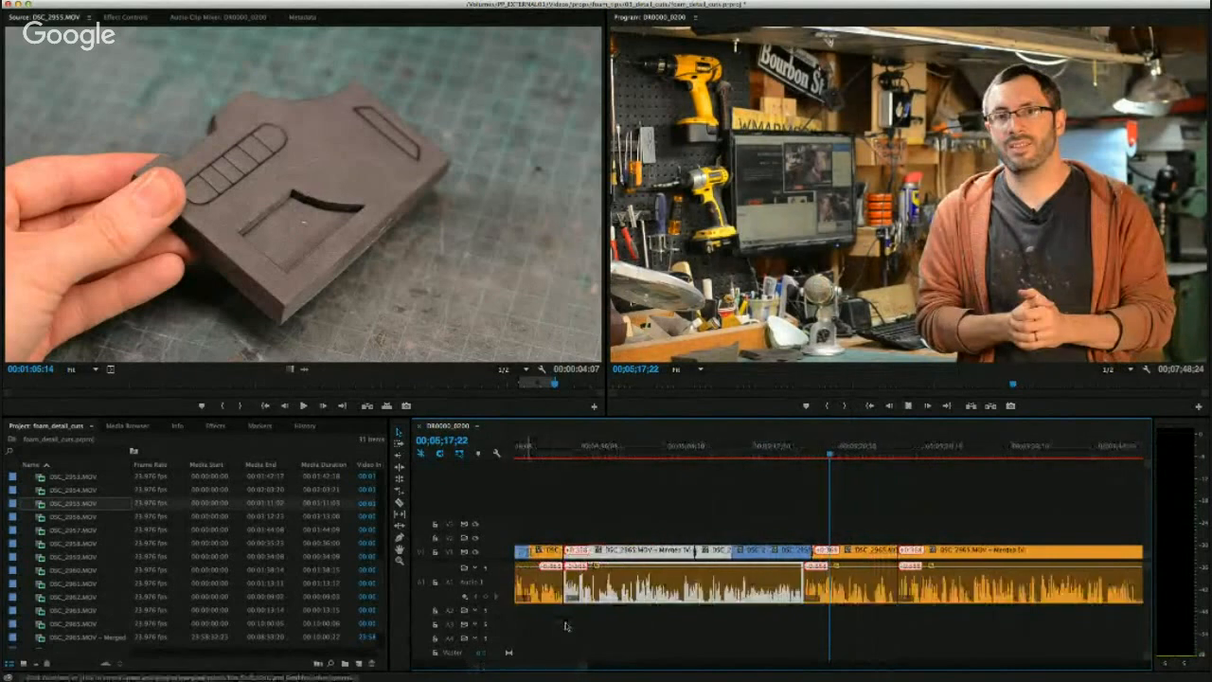
key("space")
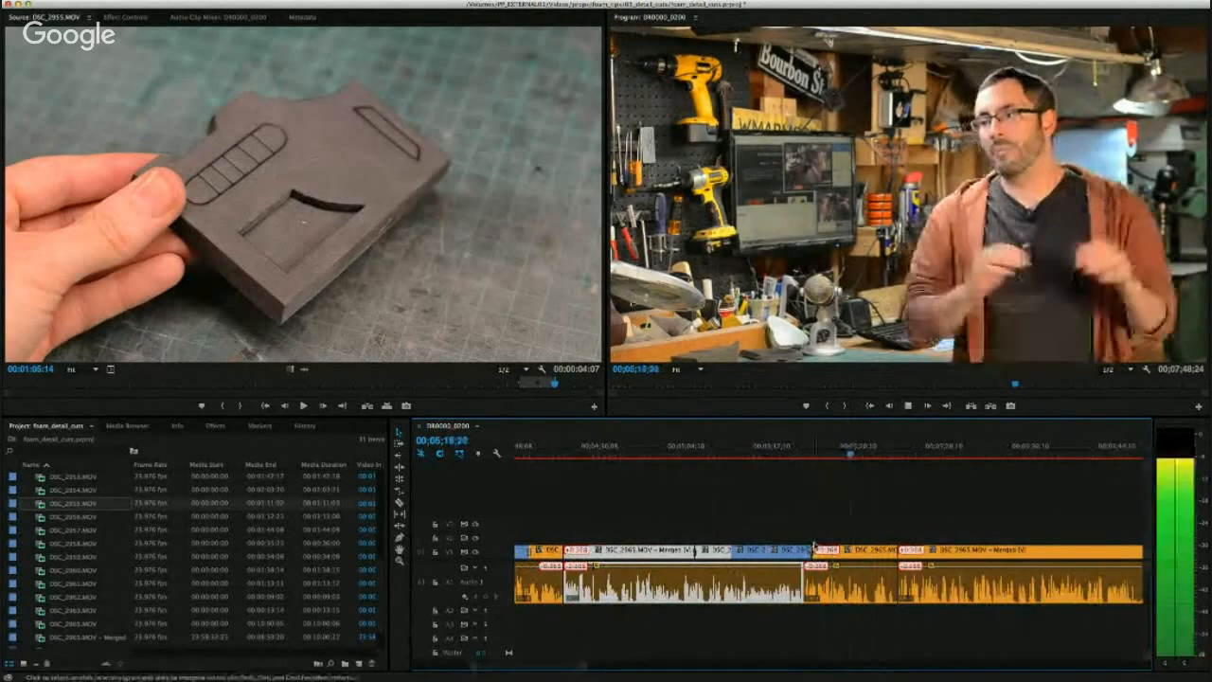
left_click(843, 450)
left_click_drag(843, 450, 846, 450)
left_click_drag(928, 546, 871, 549)
key("space")
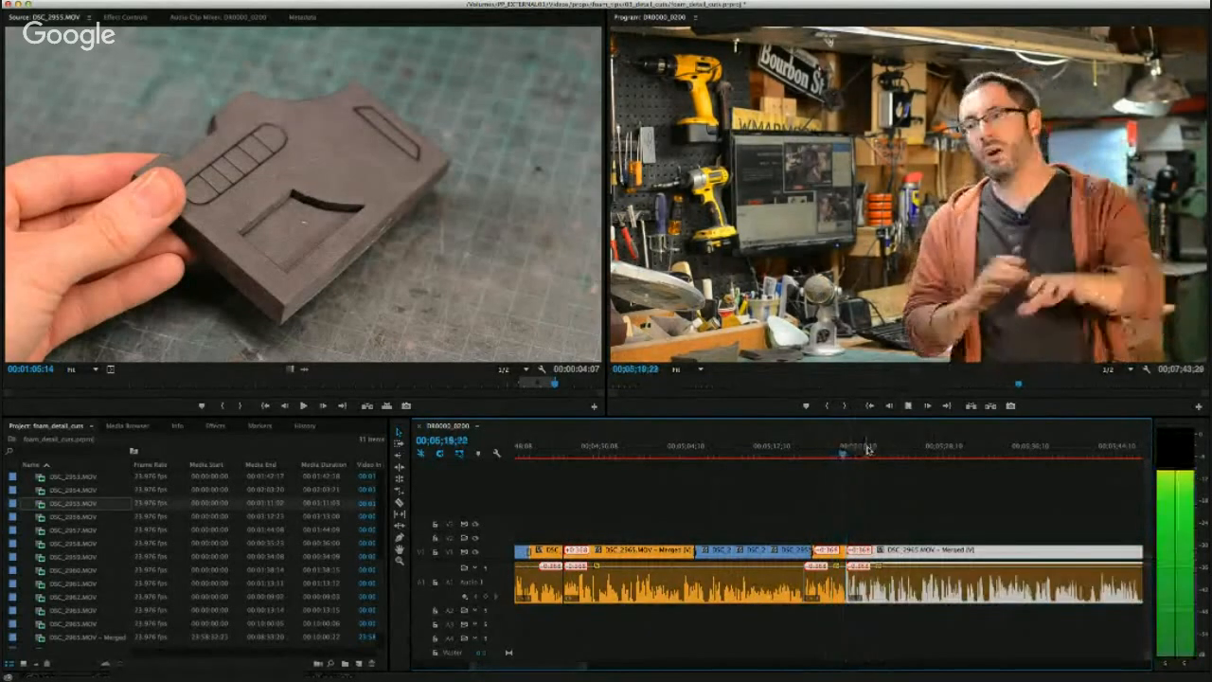
key("space")
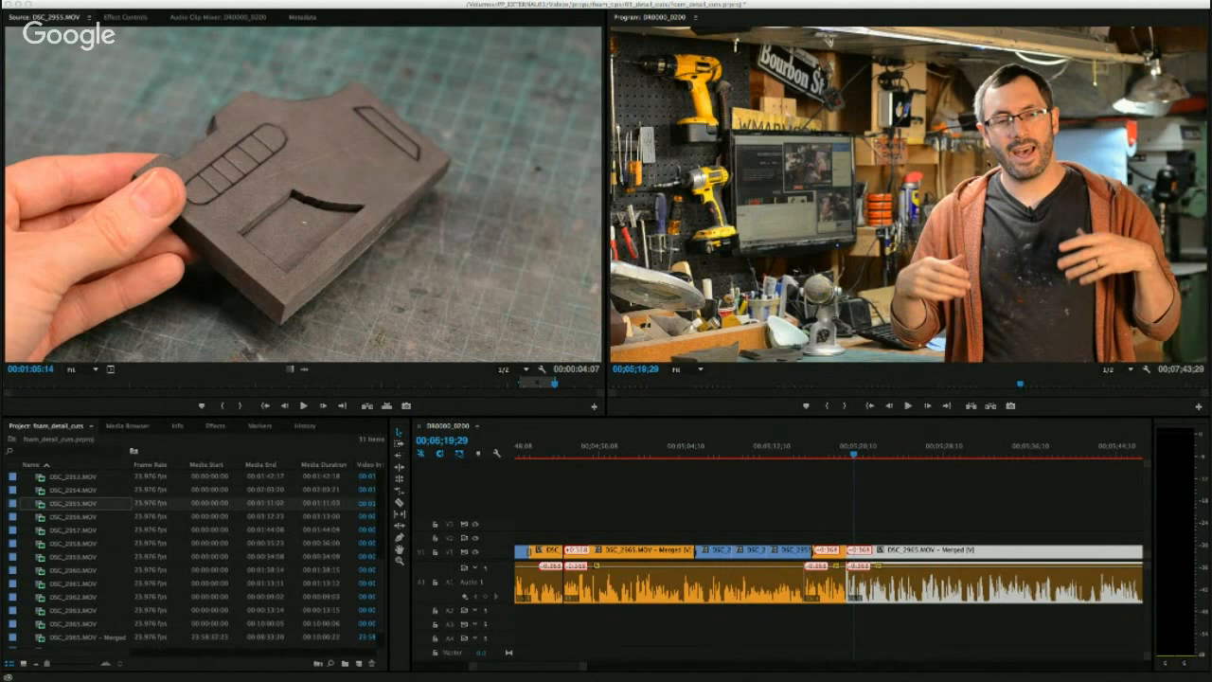
Save the project with the latest timeline edits.
left_click(986, 160)
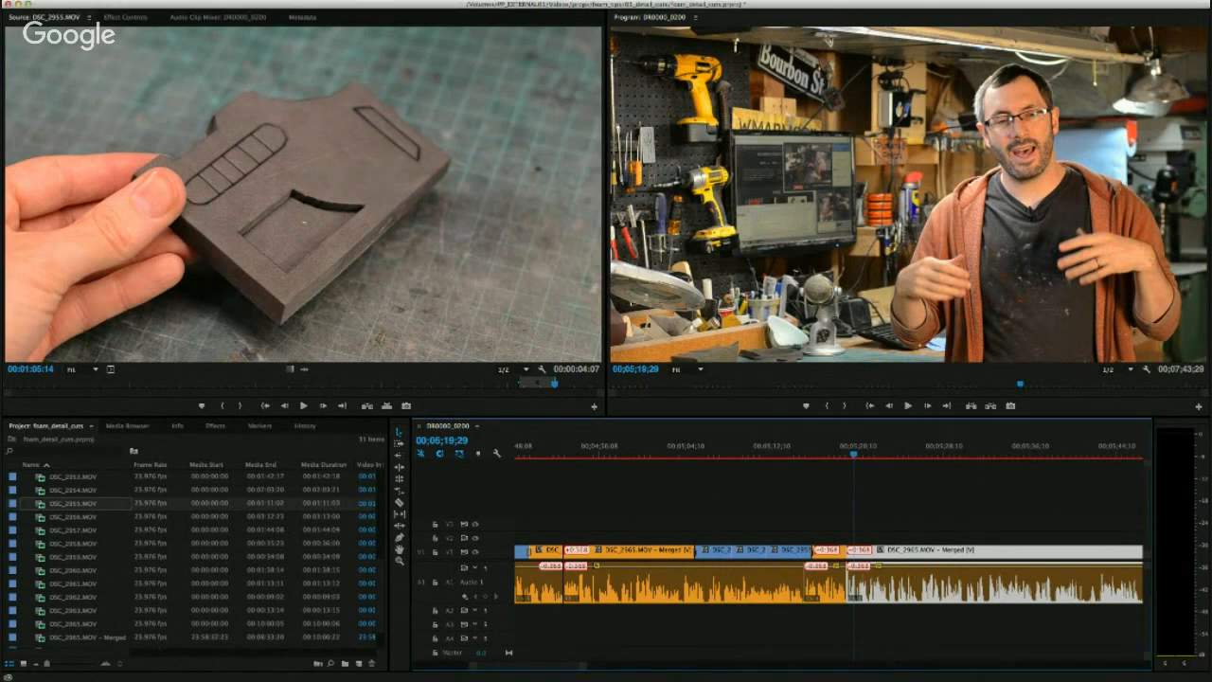
key("super+Tab")
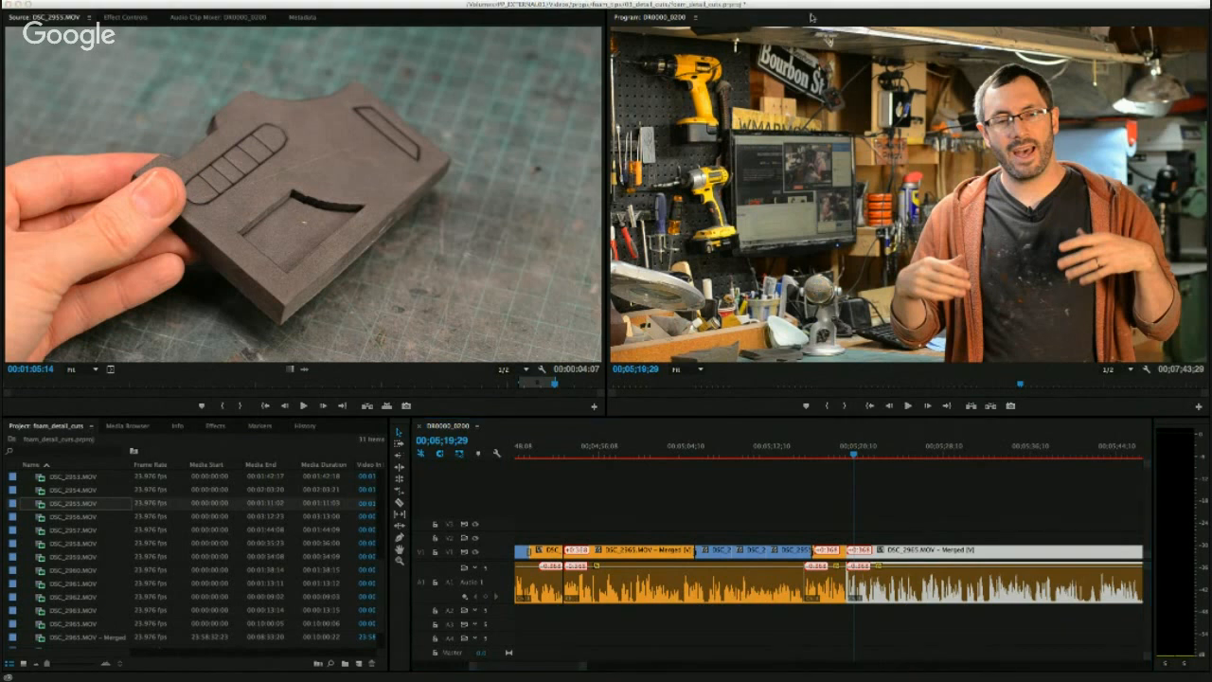
left_click(882, 489)
key("super+s")
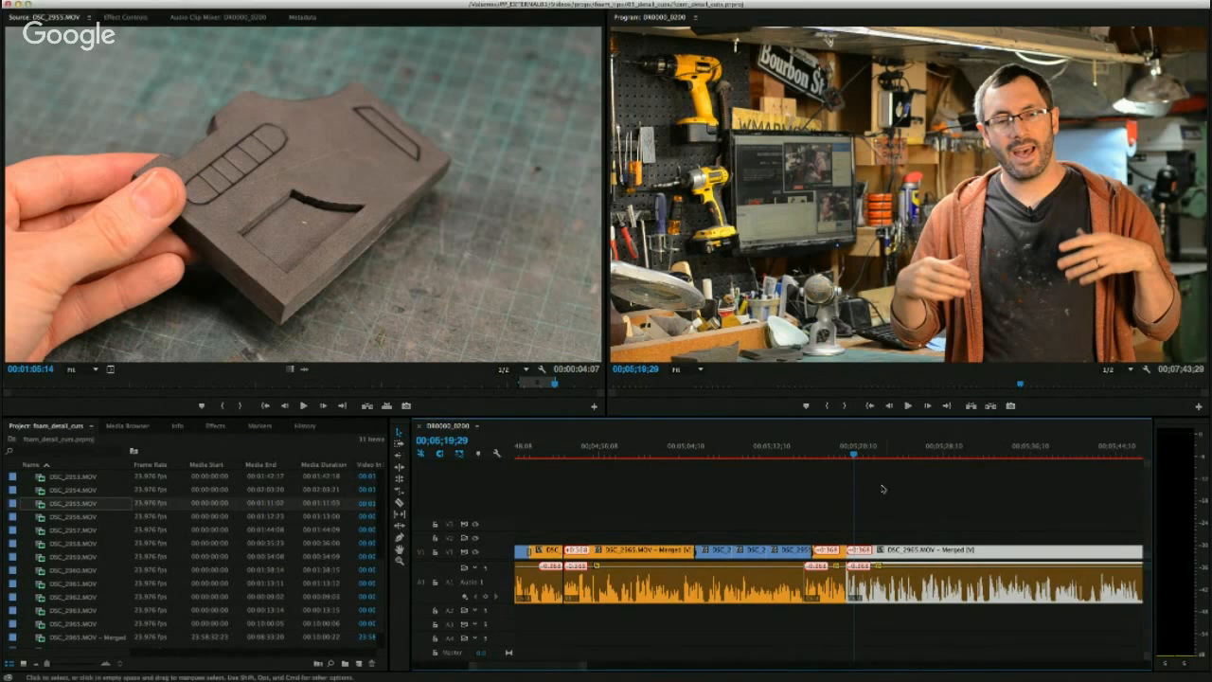
Play the sequence across the latest interview cut and stop at 00:05:25:26.
left_click(836, 448)
key("space")
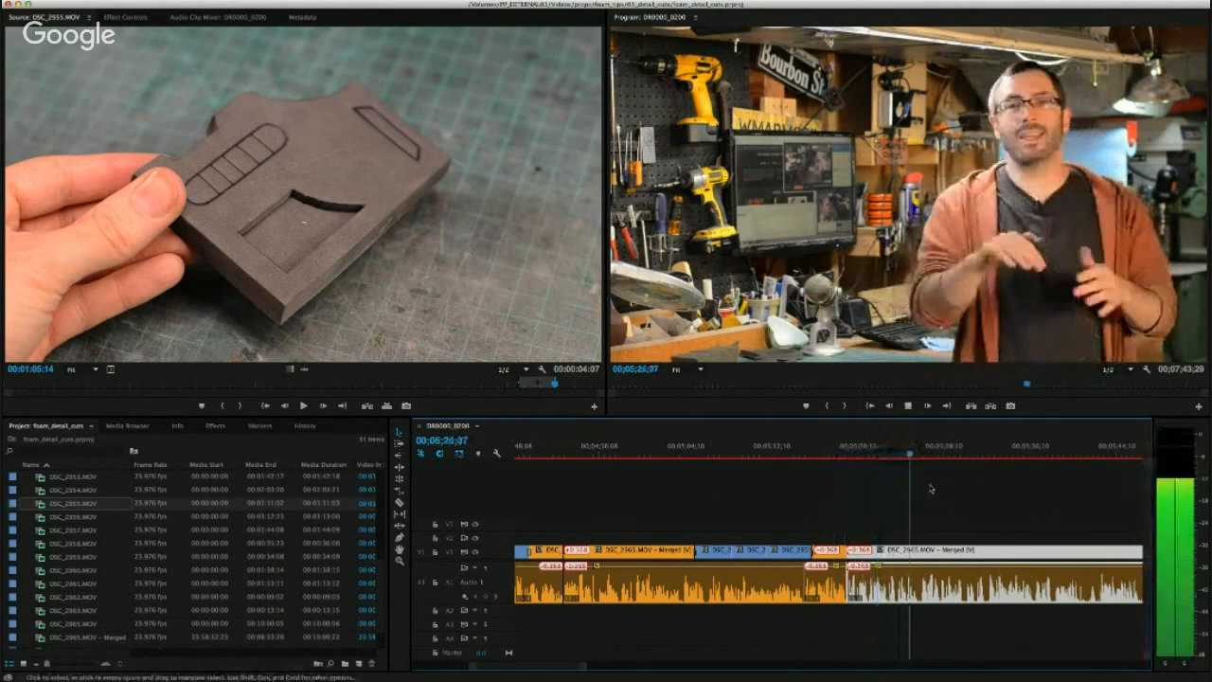
key("space")
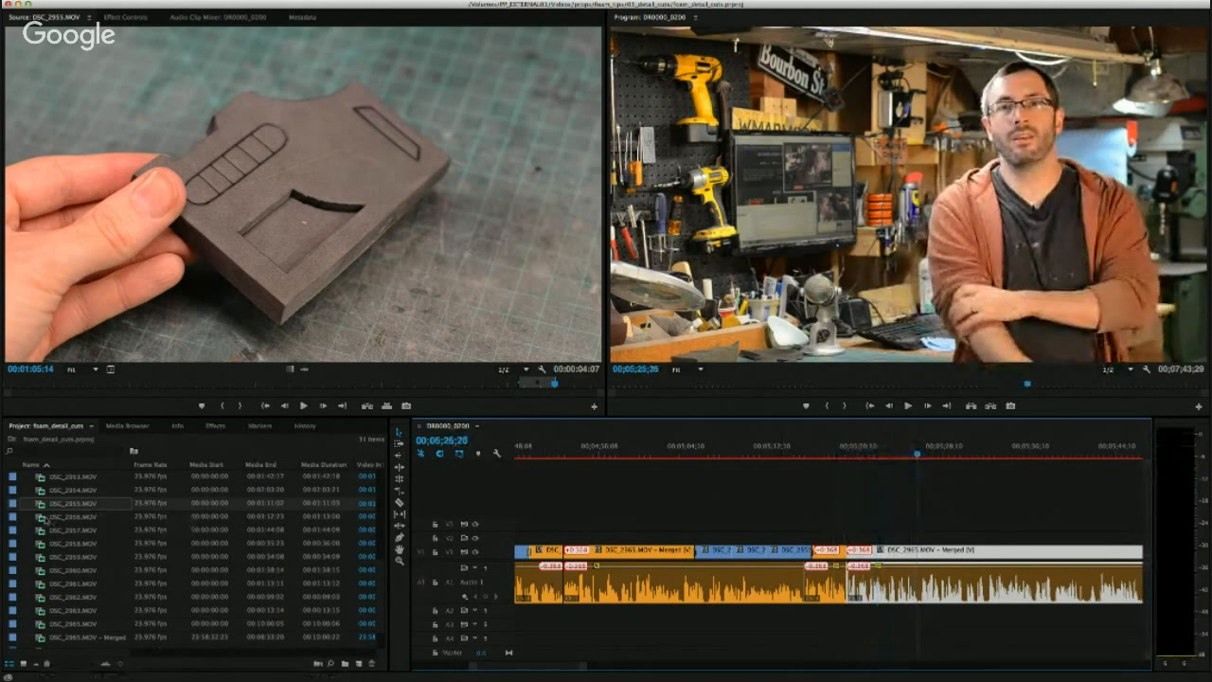
Open DSC_2941.MOV in the source monitor and scrub through it for usable B-roll.
scroll(73, 512, "up", 2)
double_click(42, 528)
left_click_drag(254, 385, 547, 385)
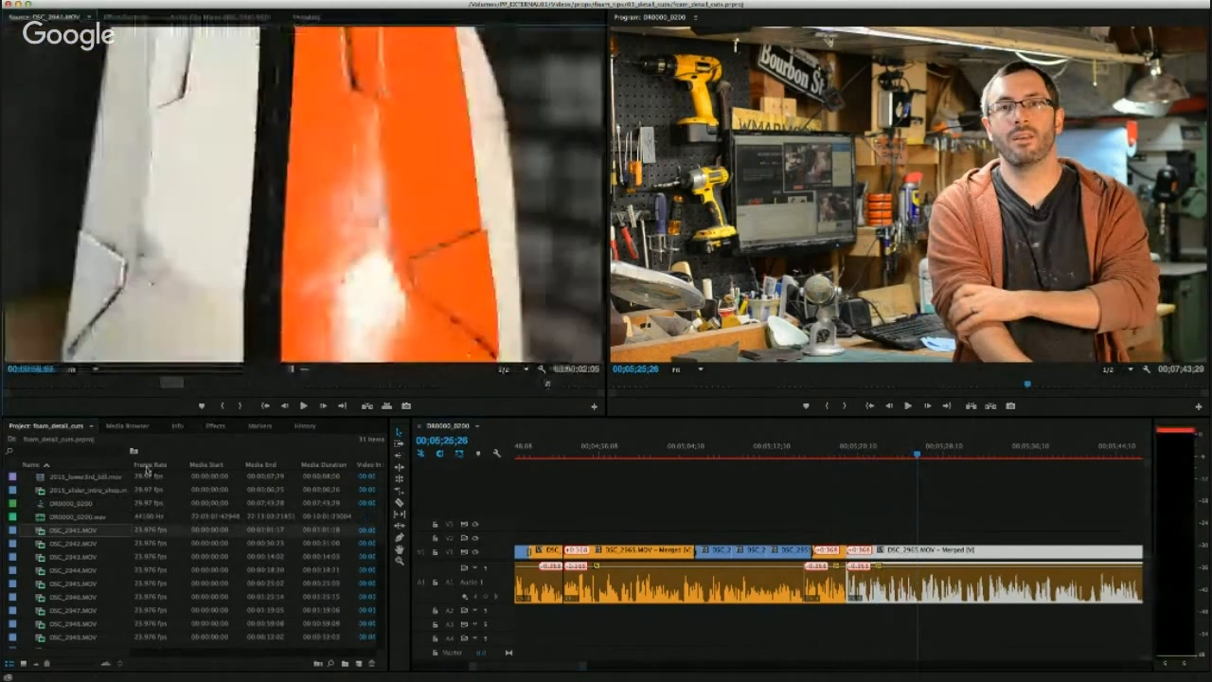
Open DSC_2942.MOV in the source monitor and mark a 00:00:04:00 range ending at 00:00:17:00.
double_click(43, 545)
left_click_drag(79, 383, 257, 388)
left_click(219, 406)
key("space")
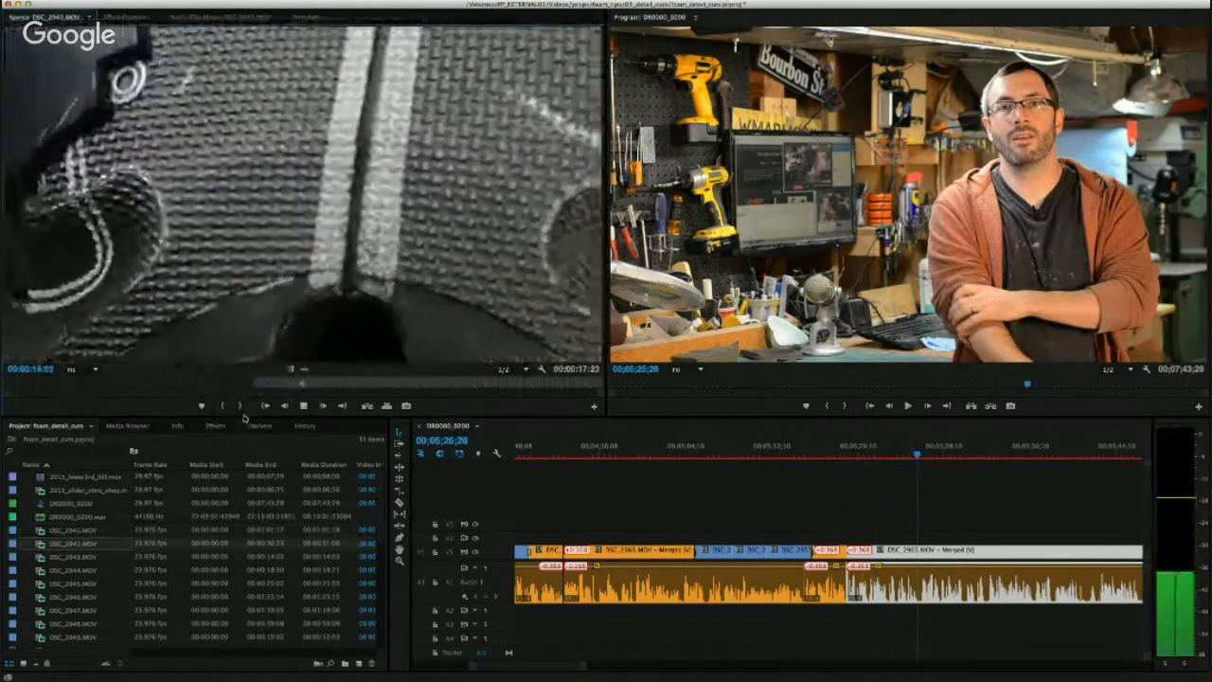
key("space")
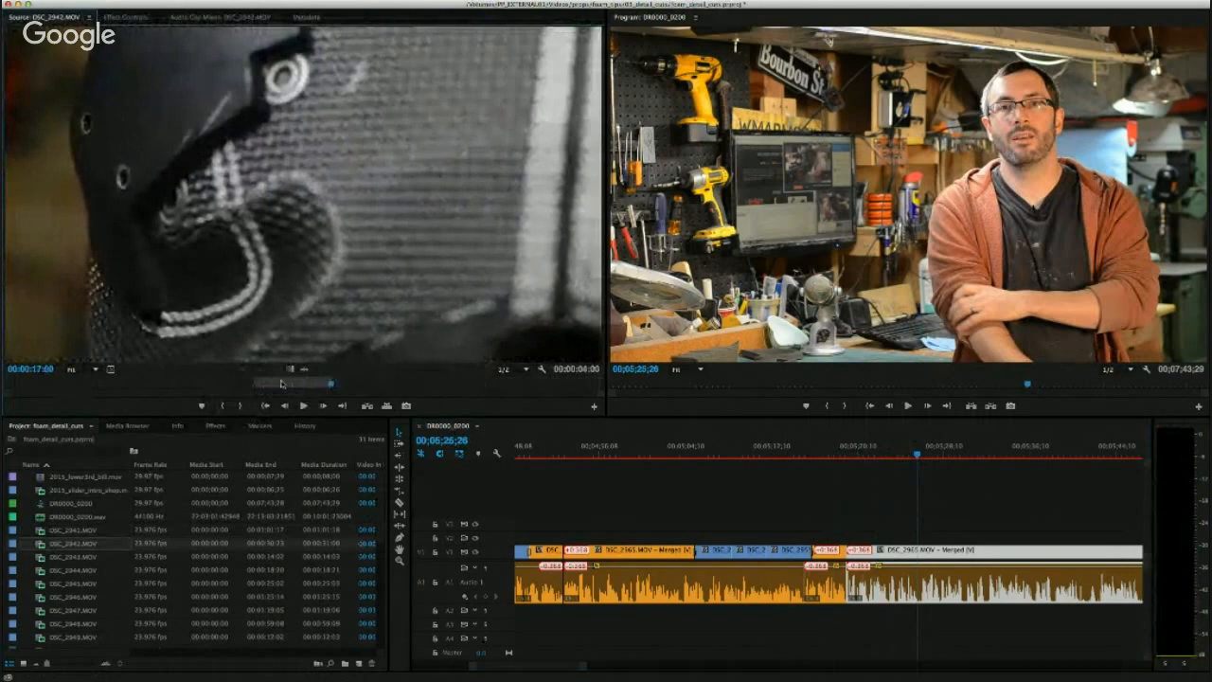
Overlay the marked DSC_2942.MOV clip on V2 above the latest interview segment, shift it slightly earlier, and play the sequence to 00:05:29:25.
left_click_drag(679, 486, 906, 542)
left_click(888, 449)
key("space")
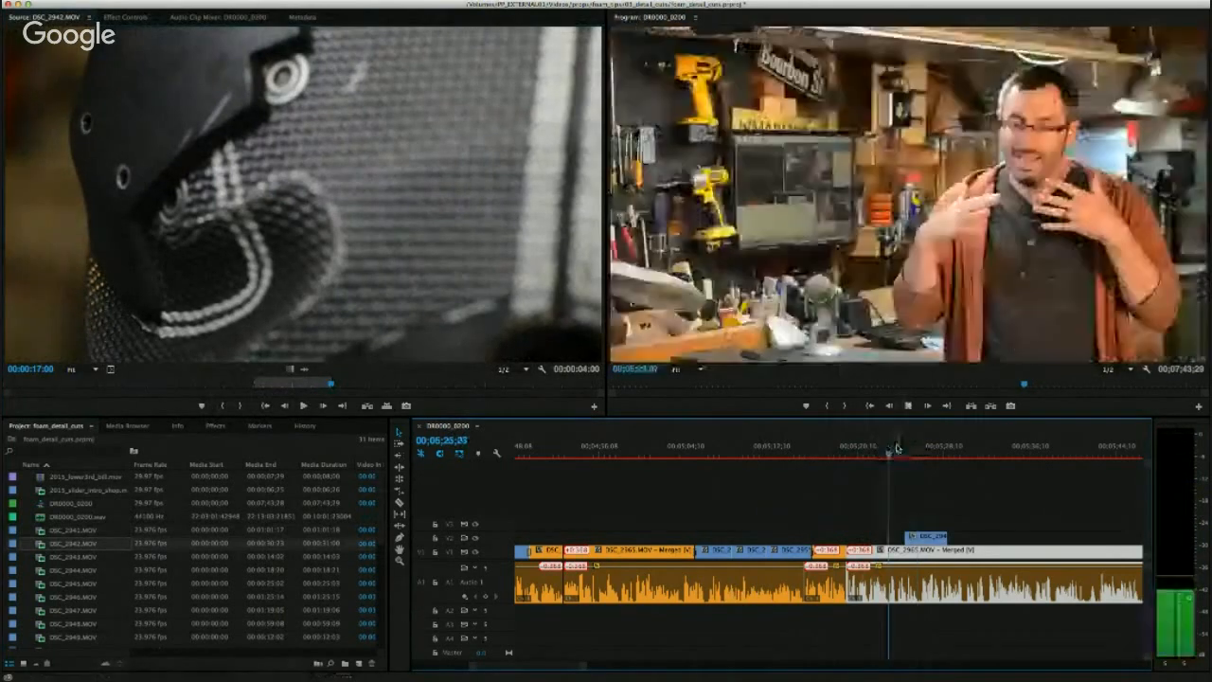
key("space")
left_click_drag(927, 538, 918, 538)
key("space")
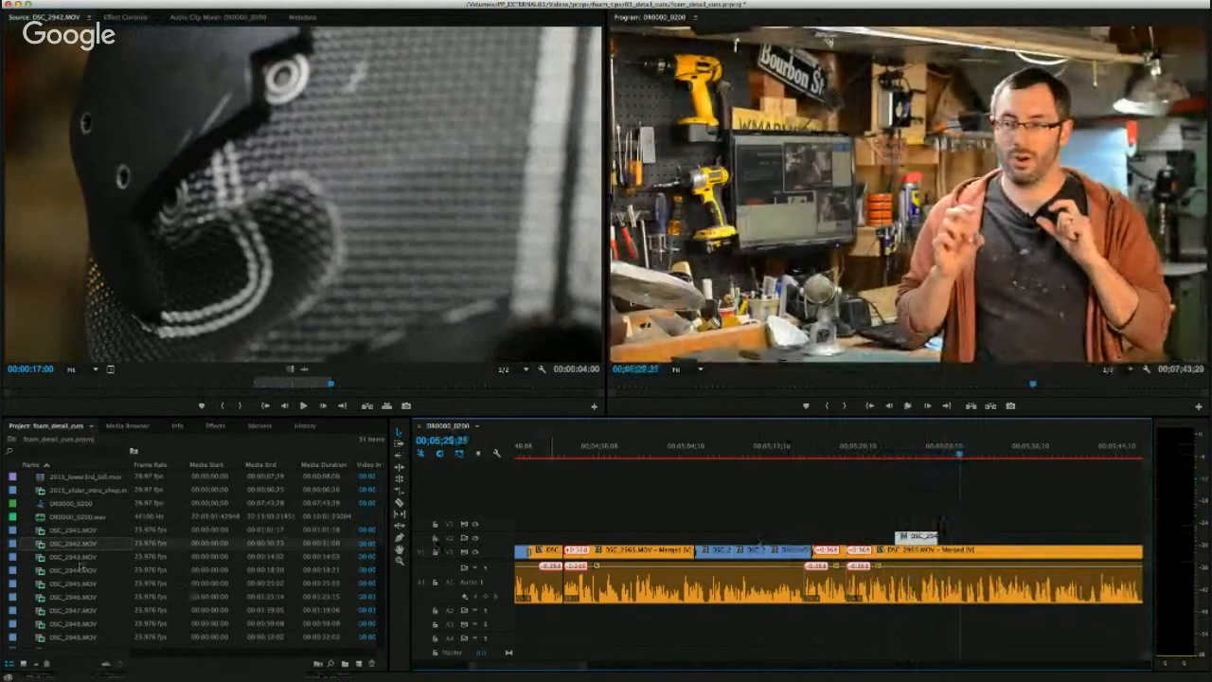
Open DSC_2956.MOV in the source monitor and play the sequence to 00:05:33:11.
scroll(67, 601, "down", 3)
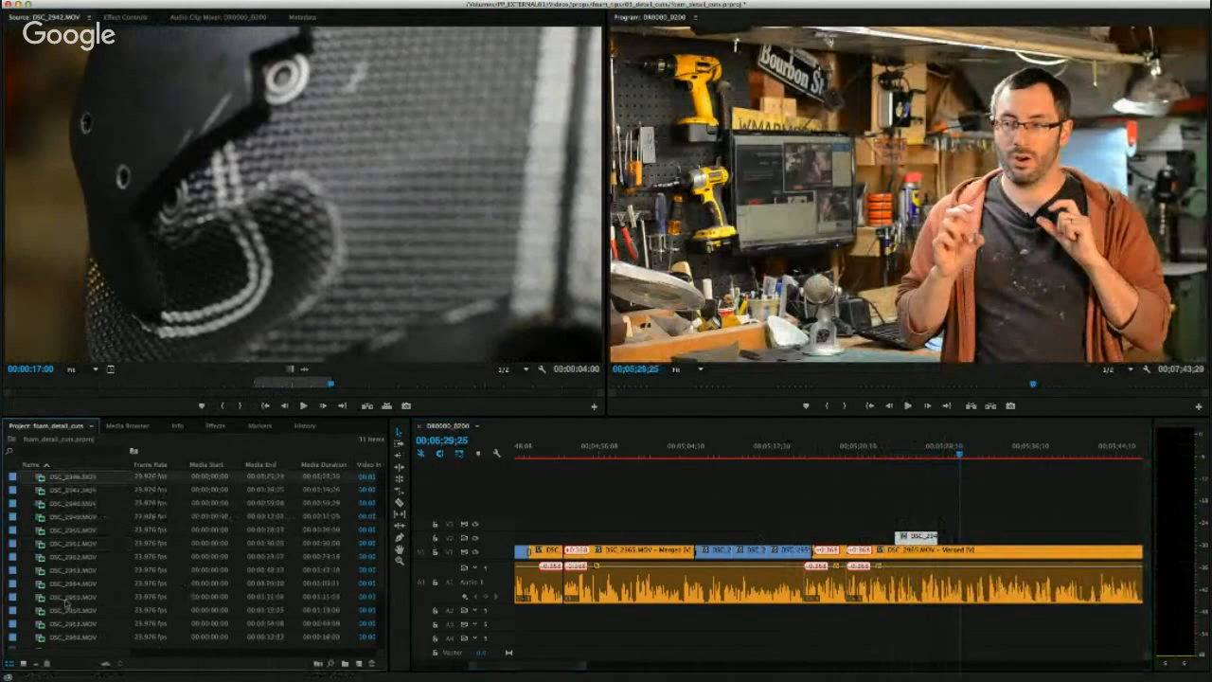
double_click(64, 610)
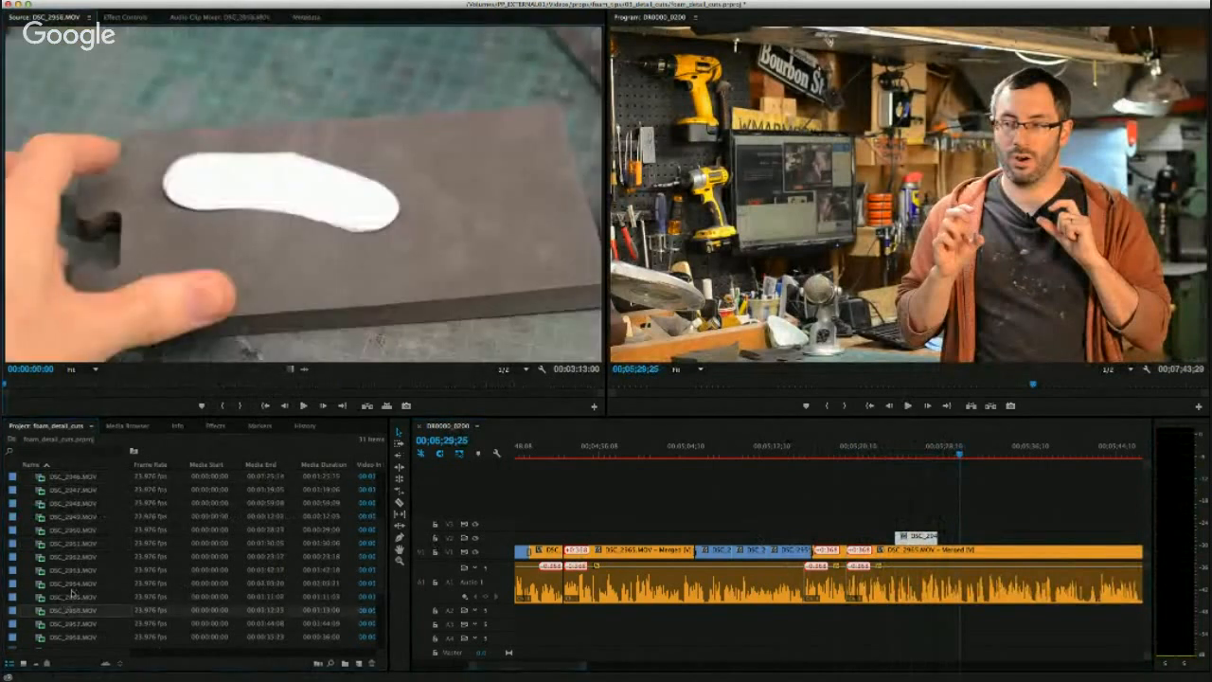
left_click(71, 598)
double_click(71, 597)
double_click(72, 610)
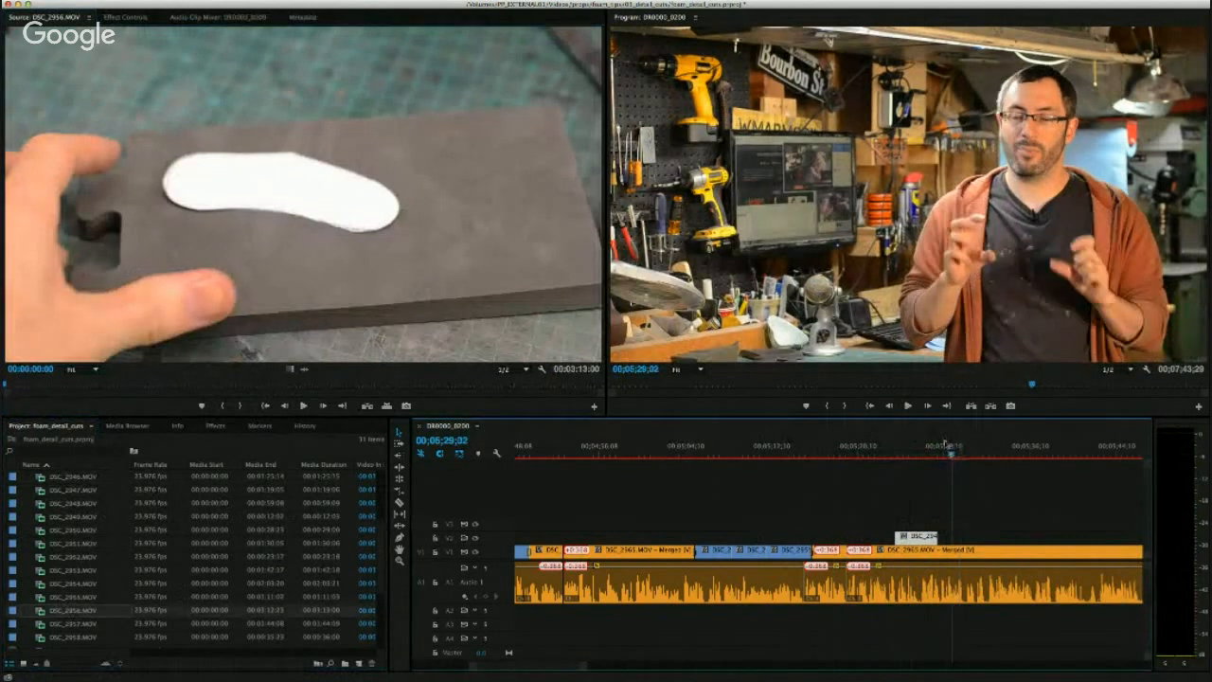
key("space")
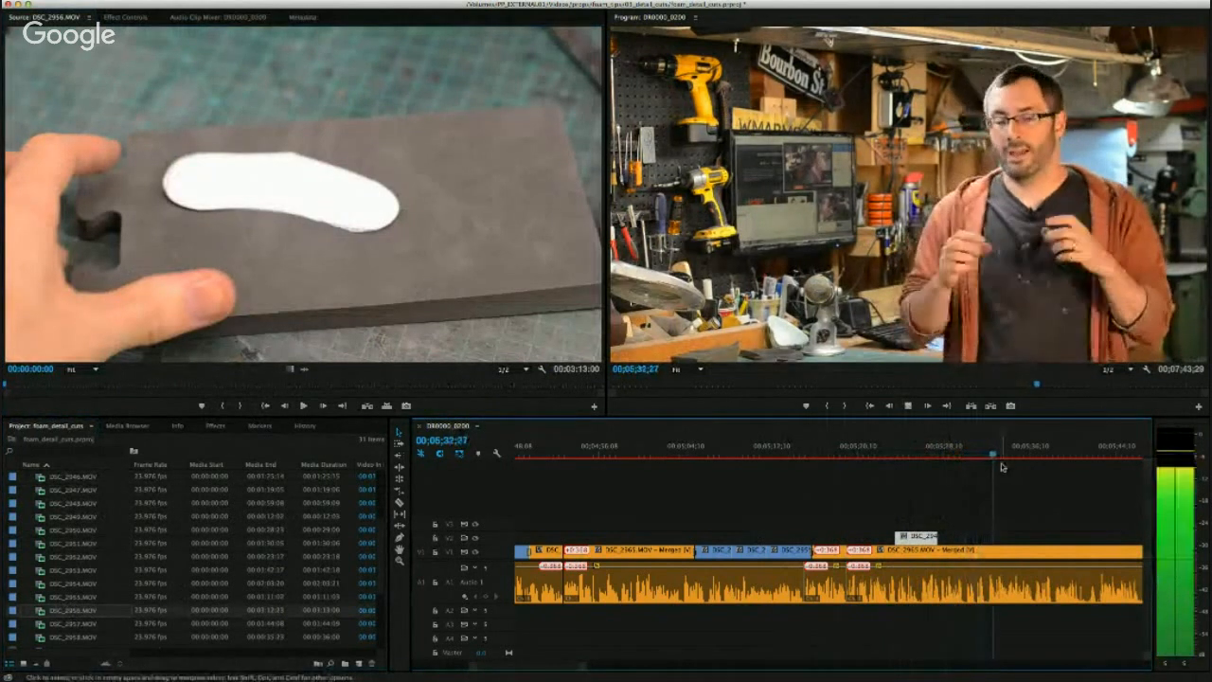
key("space")
Mark a 00:00:01:14 range in DSC_2956.MOV ending at 00:00:39:03, covering the template being lifted off the foam.
left_click_drag(63, 383, 122, 386)
left_click(220, 406)
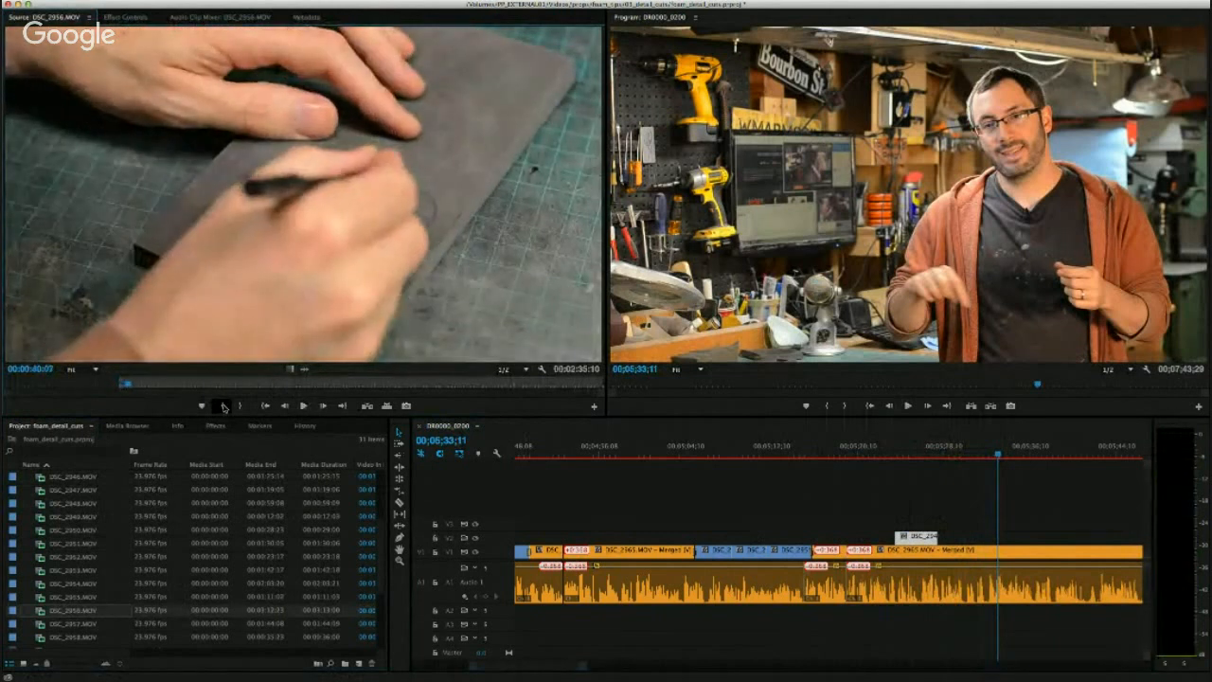
key("Left")
key("Left")
key("Left")
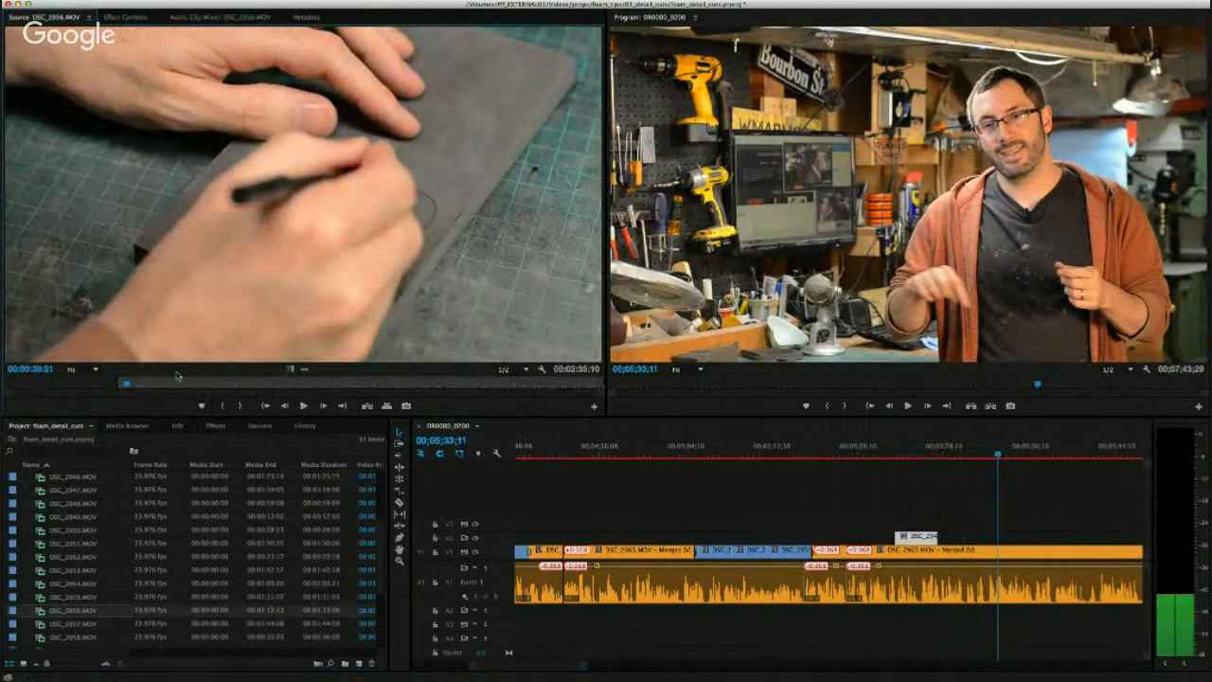
left_click_drag(128, 385, 124, 385)
left_click(242, 406)
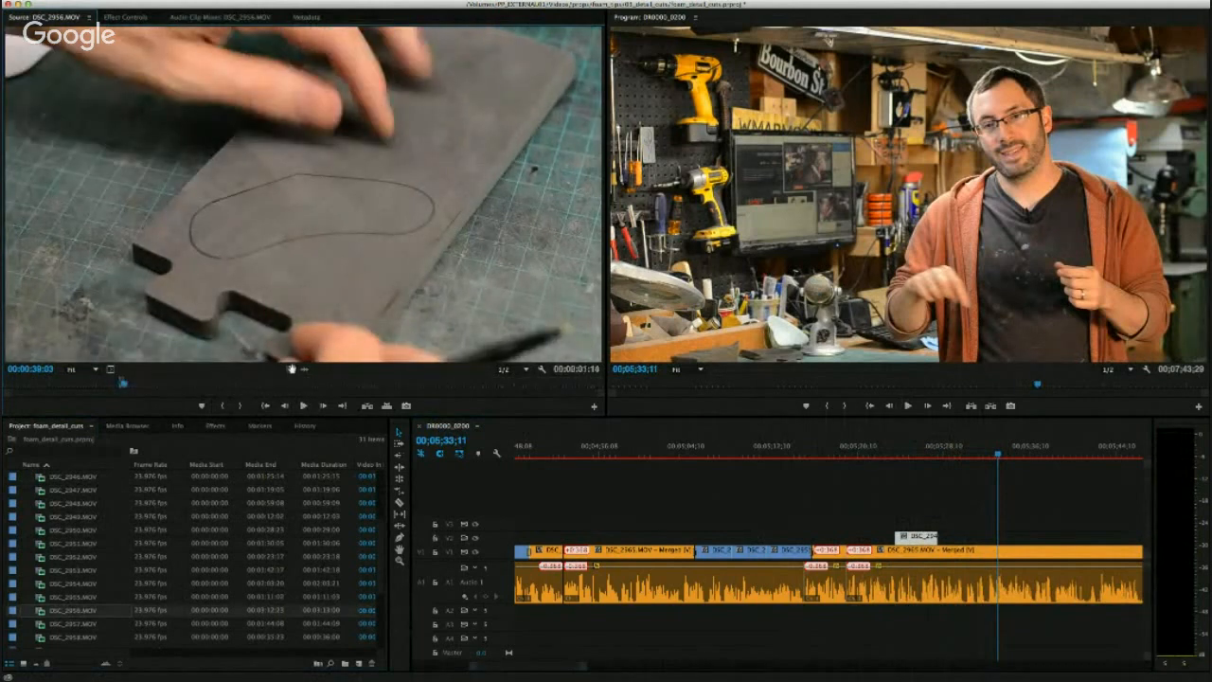
Overlay the marked template shot on V2 near 00:05:33:11, shift it slightly later, and play the sequence across it.
left_click_drag(294, 368, 747, 514)
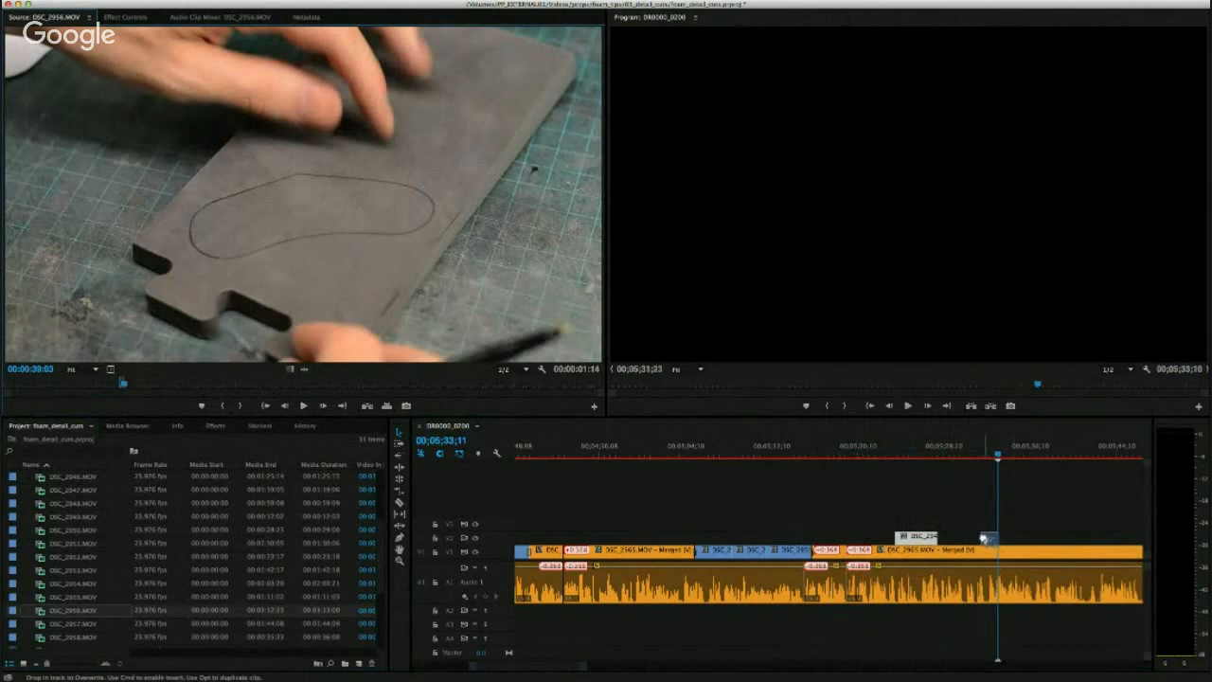
left_click_drag(983, 539, 986, 538)
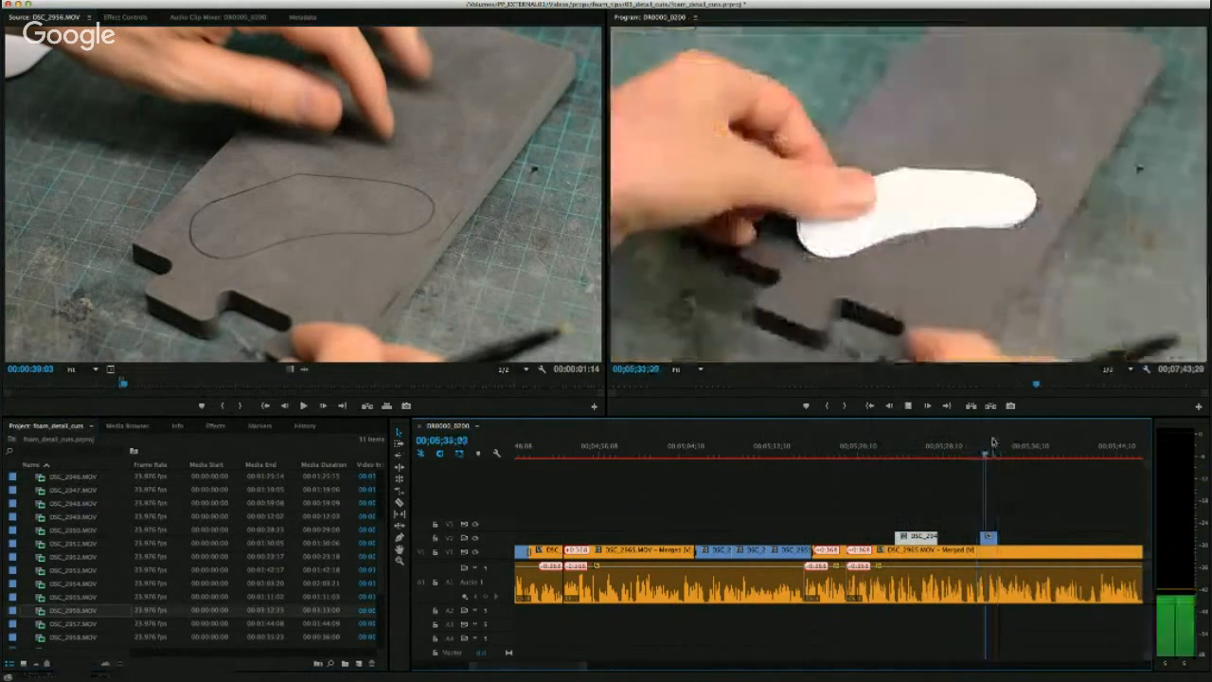
key("space")
key("space")
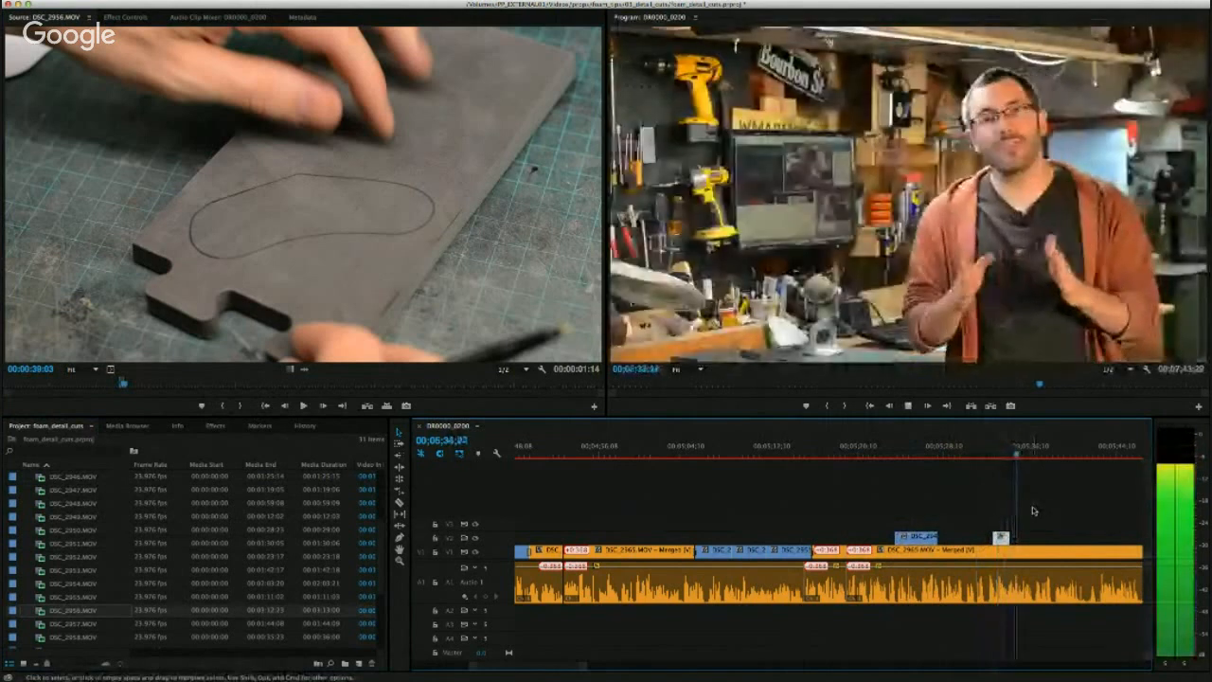
Mark a 00:00:03:02 pen-drawing range ending at 00:00:48:00, overlay it right after the template shot, and play to 00:05:40:16.
left_click_drag(125, 383, 141, 383)
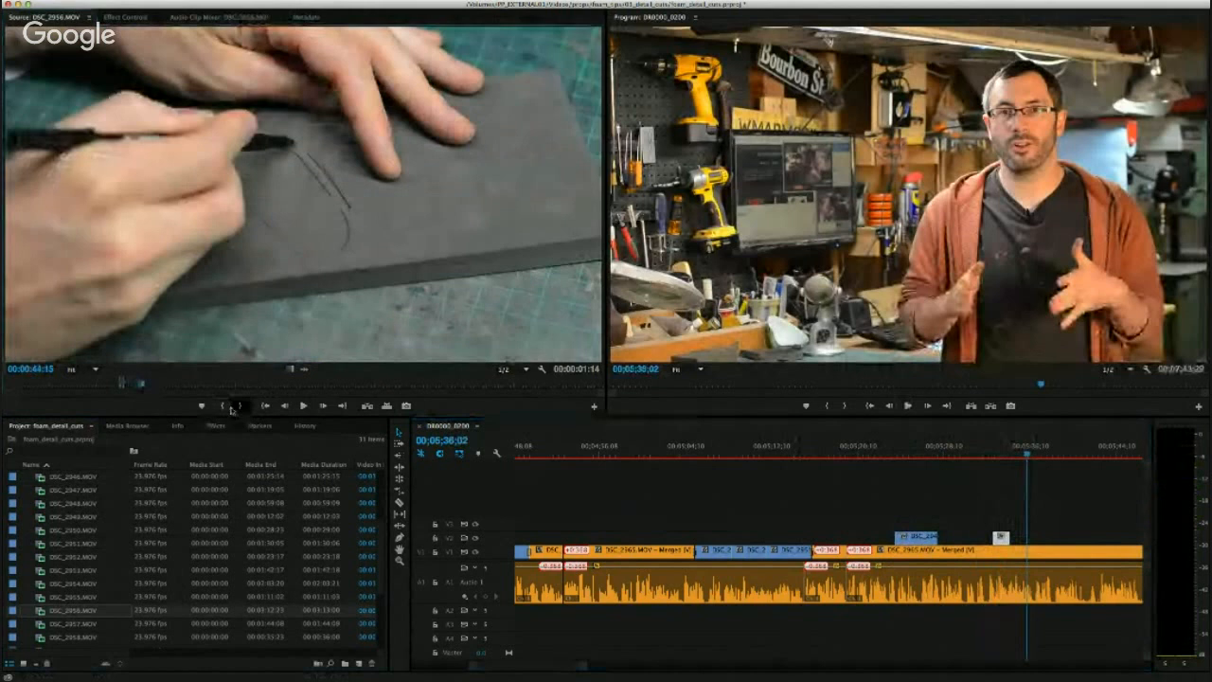
key("space")
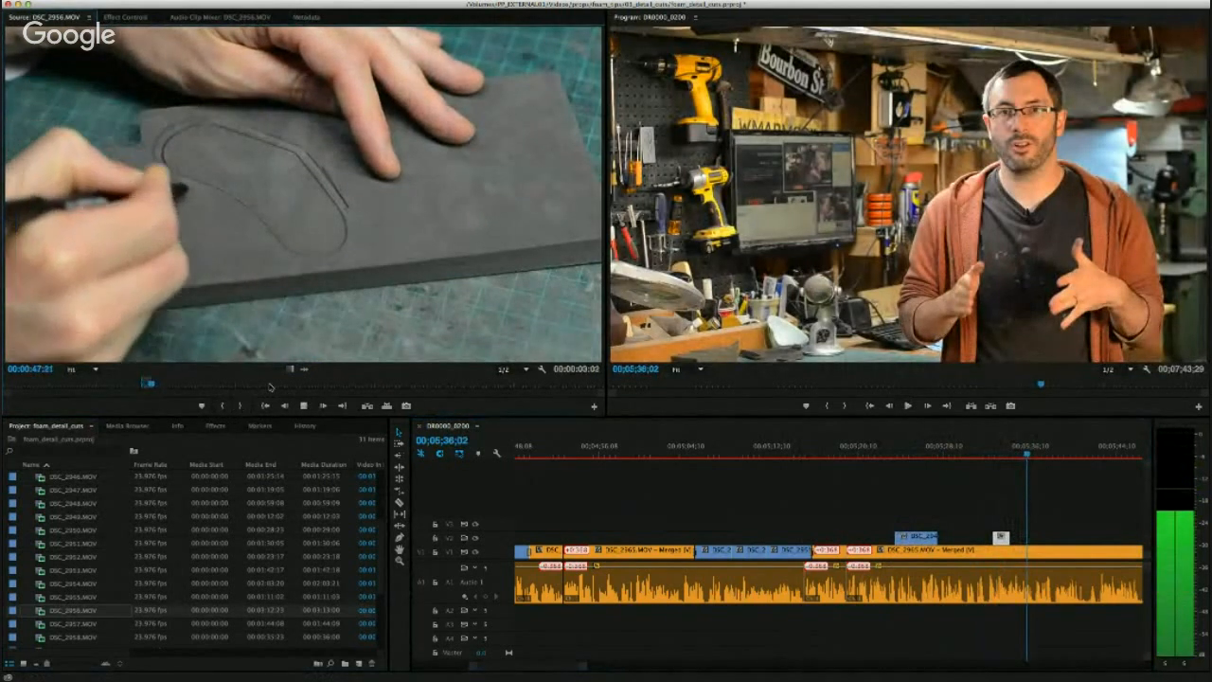
key("space")
left_click_drag(287, 369, 919, 519)
left_click_drag(1020, 537, 1021, 536)
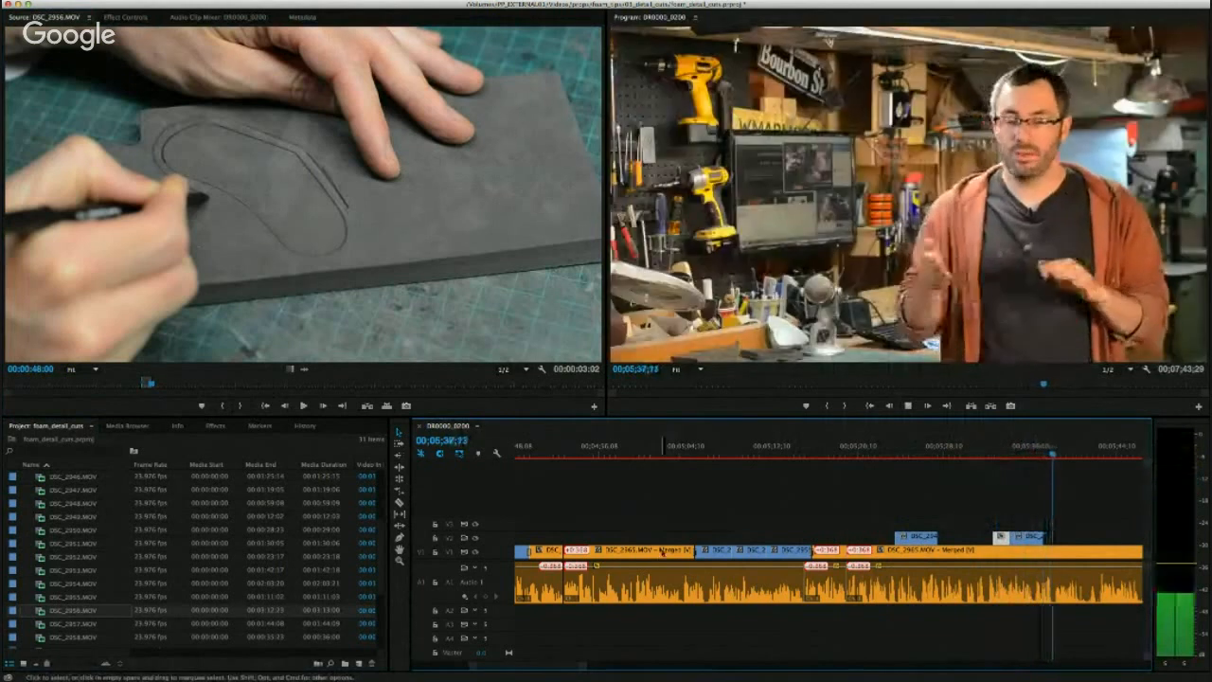
key("space")
Mark the knife-cutting action in DSC_2956.MOV up to 00:01:35:17 and overlay it on V2 directly after the pen-drawing shot.
left_click_drag(165, 382, 294, 394)
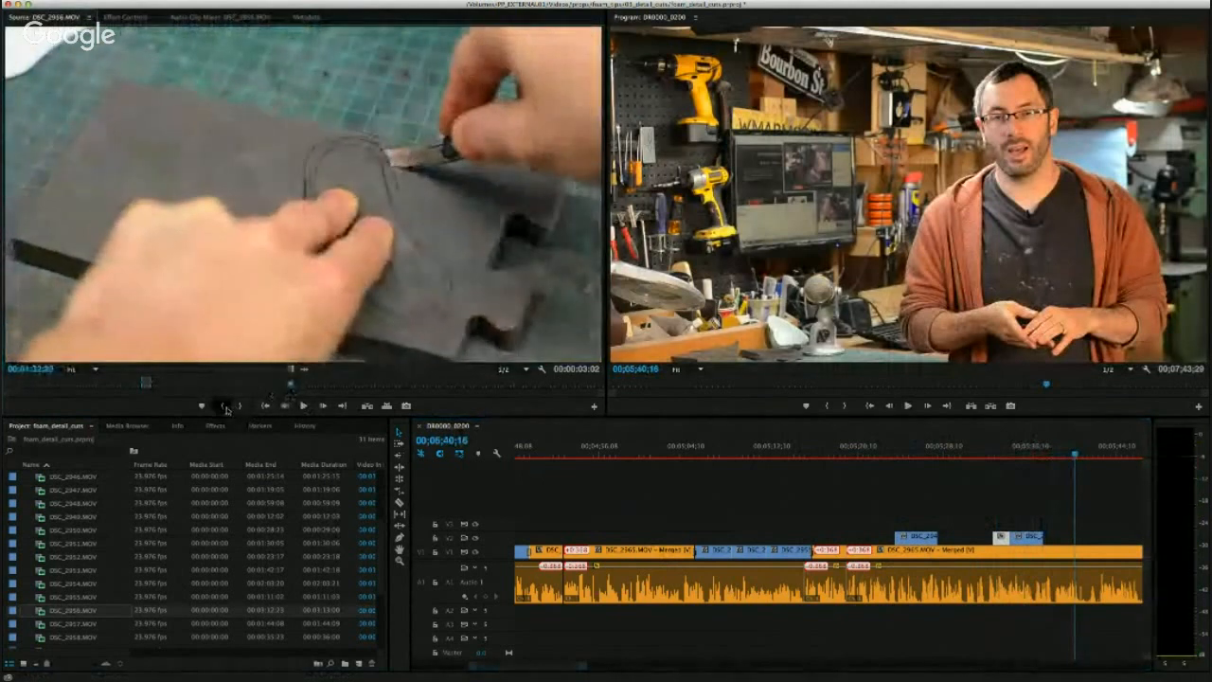
left_click(227, 407)
key("space")
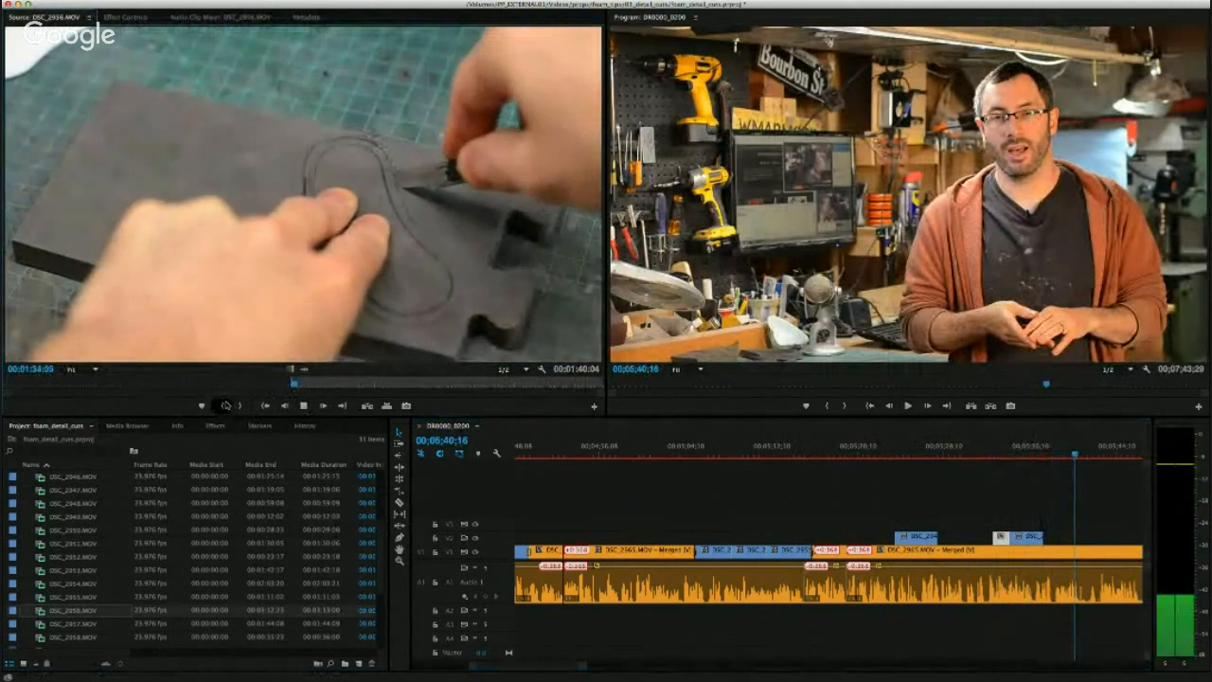
key("space")
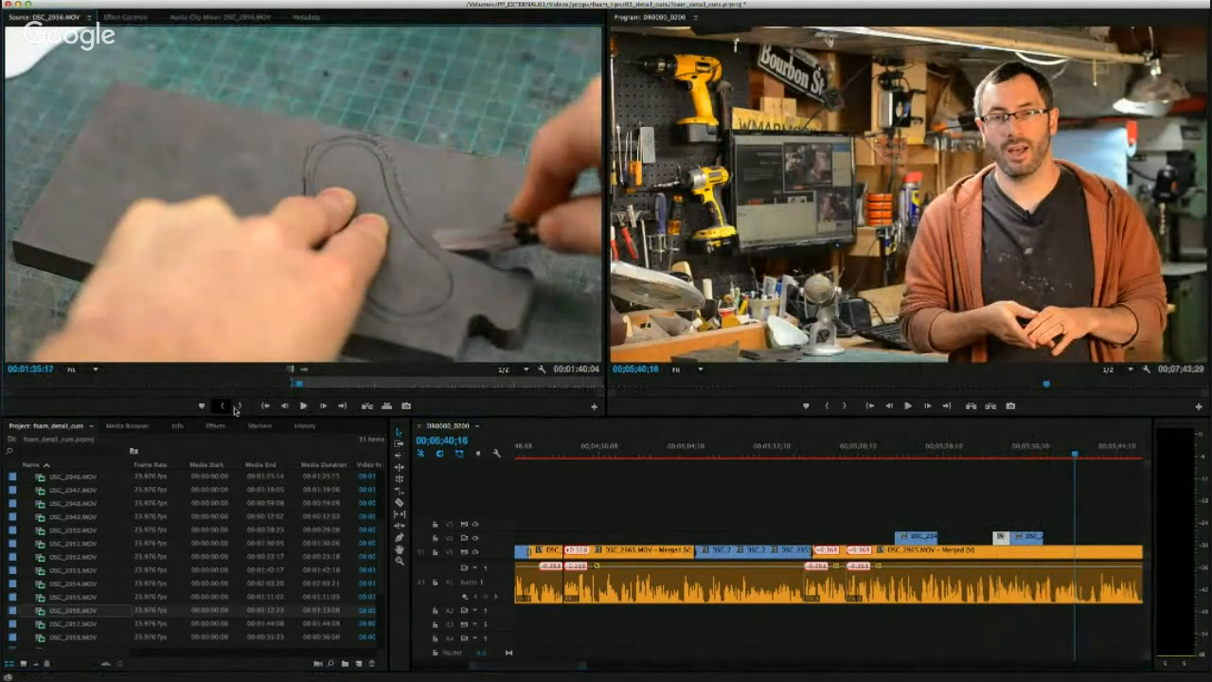
left_click(236, 407)
left_click_drag(287, 371, 1043, 538)
Mark a 00:00:02:07 range of the finished foam piece ending at 00:02:58:00, append it to the V2 B-roll, and play to 00:05:42:22.
left_click_drag(333, 384, 548, 388)
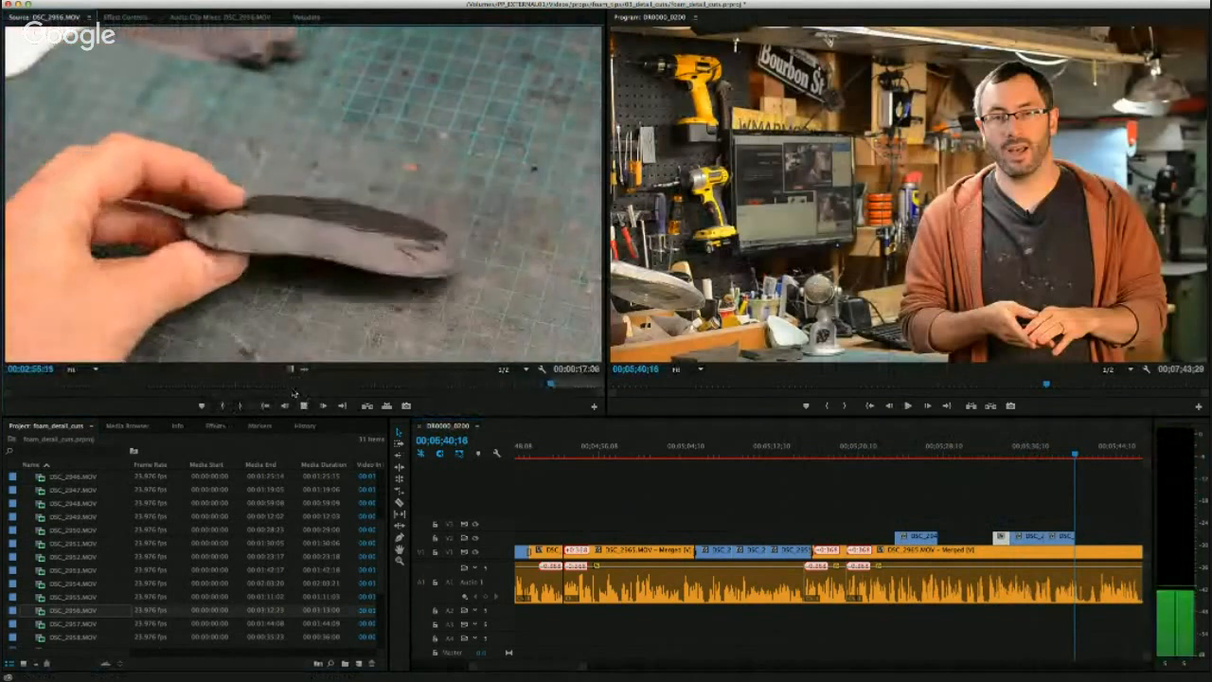
left_click(282, 407)
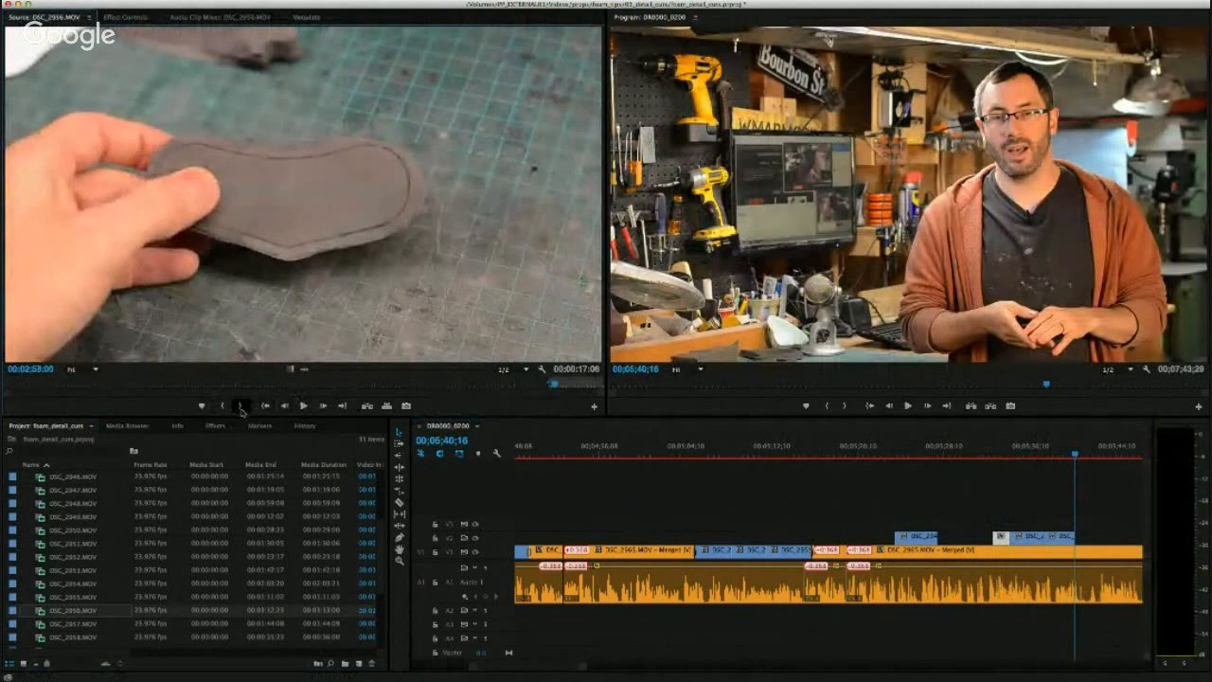
left_click_drag(290, 369, 1051, 535)
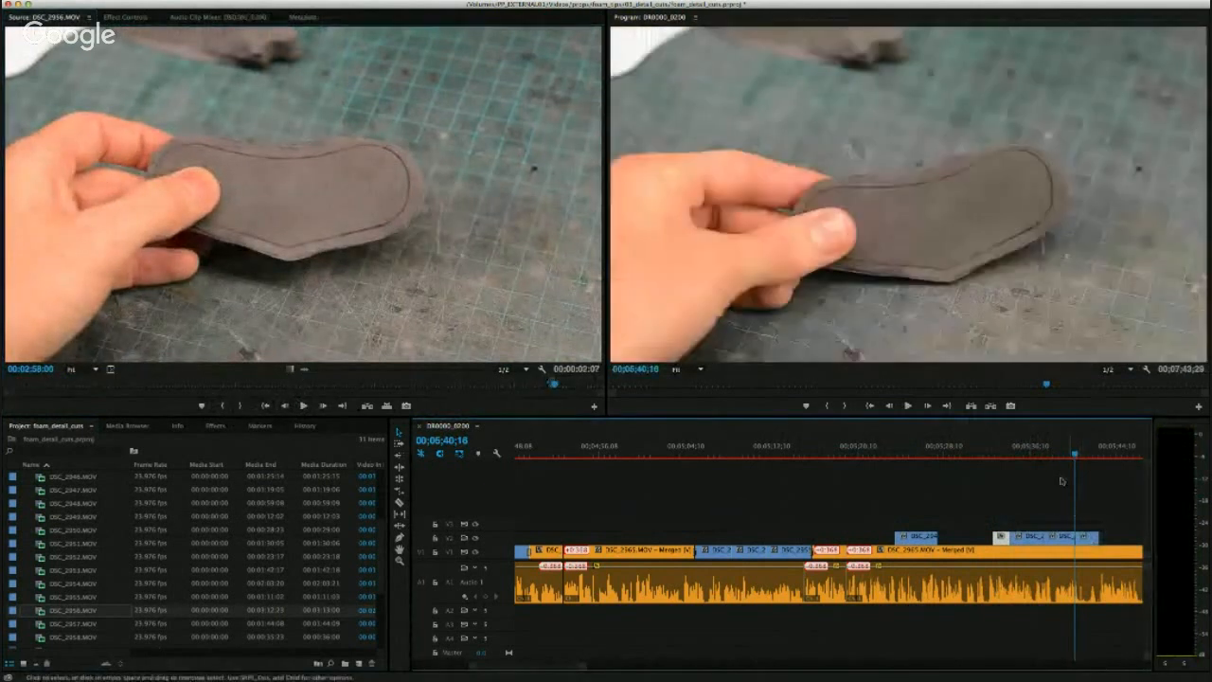
left_click(1035, 452)
left_click_drag(552, 666, 563, 667)
key("space")
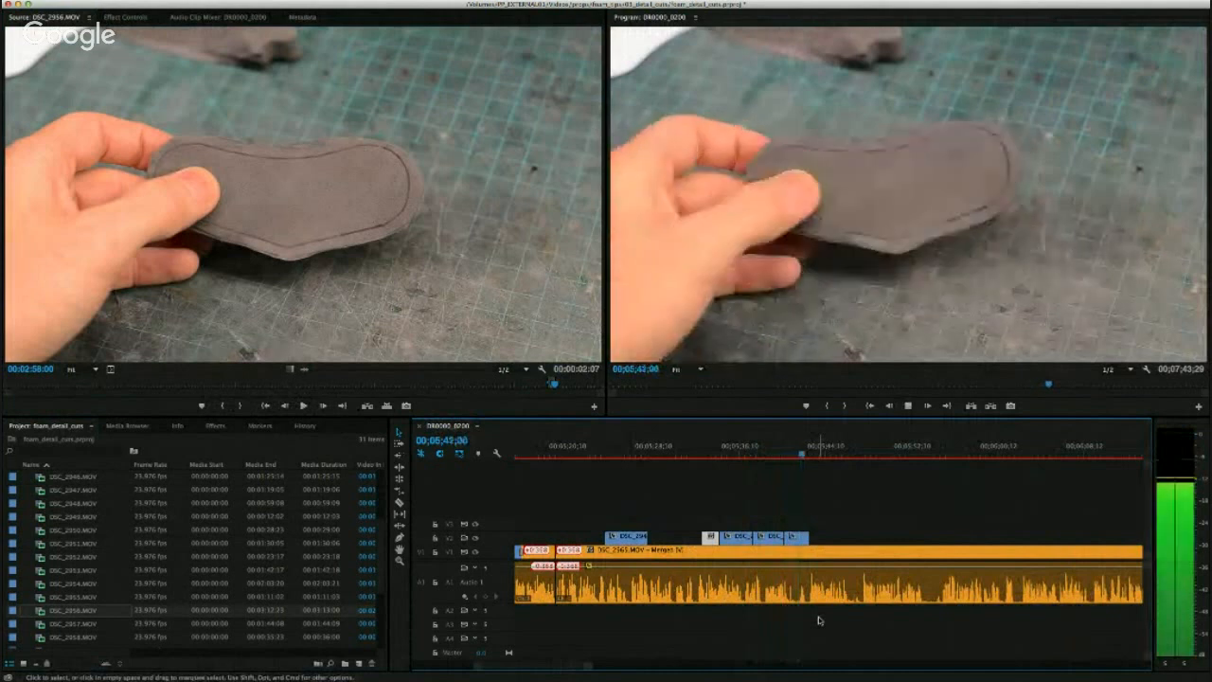
key("space")
Cut the interview at 00:05:42:22, move the following segment back to 00:05:40:26 over the unwanted footage, and play the edit.
key("c")
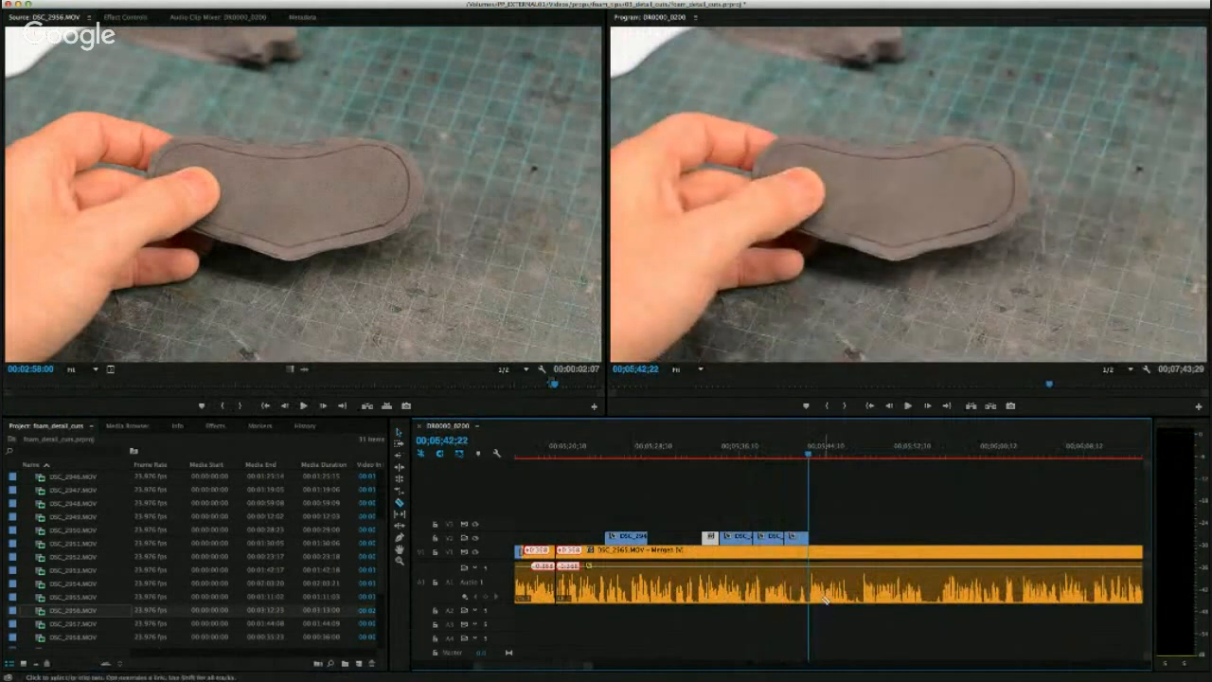
left_click_drag(793, 452, 787, 452)
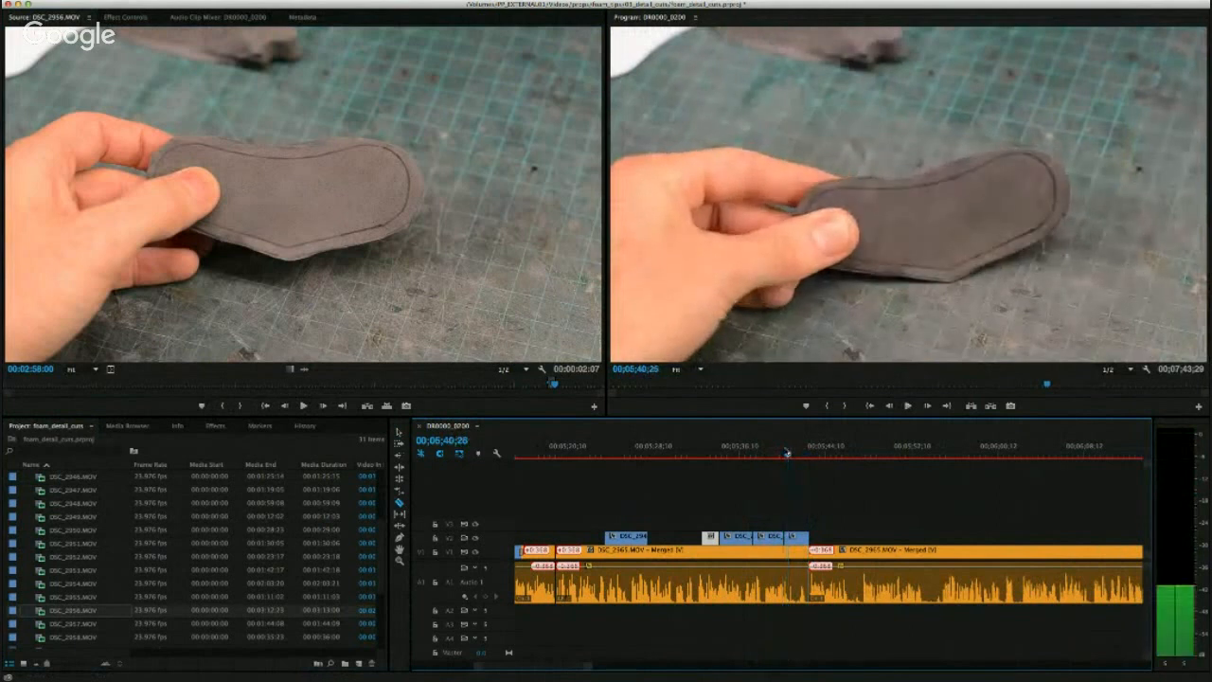
key("v")
left_click_drag(839, 553, 818, 553)
left_click(779, 454)
key("space")
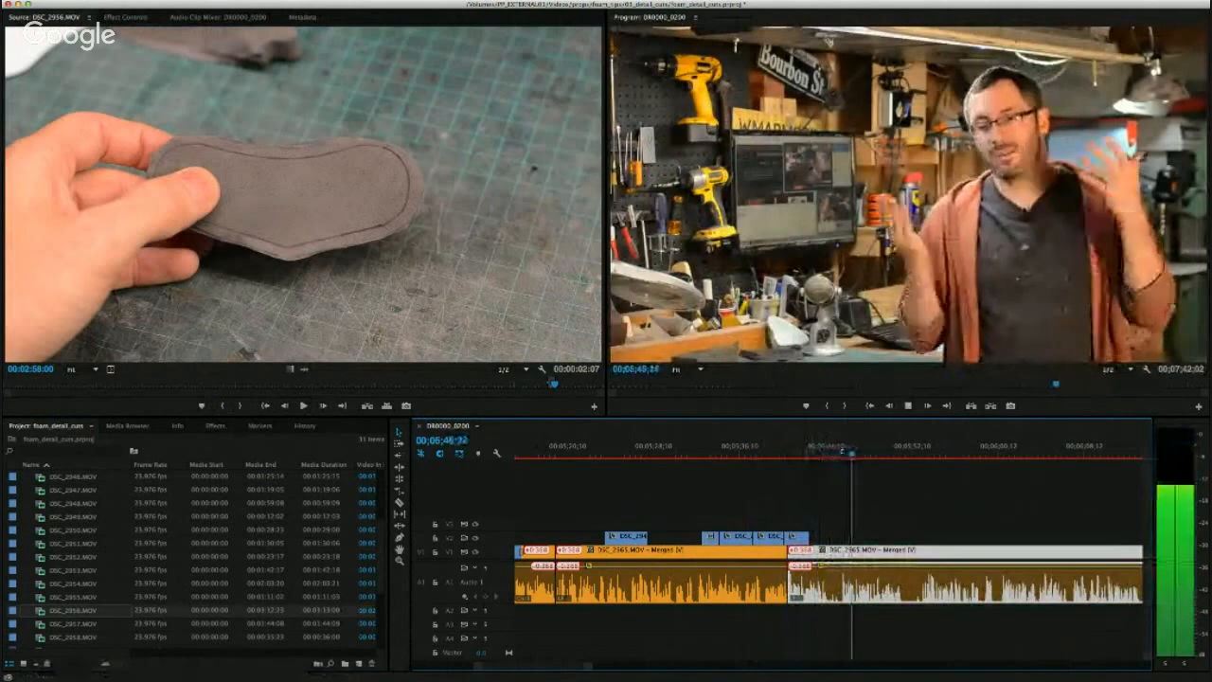
Cut the interview at about 00:05:45, ripple-remove the unwanted footage just before that cut, and play the edit.
left_click(840, 452)
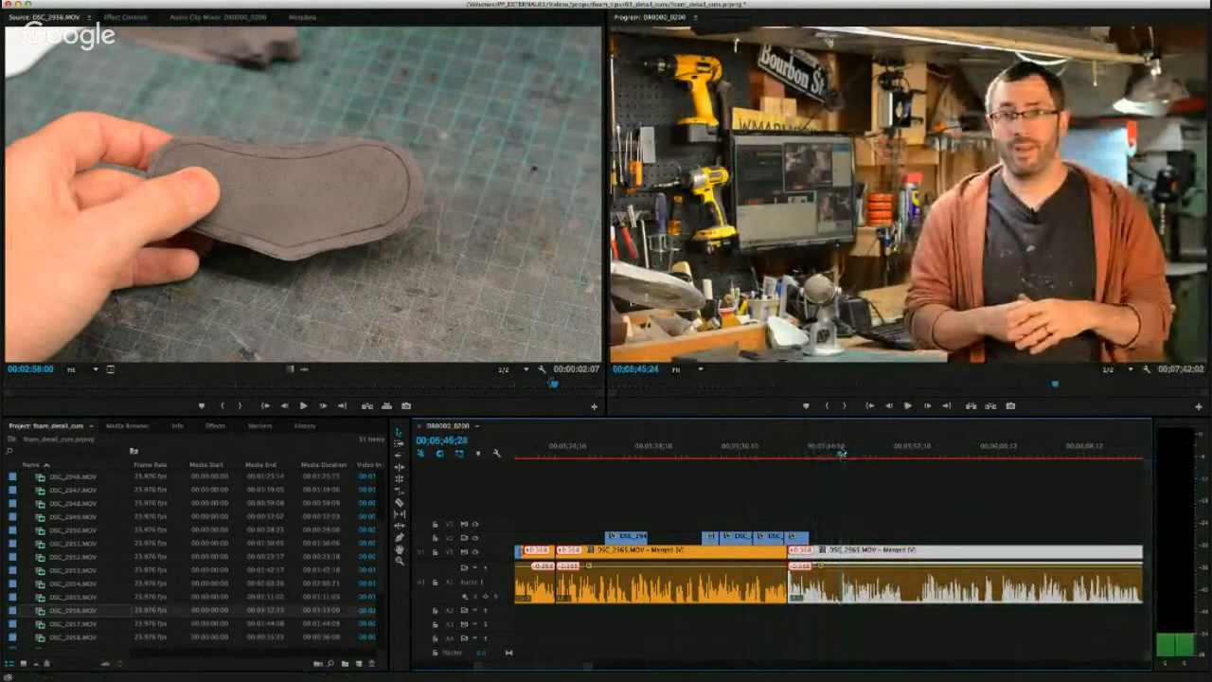
left_click(842, 550)
left_click(808, 448)
key("space")
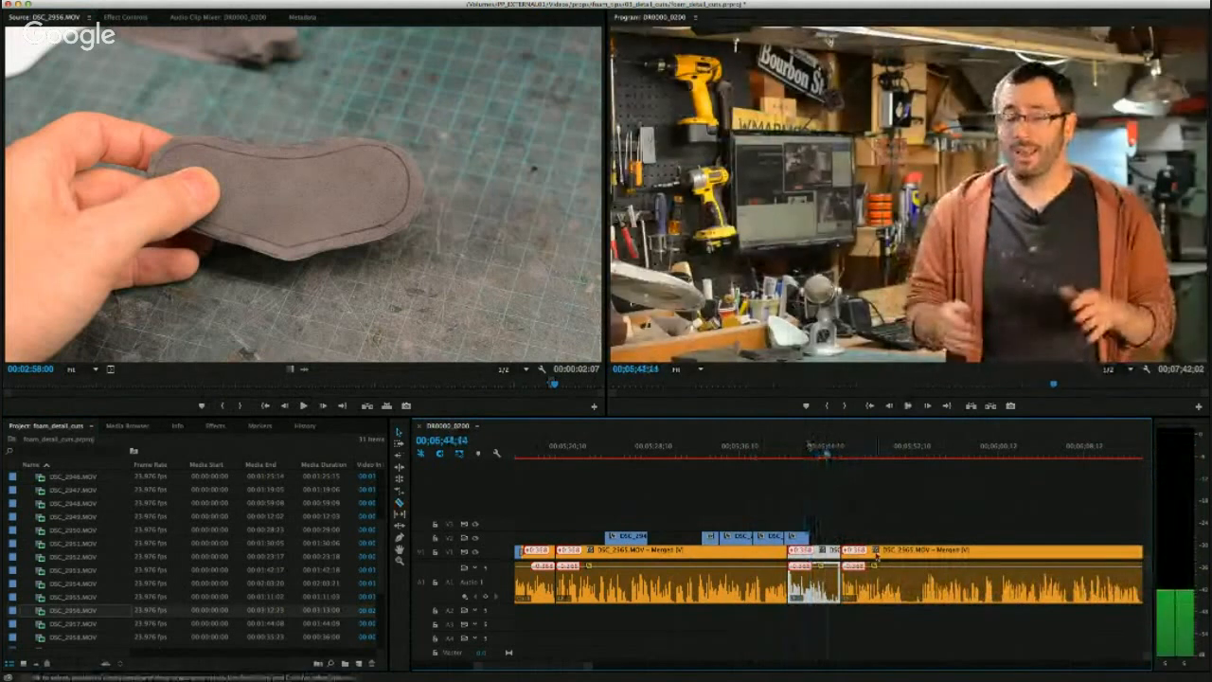
key("w")
left_click(818, 445)
key("space")
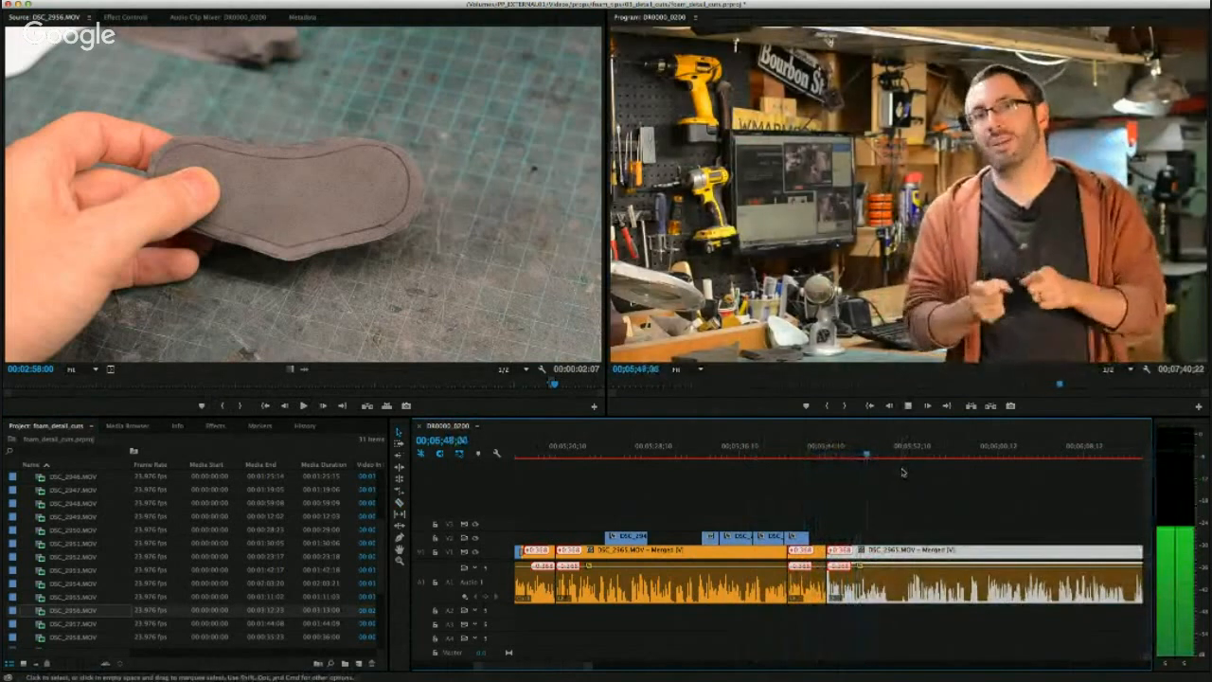
Cut the interview at 00:05:49:29, remove the footage up to 00:05:51:29 with the gap closed, and play the edit.
key("space")
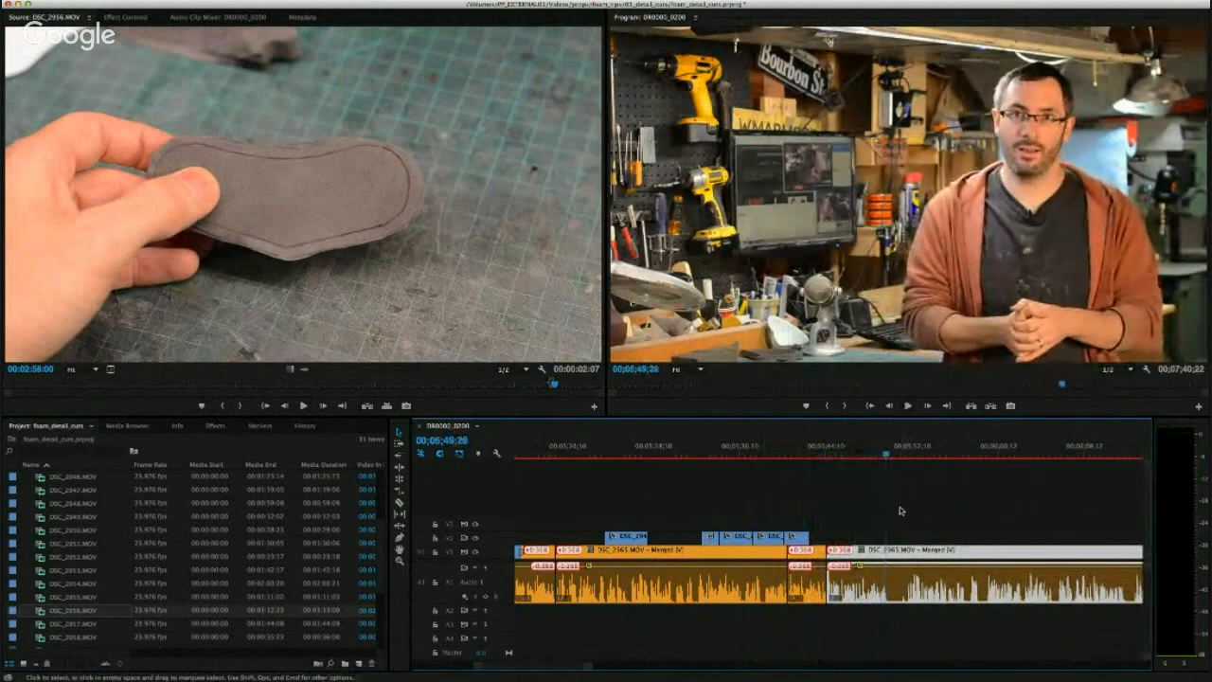
key("c")
left_click(889, 551)
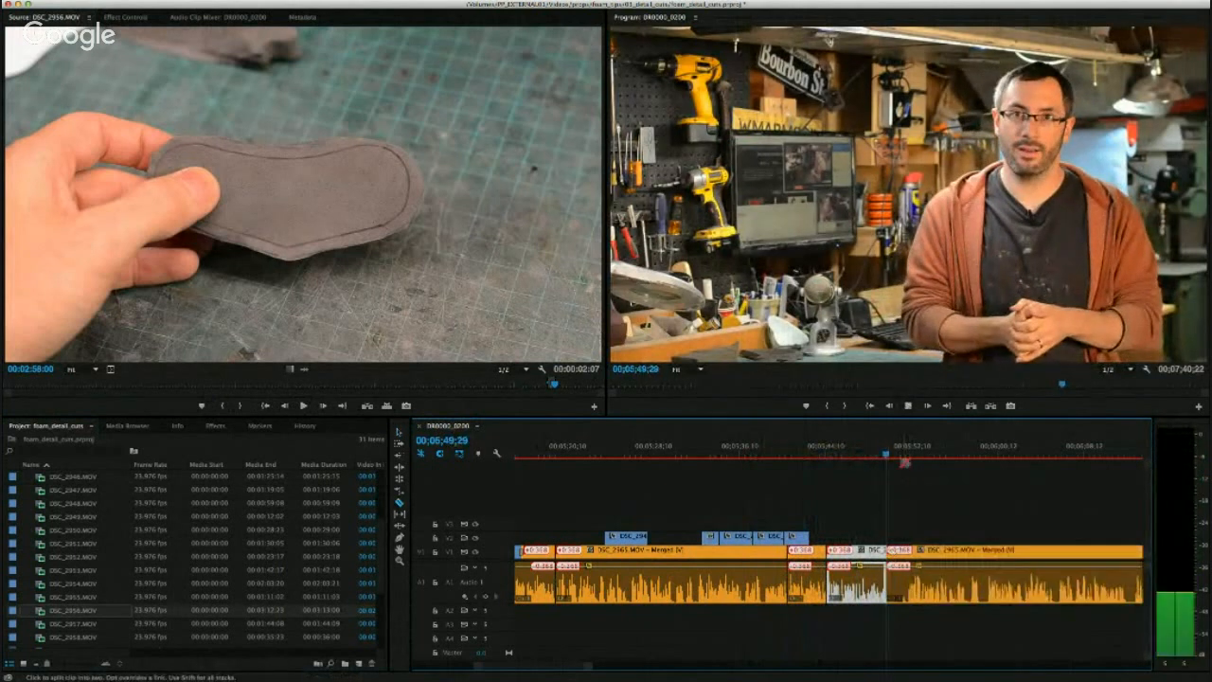
left_click_drag(904, 462, 910, 463)
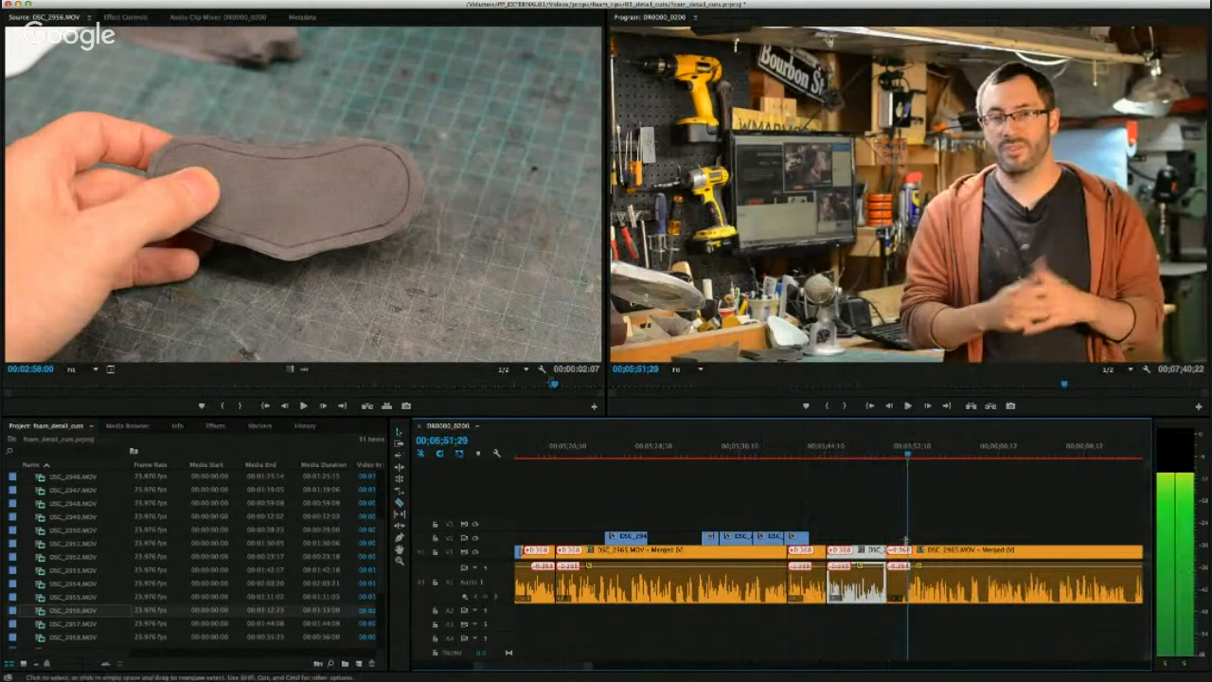
left_click_drag(889, 551, 908, 553)
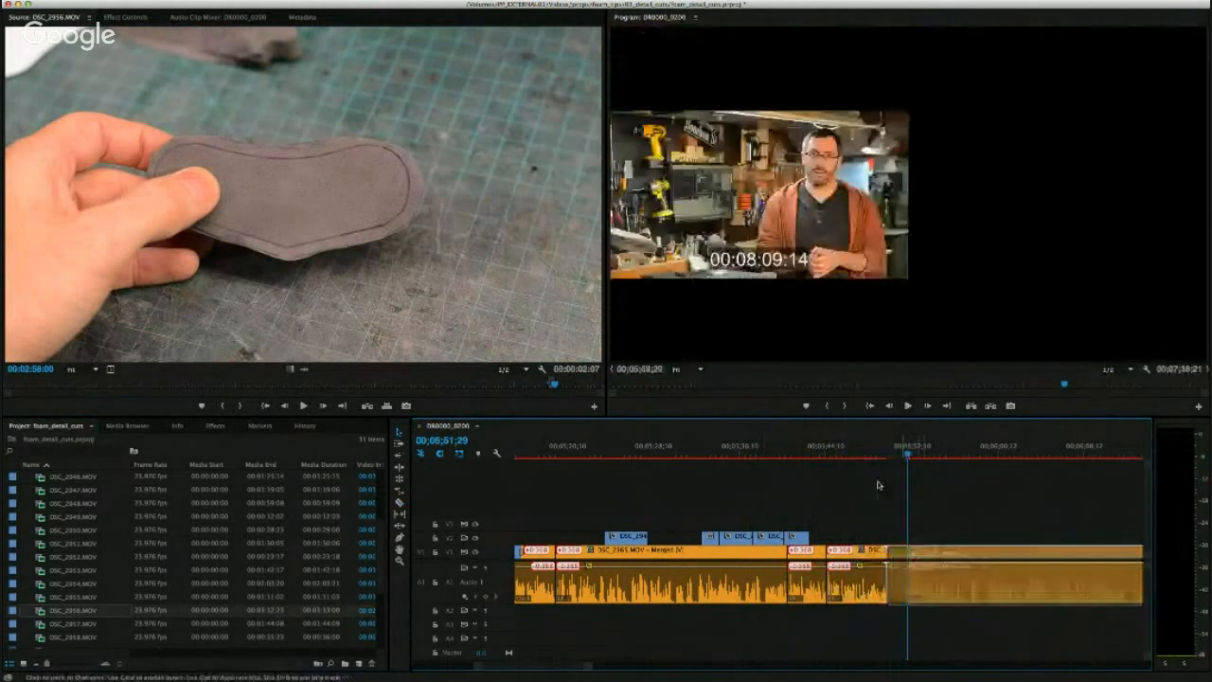
left_click(869, 453)
key("space")
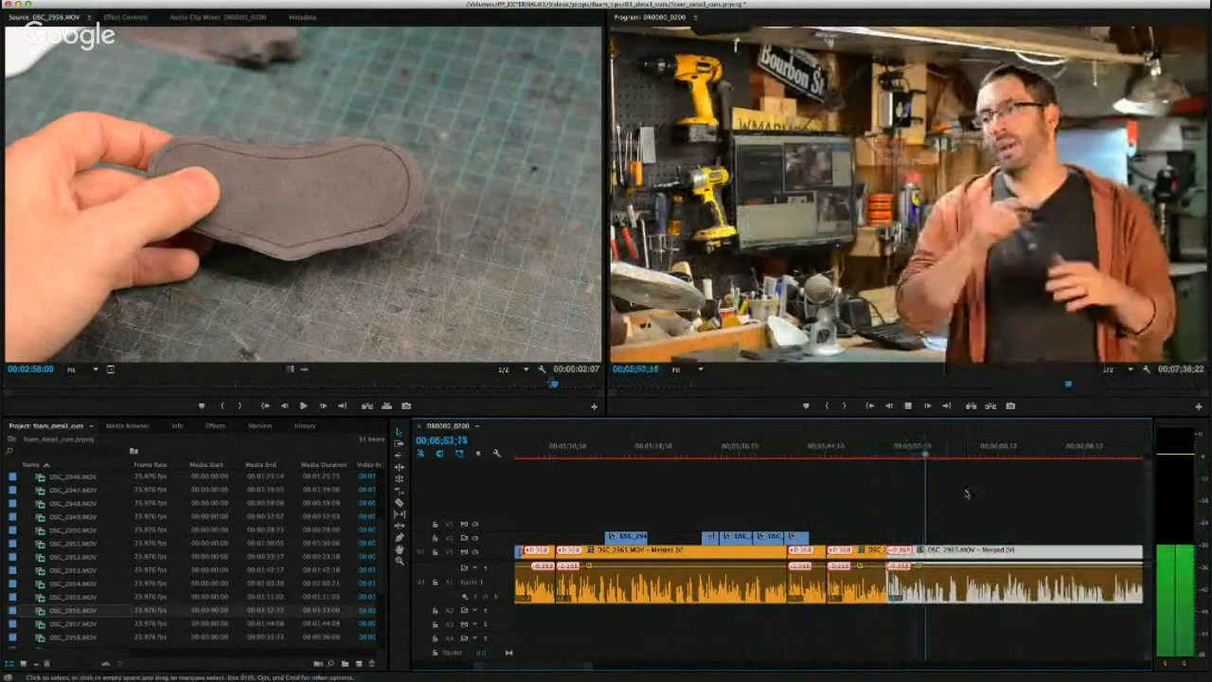
Cut the interview at about 00:05:55, remove the footage up to 00:05:57:10 with the gap closed, and play the edit.
key("space")
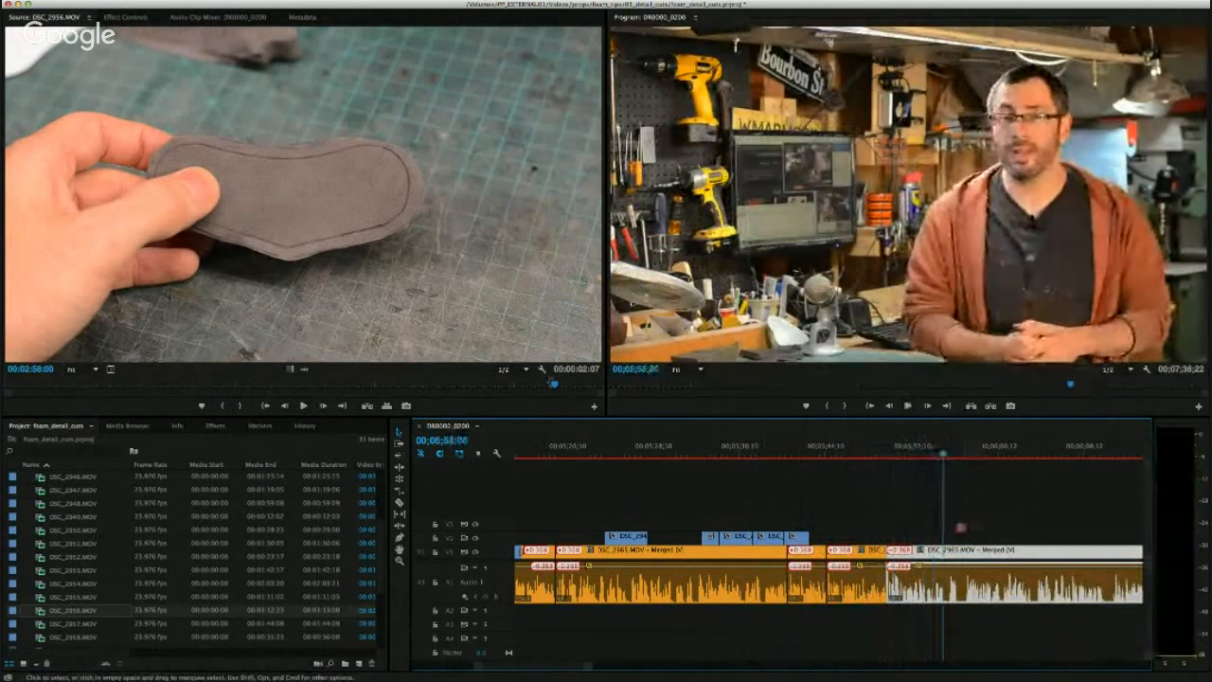
key("c")
left_click(947, 549)
left_click_drag(947, 463, 965, 462)
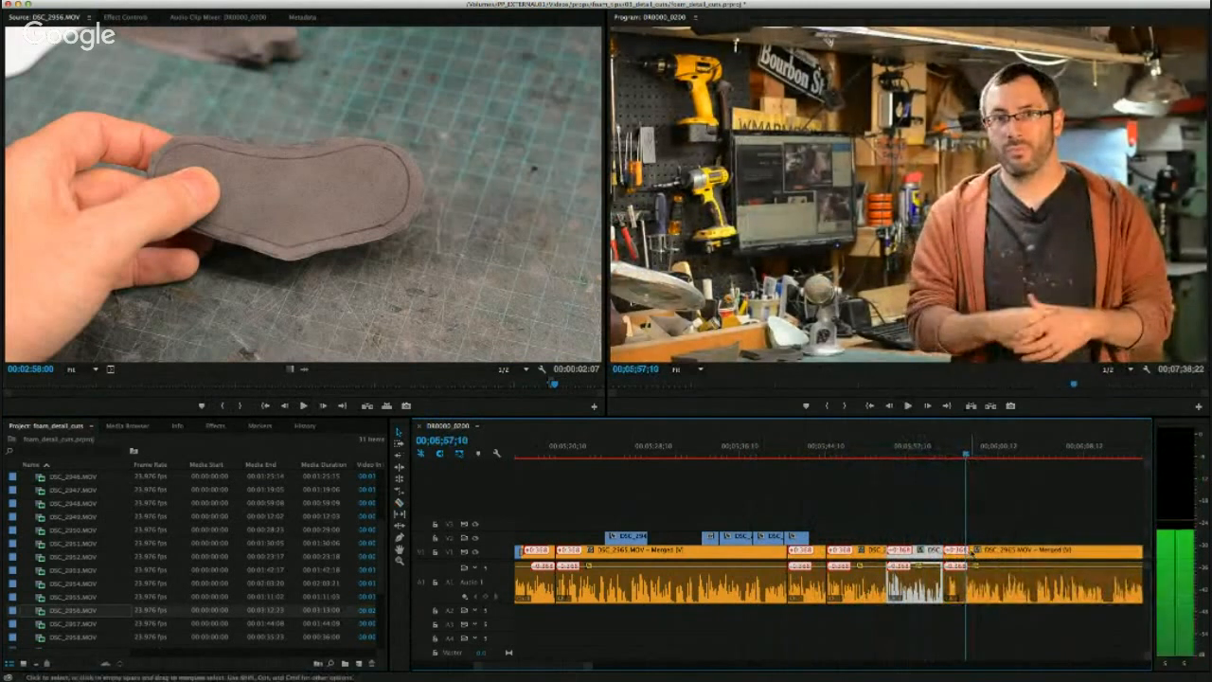
key("c")
left_click(964, 549)
left_click_drag(988, 551, 965, 551)
left_click_drag(944, 456, 935, 455)
key("space")
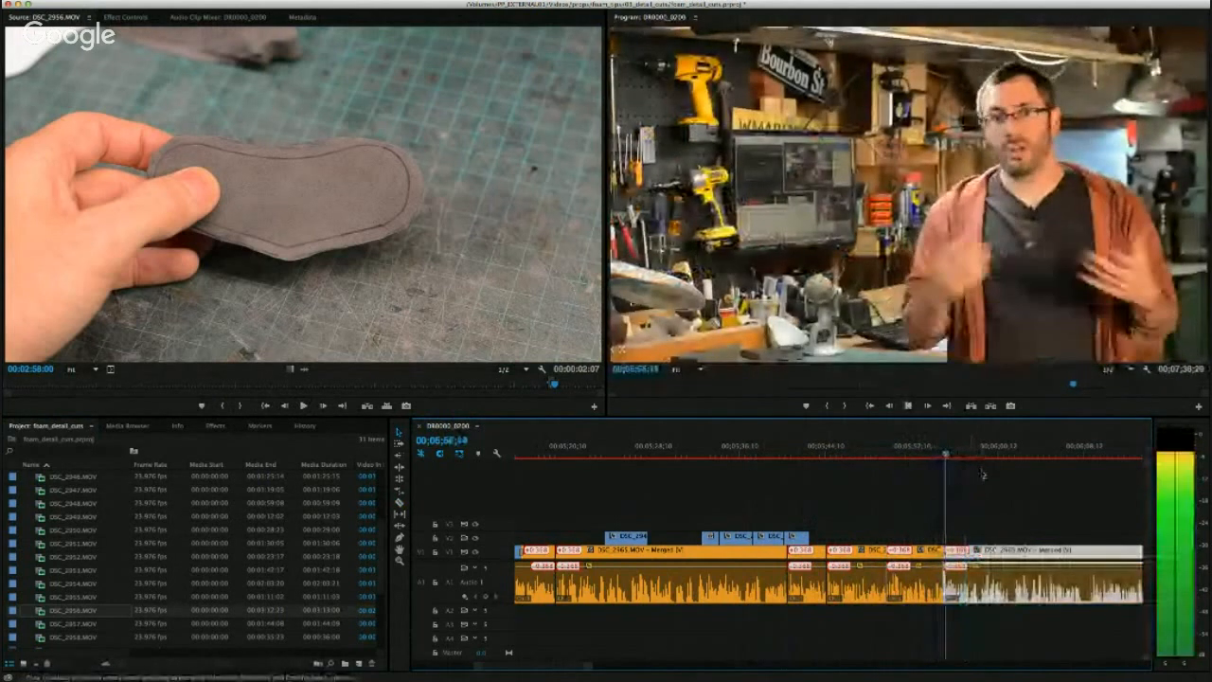
key("space")
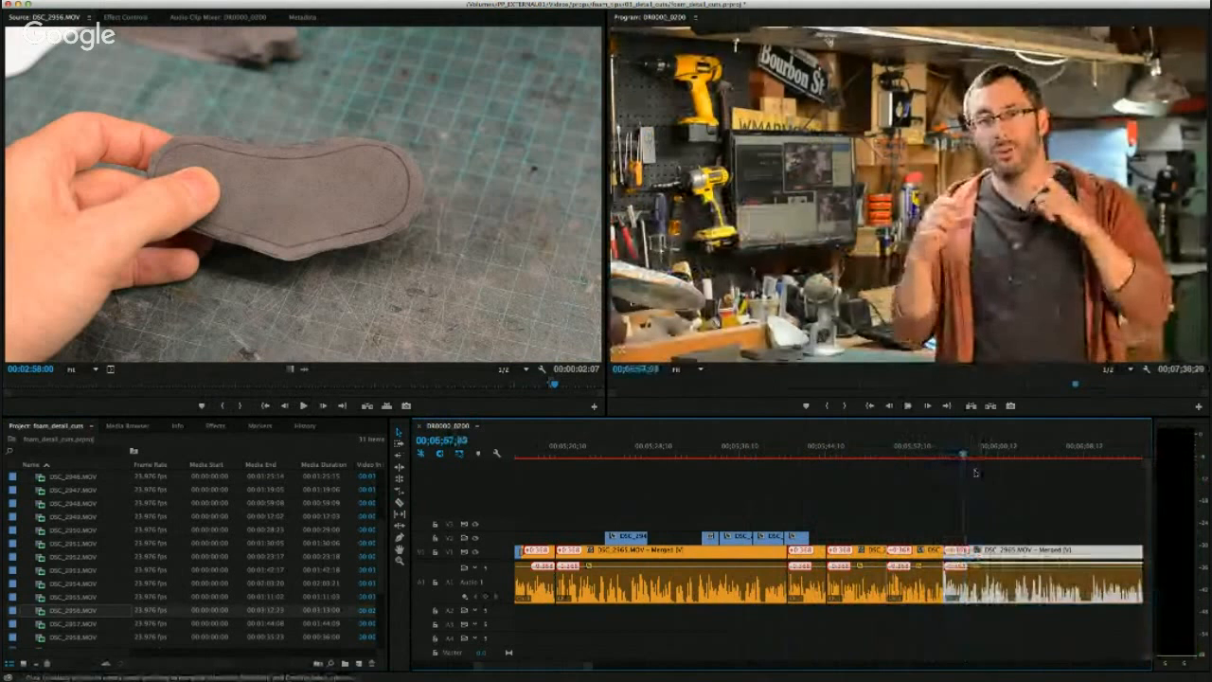
Mark a range of DSC_2957.MOV from 00:01:18:19 to 00:01:22:00, place it on V2 over the interview before the latest cut, and play the edit.
left_click(53, 623)
double_click(42, 572)
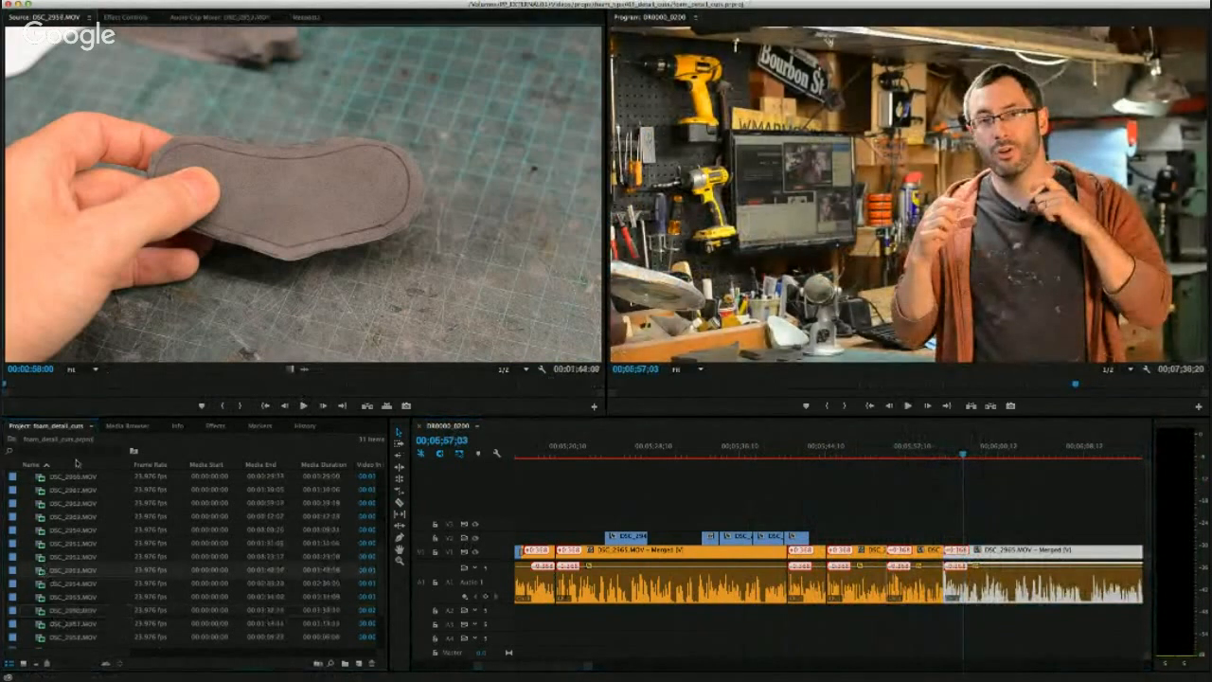
left_click_drag(50, 379, 454, 379)
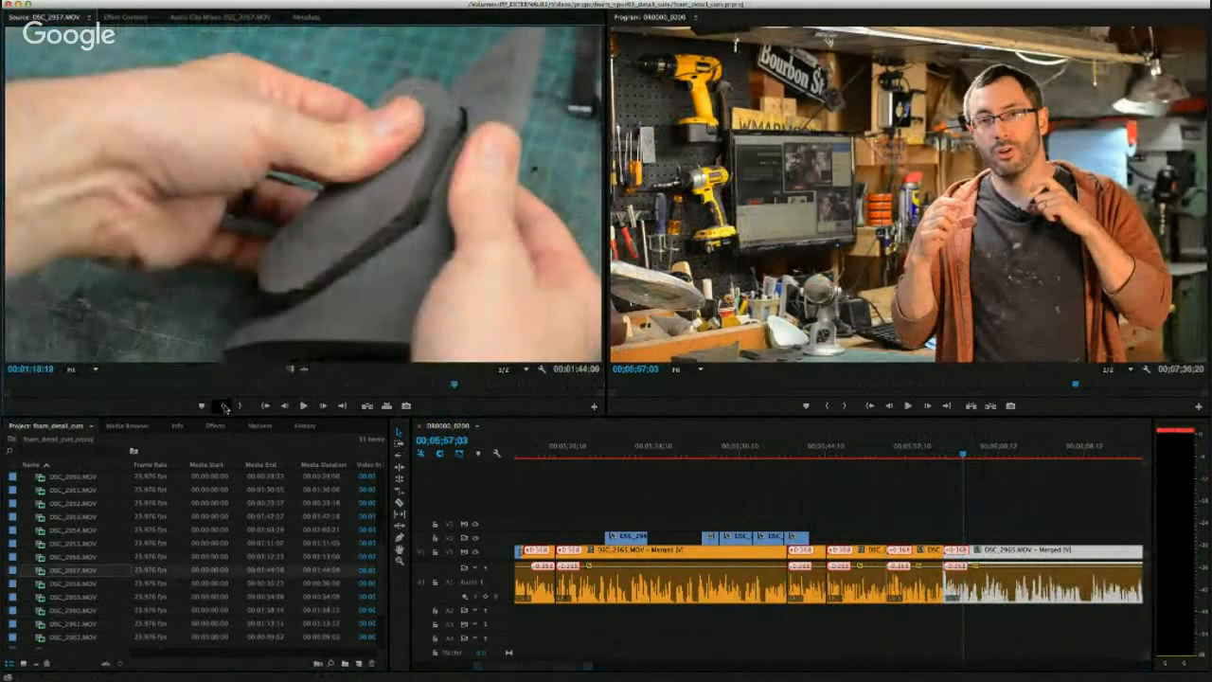
left_click(223, 405)
key("space")
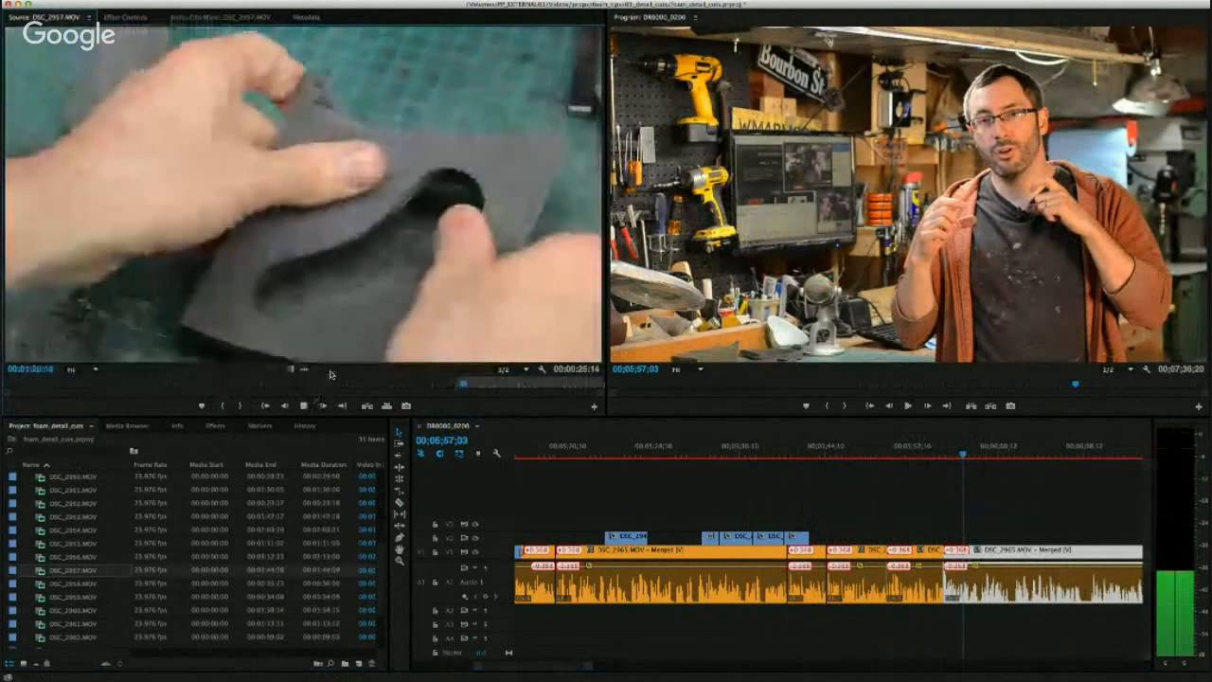
key("space")
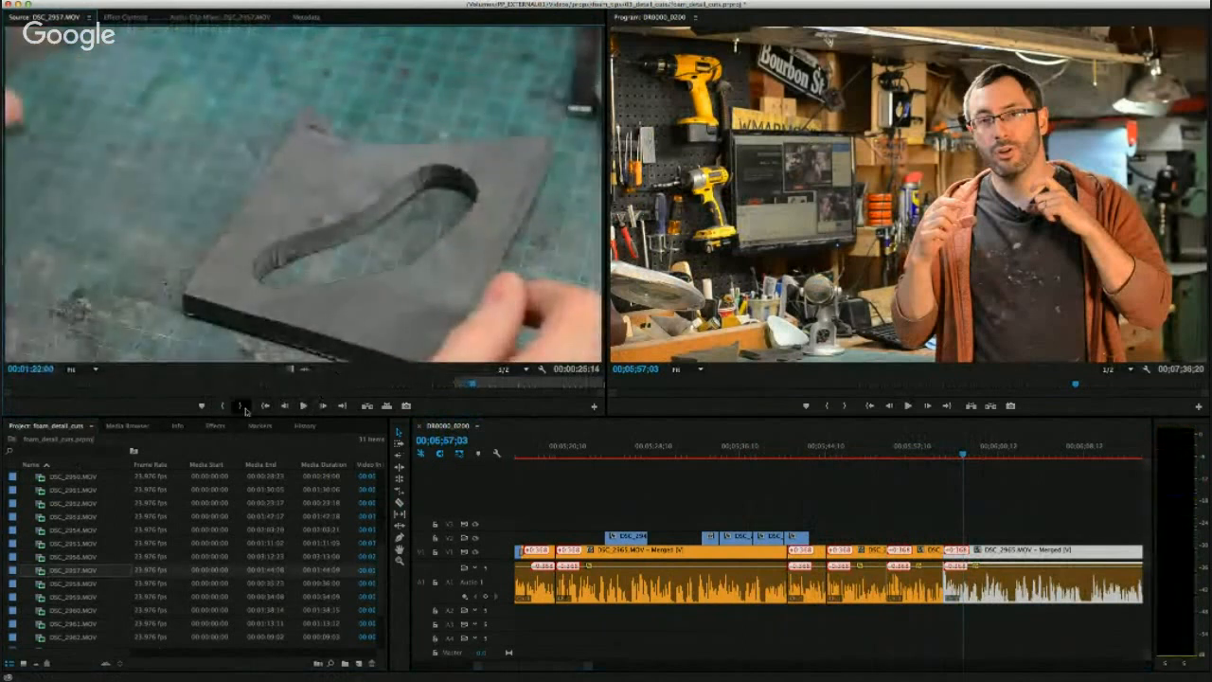
left_click_drag(872, 507, 894, 541)
left_click(901, 448)
key("space")
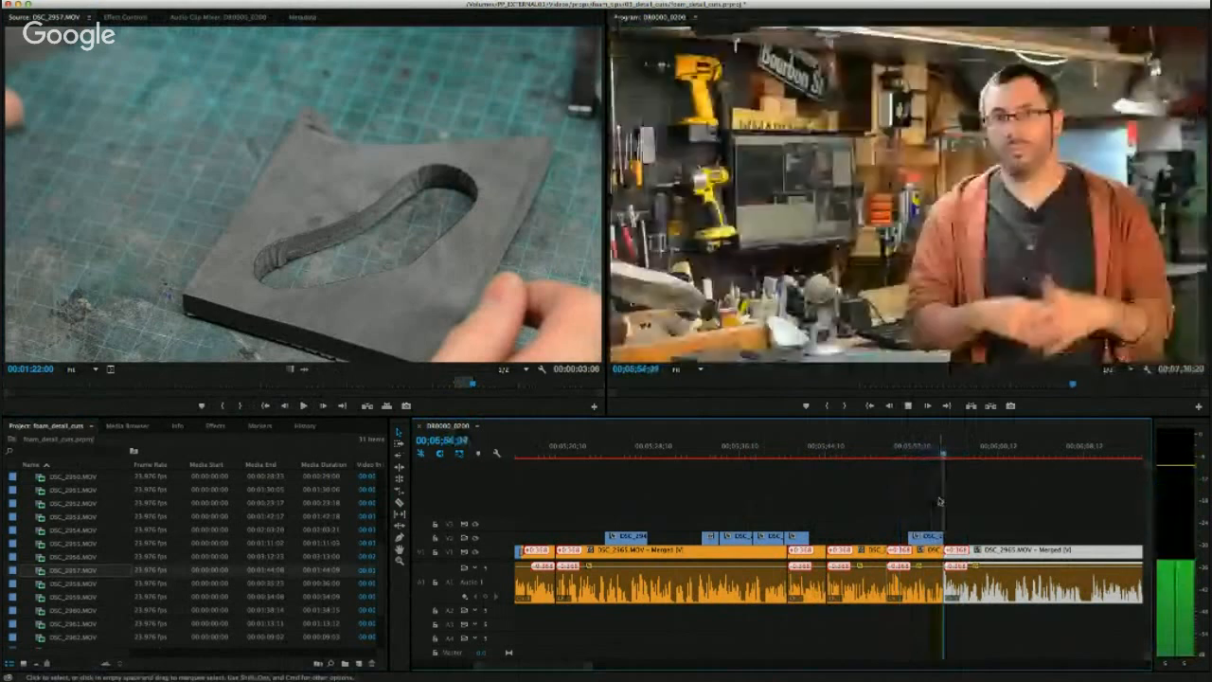
Move the earlier group of B-roll clips from V2 down onto V1 over the interview footage.
left_click(585, 509)
mouse_move(802, 529)
left_mouse_down()
mouse_move(825, 541)
mouse_move(798, 552)
left_mouse_up()
left_click(805, 538)
left_click(811, 548)
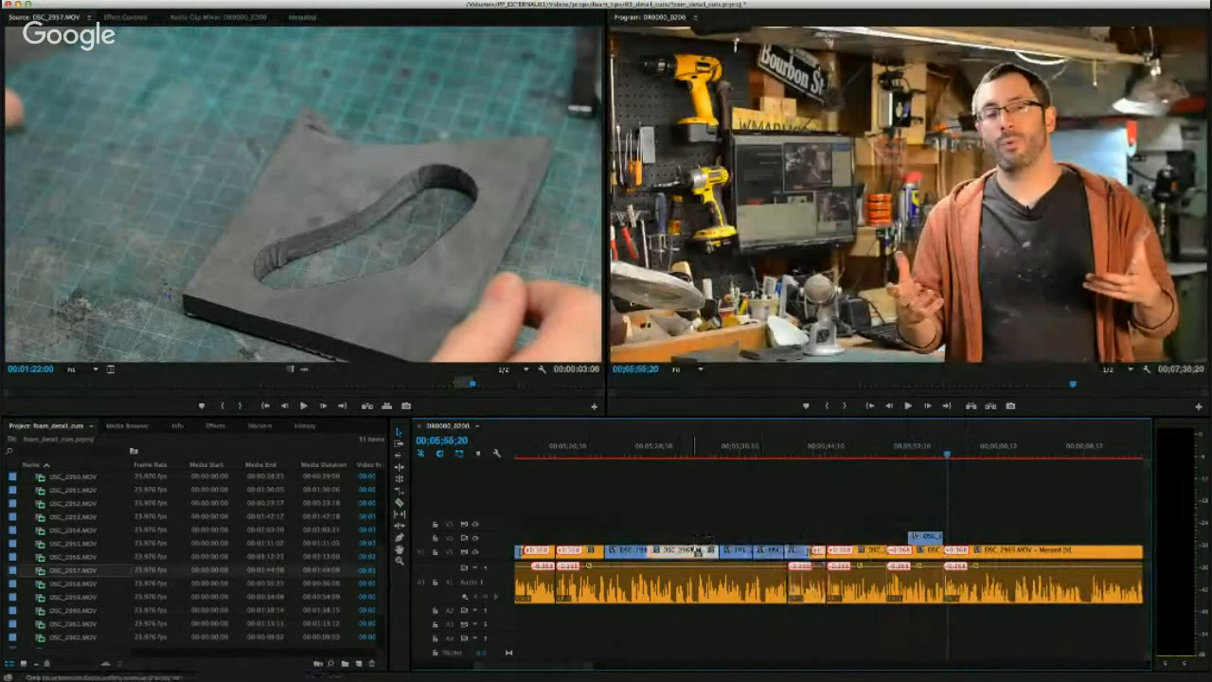
left_click_drag(617, 540, 606, 543)
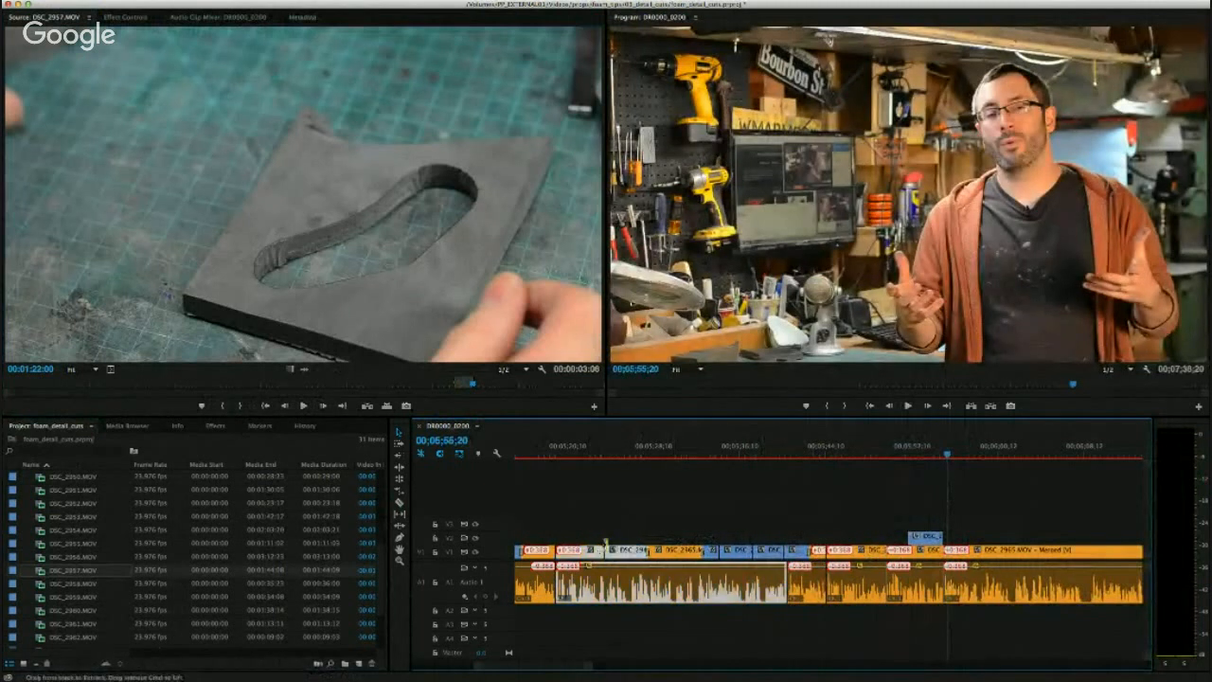
Move the DSC_2957.MOV B-roll clip from V2 down onto V1 and play the edit across it.
left_click_drag(923, 536, 923, 551)
left_click_drag(918, 537, 953, 545)
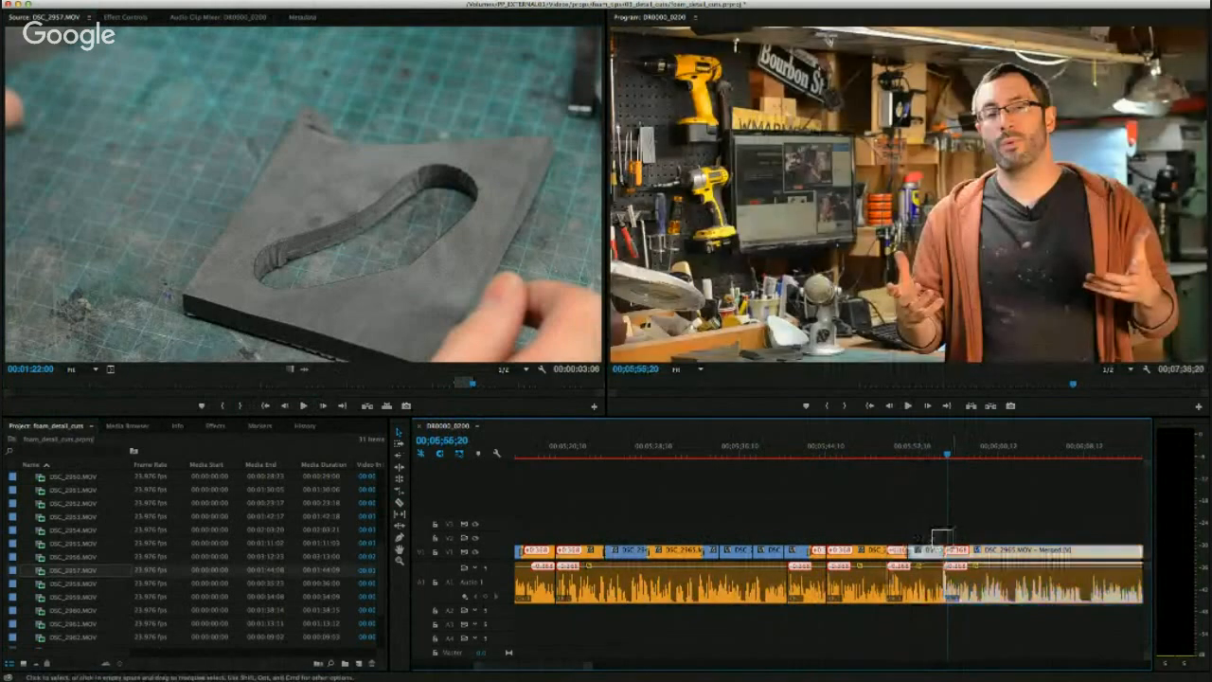
left_click(894, 450)
key("space")
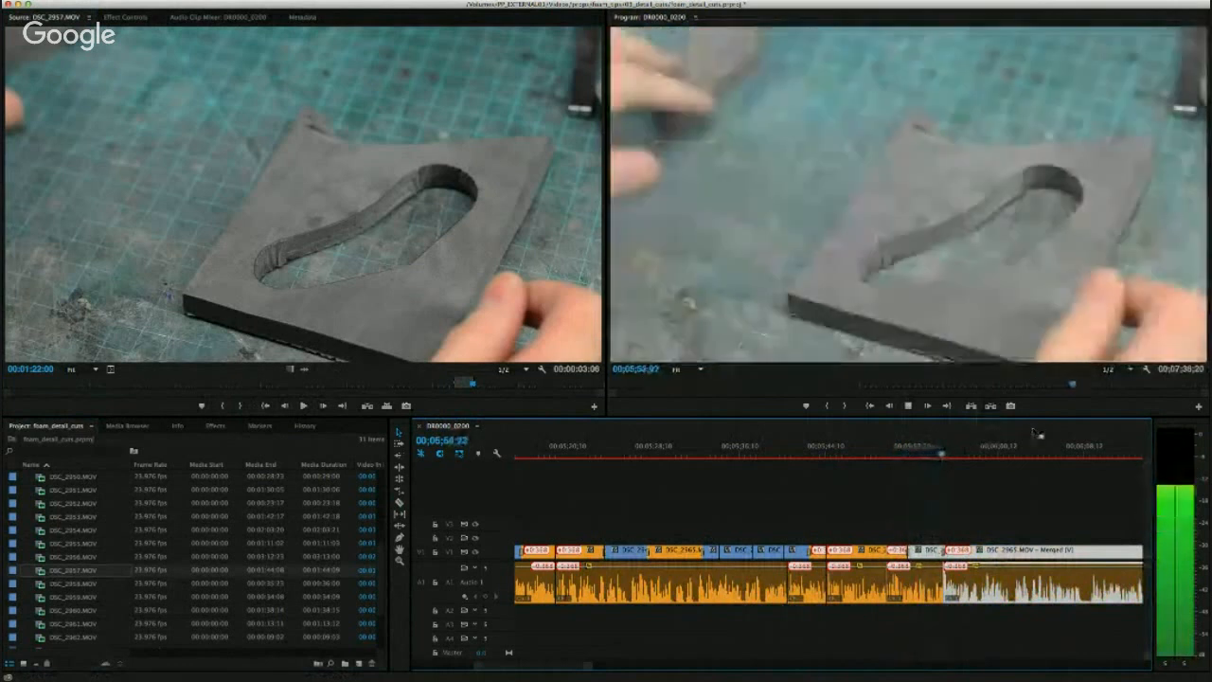
key("space")
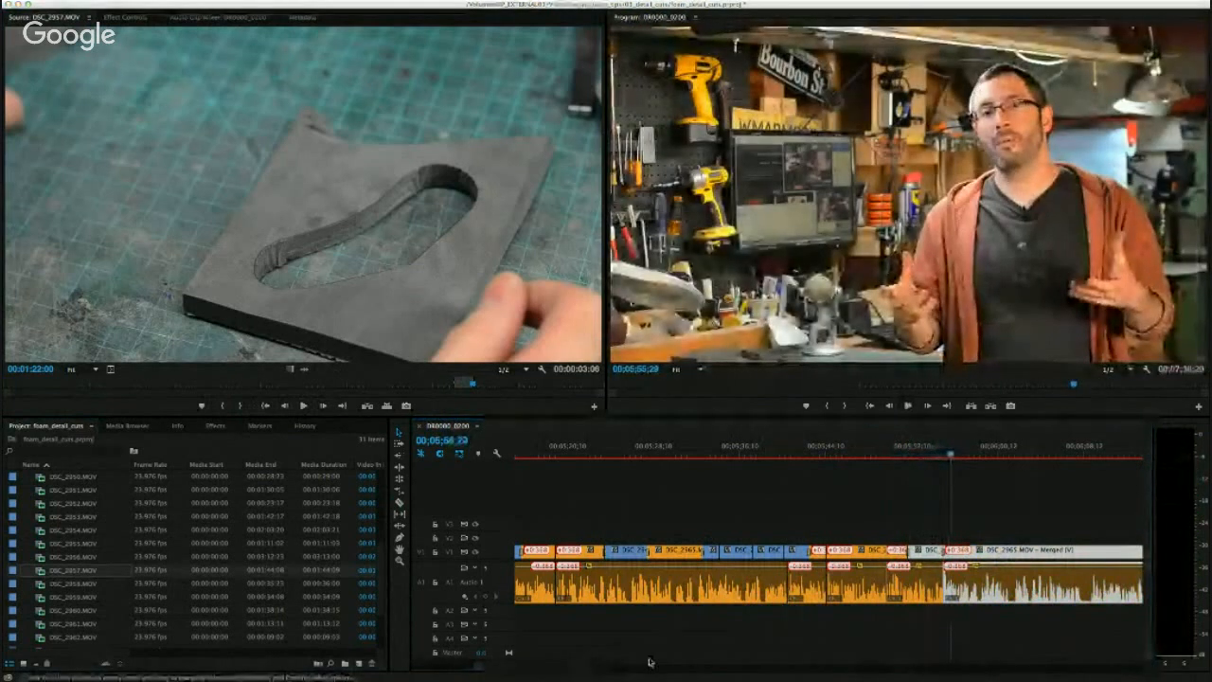
Play the interview to 00:06:00:11, preview DSC_2958.MOV up to 00:00:07:12, and review the following interview footage.
left_click_drag(565, 666, 575, 671)
key("space")
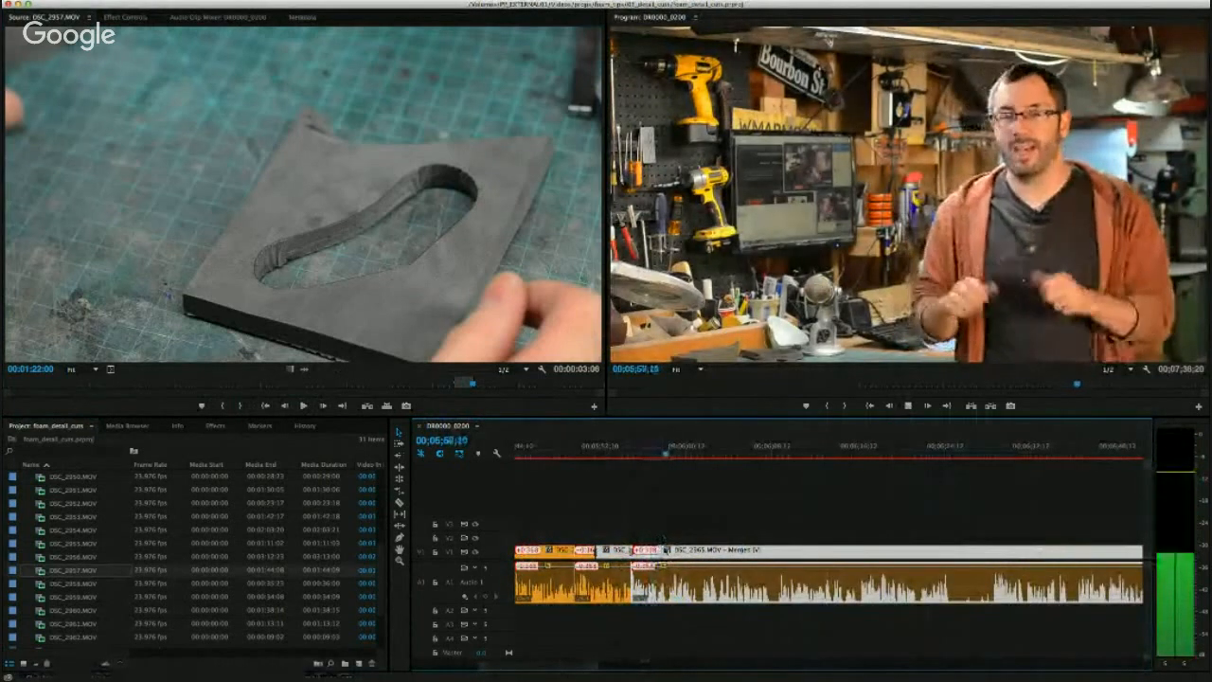
key("space")
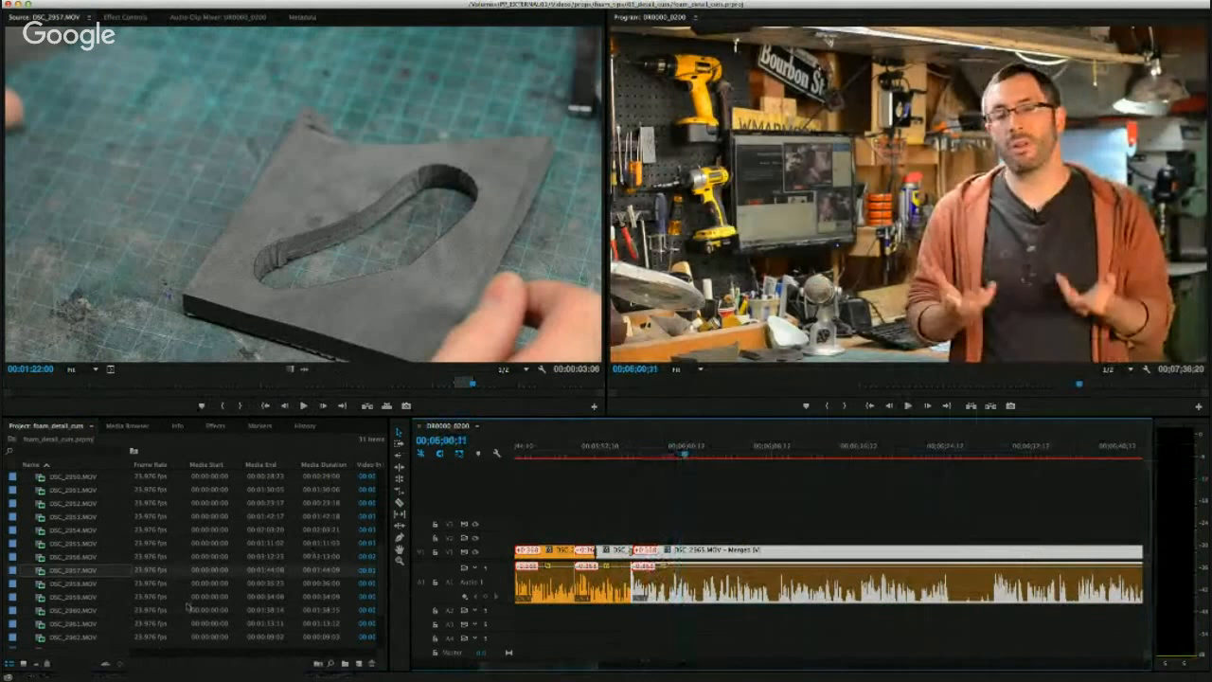
double_click(58, 584)
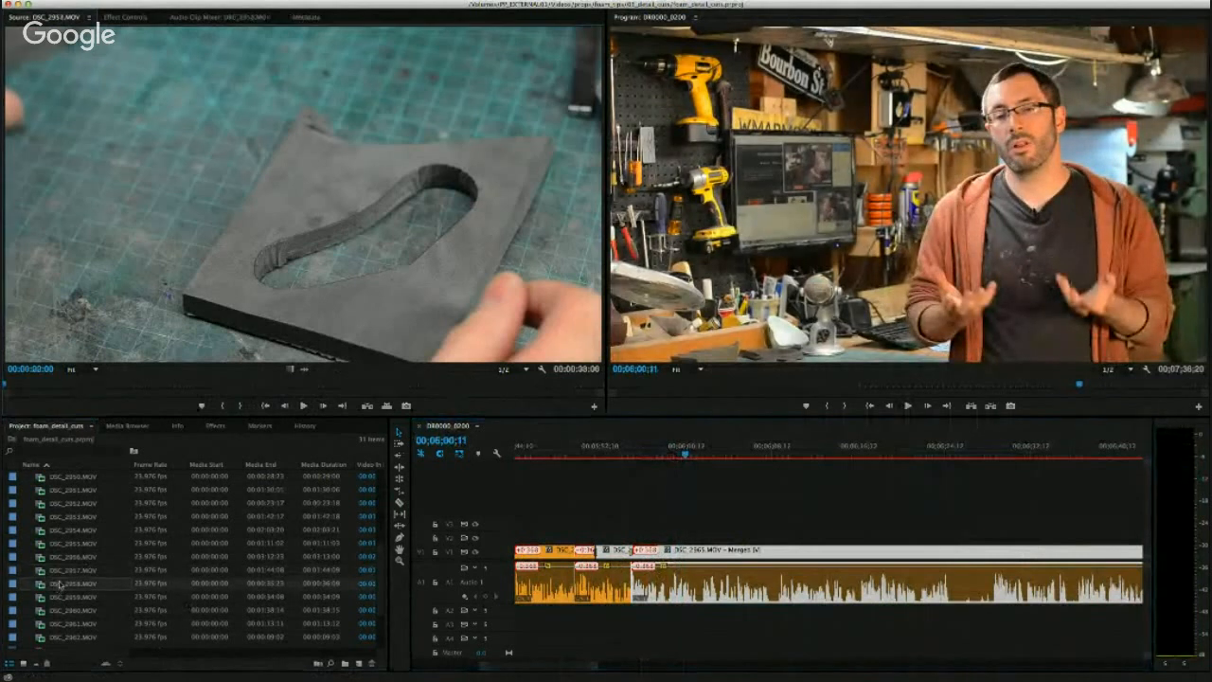
left_click_drag(92, 386, 126, 386)
left_click_drag(688, 453, 678, 453)
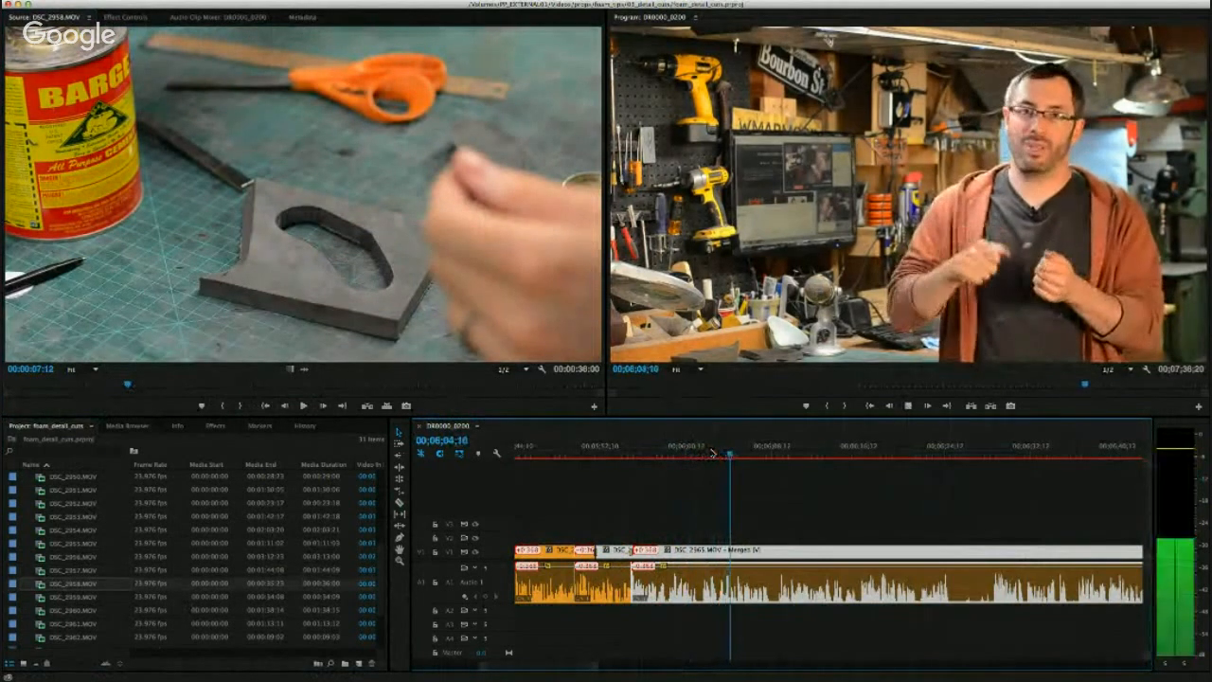
Cut the interview at about 00:06:02 and play the footage leading up to the cut.
left_click_drag(713, 453, 703, 453)
left_click(702, 549)
key("v")
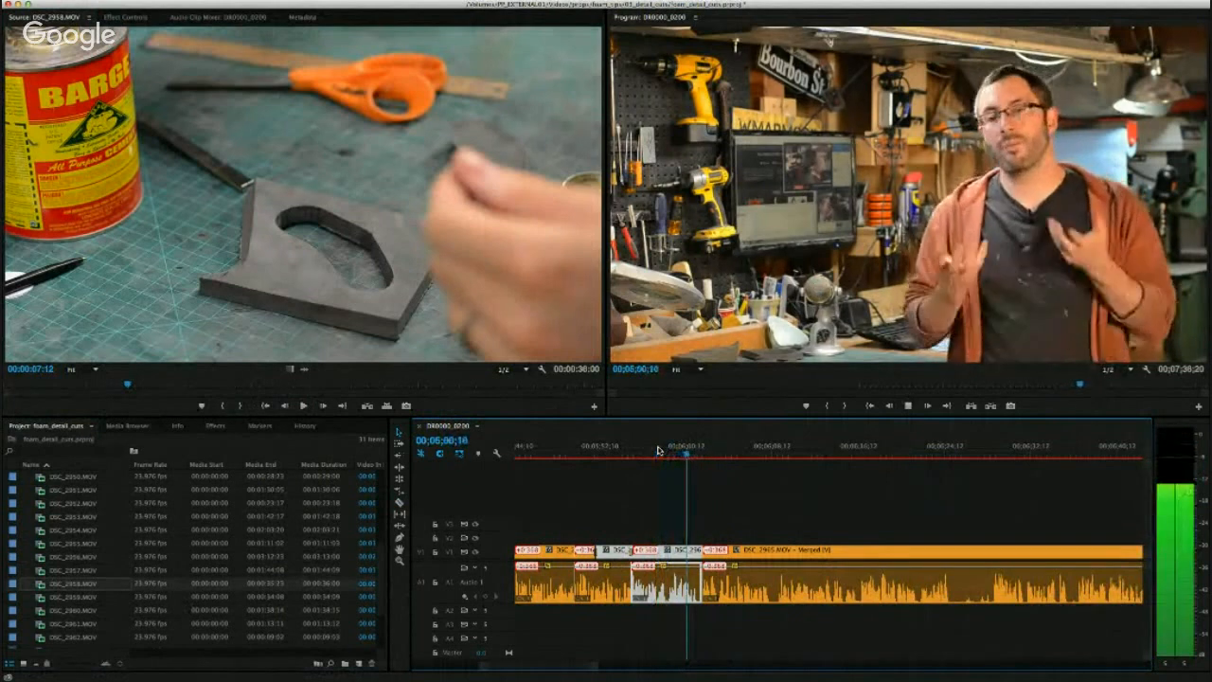
key("space")
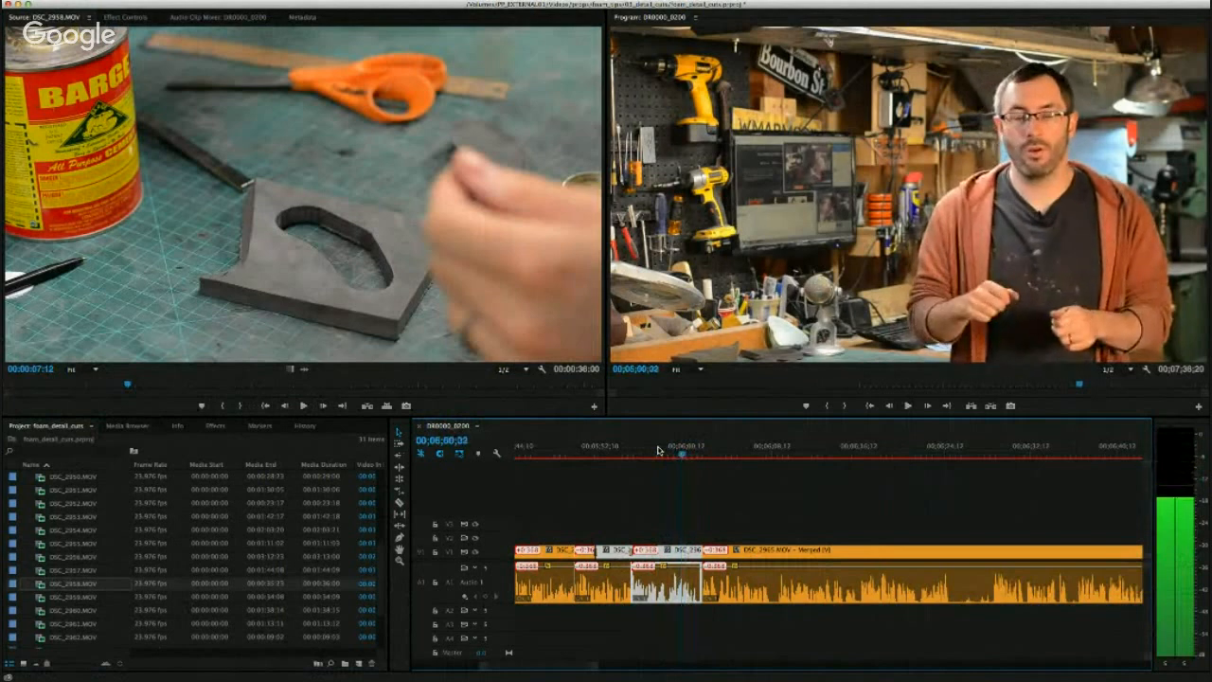
Try trimming the interview segment's end back to 00:06:00:02 and closing the gap, play the edit, and undo both changes.
left_click_drag(698, 553, 682, 553)
left_click_drag(726, 556, 706, 556)
key("space")
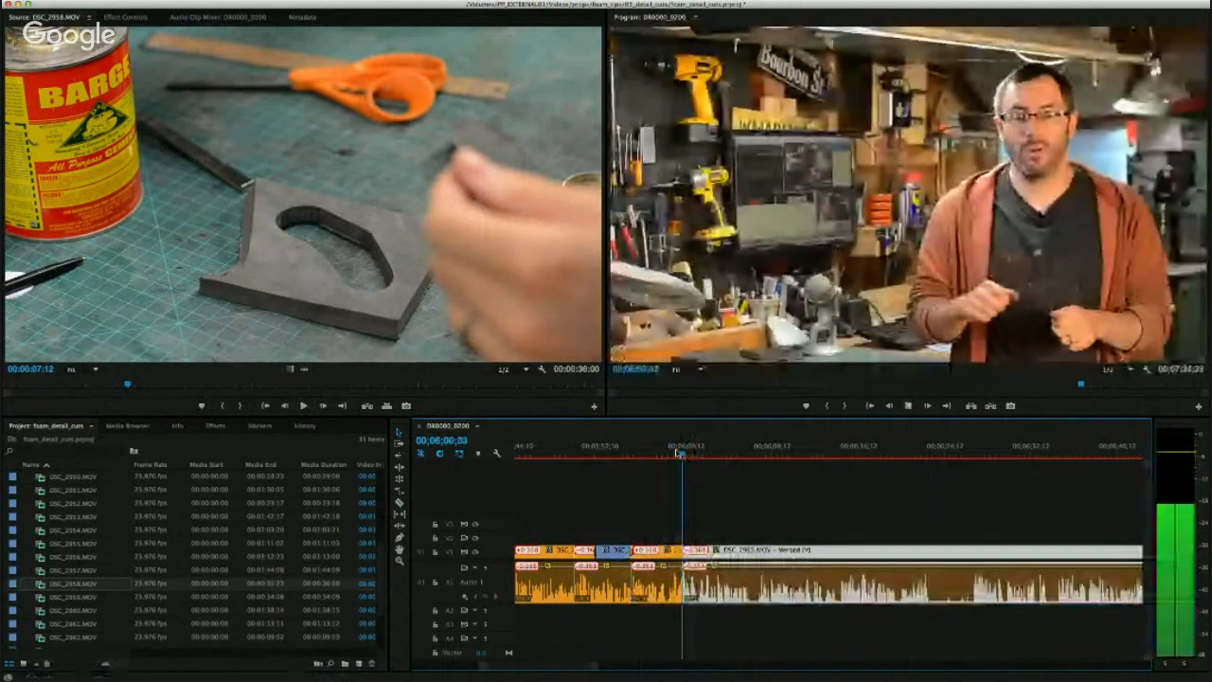
key("space")
key("super+z")
key("super+z")
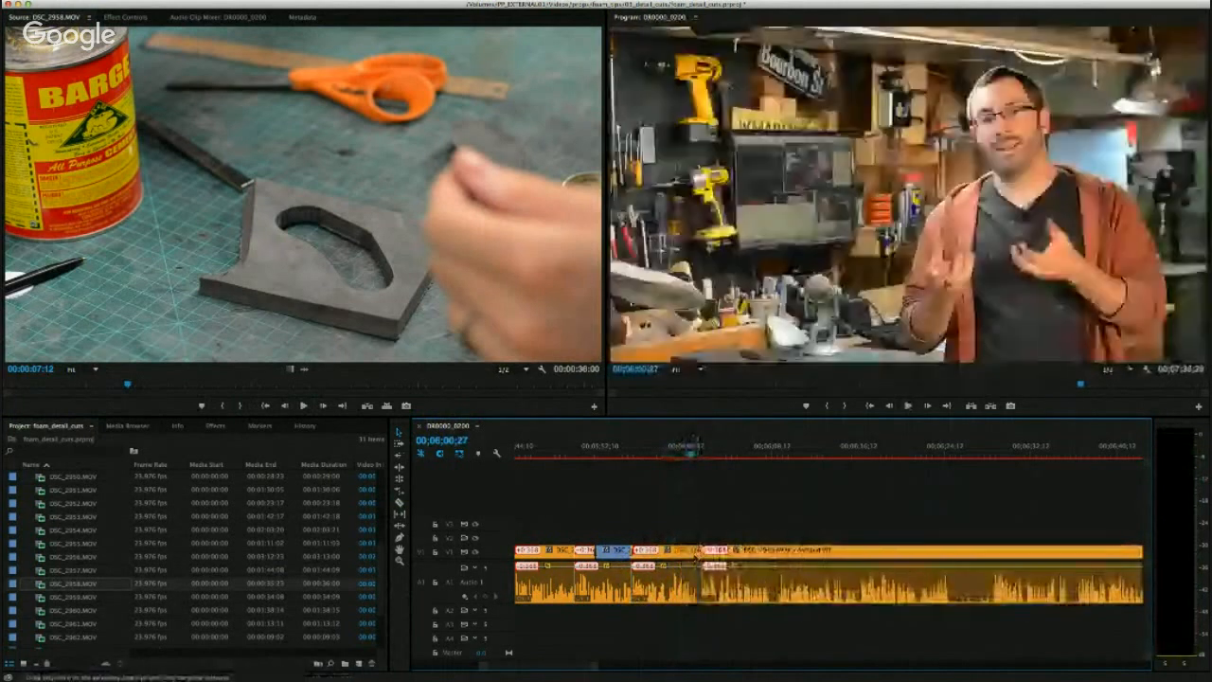
Move the following interview segment back to 00:06:00:16 over the unwanted footage and play the edit.
key("space")
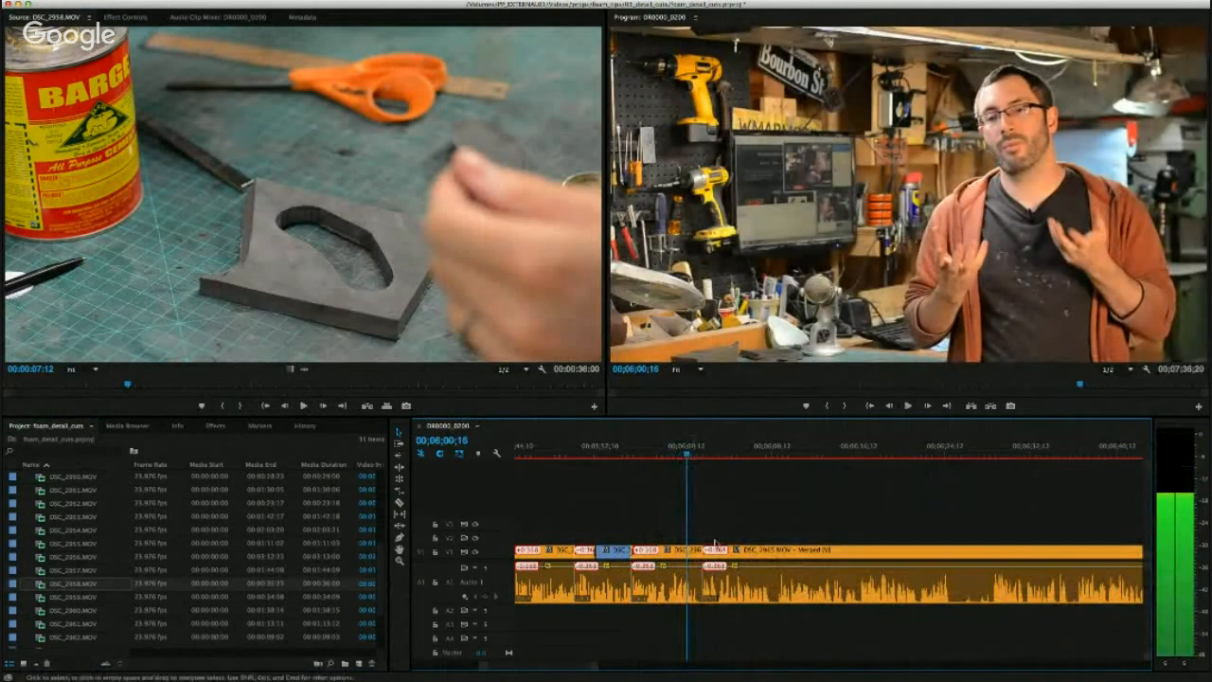
left_click_drag(721, 552, 704, 552)
left_click(678, 453)
key("space")
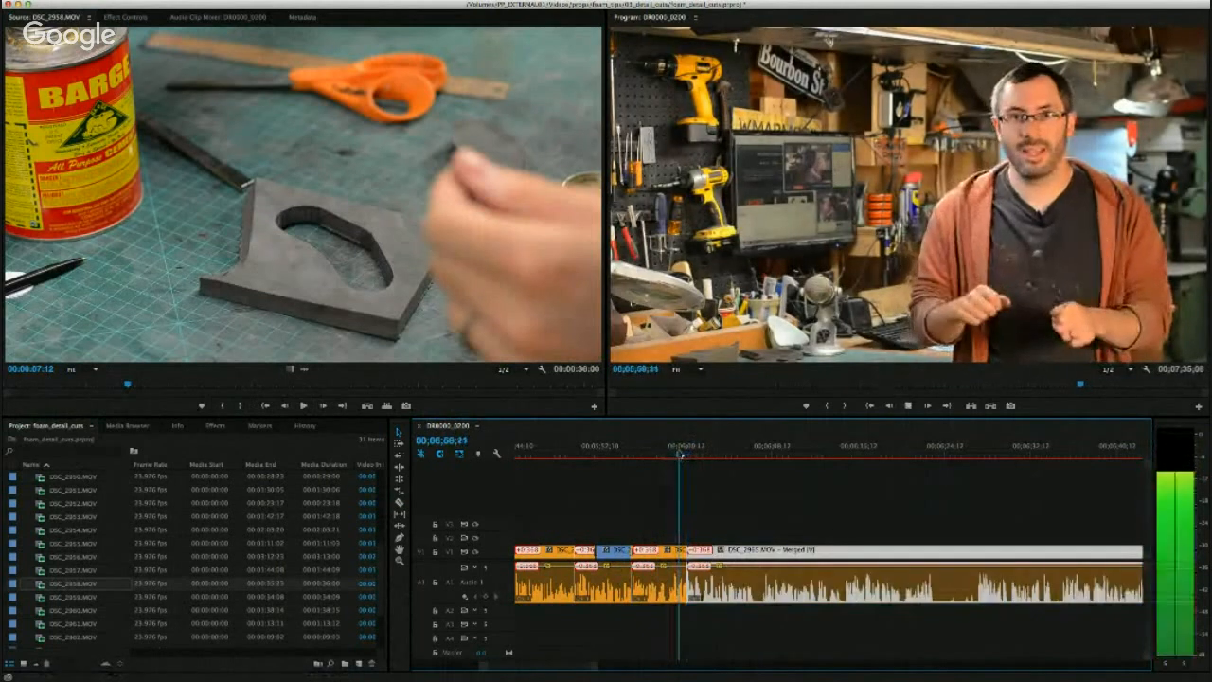
key("space")
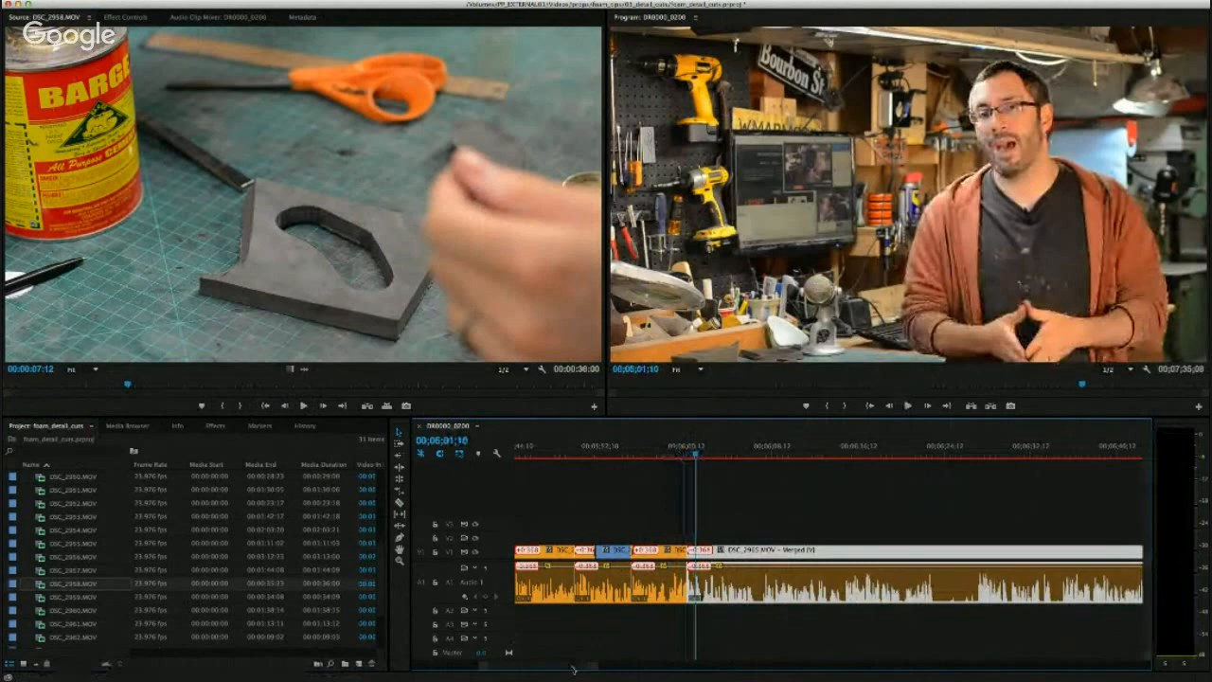
Move the following interview segment back to 00:06:00:12 and play across the tightened cut twice.
left_click_drag(593, 671, 557, 671)
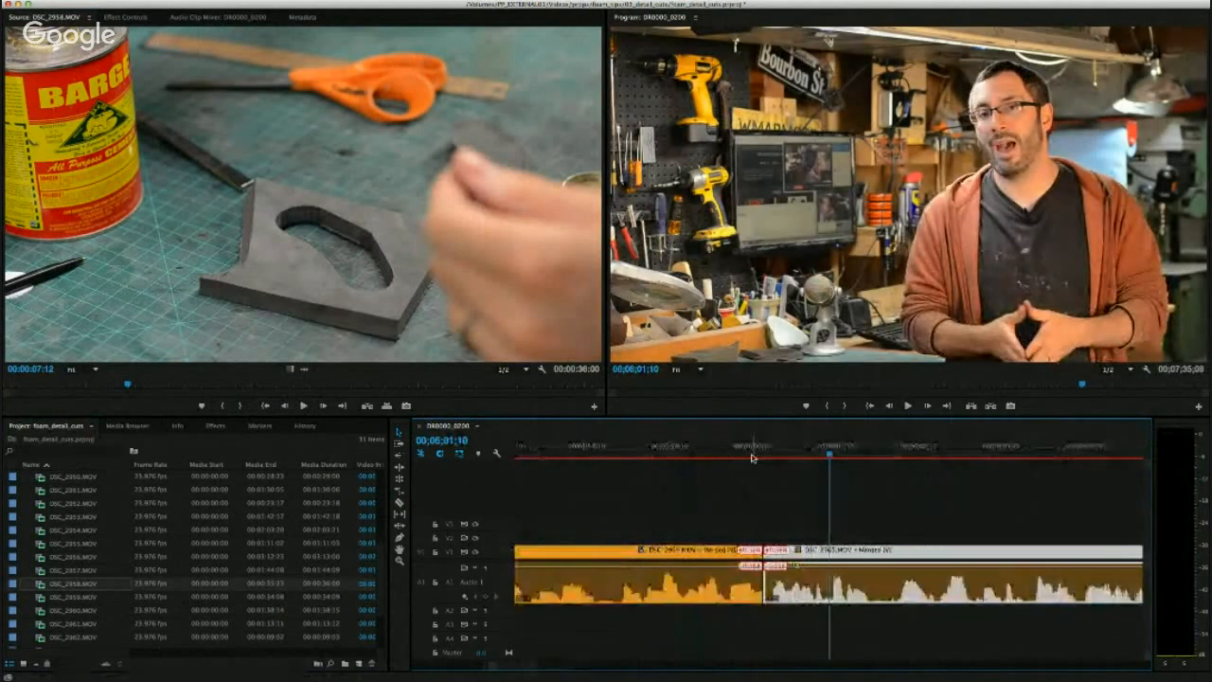
left_click_drag(753, 458, 743, 458)
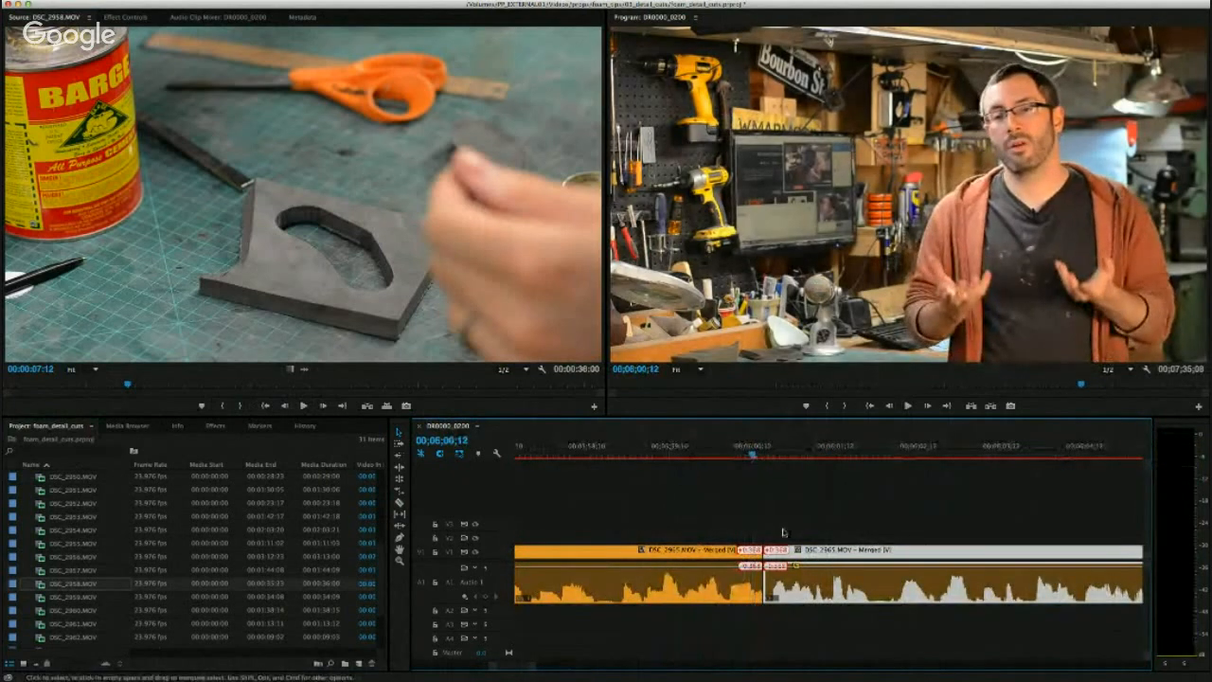
left_click_drag(792, 553, 781, 554)
left_click(738, 451)
key("space")
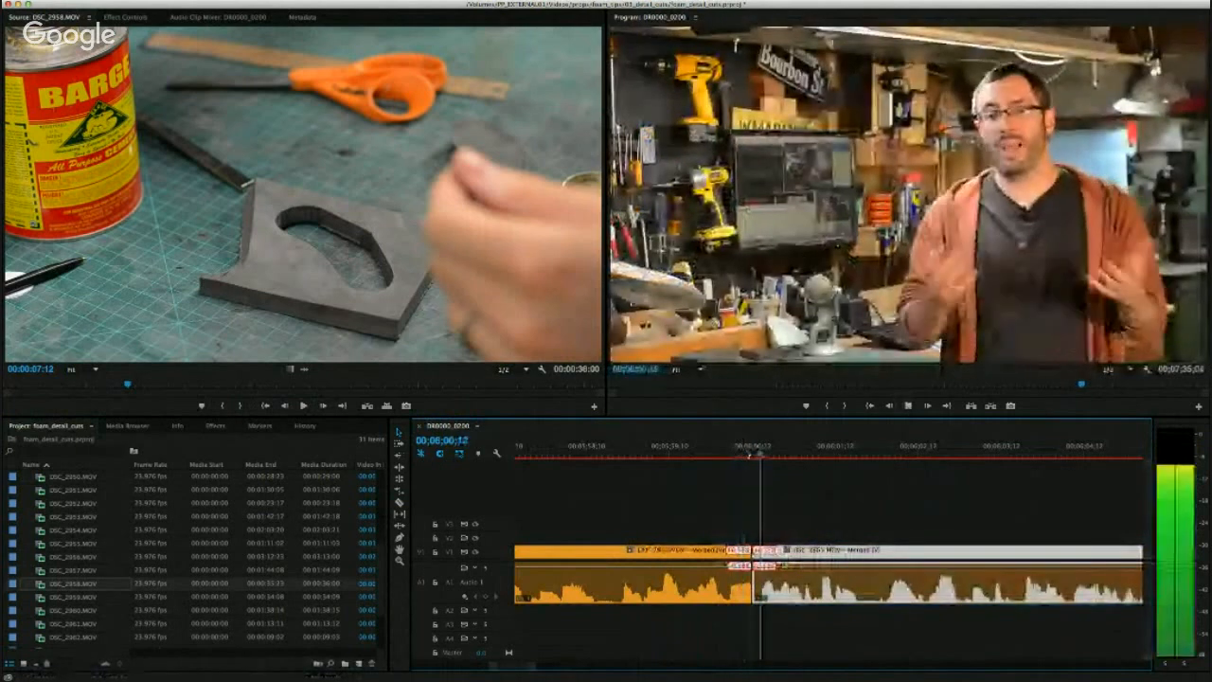
key("space")
left_click(737, 449)
key("space")
key("space")
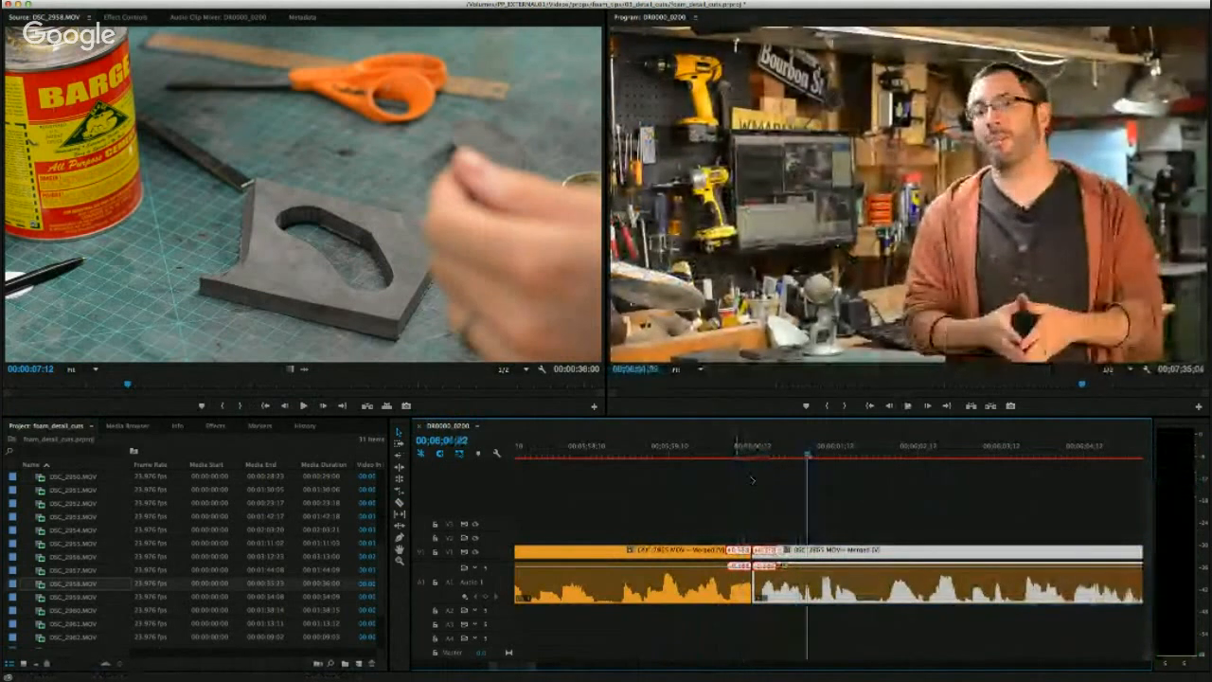
Shift the interview edit point near 00:06:00:12 a few frames later and play across it.
key("super+z")
mouse_move(755, 551)
left_mouse_down()
mouse_move(788, 551)
mouse_move(767, 551)
left_mouse_up()
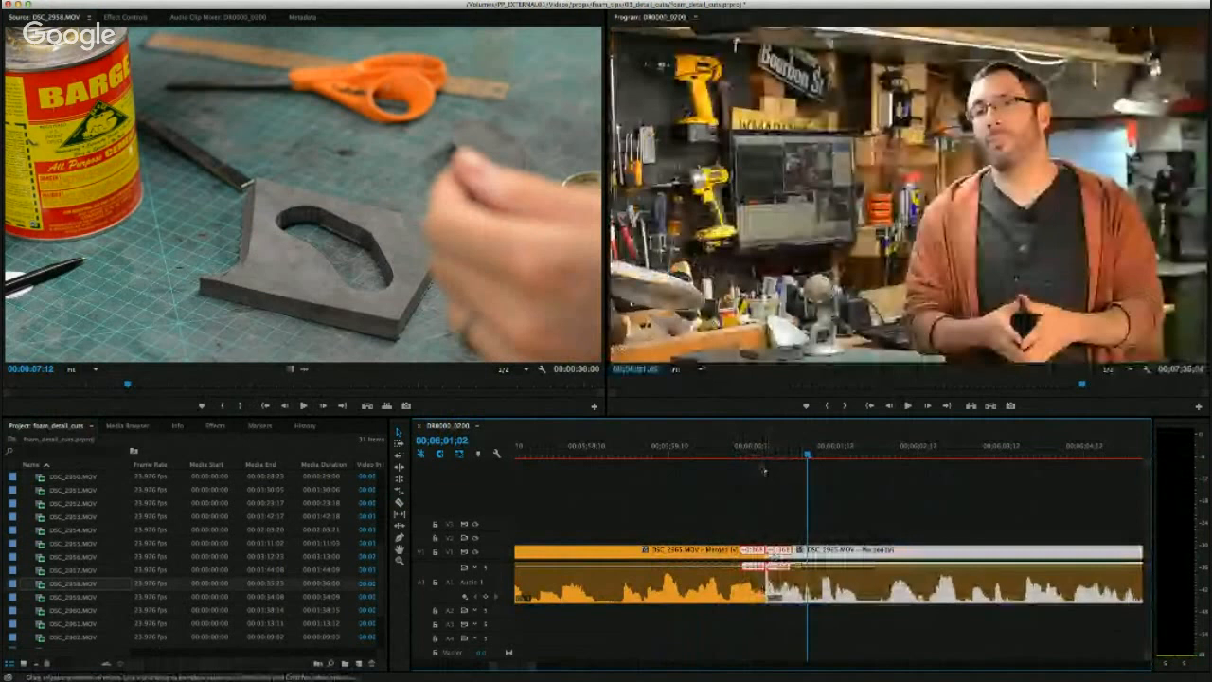
left_click(760, 449)
left_click(735, 449)
key("space")
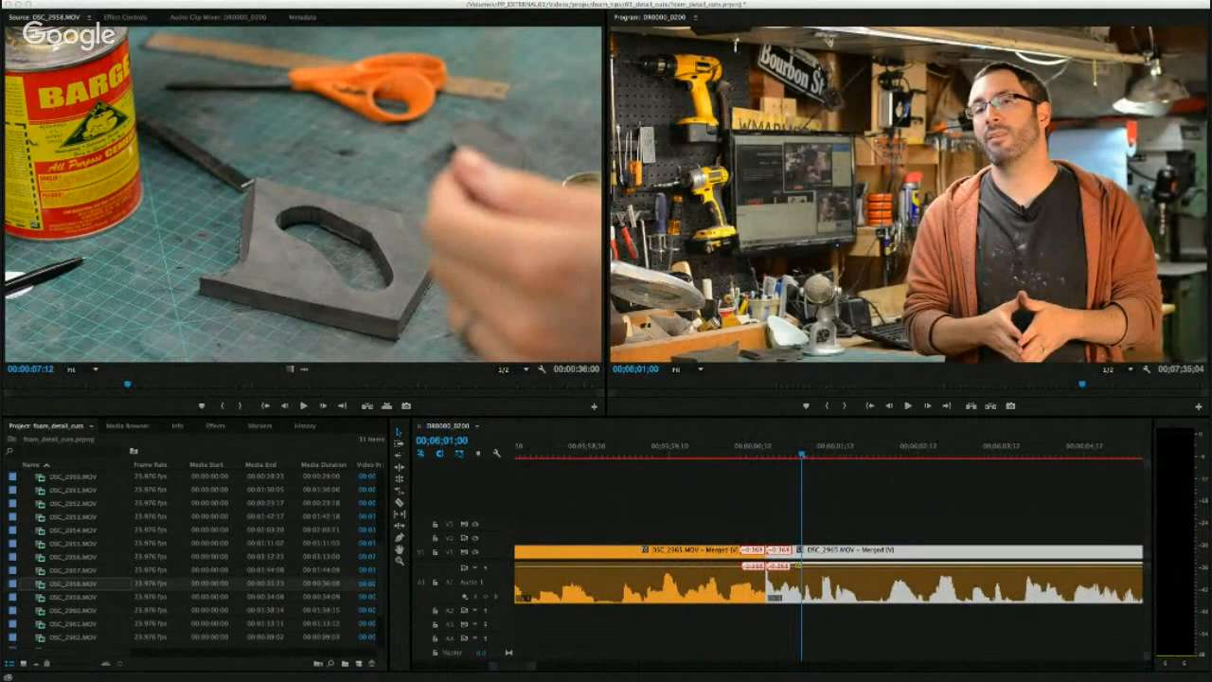
Move the following interview segment back to 00:06:00:15 and play across the cut.
left_click(762, 454)
left_click_drag(762, 458, 762, 459)
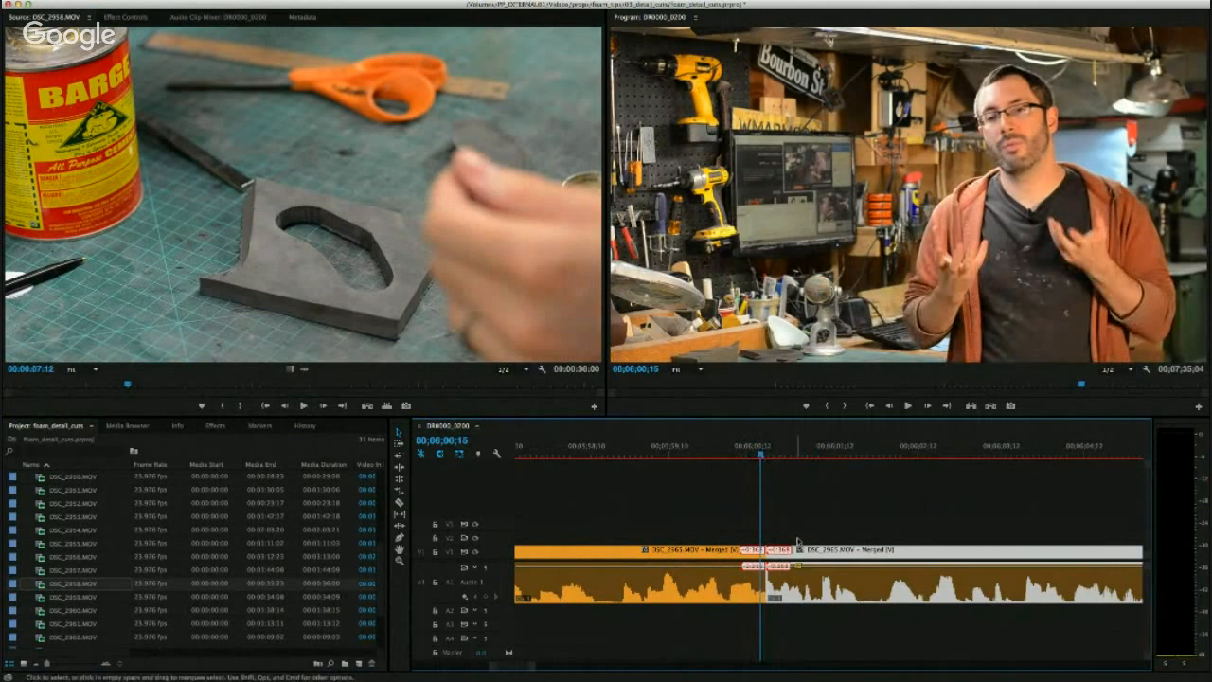
left_click_drag(799, 552, 791, 551)
key("space")
left_click(741, 453)
key("space")
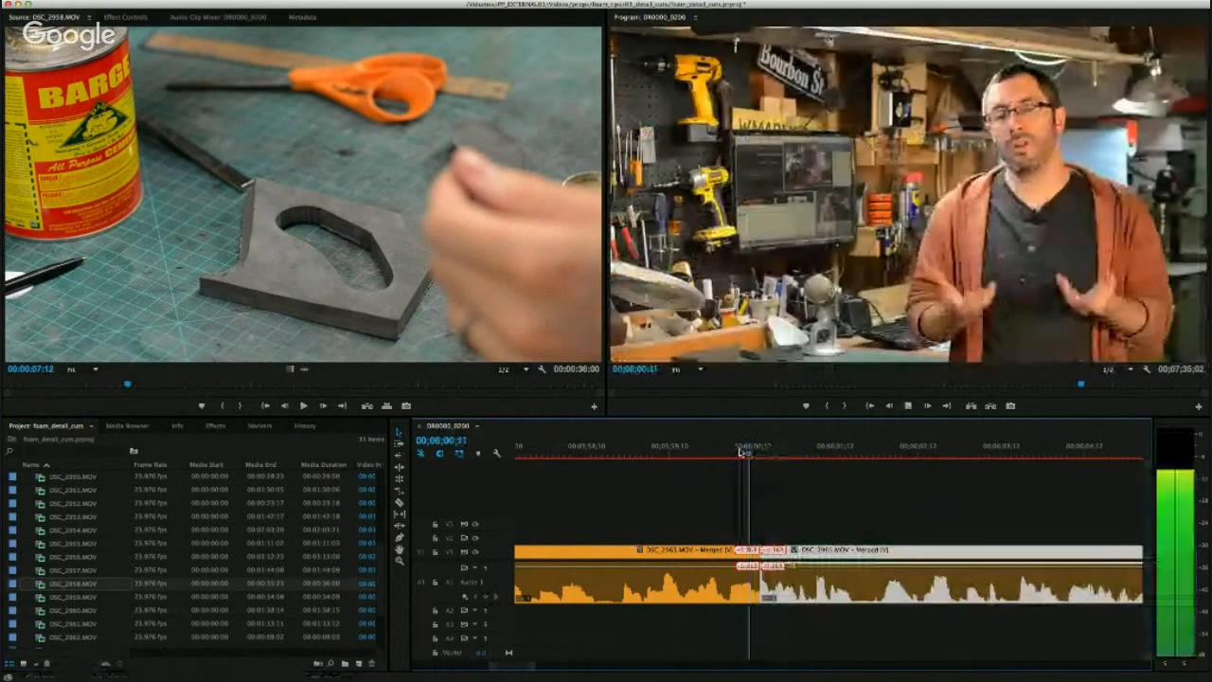
Fine-trim the interview cut near 00:06:00:15 by one frame and play up to it.
left_click(735, 451)
mouse_move(762, 552)
left_mouse_down()
mouse_move(773, 553)
mouse_move(761, 552)
left_mouse_up()
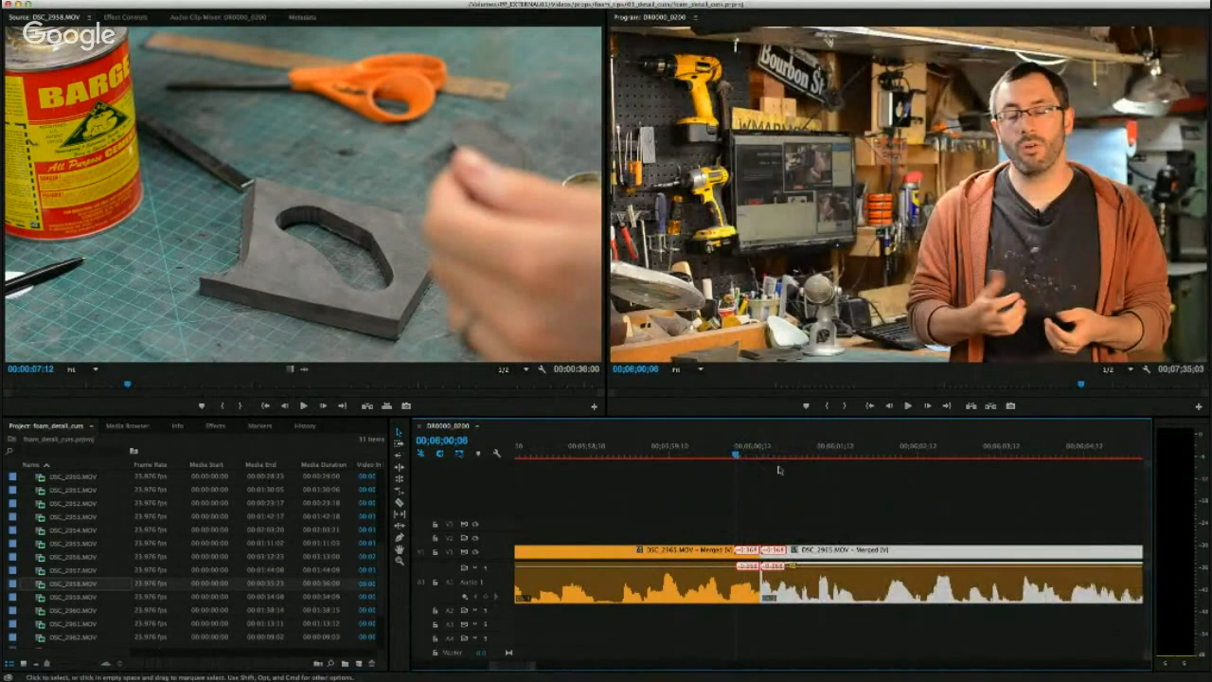
key("space")
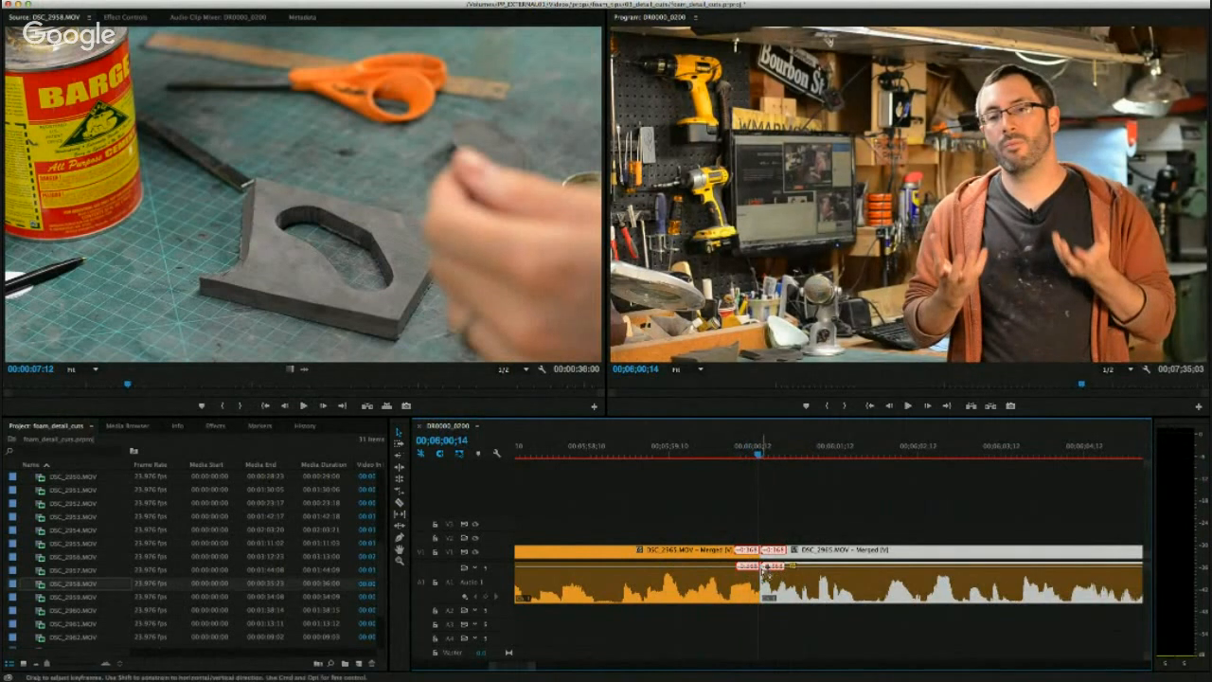
Play repeatedly across the interview cut near 00:06:00:14 to check the edit's timing.
left_click(740, 452)
key("space")
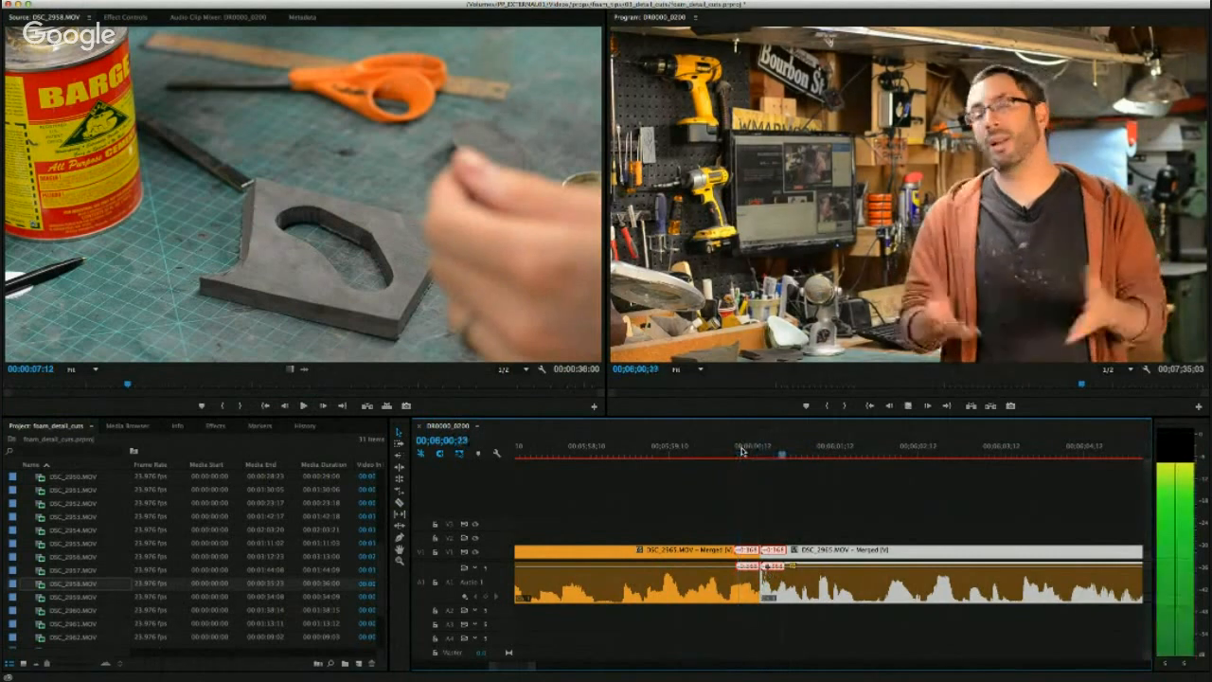
left_click(743, 455)
left_click_drag(742, 455, 751, 455)
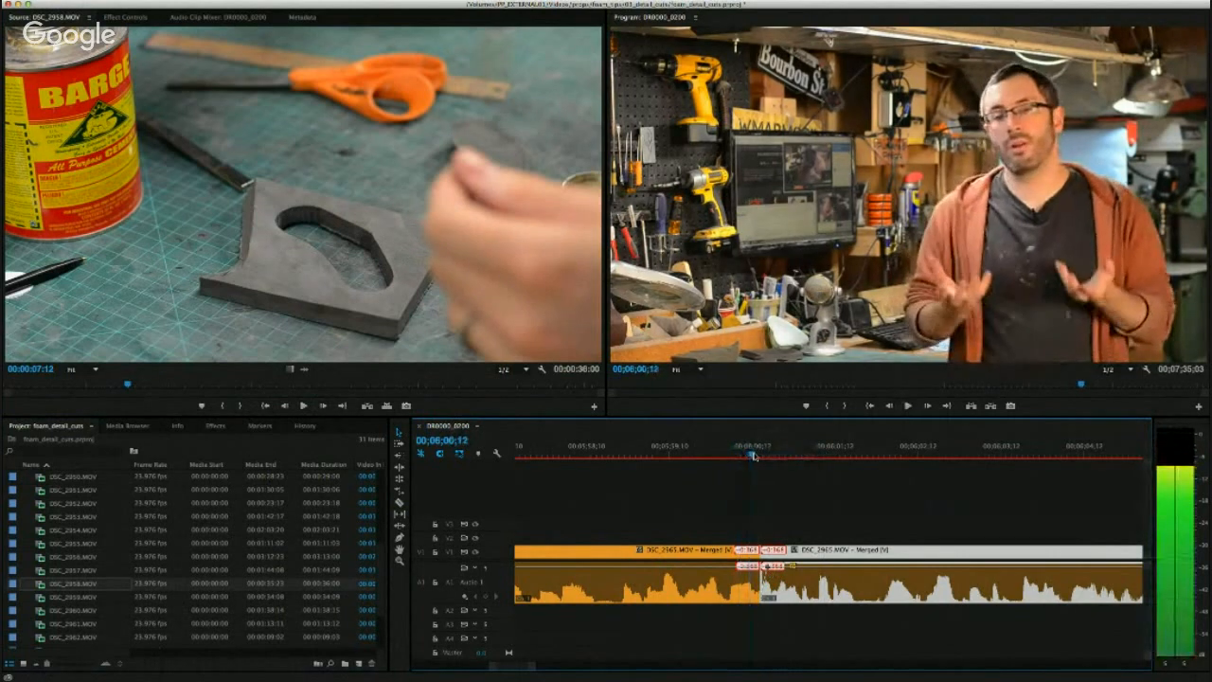
left_click(760, 573)
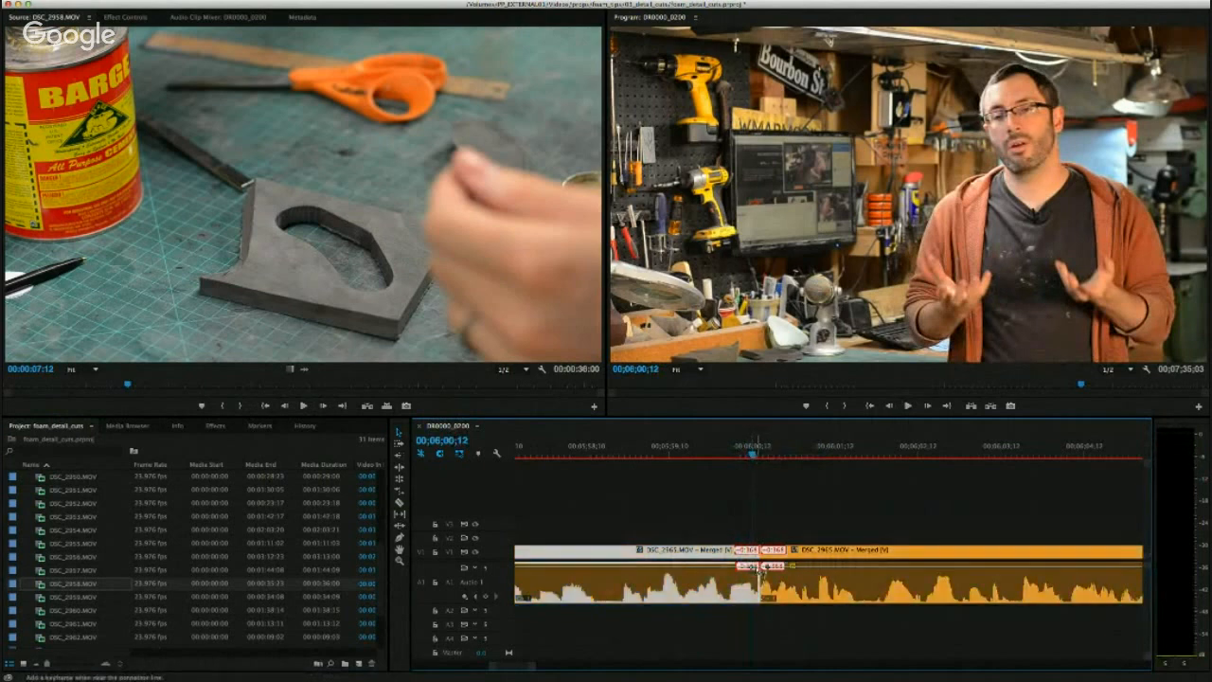
left_click(736, 450)
key("space")
key("space")
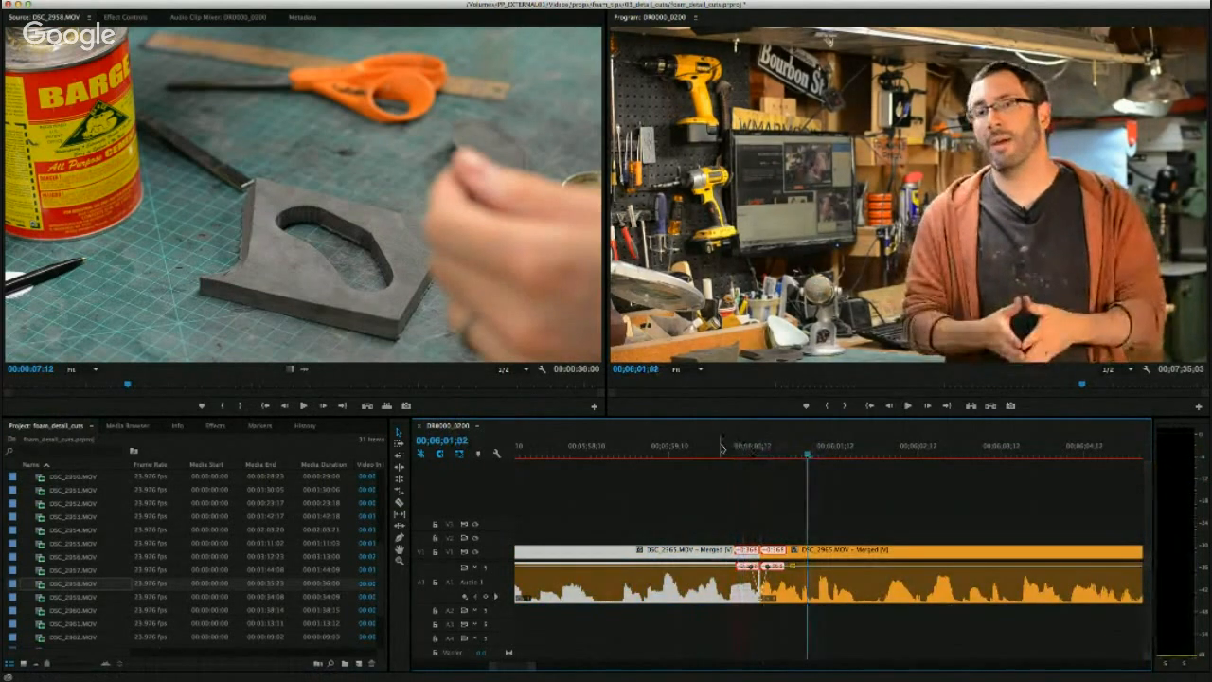
left_click(724, 451)
key("space")
key("space")
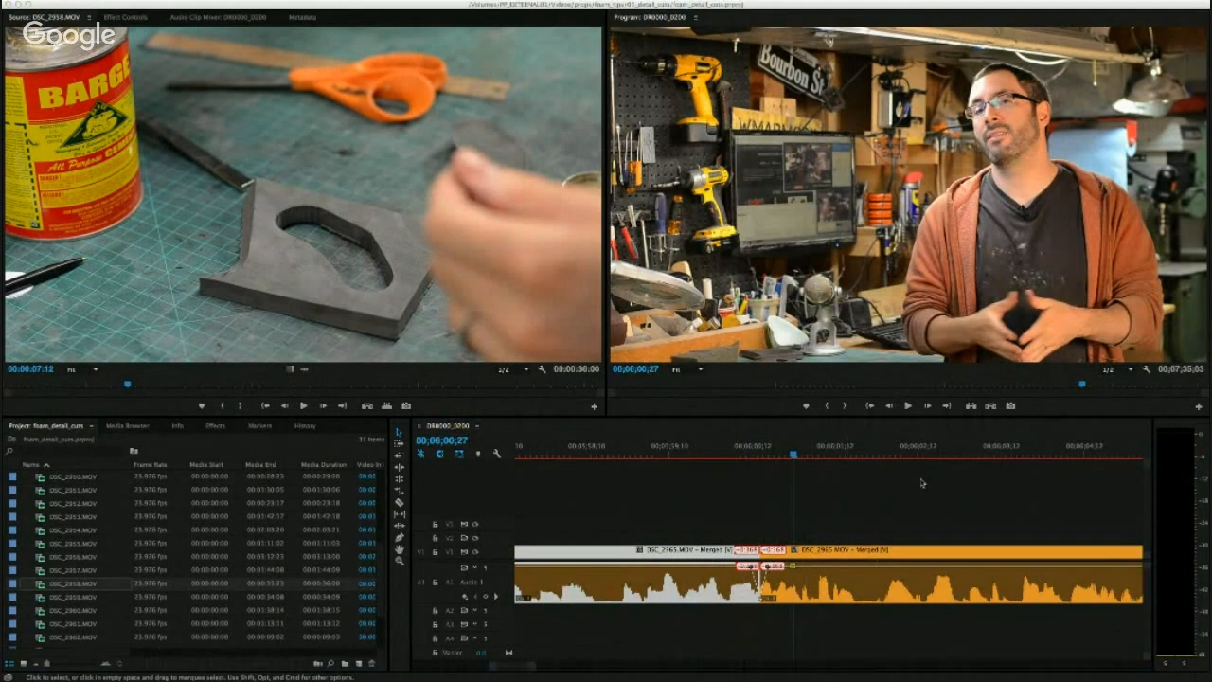
Cut out the interview pause ending at 00:06:07:13, close the gap, and play across the new cut.
left_click_drag(535, 669, 546, 670)
left_click_drag(801, 448, 790, 448)
key("space")
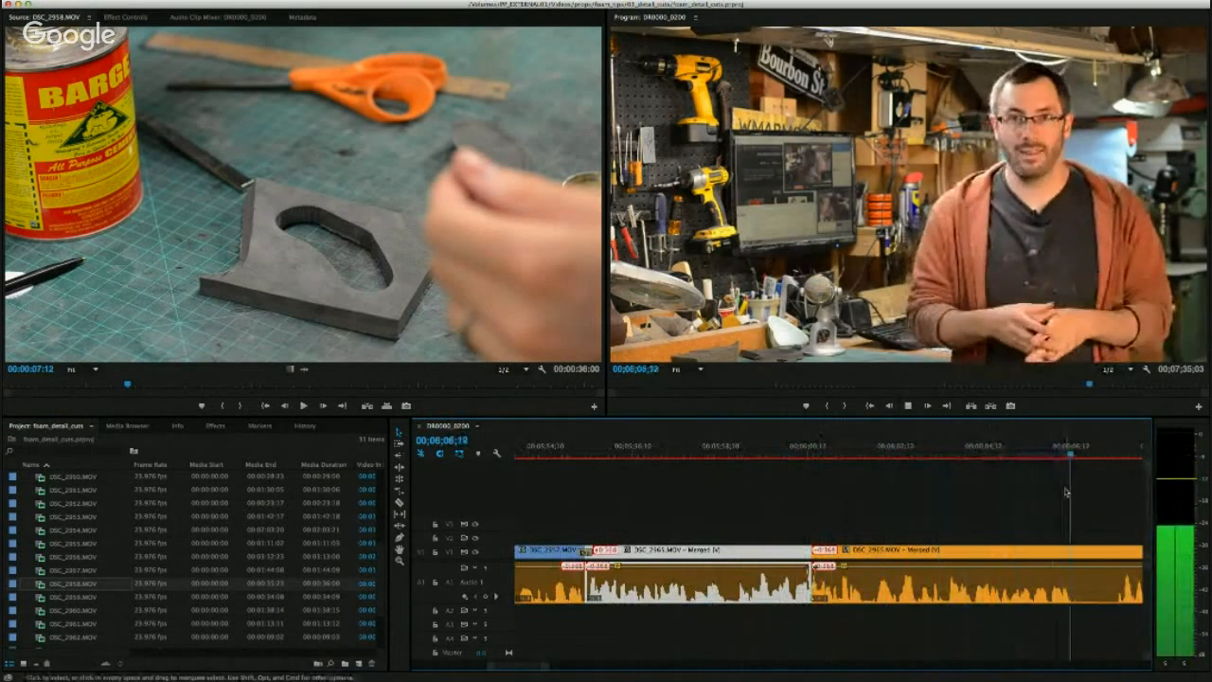
key("space")
key("c")
left_click_drag(540, 668, 530, 669)
key("space")
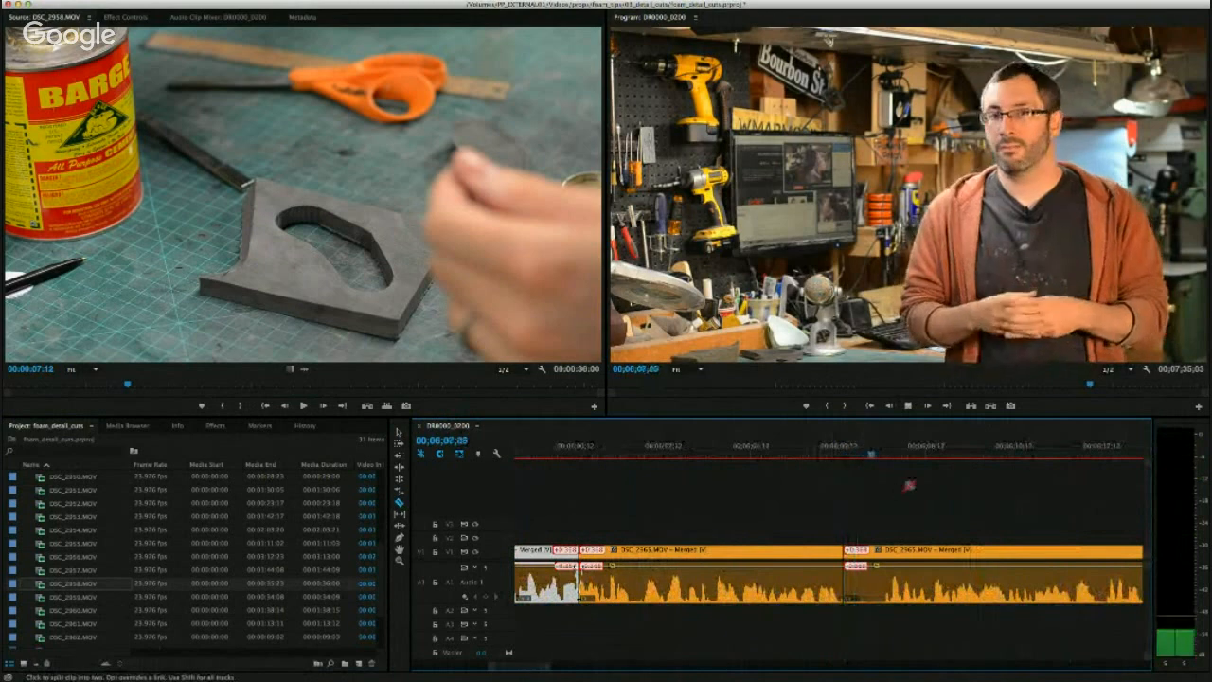
key("space")
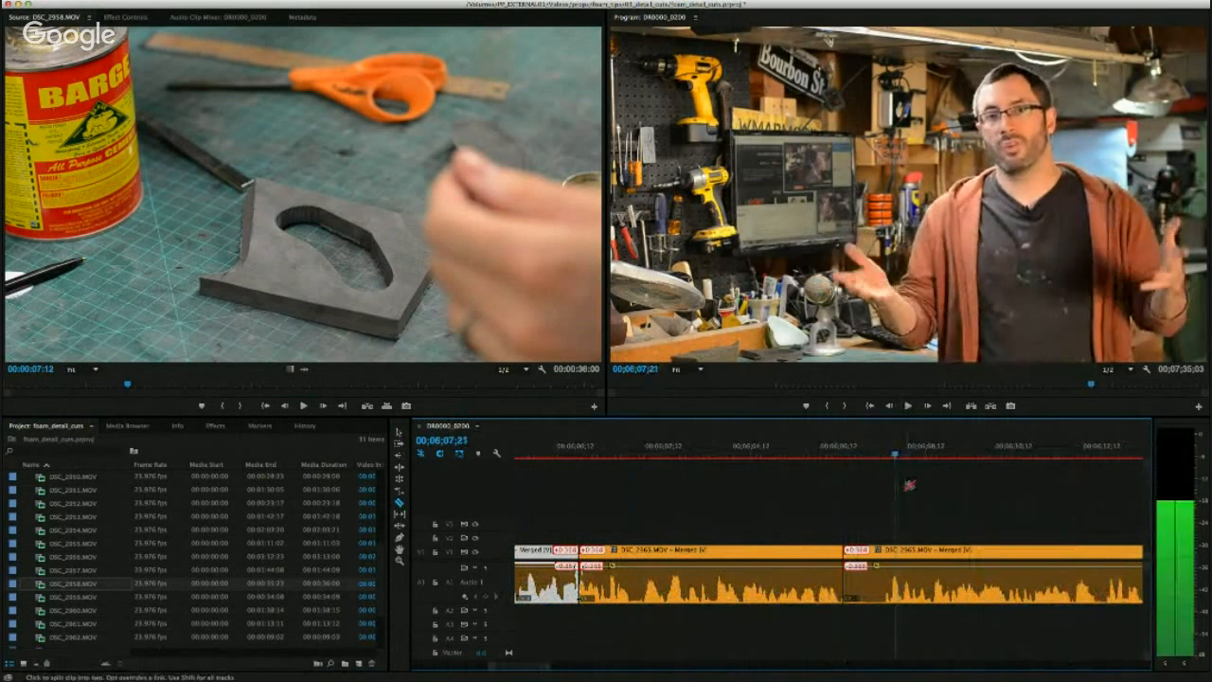
key("shift+Left")
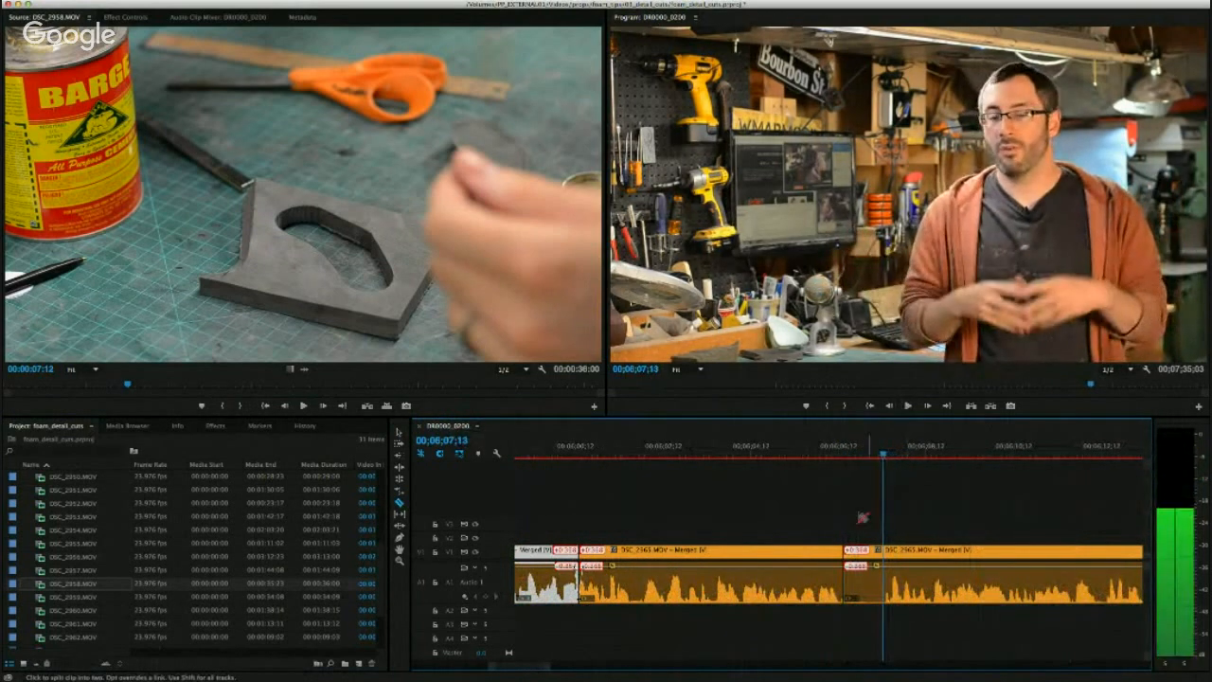
mouse_move(847, 548)
left_mouse_down()
mouse_move(885, 551)
mouse_move(860, 556)
left_mouse_up()
key("space")
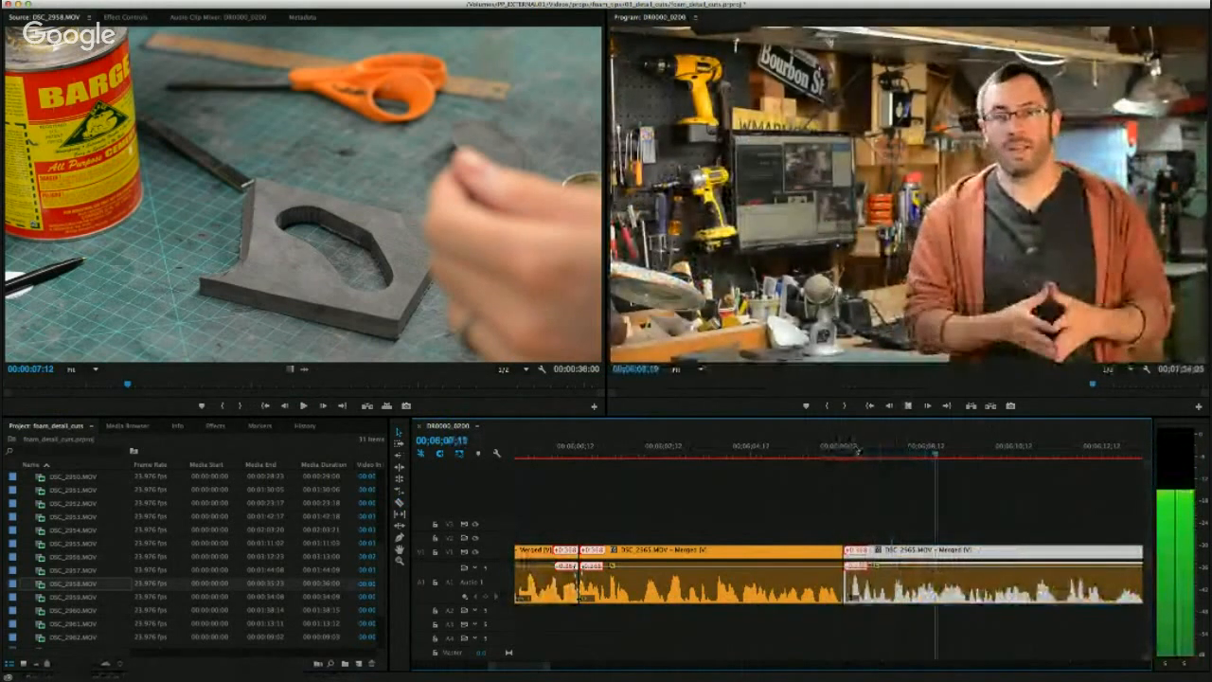
key("space")
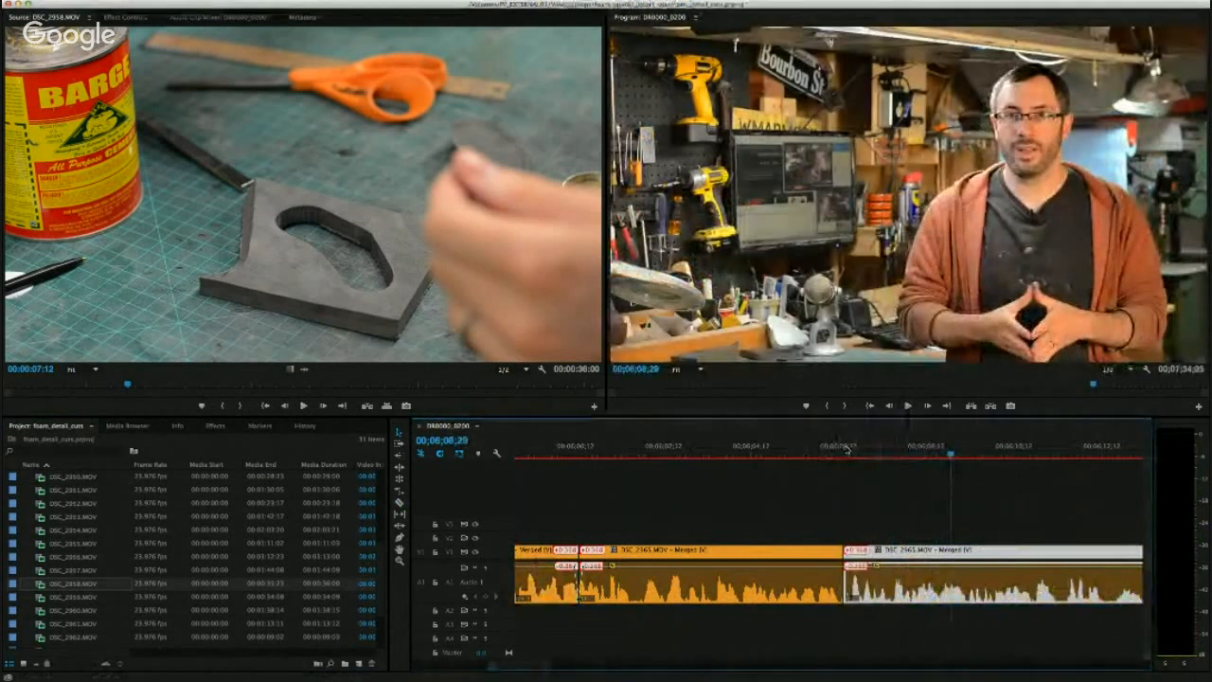
Mark DSC_2958 from 00:00:11:03 to 00:00:13:00 and place that glue-brushing shot on V2 at 00:06:08:04.
left_click_drag(127, 384, 187, 384)
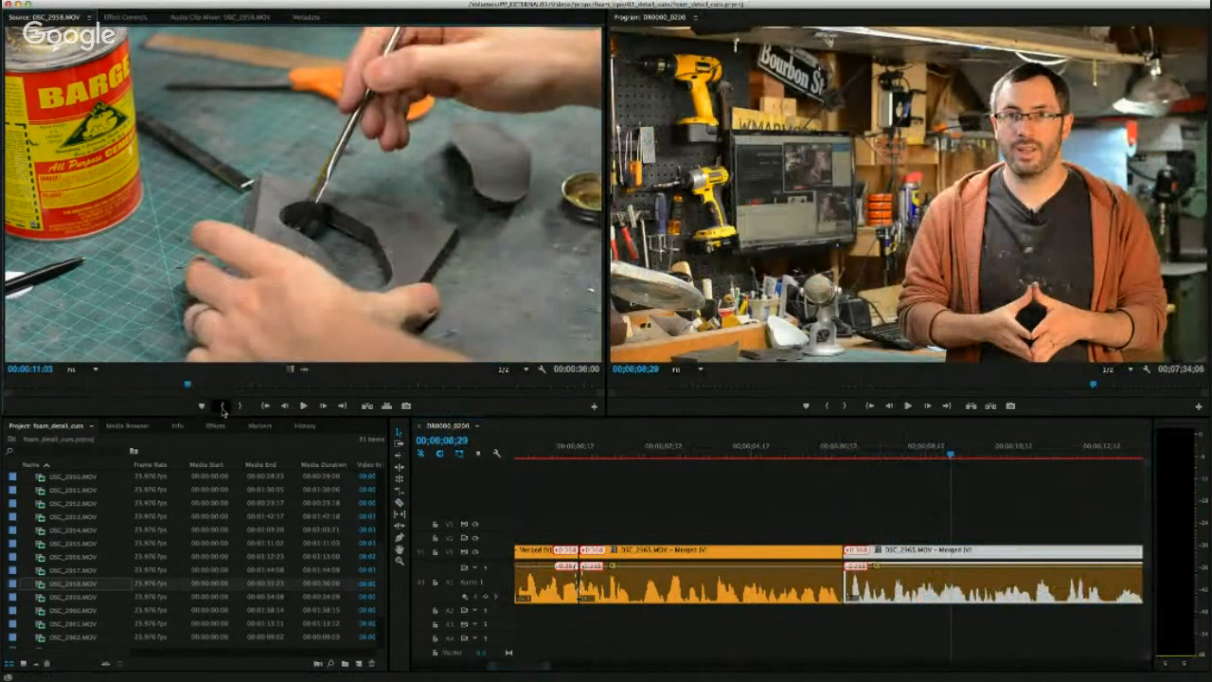
left_click(223, 407)
key("space")
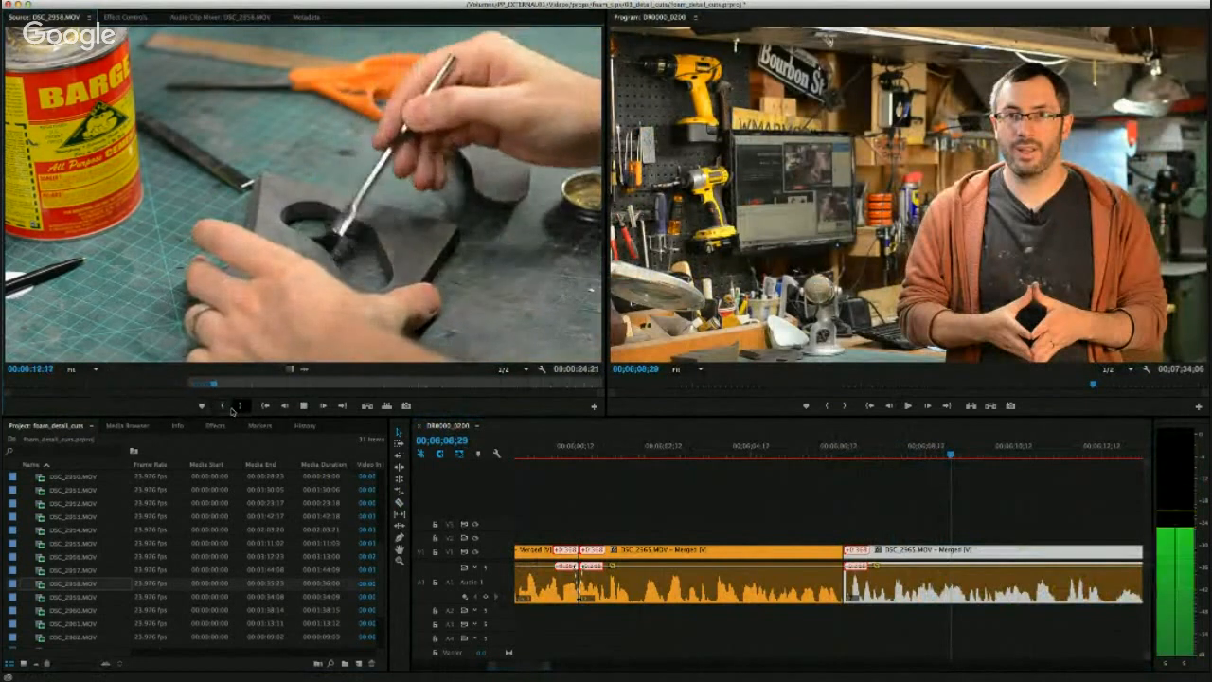
key("space")
left_click(241, 407)
left_click_drag(290, 368, 860, 541)
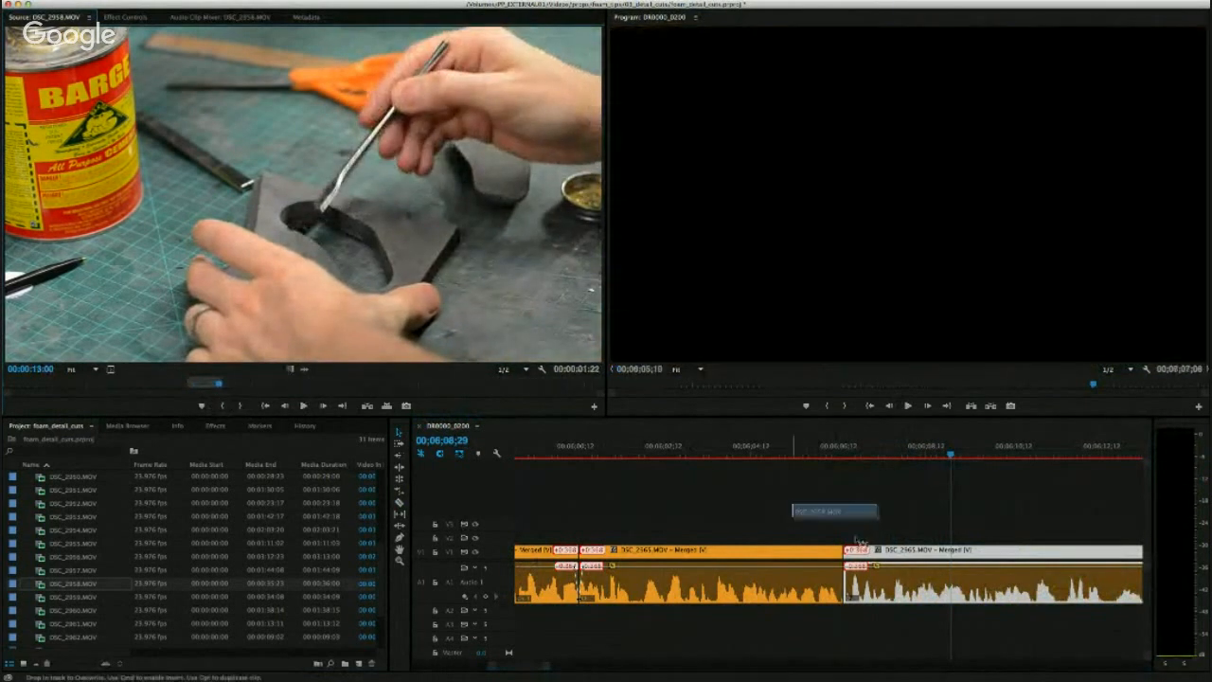
Mark a two-second range of DSC_2959 ending at 00:00:18:19 and place it on V2 directly after the DSC_2958 clip.
left_click_drag(269, 387, 580, 395)
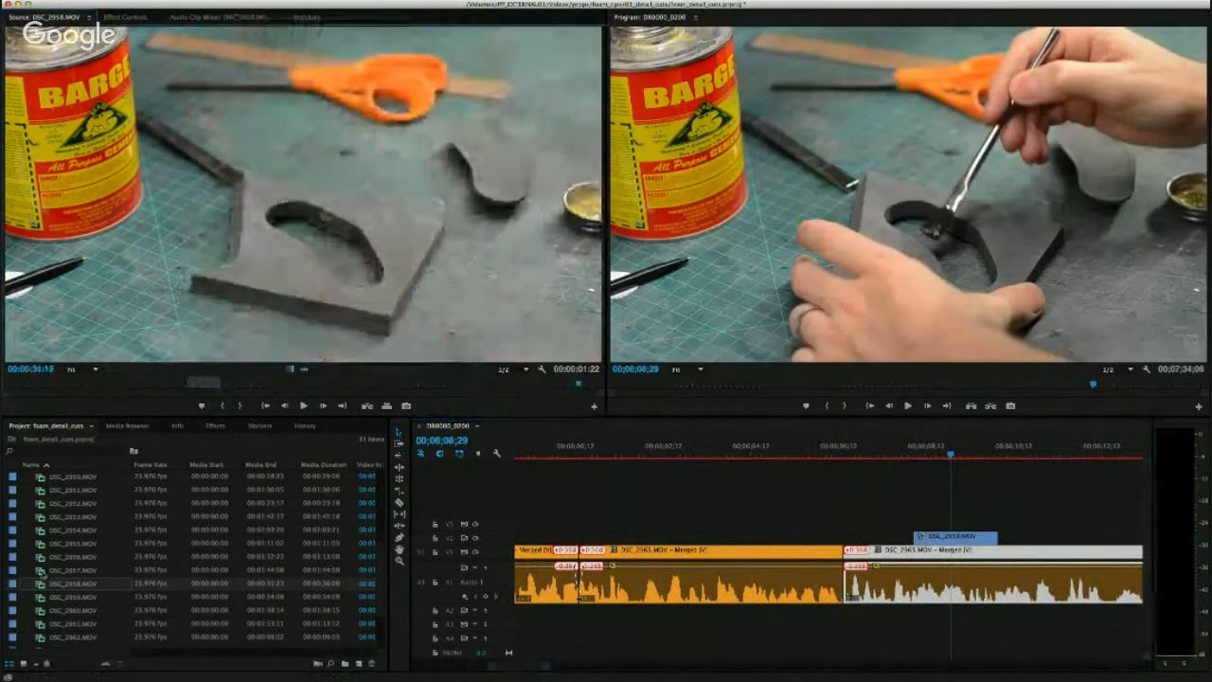
double_click(57, 599)
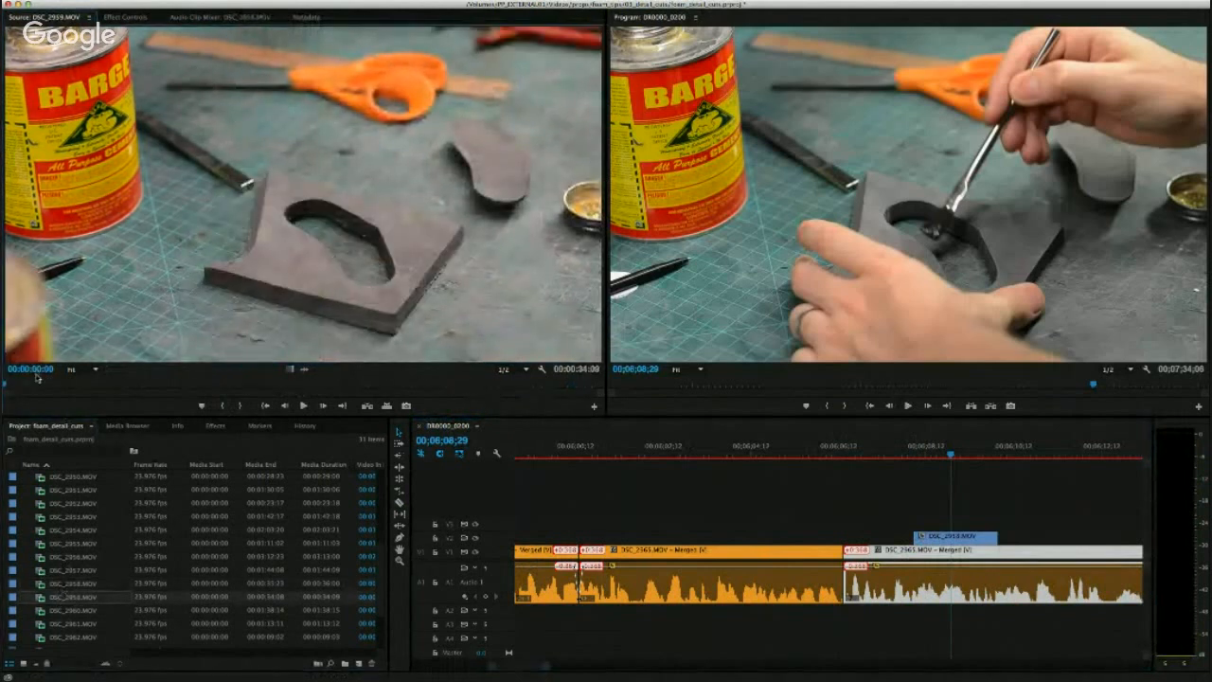
left_click_drag(104, 384, 295, 383)
left_click(225, 406)
key("space")
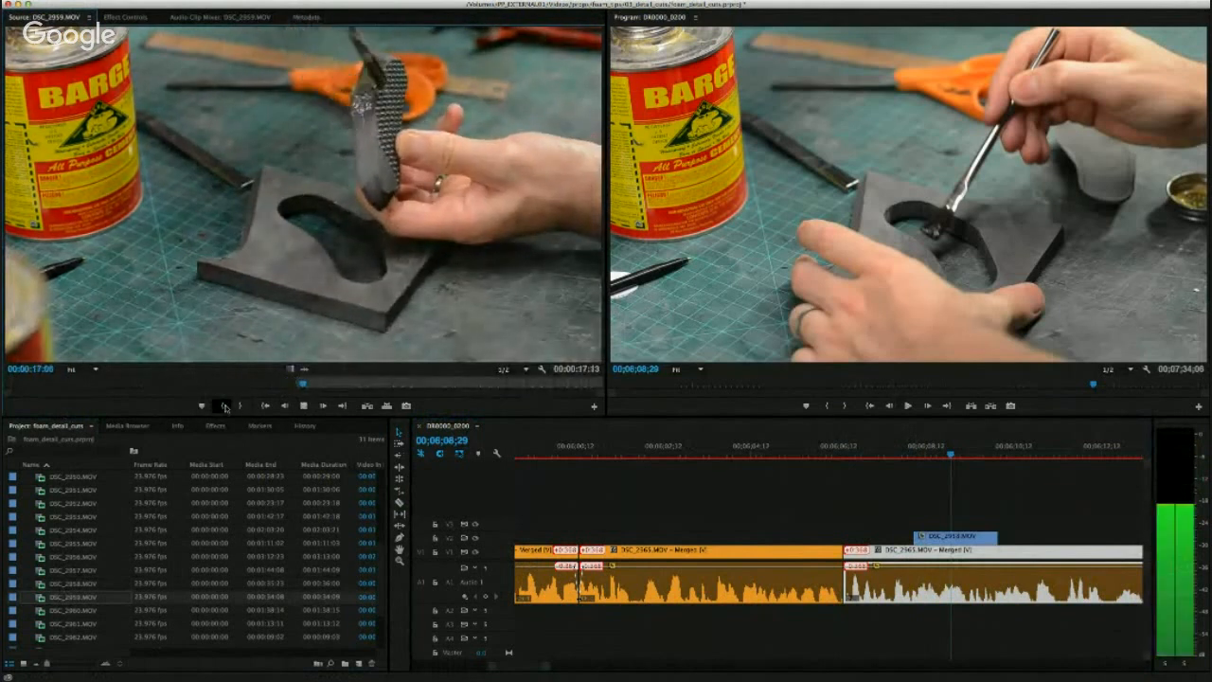
key("space")
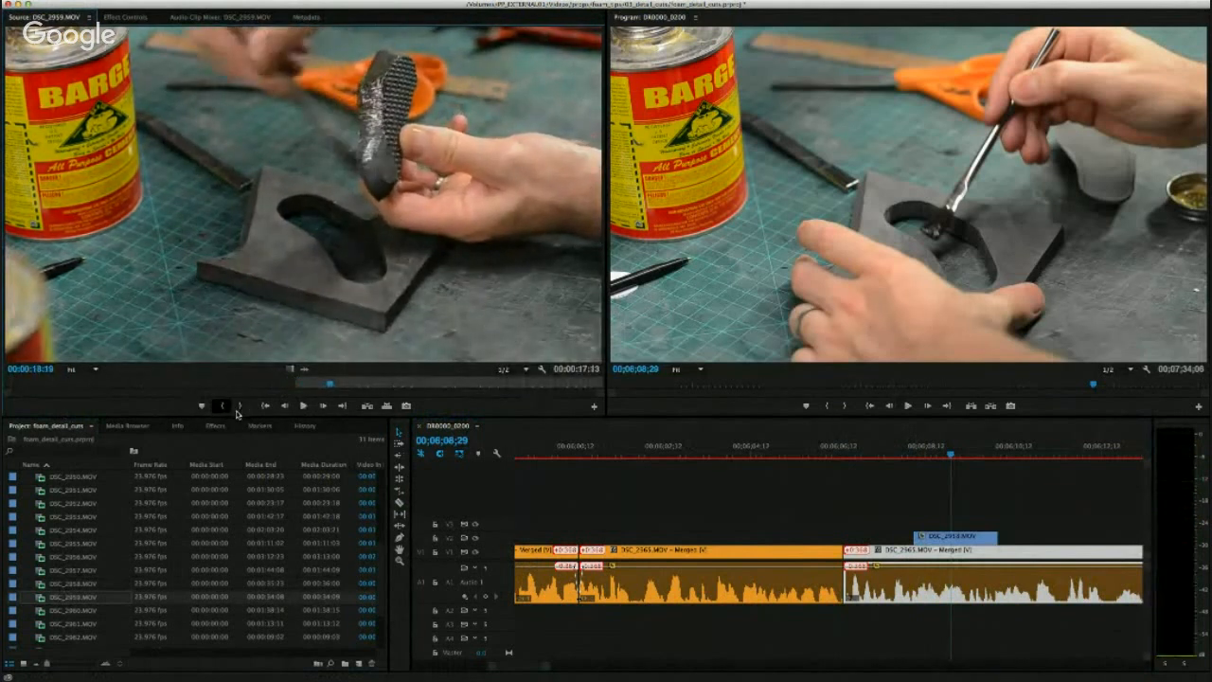
left_click_drag(687, 458, 915, 483)
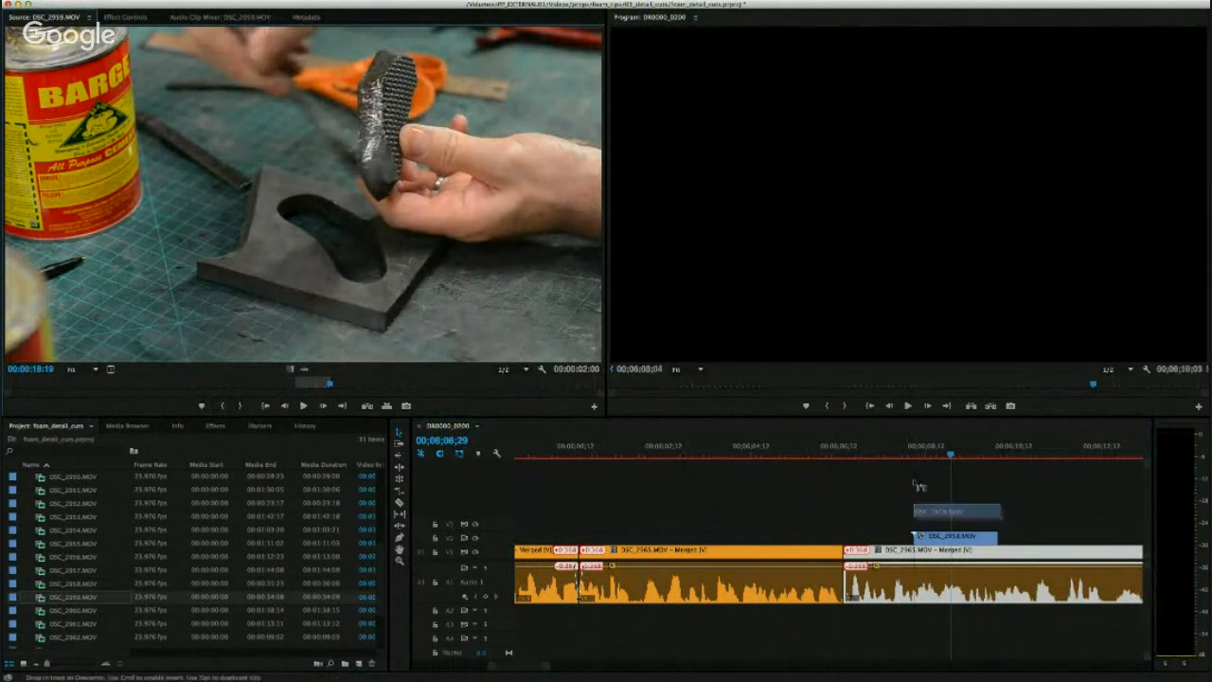
left_click_drag(998, 537, 998, 537)
Mark a 3:14 range of DSC_2961 ending at 00:00:23:18 and place it on V2 after the DSC_2959 clip.
left_click_drag(938, 452, 885, 454)
left_click_drag(351, 383, 550, 384)
left_click(78, 613)
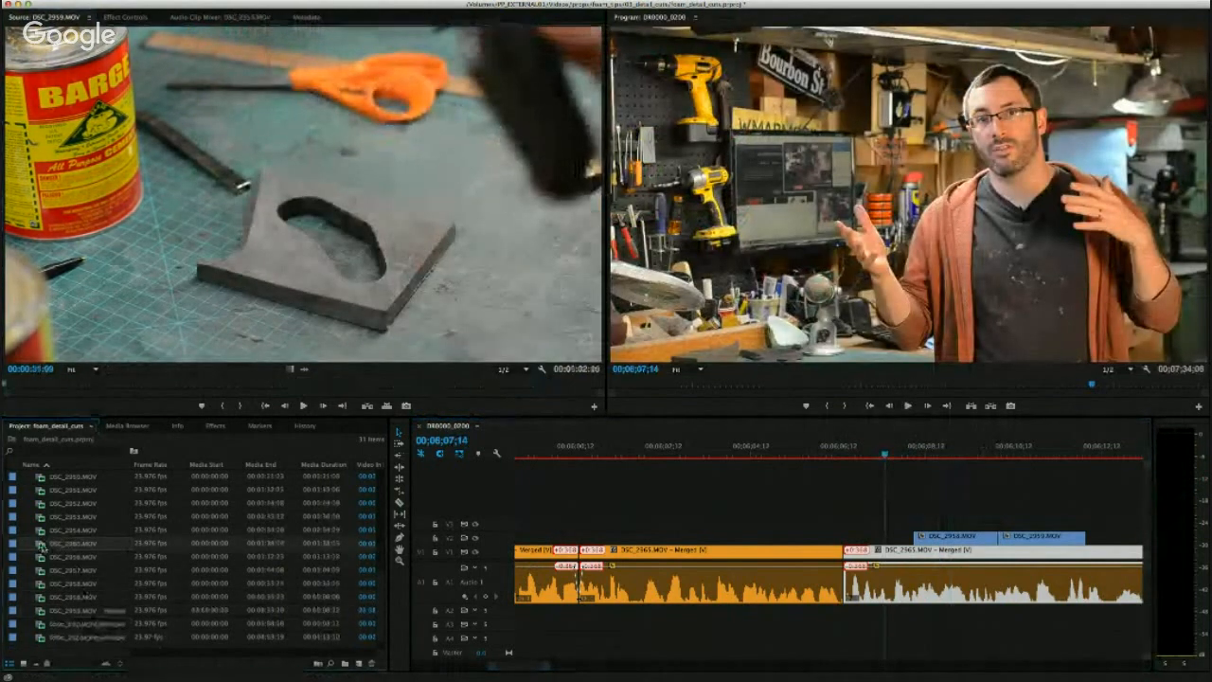
double_click(44, 532)
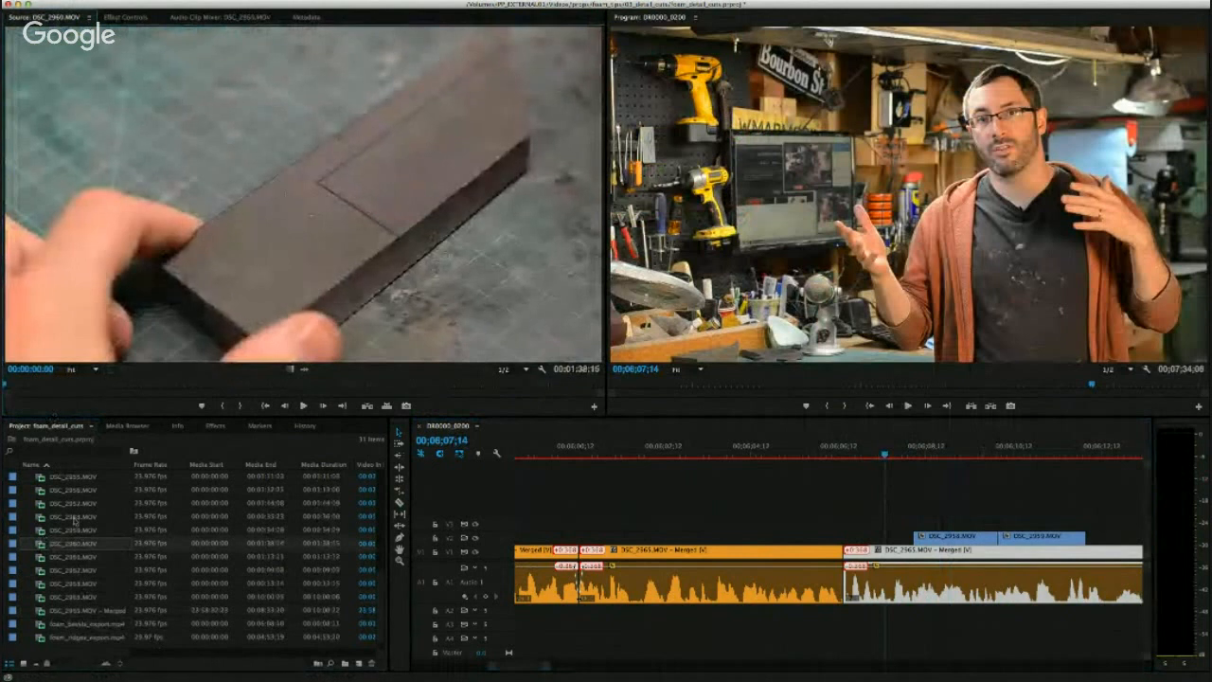
double_click(65, 558)
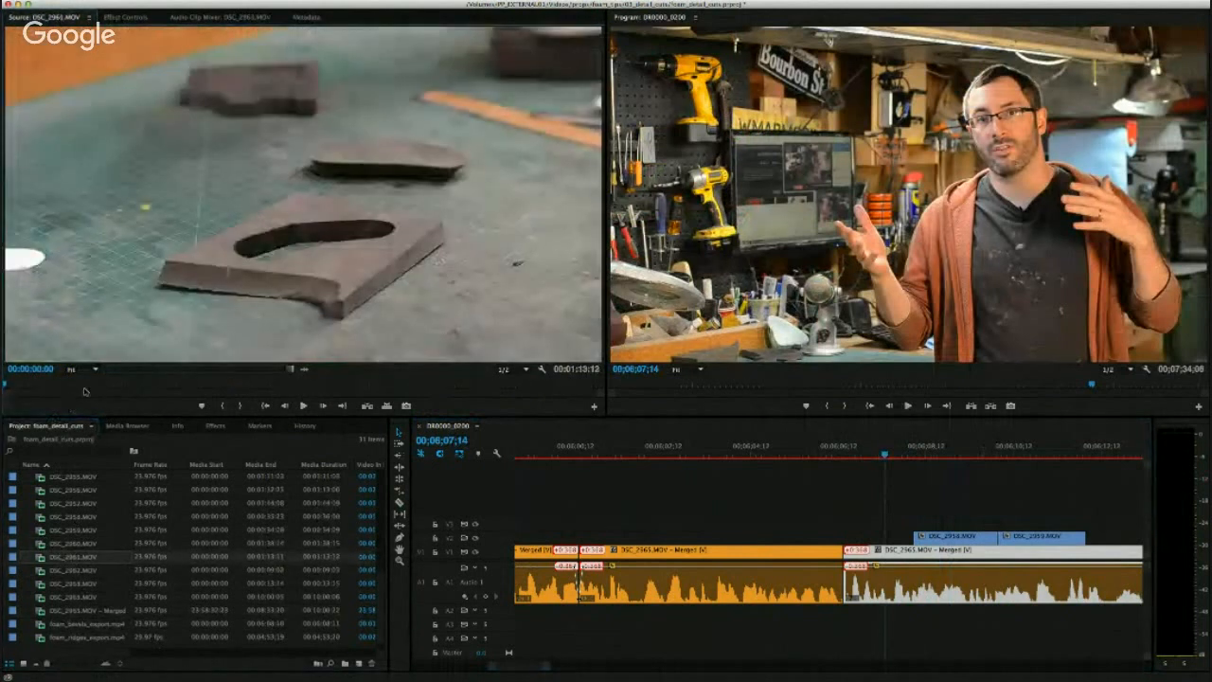
left_click_drag(110, 385, 168, 393)
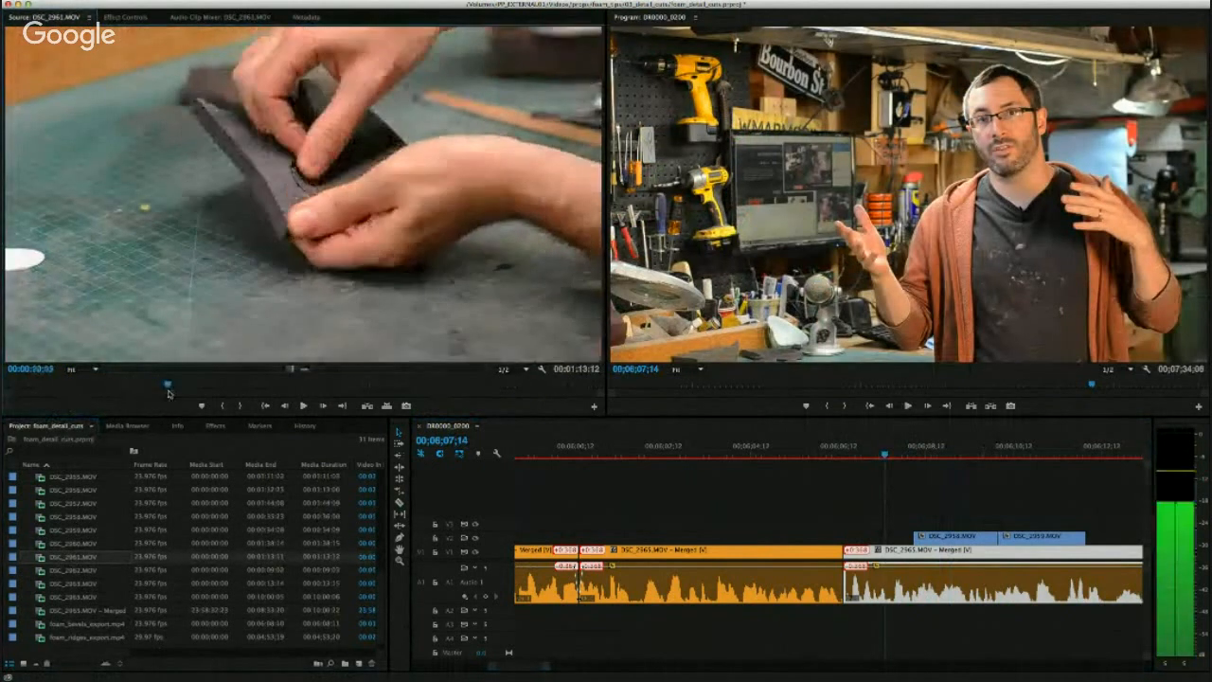
left_click(226, 406)
key("space")
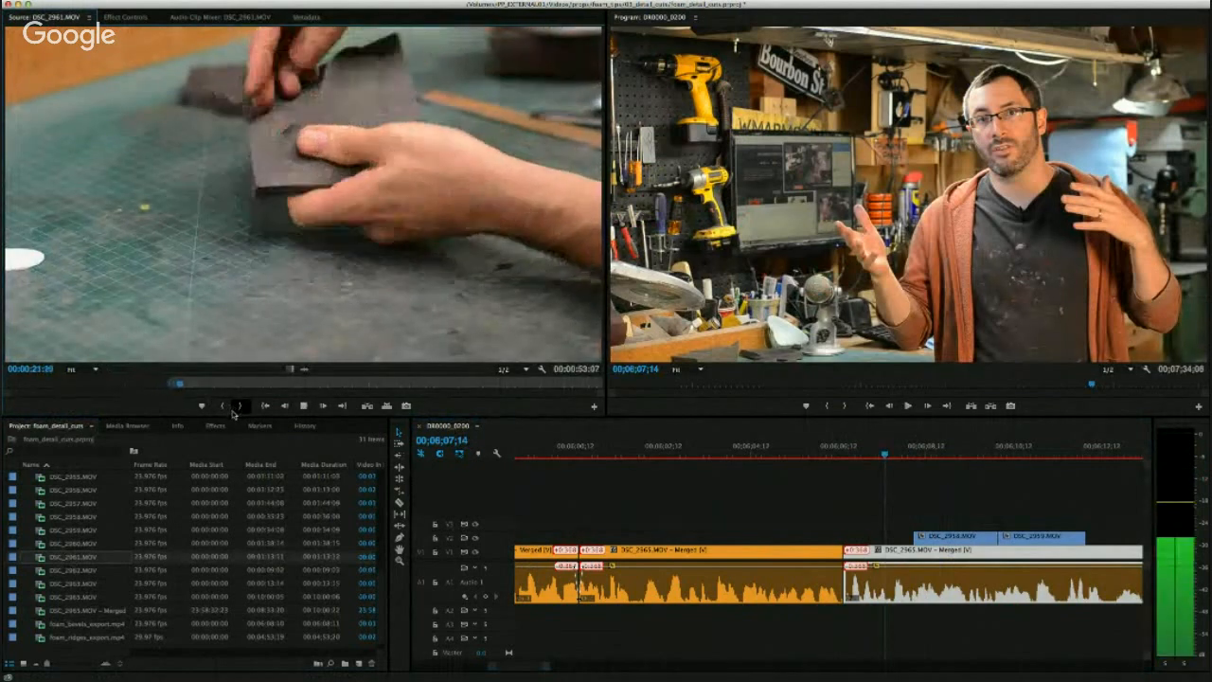
key("space")
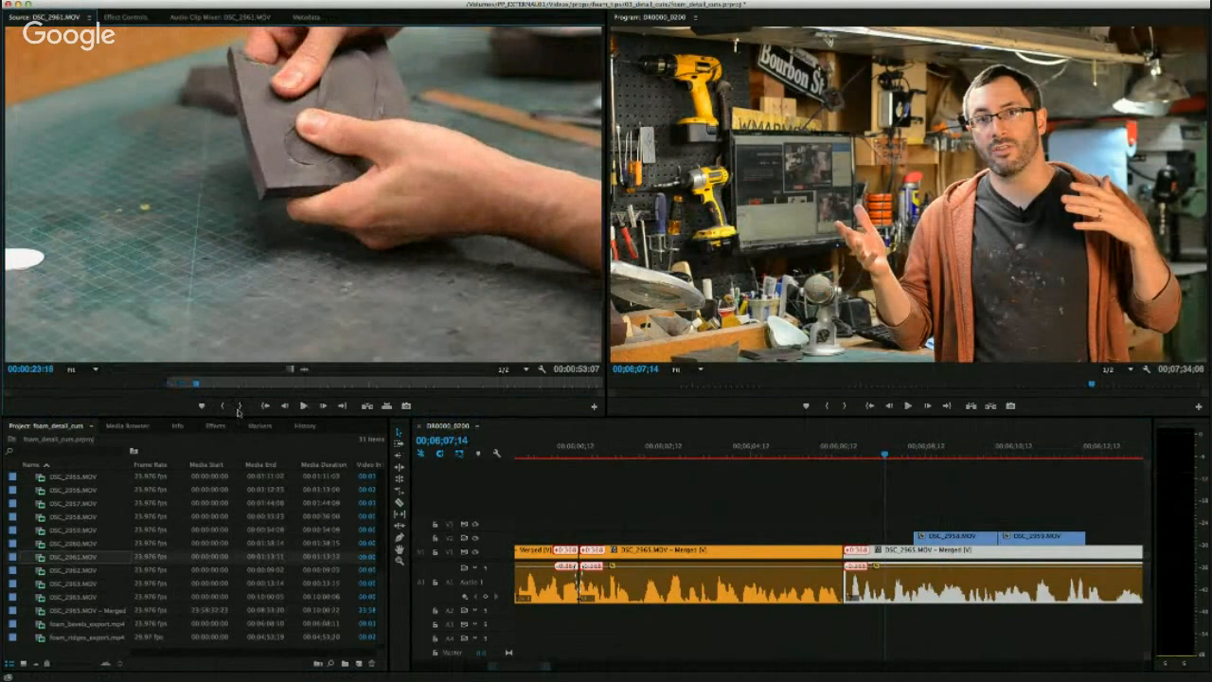
left_click(239, 407)
left_click_drag(290, 369, 1096, 538)
Mark a 2:21 range of DSC_2961 starting at 00:00:46:09 and place it on V2 after the first DSC_2961 clip.
left_click(239, 387)
left_click_drag(239, 386, 373, 395)
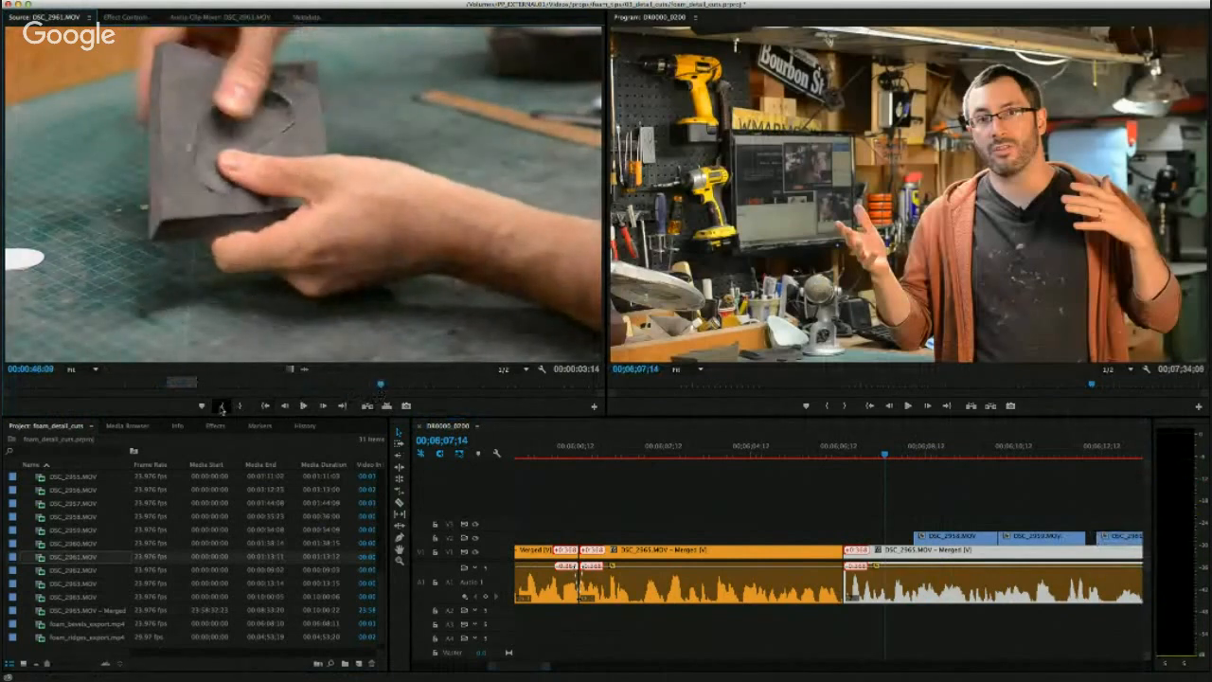
left_click(221, 407)
key("space")
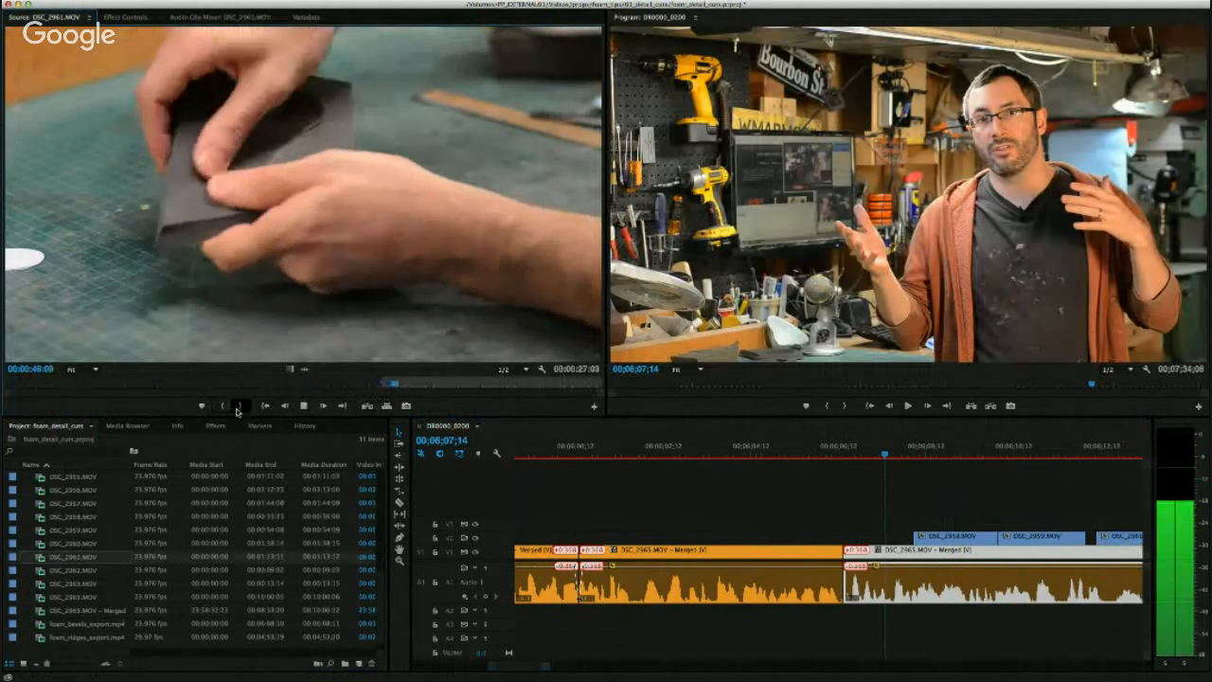
left_click(238, 406)
left_click_drag(290, 370, 973, 476)
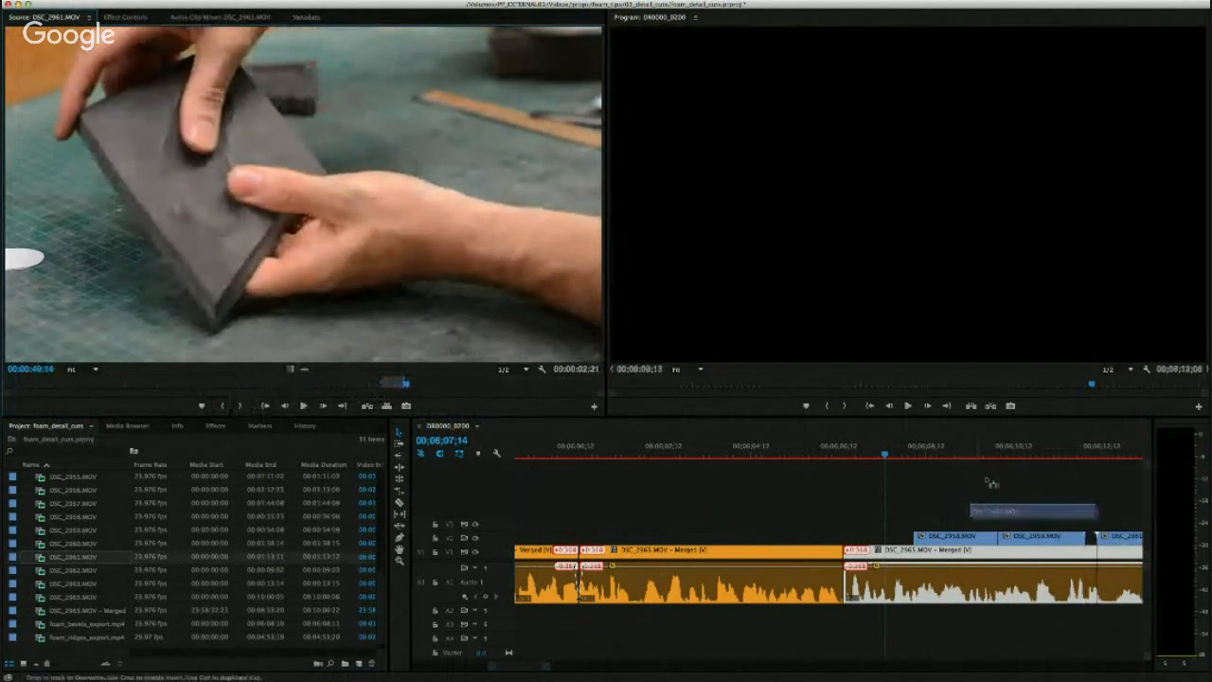
left_click_drag(1009, 514, 1010, 514)
mouse_move(540, 669)
left_mouse_down()
mouse_move(593, 671)
mouse_move(551, 671)
left_mouse_up()
key("minus")
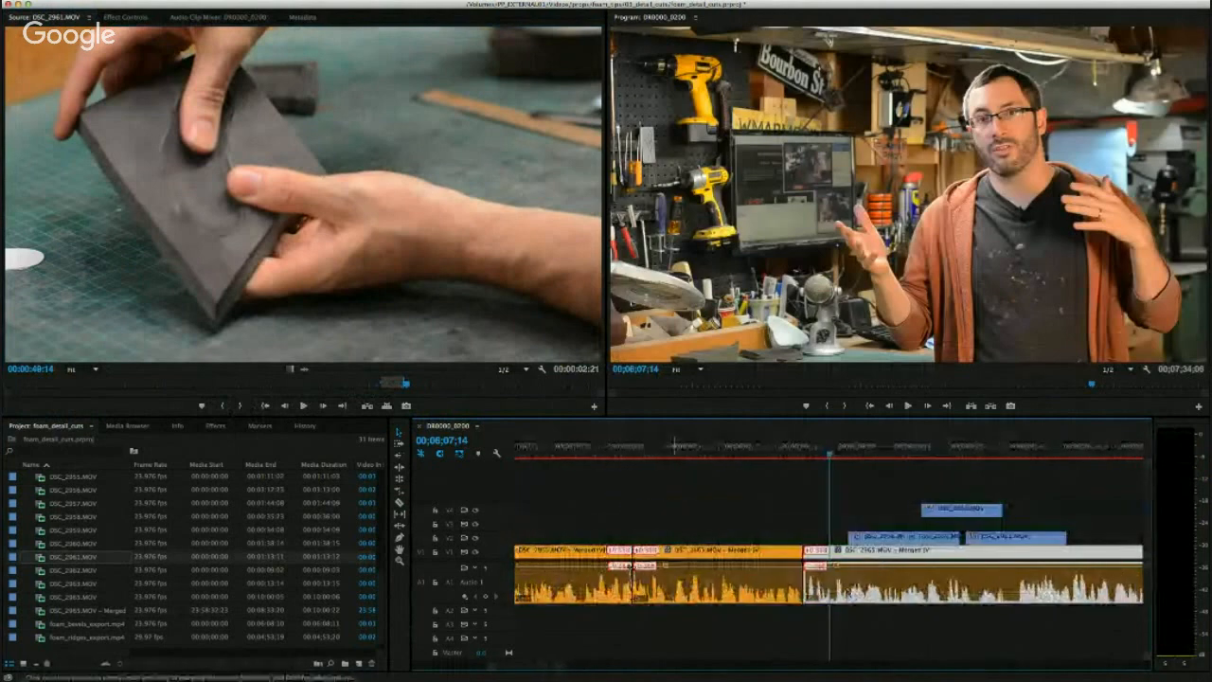
left_click_drag(946, 512, 1099, 537)
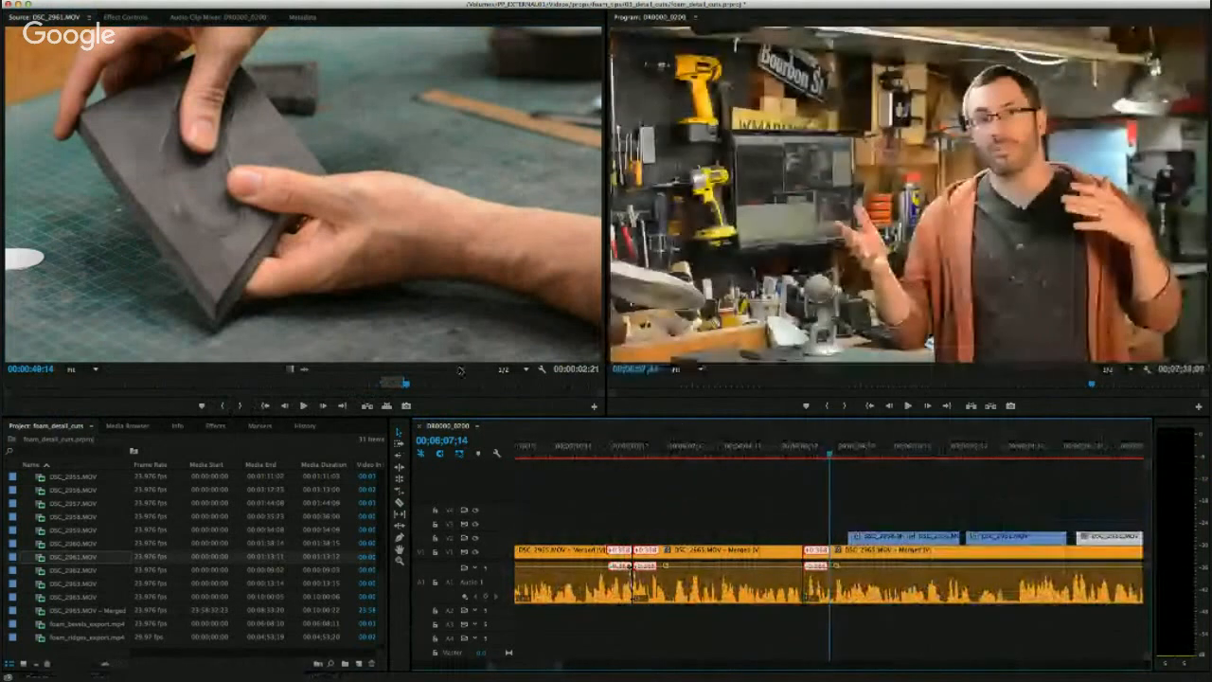
Move both DSC_2961 clips back to close the gaps between the B-roll clips on V2, and play through the sequence.
mouse_move(454, 386)
left_mouse_down()
mouse_move(598, 383)
mouse_move(450, 387)
left_mouse_up()
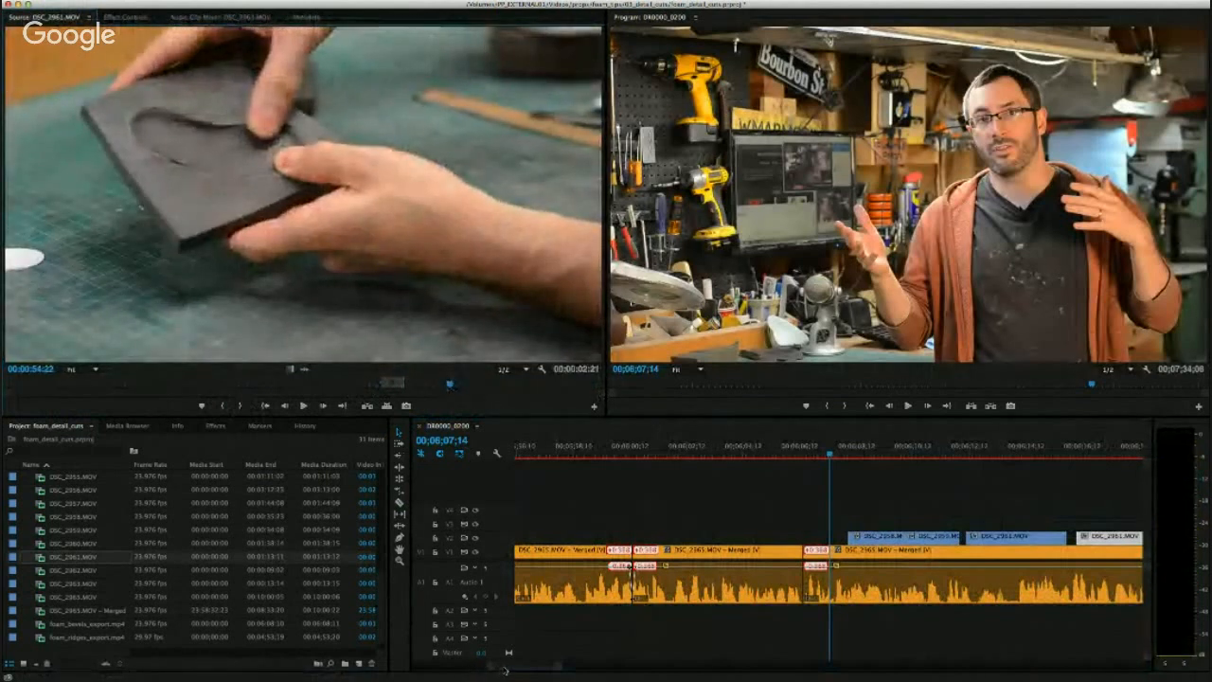
left_click_drag(504, 666, 505, 666)
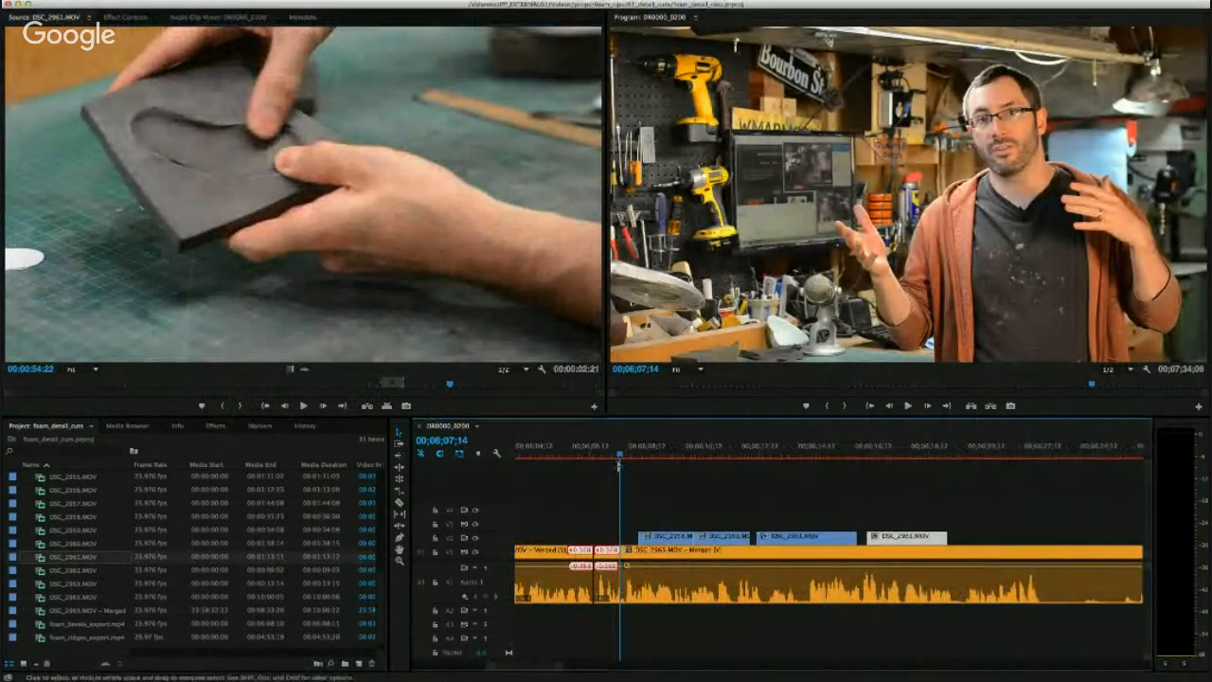
key("space")
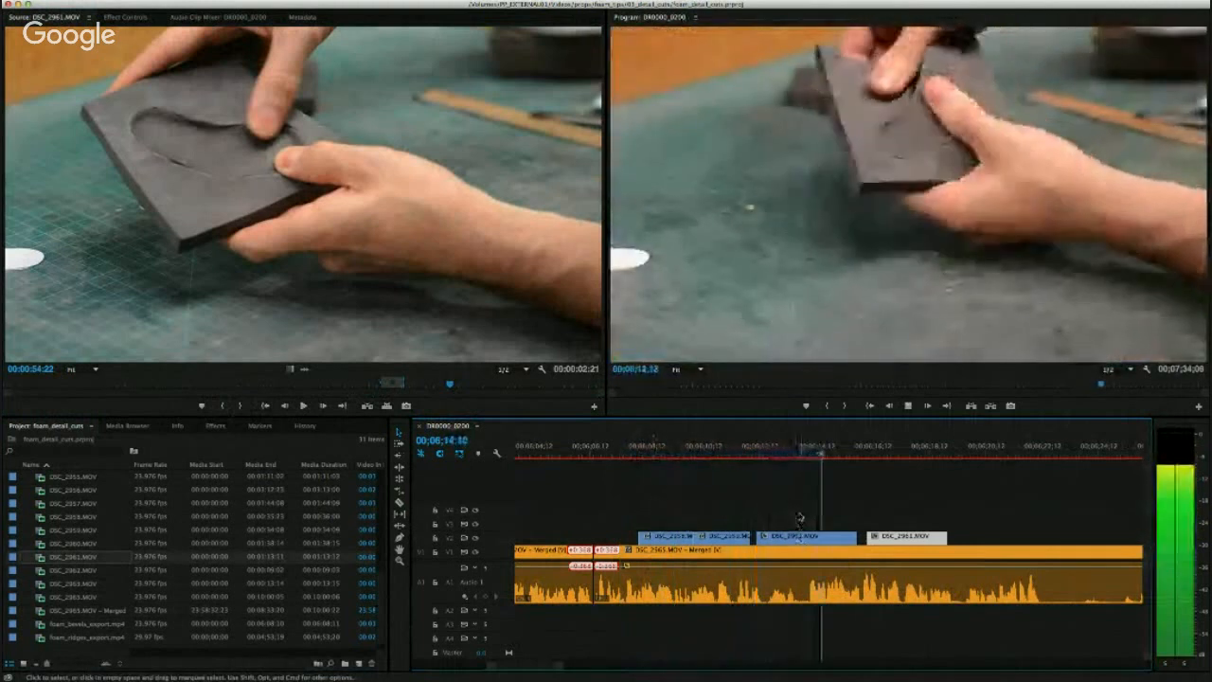
key("space")
left_click_drag(801, 535, 788, 535)
key("space")
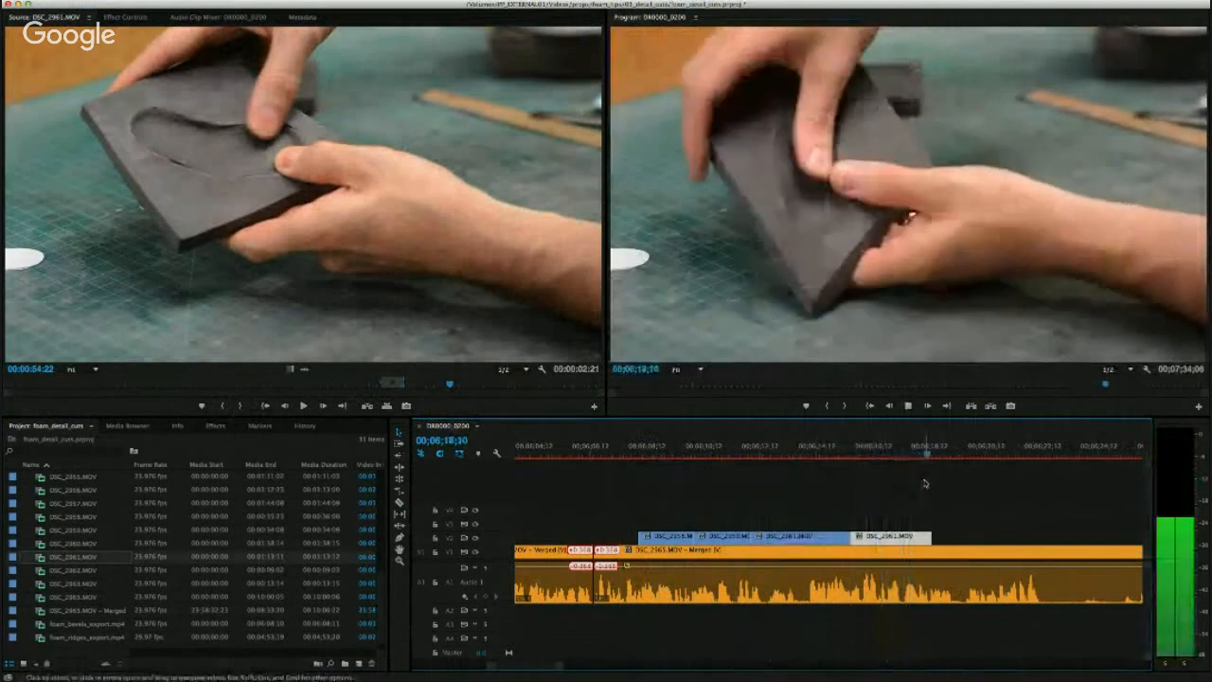
key("space")
left_click_drag(651, 448, 634, 449)
key("space")
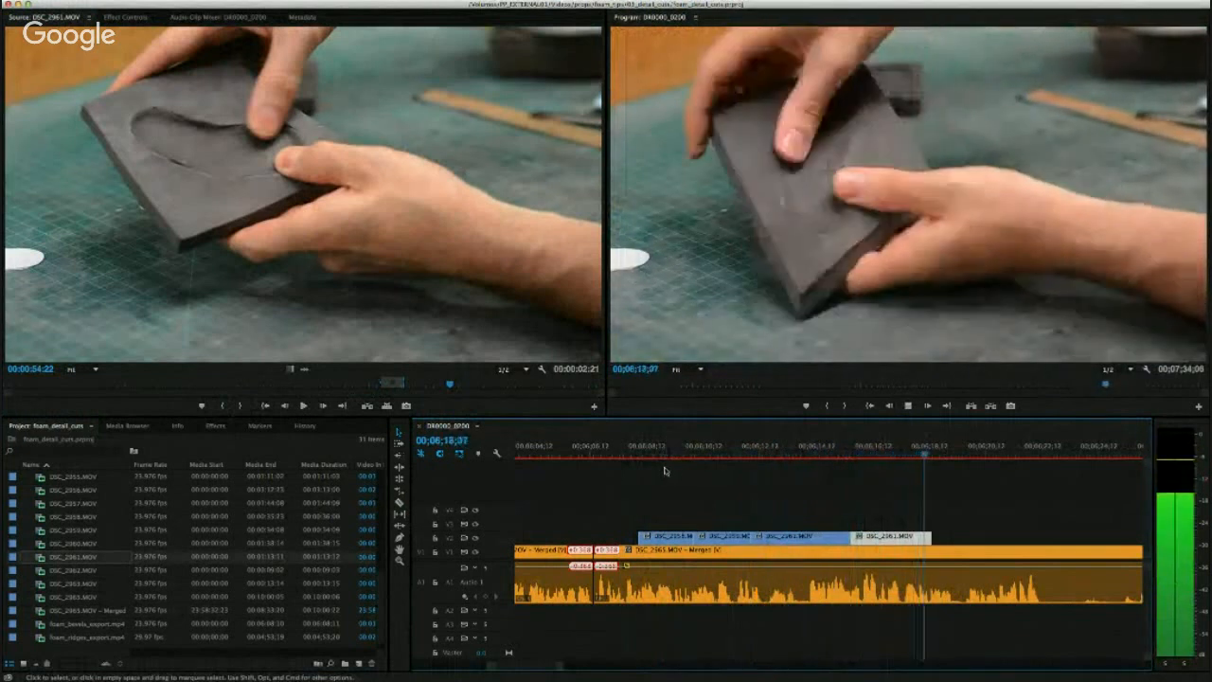
Move the four B-roll clips from V2 down onto V1 and apply the default video transition at the start and end of the run.
left_click_drag(637, 499, 867, 537)
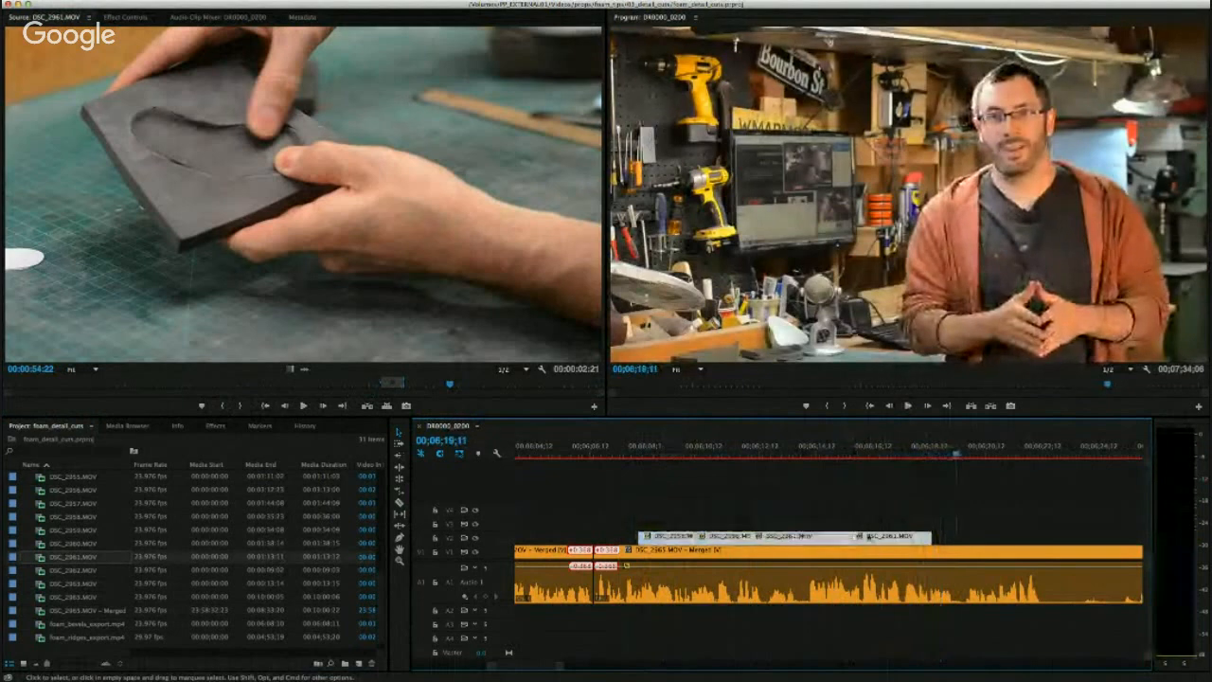
left_click_drag(725, 536, 725, 551)
left_click_drag(636, 528, 650, 552)
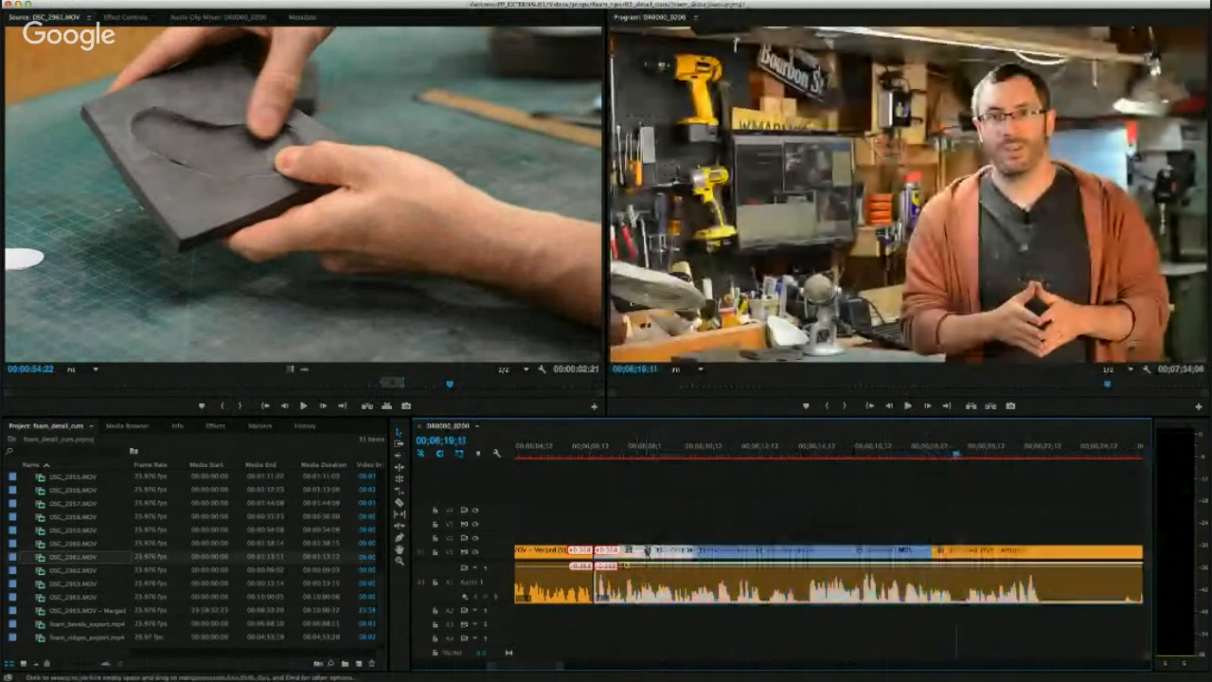
key("super+d")
left_click_drag(884, 506, 955, 552)
key("super+d")
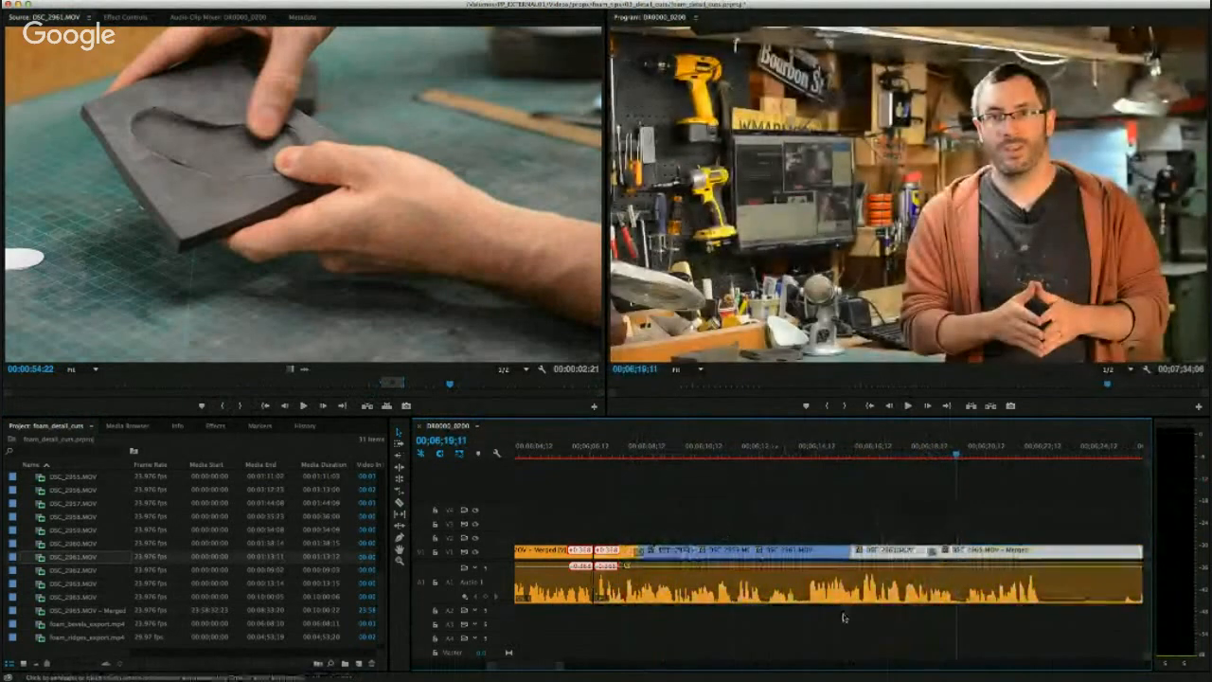
Play from the interview footage before the B-roll run and scrub through the clips to review how the section flows.
left_click_drag(560, 668, 565, 669)
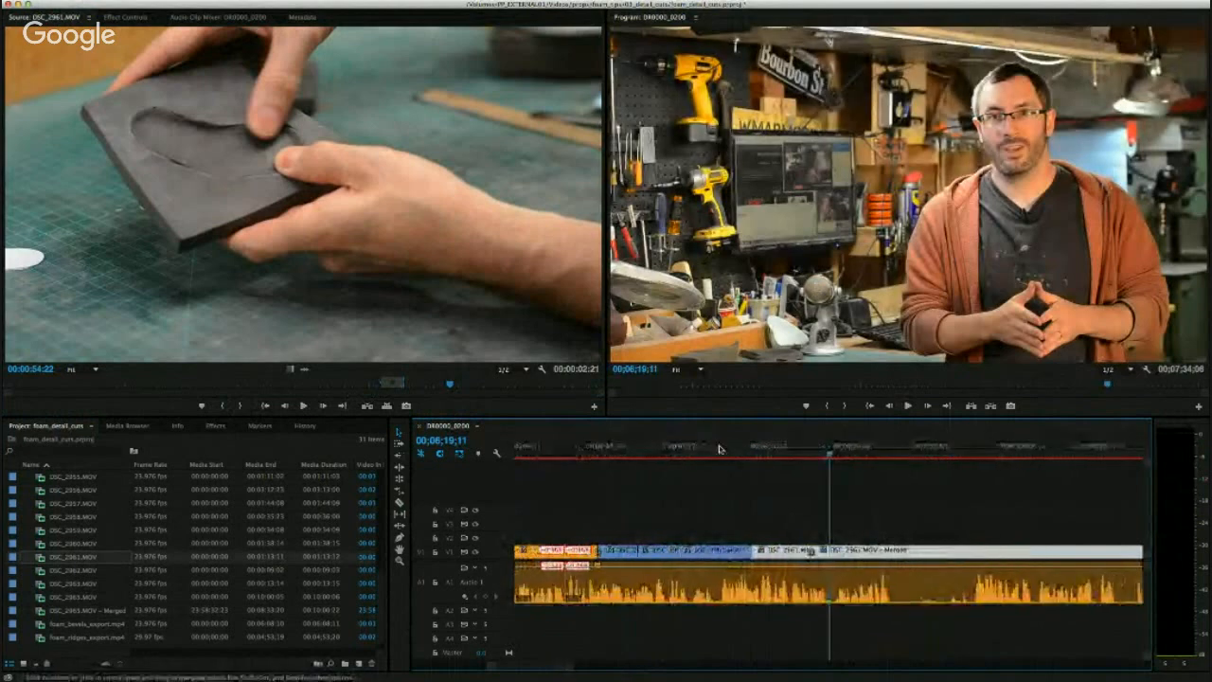
left_click_drag(706, 447, 562, 459)
left_click_drag(555, 671, 552, 671)
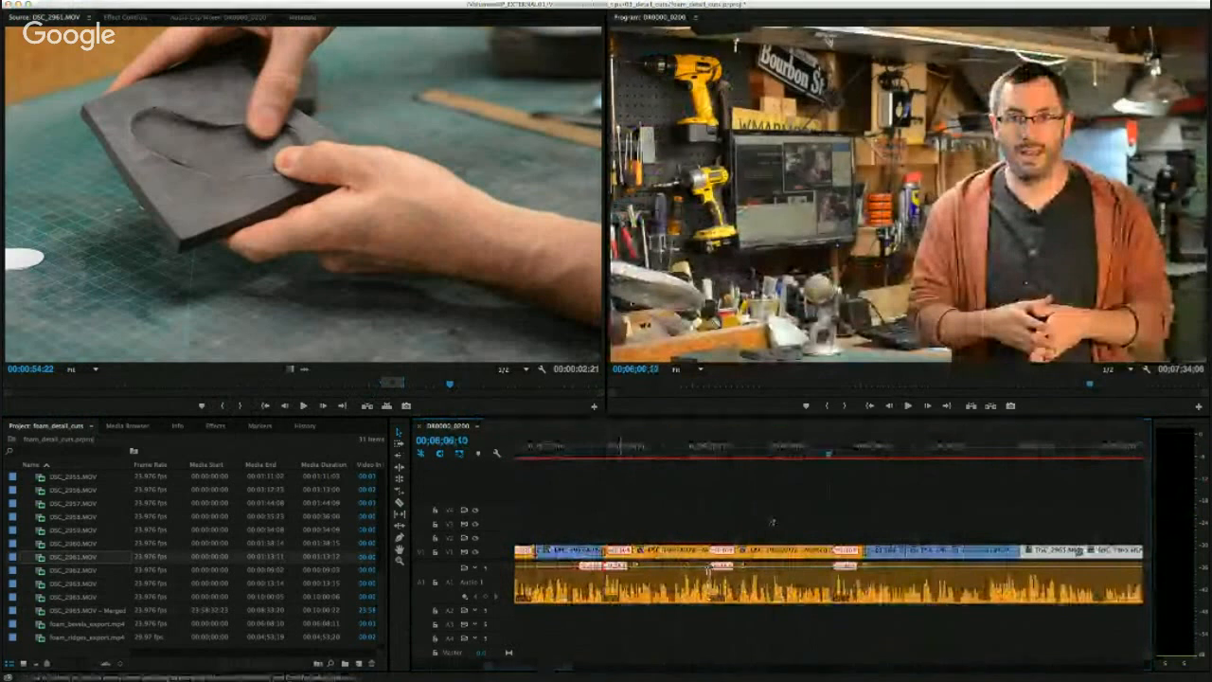
key("space")
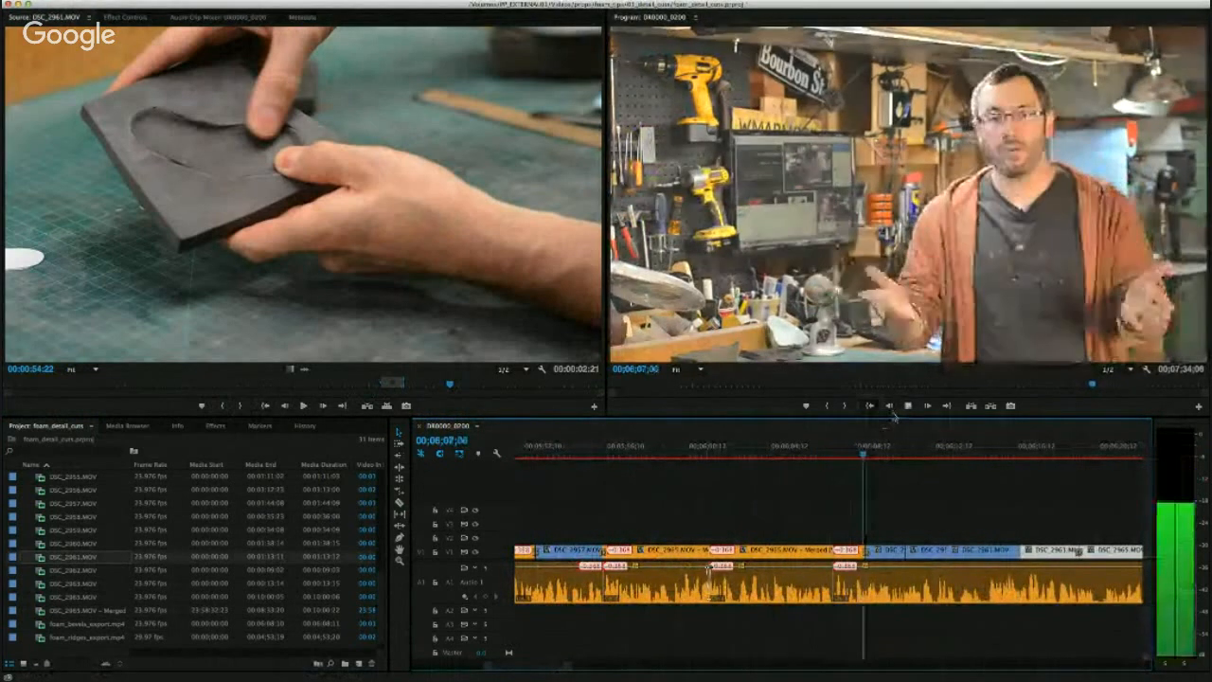
left_click(1013, 454)
left_click_drag(1016, 454, 1051, 454)
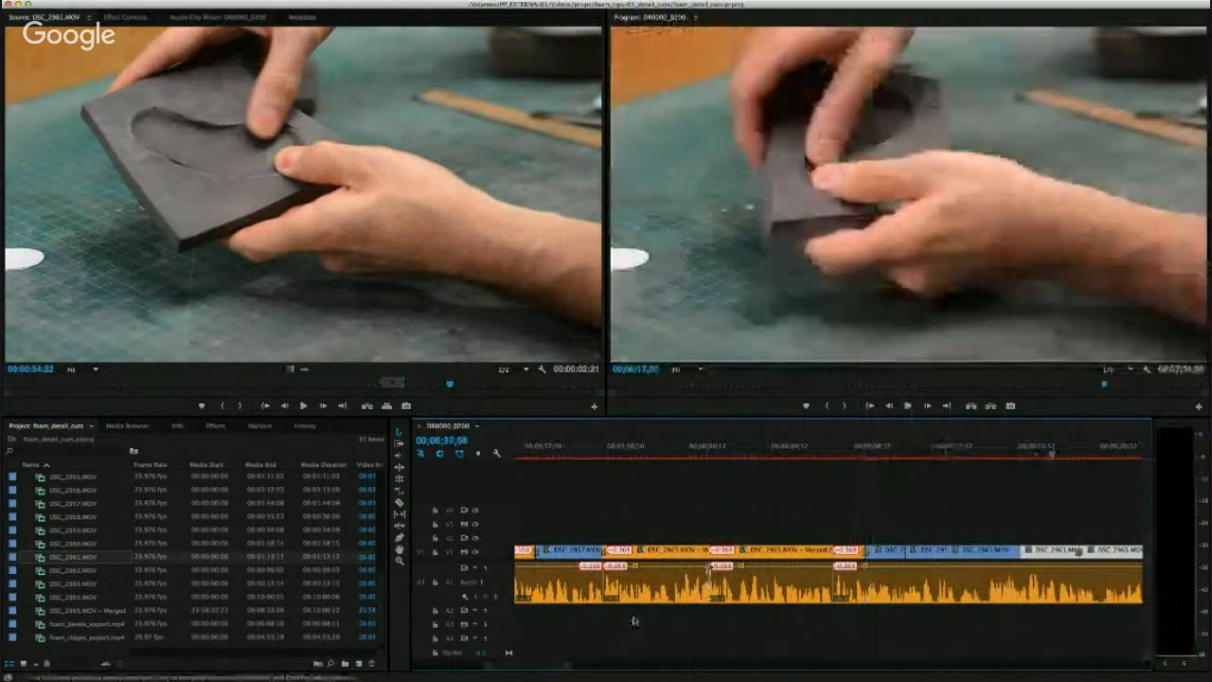
left_click_drag(544, 672, 548, 671)
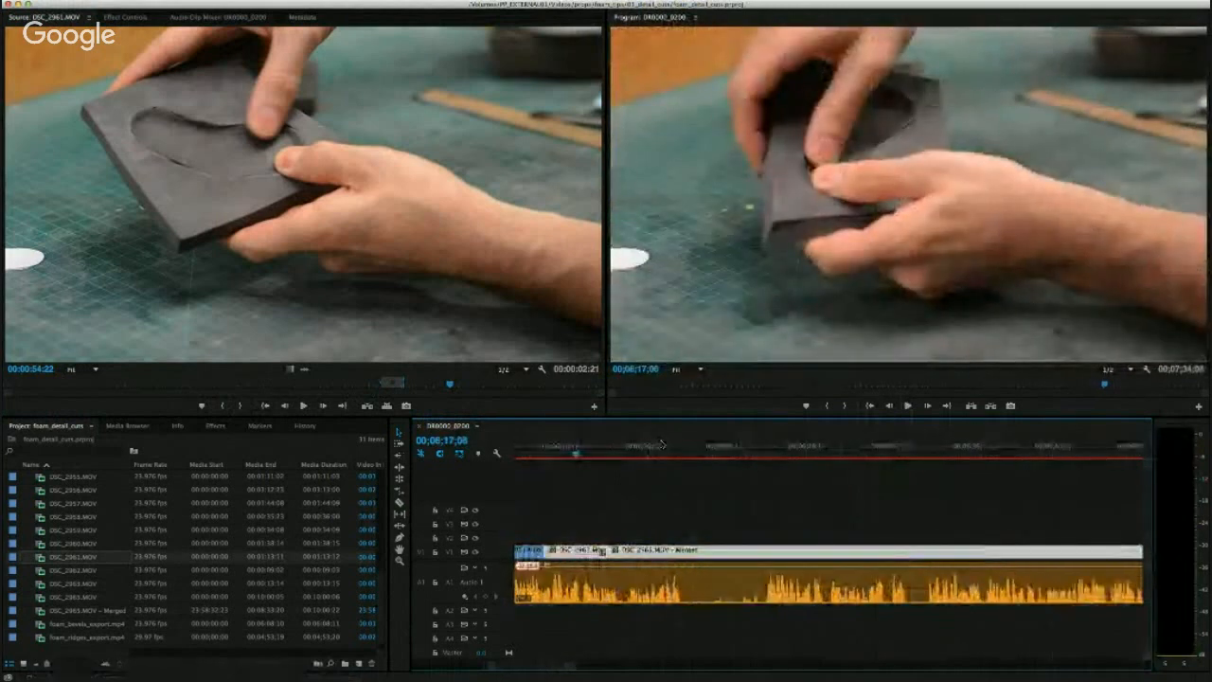
Find the end of the spoken line after the B-roll and split the interview clip at 00:06:22:09.
left_click(667, 449)
key("space")
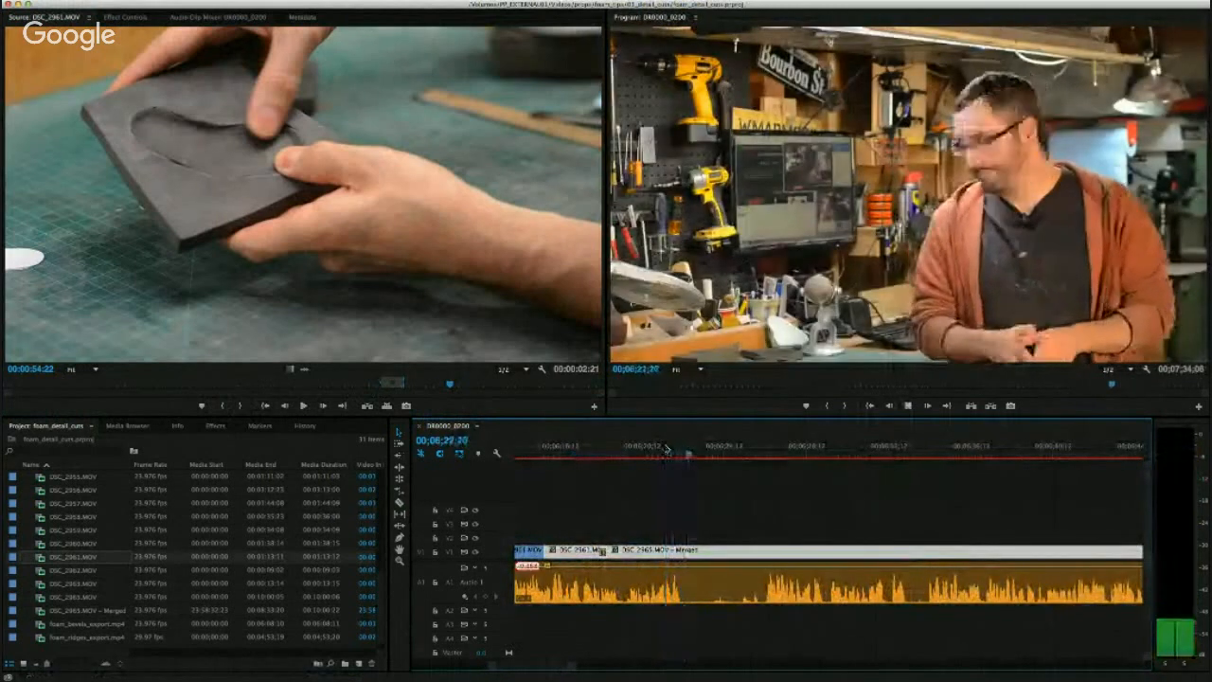
key("space")
key("Left")
key("Left")
key("Left")
key("Left")
key("Left")
key("Left")
key("Left")
key("Left")
key("Left")
key("Left")
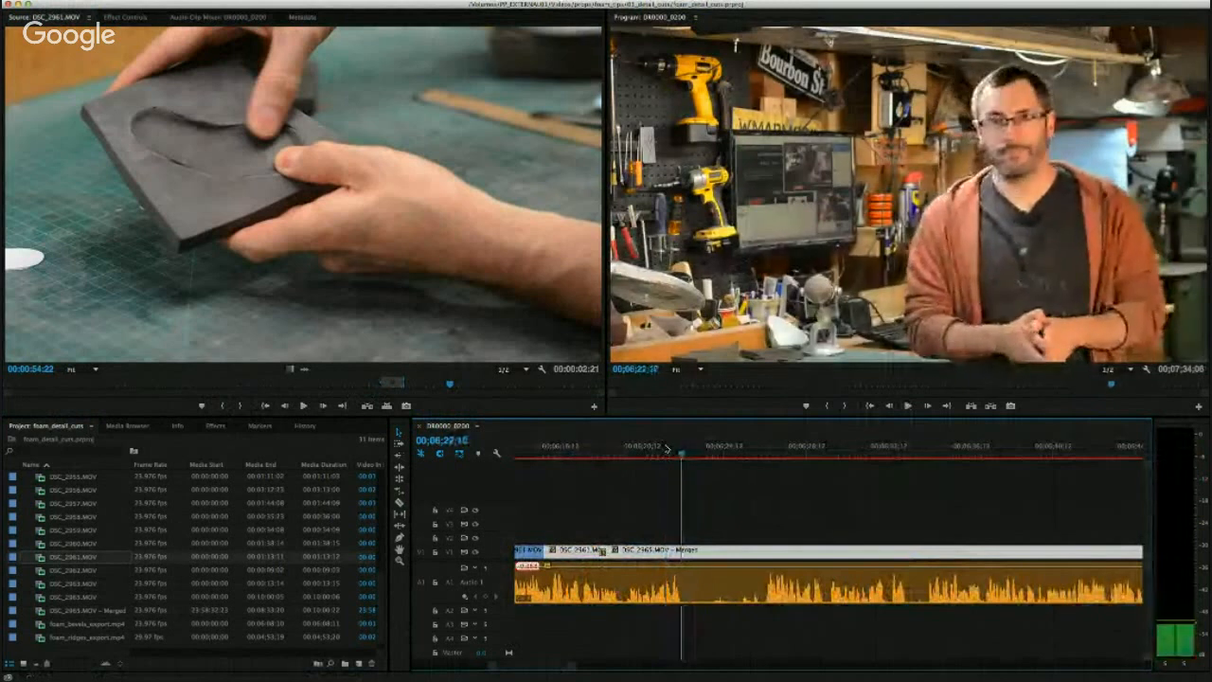
key("Right")
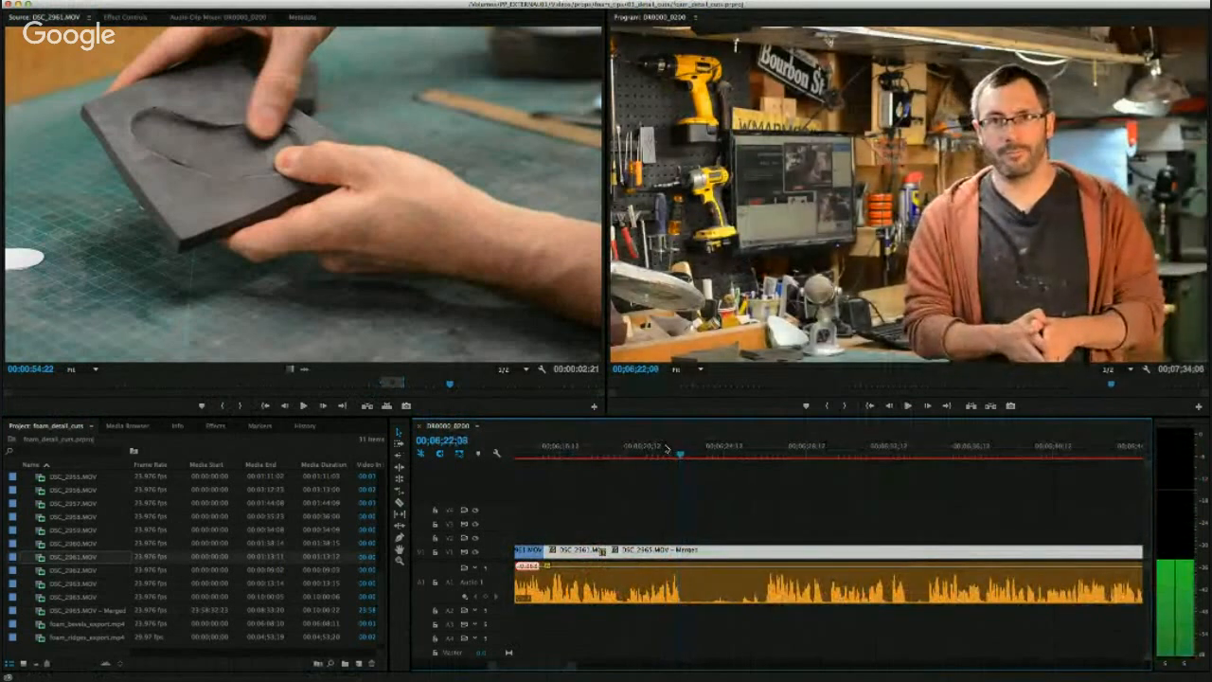
left_click(690, 549)
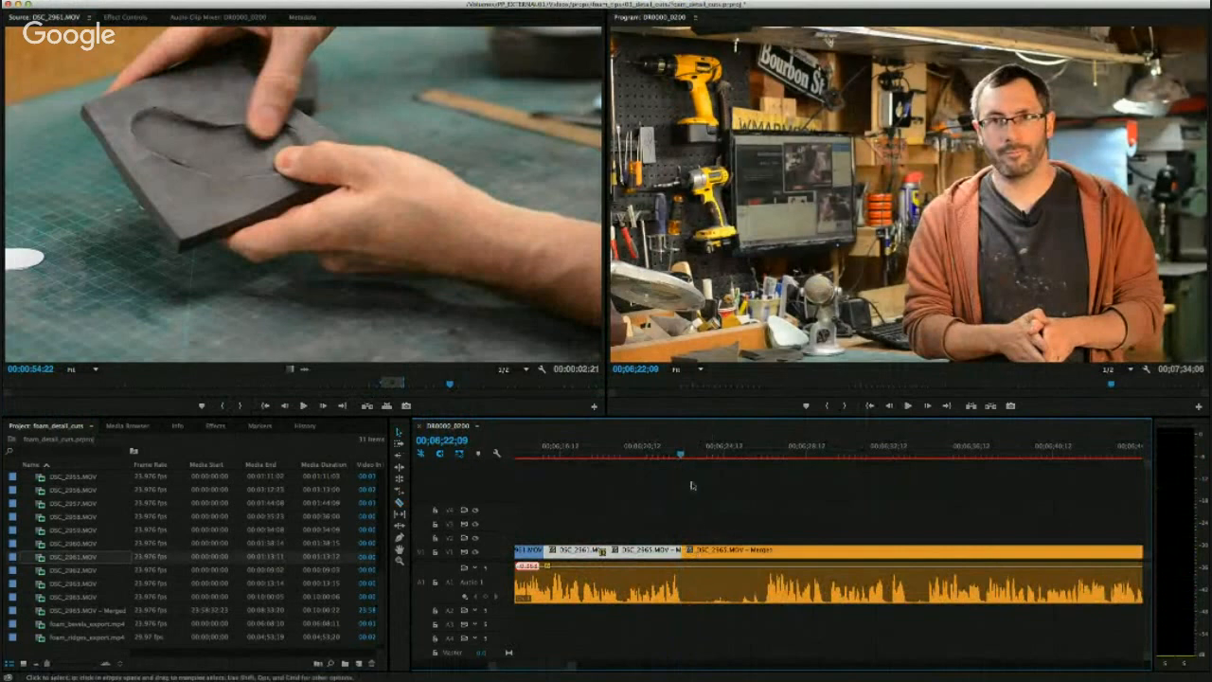
Trim the start of the interview video after the cut to 00:06:26:12, where the speech resumes.
left_click(743, 451)
left_click_drag(752, 452, 766, 447)
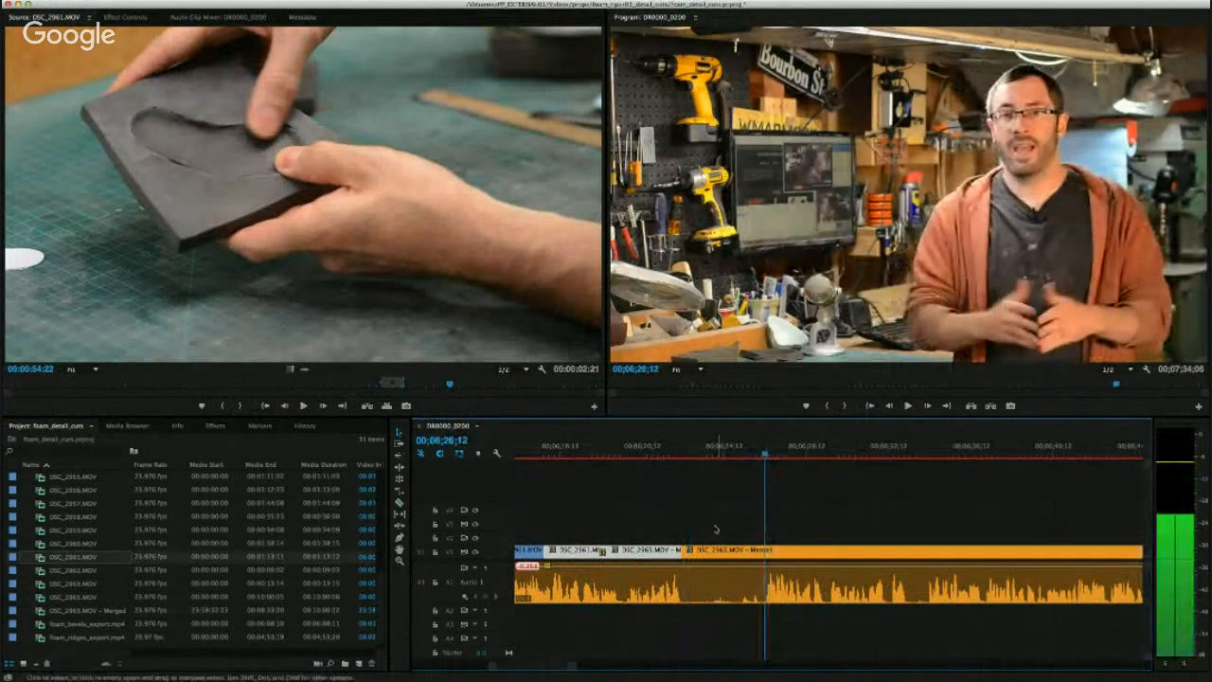
left_click_drag(686, 549, 765, 549)
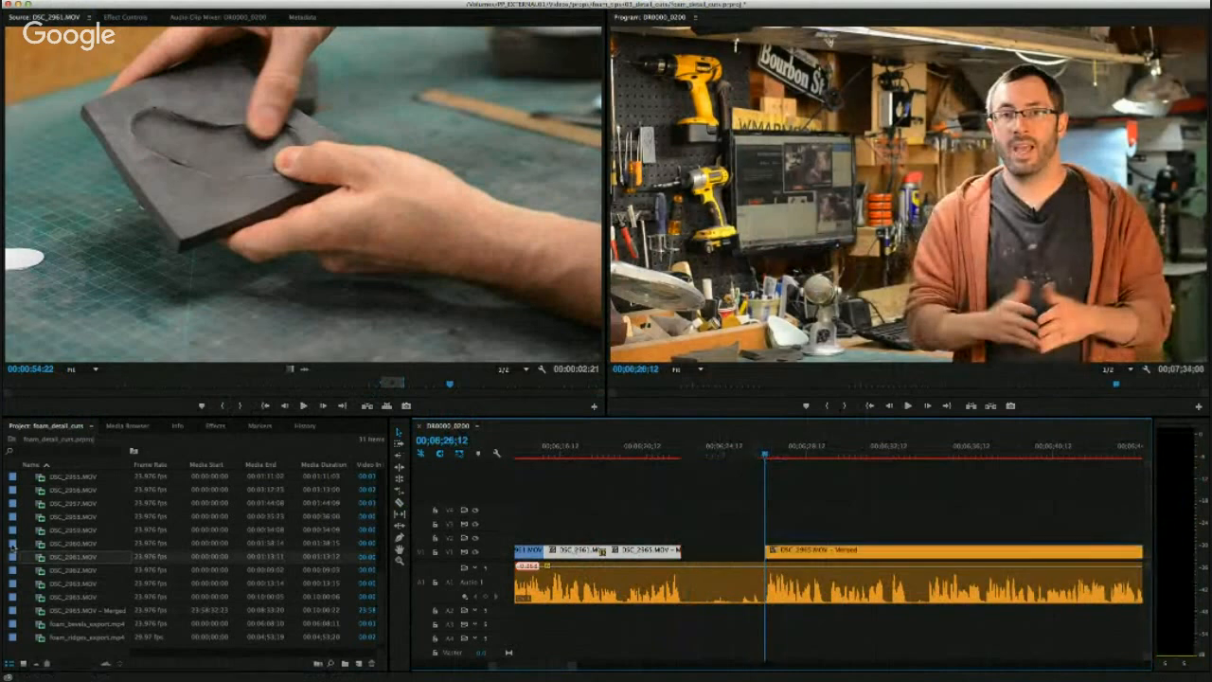
Open DSC_2960 in the Source monitor and scrub to 00:00:30:19 to inspect the footage.
double_click(57, 542)
left_click_drag(134, 391, 190, 396)
left_click(77, 558)
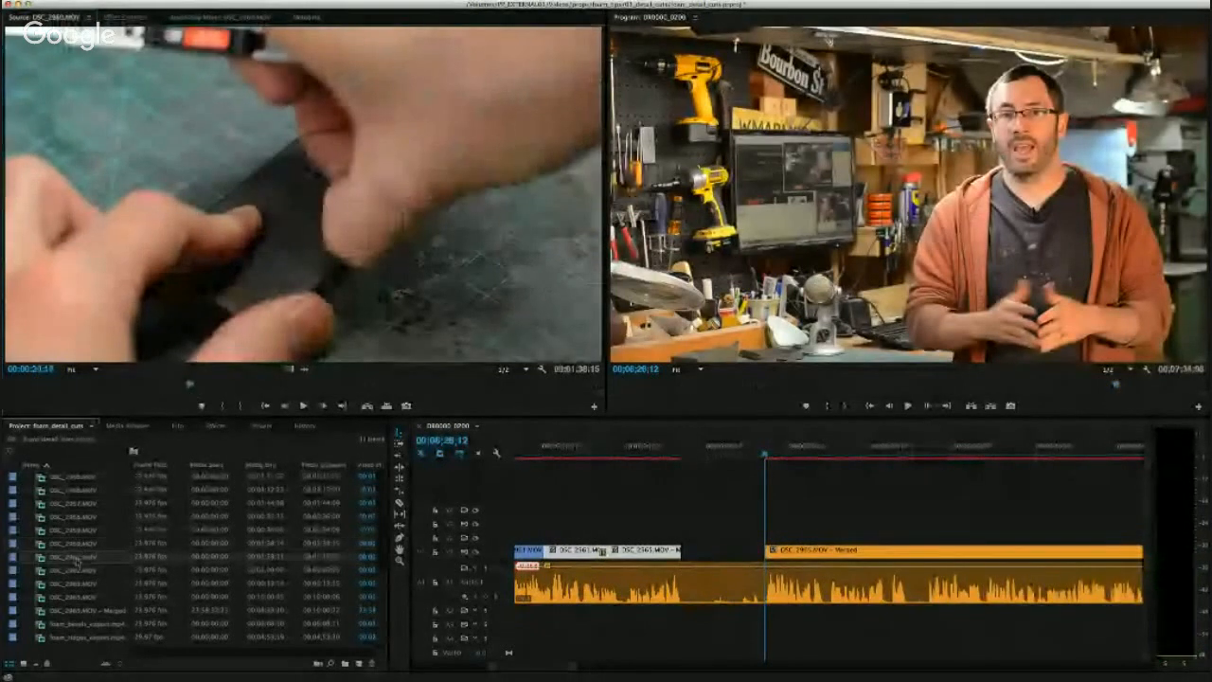
Remove the leftover section between 00:06:22:09 and 00:06:26:12, closing the gap with the following interview footage, and play the joint.
left_click(748, 519)
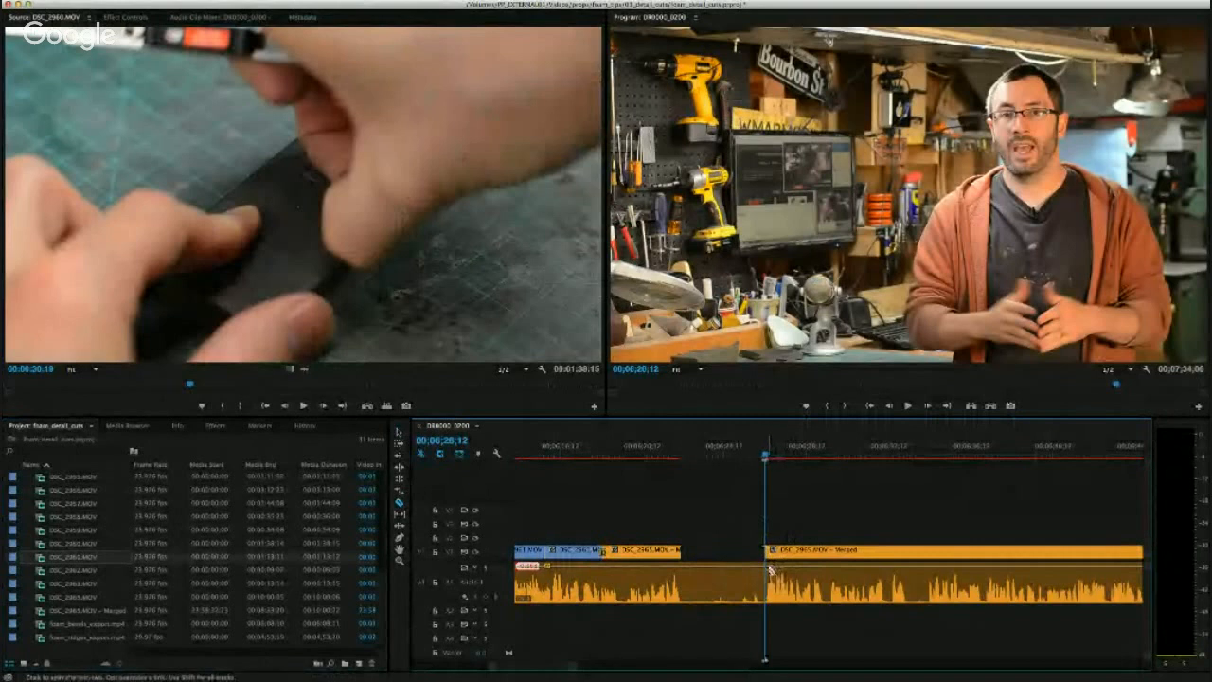
left_click_drag(770, 568, 725, 553)
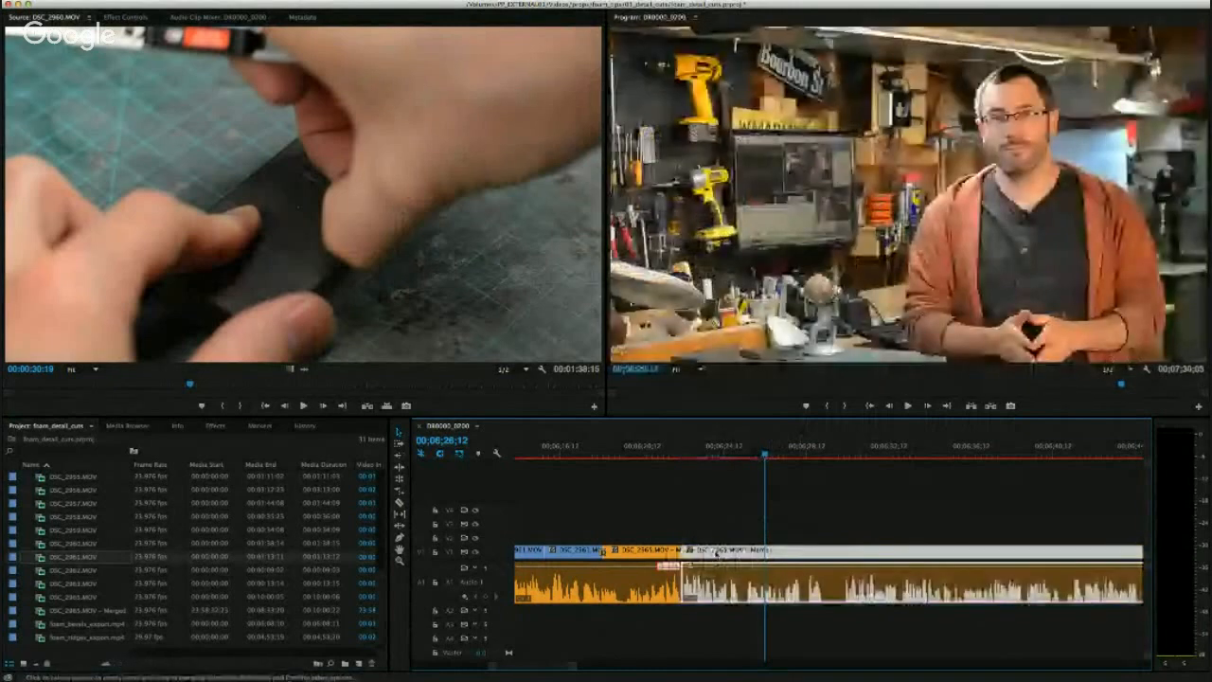
left_click(680, 443)
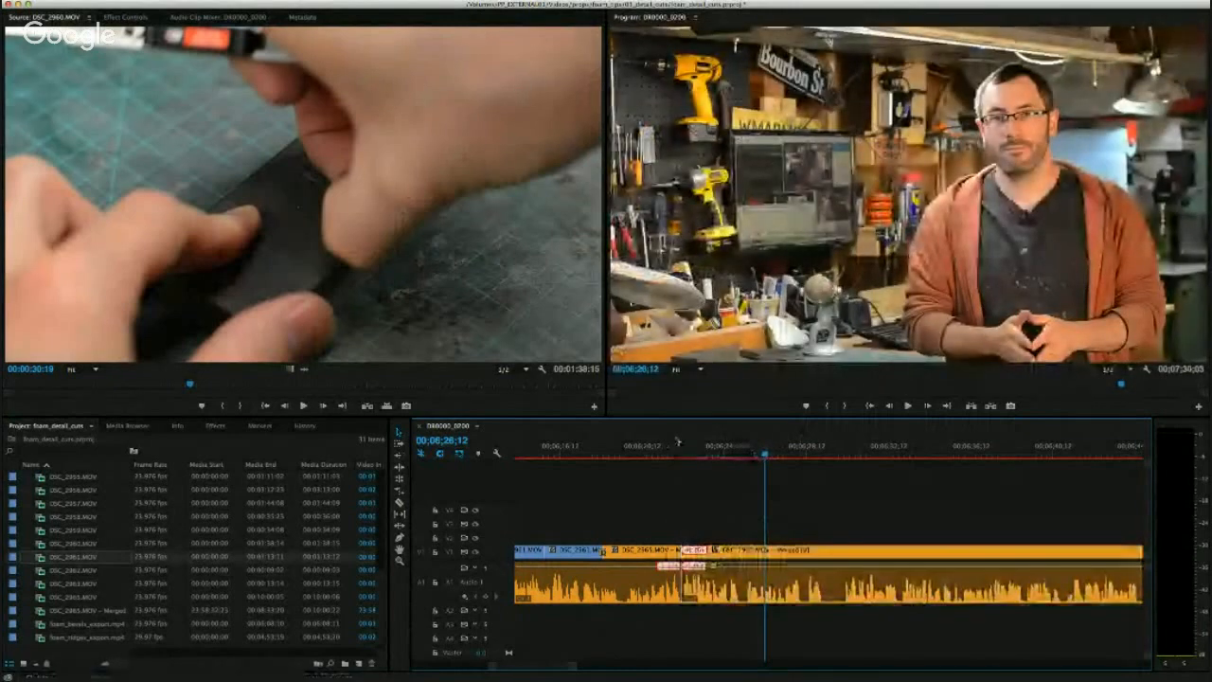
key("space")
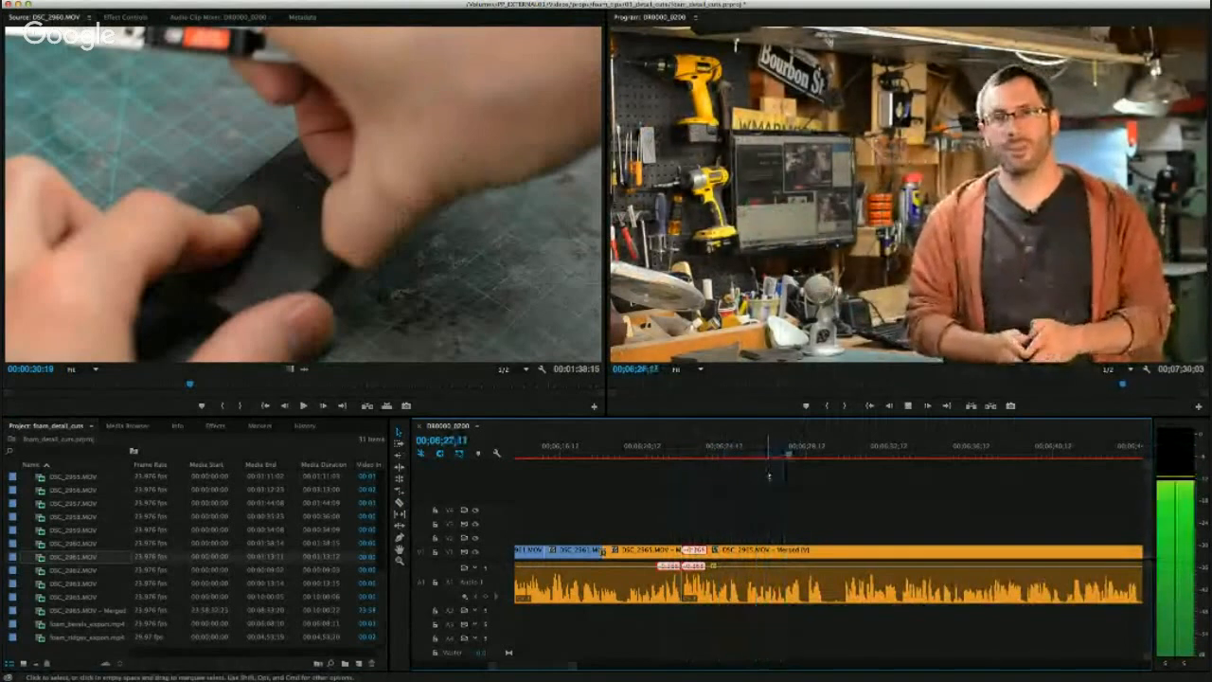
key("space")
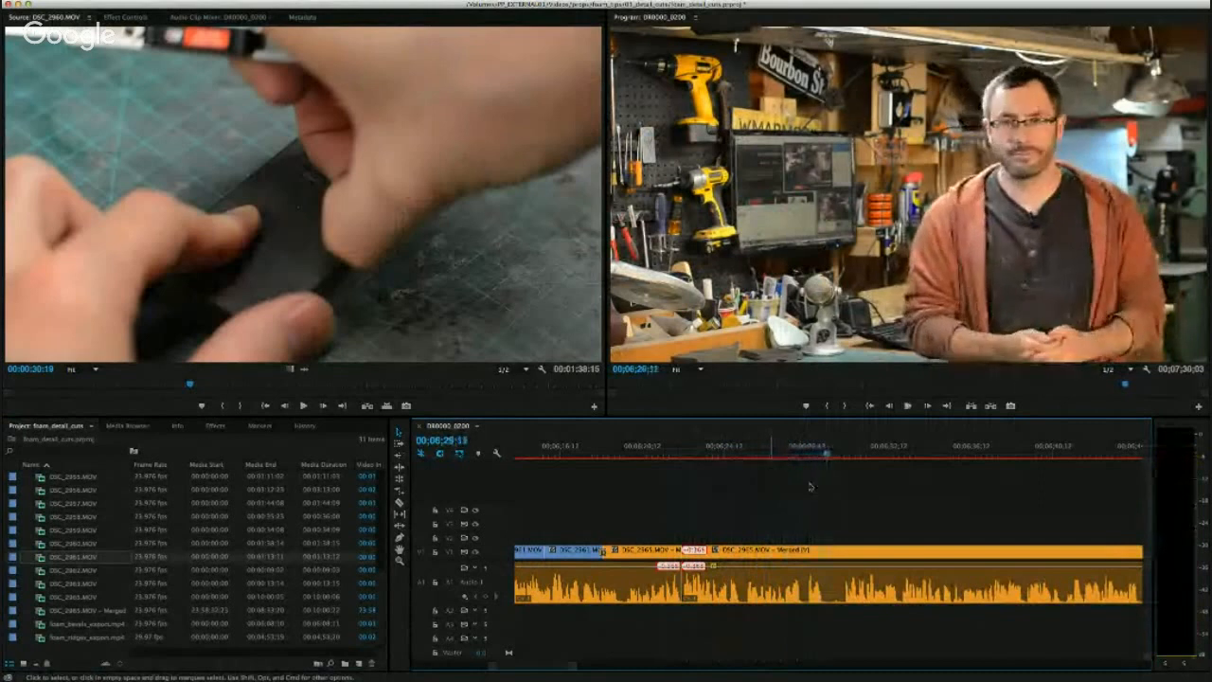
Split the interview clip at 00:06:29:06 and play on from the cut to find where the speech resumes.
left_click(811, 453)
key("space")
key("space")
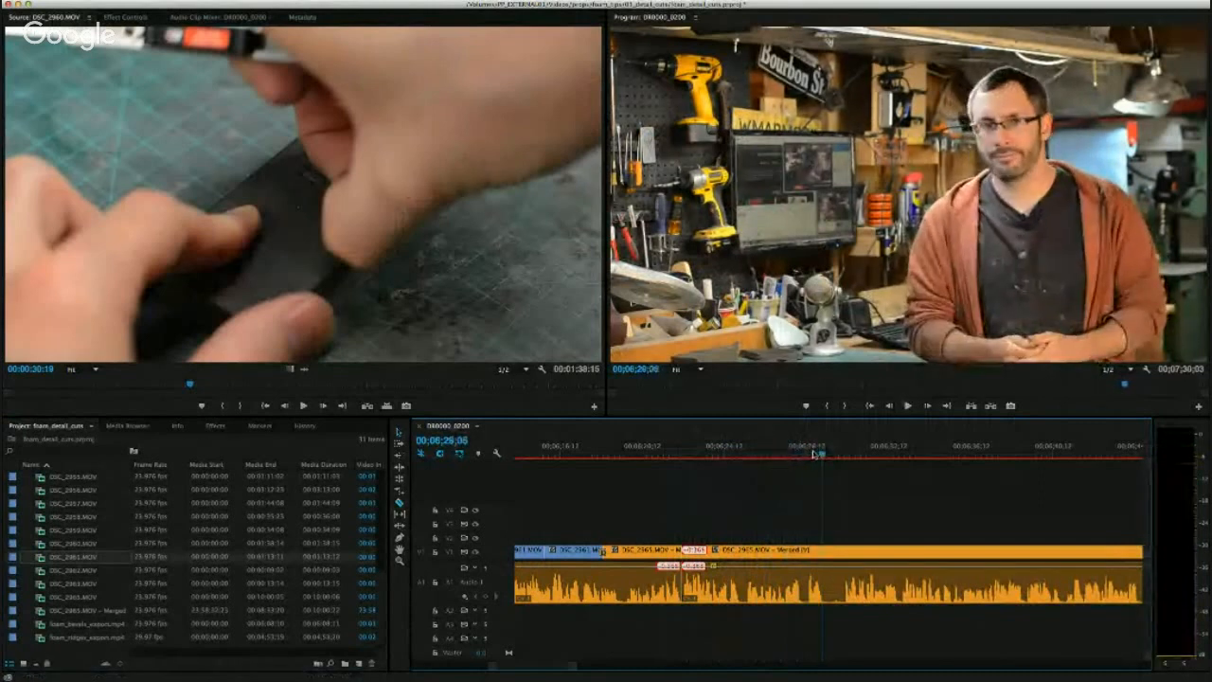
left_click(827, 549)
key("space")
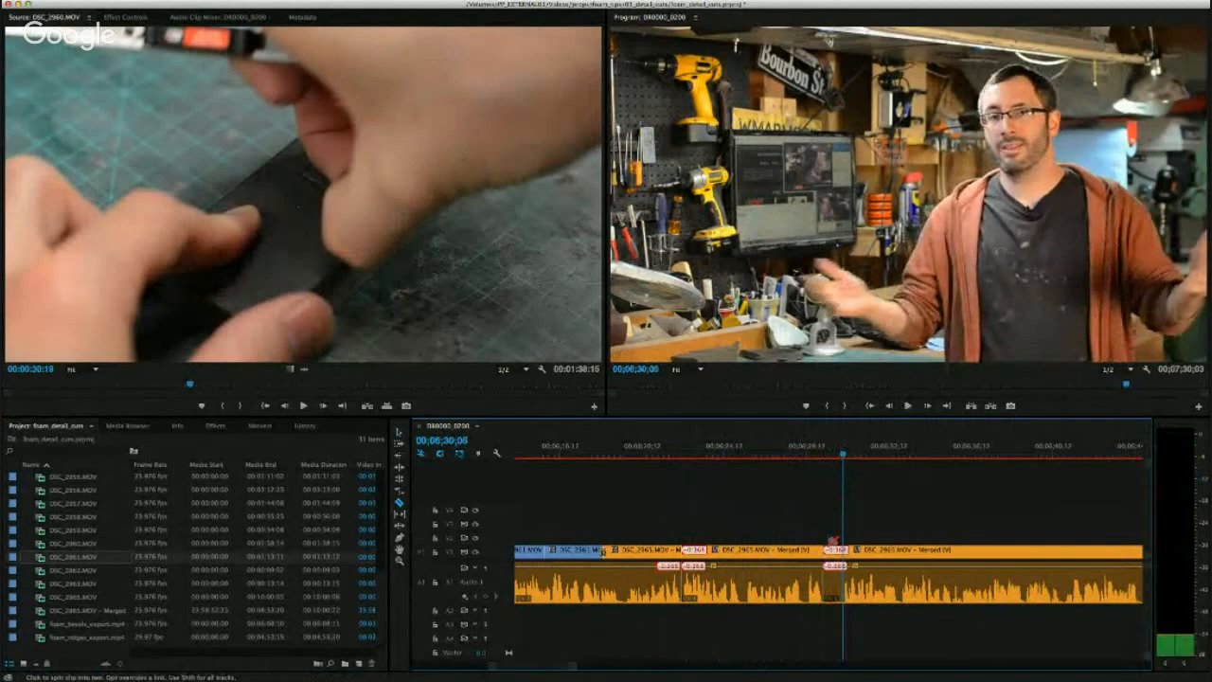
Ripple-trim the start of the interview clip after the 00:06:29:06 cut and play through the joint.
left_click_drag(826, 555, 838, 554)
left_click(810, 456)
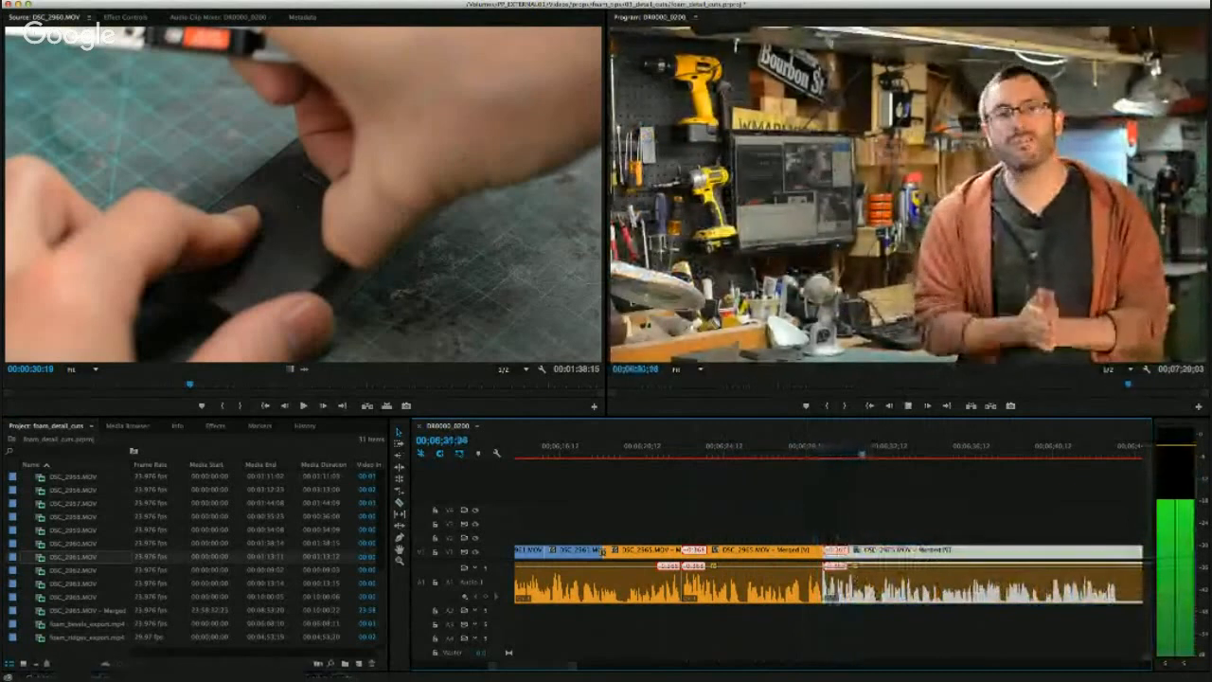
key("space")
left_click_drag(518, 670, 522, 672)
key("space")
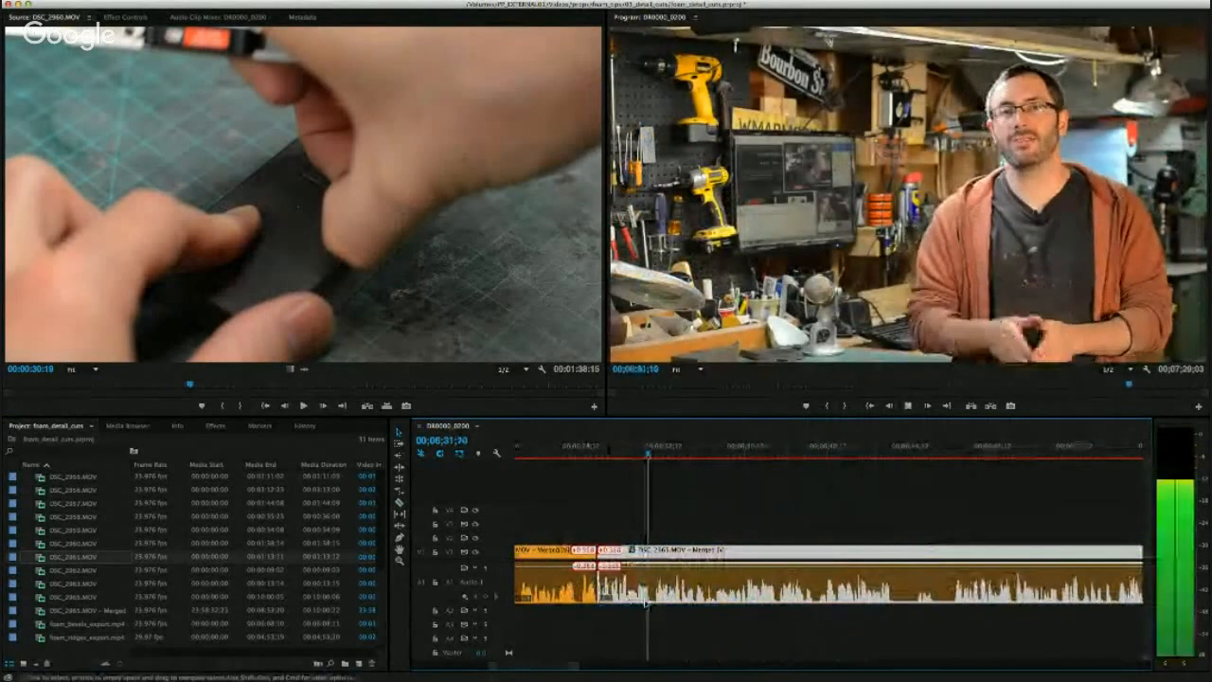
key("space")
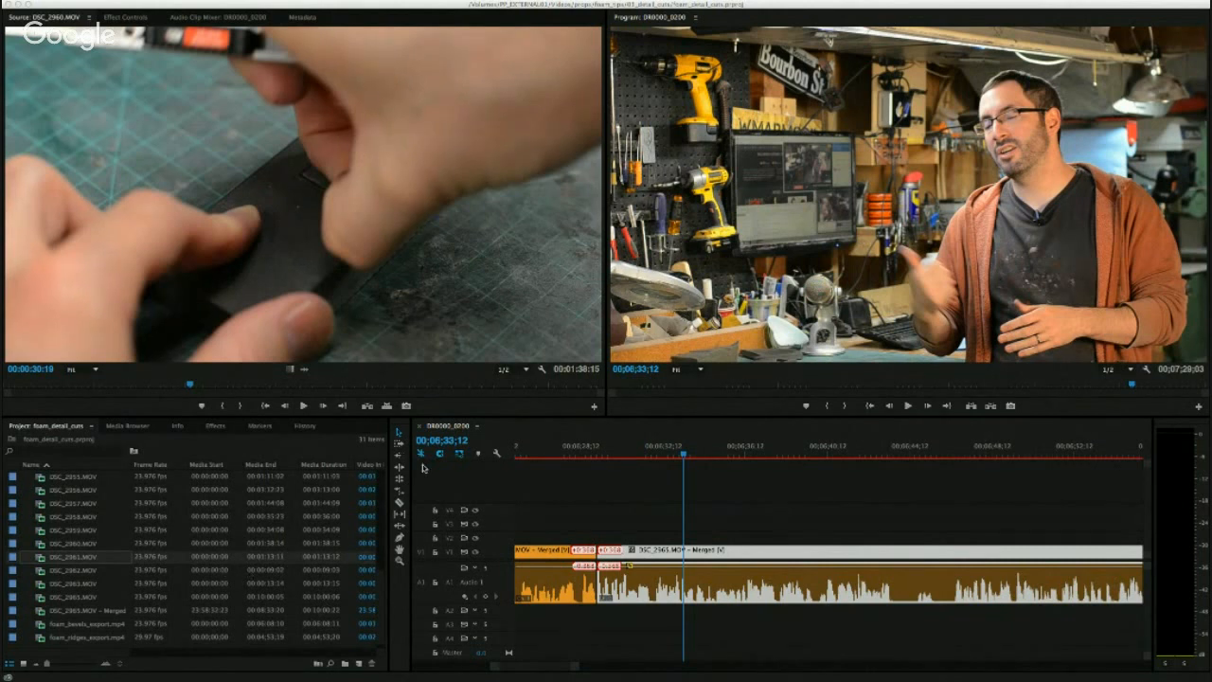
Place 2015_end_slate on V2 from the 00:06:29:06 cut and extend its end to about 00:06:48.
left_click_drag(76, 476, 602, 536)
left_click(620, 454)
left_click_drag(620, 455, 610, 454)
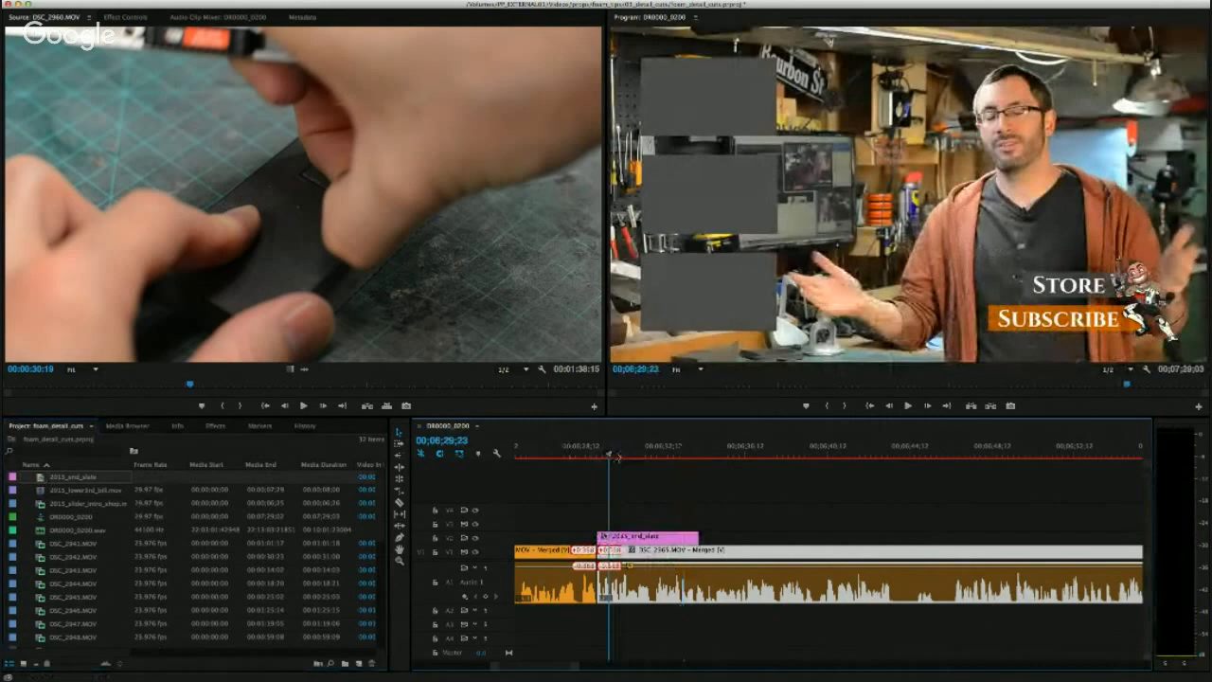
left_click_drag(700, 537, 986, 537)
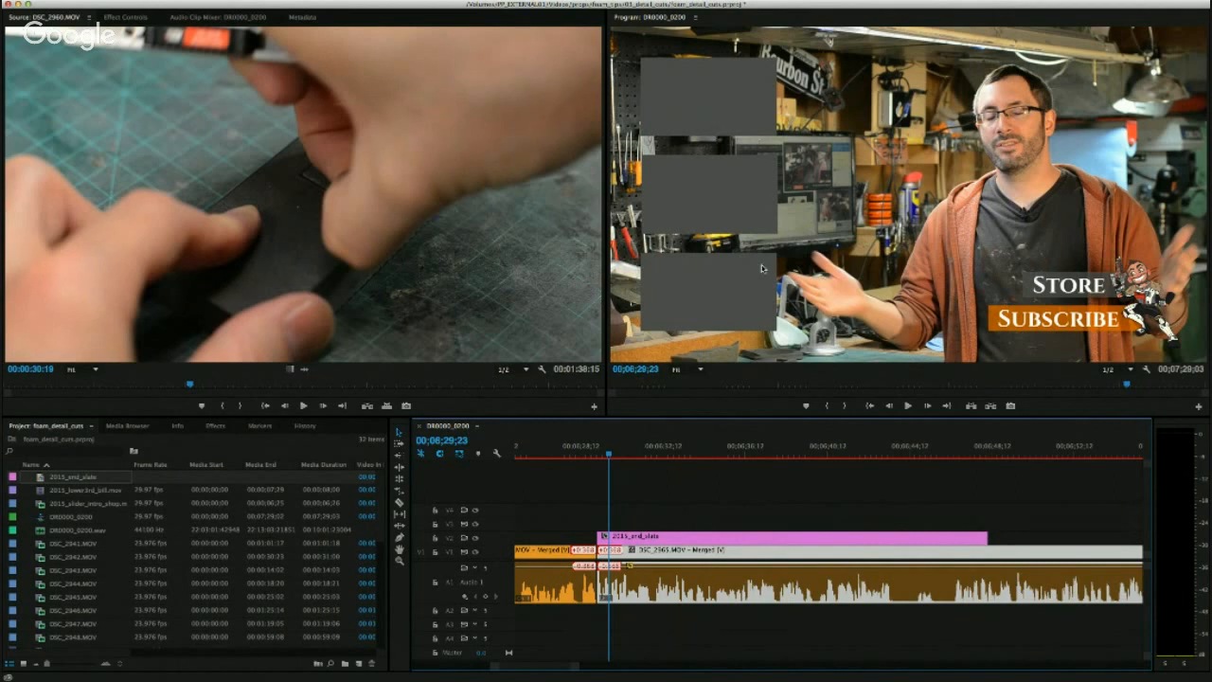
Split the interview clip beneath the end slate at 00:06:43:15 and ripple-trim the pause from the start of the following part.
key("space")
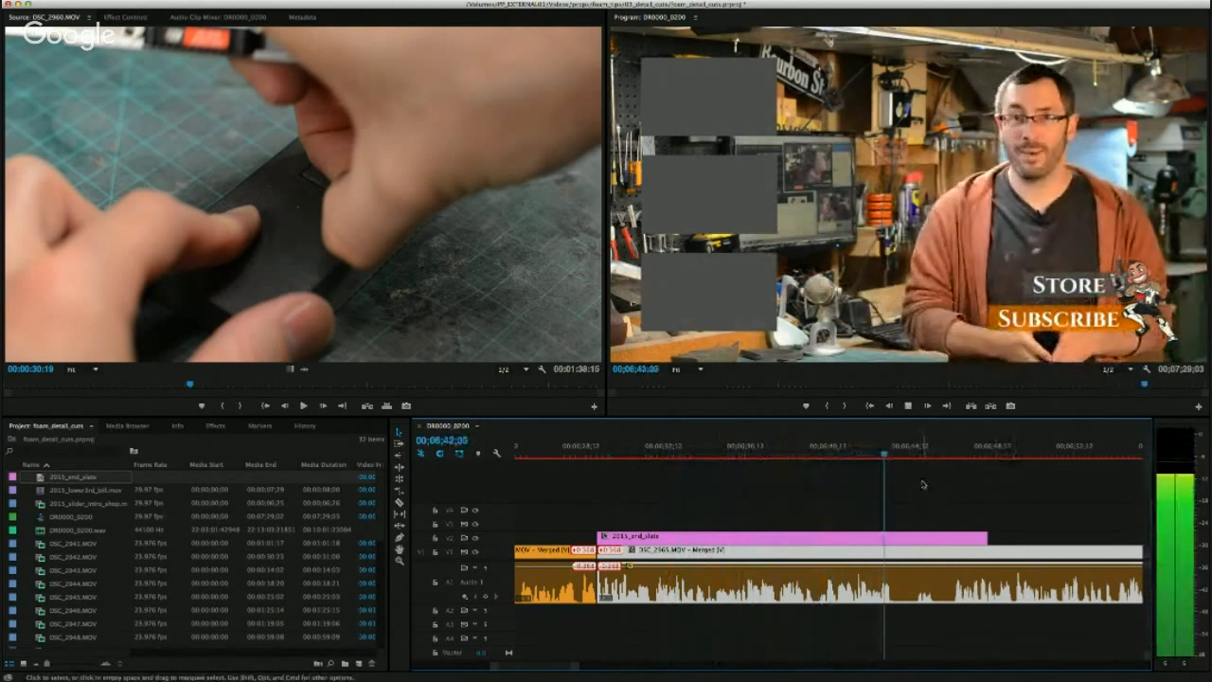
key("space")
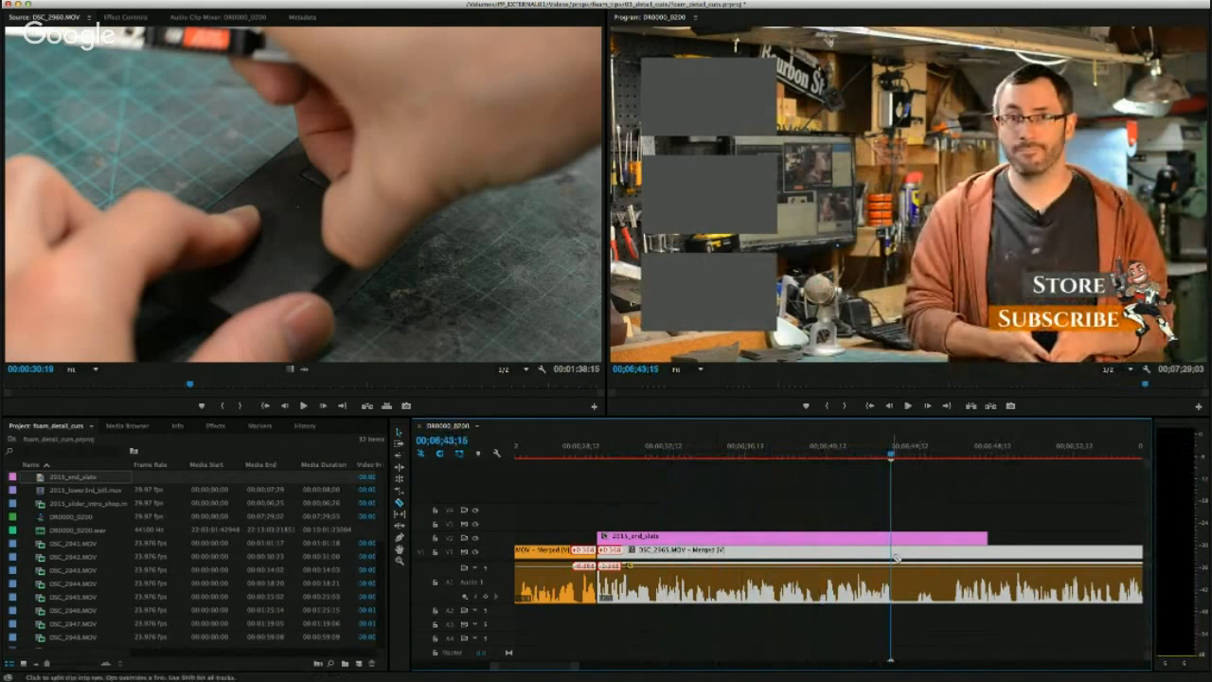
left_click(896, 558)
key("v")
left_click_drag(908, 453, 952, 456)
mouse_move(902, 551)
left_mouse_down()
mouse_move(955, 551)
mouse_move(904, 554)
left_mouse_up()
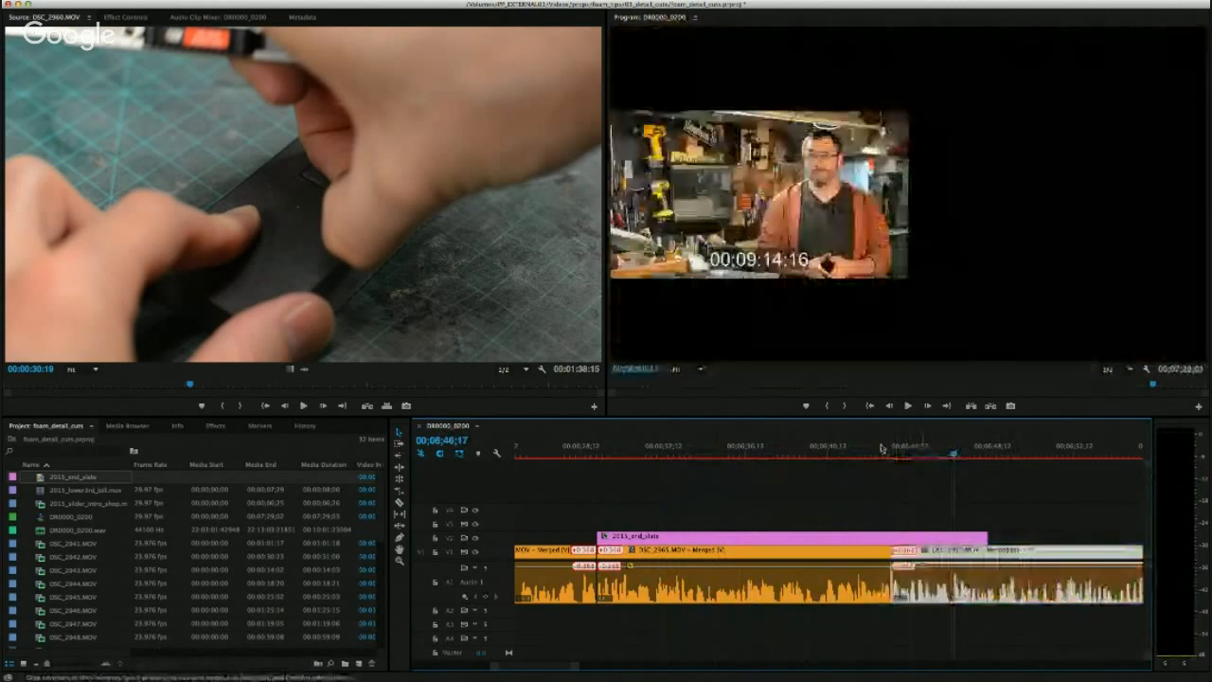
left_click(881, 448)
key("space")
Split the interview clip at about 00:06:55, after the end slate, and play on from the cut.
mouse_move(577, 677)
left_mouse_down()
mouse_move(606, 661)
mouse_move(594, 666)
left_mouse_up()
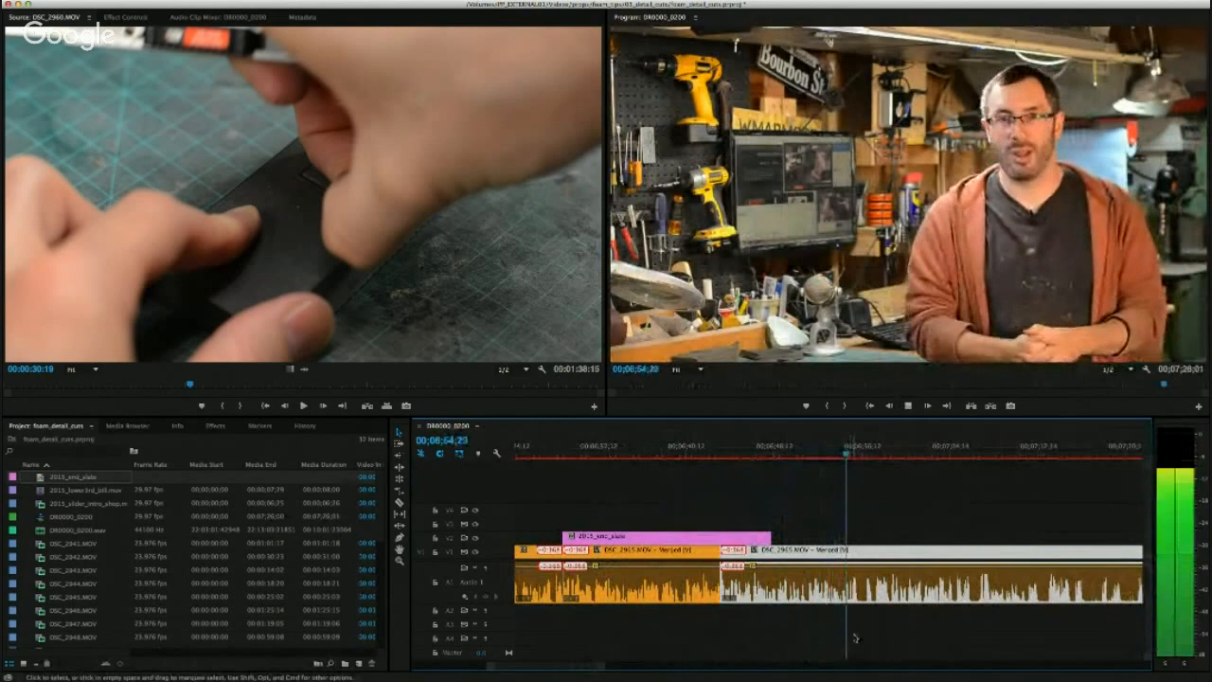
key("space")
key("c")
left_click(861, 557)
key("space")
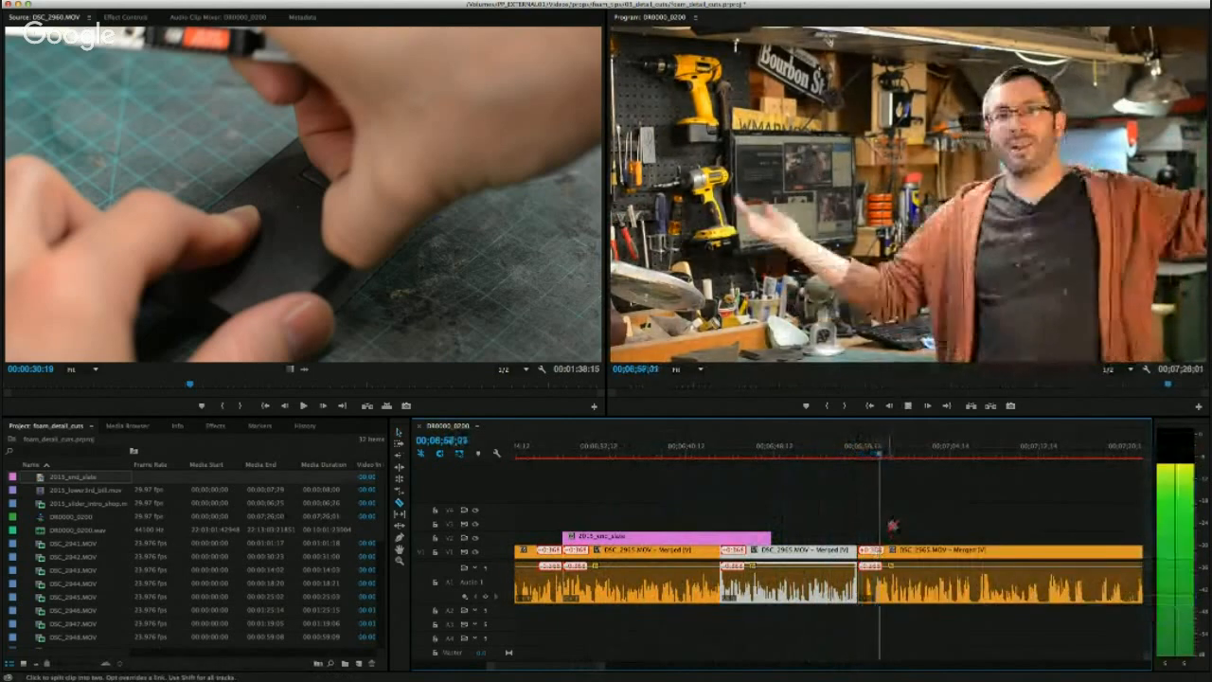
Ripple-trim the start of the interview clip after the 00:06:55 cut and play back the joint.
left_click(868, 454)
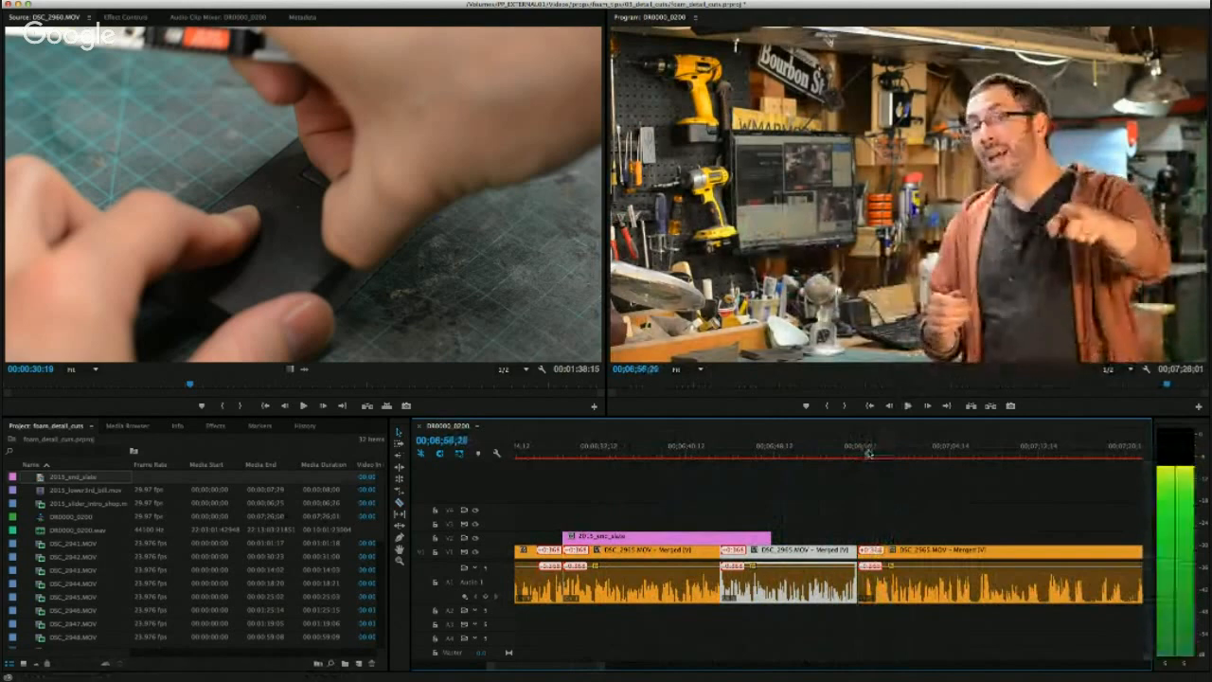
left_click_drag(860, 551, 884, 573)
left_click(854, 453)
key("space")
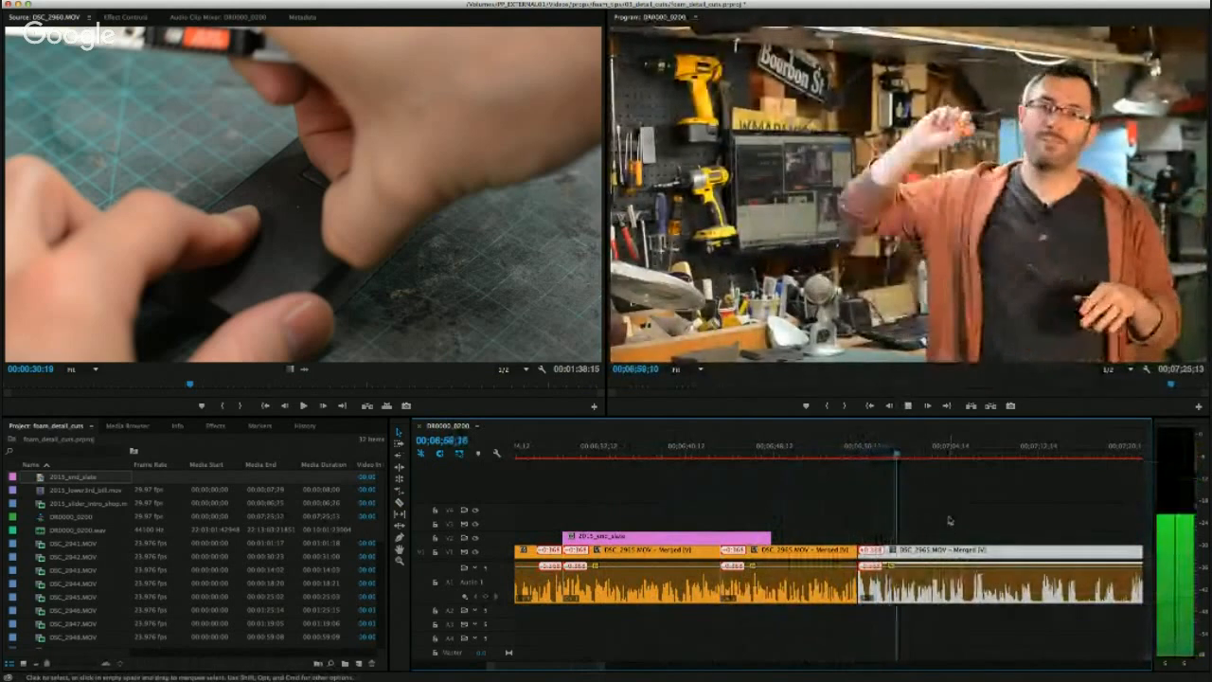
key("space")
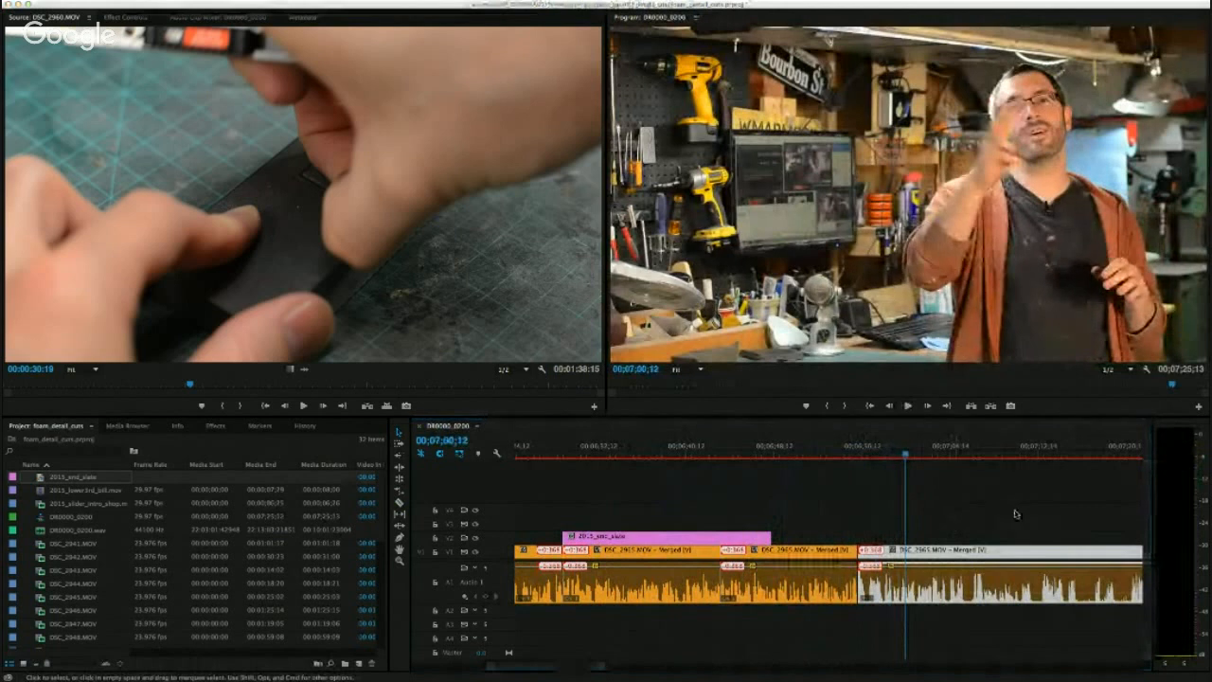
Play on through the last interview clip, split it at 00:07:16:08 and delete everything after the cut.
left_click_drag(603, 669, 614, 669)
key("space")
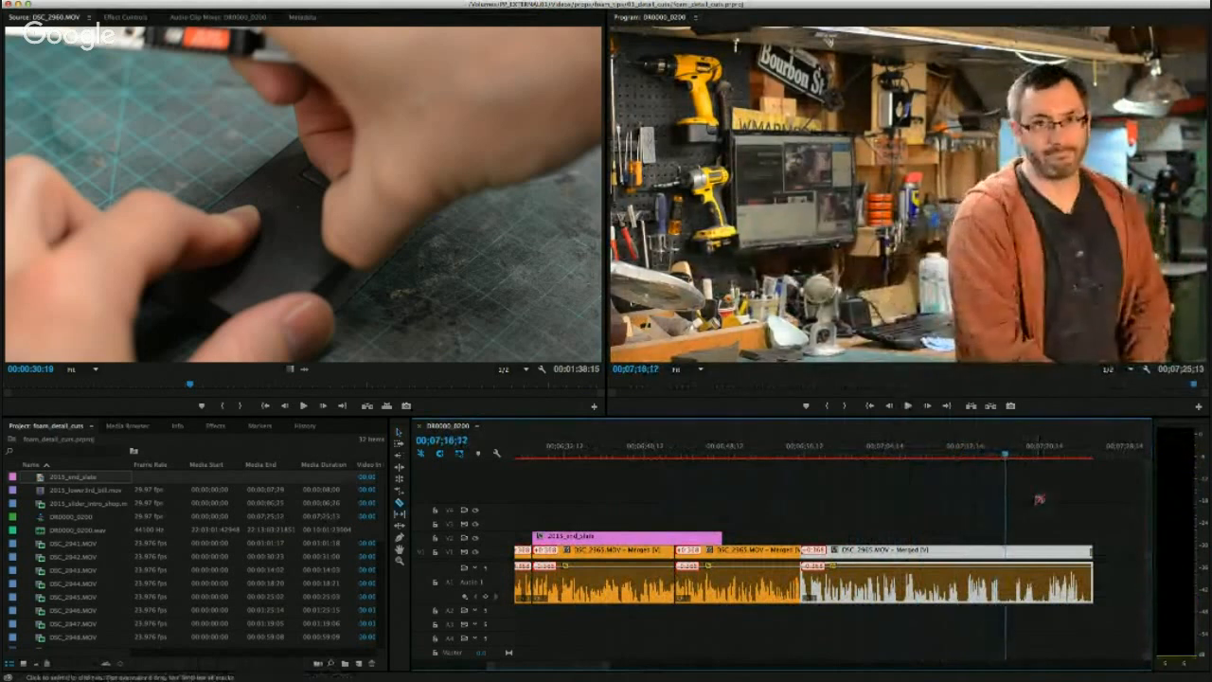
key("space")
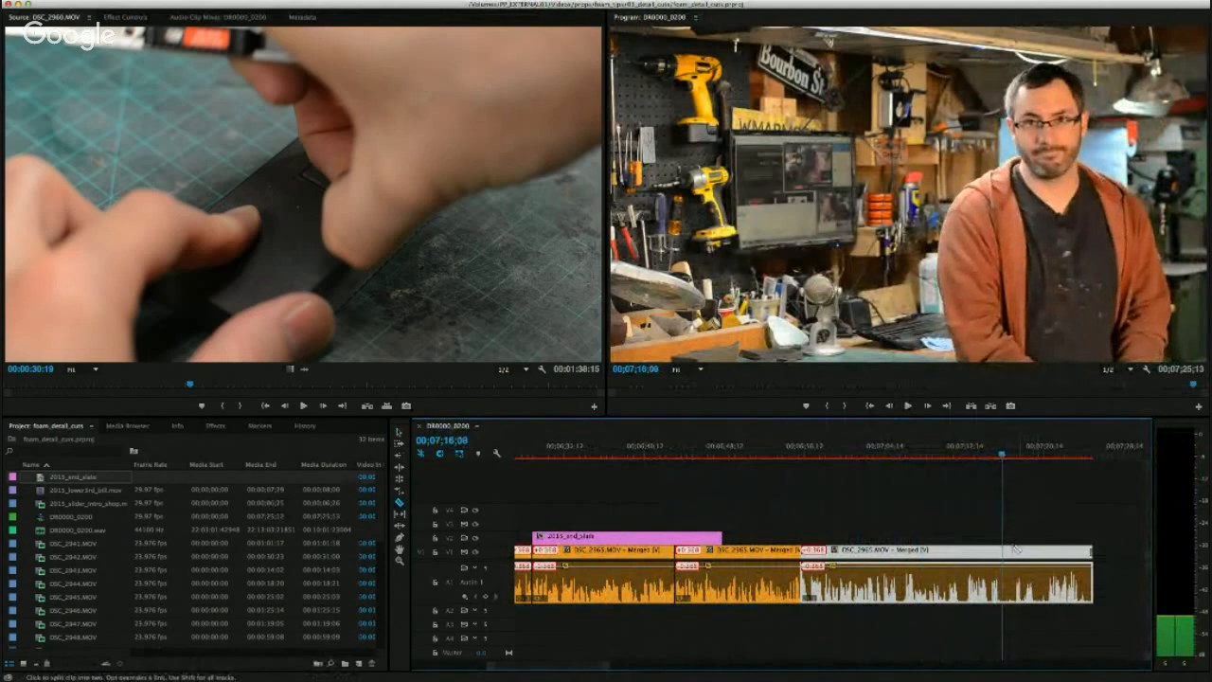
left_click(1003, 550)
key("v")
left_click(1047, 550)
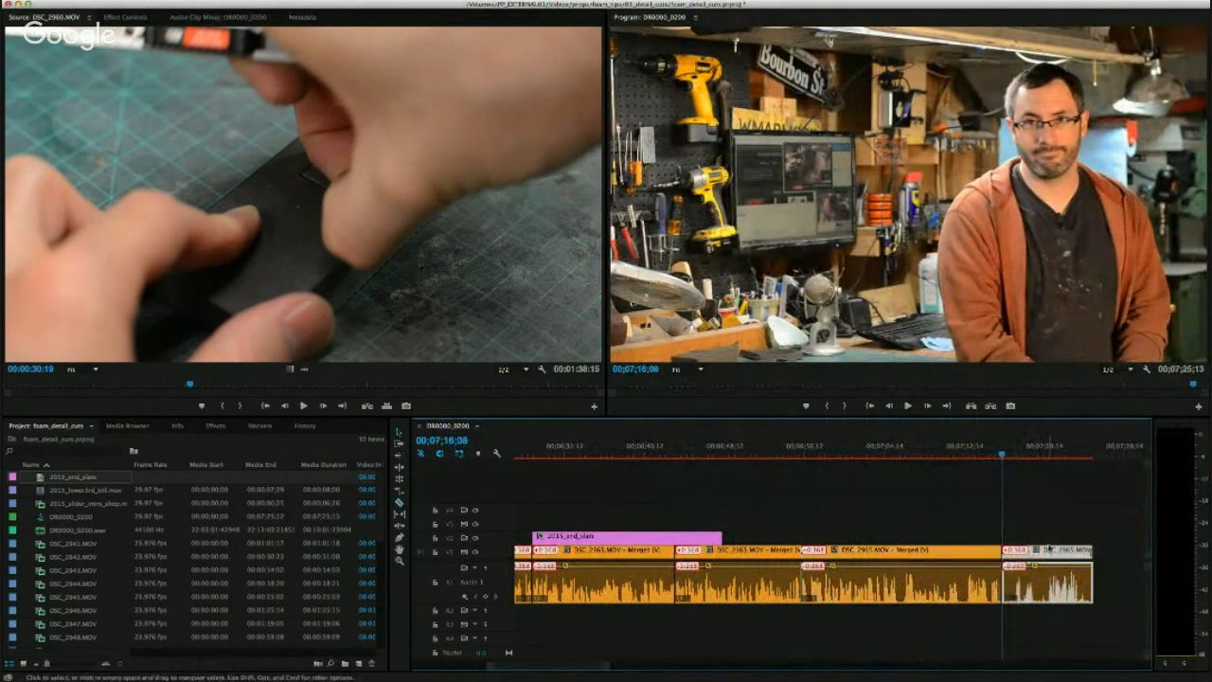
key("Delete")
Split the last interview clip at about 00:07:11:28 and ripple-trim the pause up to about 00:07:12:20 from the following part.
left_click(955, 450)
key("space")
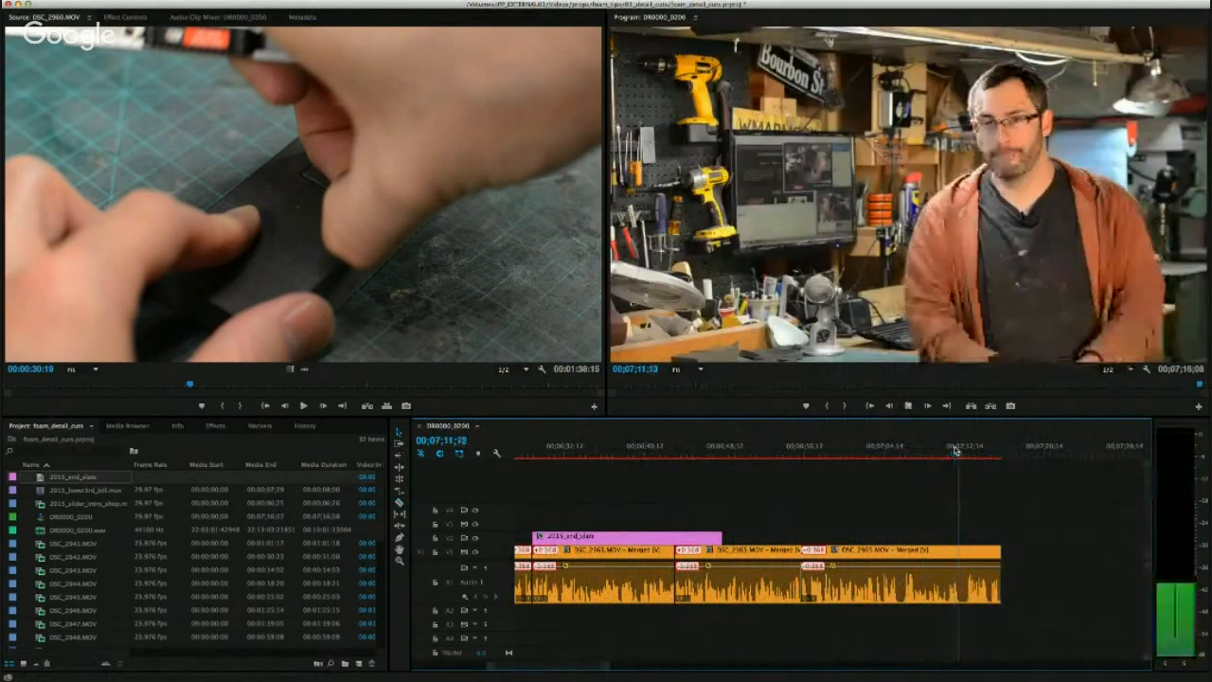
key("c")
left_click(966, 550)
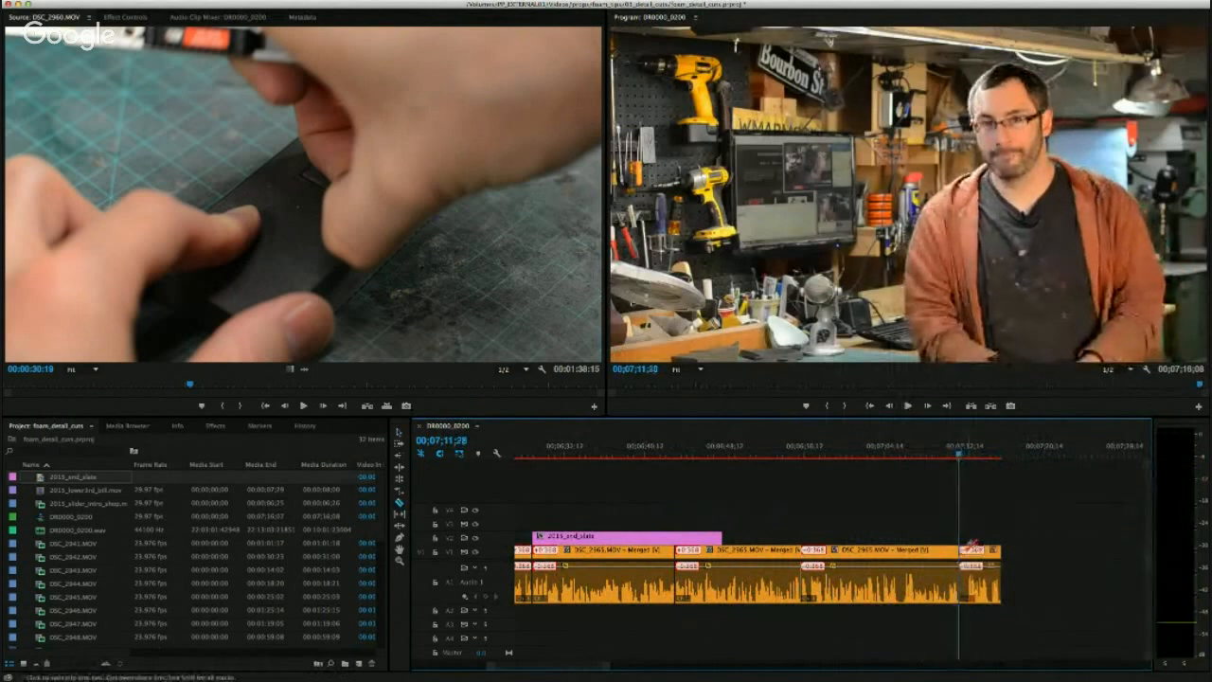
key("space")
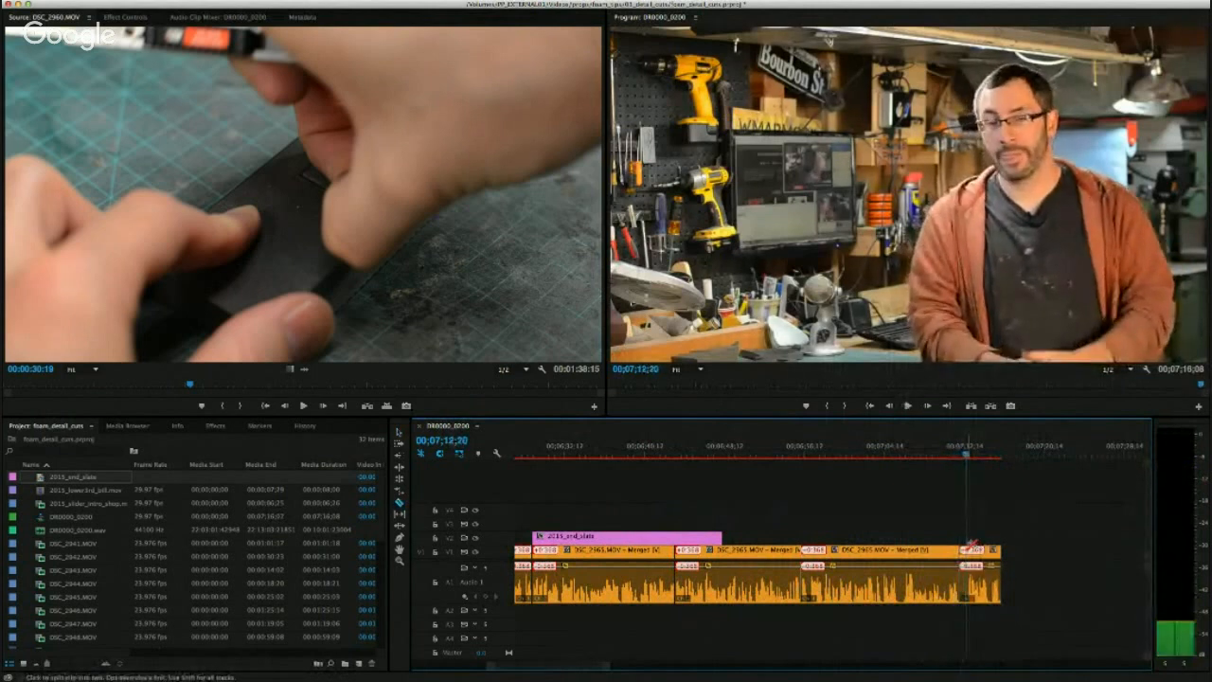
key("v")
left_click_drag(975, 550, 966, 550)
Extend 2015_end_slate on V2 to the end of the interview footage and play back part of it.
left_click_drag(839, 452, 798, 453)
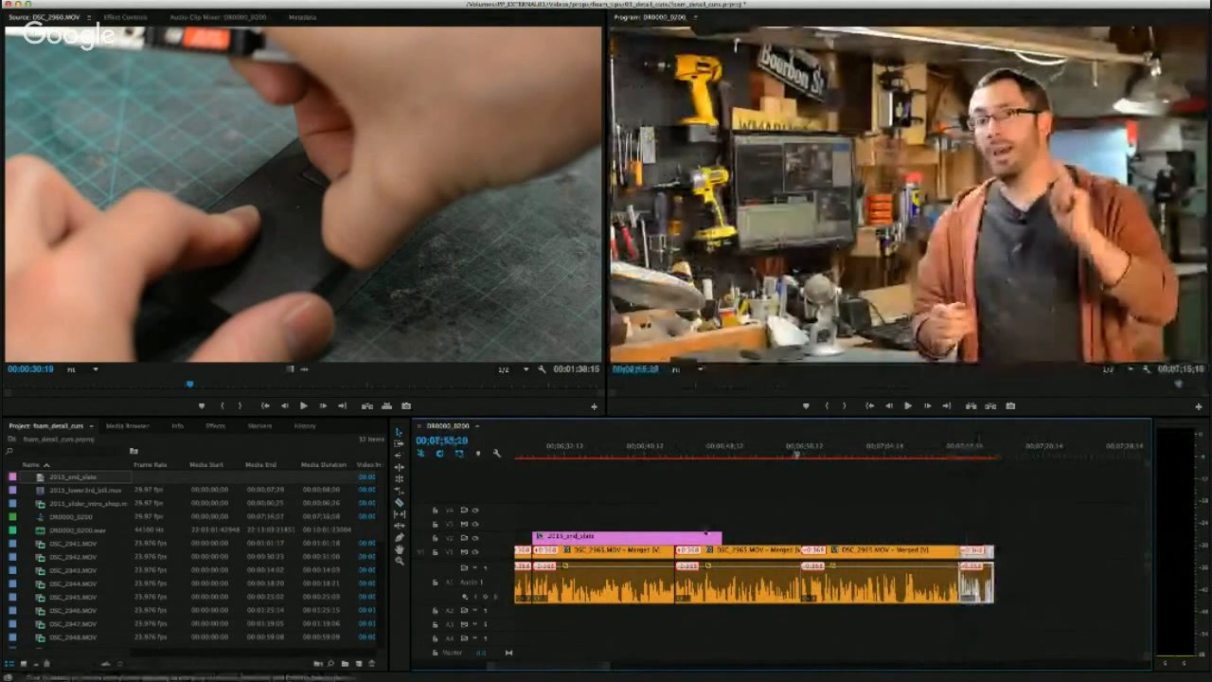
left_click_drag(721, 537, 991, 539)
left_click(706, 453)
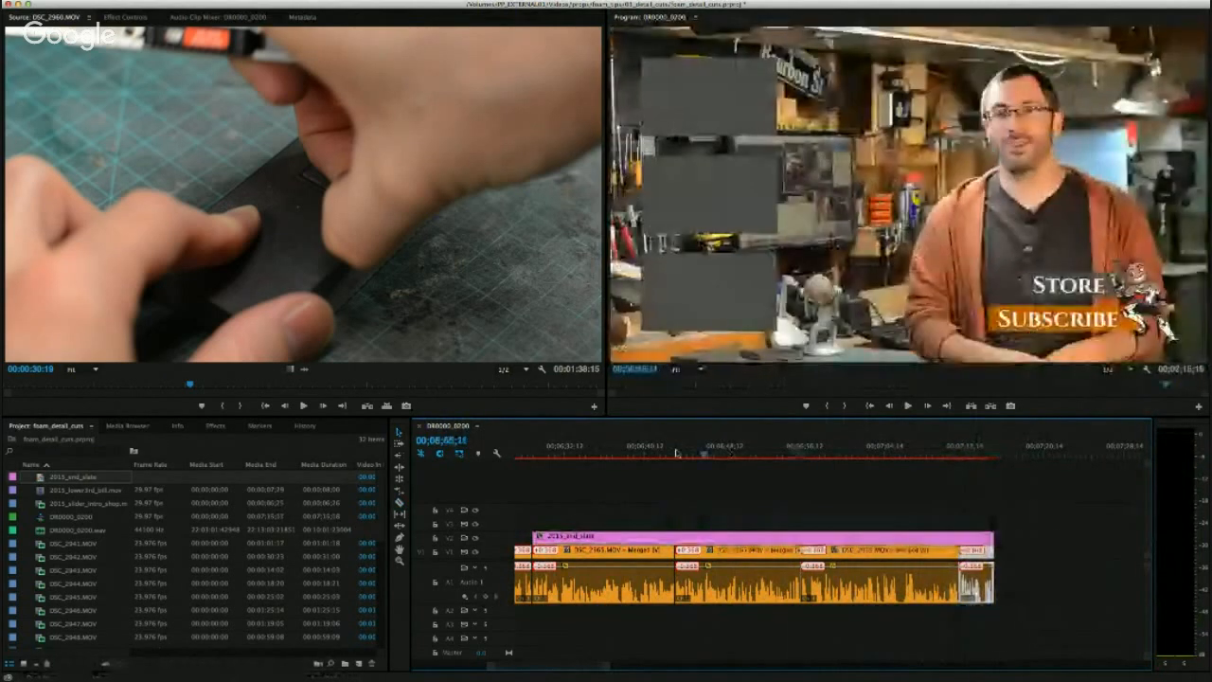
key("space")
key("space")
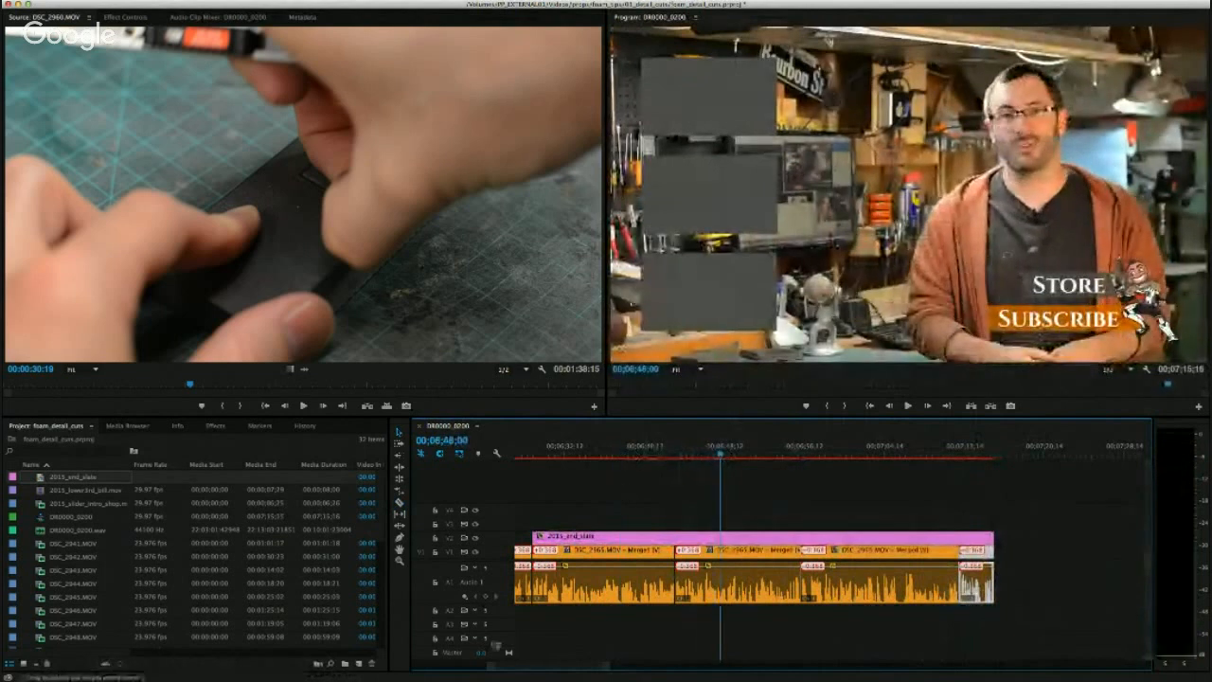
Duplicate the foam_bevels_export and foam_ridges_export clips from near the sequence start onto V3 and V4 above the end slate, matching its length.
left_click_drag(493, 667, 358, 666)
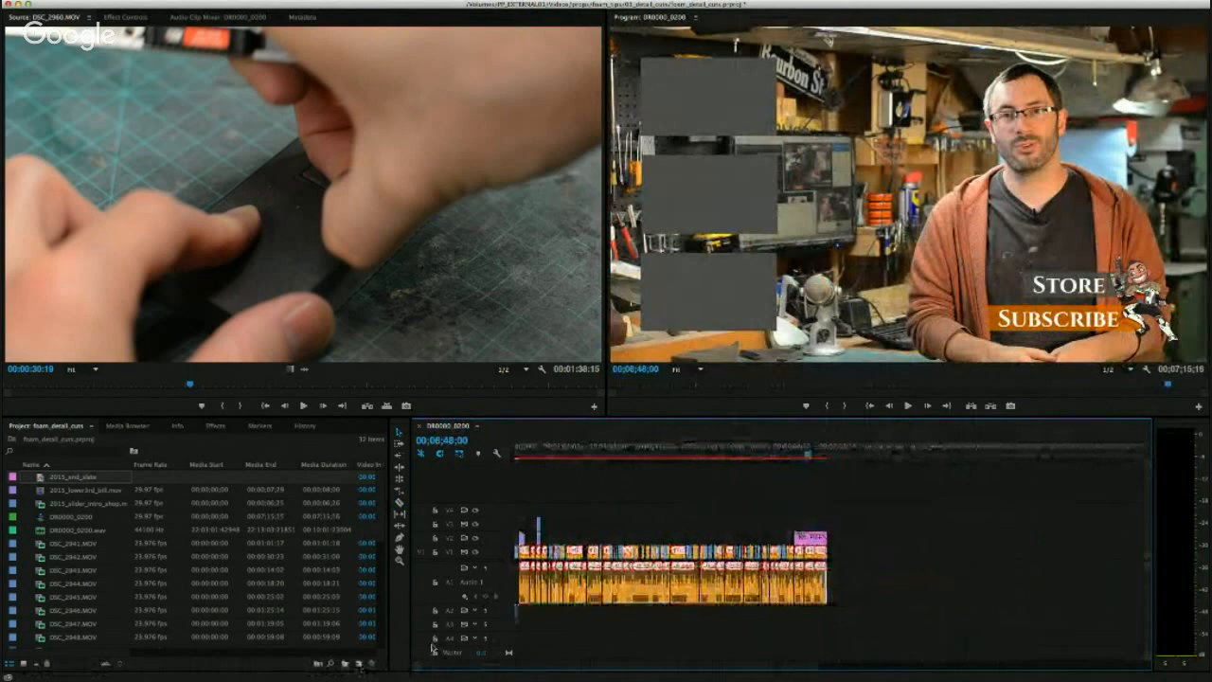
left_click_drag(565, 497, 535, 521)
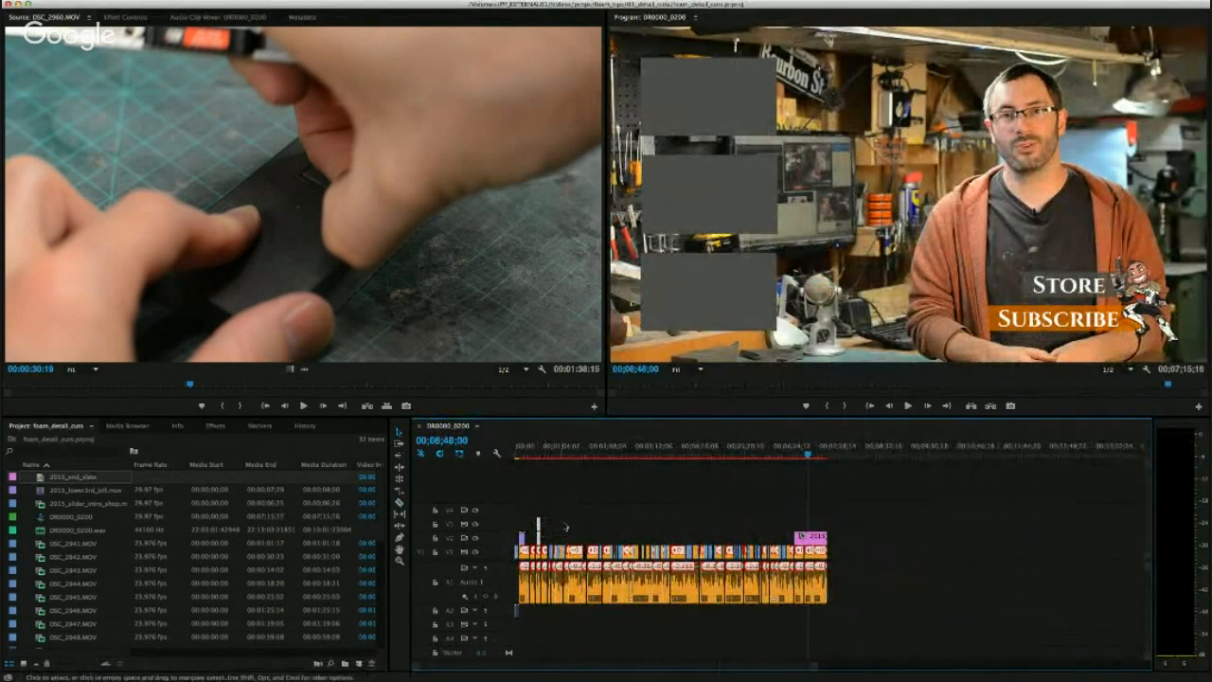
left_click_drag(541, 524, 825, 511)
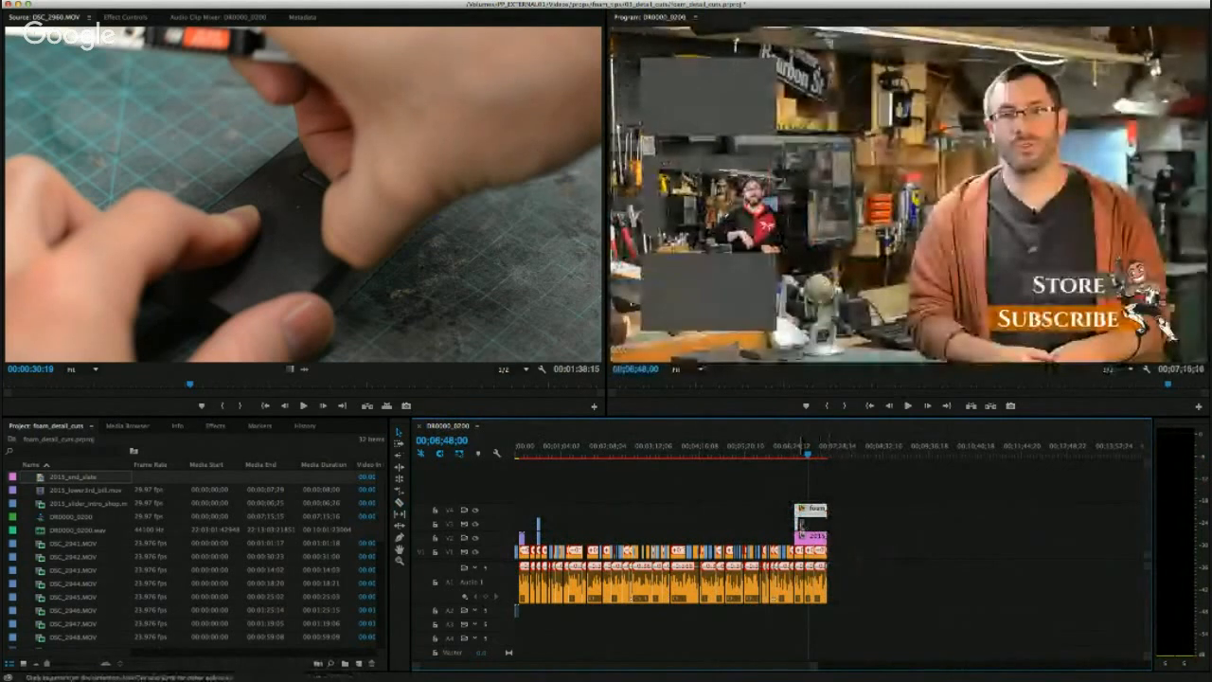
left_click_drag(801, 523, 864, 529)
left_click_drag(816, 668, 717, 667)
left_click(956, 539)
left_click_drag(873, 524, 878, 525)
left_click(829, 454)
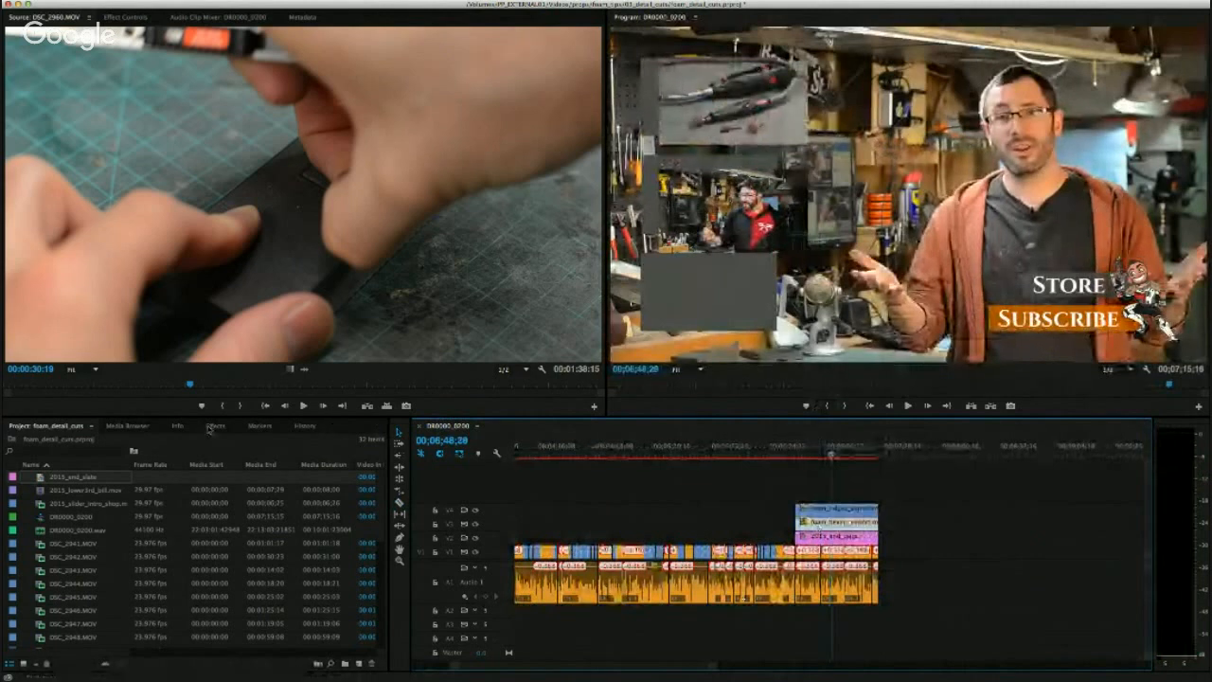
Fit foam_bevels_export into the end slate's upper thumbnail box with scale 22 and position 319, 225.
left_click(122, 17)
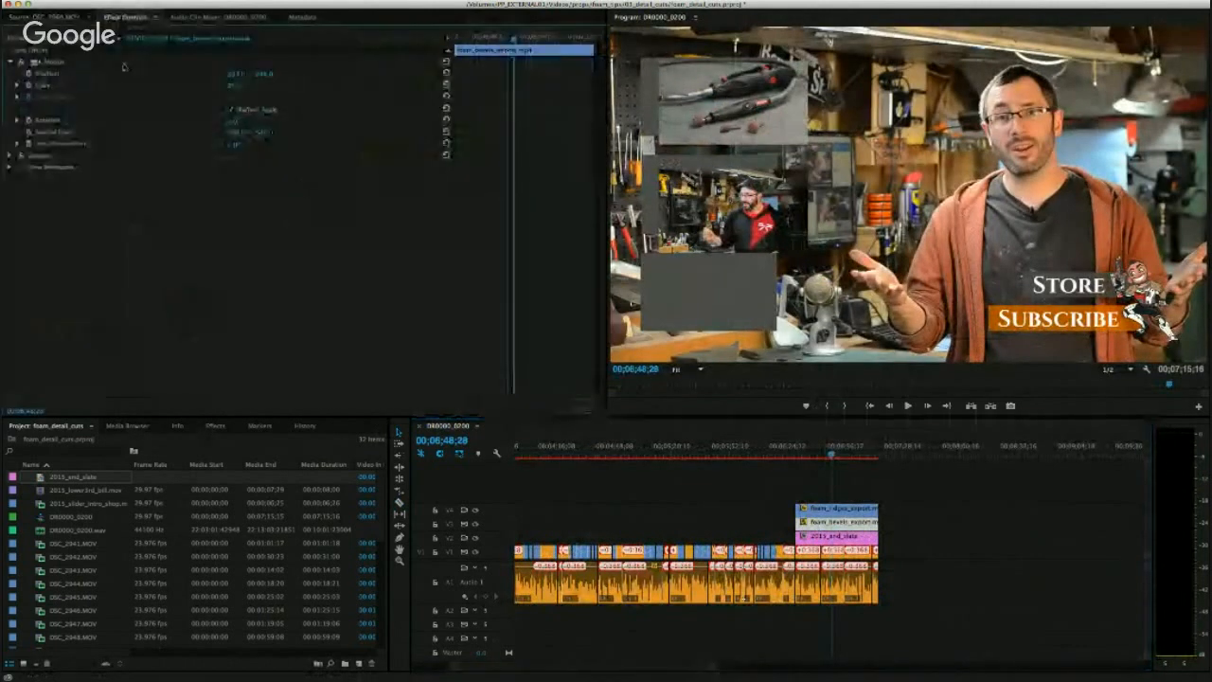
left_click_drag(234, 78, 281, 74)
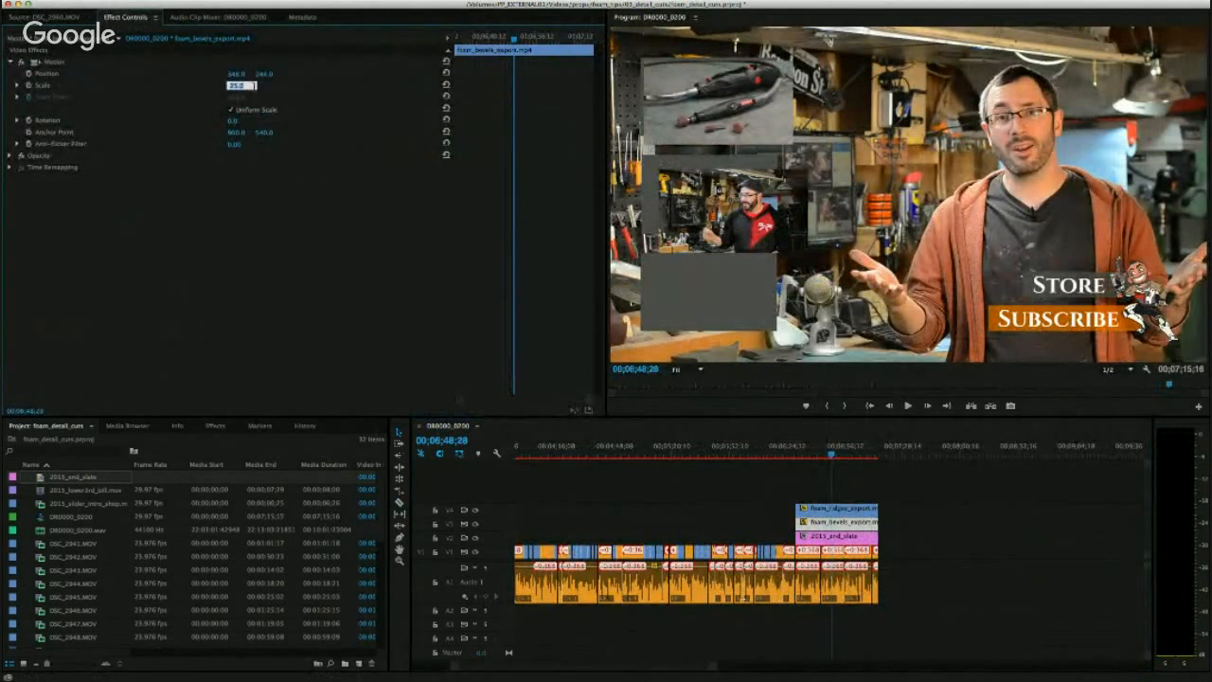
key("Return")
left_click_drag(234, 77, 267, 74)
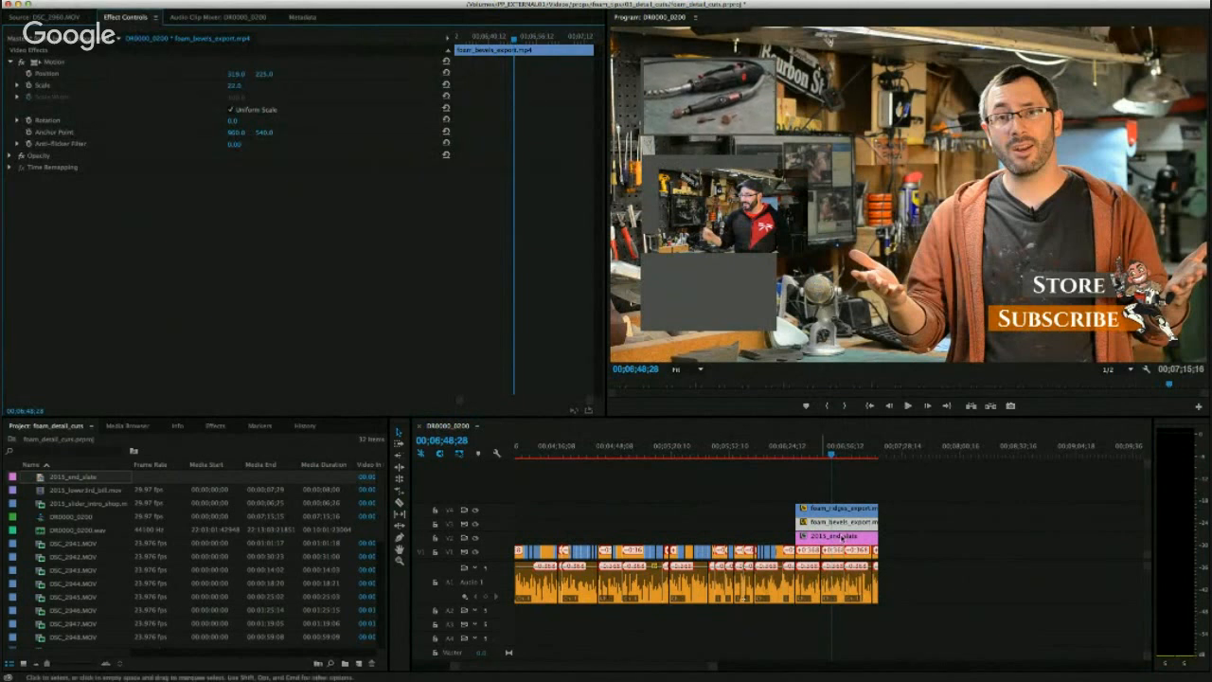
Fit foam_ridges_export into the end slate's middle thumbnail box with scale 22 and position 321, 541.
left_click(826, 508)
left_click(236, 85)
type("2")
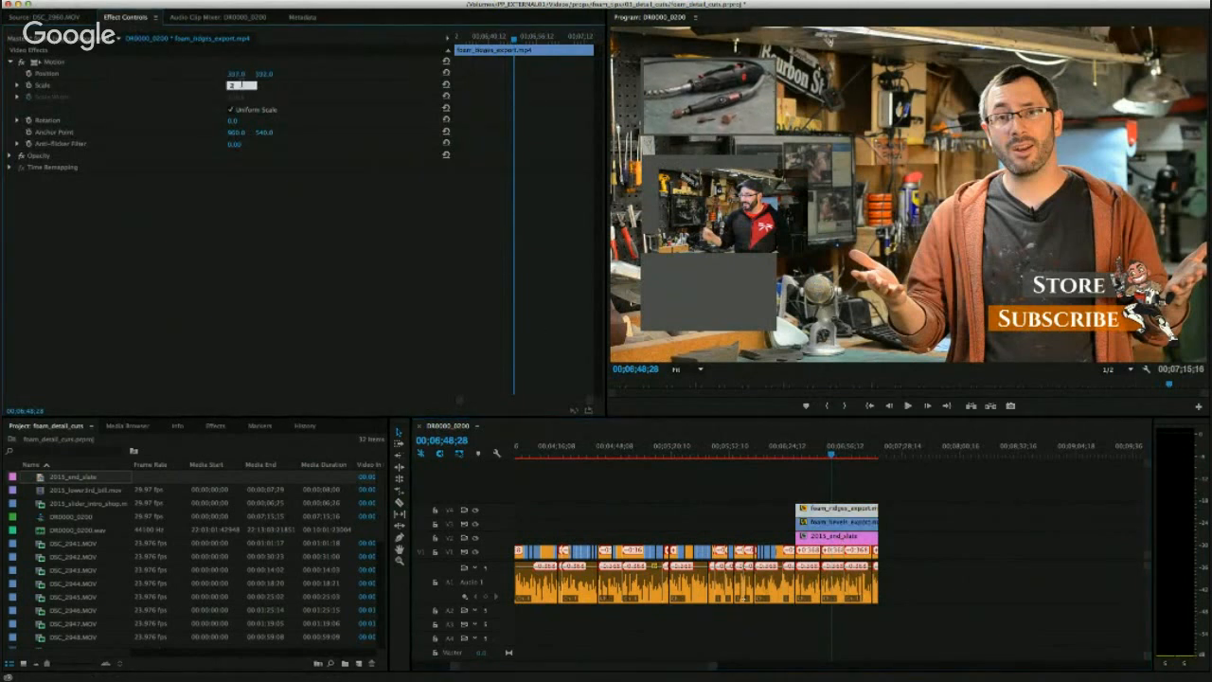
type("2")
key("Return")
mouse_move(236, 74)
left_mouse_down()
mouse_move(262, 77)
mouse_move(239, 77)
left_mouse_up()
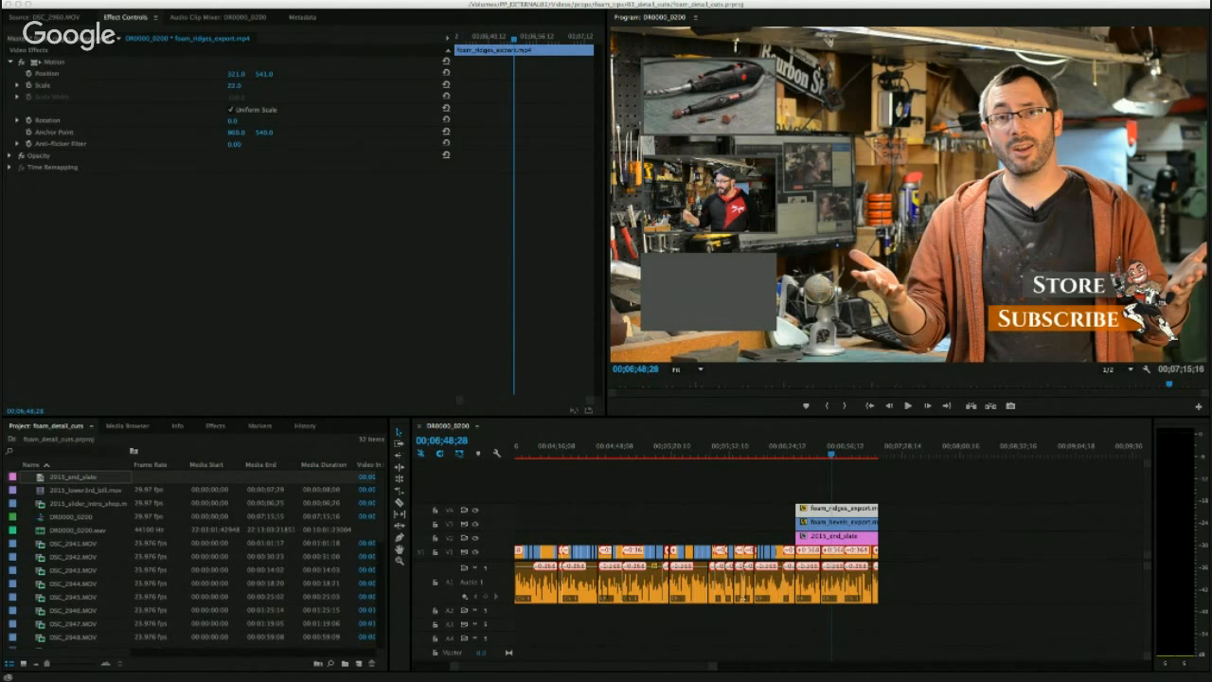
Import ac3_tomahawk_export.mp4 into the project and play it in the source monitor.
key("super+m")
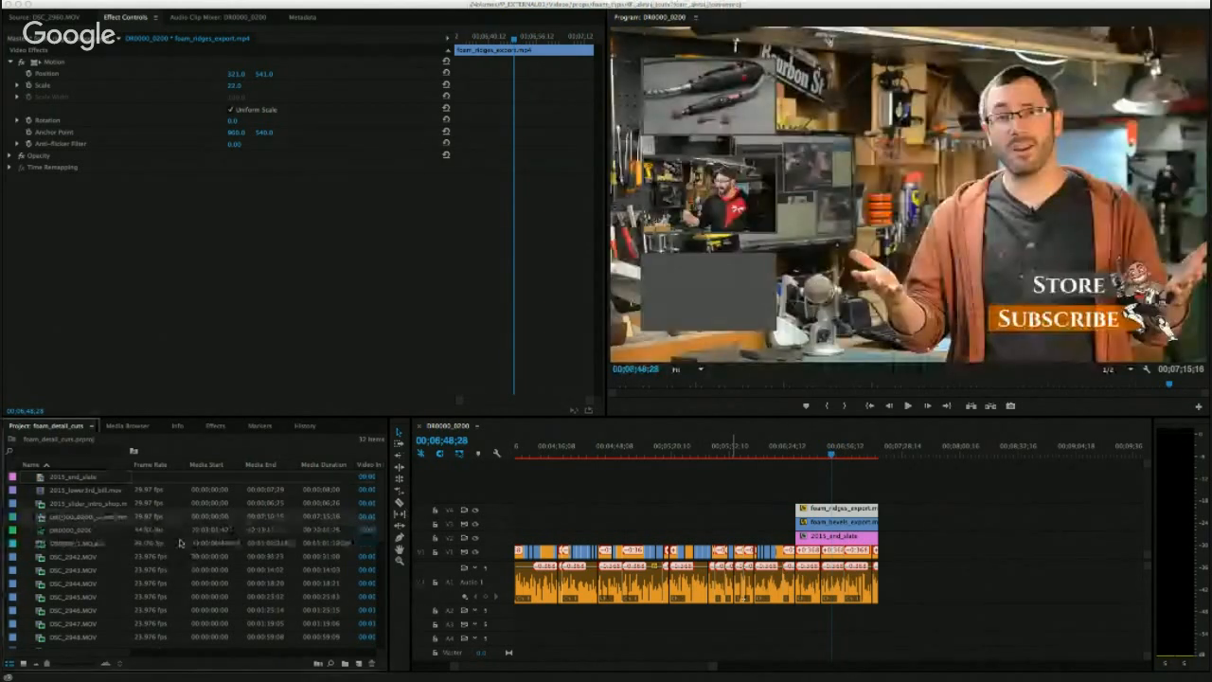
double_click(42, 521)
key("space")
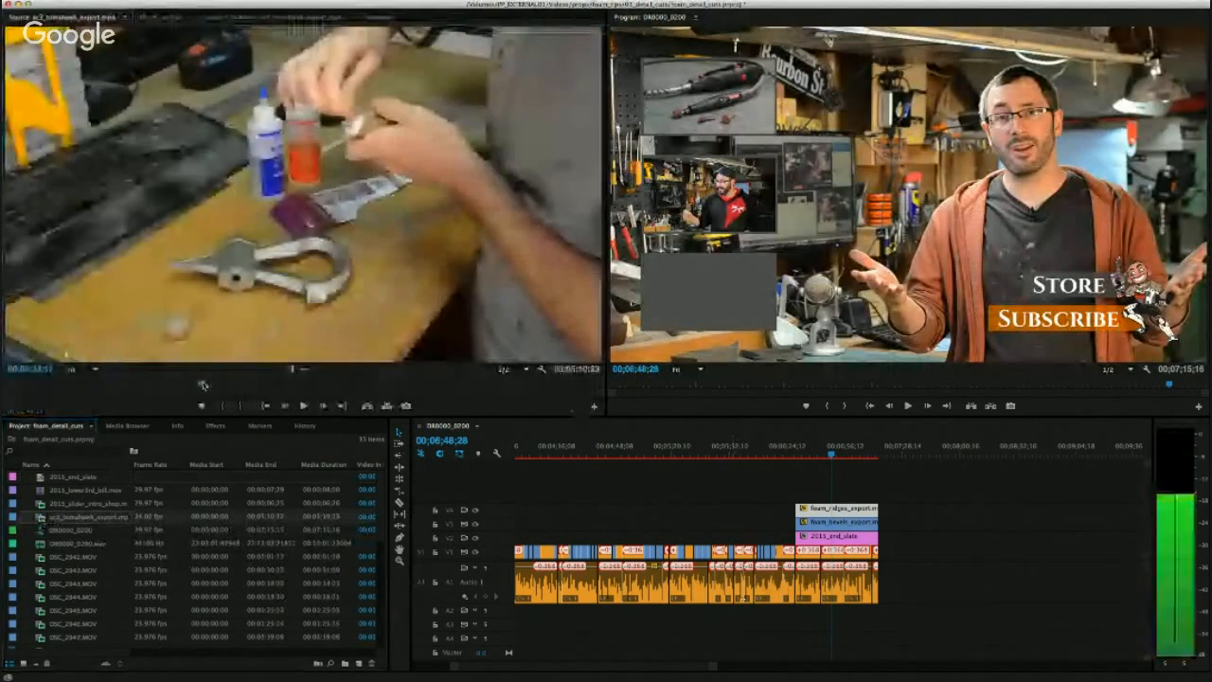
Mark a section of ac3_tomahawk_export.mp4 ending at about 00:01:55:01 and place it on V5 above the end slate, matching the slate's length.
left_click(201, 384)
left_click(222, 405)
left_click(223, 383)
left_click(241, 405)
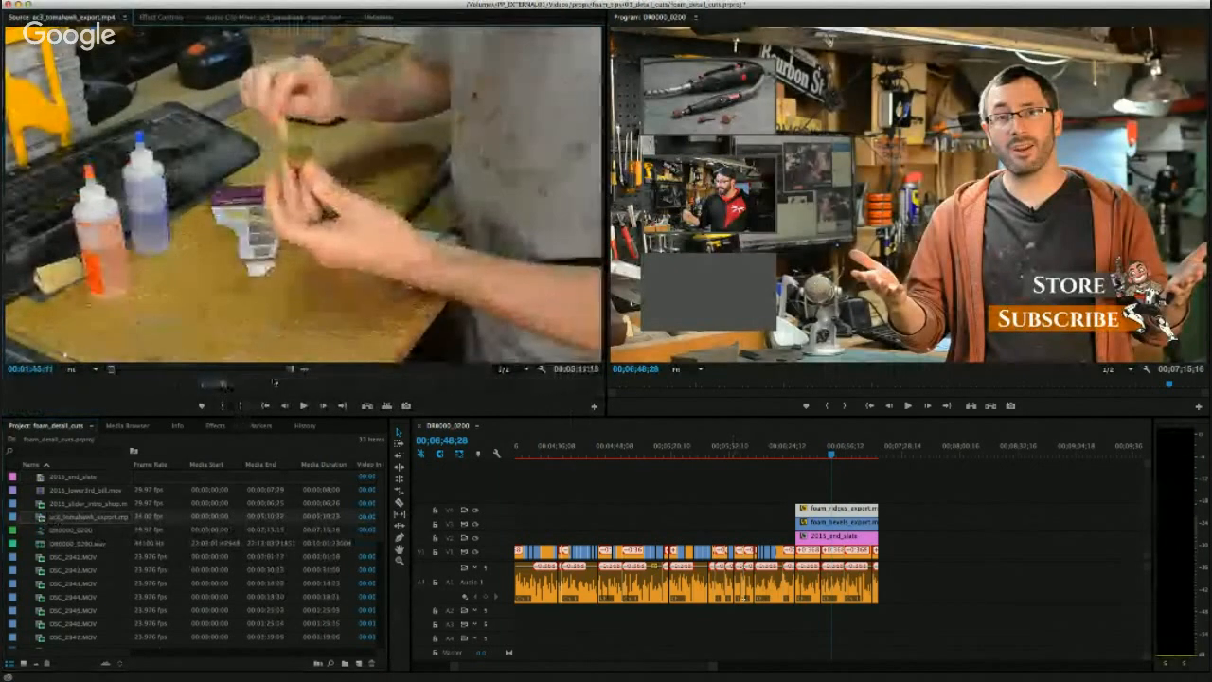
left_click_drag(511, 447, 878, 495)
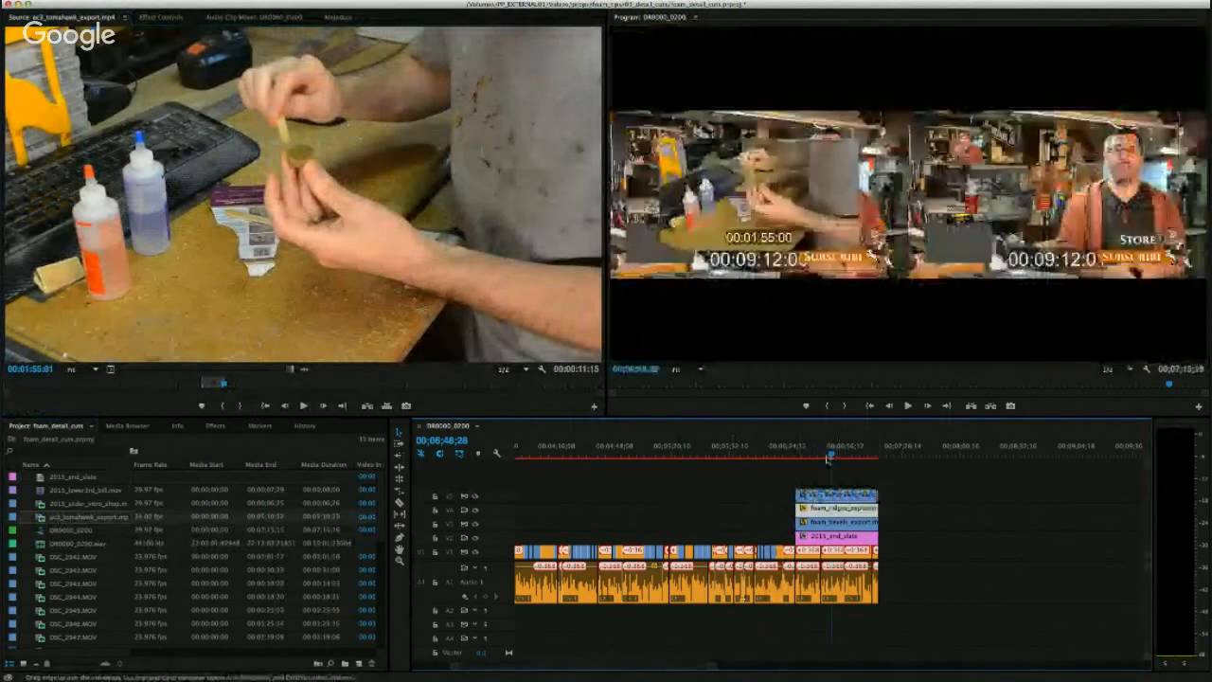
left_click(825, 459)
Fit ac3_tomahawk_export into the end slate's lowest thumbnail box with scale 33 and position 318, 855.
left_click(830, 495)
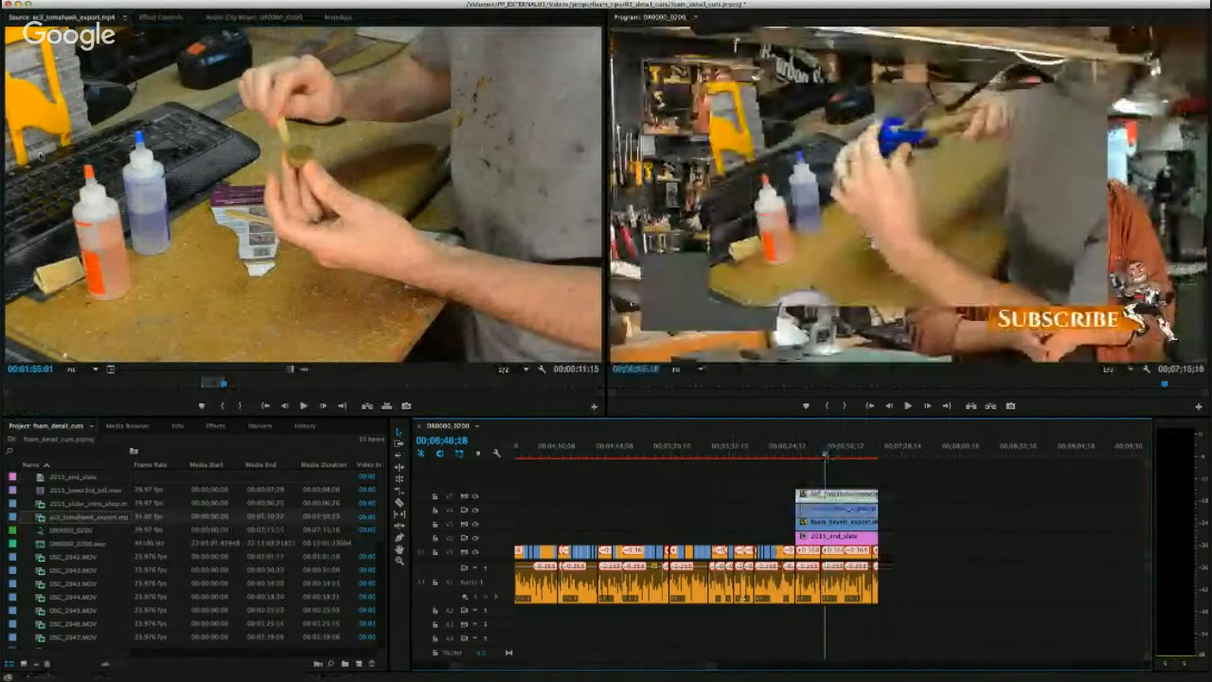
left_click(175, 17)
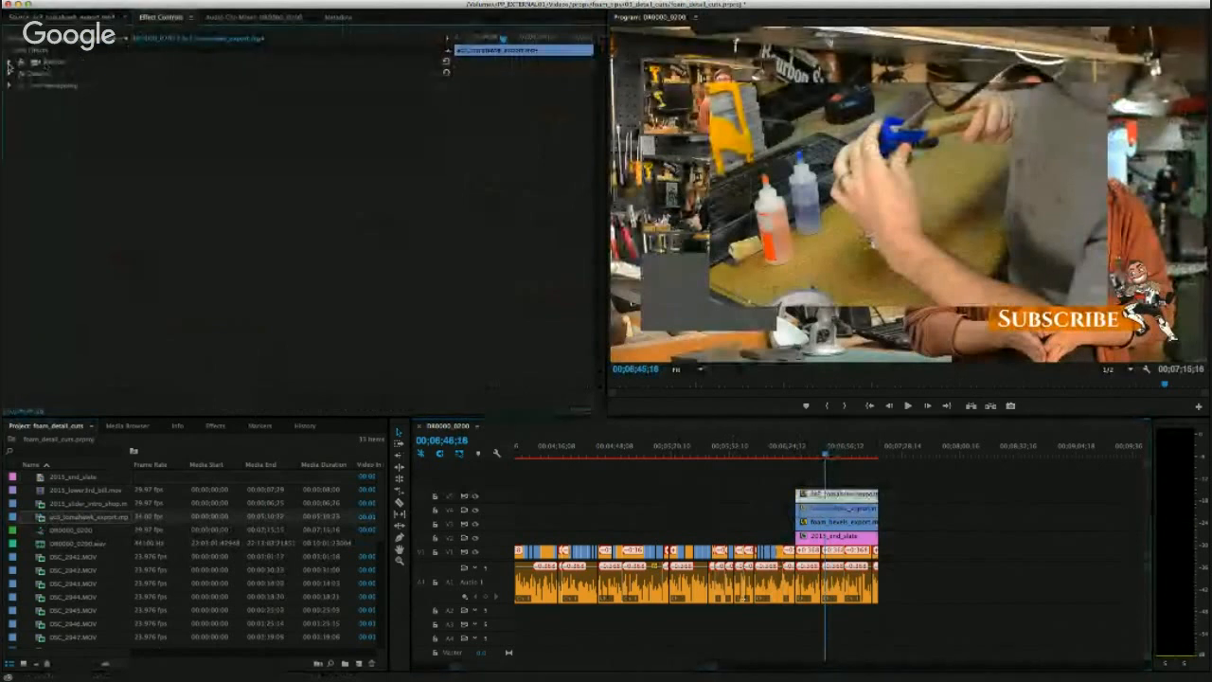
left_click(237, 85)
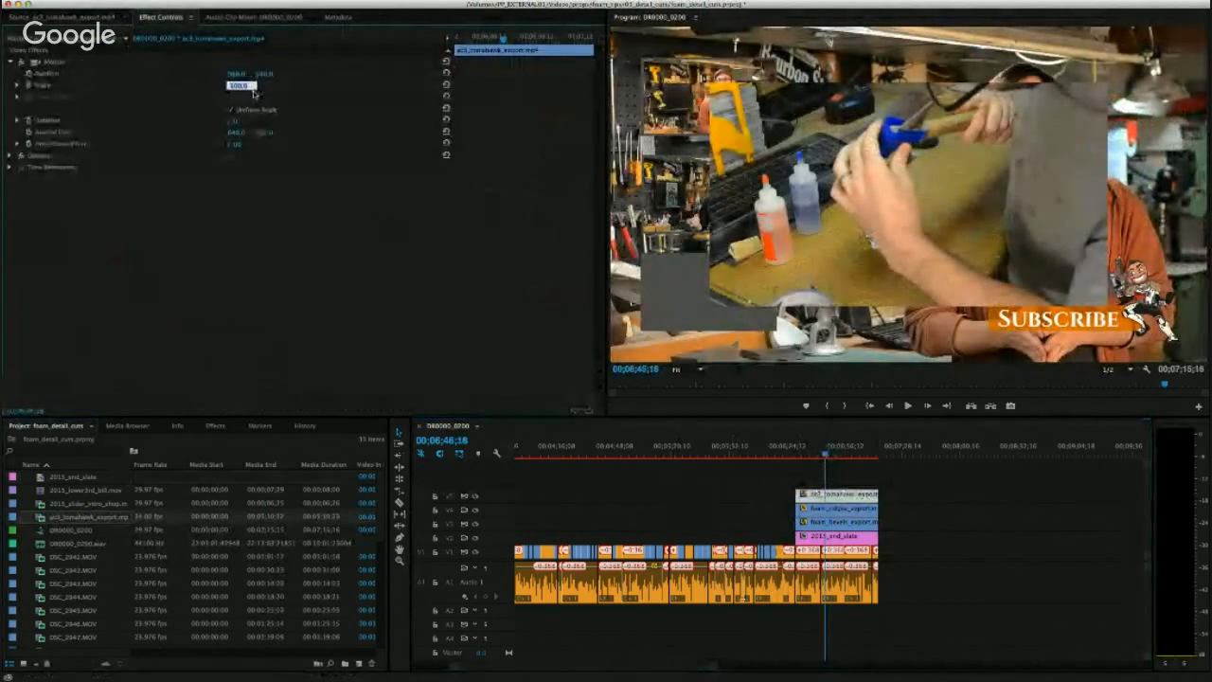
type("50")
key("Return")
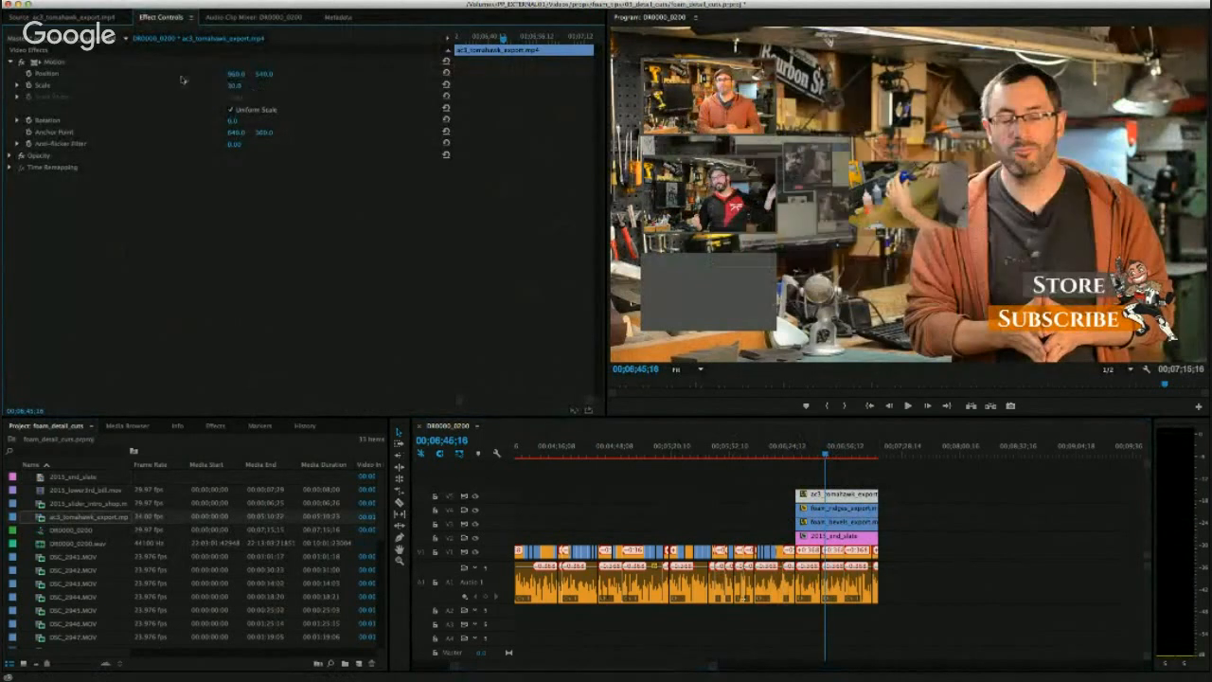
mouse_move(240, 77)
left_mouse_down()
mouse_move(189, 77)
mouse_move(240, 74)
left_mouse_up()
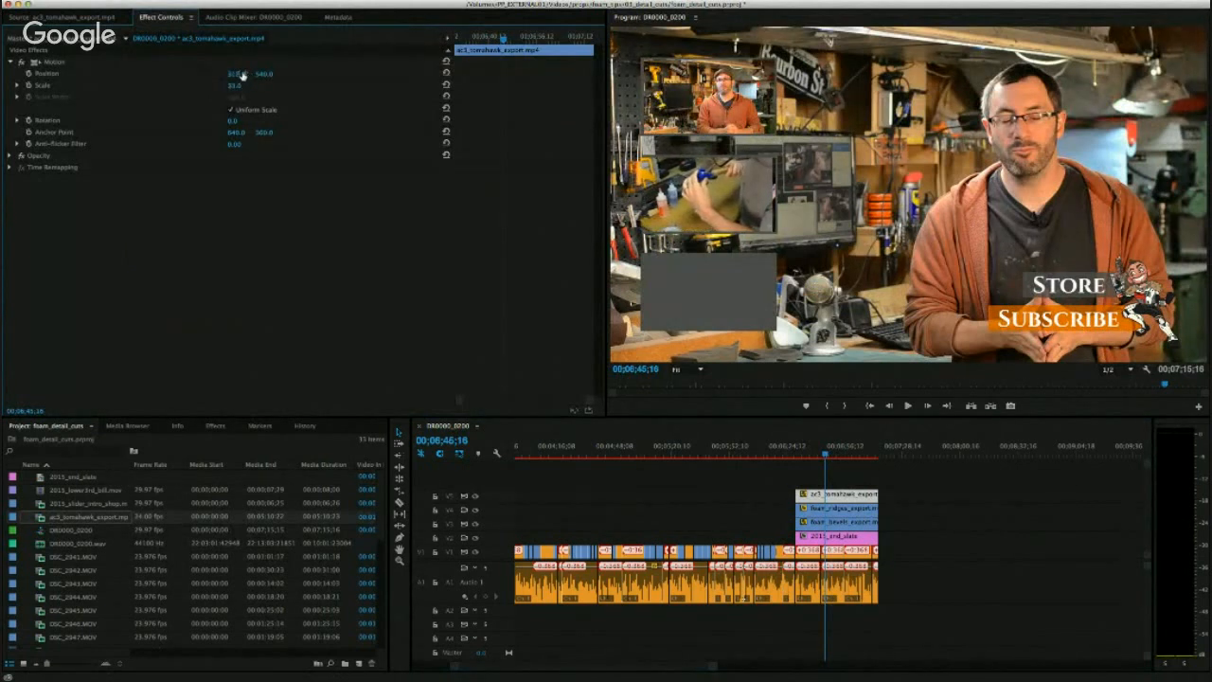
left_click_drag(264, 73, 267, 77)
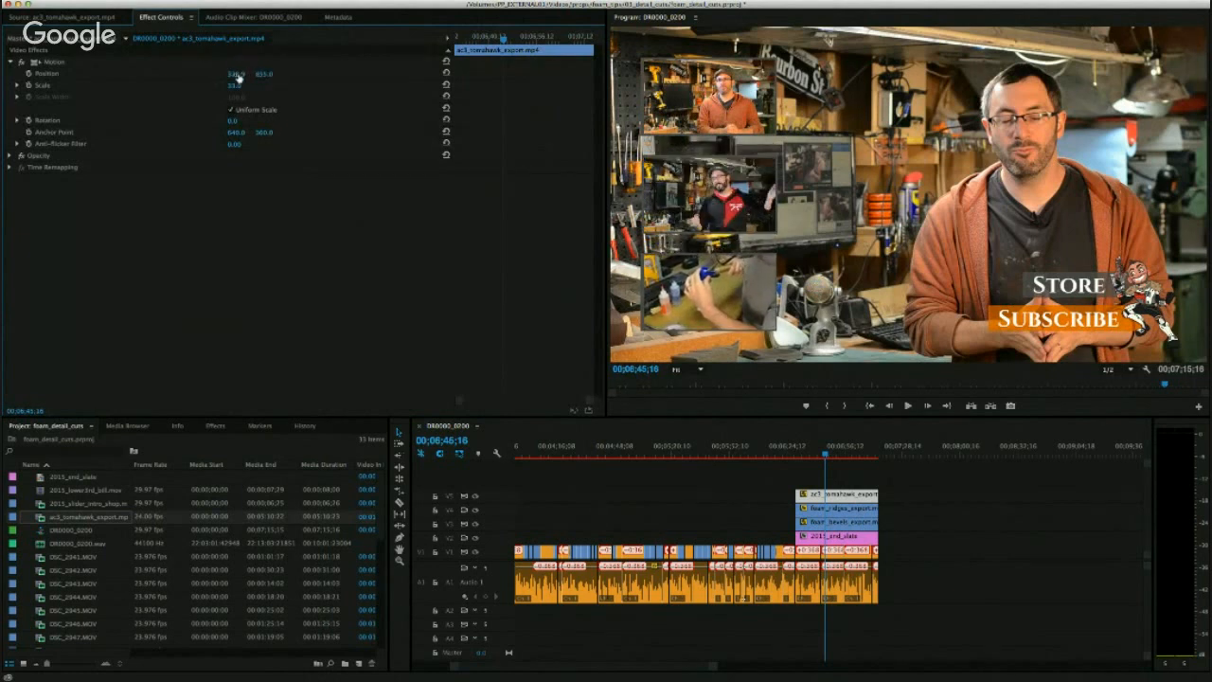
Play the start of the end slate section to check the three thumbnail videos.
left_click(792, 456)
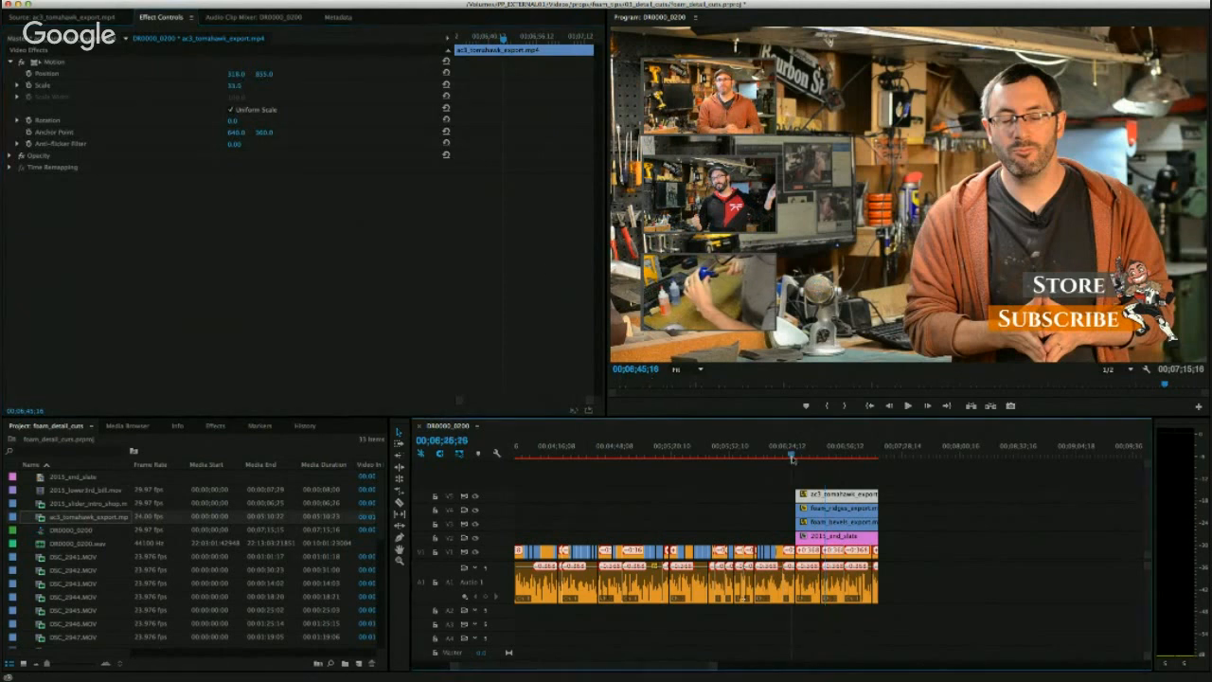
key("space")
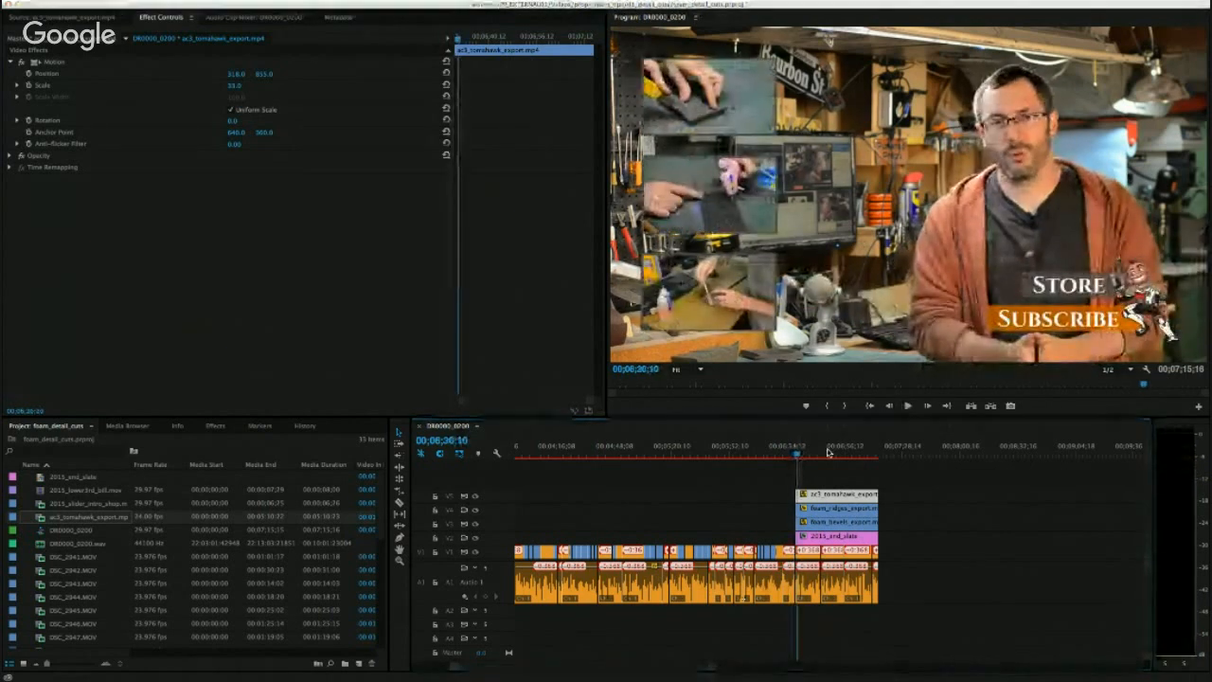
key("space")
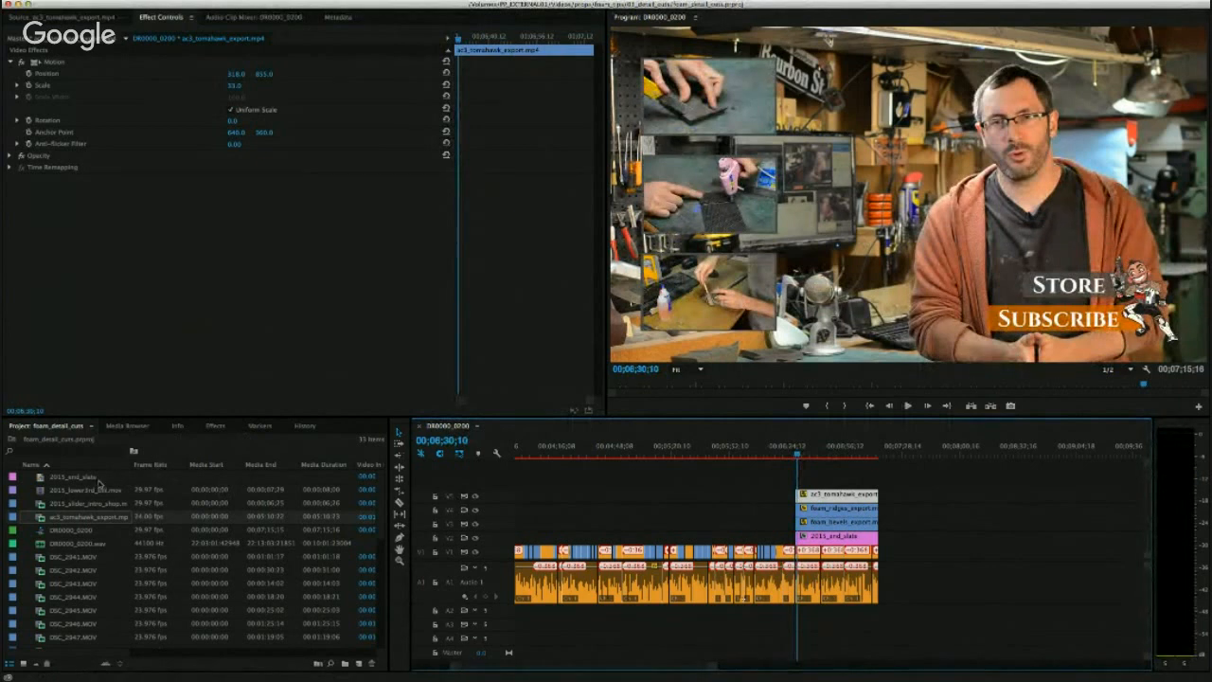
Apply the Dip to Black transition to the end of the last interview clip on V1.
left_click(130, 425)
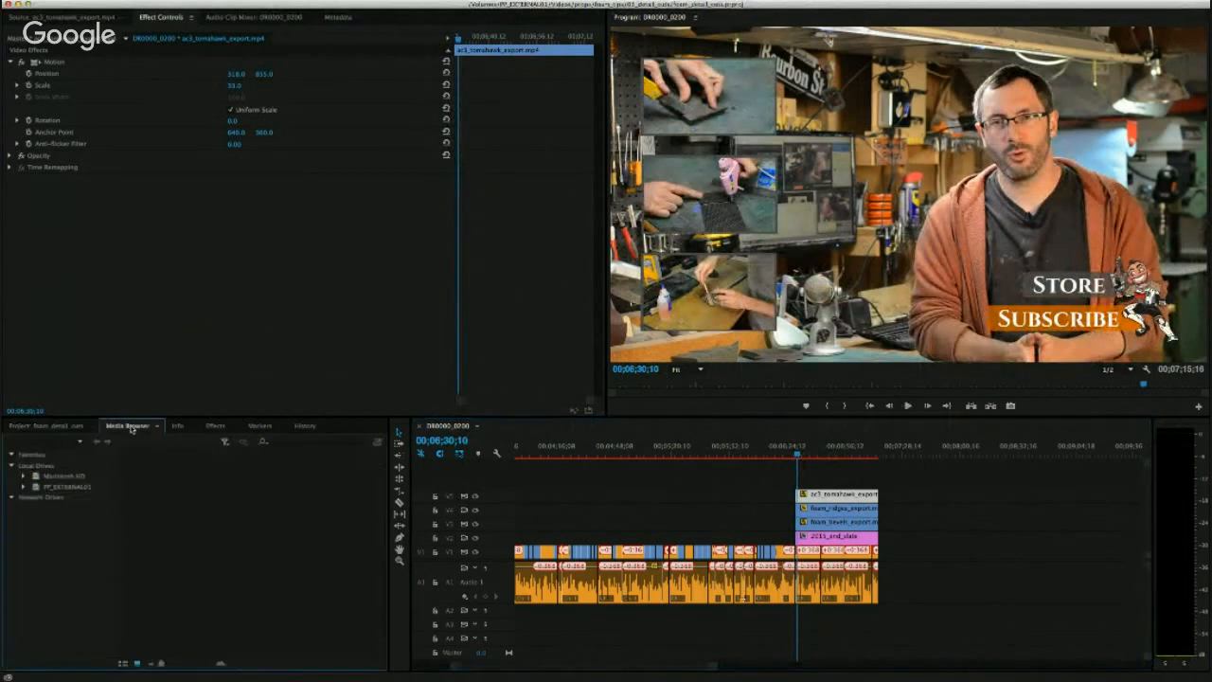
left_click(214, 426)
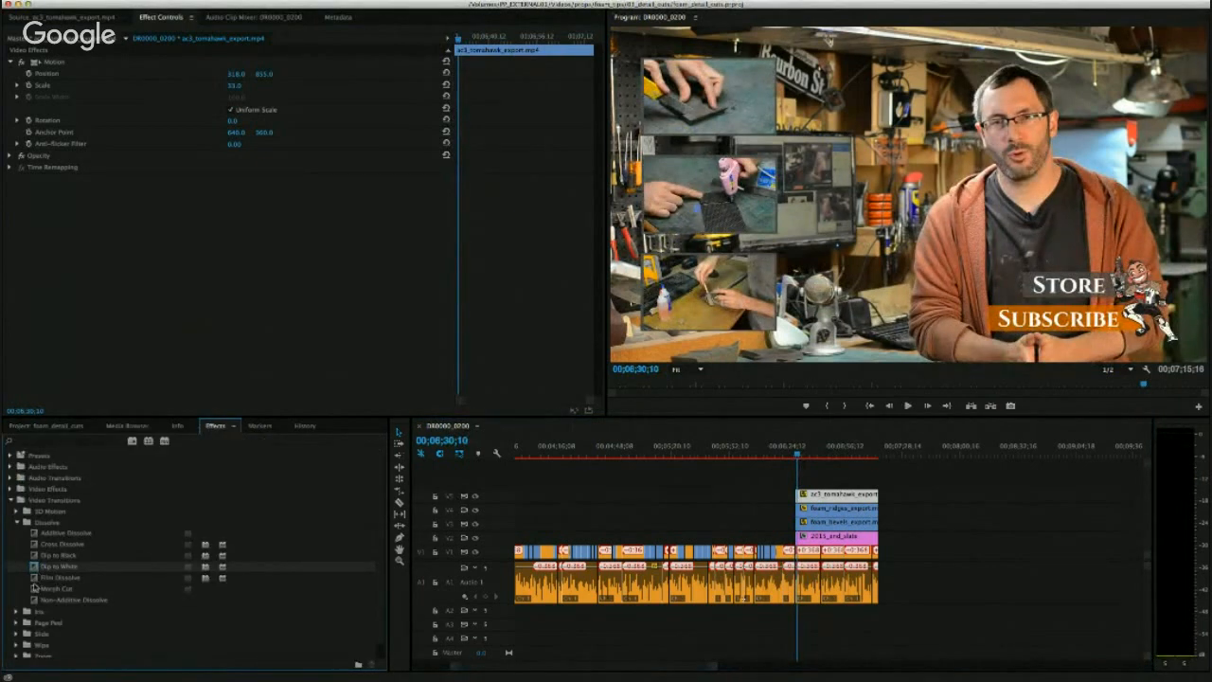
left_click(37, 555)
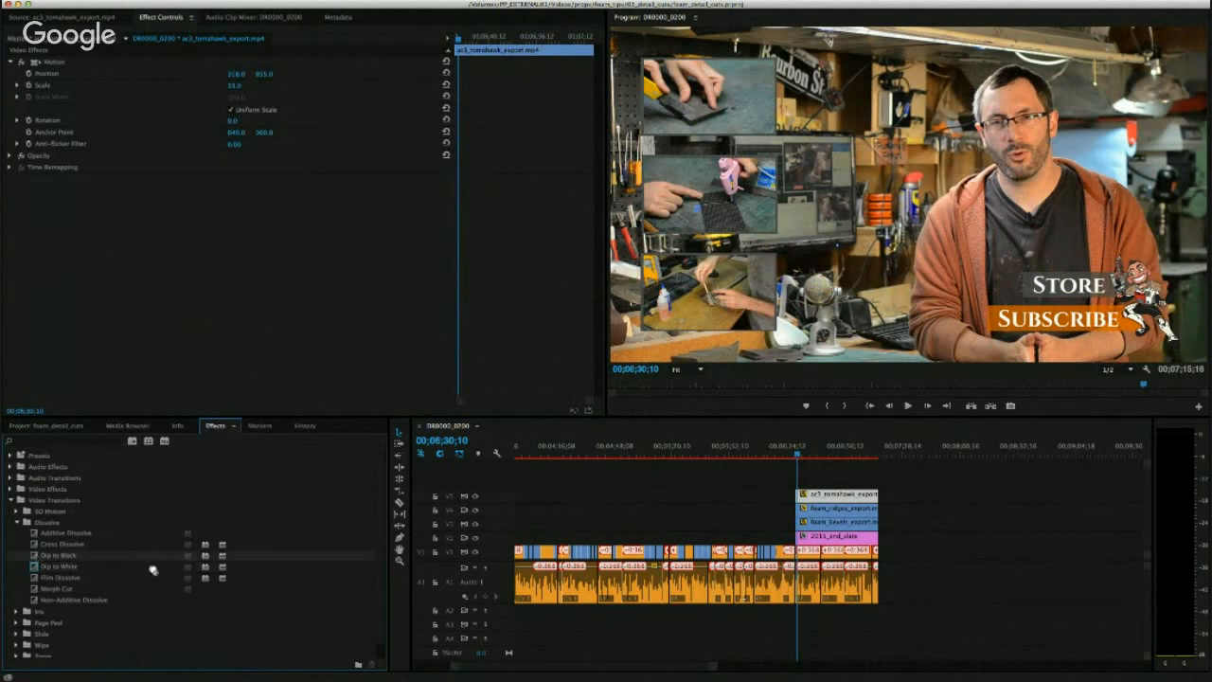
left_click_drag(153, 569, 877, 555)
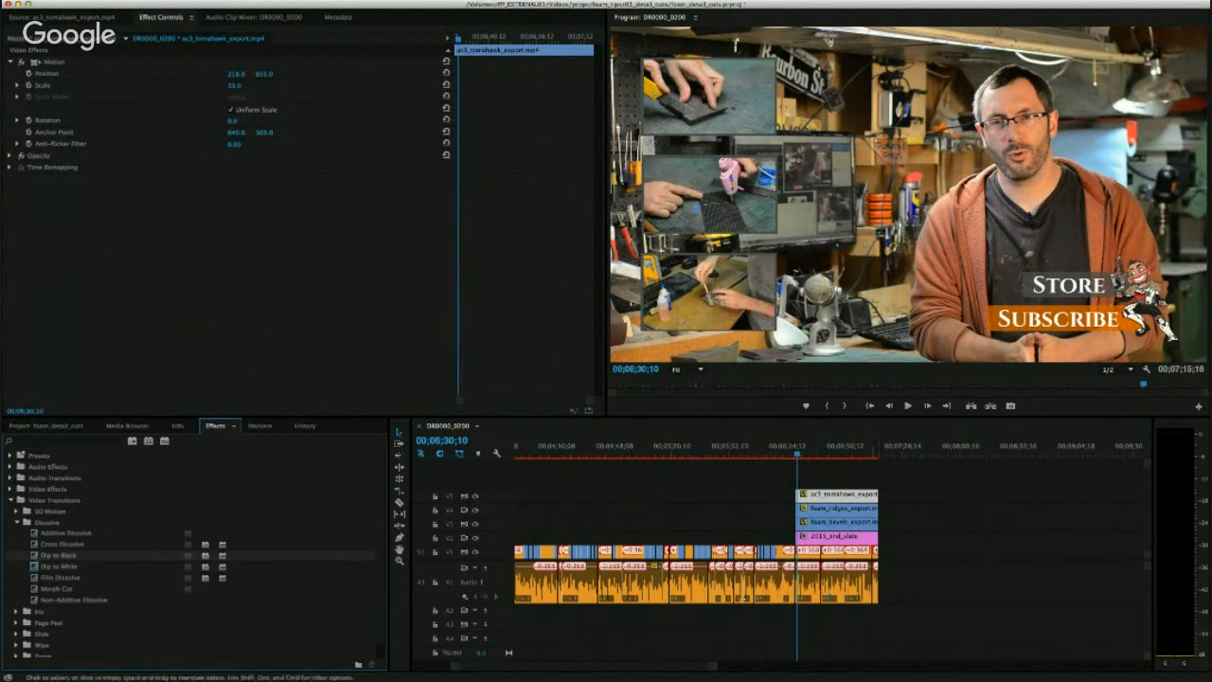
Play the last seconds of the sequence to check the fade on the final interview clip.
left_click_drag(714, 666, 600, 669)
left_click(714, 455)
key("space")
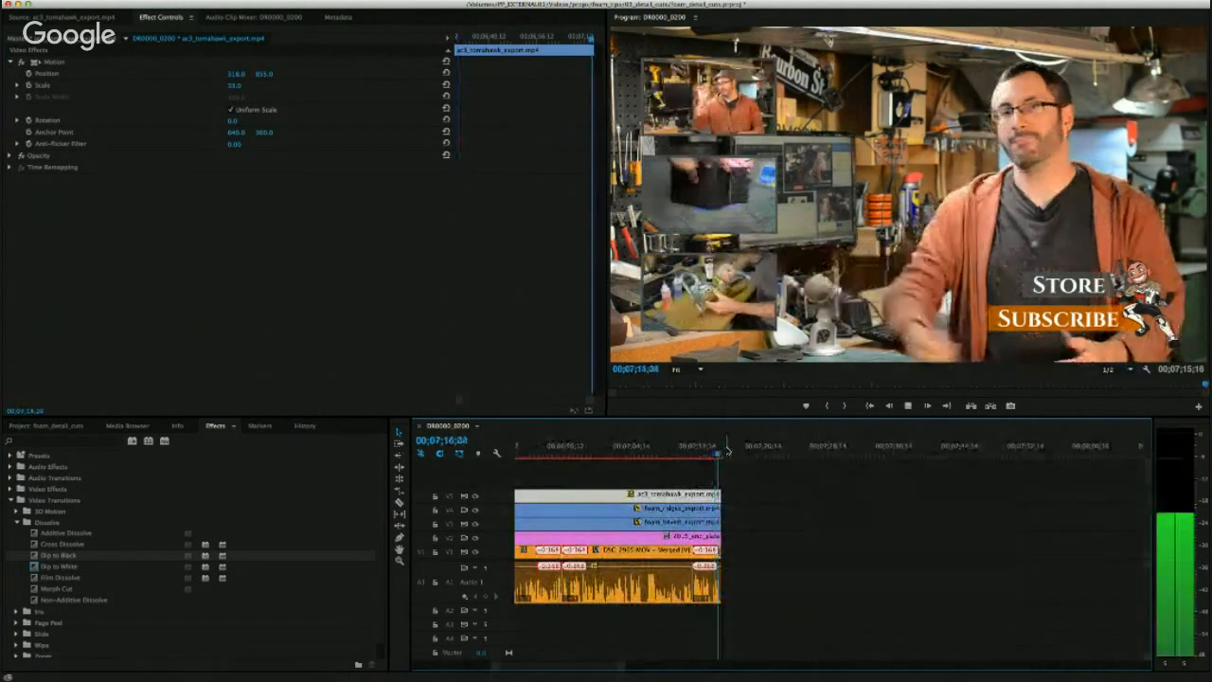
left_click(703, 454)
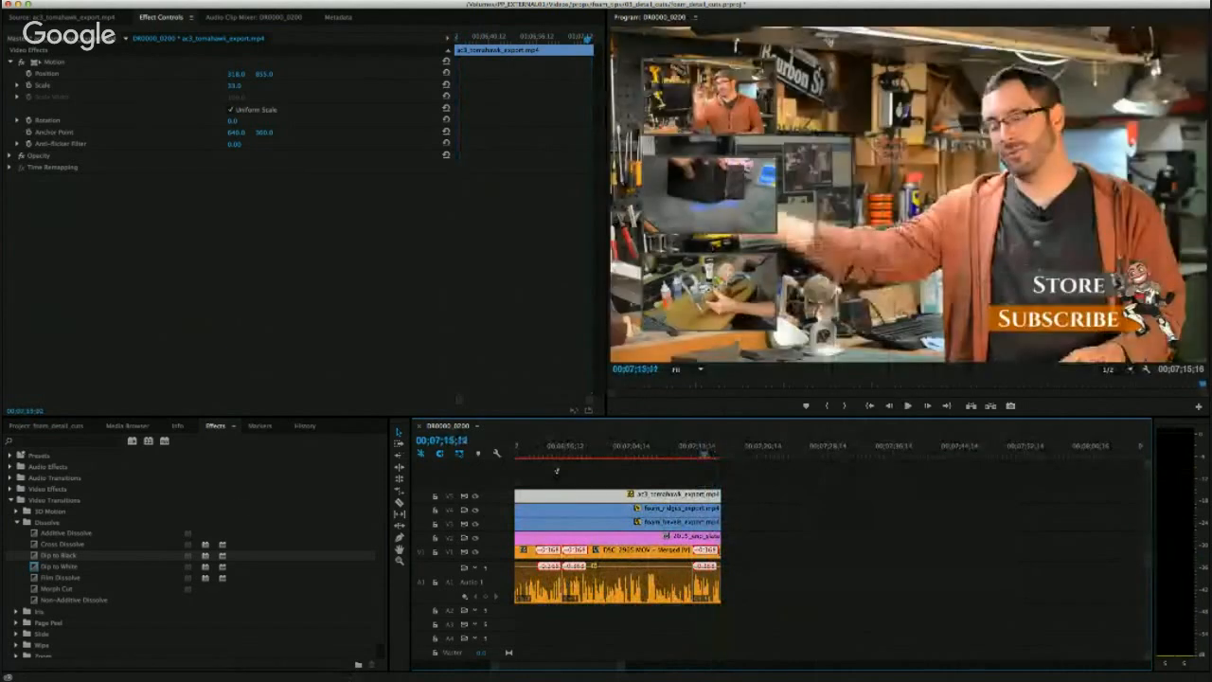
Apply the Dip to Black transition to the ends of the end slate on V2 and the three thumbnail clips on V3 to V5.
left_click_drag(36, 556, 717, 536)
left_click_drag(41, 556, 727, 537)
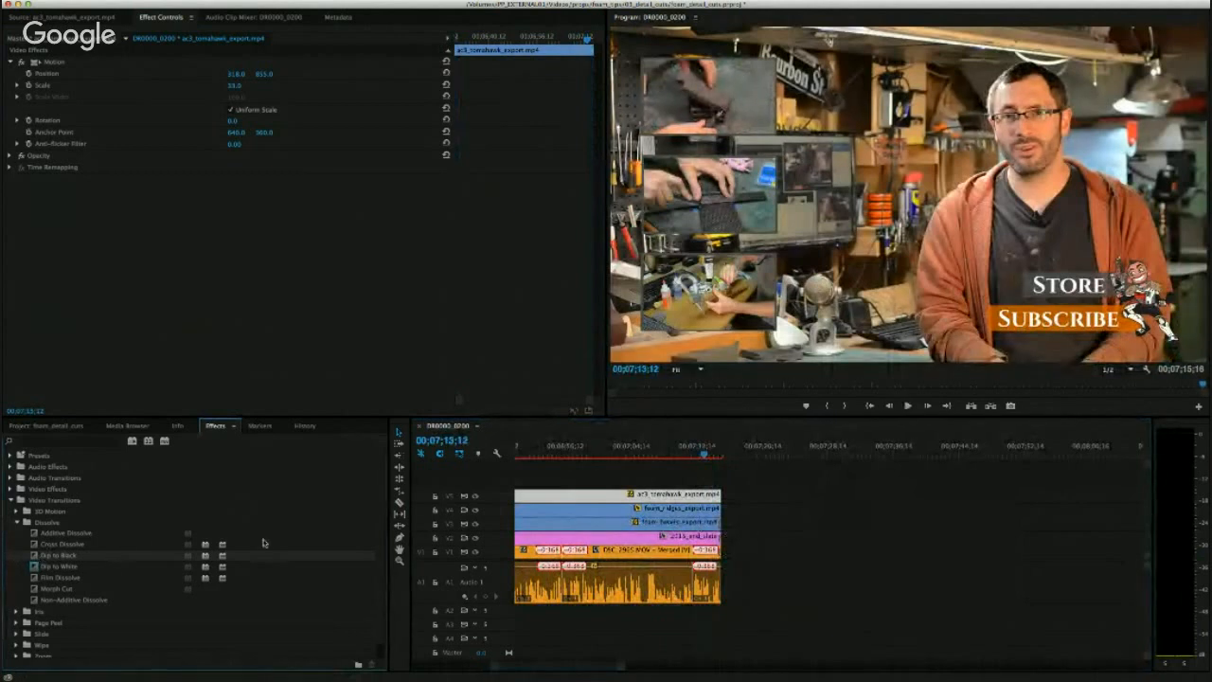
left_click_drag(386, 569, 722, 512)
left_click_drag(101, 558, 725, 500)
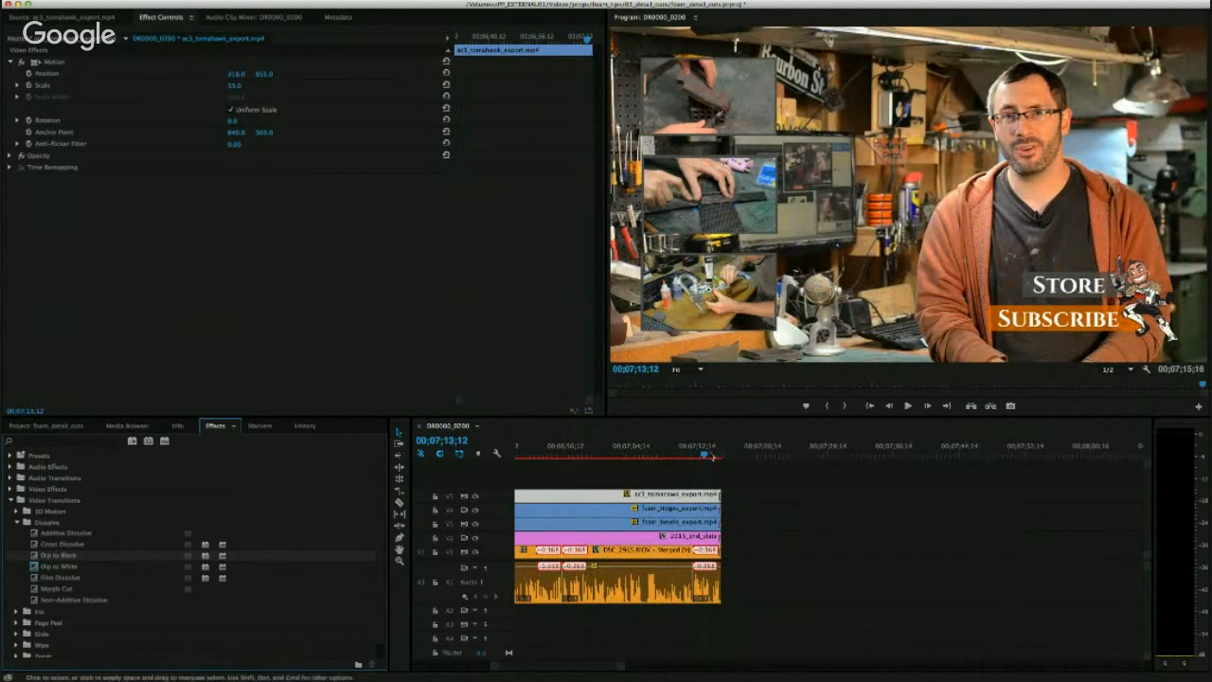
Play the end of the sequence from about 00:07:13:02 to check the fade to black on all video tracks.
key("space")
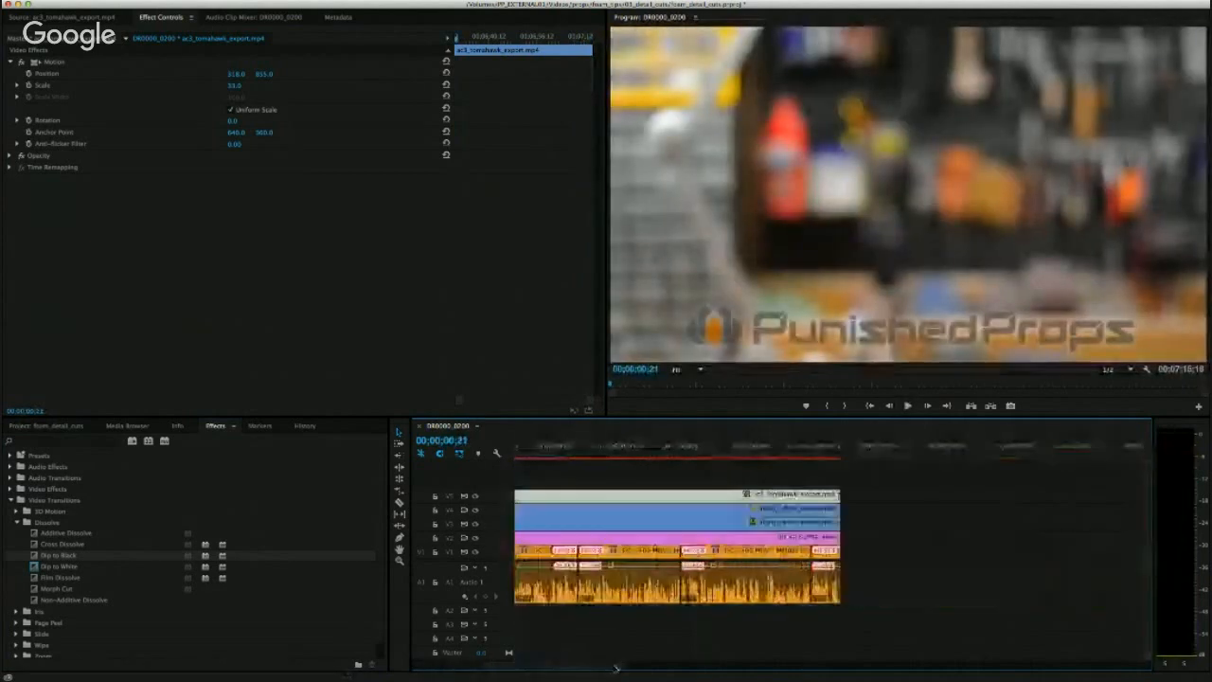
left_click(941, 486)
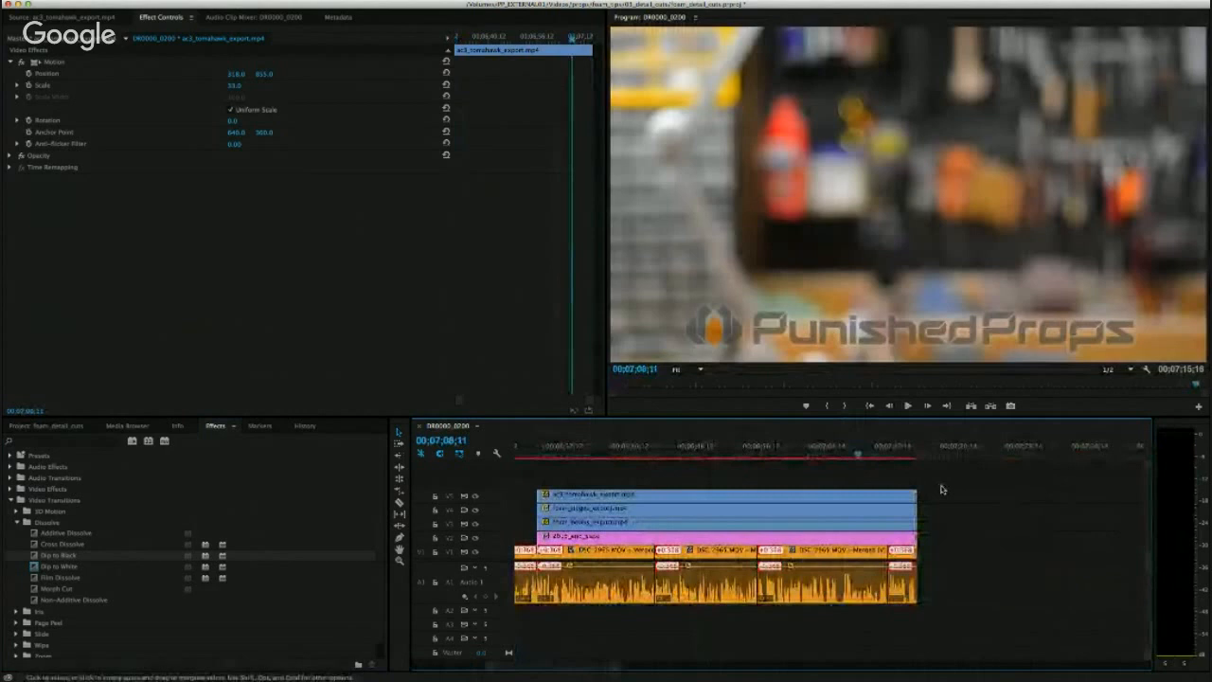
left_click(911, 570)
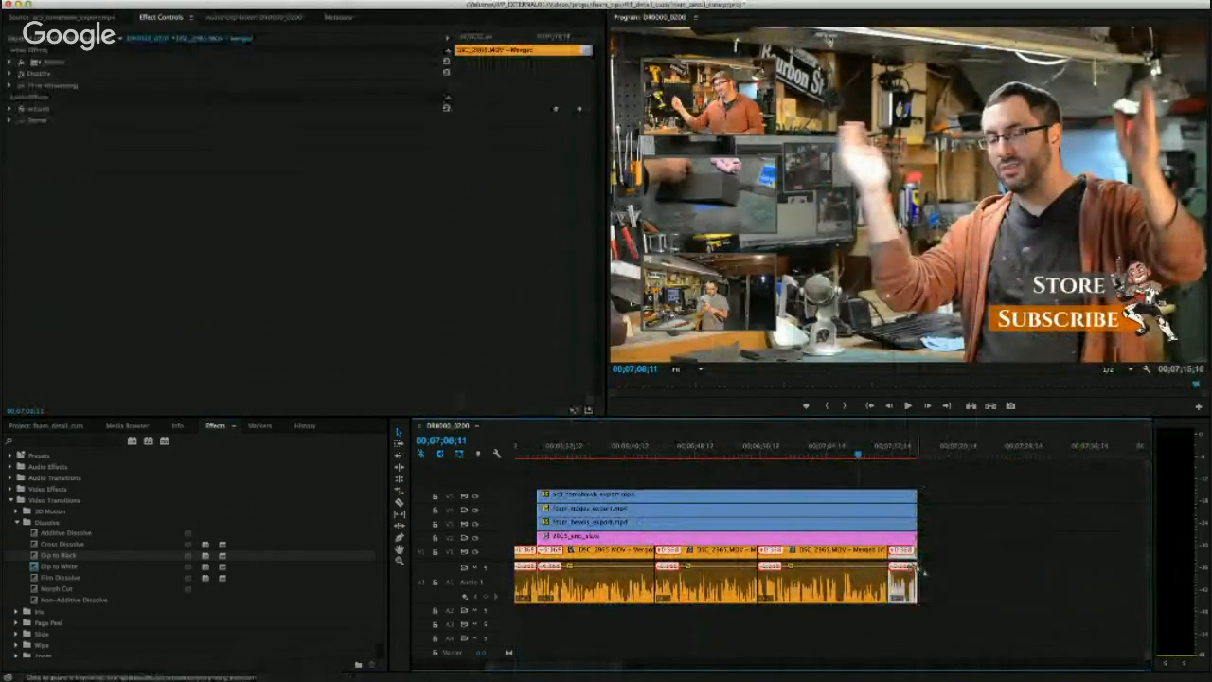
left_click(898, 451)
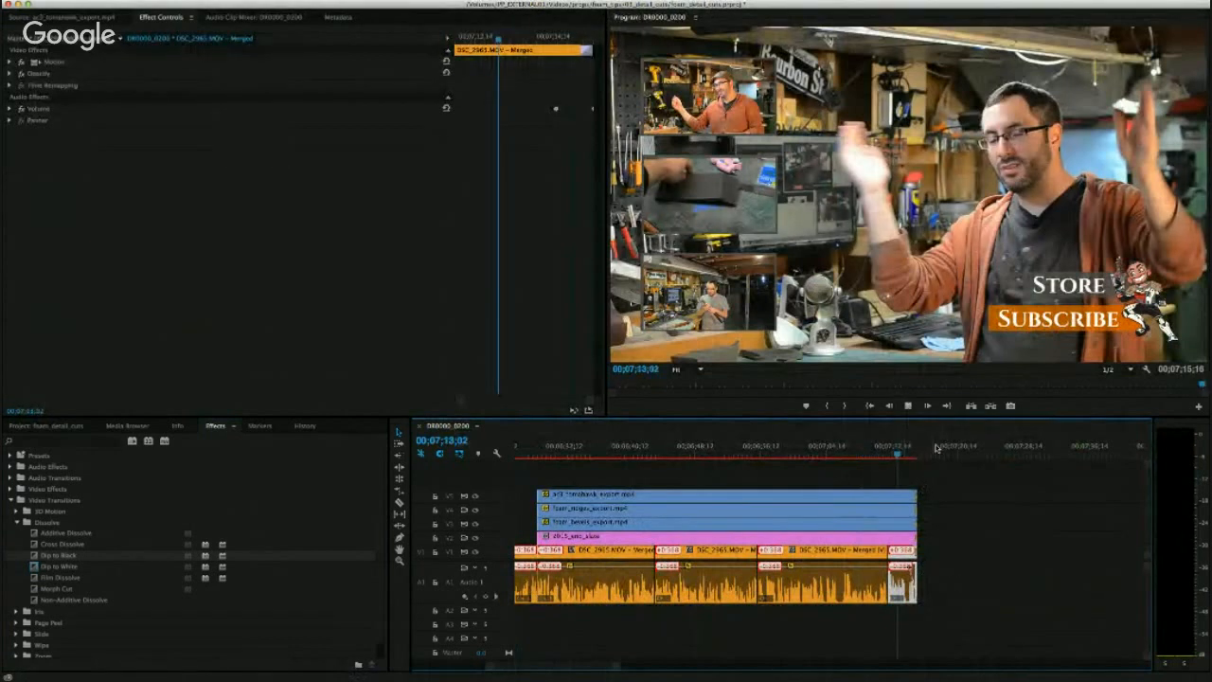
key("space")
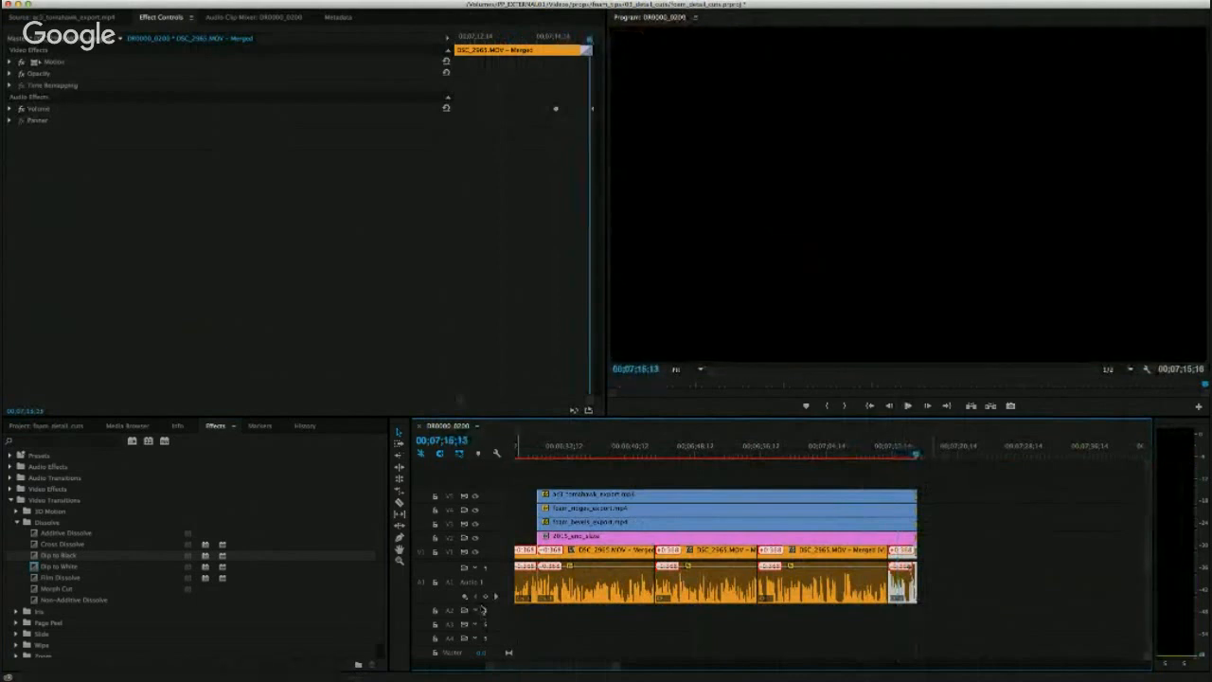
Collapse the height of audio track A1, return to the start of the sequence and save the project.
left_click_drag(439, 603, 440, 573)
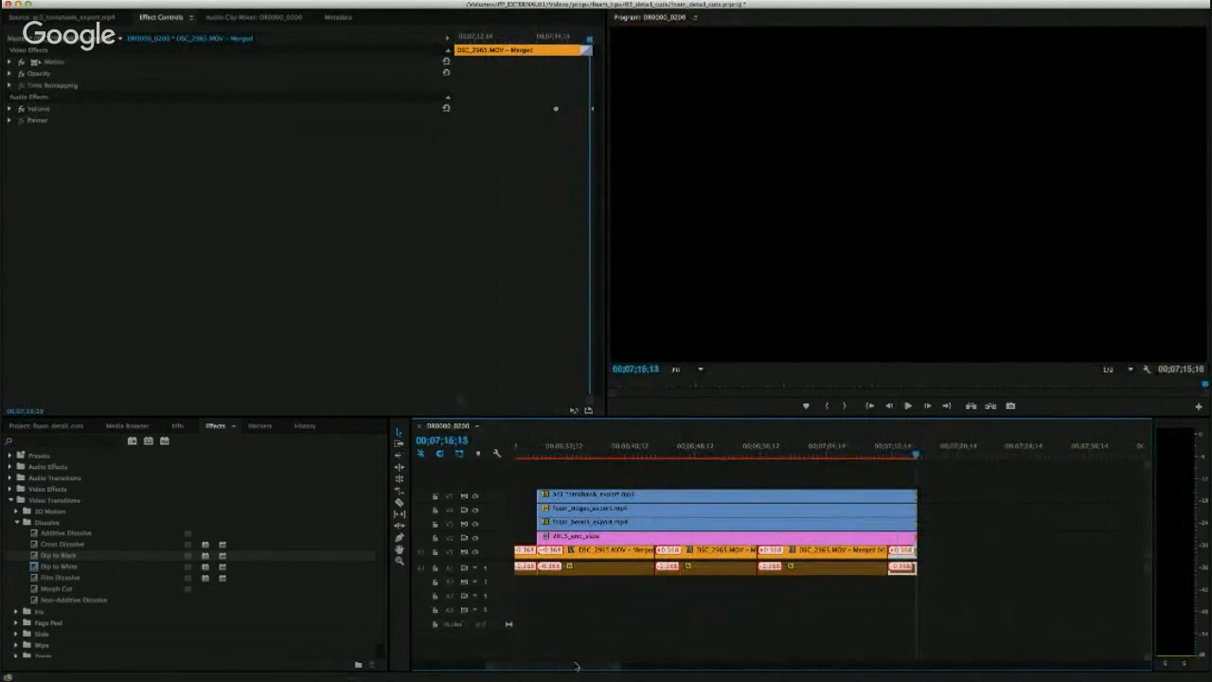
left_click_drag(489, 670, 819, 671)
left_click_drag(796, 669, 599, 670)
left_click_drag(598, 449, 425, 463)
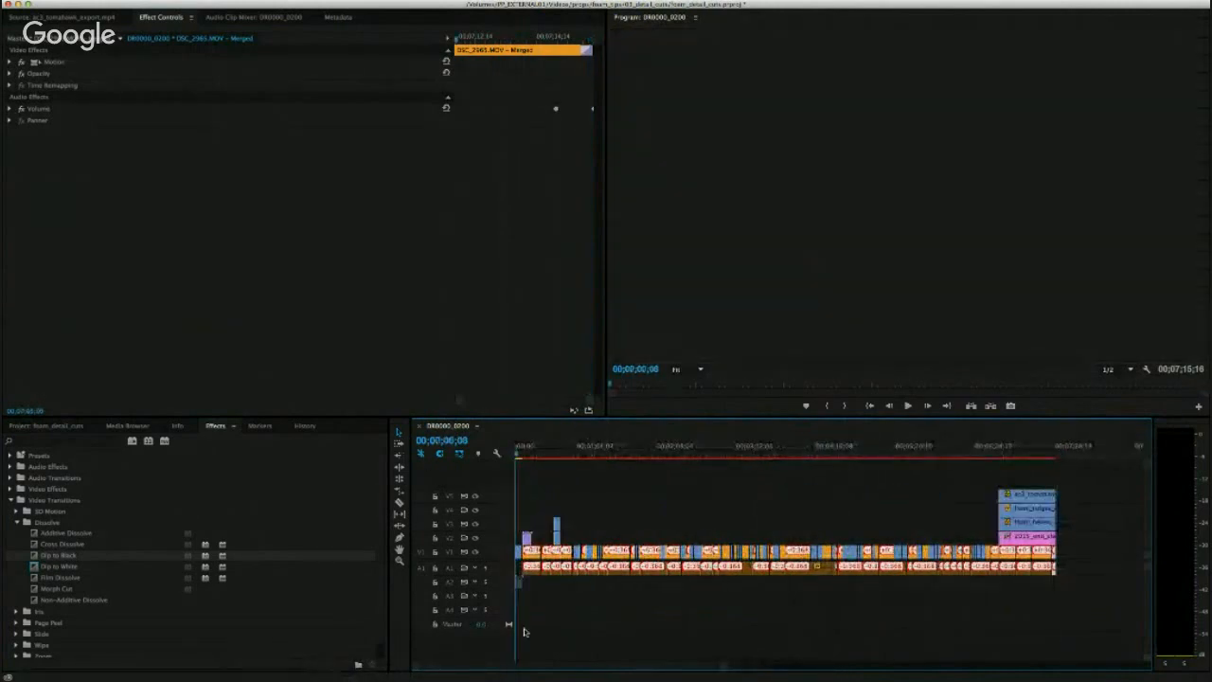
left_click_drag(729, 667, 712, 667)
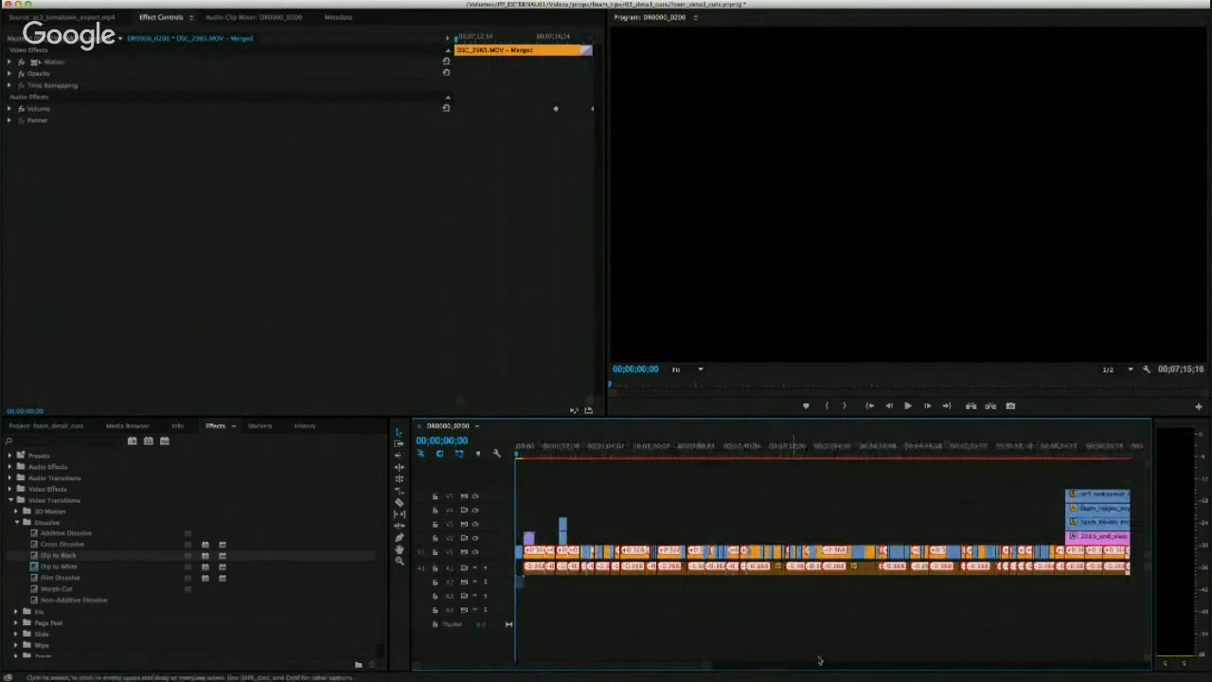
key("super+s")
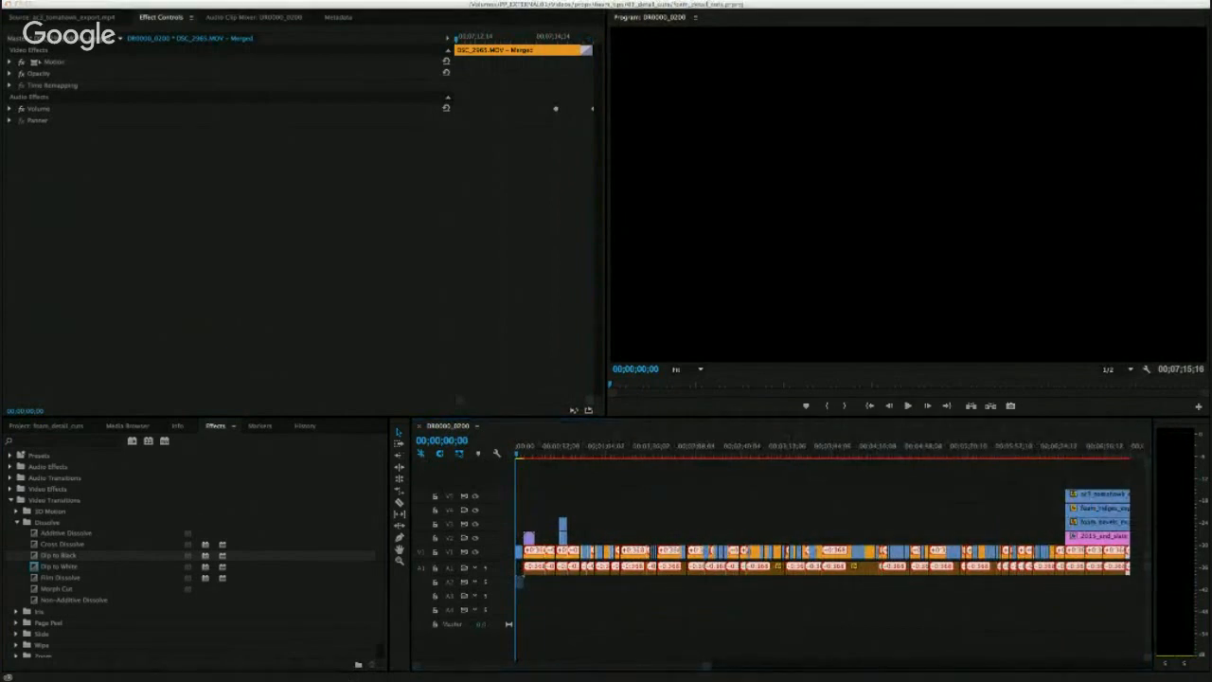
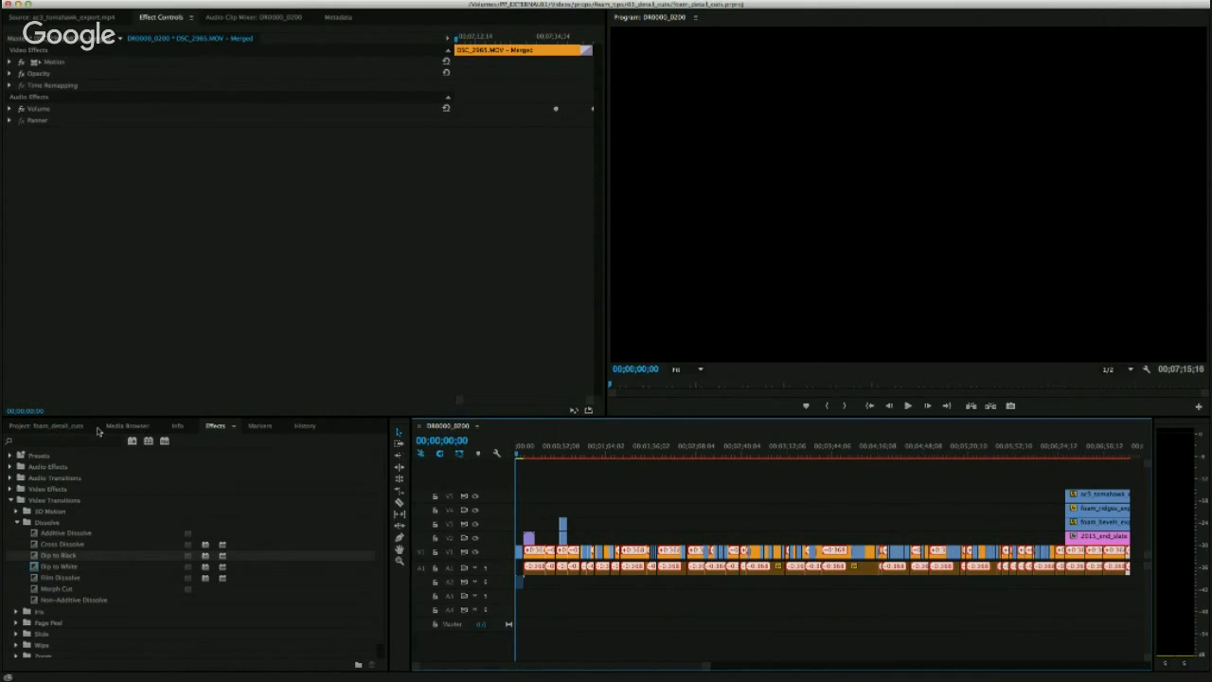
Place Path to Follow.mp3 on A2 directly after the intro's audio and expand the track to show the waveform.
left_click(44, 427)
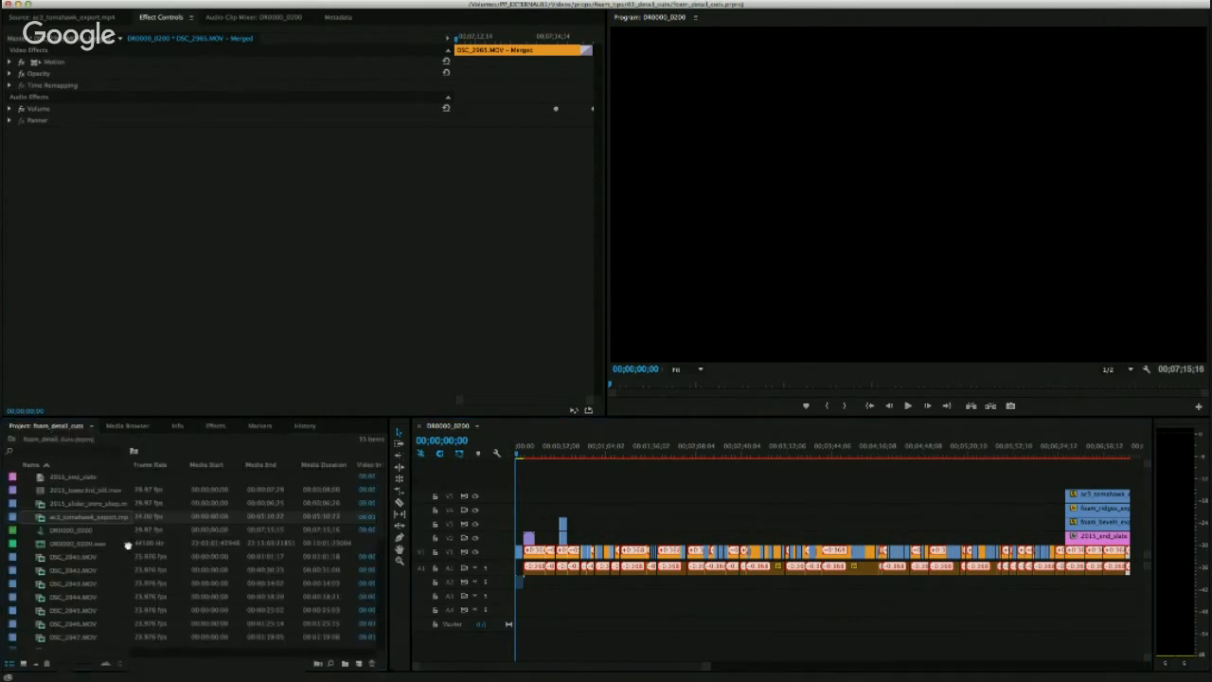
left_click_drag(152, 541, 119, 561)
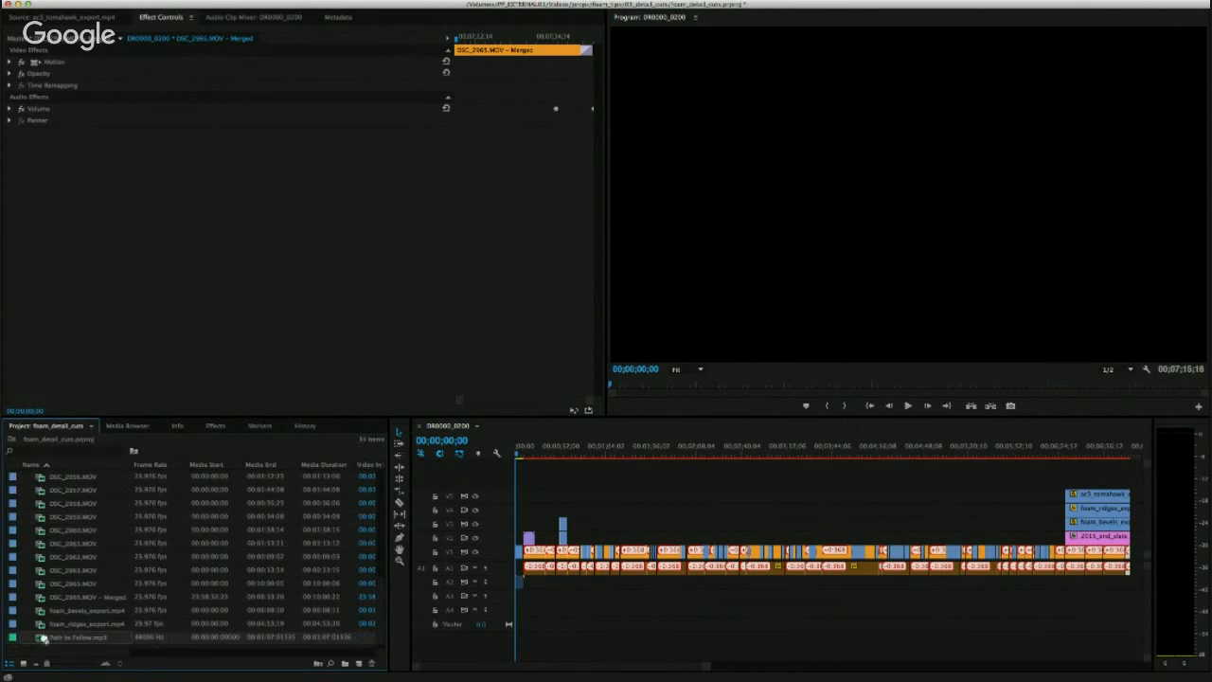
left_click_drag(272, 644, 531, 587)
key("super+z")
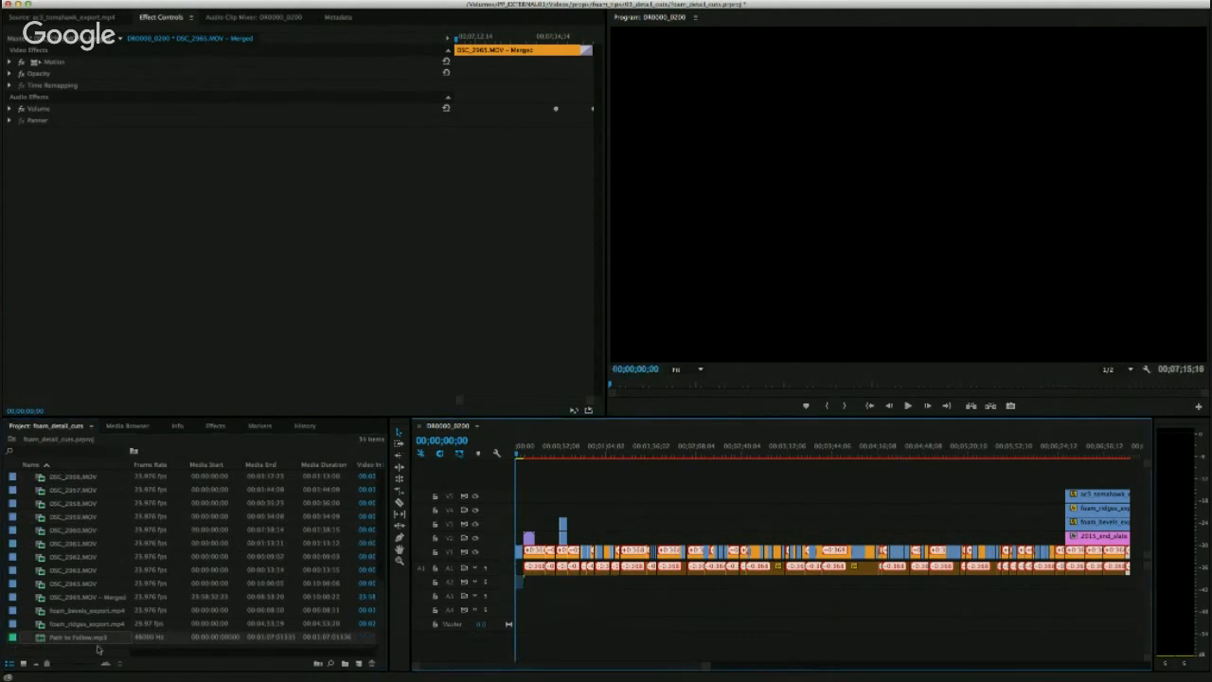
left_click_drag(40, 640, 536, 582)
double_click(503, 595)
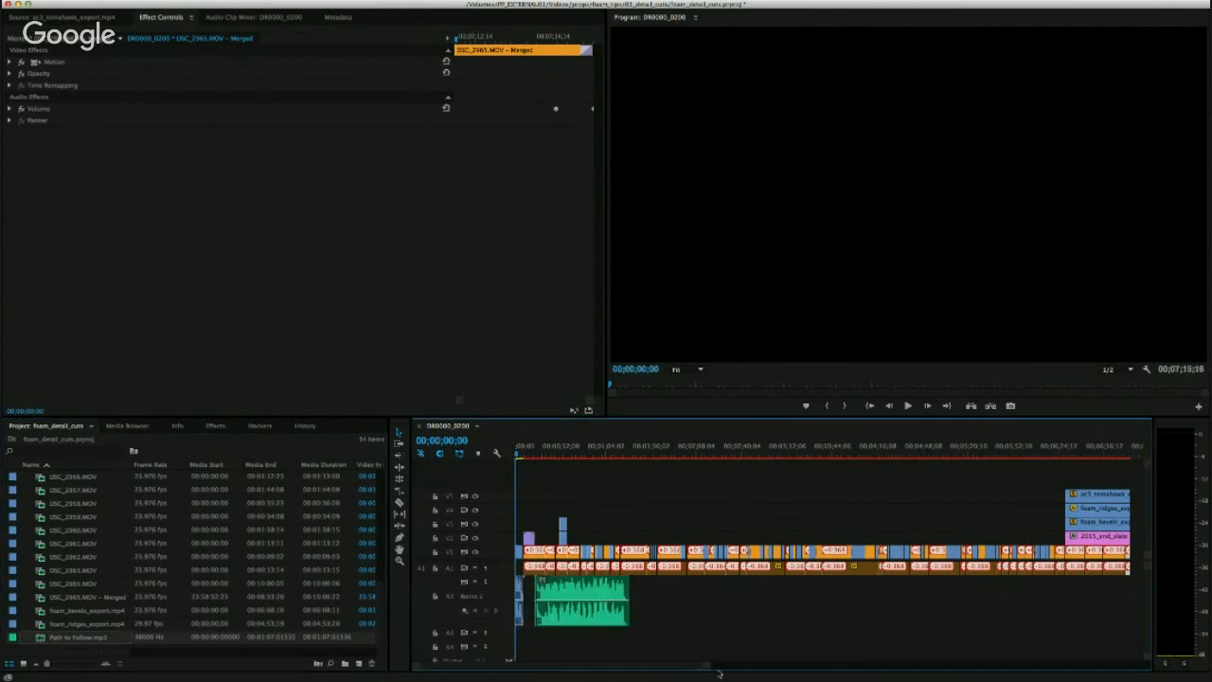
left_click_drag(707, 670, 606, 670)
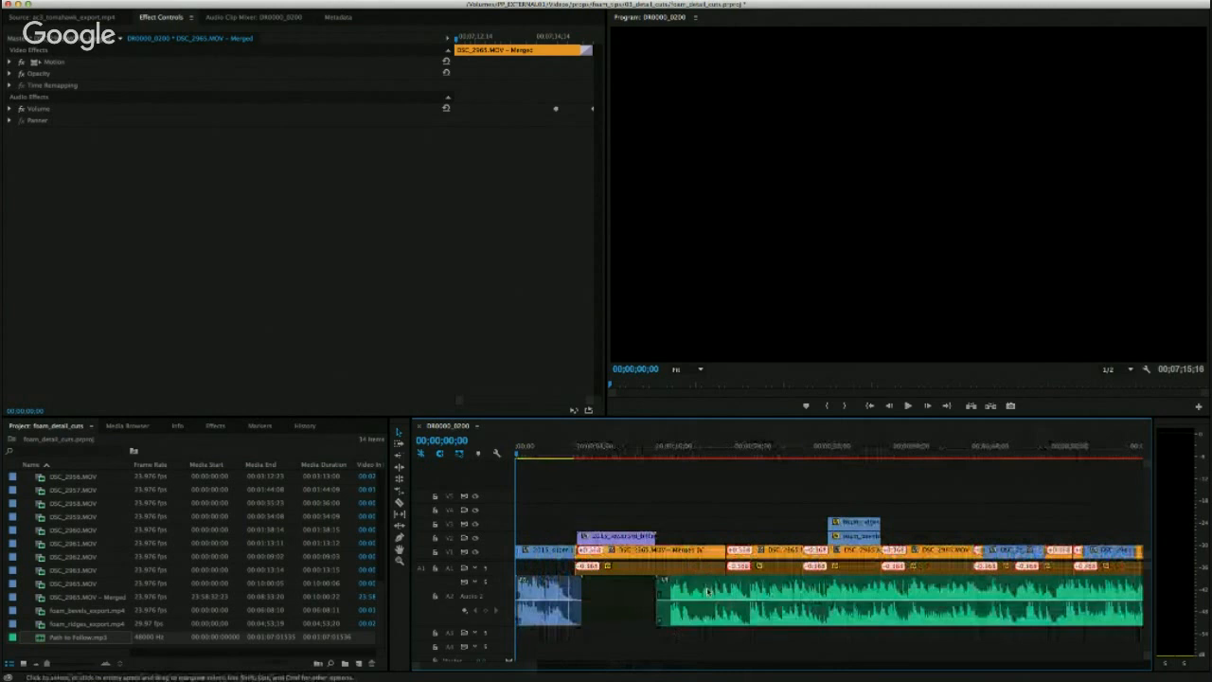
left_click_drag(723, 593, 636, 594)
Play the change from the intro to the interview to check where the music comes in.
left_click(572, 449)
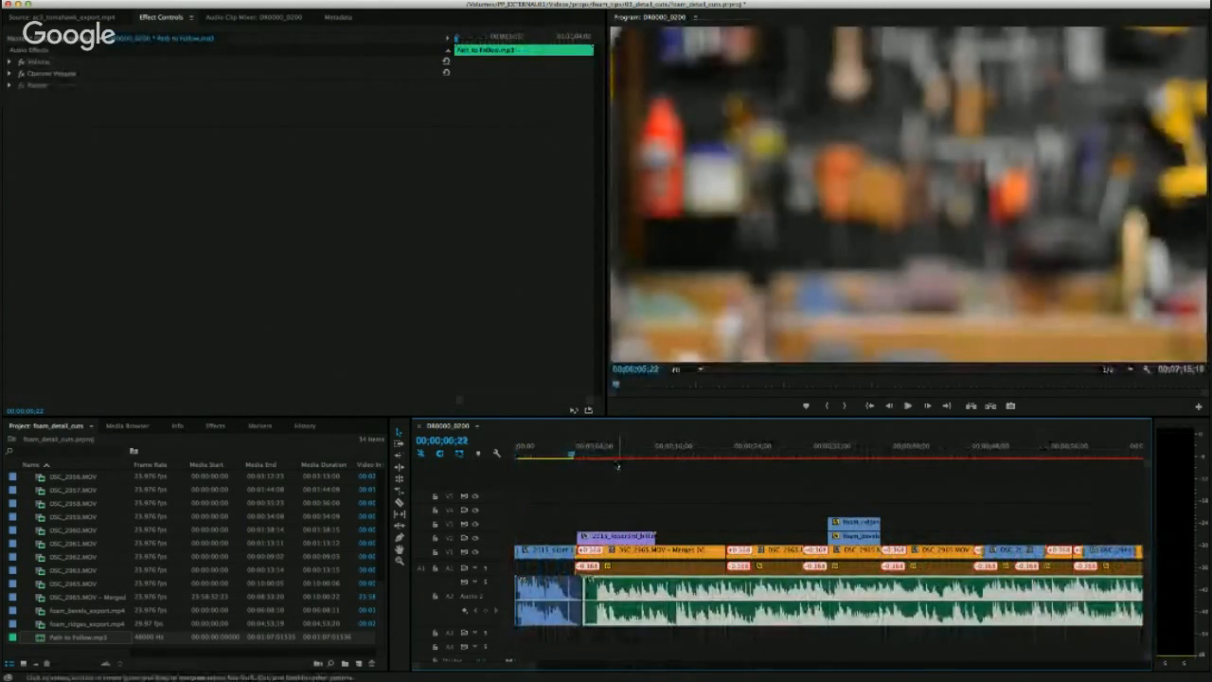
key("space")
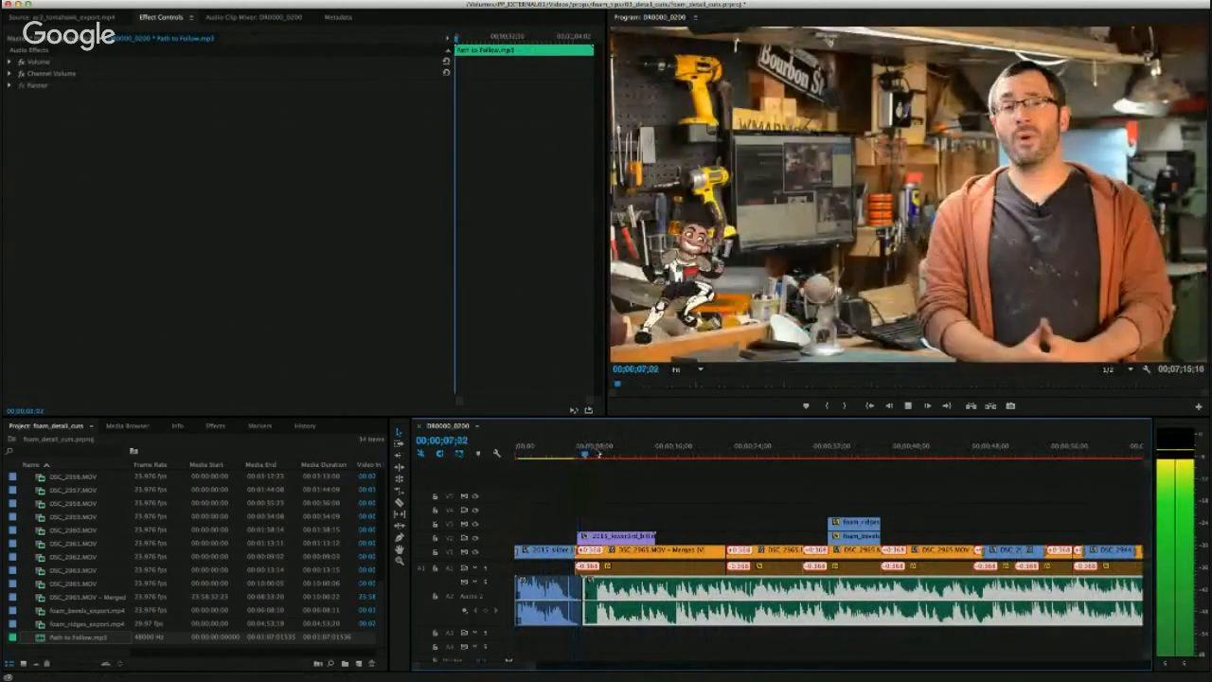
key("space")
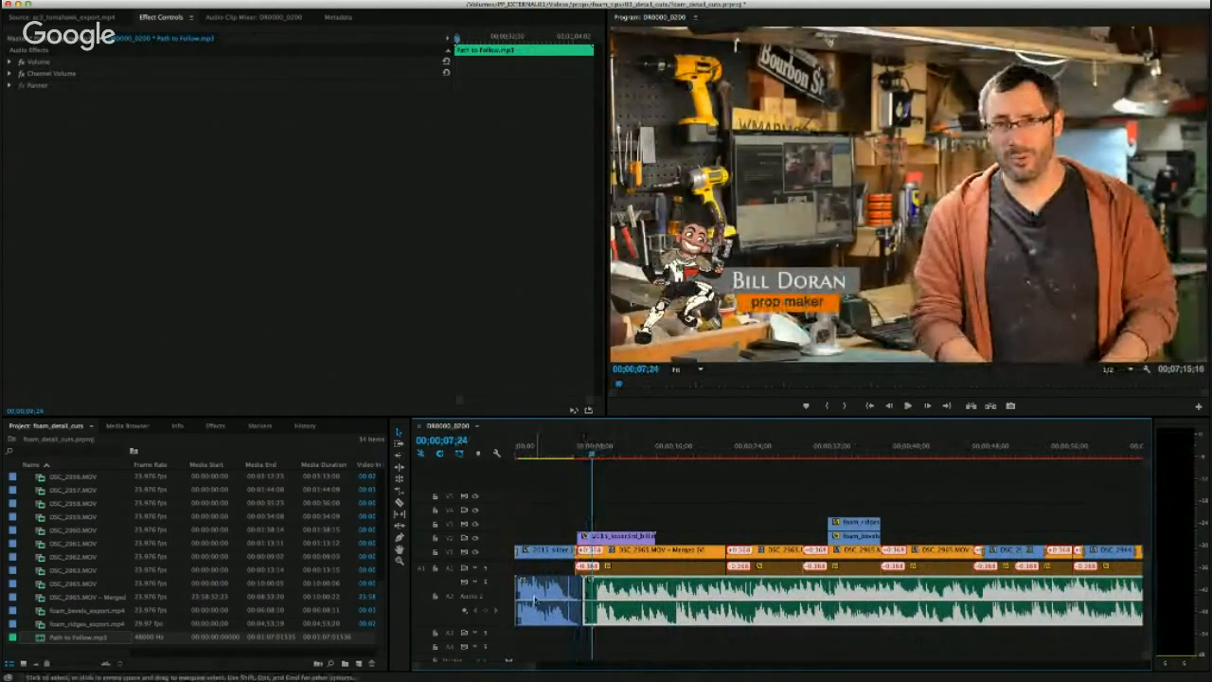
Move the intro's audio to A3 and slide Path to Follow.mp3 earlier on A2 so they overlap by about one second, checking it by playback.
left_click(544, 616)
left_click_drag(543, 615, 547, 636)
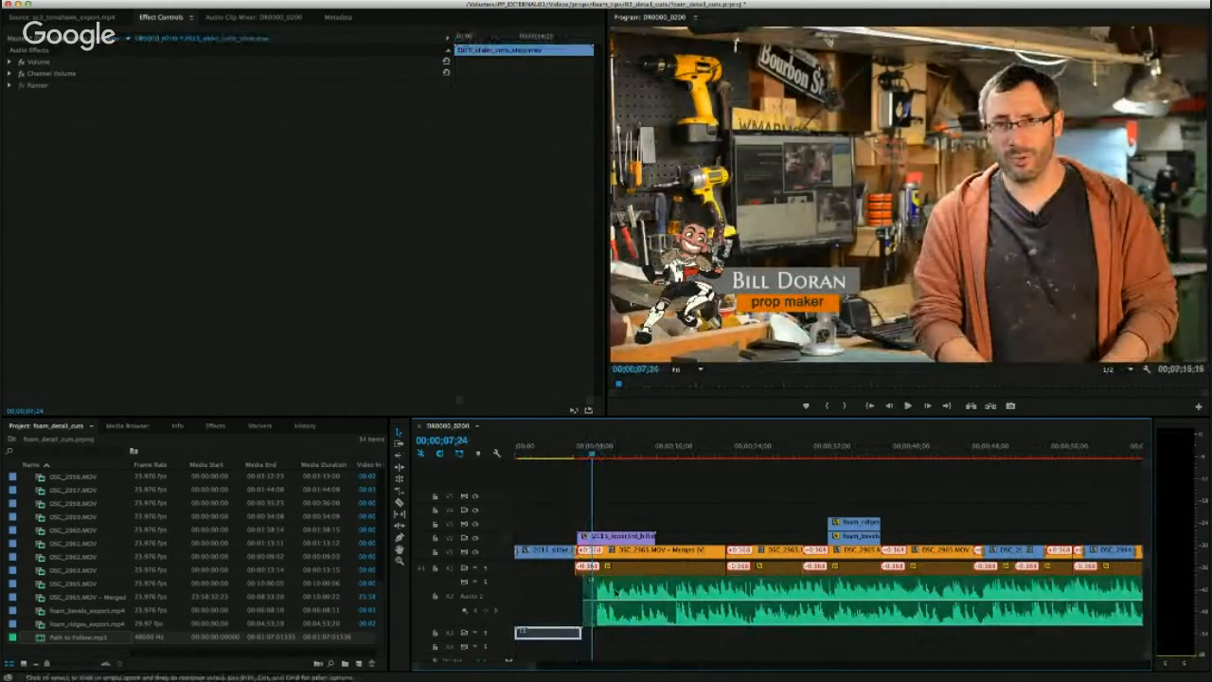
left_click(611, 595)
left_click_drag(607, 594, 599, 594)
left_click(568, 451)
key("space")
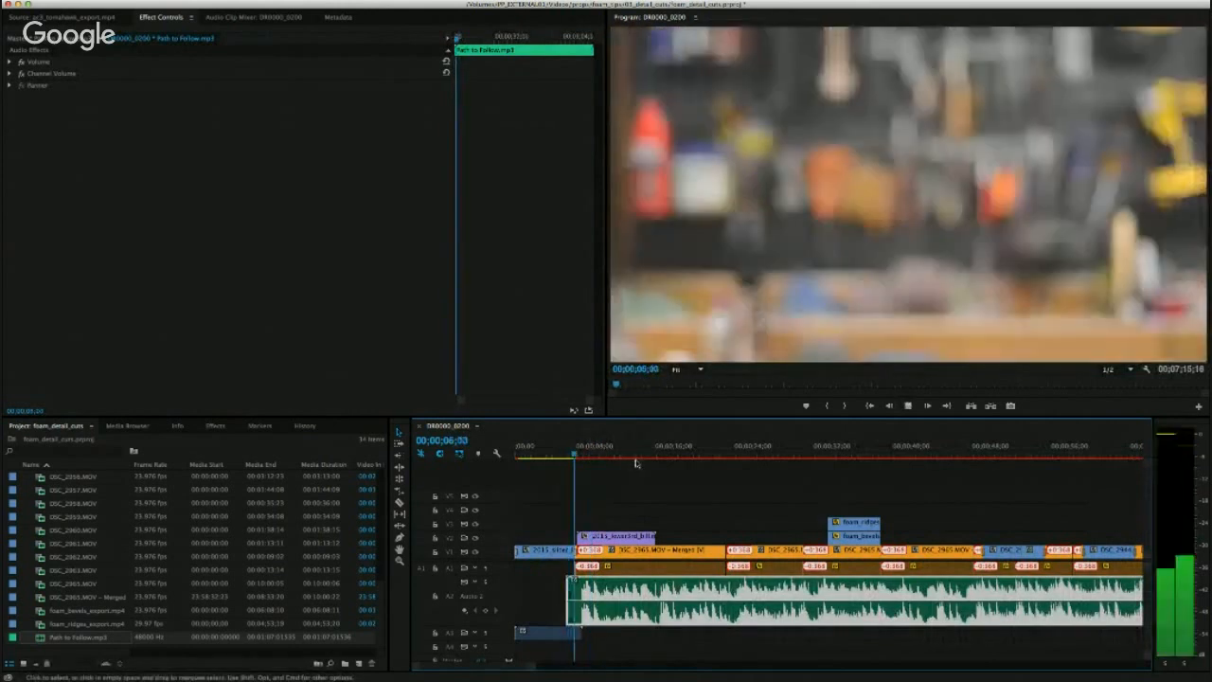
key("space")
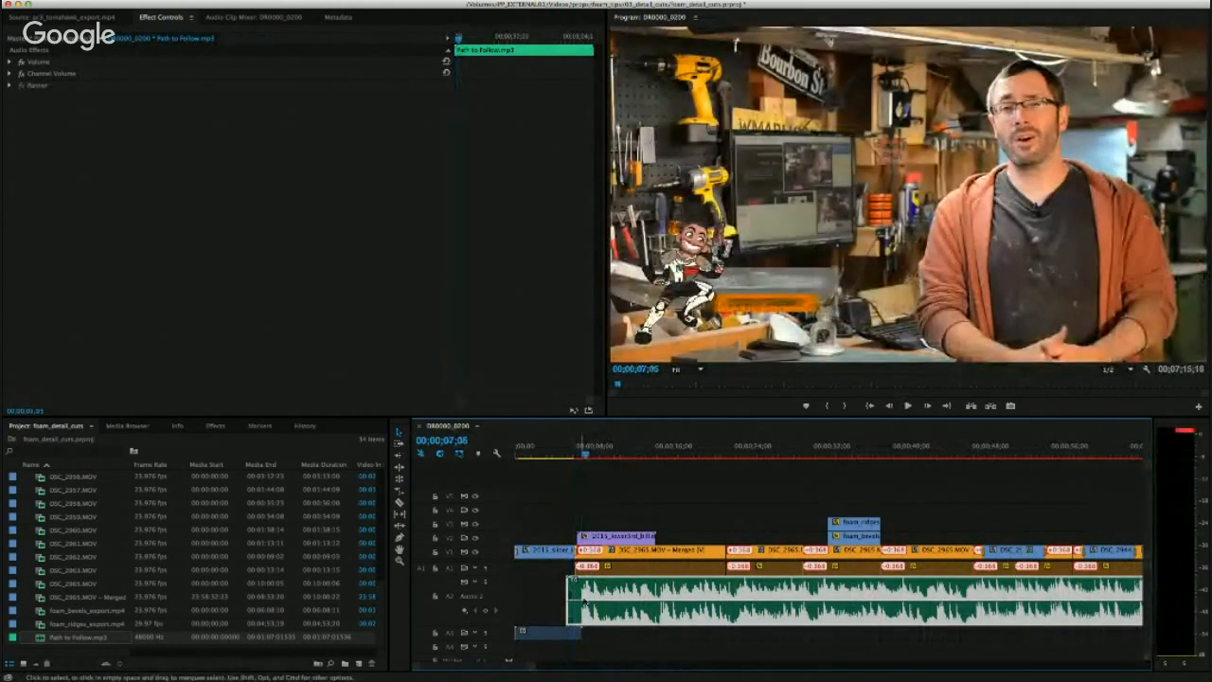
Expand track A3 to show the intro's waveform and play the intro to check its audio.
left_click(555, 453)
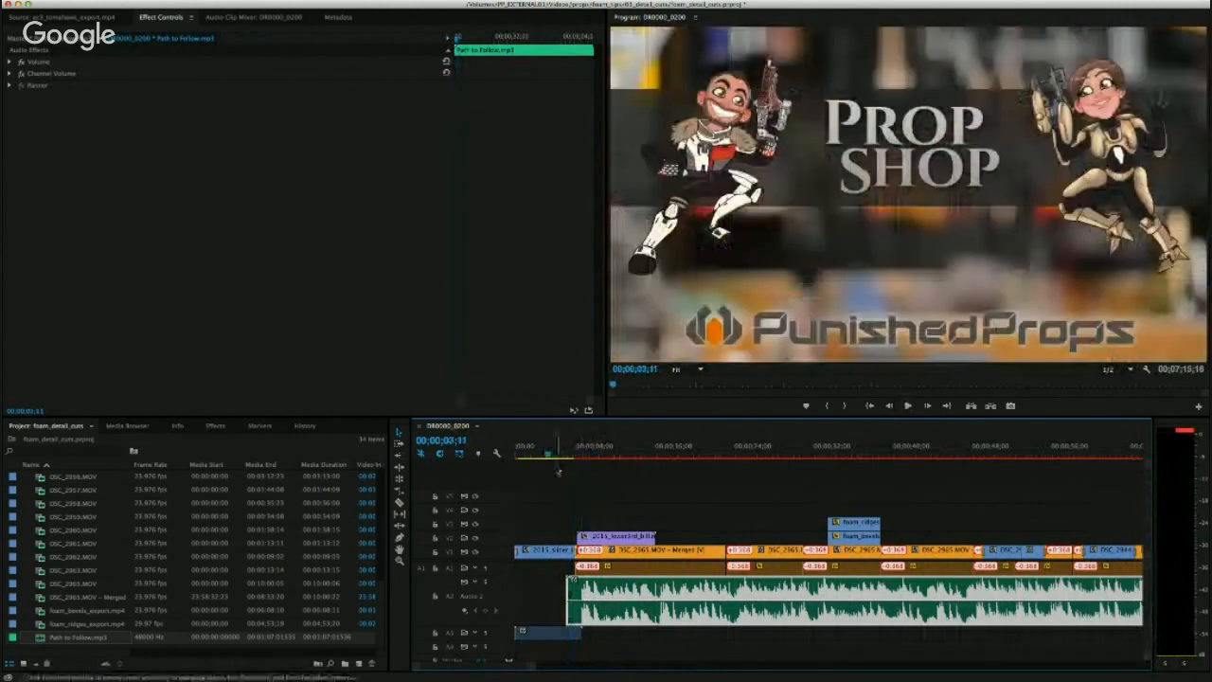
key("space")
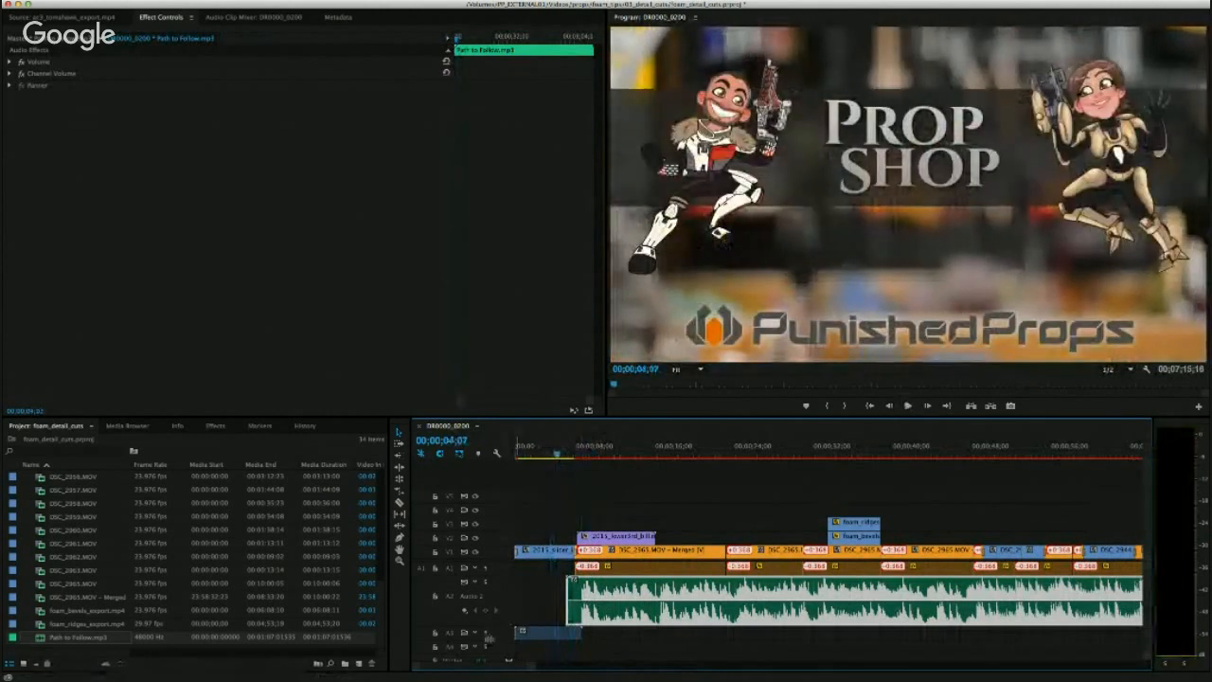
left_click_drag(487, 641, 488, 663)
left_click(545, 650)
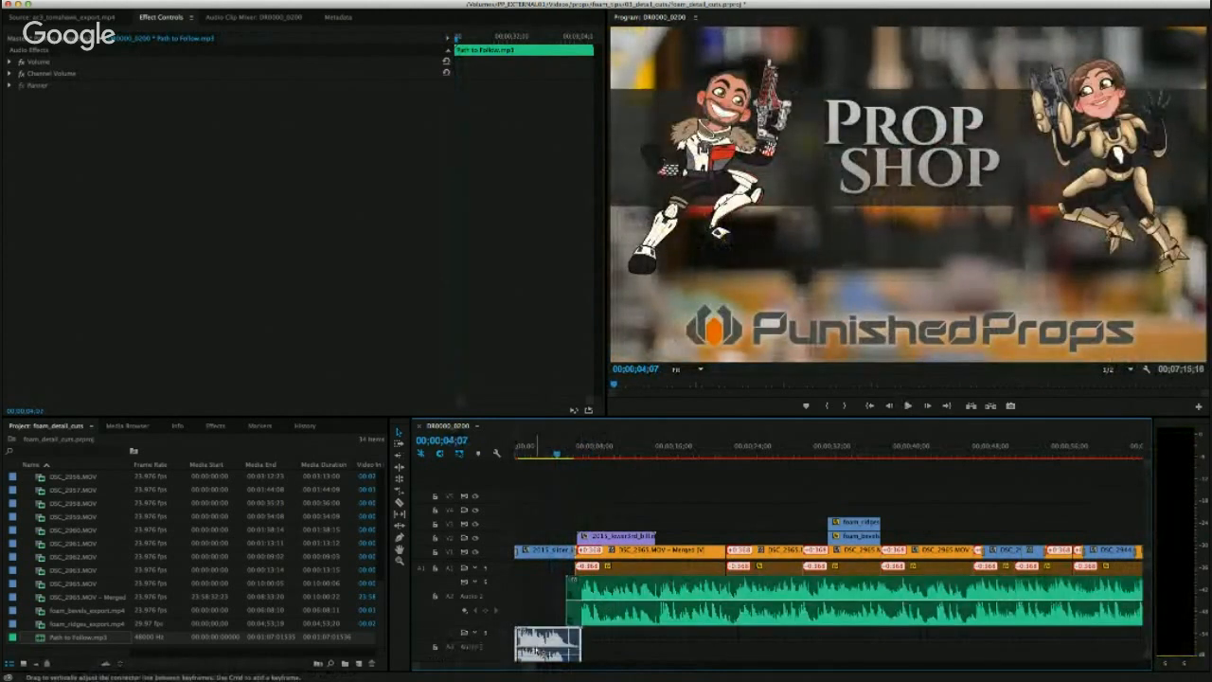
left_click(534, 446)
key("space")
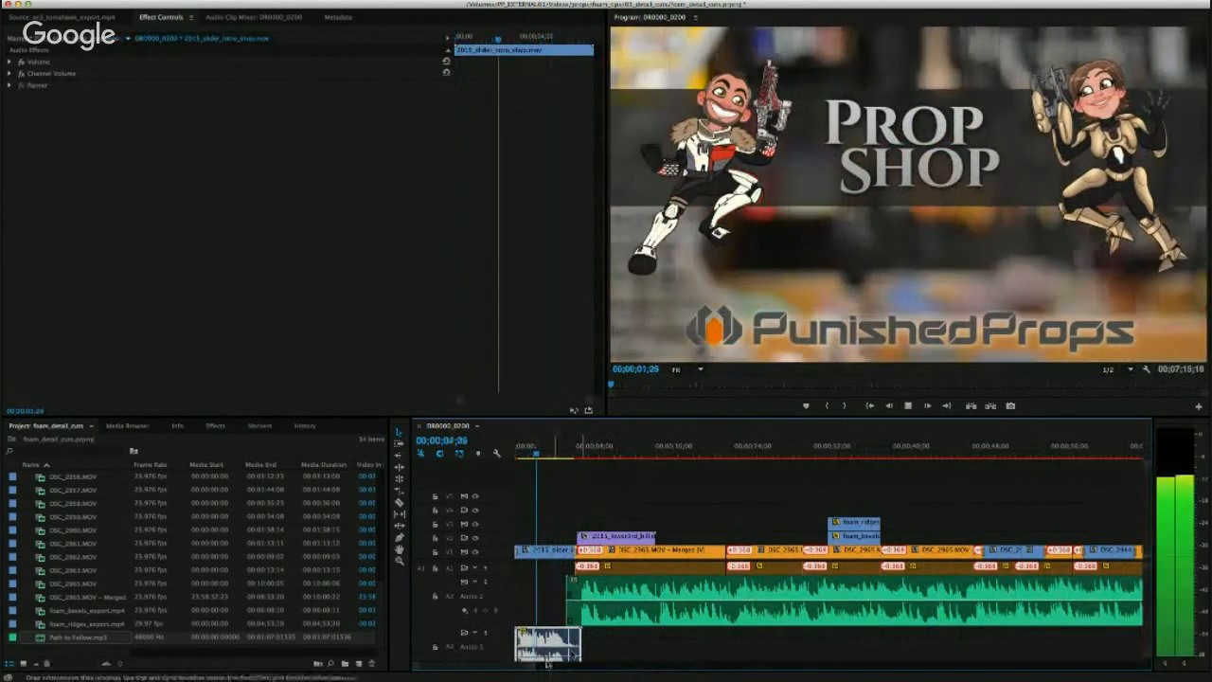
key("space")
key("space")
key("space")
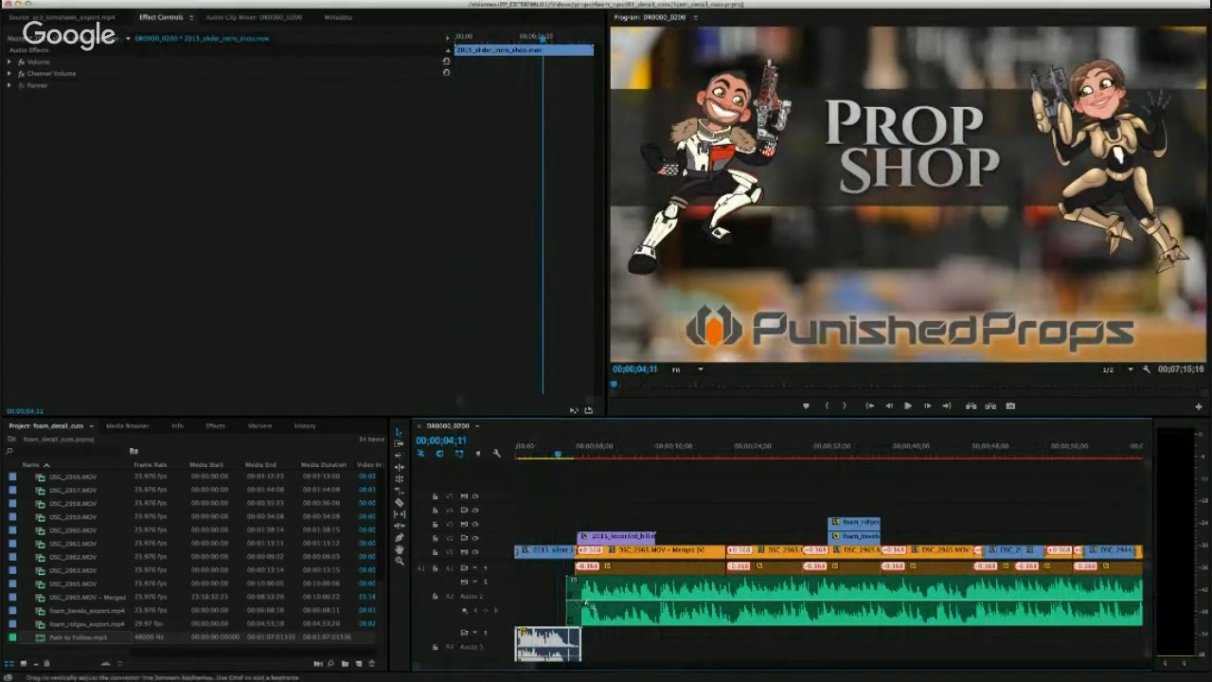
Add two volume keyframes near the start of Path to Follow.mp3, lower the first to fade the music in, and play the result.
left_click(577, 604)
left_click(594, 602, "super")
left_click(572, 601, "super")
left_click_drag(573, 601, 569, 622)
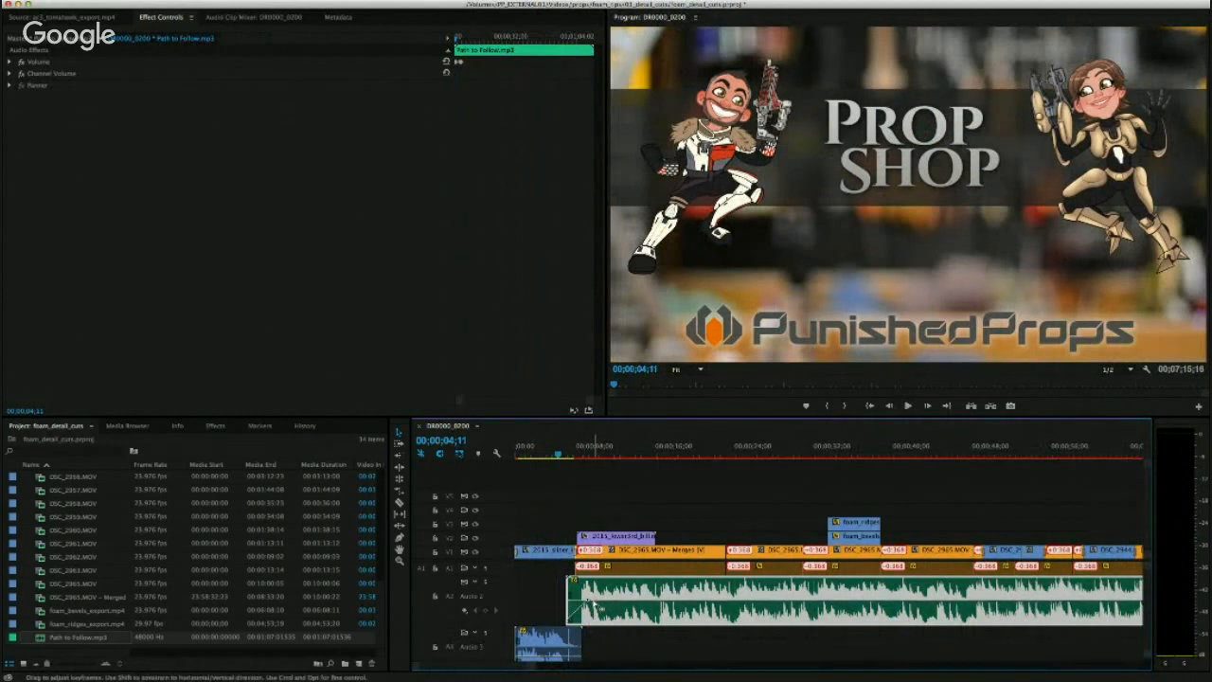
left_click(621, 587)
key("space")
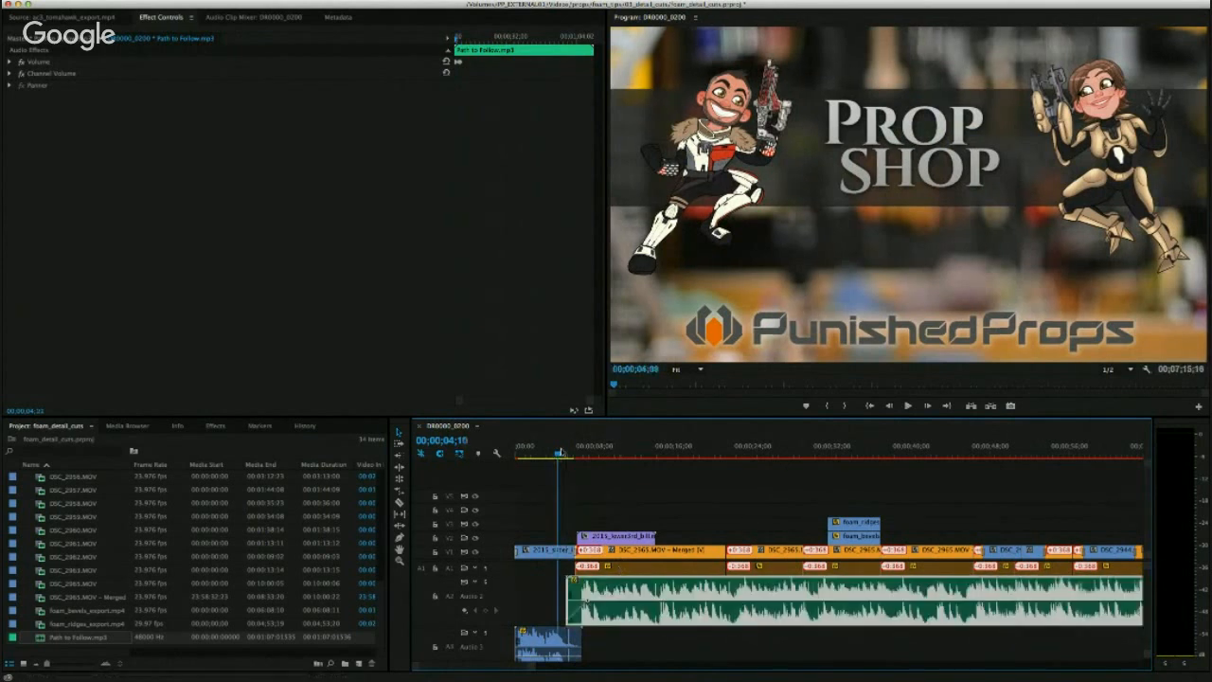
key("space")
Shift Path to Follow.mp3 on A2 to start about 5.5 seconds into the sequence and play the crossover from the intro.
mouse_move(568, 587)
left_mouse_down()
mouse_move(556, 587)
mouse_move(569, 583)
left_mouse_up()
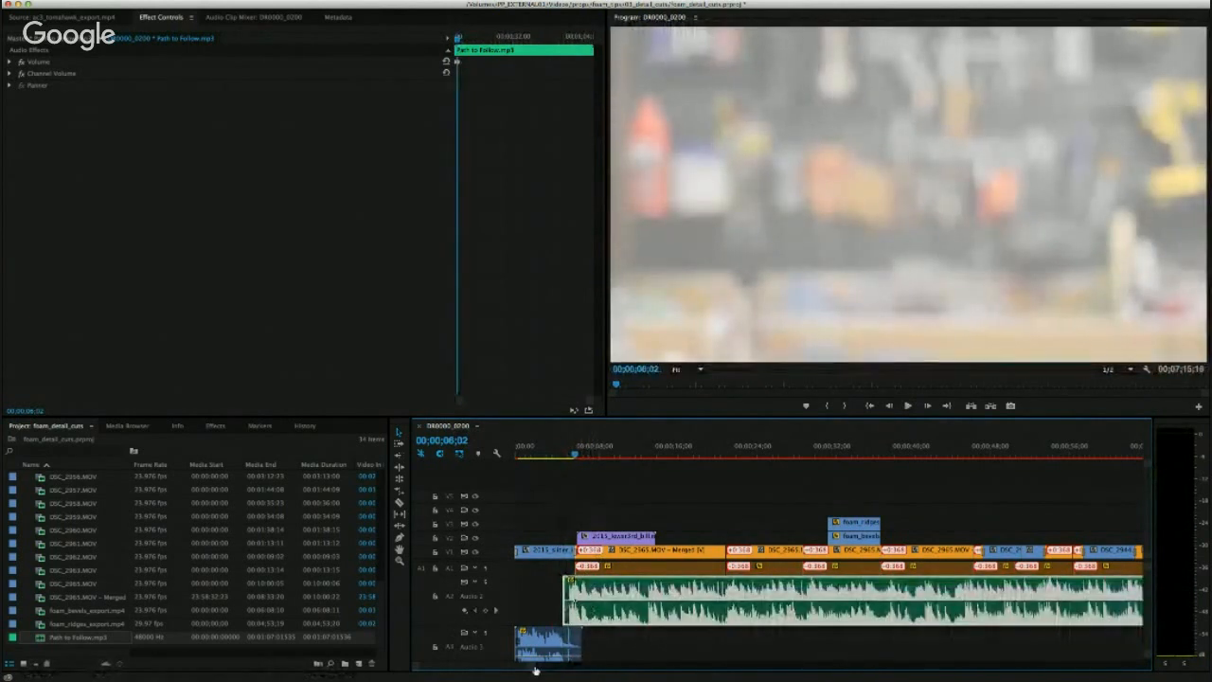
left_click_drag(530, 670, 517, 670)
left_click_drag(670, 587, 708, 591)
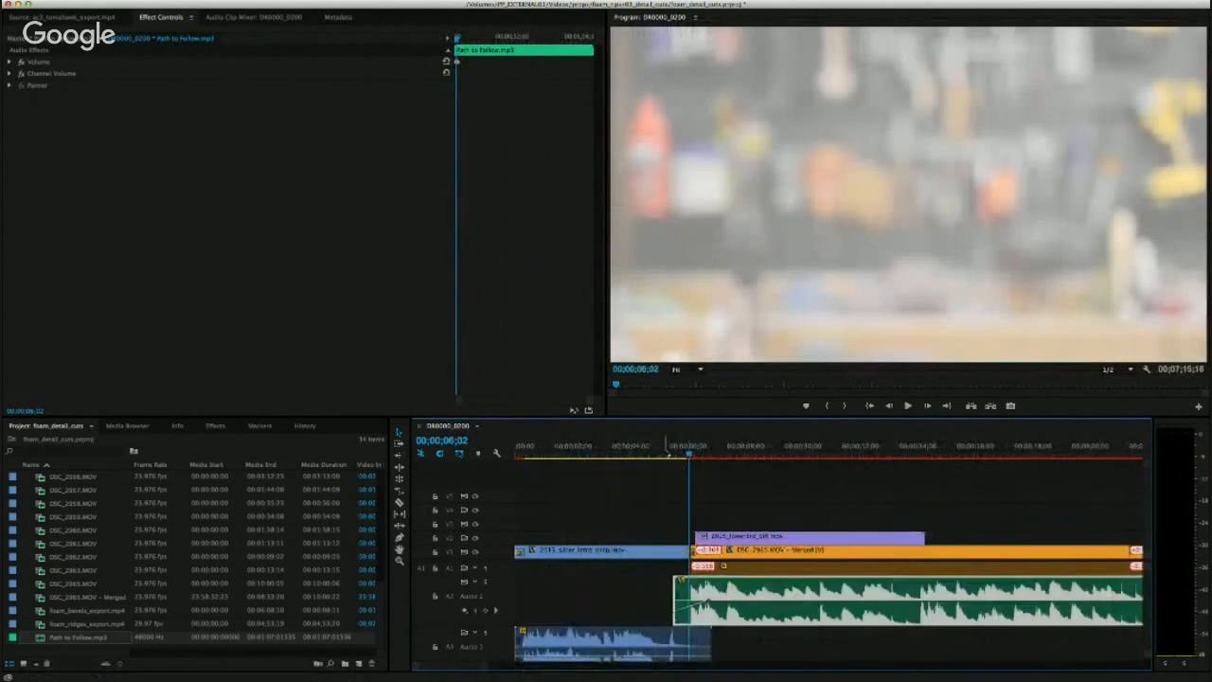
key("space")
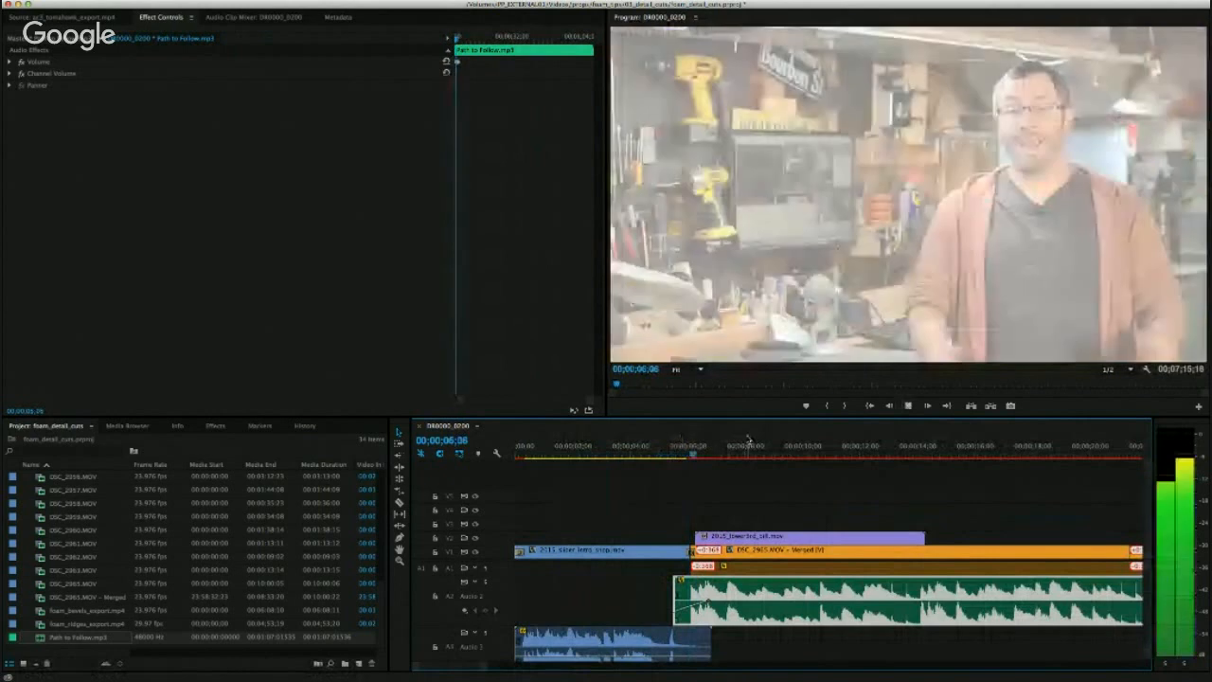
Lower the overall volume of Path to Follow.mp3 on A2 slightly and play the section under the opening narration.
key("space")
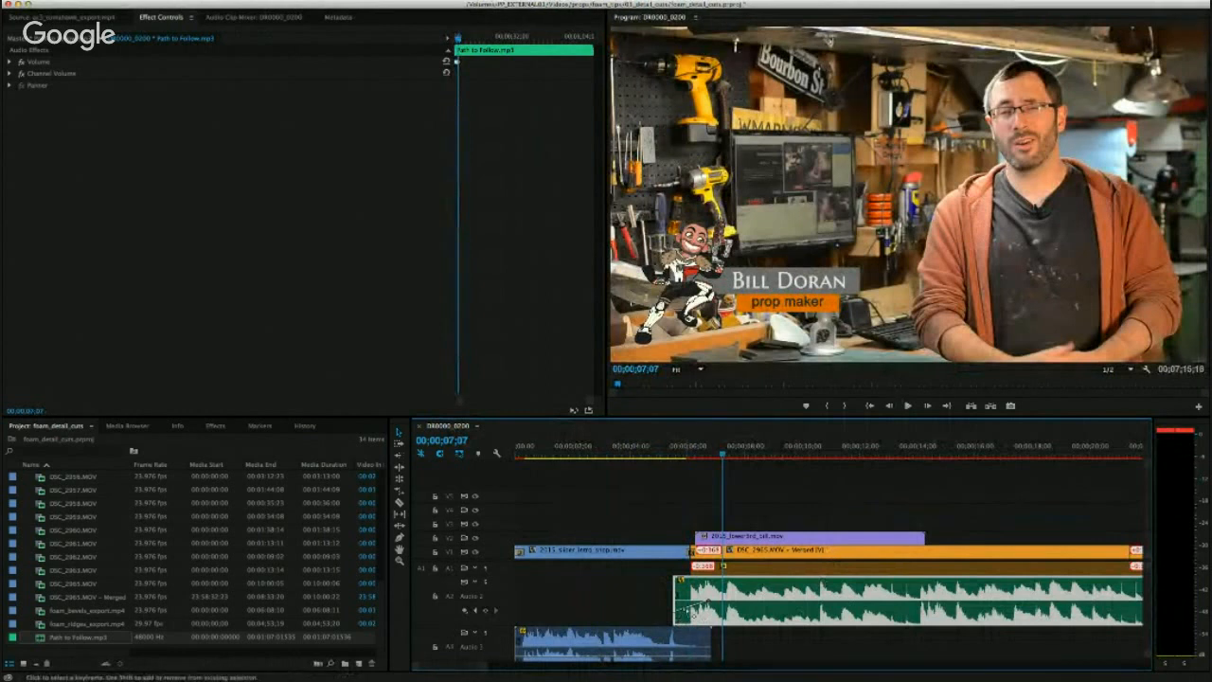
mouse_move(804, 603)
left_mouse_down()
mouse_move(805, 622)
mouse_move(805, 609)
left_mouse_up()
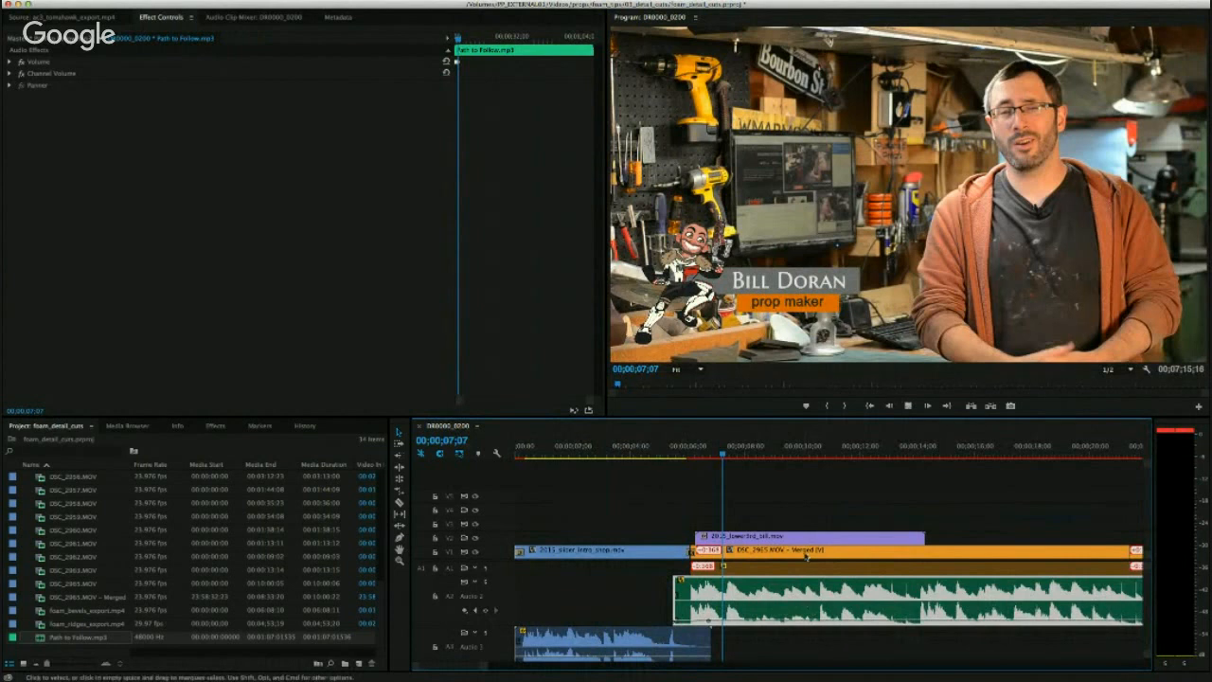
key("space")
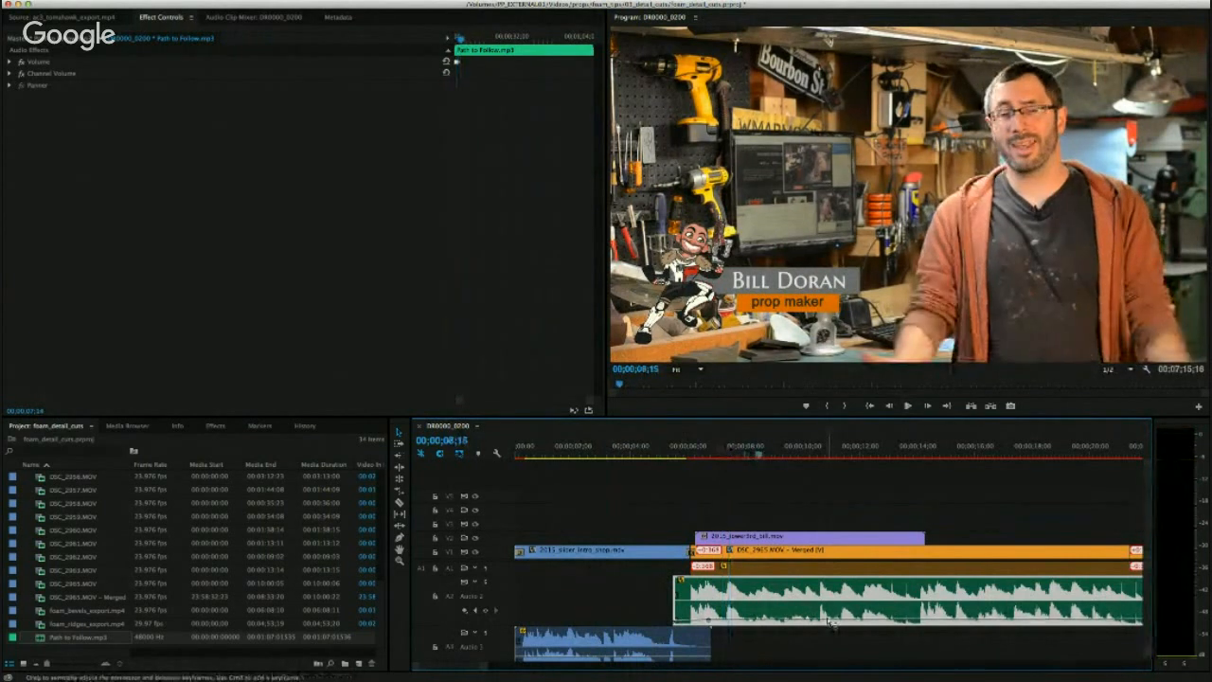
key("space")
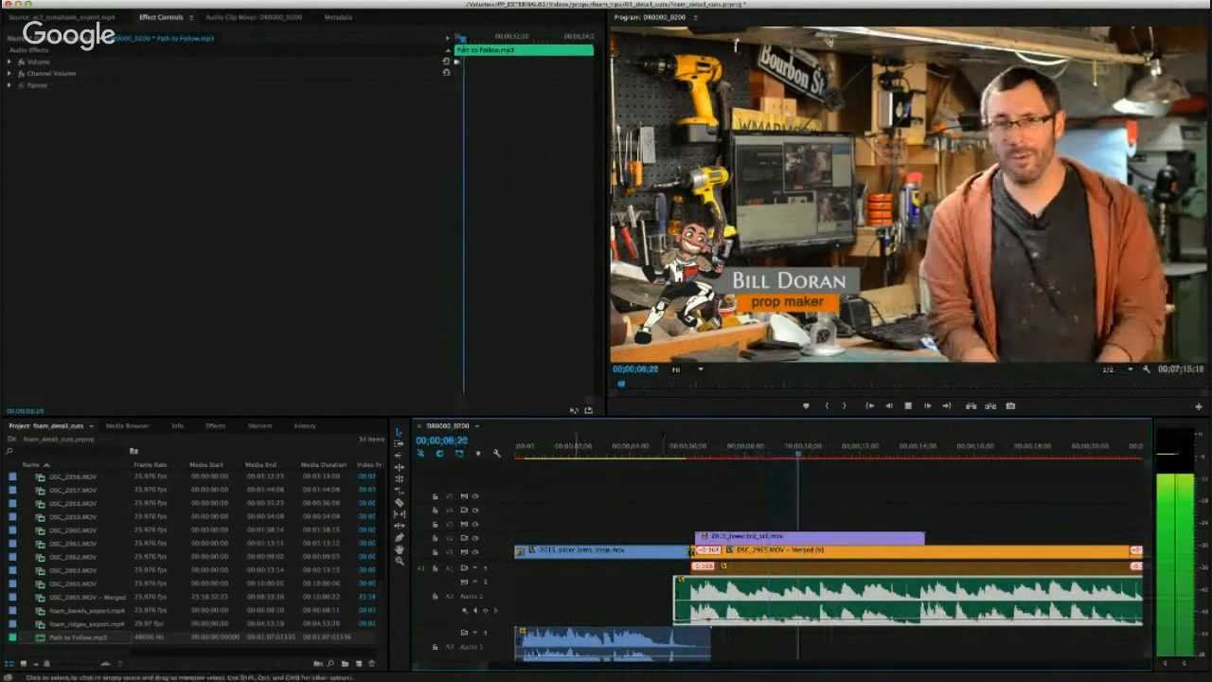
key("space")
Collapse audio track A3 while keeping the A2 music waveform expanded, and play the music further under the narration.
scroll(554, 606, "down", 3)
left_click_drag(505, 628, 506, 575)
key("alt+=")
key("alt+=")
key("alt+=")
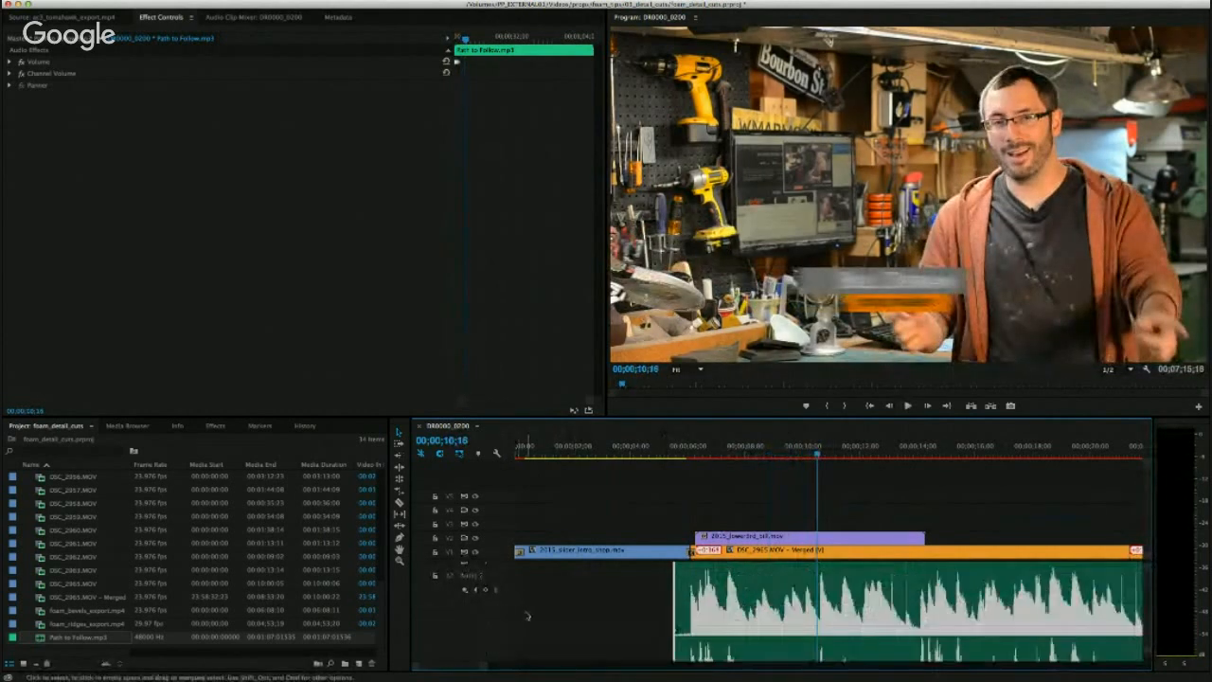
left_click_drag(503, 648, 505, 585)
scroll(765, 641, "up", 3)
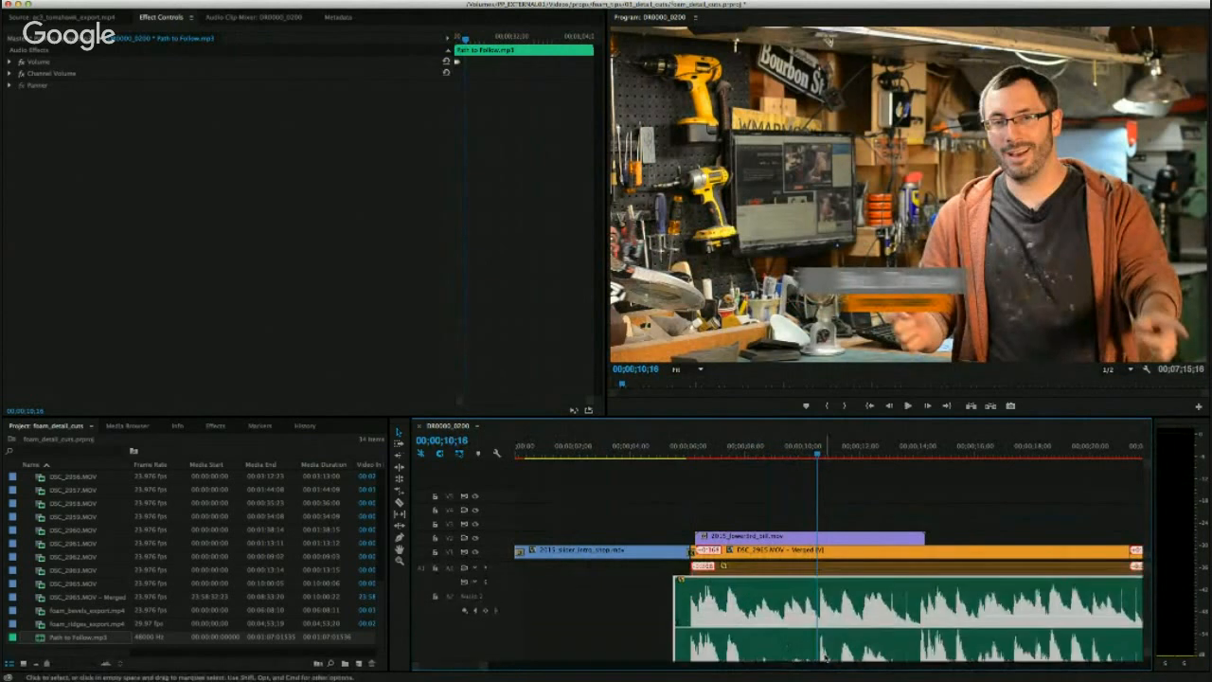
scroll(538, 640, "down", 3)
left_click_drag(499, 626, 498, 579)
scroll(586, 595, "up", 2)
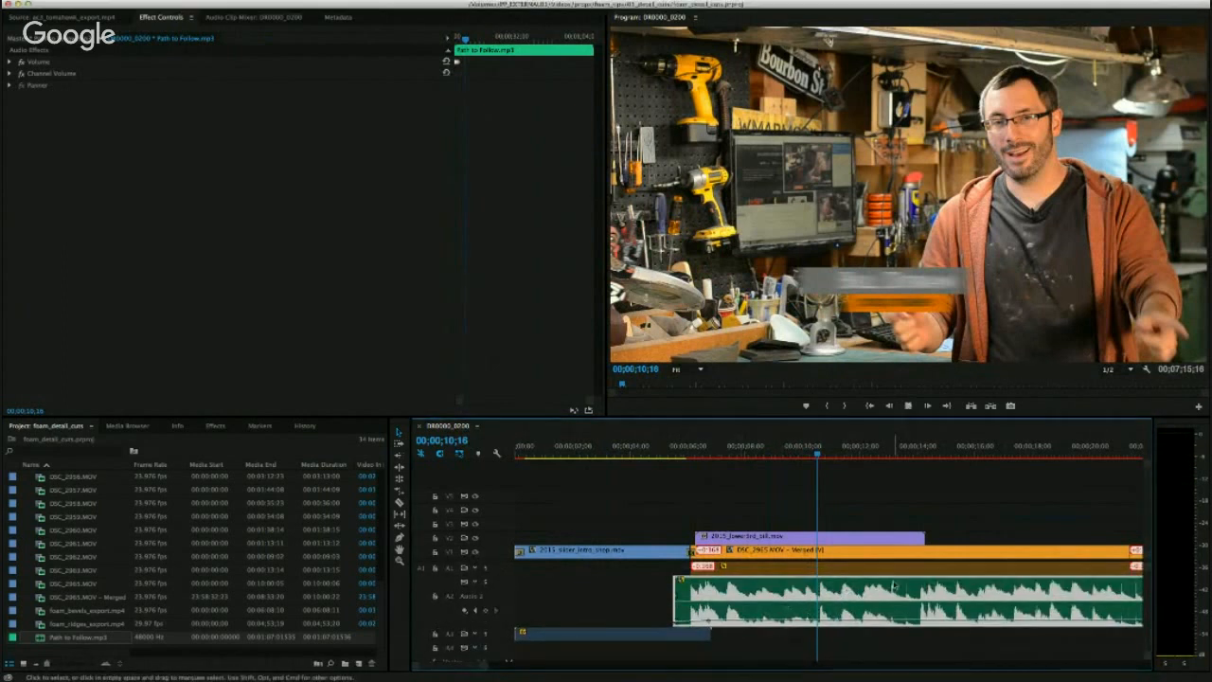
key("space")
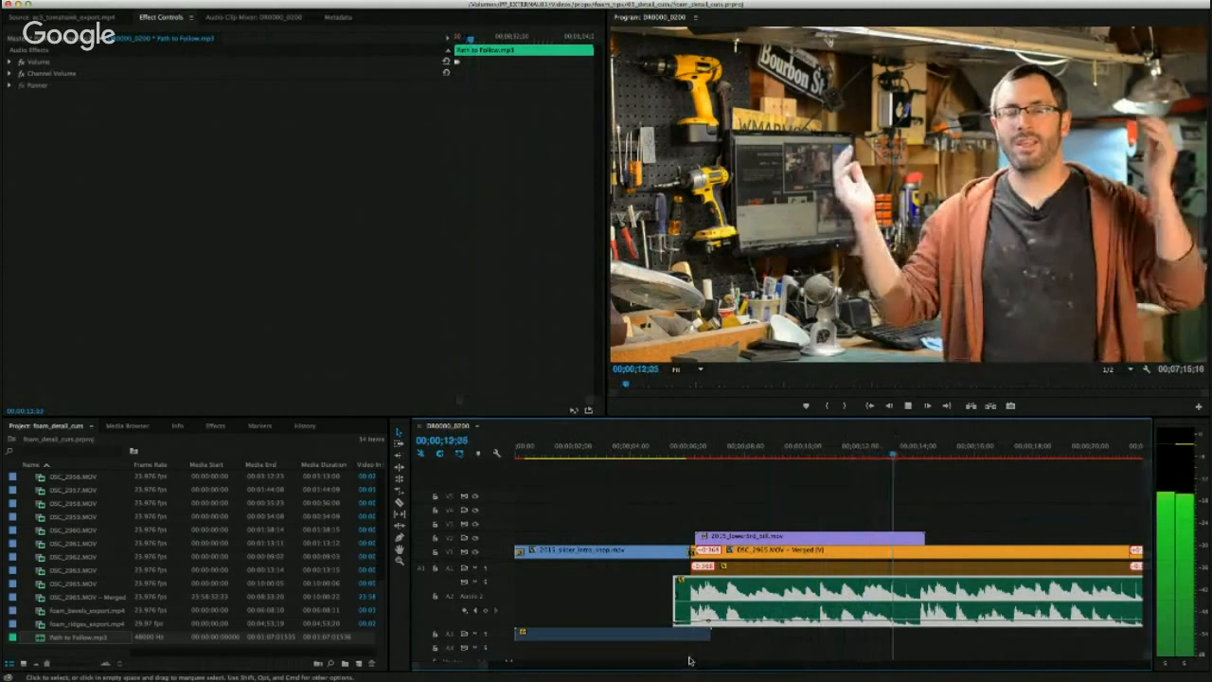
key("space")
Play the ending of Path to Follow.mp3 on A2 and trim the clip's end back to about 00;01;08;03.
left_click_drag(482, 668, 569, 668)
left_click(907, 452)
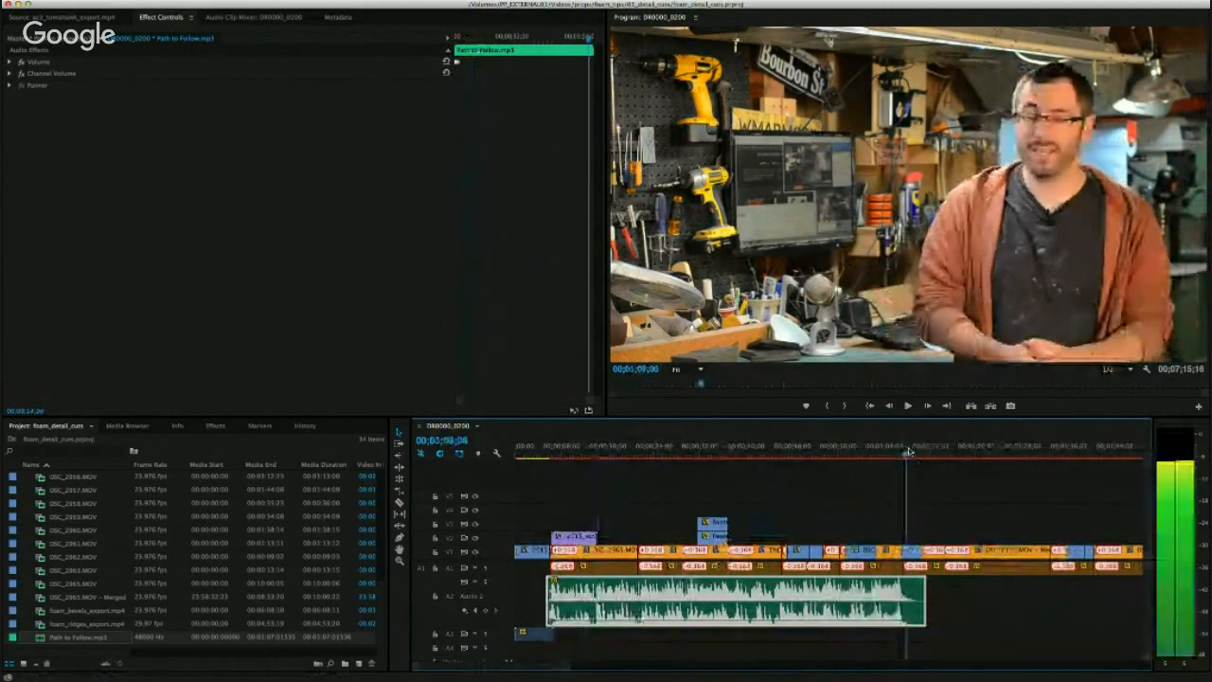
key("space")
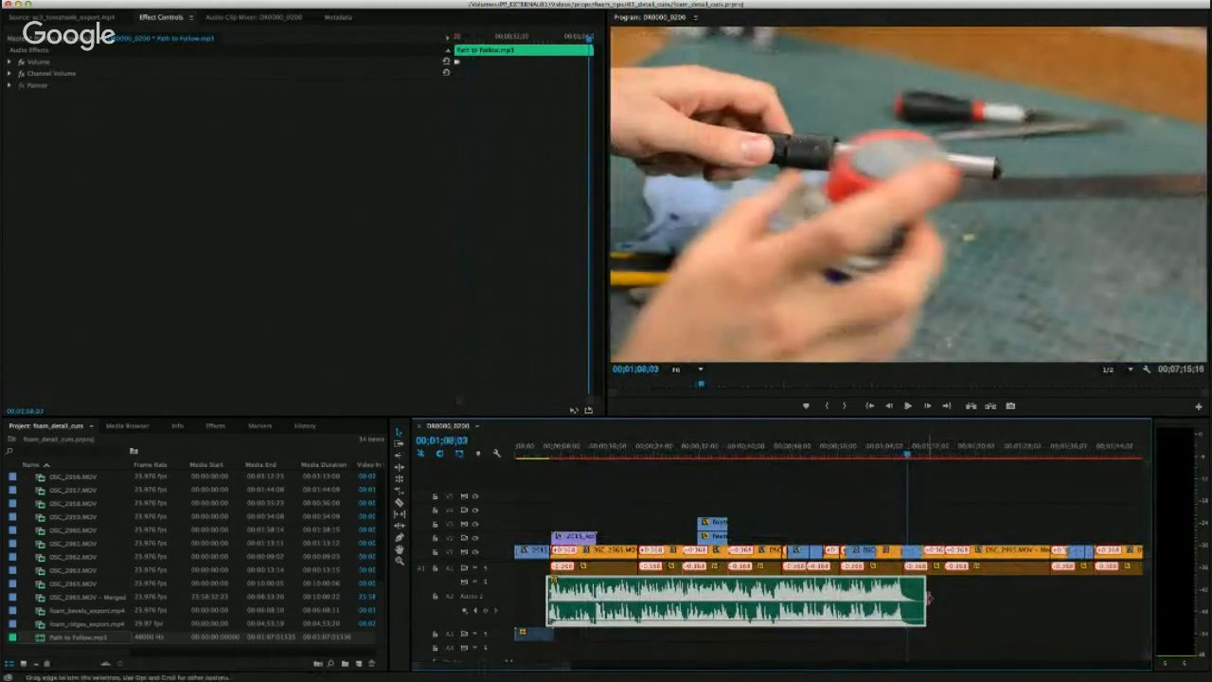
left_click_drag(929, 595, 908, 595)
Duplicate the trimmed Path to Follow.mp3 clip directly after the original on A2 and play across the join.
left_click_drag(595, 590, 916, 634)
key("Escape")
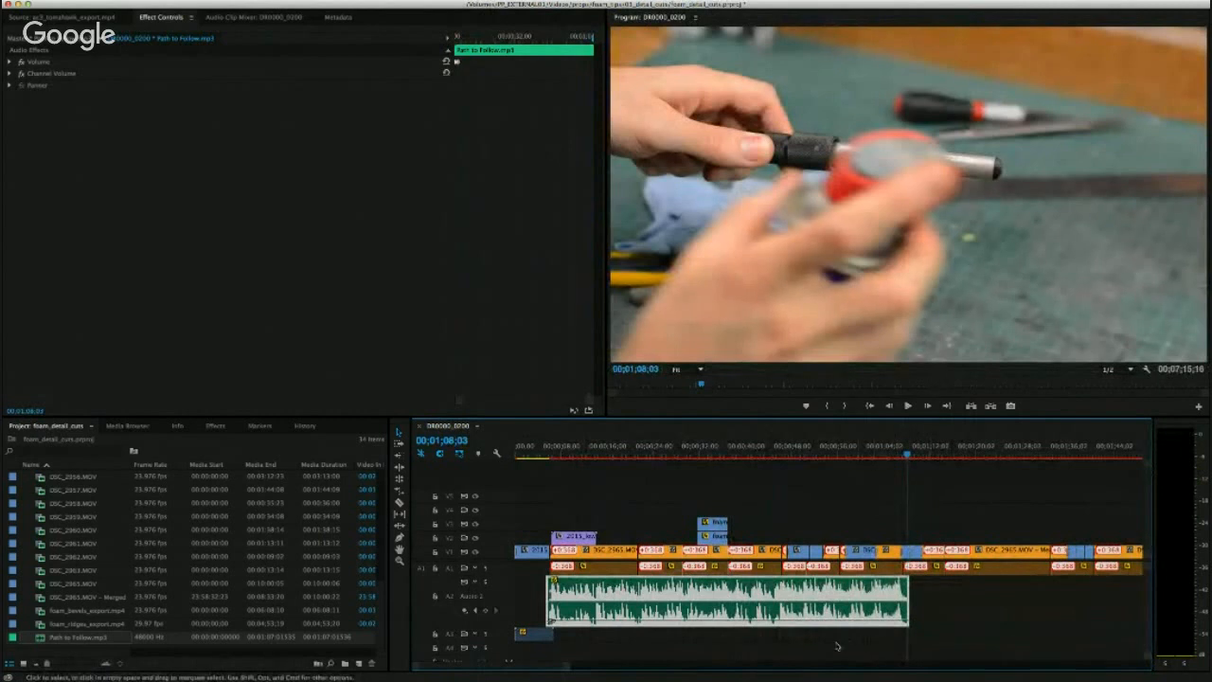
left_click(886, 637)
left_click(883, 602)
left_click_drag(654, 591, 1028, 589)
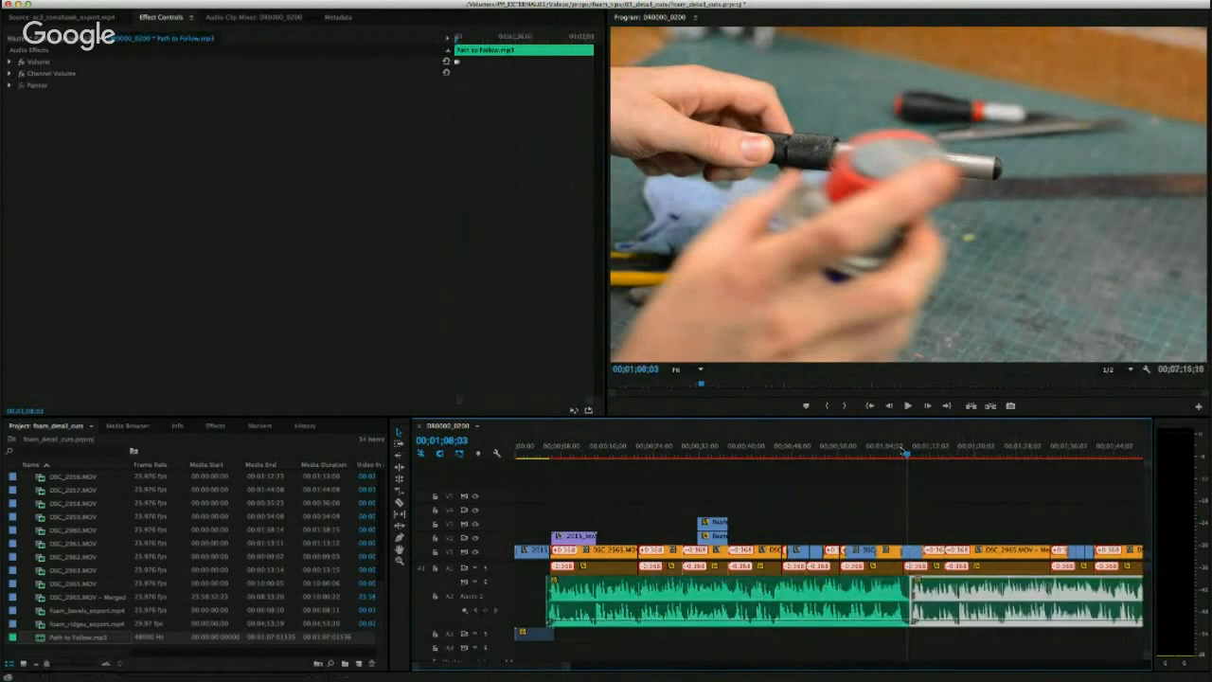
key("space")
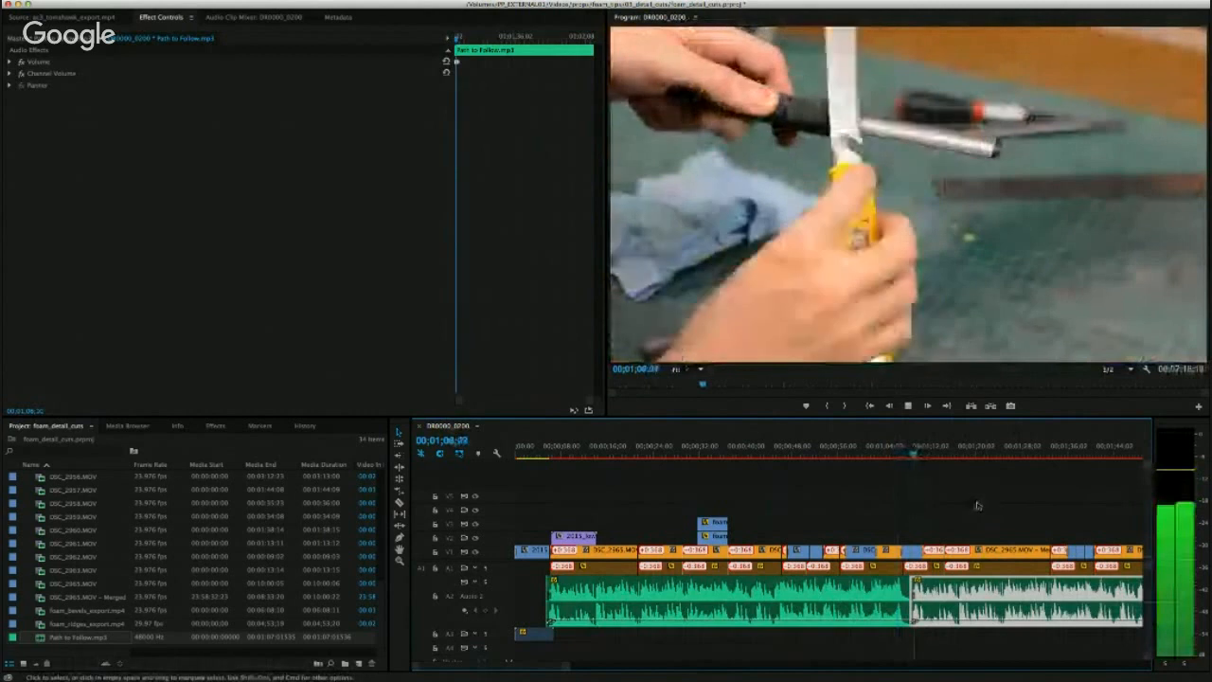
key("space")
Replay the music join, trim the first clip's end about half a second earlier and slide the second copy up against it.
left_click_drag(568, 668, 551, 669)
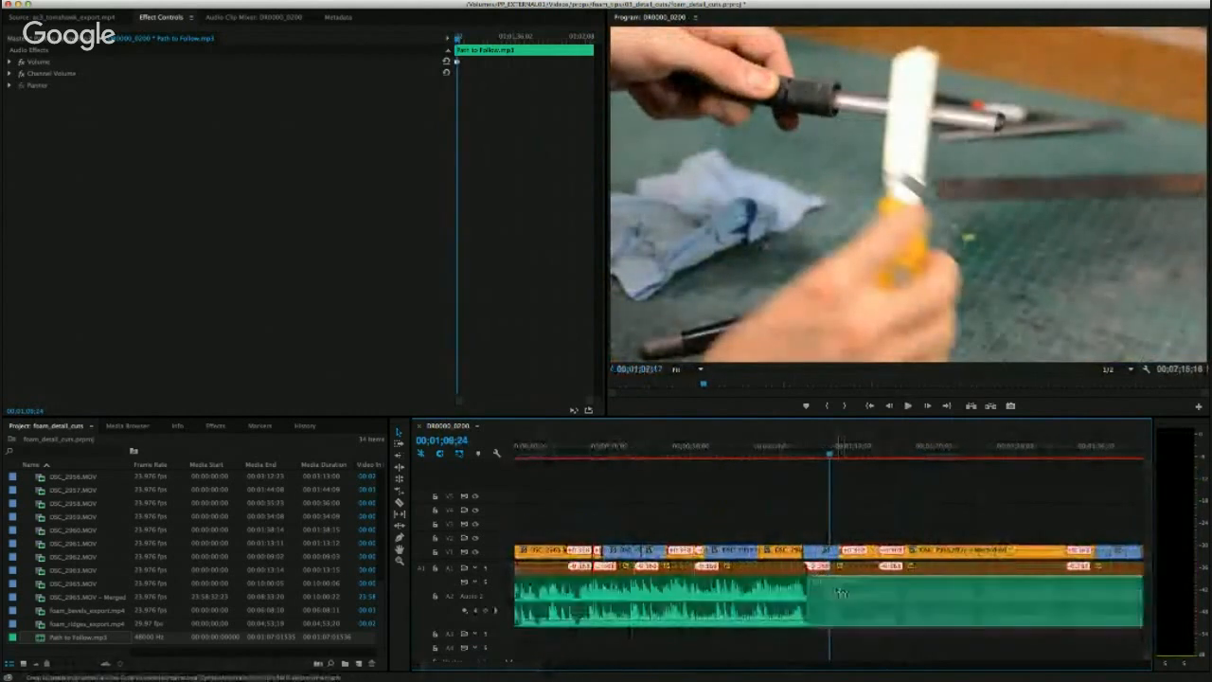
key("Up")
key("space")
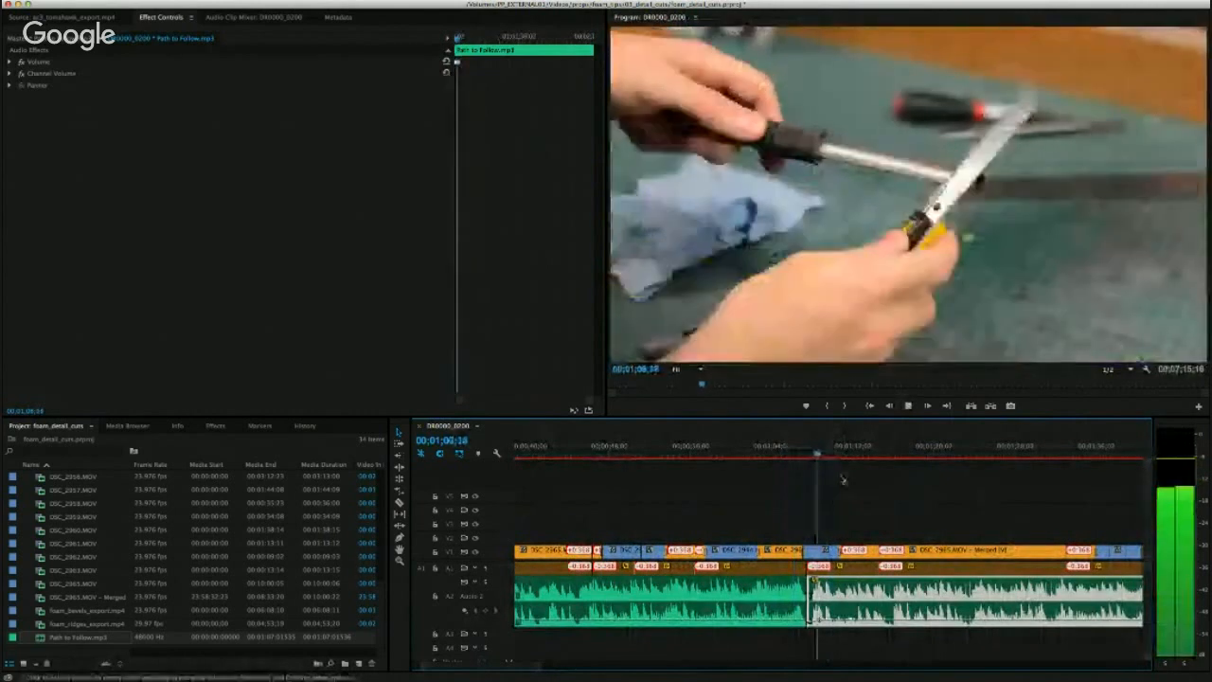
key("space")
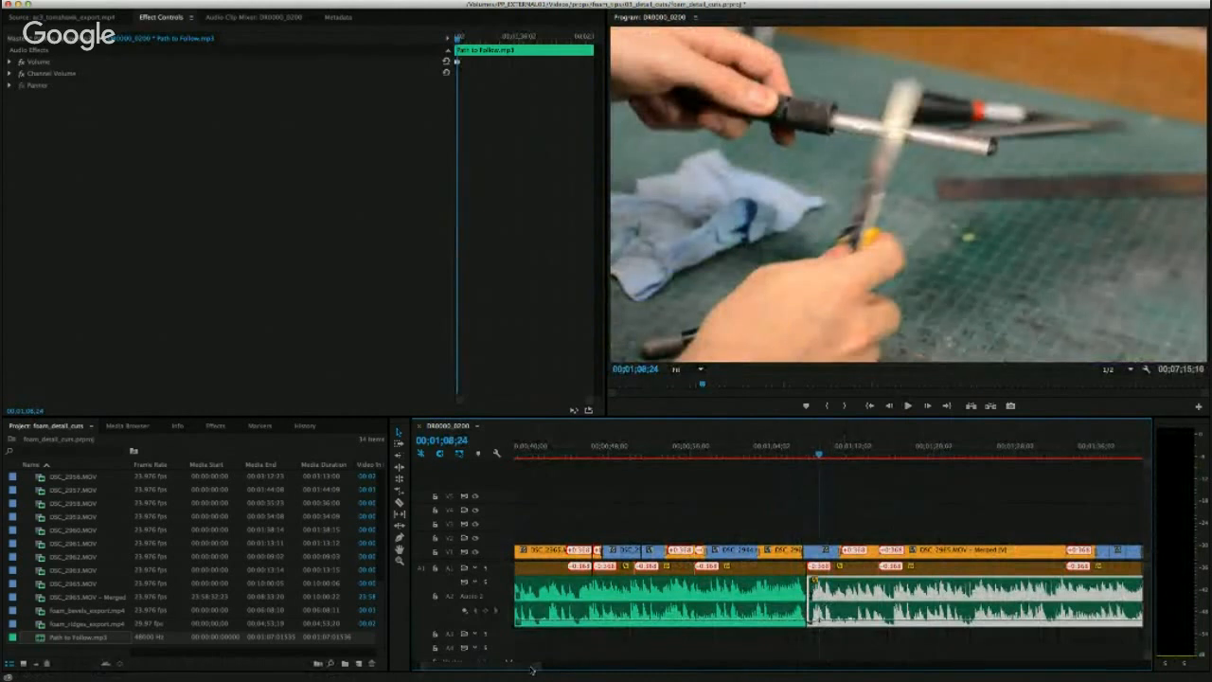
left_click_drag(538, 670, 504, 670)
left_click_drag(765, 585, 784, 593)
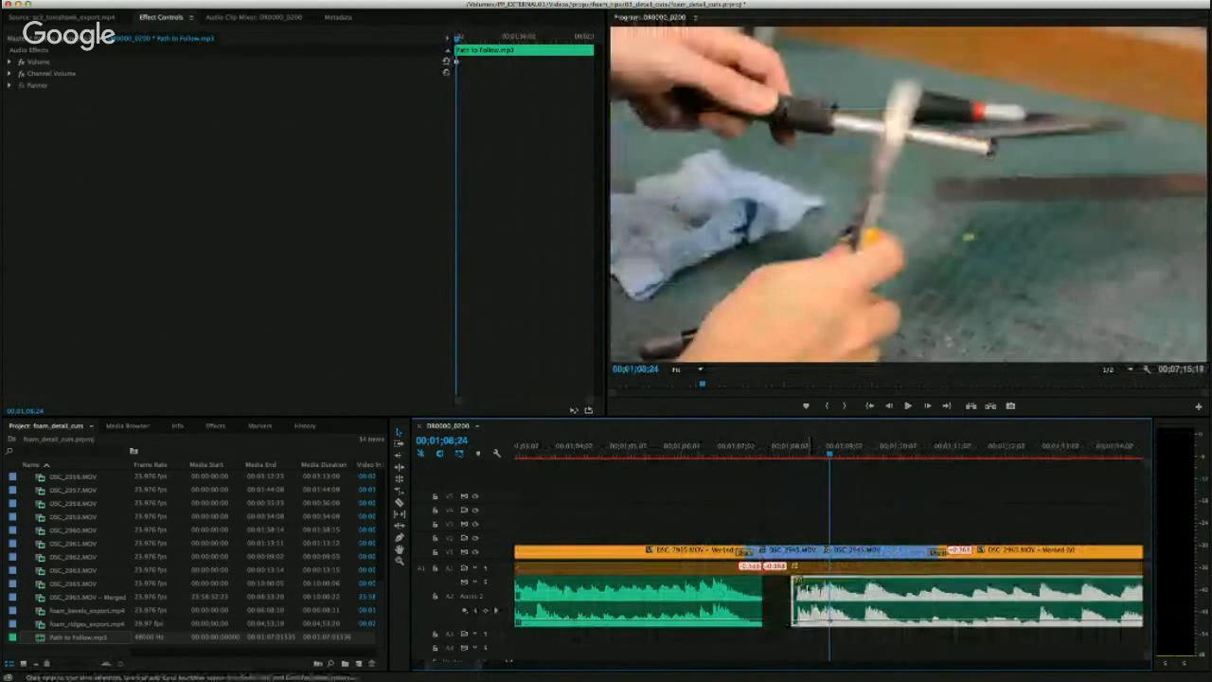
Add a volume keyframe at the end of the first music clip on A2 and play across the tightened join.
left_click(751, 622)
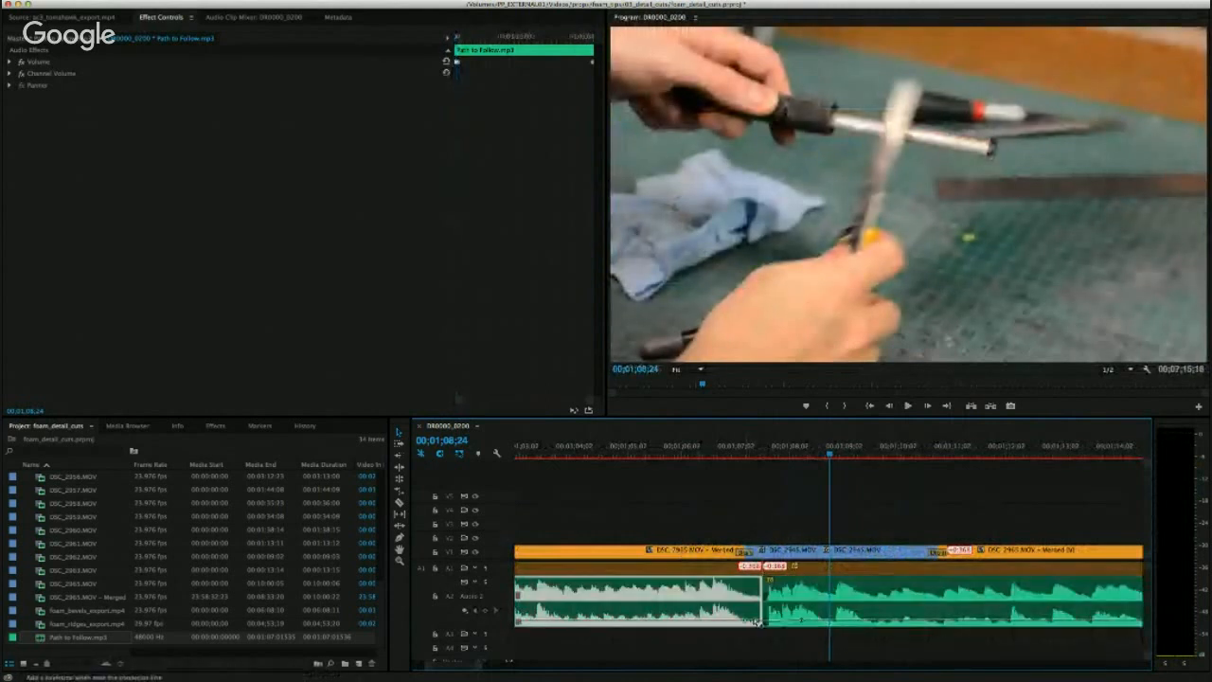
left_click(737, 446)
key("space")
key("space")
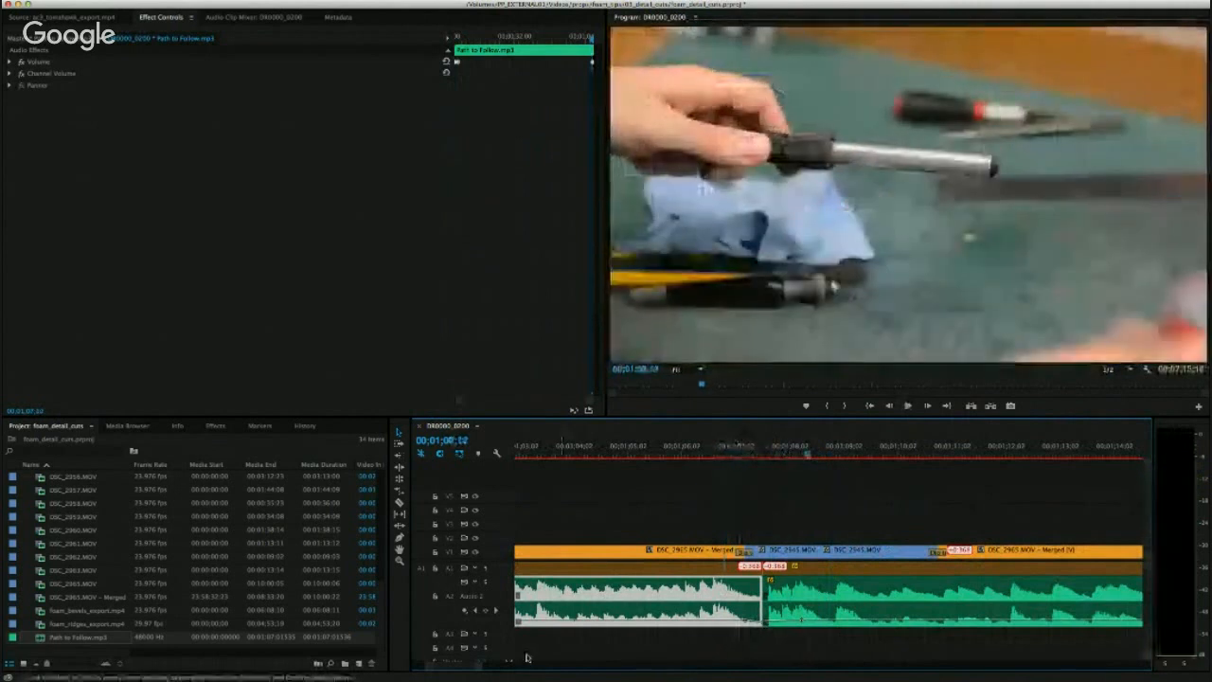
Add a volume keyframe near the end of the second music clip on A2 and trim its end slightly earlier.
mouse_move(481, 670)
left_mouse_down()
mouse_move(511, 670)
mouse_move(494, 670)
left_mouse_up()
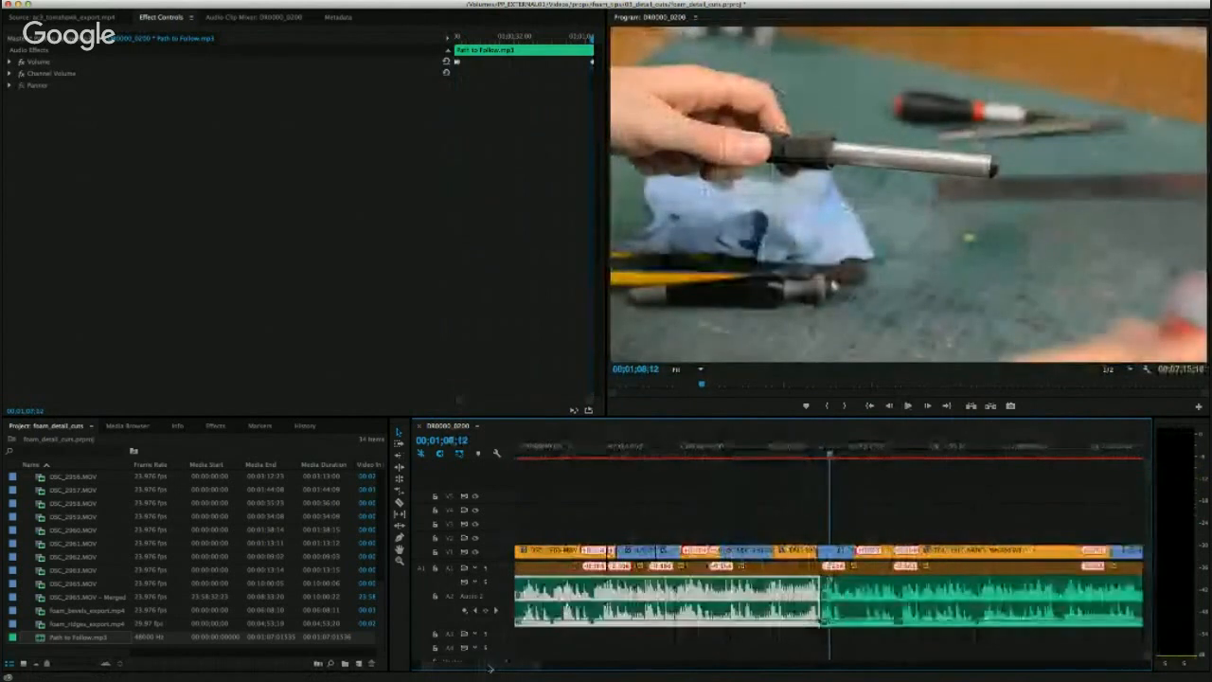
scroll(495, 669, "down", 3)
scroll(499, 667, "down", 4)
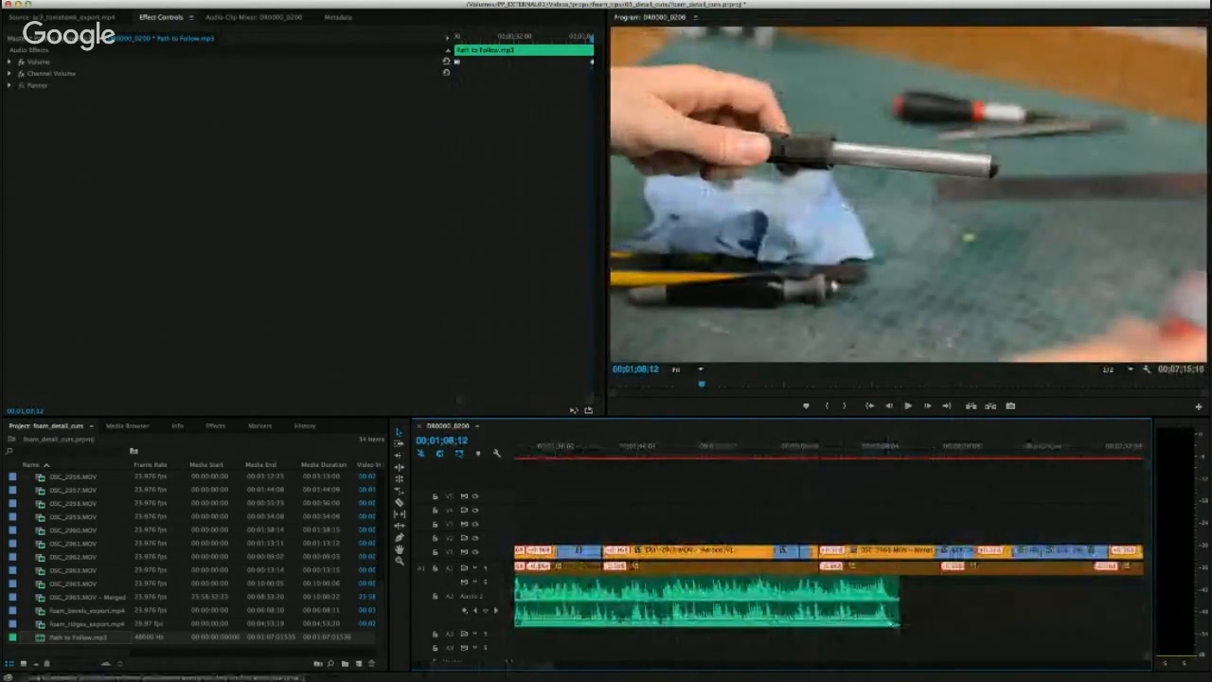
left_click(896, 623)
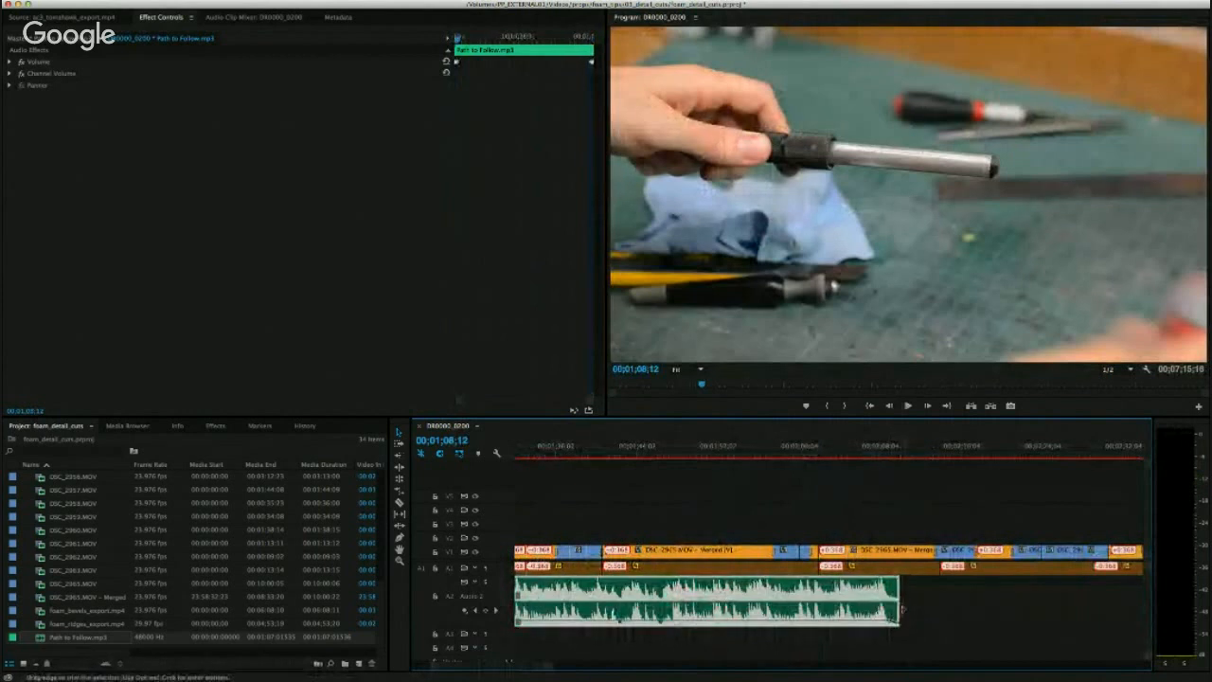
left_click_drag(898, 593, 895, 595)
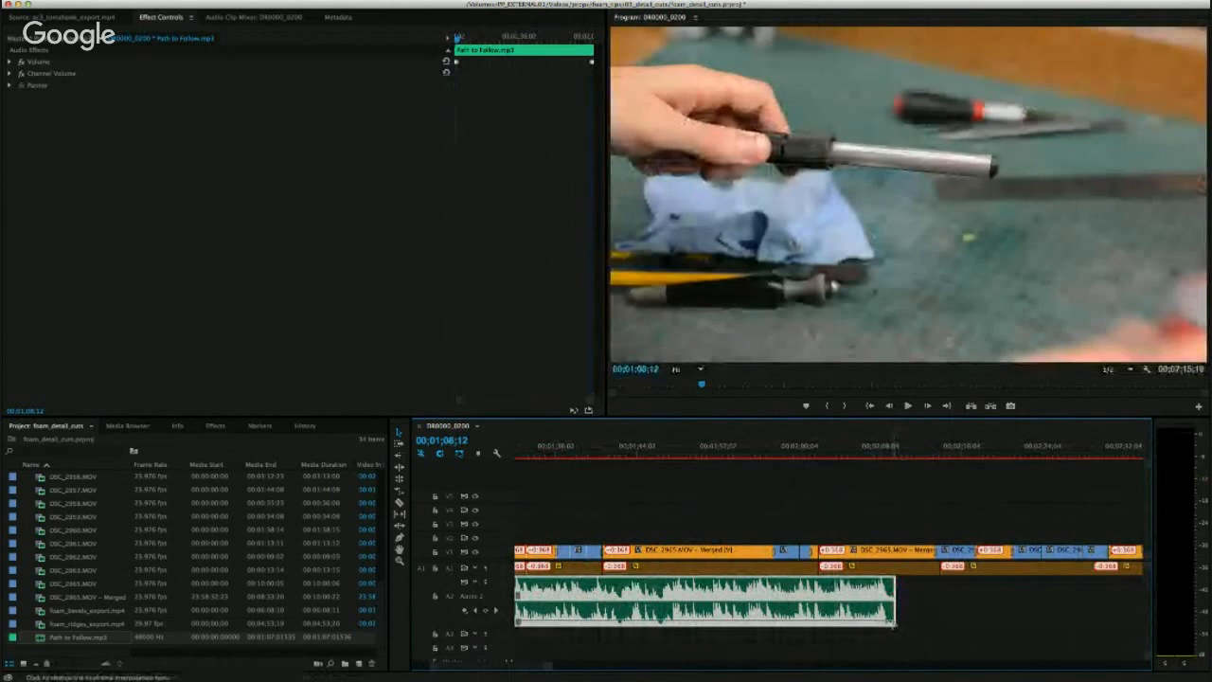
Copy the music clip repeatedly along A2 until it fills the sequence, ending the last copy with the video.
left_click_drag(547, 671, 711, 669)
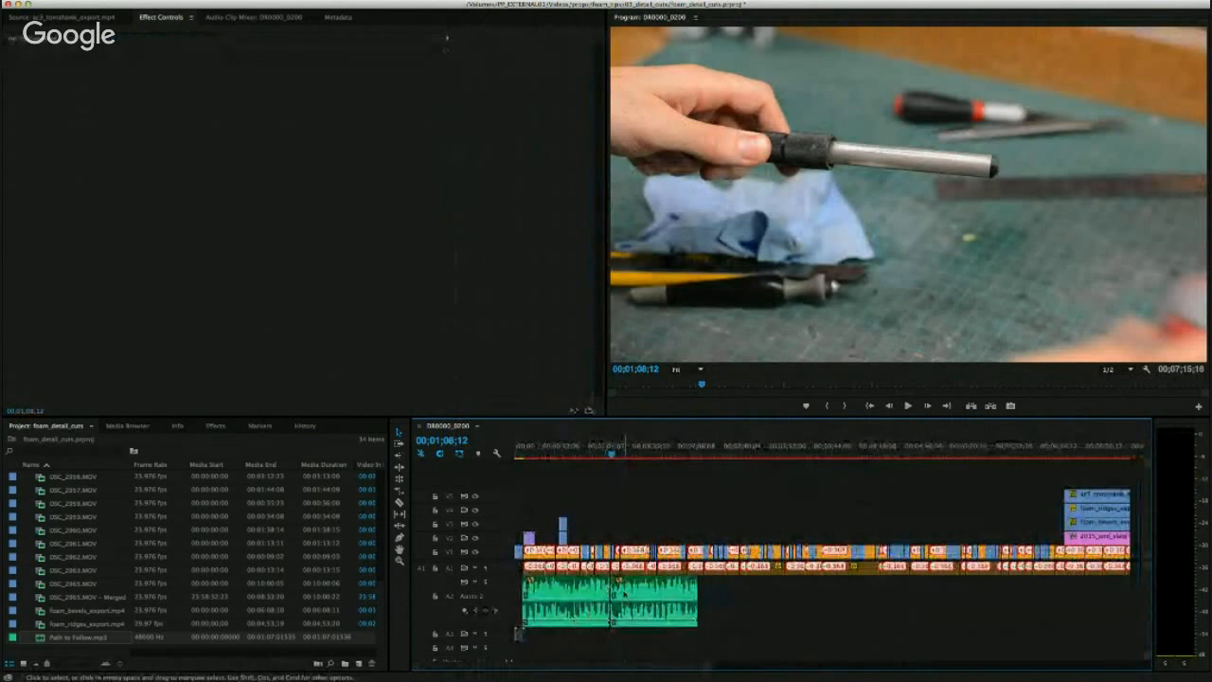
left_click_drag(630, 590, 901, 595)
left_click_drag(609, 667, 620, 667)
left_click_drag(807, 588, 992, 594)
Add volume keyframes near the end of the last music clip to fade it out, and play the closing seconds.
left_click(1027, 453)
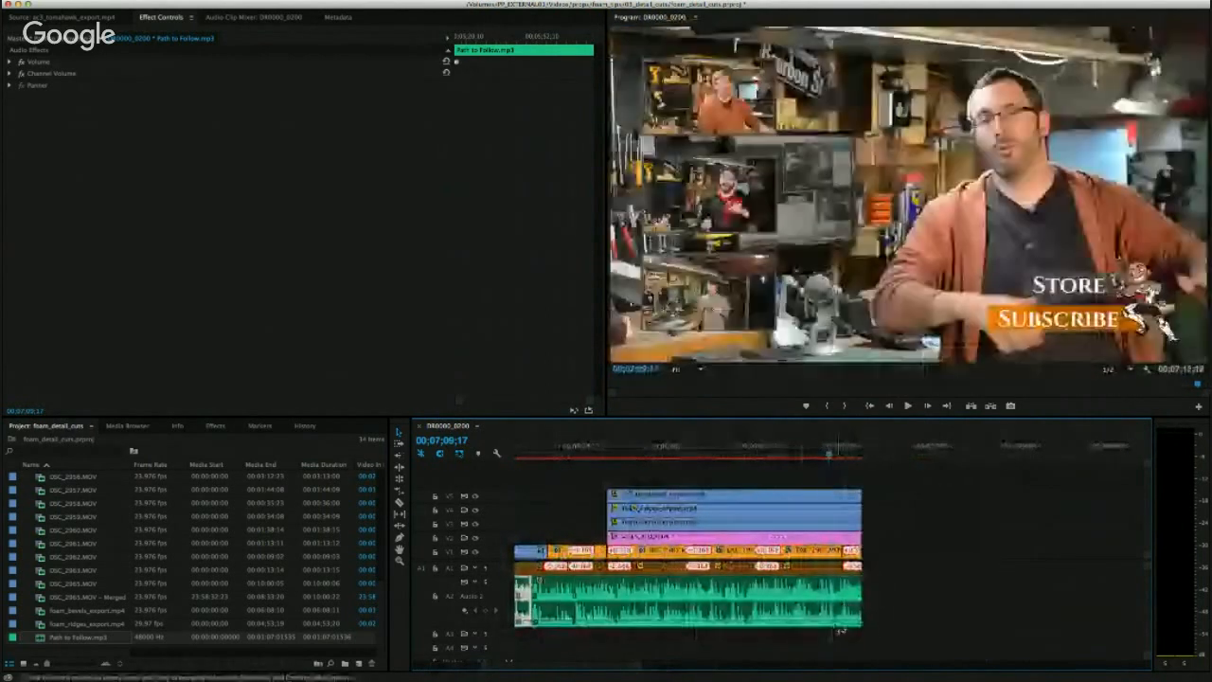
double_click(858, 621)
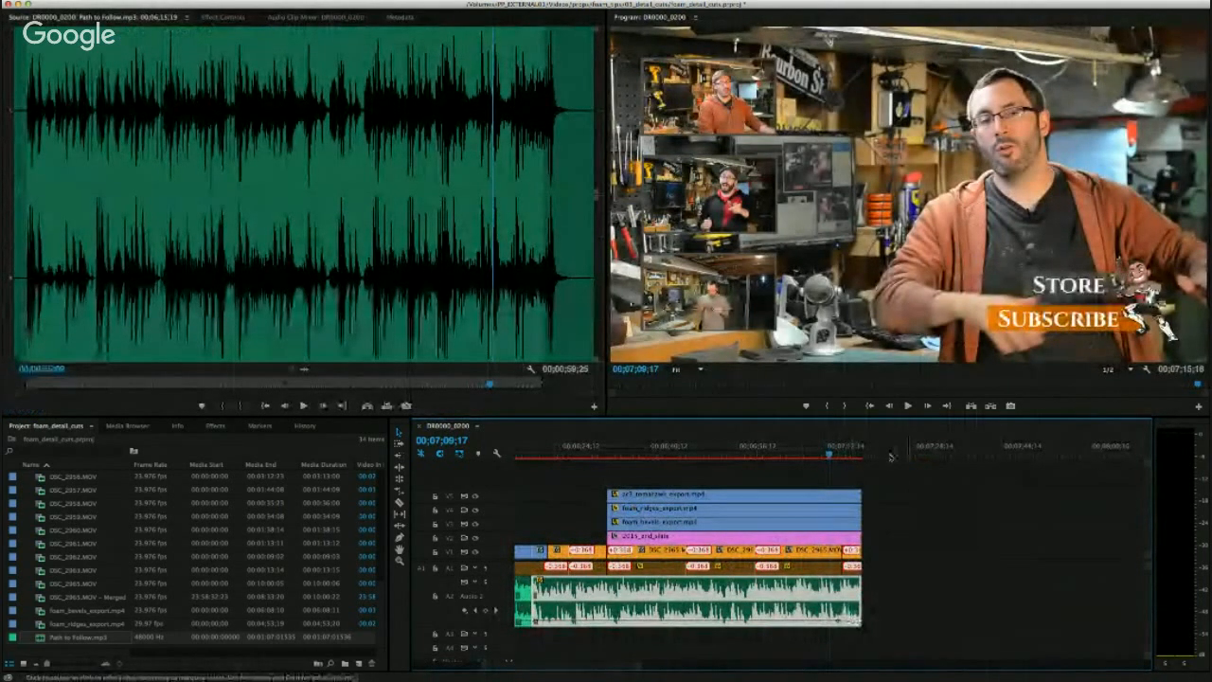
key("space")
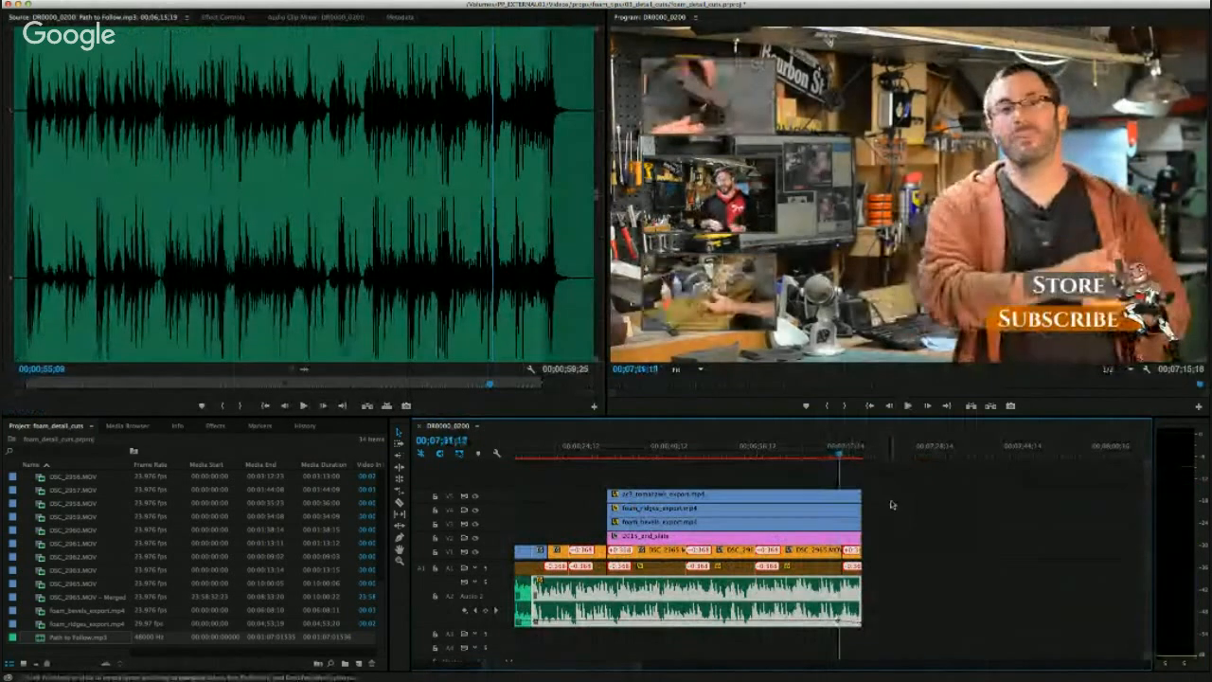
key("space")
Collapse music track A2 and spot-check the music under the narration at about 00;02;42 and 00;05;16.
left_click_drag(481, 669, 355, 674)
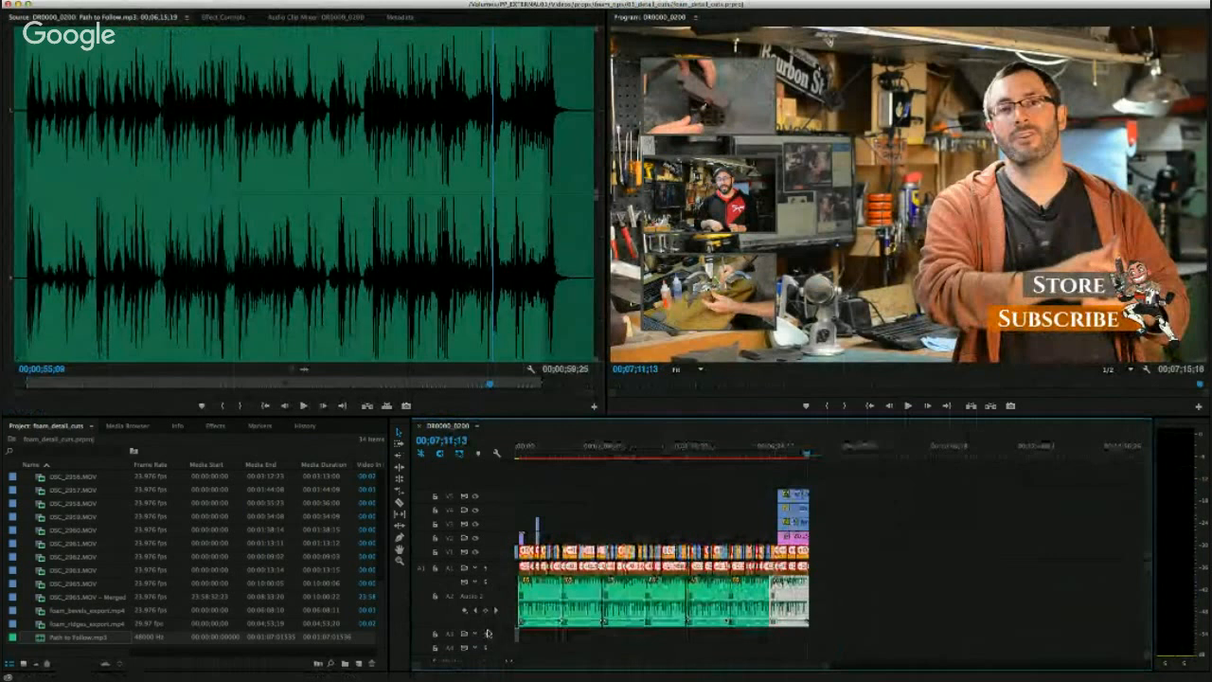
left_click_drag(497, 624, 498, 570)
left_click(625, 447)
key("space")
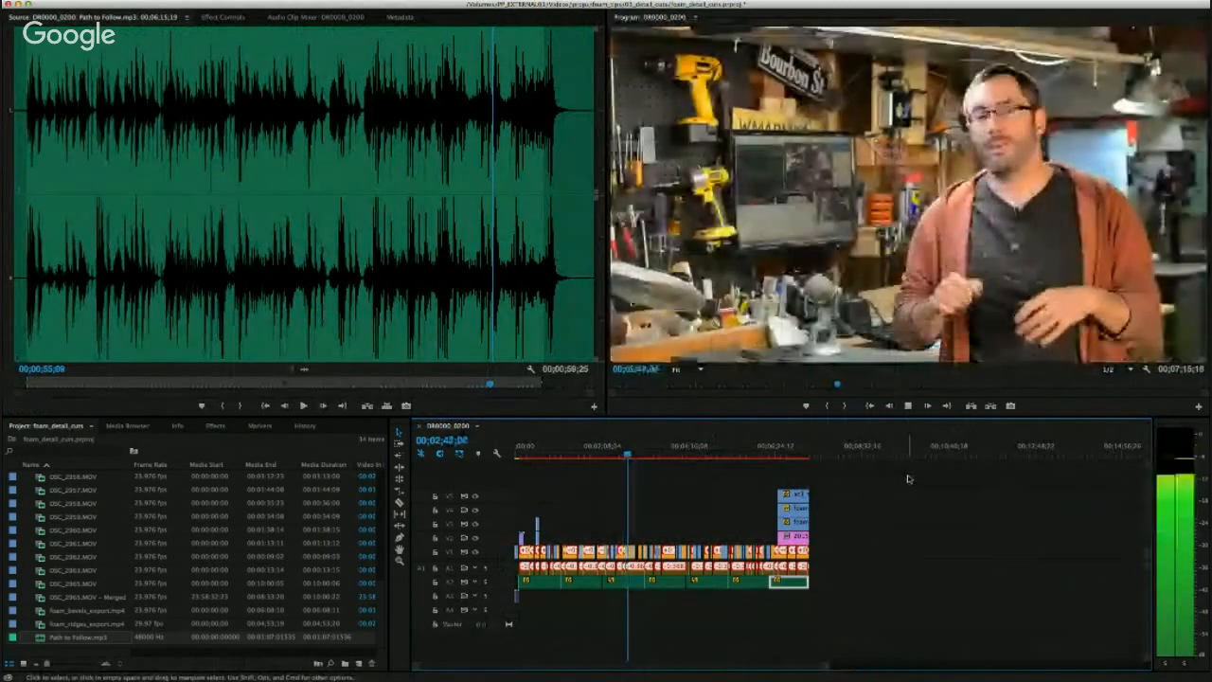
key("space")
left_click_drag(705, 447, 728, 456)
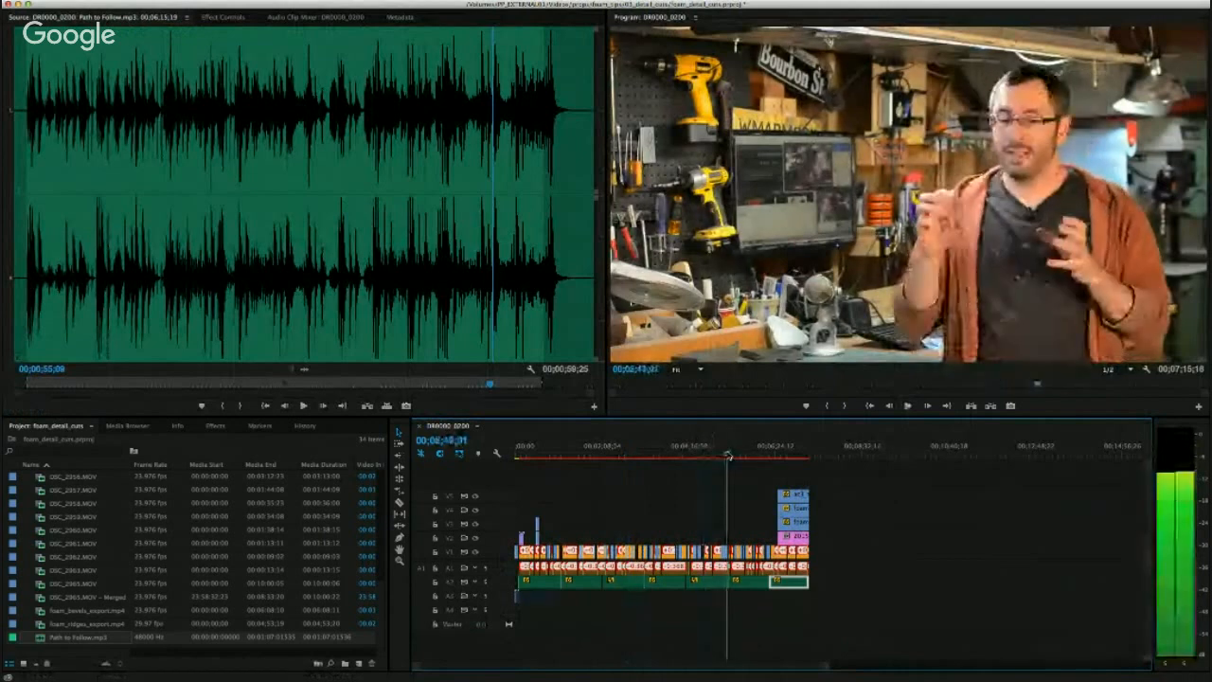
key("space")
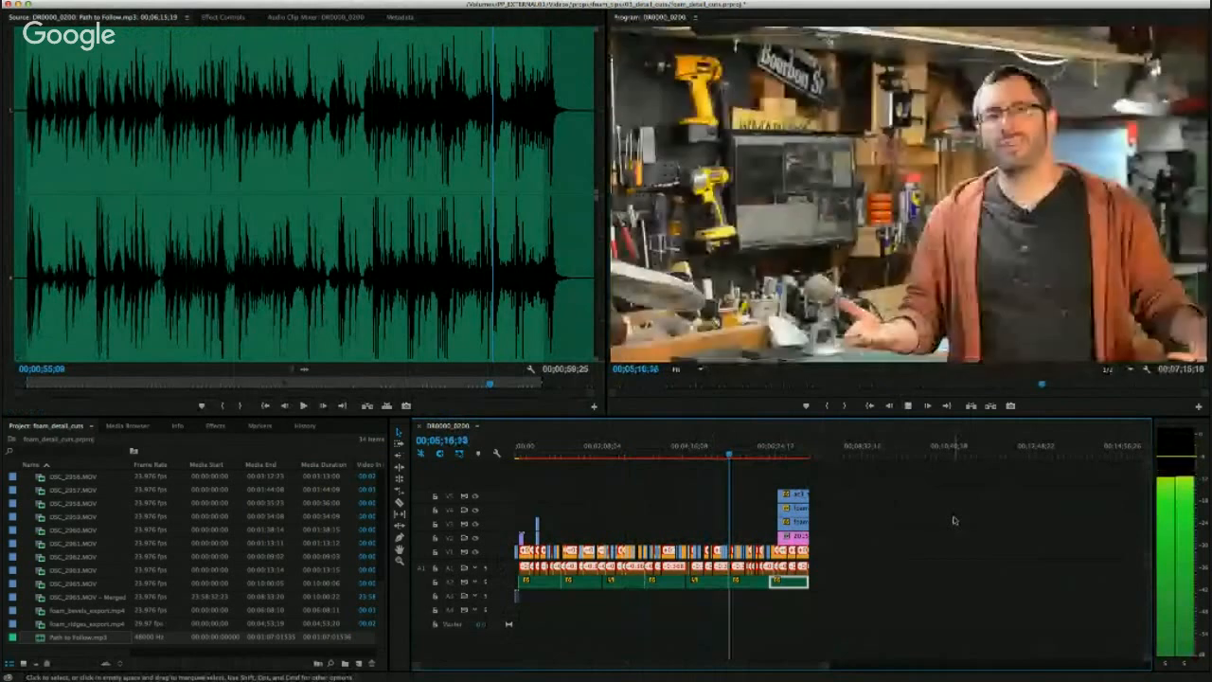
key("space")
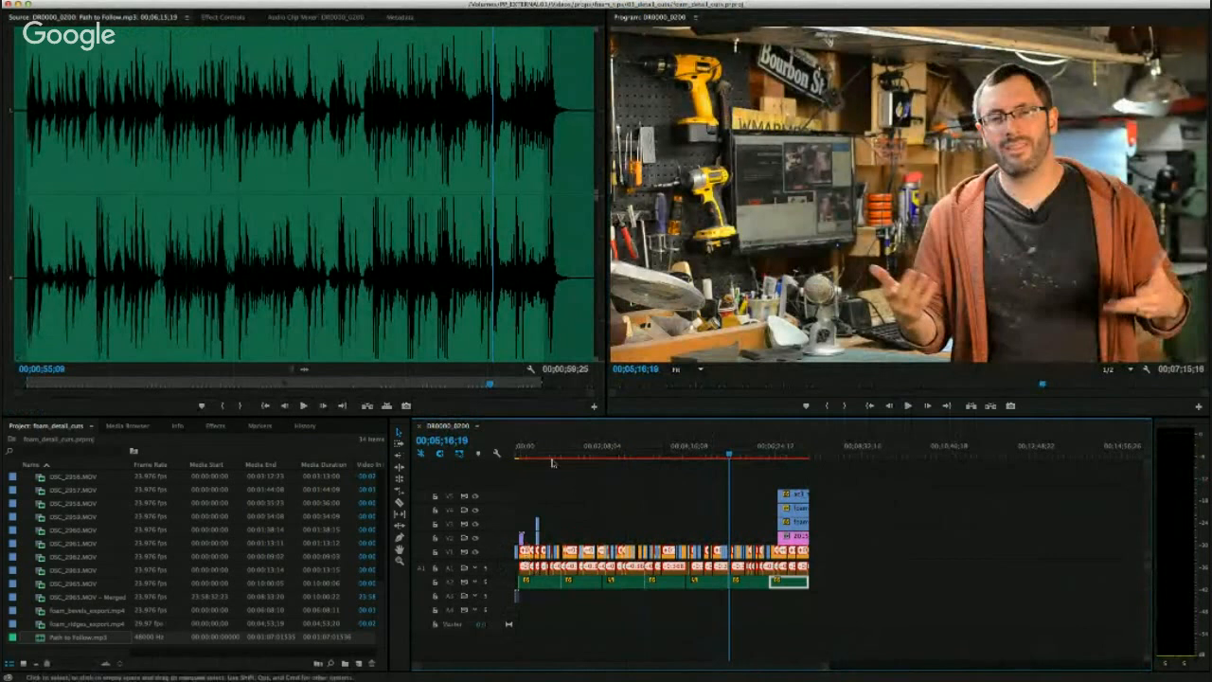
Return to the start of the sequence, open the export settings with the H.264 format and open the preset choices.
key("Home")
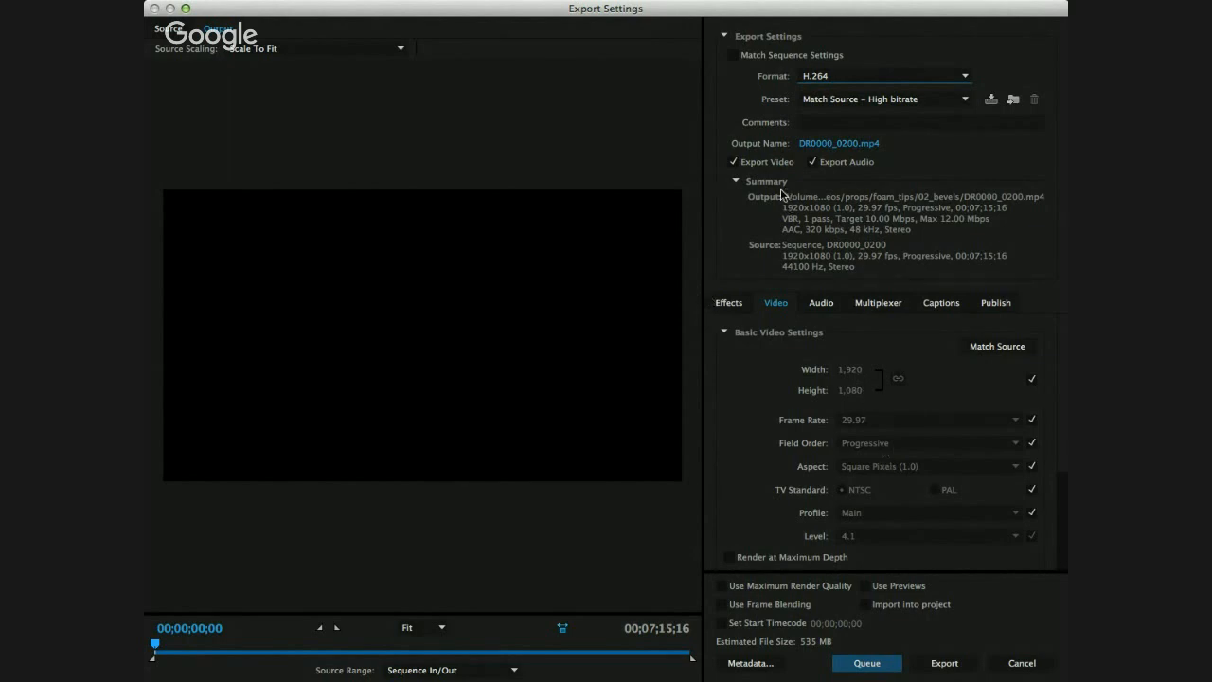
left_click(899, 107)
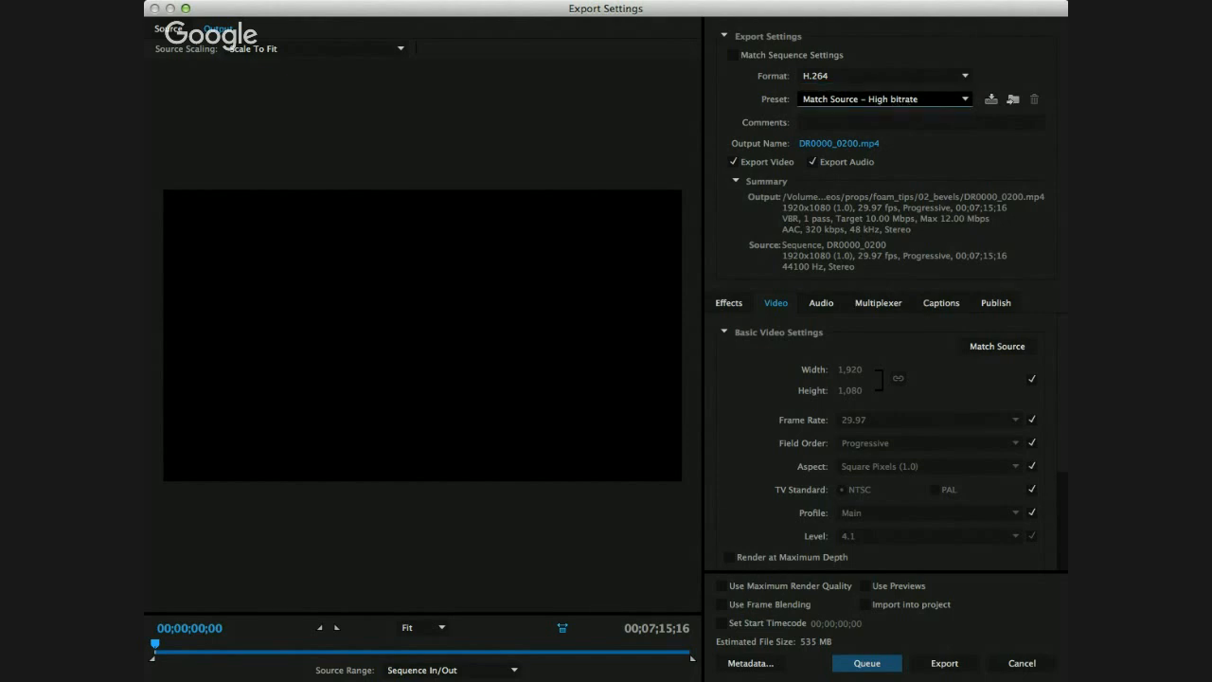